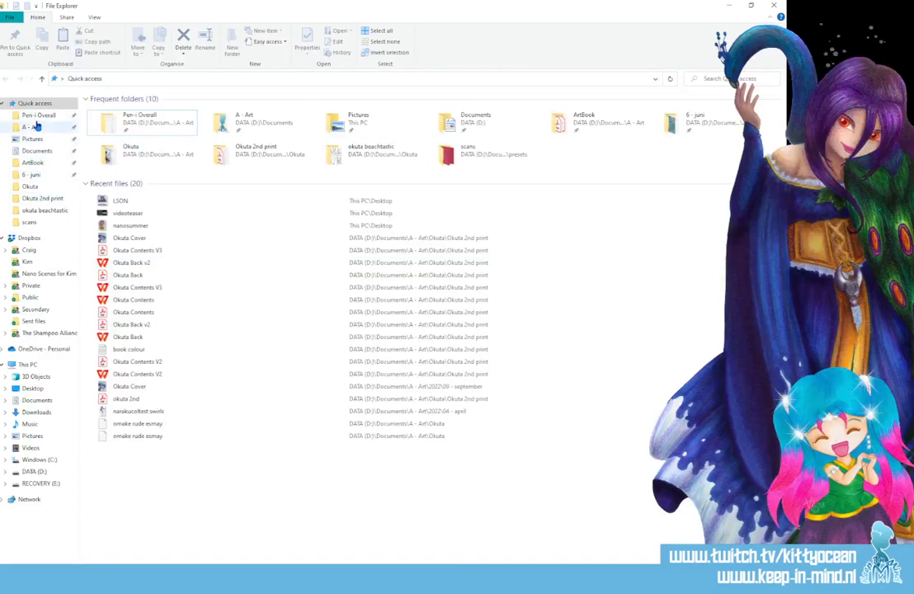
Open the comic strip template penbase0002022 from the Pen-i Overall folder in Photoshop.
left_click(39, 116)
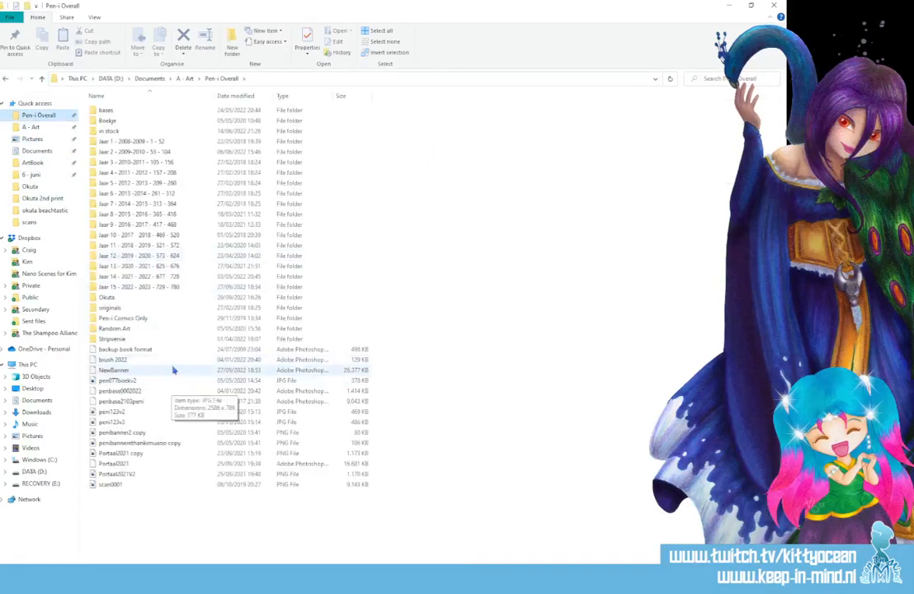
double_click(147, 288)
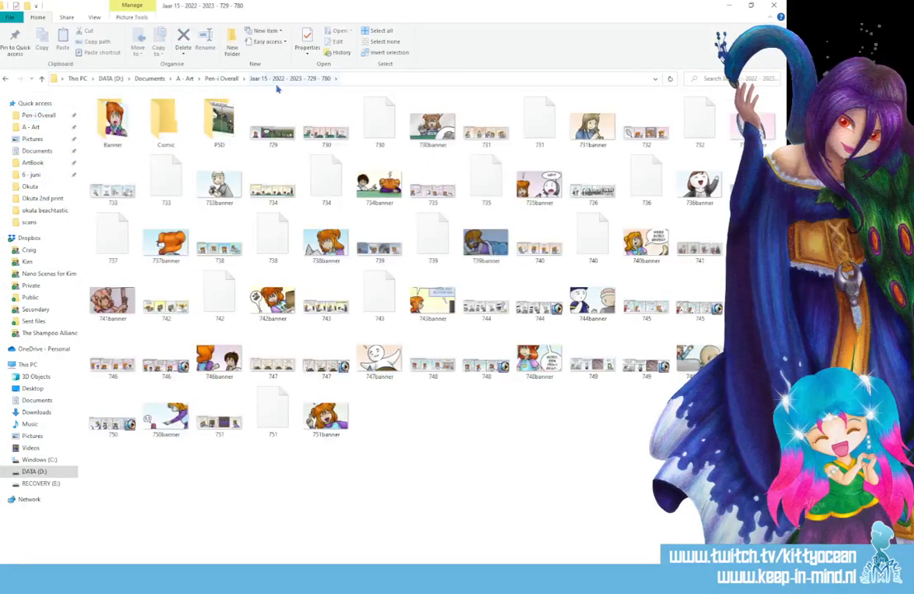
left_click(221, 78)
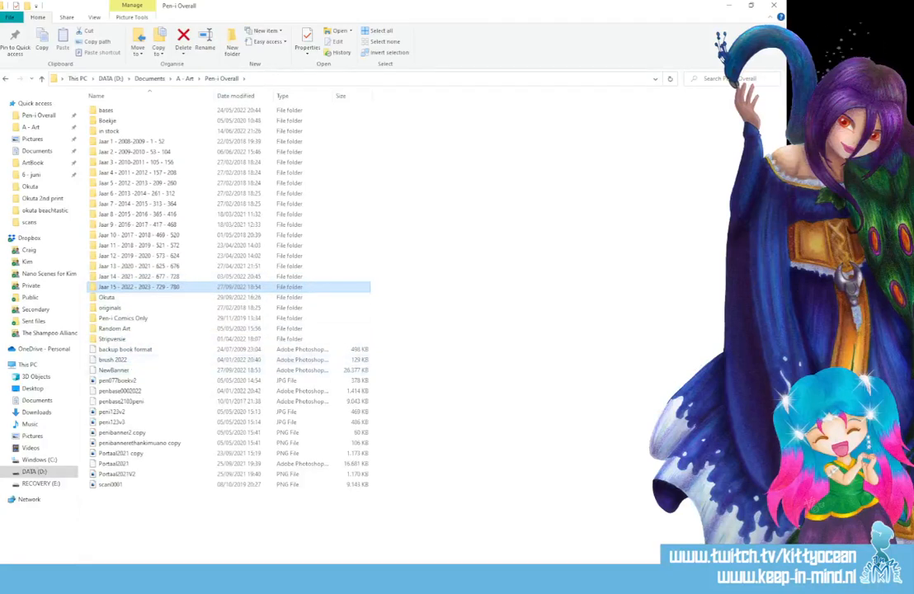
key("alt+Tab")
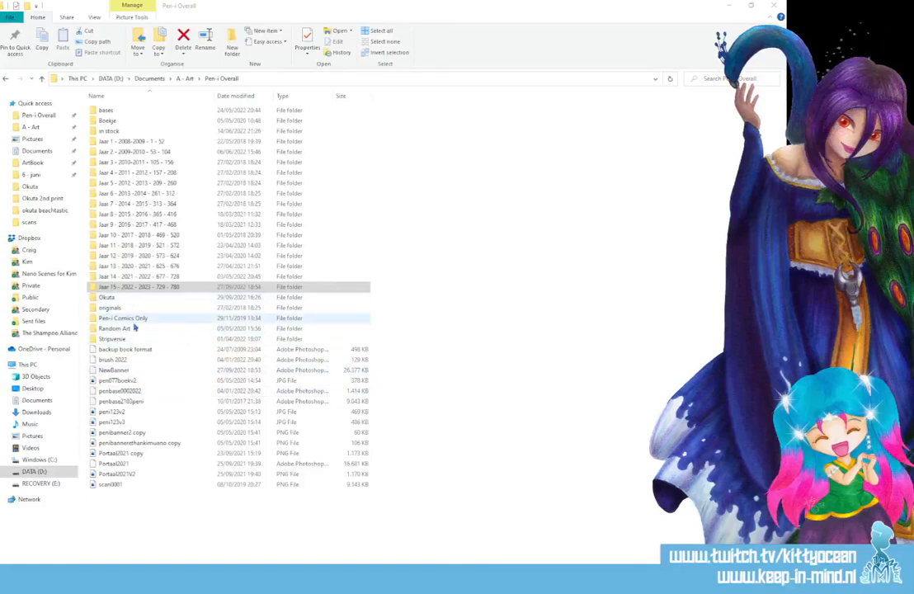
left_click(156, 390)
double_click(157, 389)
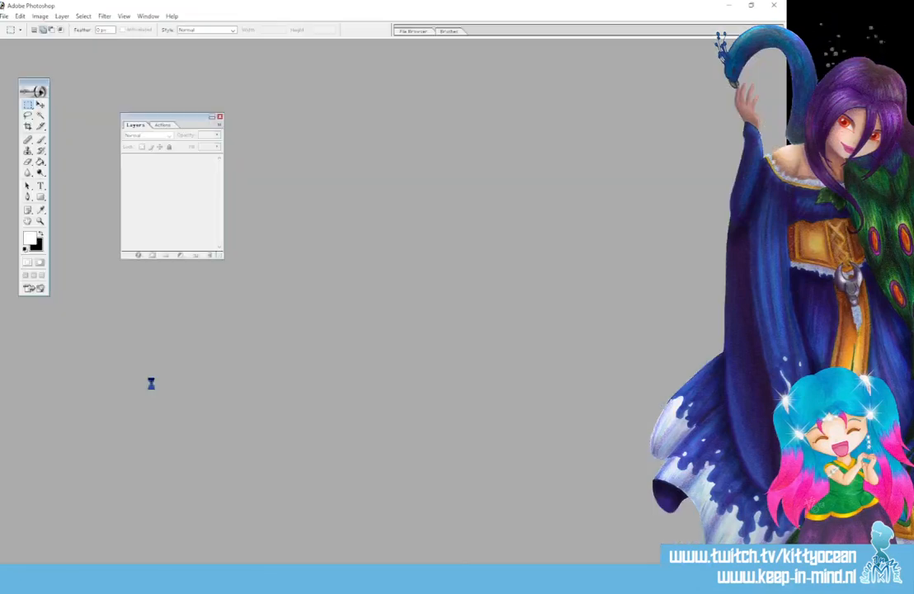
left_click(613, 49)
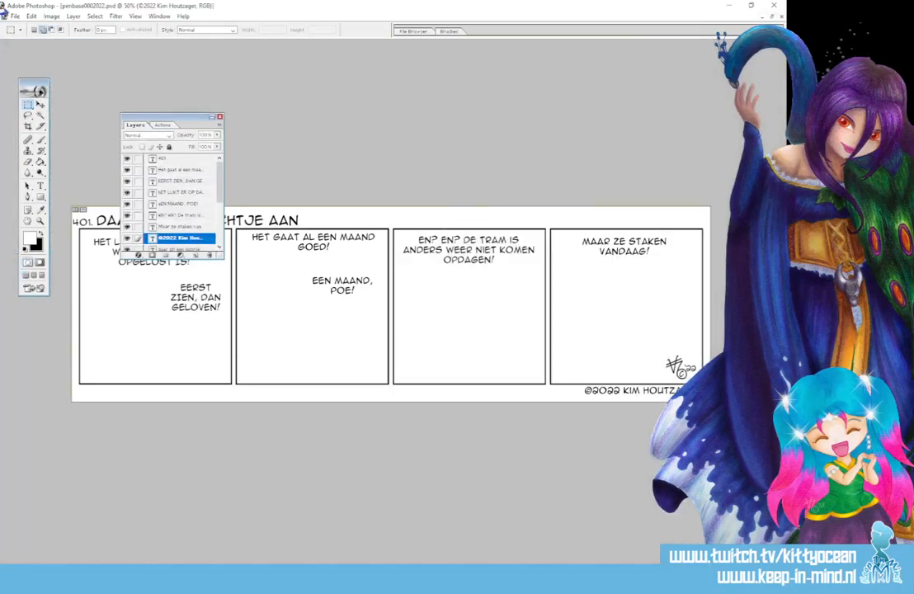
Save a copy of the template as Photoshop file 752 in the folder "Jaar 15 - 2022 - 2023 - 729 - 780".
left_click(14, 16)
left_click(64, 108)
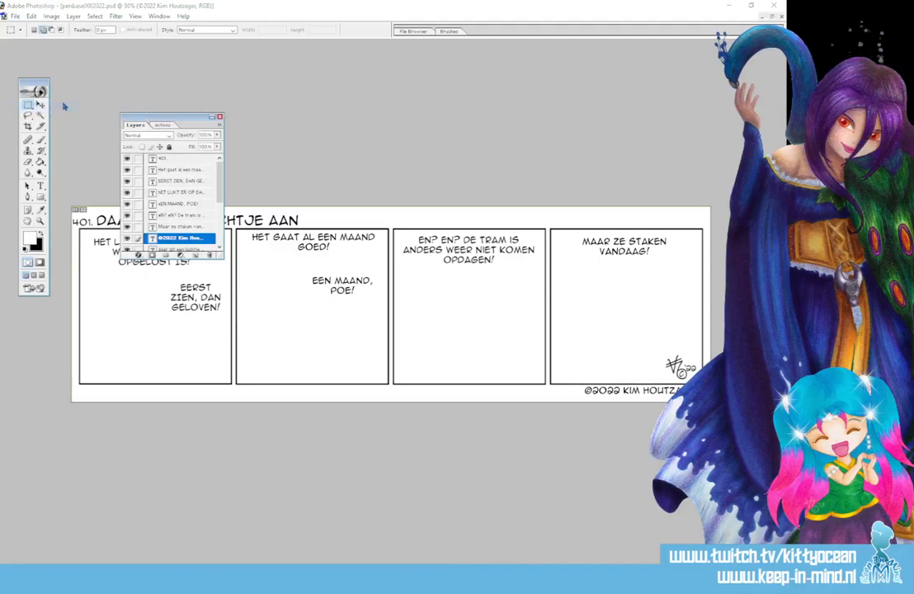
scroll(602, 231, "down", 3)
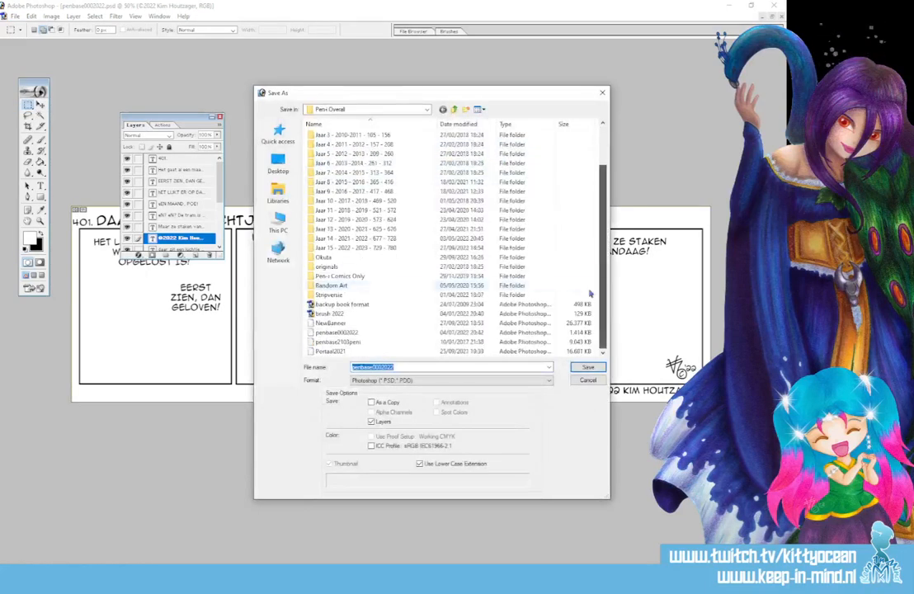
double_click(346, 217)
scroll(577, 272, "down", 3)
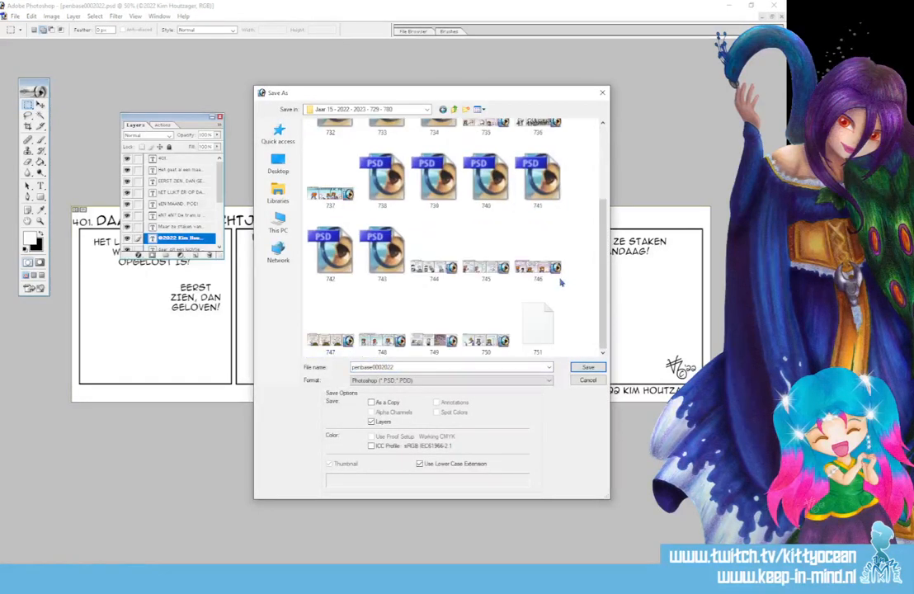
left_click(538, 326)
double_click(384, 367)
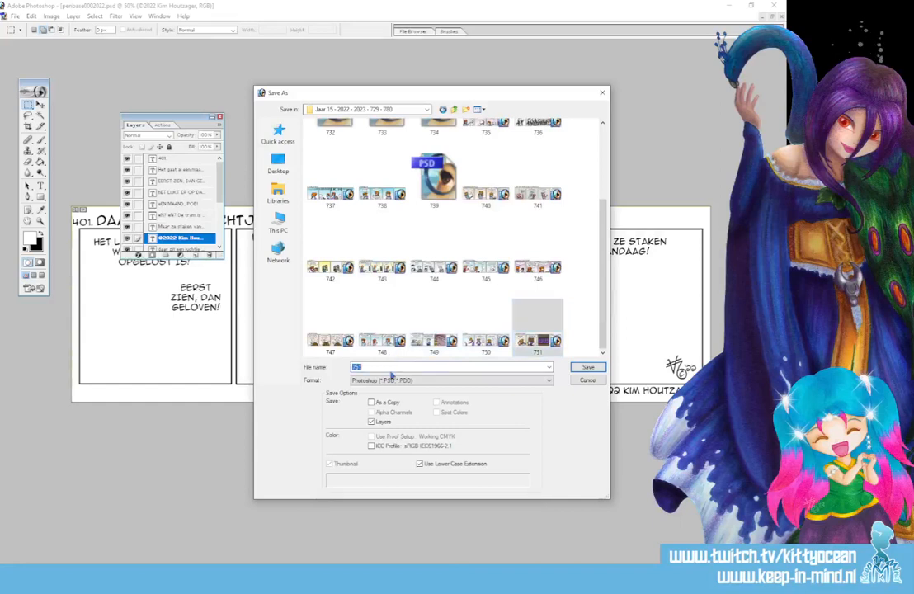
type("752")
key("Return")
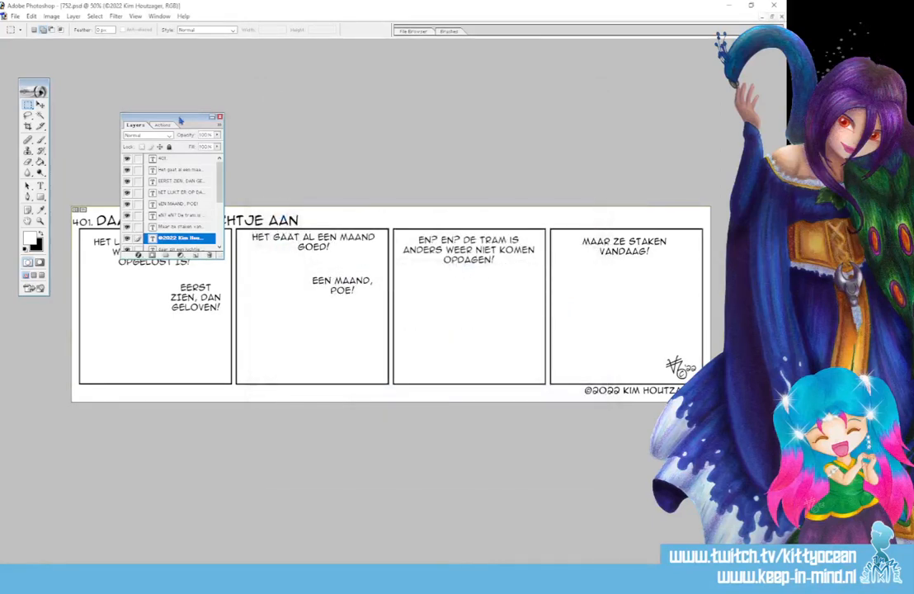
Move the Layers palette clear of the strip and replace the fourth panel's text with "Samen bakken we er wel wat van!".
left_click_drag(157, 117, 124, 43)
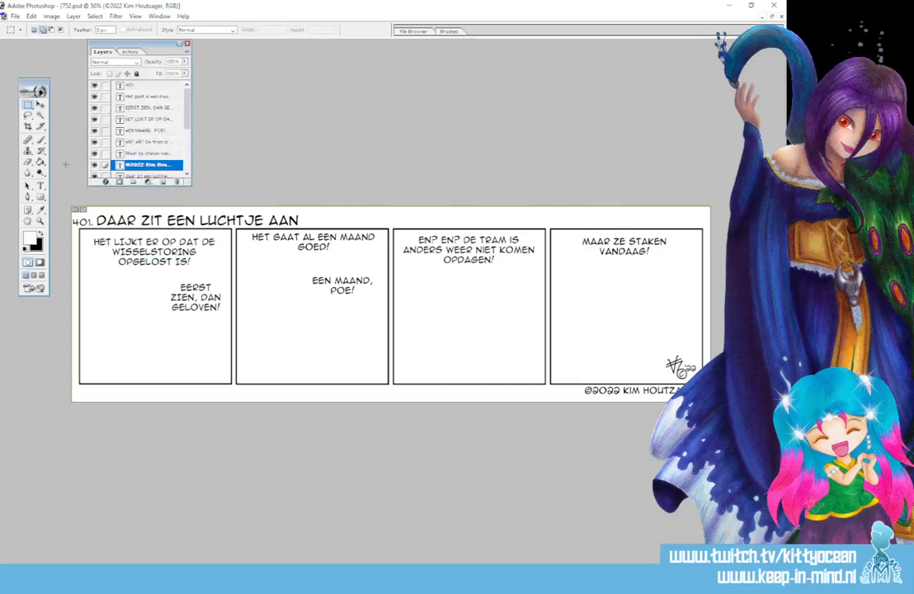
left_click(41, 186)
left_click(621, 228)
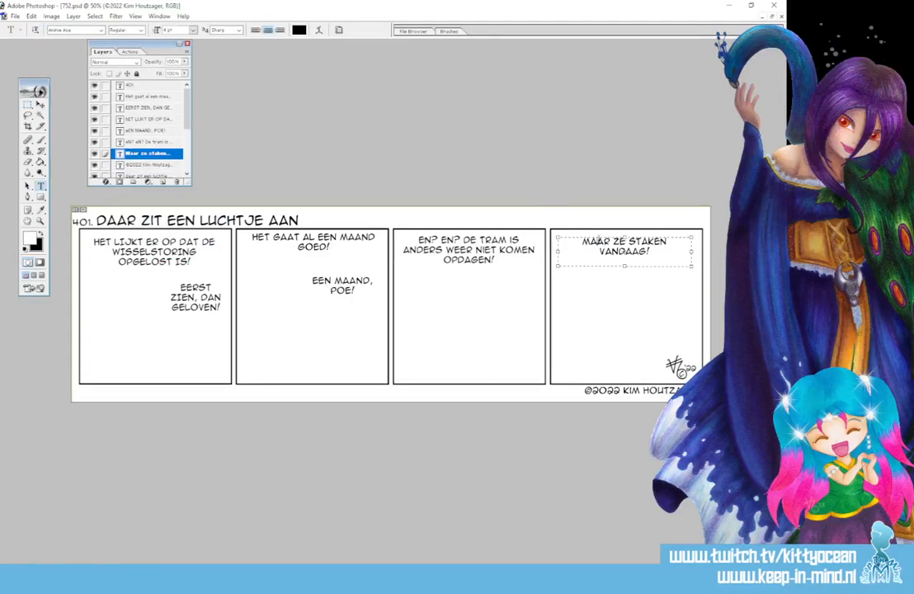
key("ctrl+a")
type("SAMEN ")
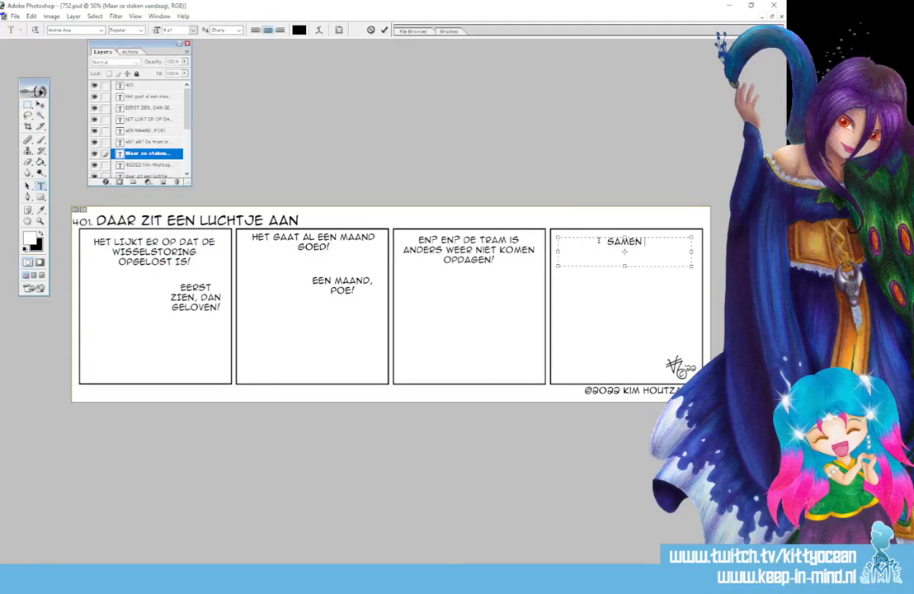
type("BAKKEN WE ER W")
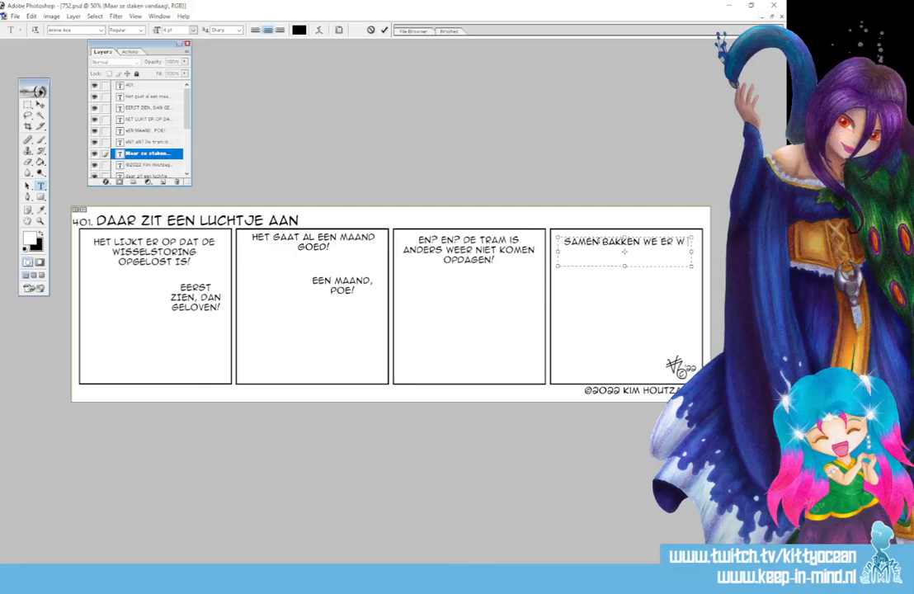
type("EL WAT VAN!")
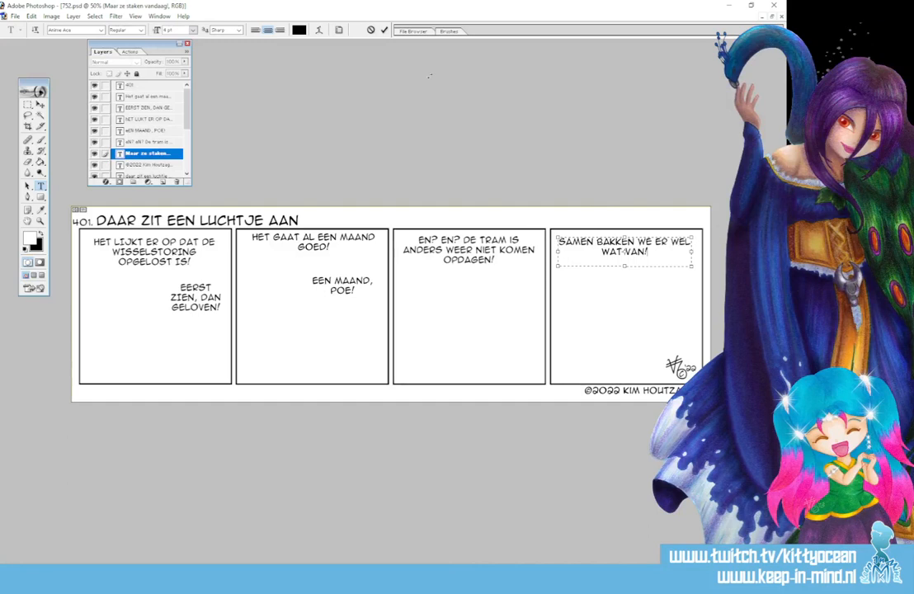
left_click(384, 31)
Replace the third panel's text with "Ach, het dak ligt er af, maar onze handen zijn nog prima!".
left_click(451, 248)
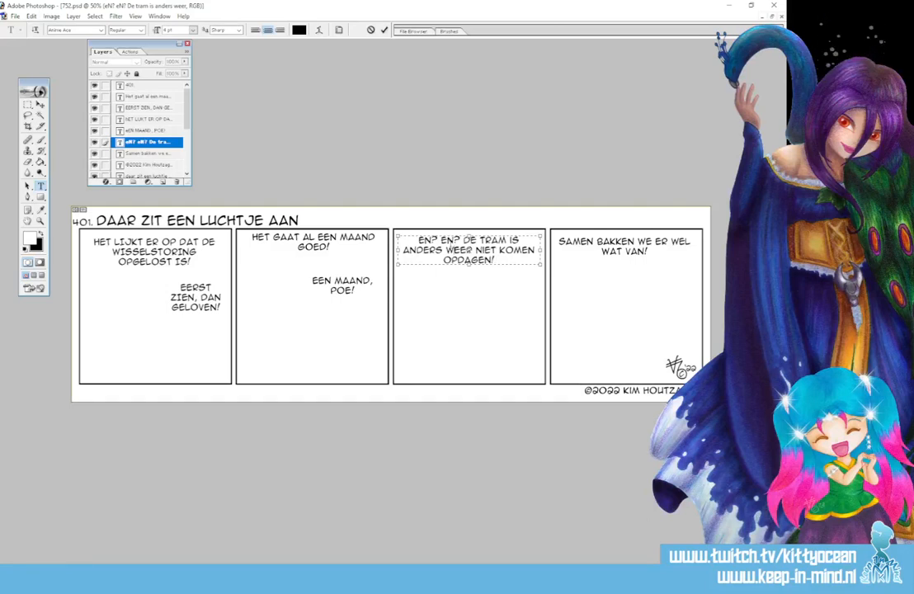
type("ach,")
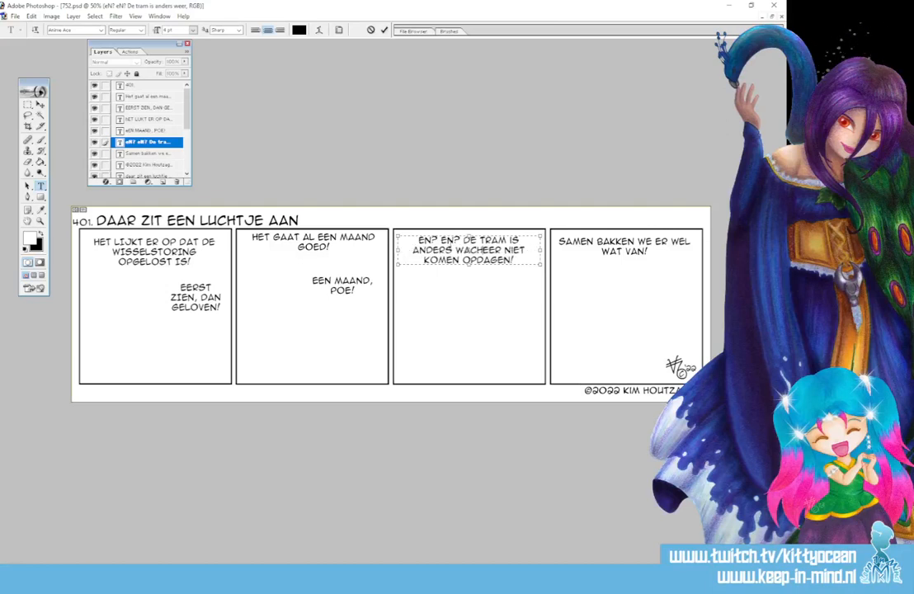
key("ctrl+a")
type("ach")
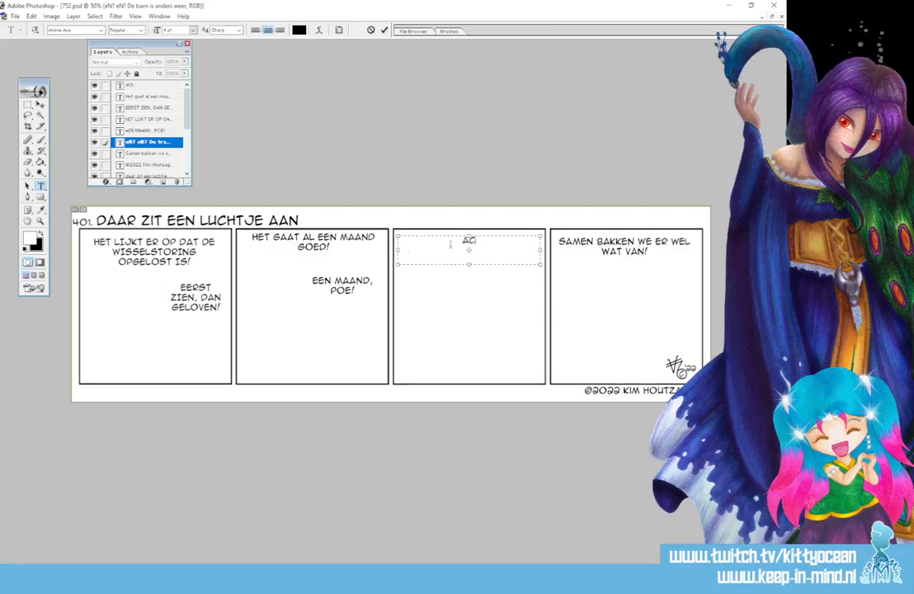
type(", het dak ligt er af, maa")
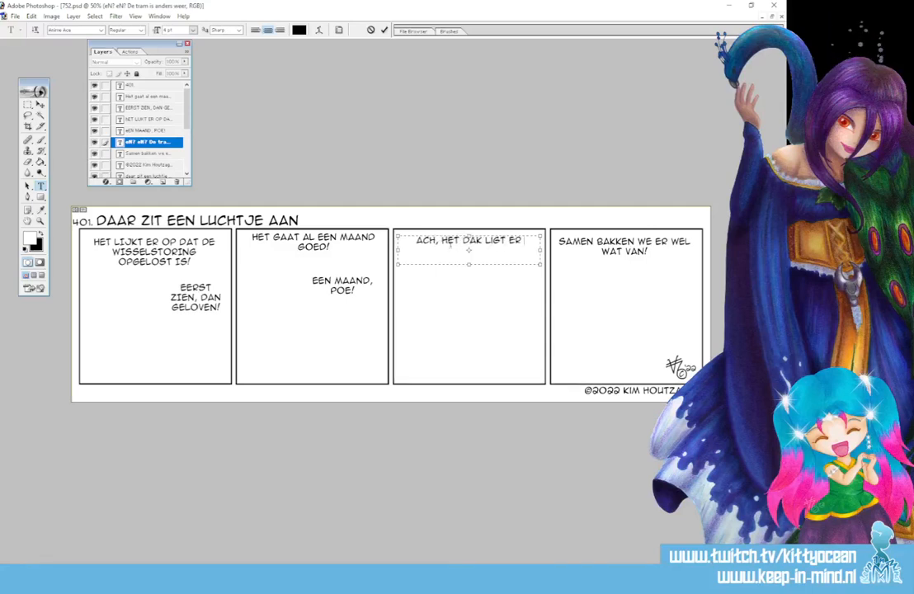
type("r onze handen z")
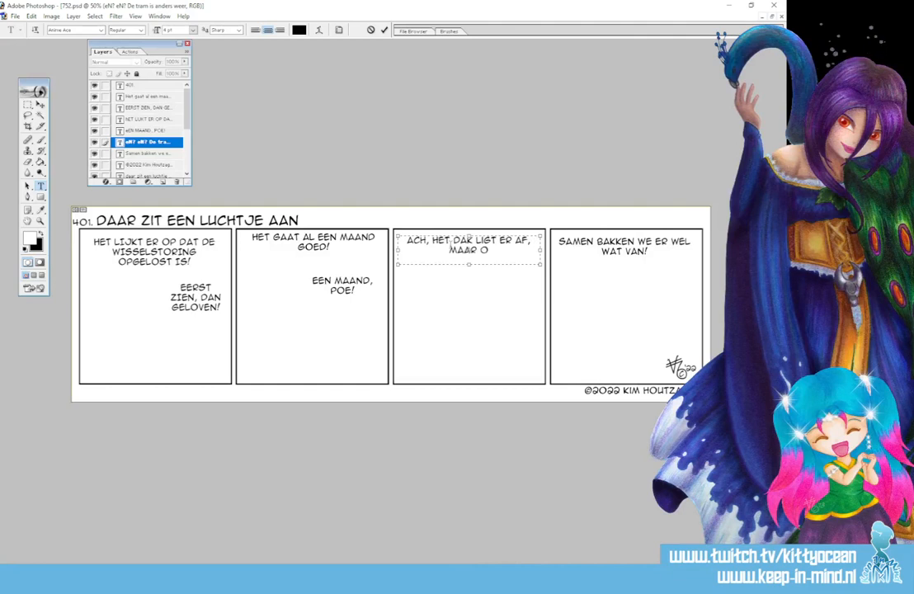
type("ijn nog prima")
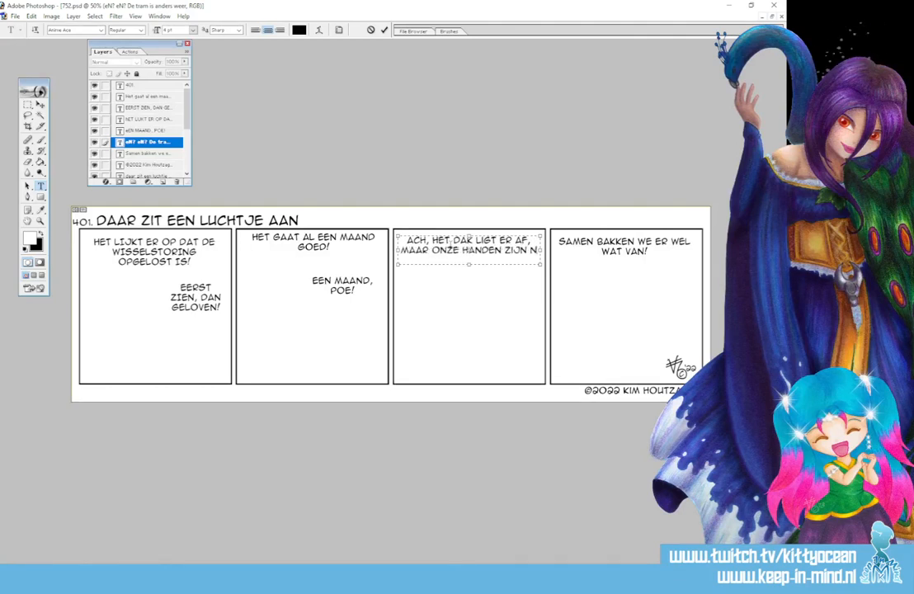
type("!")
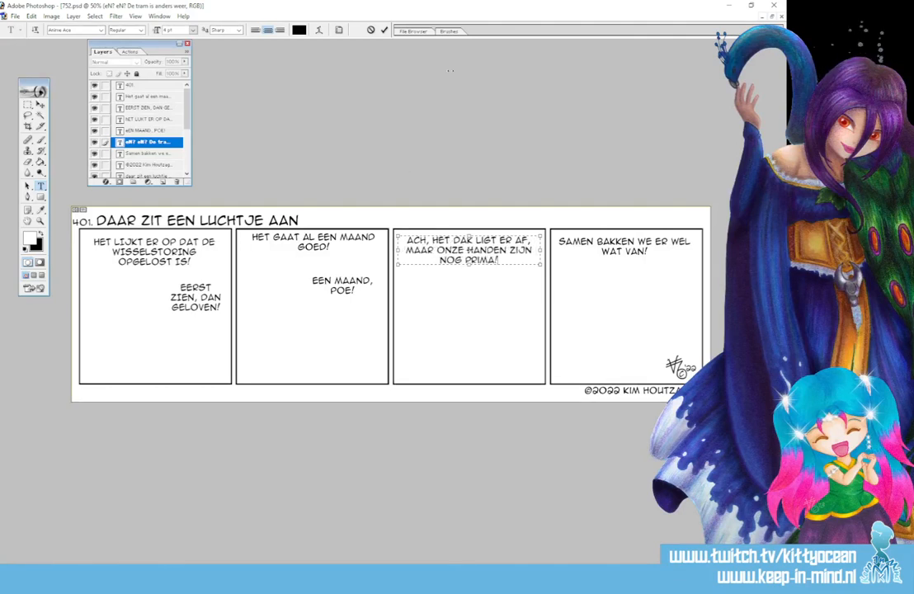
key("ctrl+Return")
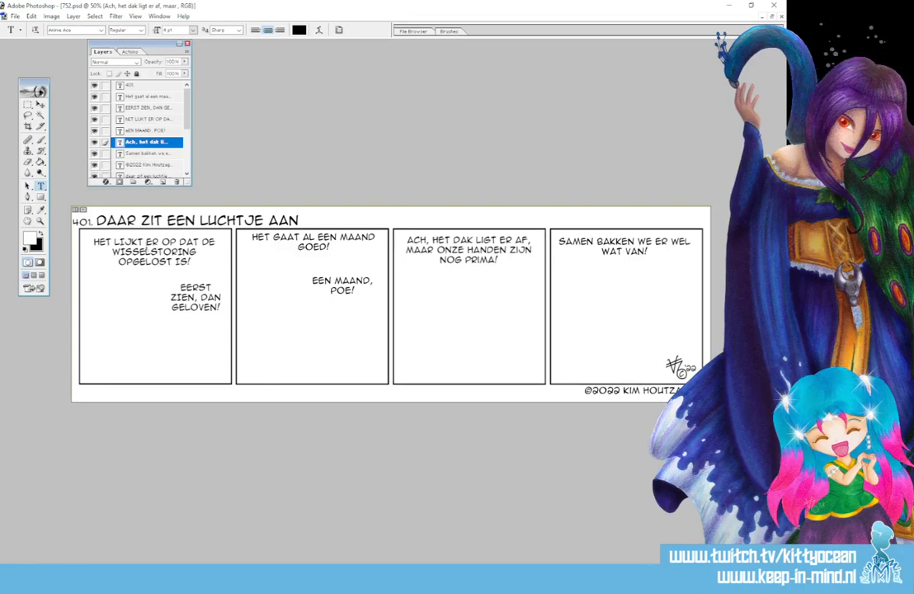
Replace the second panel's upper text with "He baas, geen zorgen. Het vuur lag ons dan wel aan de schenen...".
left_click(299, 241)
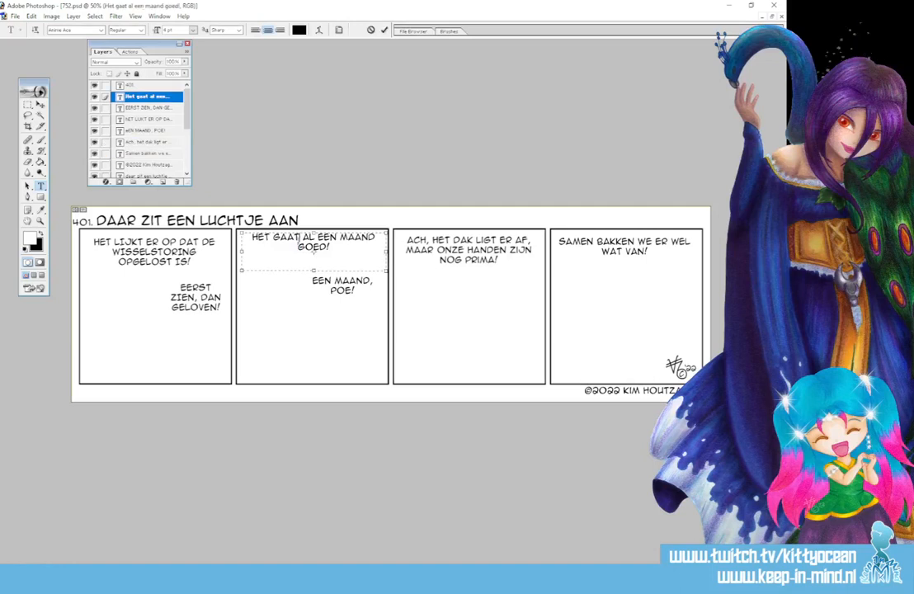
key("ctrl+a")
type("HE")
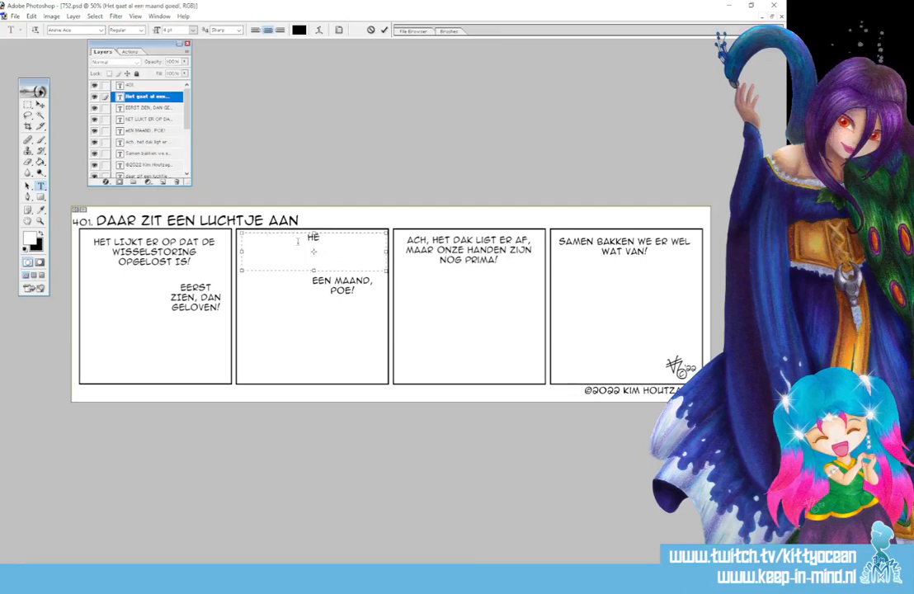
type(" BA")
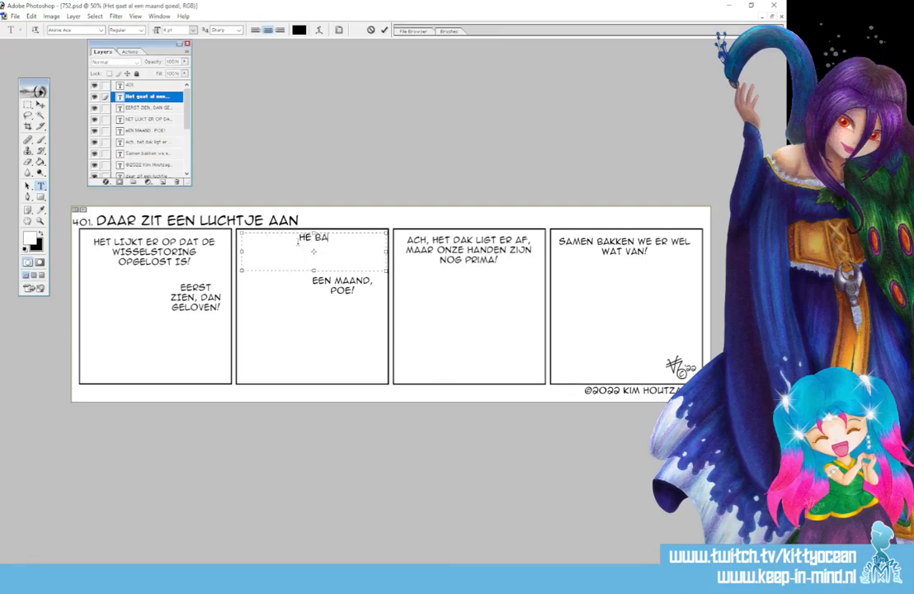
type("AS, GEEN ZORGEN.")
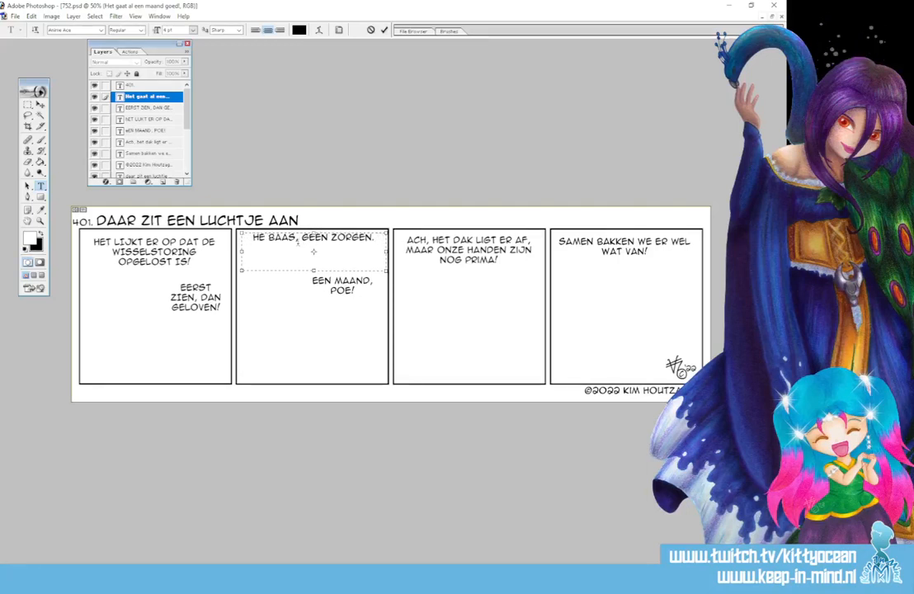
type(" HIER")
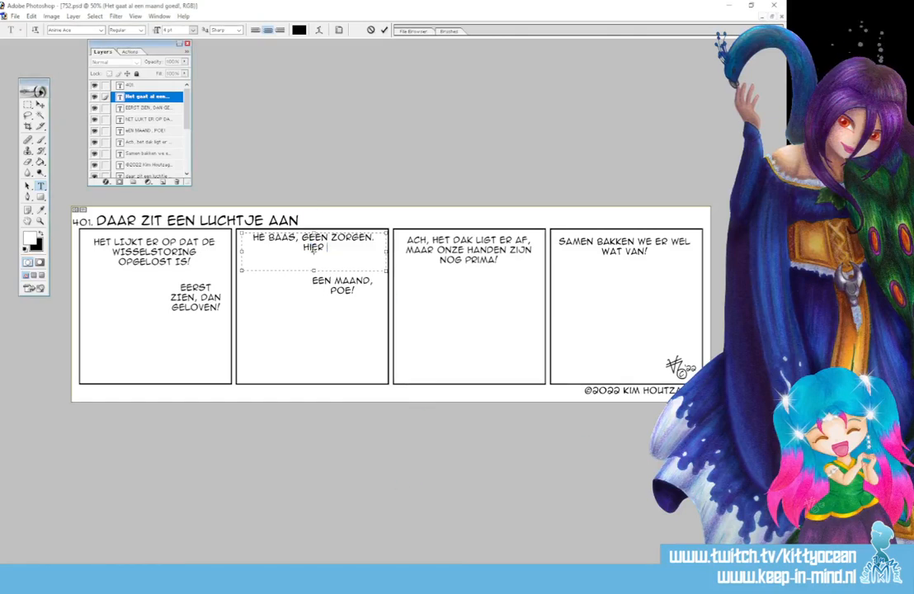
double_click(314, 248)
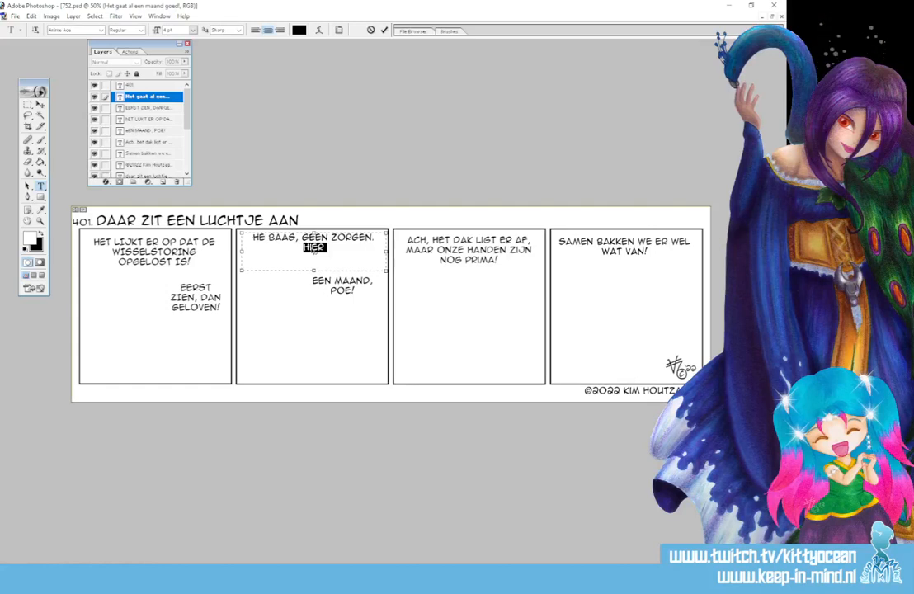
type("HE")
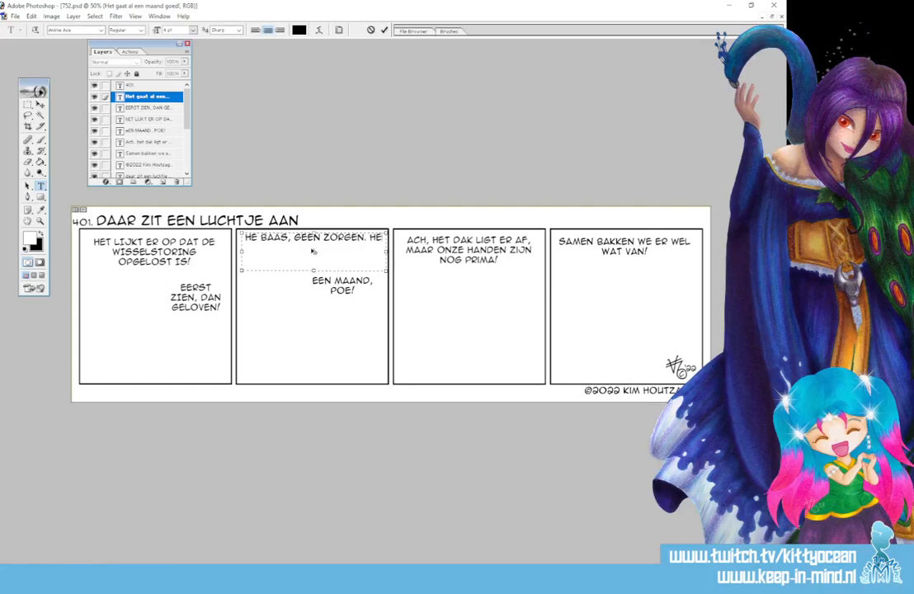
type("T VUUR LAG O")
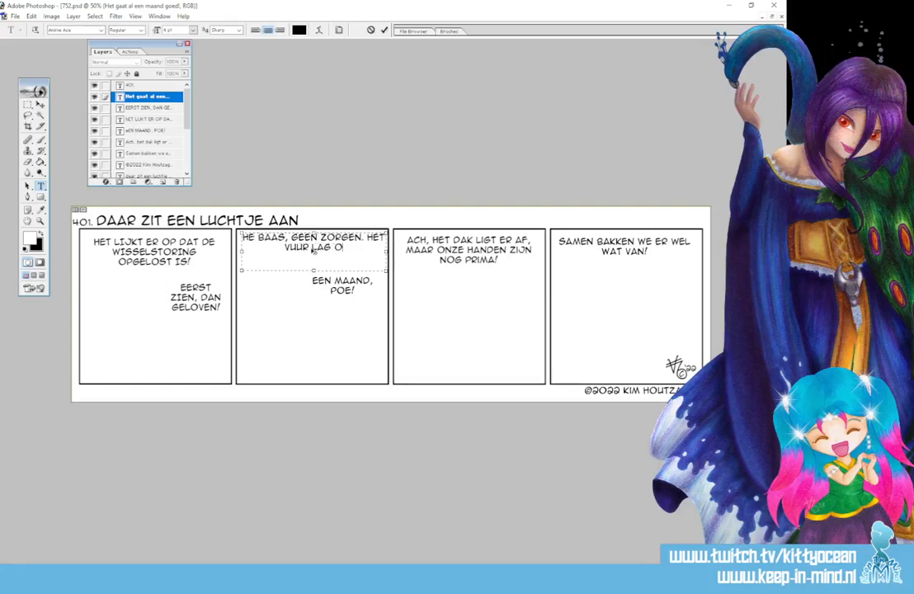
type("NS DAN WEL AAN DE SCHENEN...")
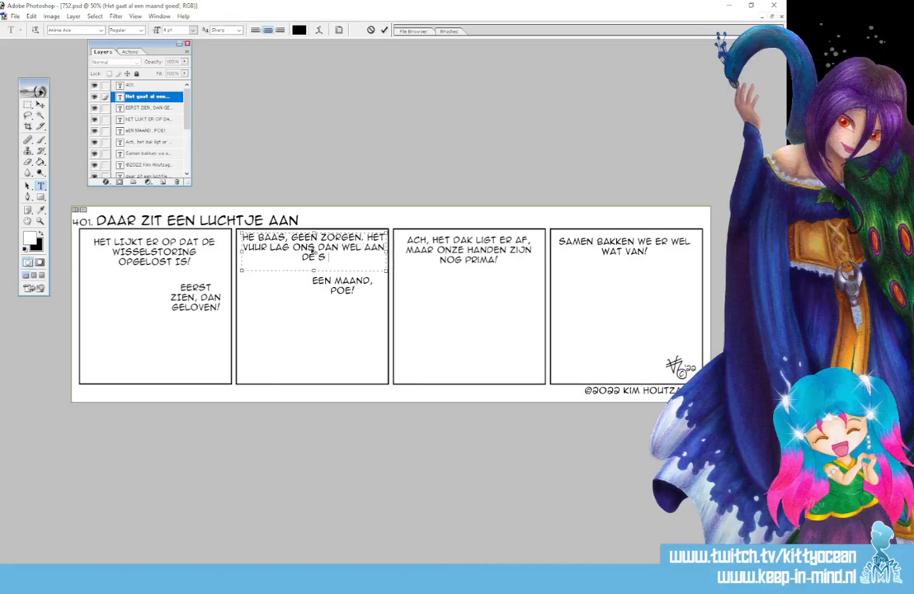
left_click(386, 31)
Insert "en" before "Ach" at the start of the third panel's text.
left_click(412, 240)
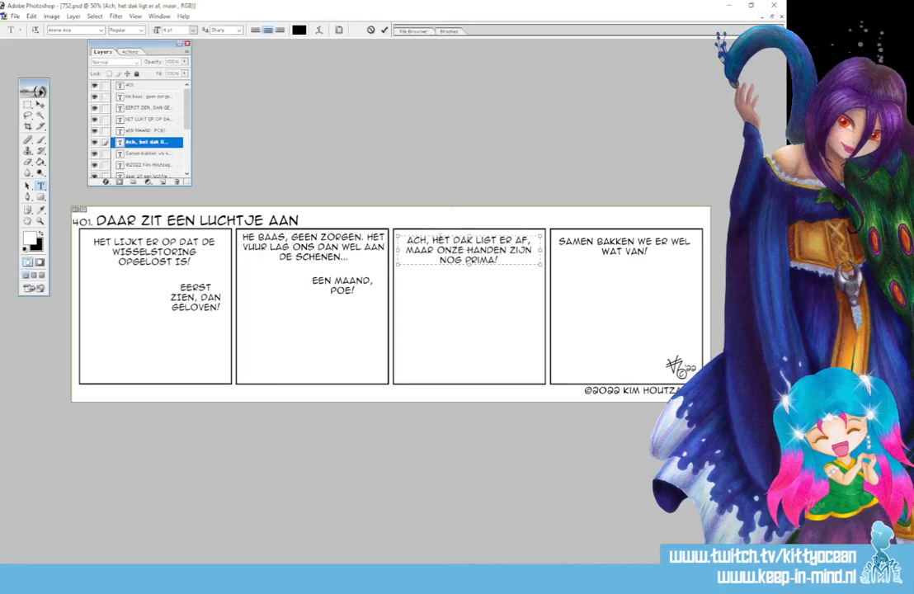
type("EN")
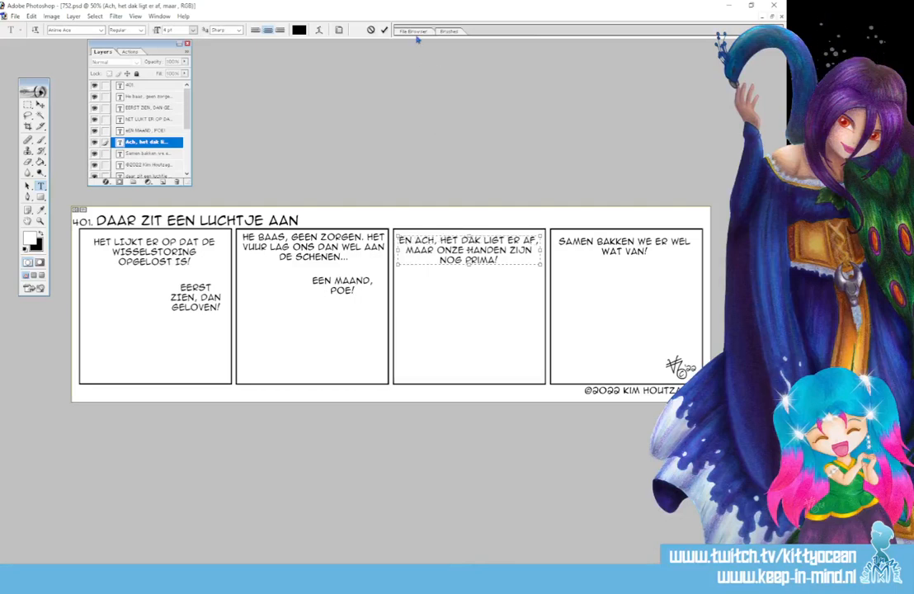
left_click(384, 31)
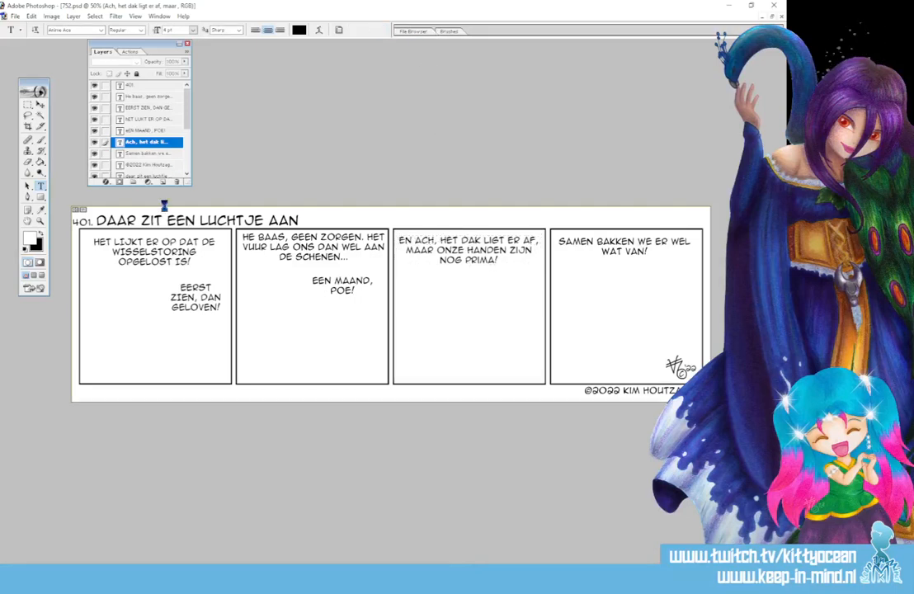
Delete the leftover "Een maand, poe!" text layer from the second panel.
left_click(149, 130)
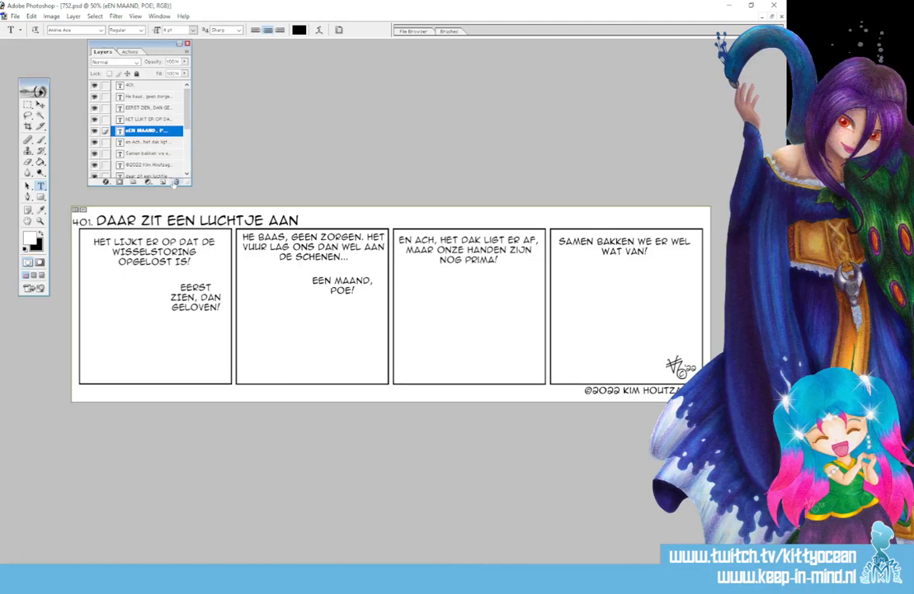
left_click(177, 182)
key("Return")
Replace the first panel's upper text with "Het spijt me, maar voorlopig kan er niet gekookt worden.".
left_click(146, 254)
key("ctrl+a")
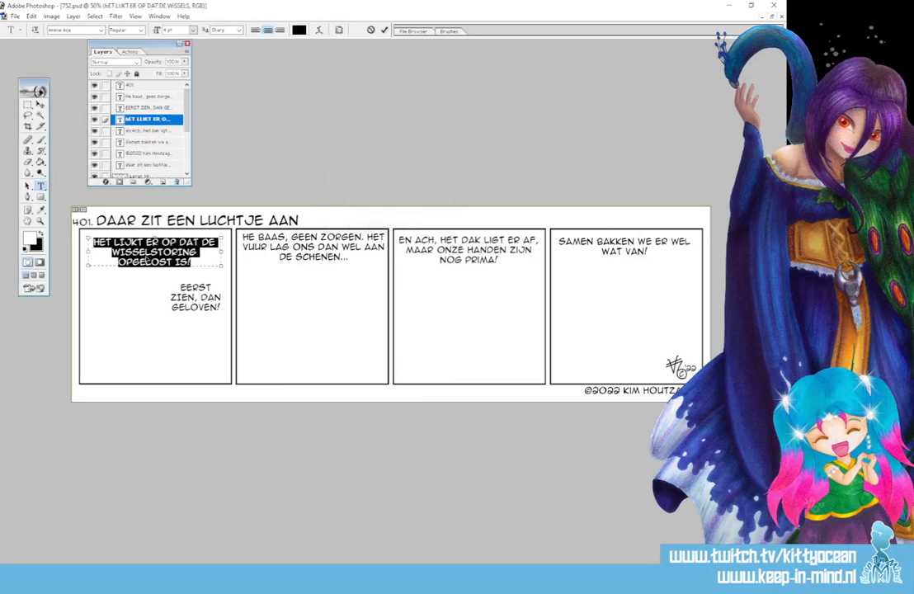
type("HET SMIJT ME,")
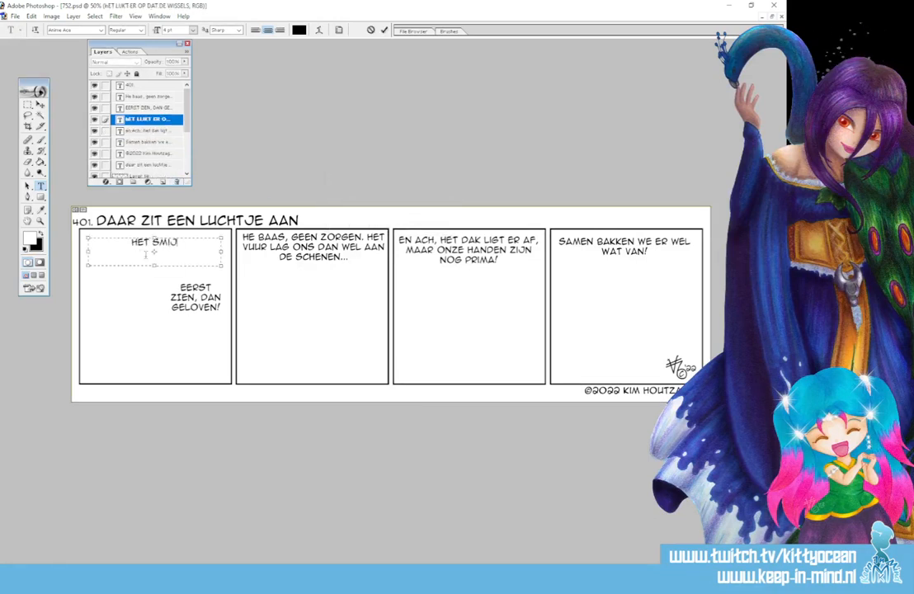
key("BackSpace")
key("BackSpace")
key("BackSpace")
key("BackSpace")
key("BackSpace")
key("BackSpace")
key("BackSpace")
key("BackSpace")
type("PIJT ME, MAAR VO")
type("ORL")
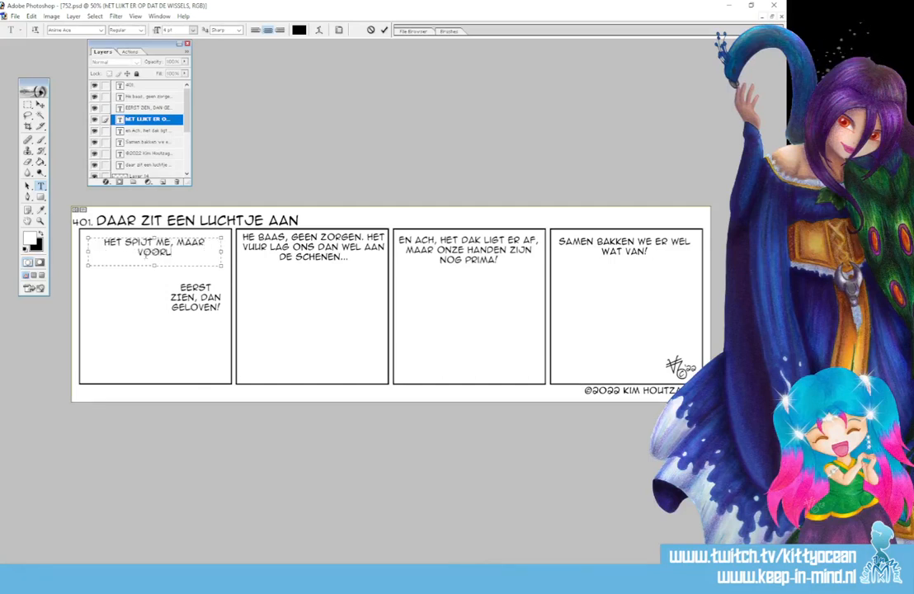
type("OPIG KAN ER ")
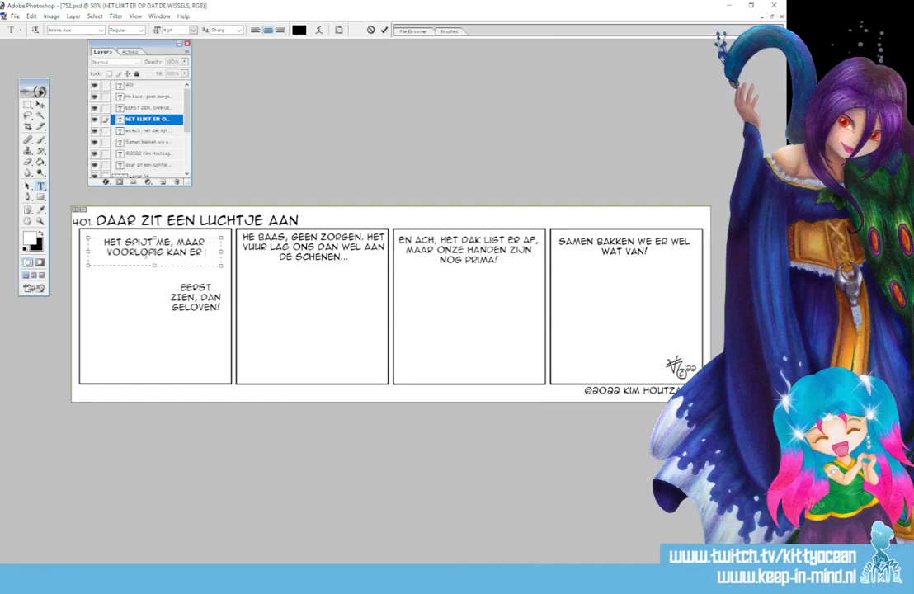
type("NIET GEKOOKT WORDEN.")
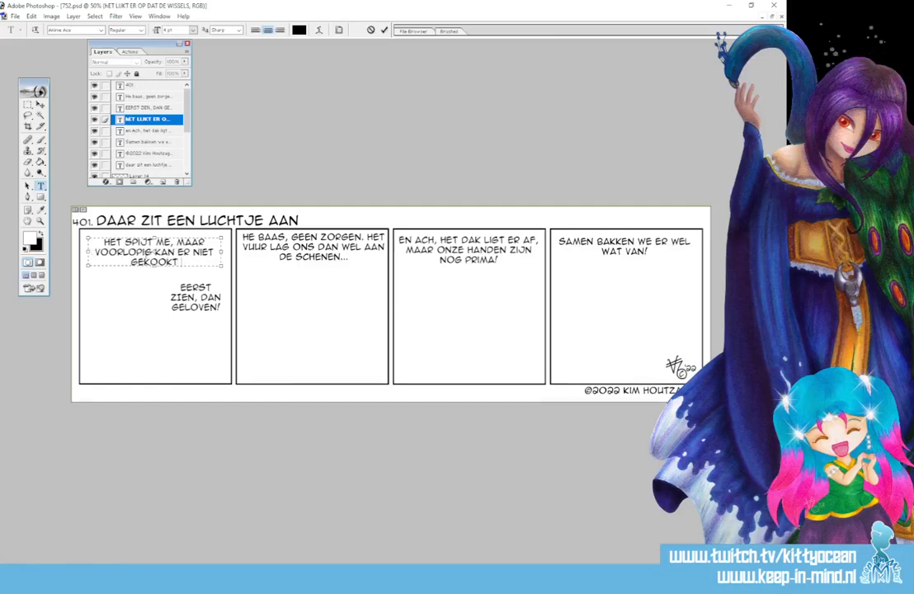
key("BackSpace")
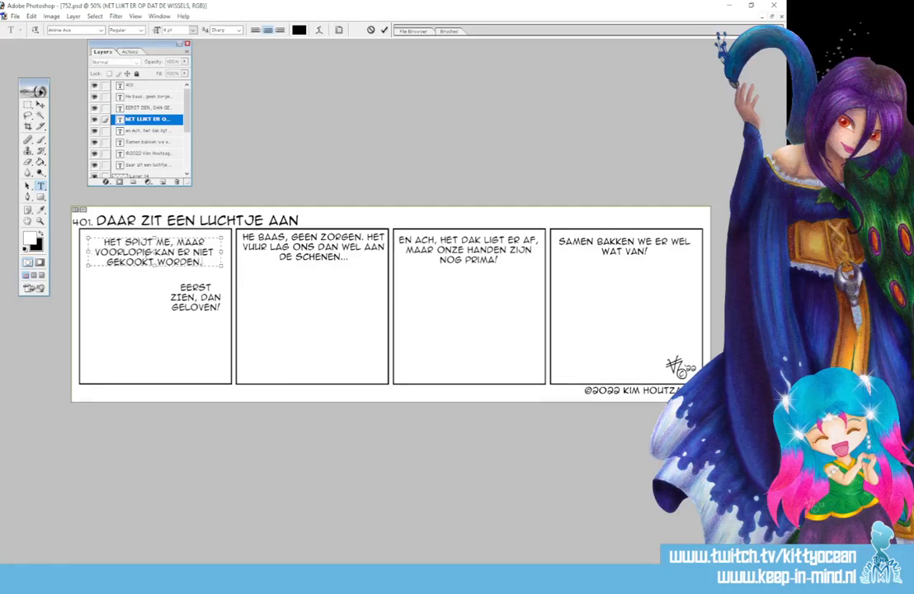
left_click(385, 30)
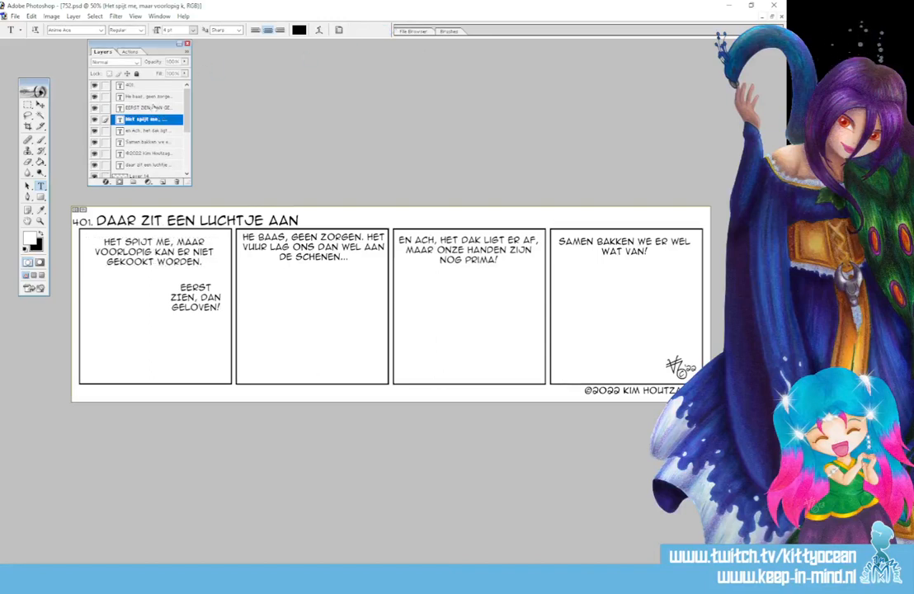
Delete the leftover "Eerst zien, dan geloven!" text layer from the first panel.
left_click(153, 108)
left_click(177, 182)
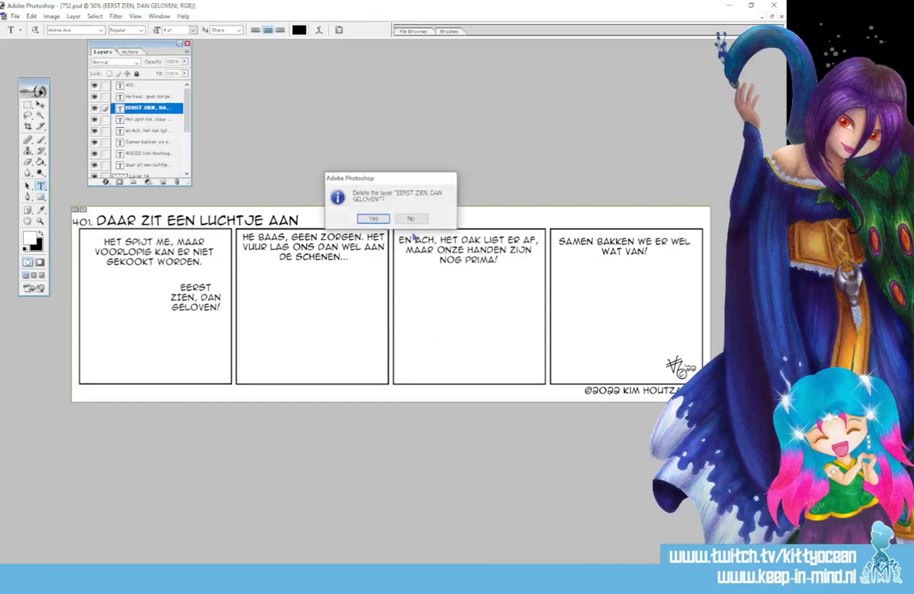
left_click(372, 220)
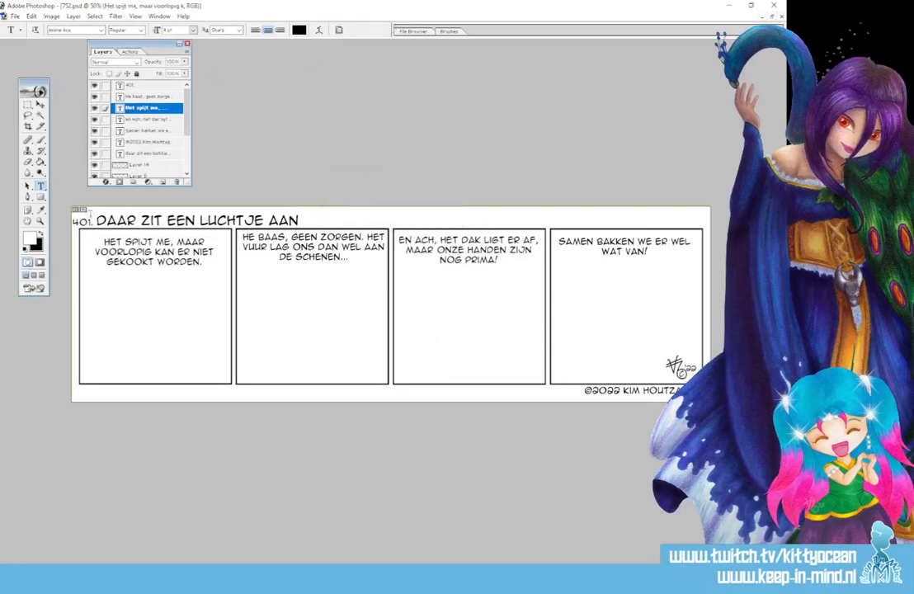
Change the strip number in front of the title to 752.
left_click_drag(89, 222, 71, 223)
type("75")
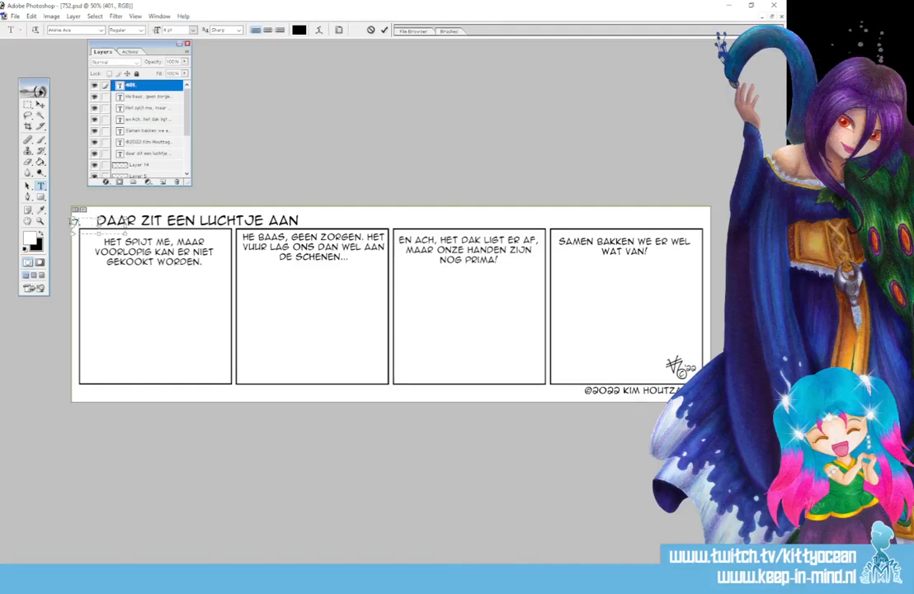
type("2.")
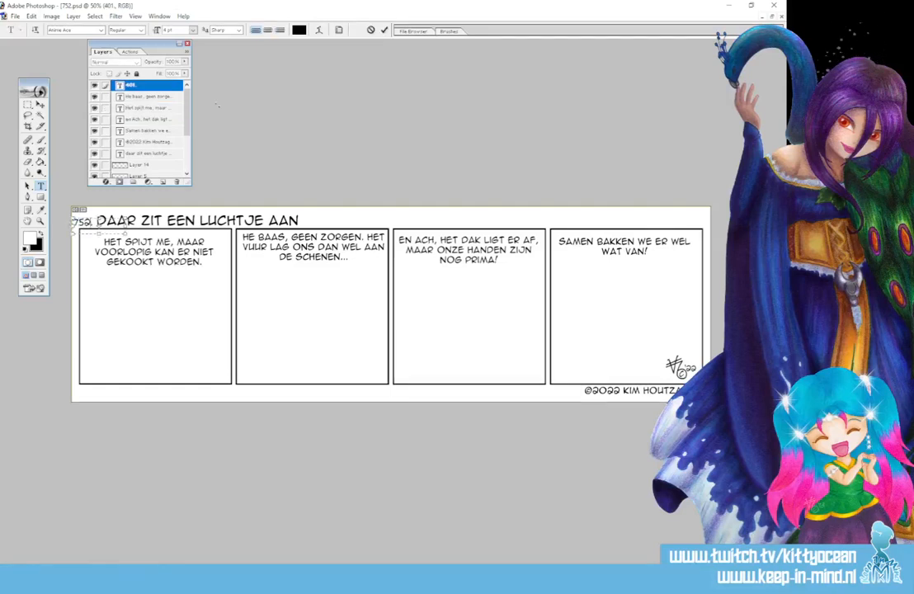
left_click(385, 30)
Replace the strip's title with "Het NBC komt terug!".
left_click(198, 220)
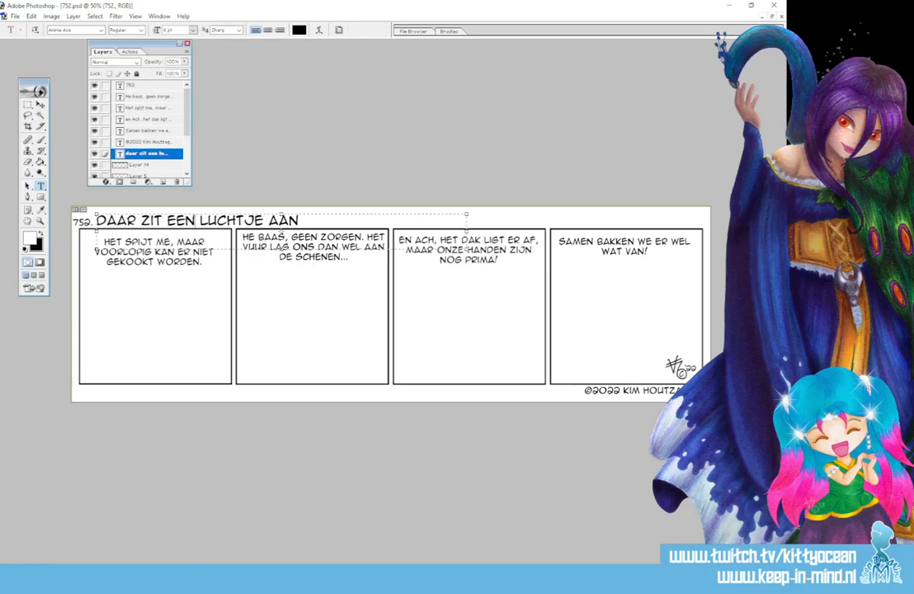
key("ctrl+a")
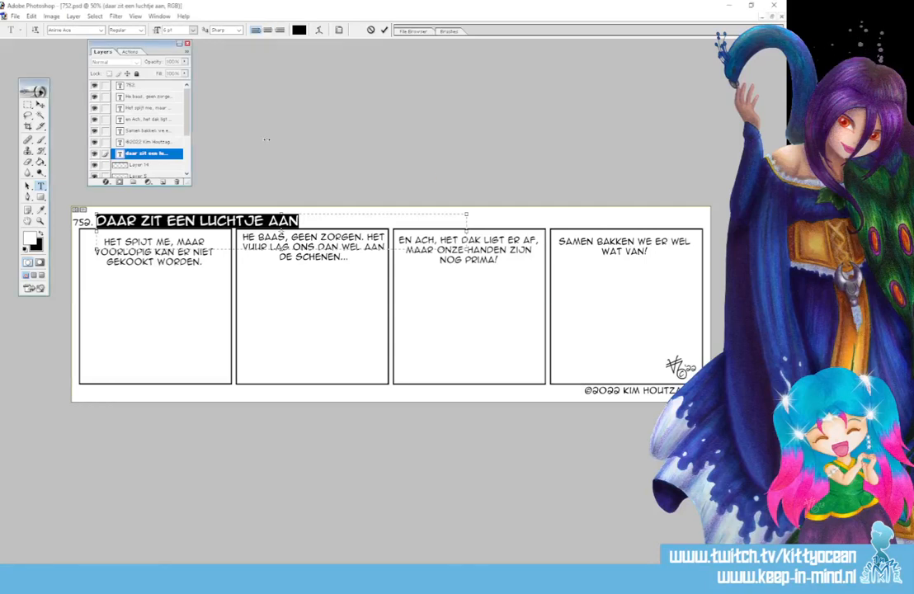
type("HET NBC KO")
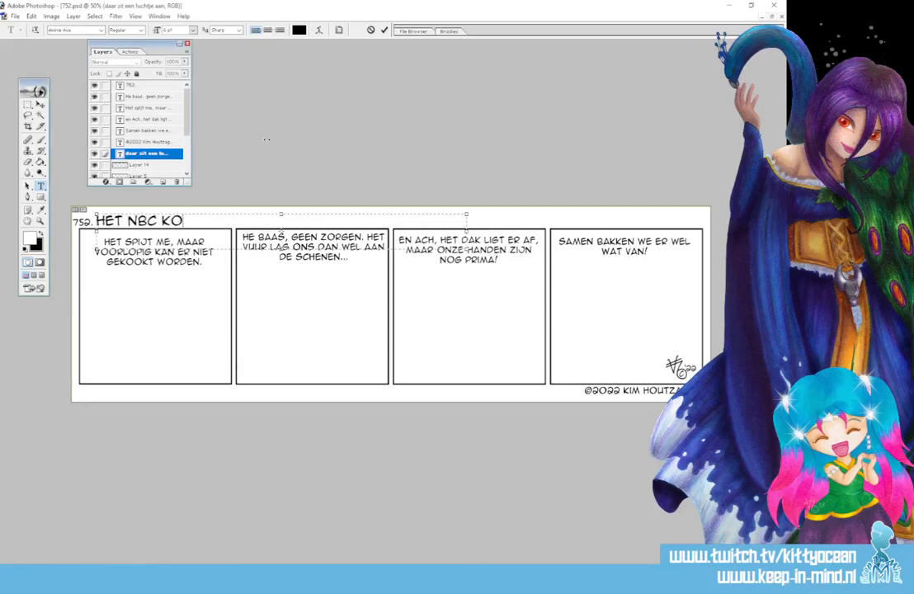
type("MT TERUG!")
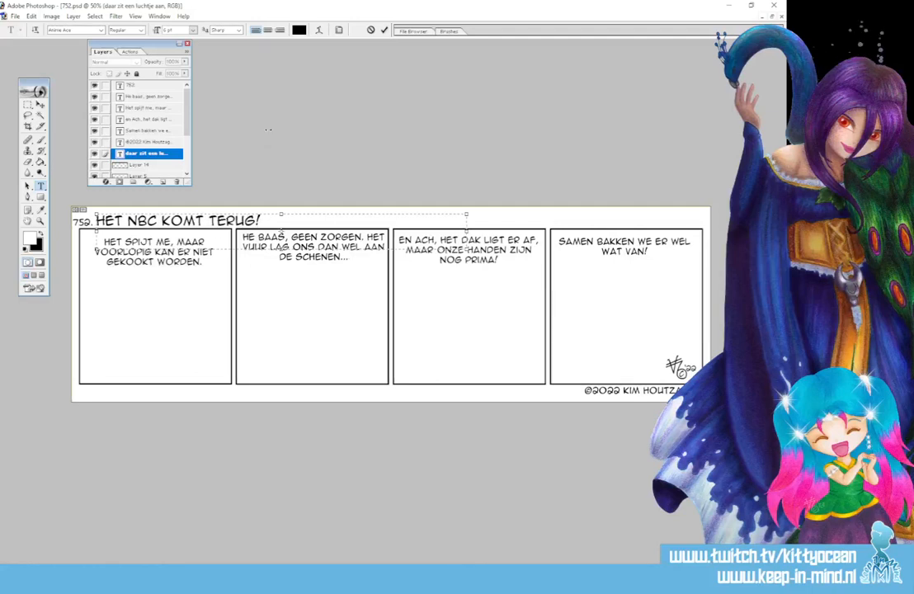
left_click(384, 31)
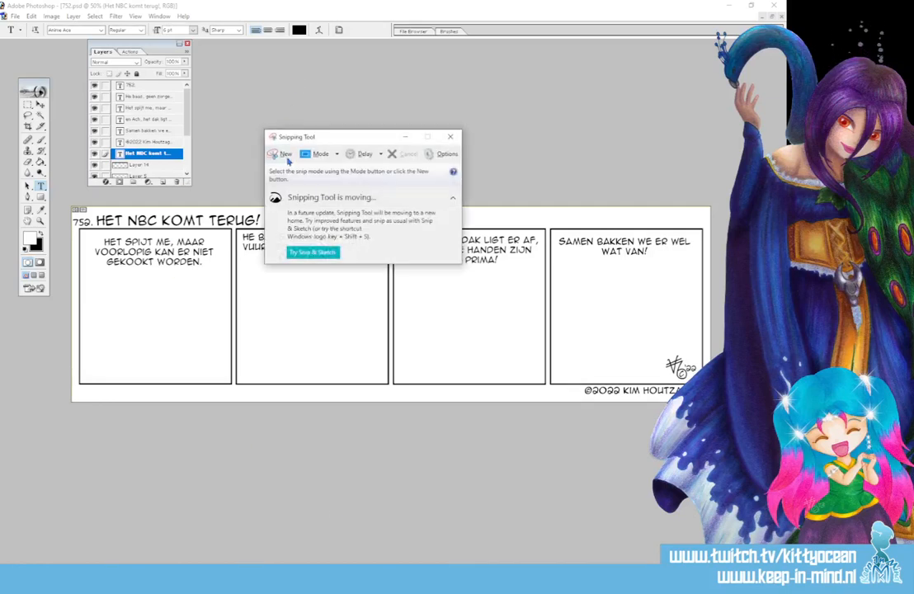
Capture the whole four-panel strip as a rectangular snip in Snipping Tool, then close the snip.
left_click(281, 154)
left_click_drag(65, 201, 714, 408)
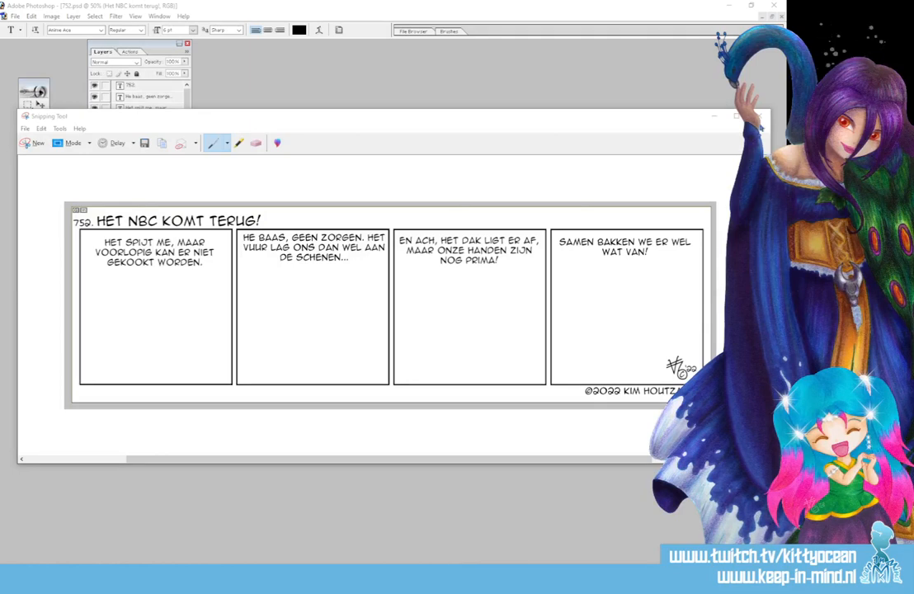
left_click(759, 115)
left_click(427, 300)
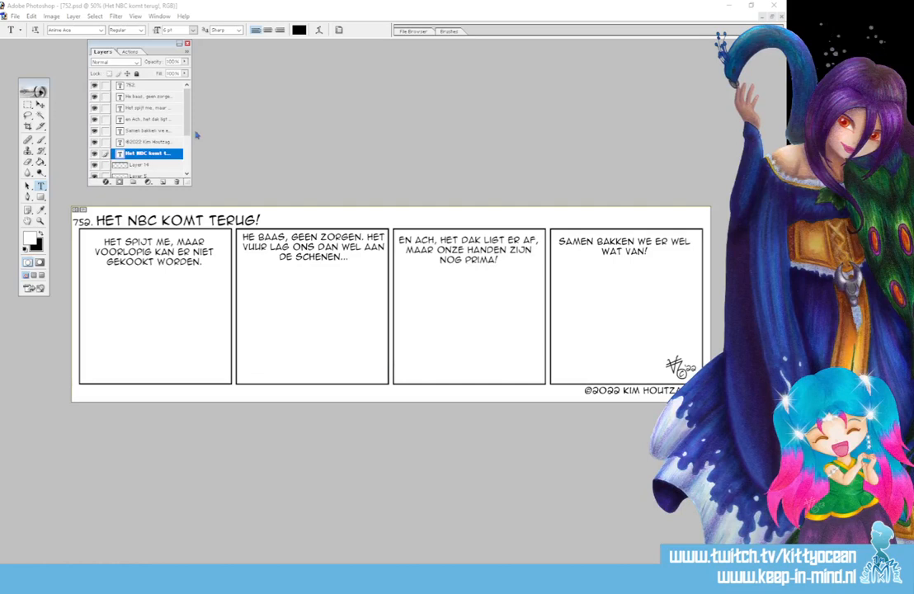
Set the foreground colour to a light red, activate the Brush tool and open the brush presets.
scroll(162, 115, "down", 3)
left_click(34, 243)
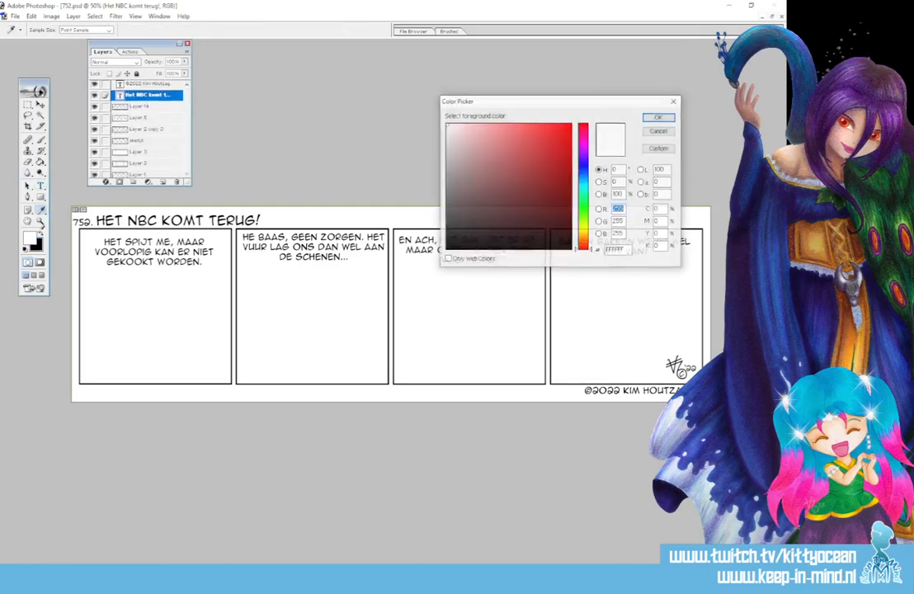
left_click(515, 133)
left_click(657, 121)
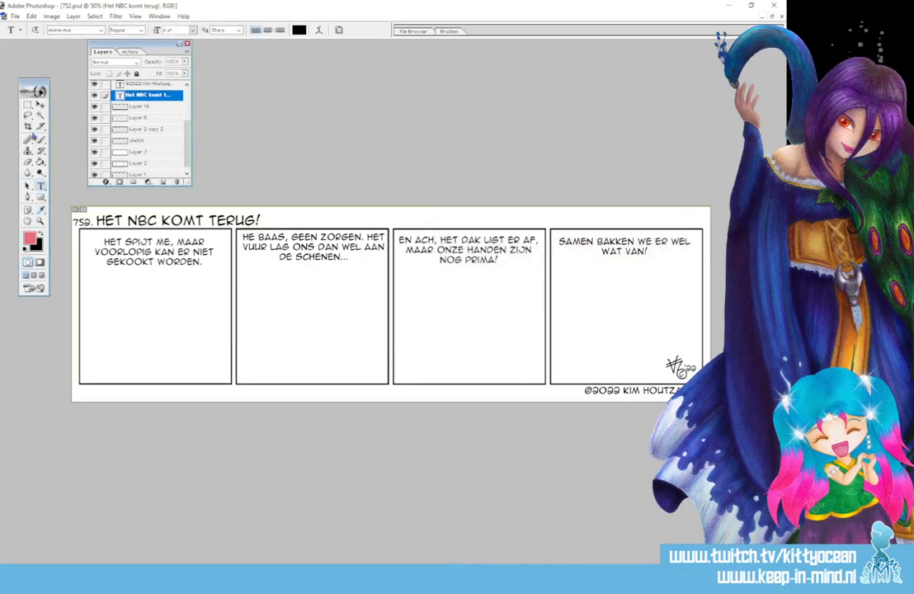
left_click(41, 140)
left_click(450, 33)
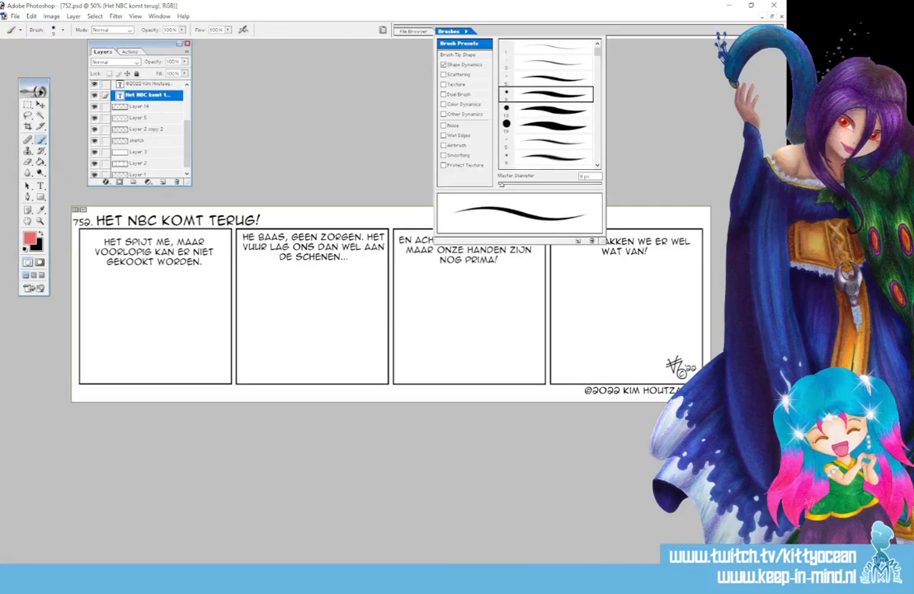
Switch to File Explorer, open strip image 751 from the folder "Jaar 15 - 2022 - 2023 - 729 - 780" and maximize the viewer.
key("alt+Tab")
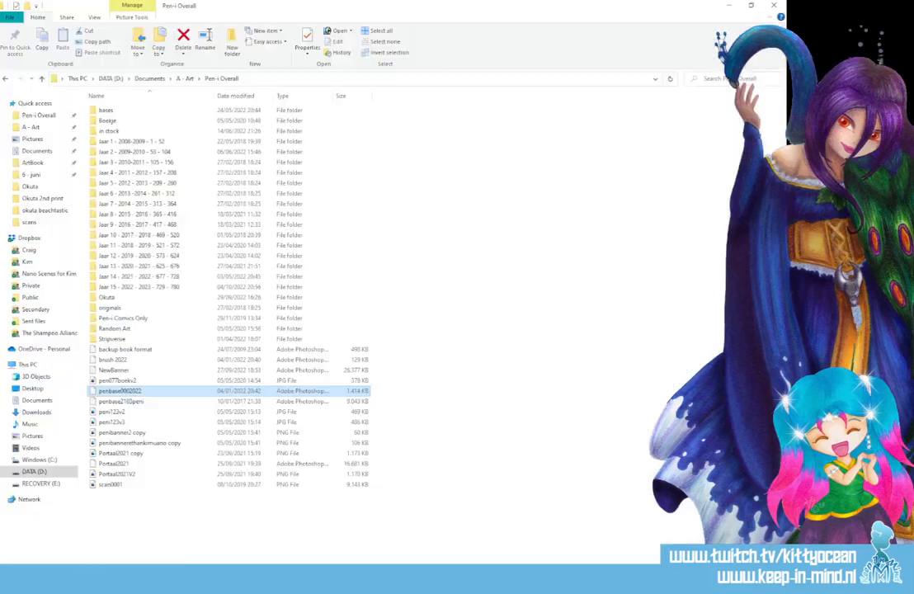
double_click(144, 287)
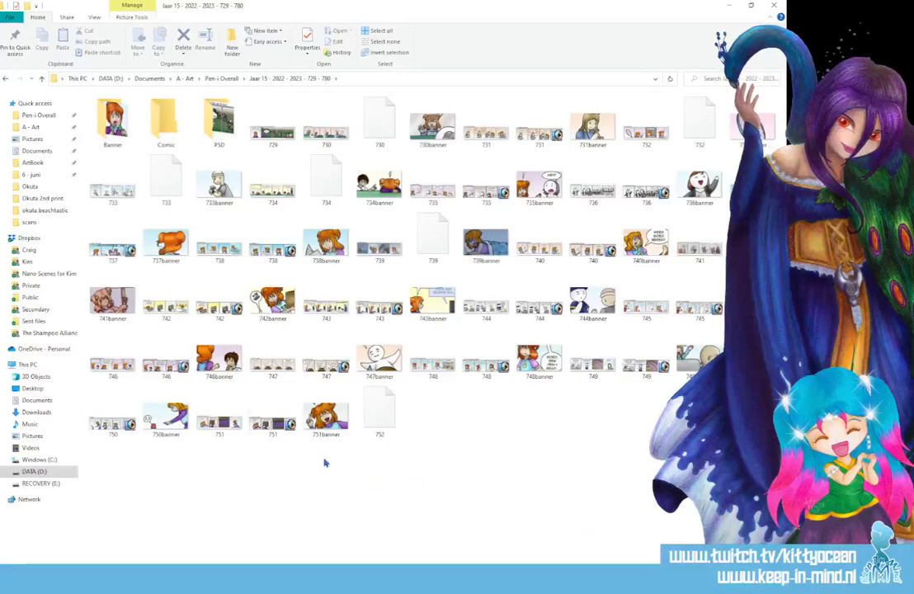
left_click(219, 413)
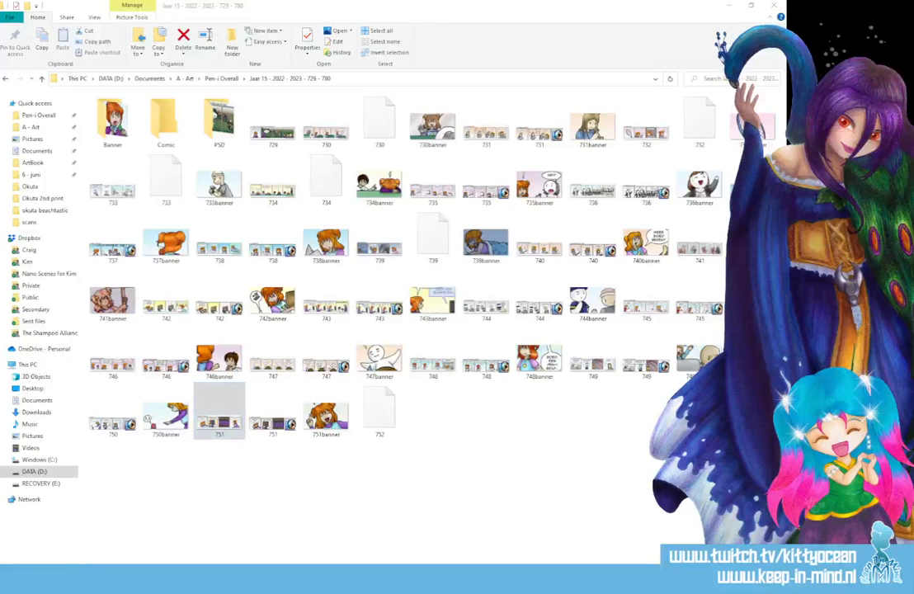
left_click_drag(211, 147, 495, 136)
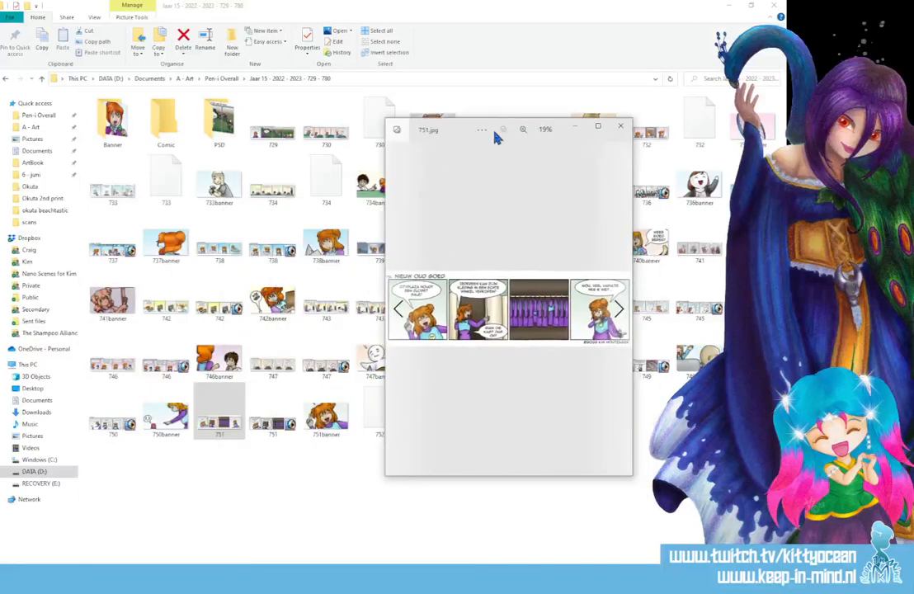
double_click(448, 137)
Look back through the earlier finished strips and banners, from 750 down to 743.
key("Left")
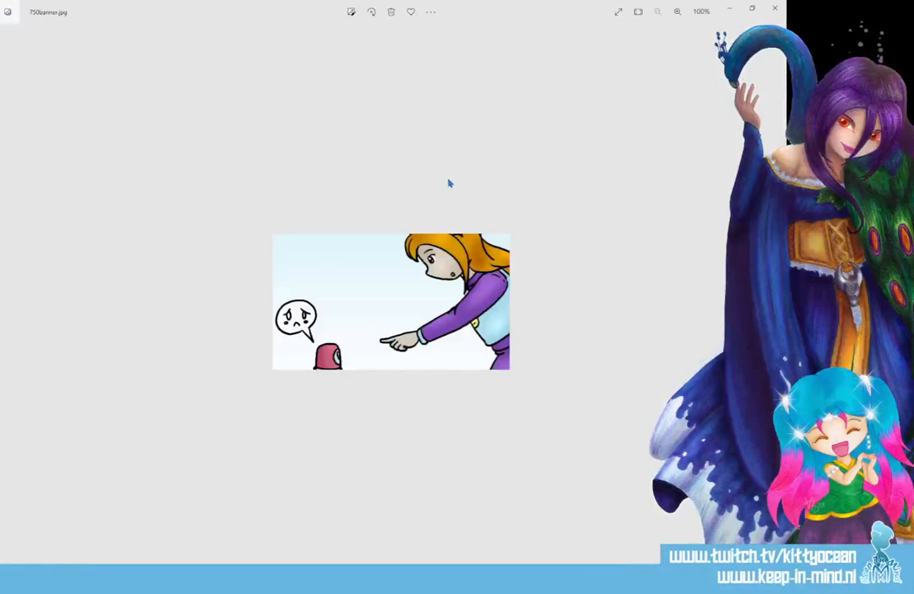
key("Left")
key("Left")
key("Left")
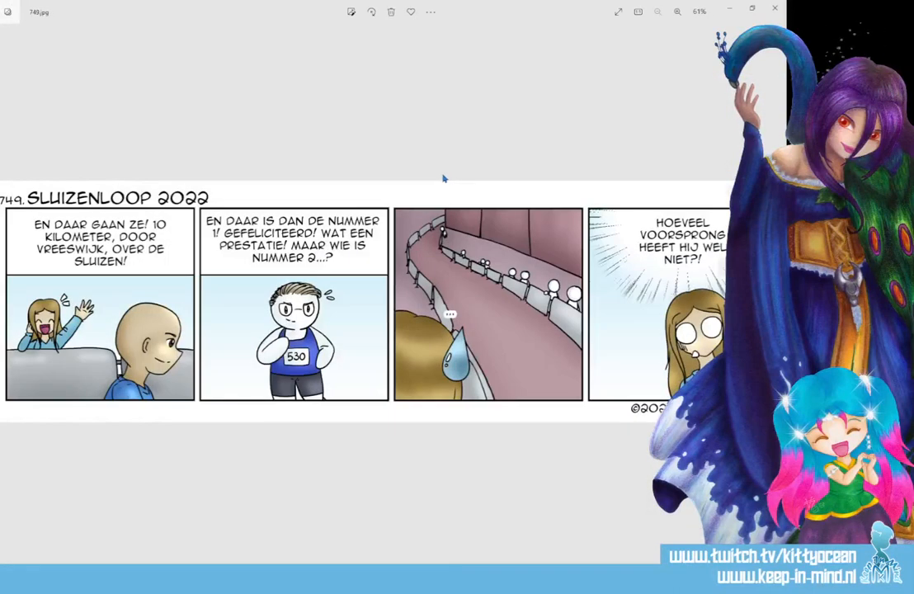
key("Left")
key("Left")
key("Left")
key("Left")
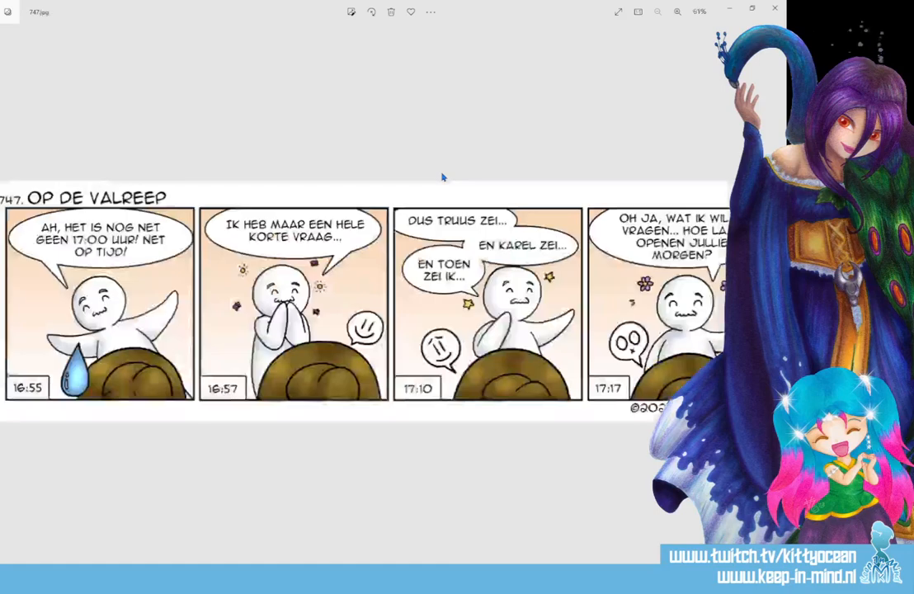
key("Left")
key("Left")
key("Left")
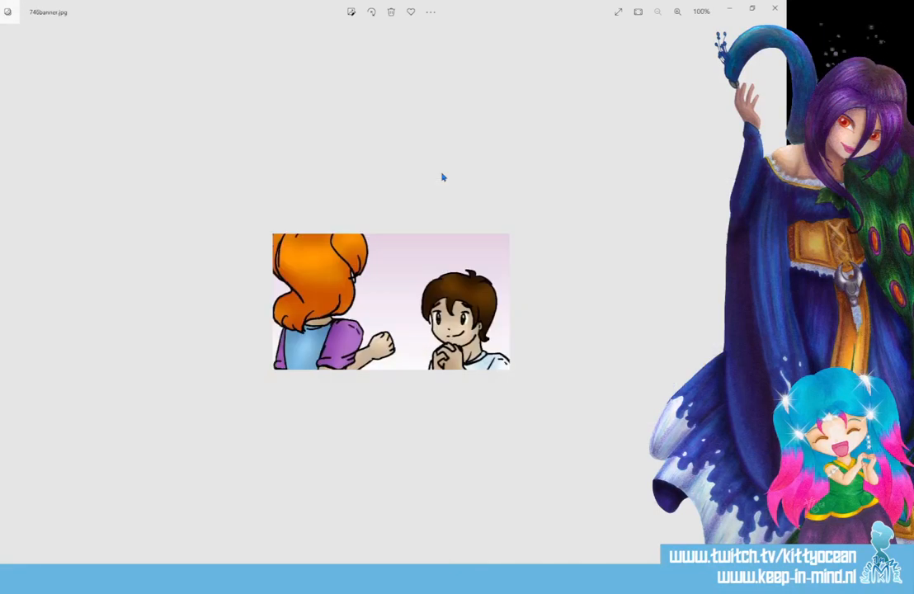
key("Left")
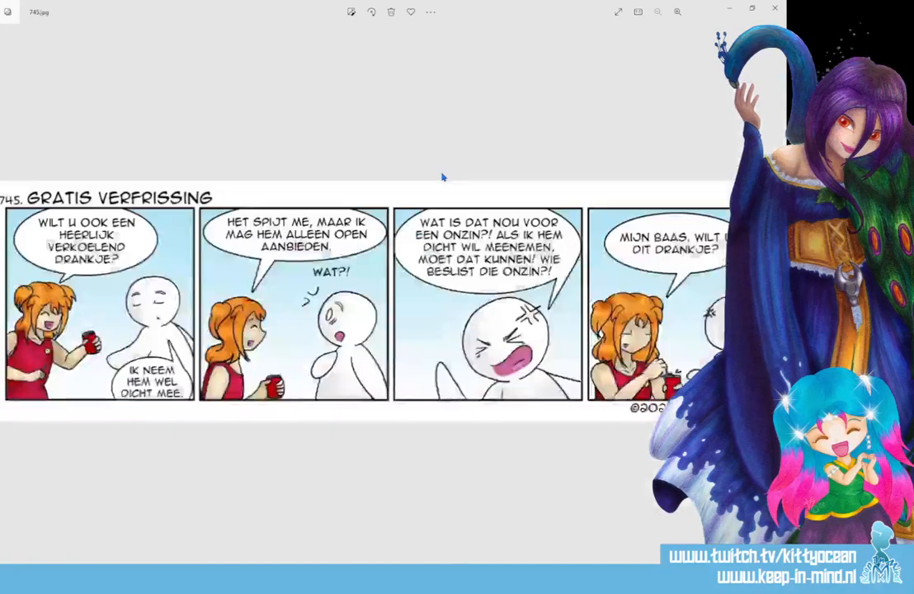
key("Left")
key("Left")
key("Left")
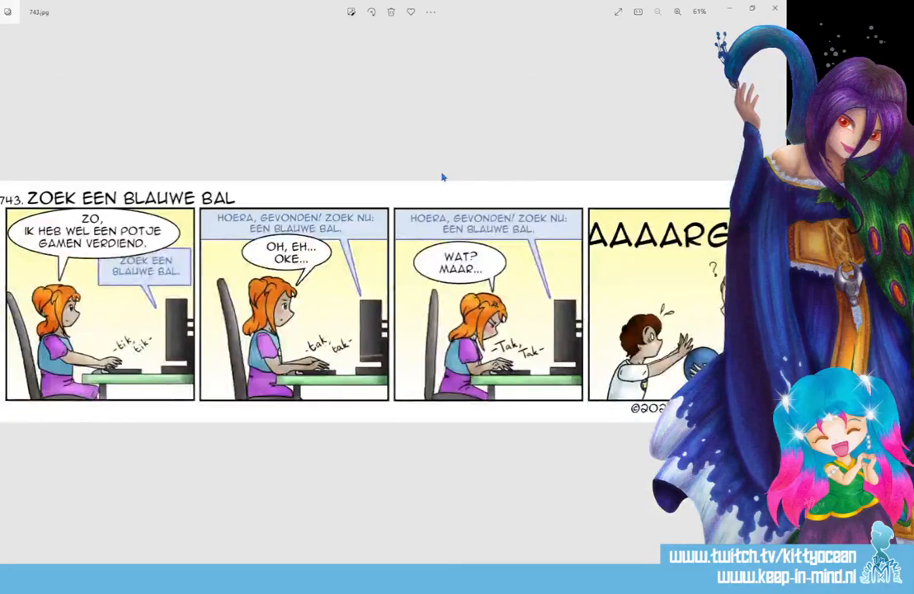
Look back through the earlier strips and banners from 743 down to 740, then close the image viewer.
key("Left")
key("Left")
key("Left")
key("Left")
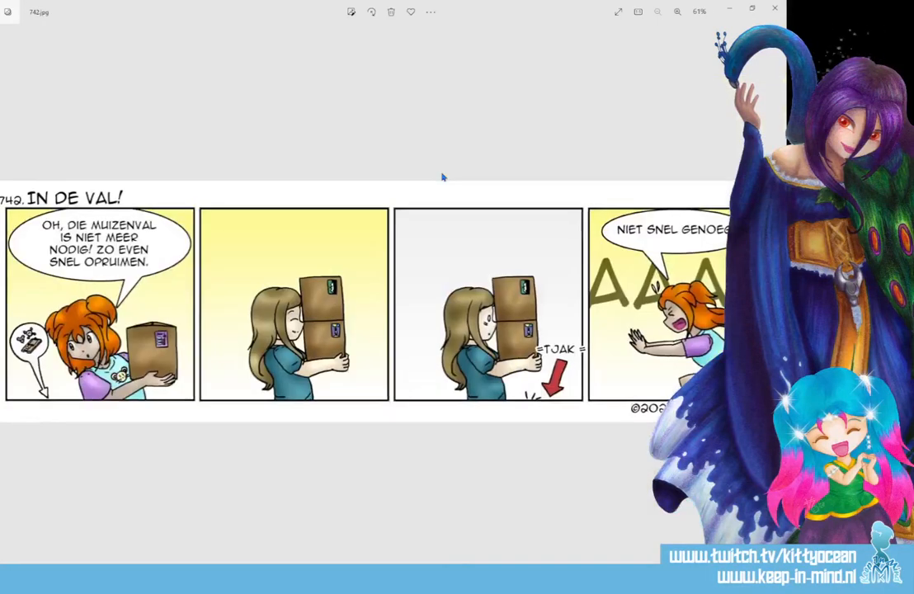
key("Right")
key("Right")
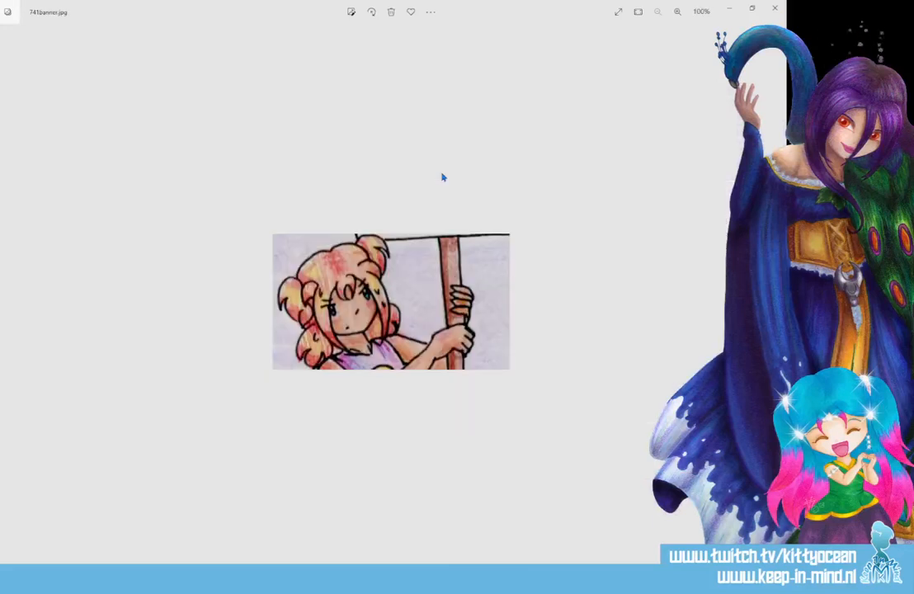
key("Left")
key("Left")
key("Left")
key("Left")
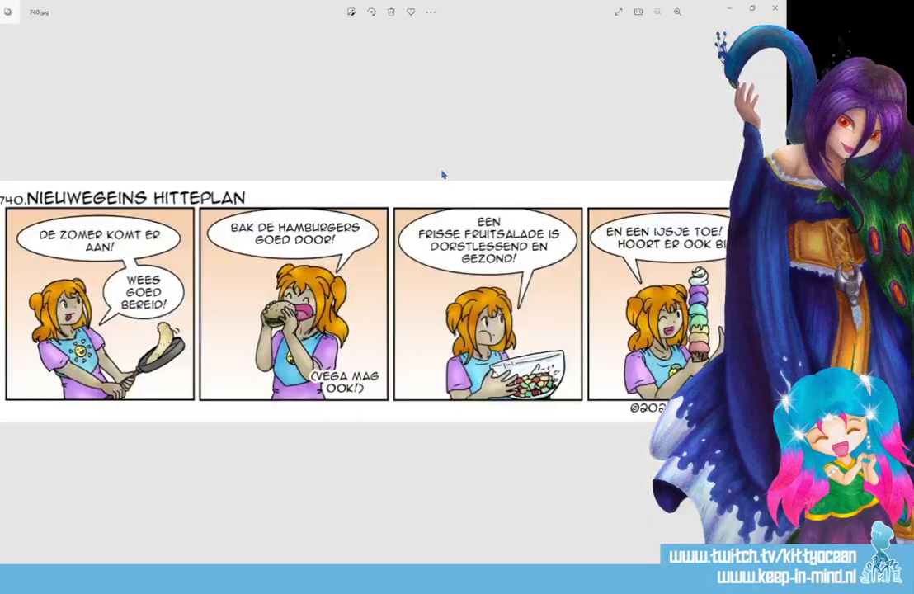
left_click(774, 9)
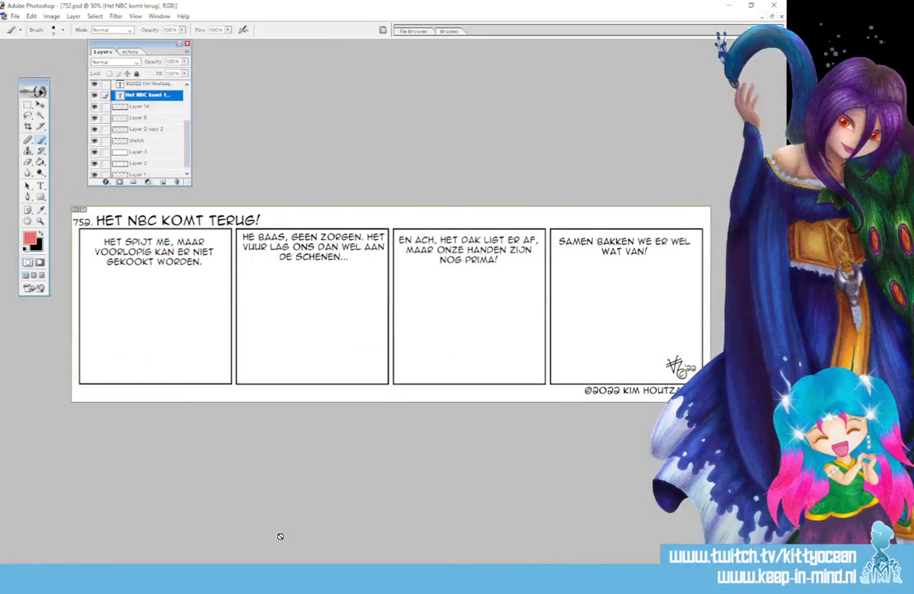
On the "sketch" layer, roughly sketch the head and body of the left figure in the first panel.
left_click(139, 141)
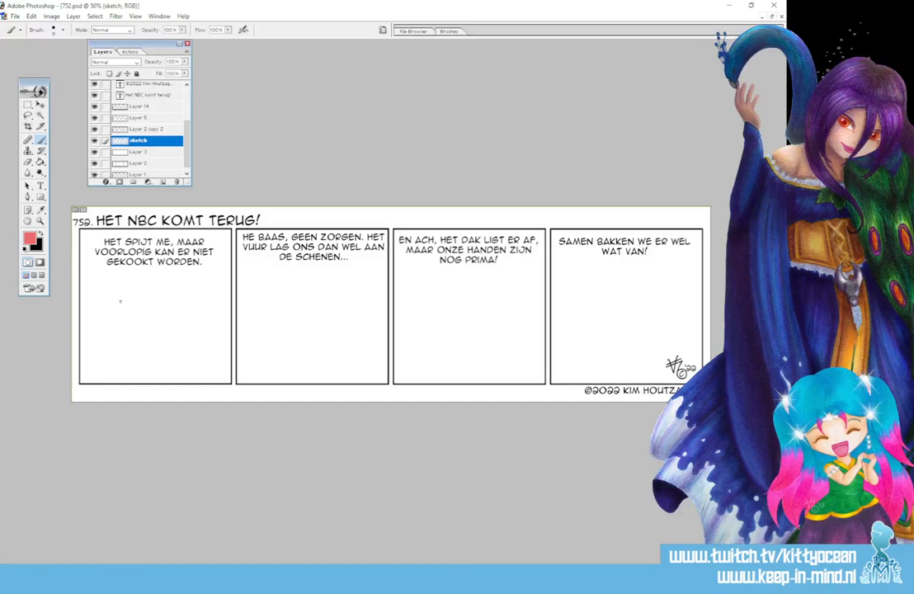
mouse_move(128, 303)
left_mouse_down()
mouse_move(105, 299)
mouse_move(98, 317)
mouse_move(105, 332)
mouse_move(126, 335)
mouse_move(137, 312)
mouse_move(129, 298)
mouse_move(122, 339)
mouse_move(99, 377)
left_mouse_up()
mouse_move(107, 337)
left_mouse_down()
mouse_move(93, 373)
mouse_move(125, 358)
mouse_move(128, 382)
left_mouse_up()
mouse_move(103, 344)
left_mouse_down()
mouse_move(108, 367)
mouse_move(124, 380)
mouse_move(116, 356)
left_mouse_up()
left_click_drag(111, 297, 119, 330)
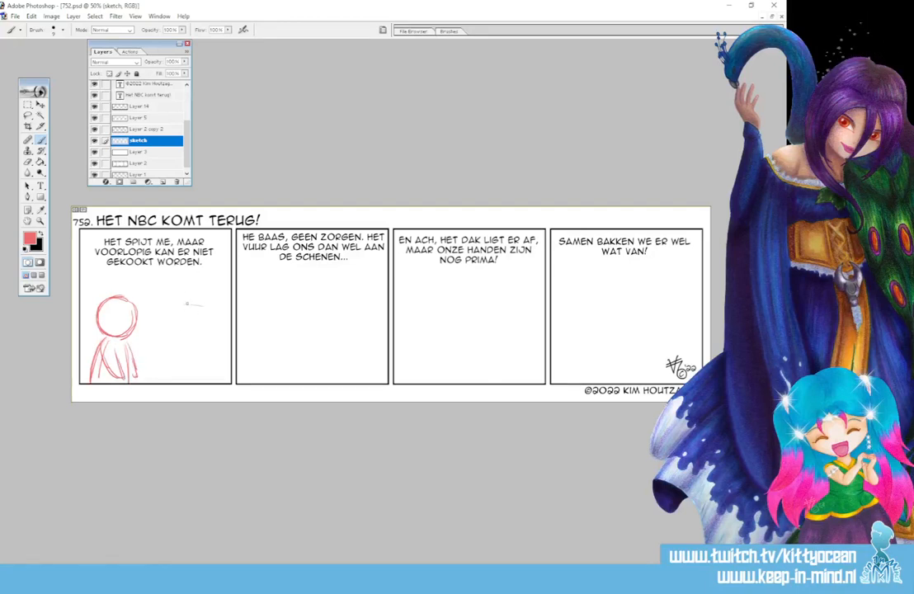
Add face guidelines to the first panel's left figure and sketch a right figure with folded arms and a chef's hat.
mouse_move(186, 303)
left_mouse_down()
mouse_move(174, 317)
mouse_move(178, 333)
mouse_move(210, 299)
mouse_move(184, 332)
mouse_move(201, 337)
mouse_move(218, 307)
mouse_move(205, 302)
left_mouse_up()
left_click_drag(125, 303, 124, 330)
mouse_move(102, 319)
left_mouse_down()
mouse_move(142, 325)
mouse_move(120, 336)
left_mouse_up()
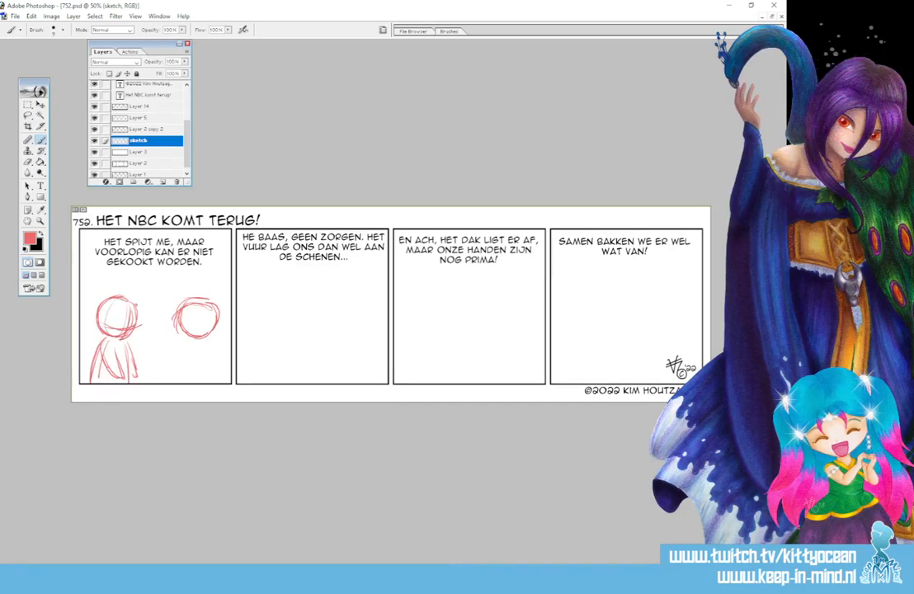
mouse_move(193, 300)
left_mouse_down()
mouse_move(185, 331)
mouse_move(213, 322)
left_mouse_up()
mouse_move(189, 333)
left_mouse_down()
mouse_move(186, 384)
mouse_move(228, 380)
left_mouse_up()
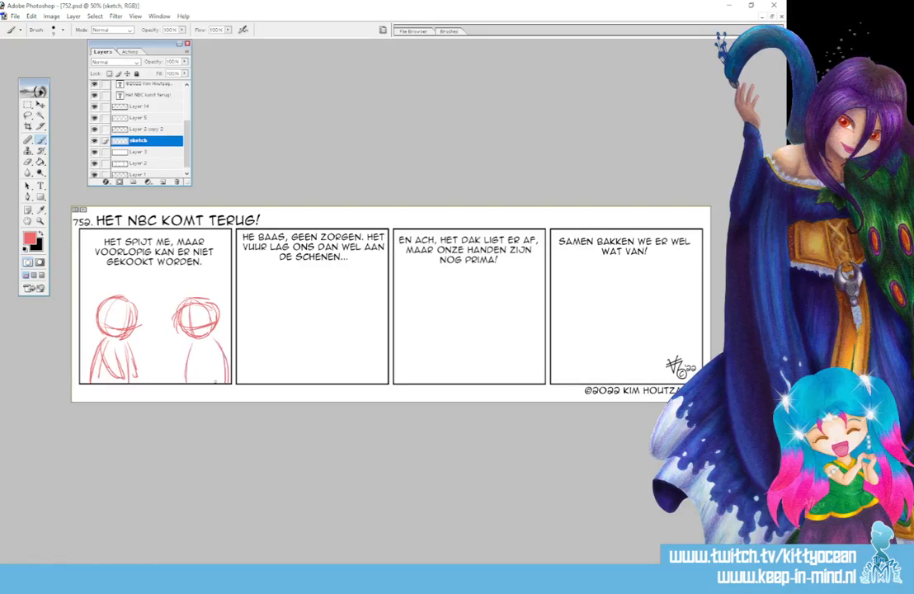
left_click_drag(181, 320, 214, 324)
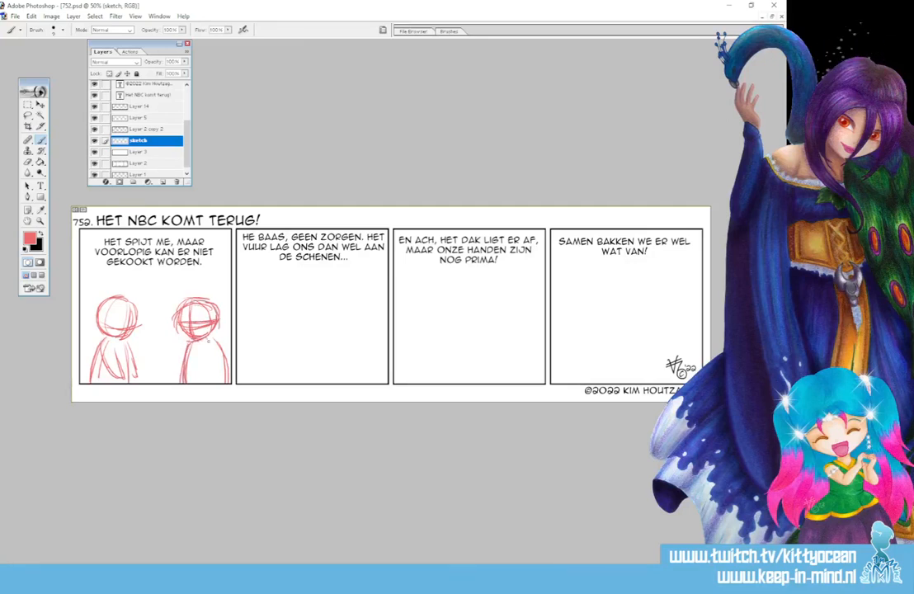
mouse_move(208, 338)
left_mouse_down()
mouse_move(223, 356)
mouse_move(178, 354)
mouse_move(195, 361)
mouse_move(207, 346)
mouse_move(203, 354)
mouse_move(217, 350)
mouse_move(224, 364)
mouse_move(211, 382)
left_mouse_up()
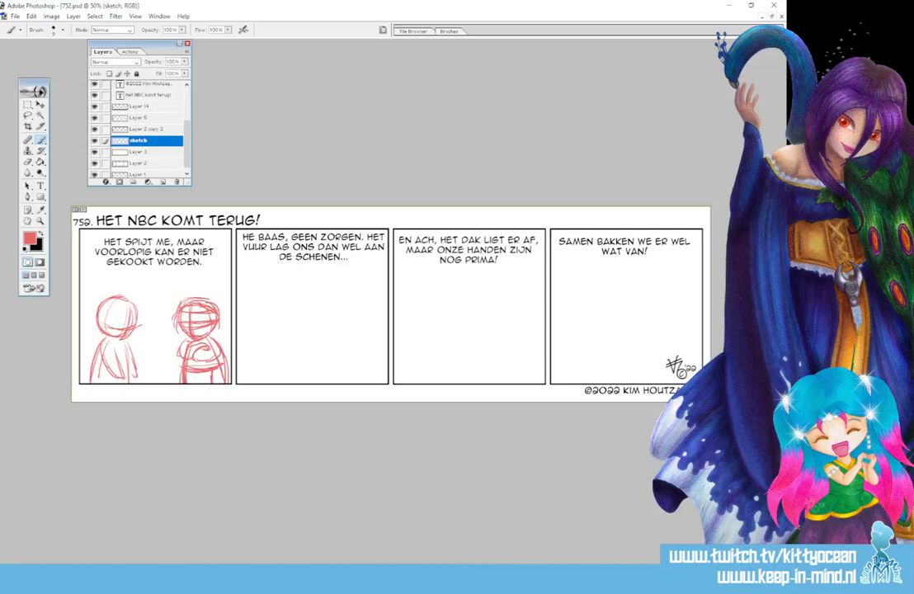
left_click_drag(176, 299, 209, 297)
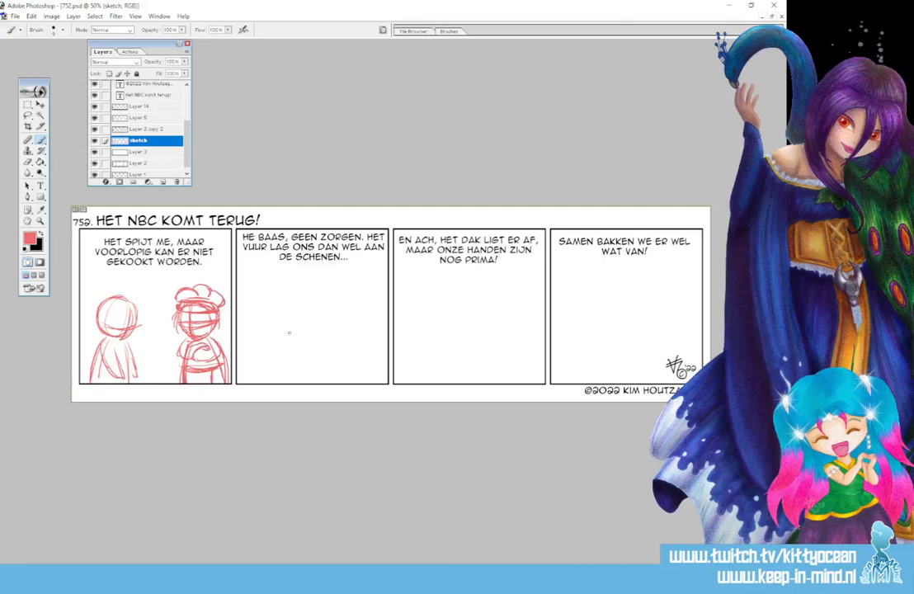
Sketch the round heads and body outlines of two figures standing side by side in the second panel.
mouse_move(291, 304)
left_mouse_down()
mouse_move(260, 326)
mouse_move(271, 322)
mouse_move(272, 337)
mouse_move(296, 336)
left_mouse_up()
left_click_drag(296, 306, 299, 334)
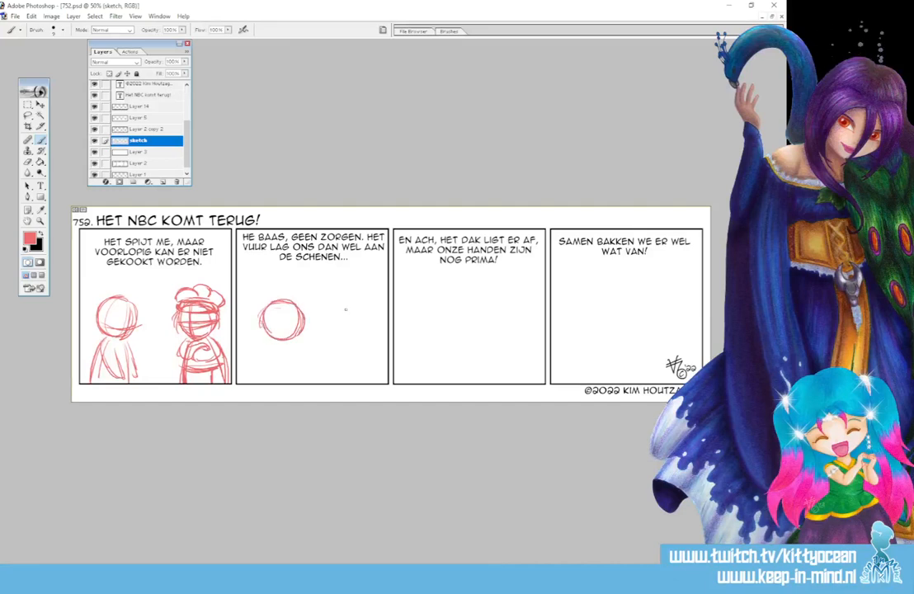
mouse_move(345, 307)
left_mouse_down()
mouse_move(316, 312)
mouse_move(326, 329)
mouse_move(318, 336)
mouse_move(351, 330)
left_mouse_up()
mouse_move(271, 347)
left_mouse_down()
mouse_move(264, 383)
mouse_move(302, 383)
left_mouse_up()
left_click_drag(319, 344, 314, 382)
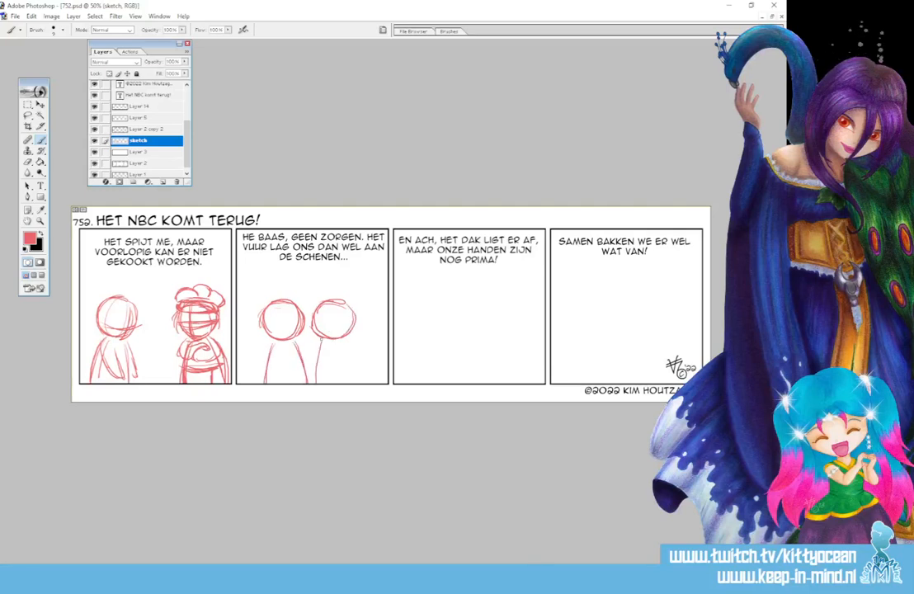
left_click_drag(346, 345, 360, 384)
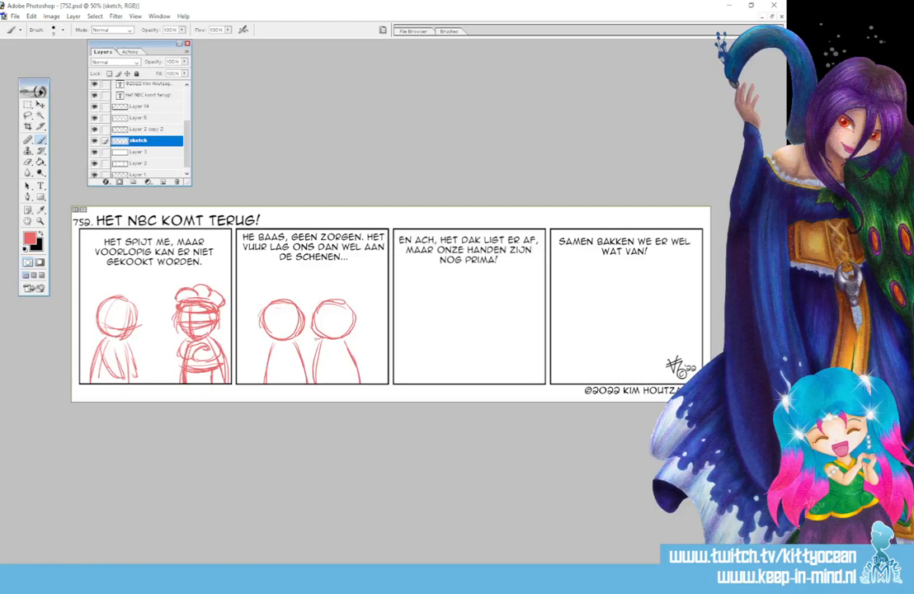
Sketch the arms and hands of the second panel's two figures, with their inner arms meeting between them.
left_click_drag(292, 340, 320, 347)
mouse_move(270, 345)
left_mouse_down()
mouse_move(257, 363)
mouse_move(269, 354)
left_mouse_up()
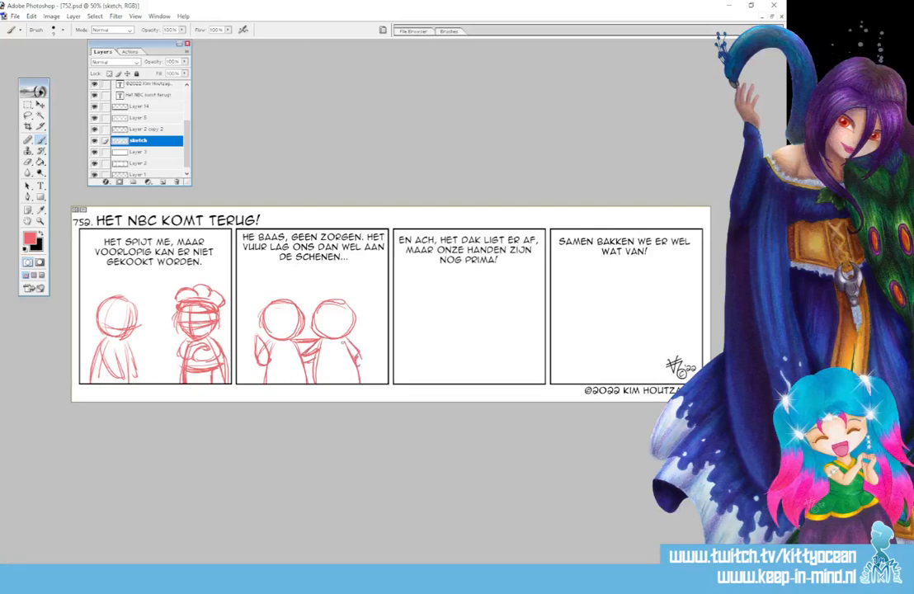
mouse_move(349, 353)
left_mouse_down()
mouse_move(345, 365)
mouse_move(359, 363)
left_mouse_up()
Add face guidelines and puffy chef's hats to both figures in the second panel.
left_click_drag(265, 314, 300, 308)
mouse_move(265, 316)
left_mouse_down()
mouse_move(297, 309)
mouse_move(270, 302)
left_mouse_up()
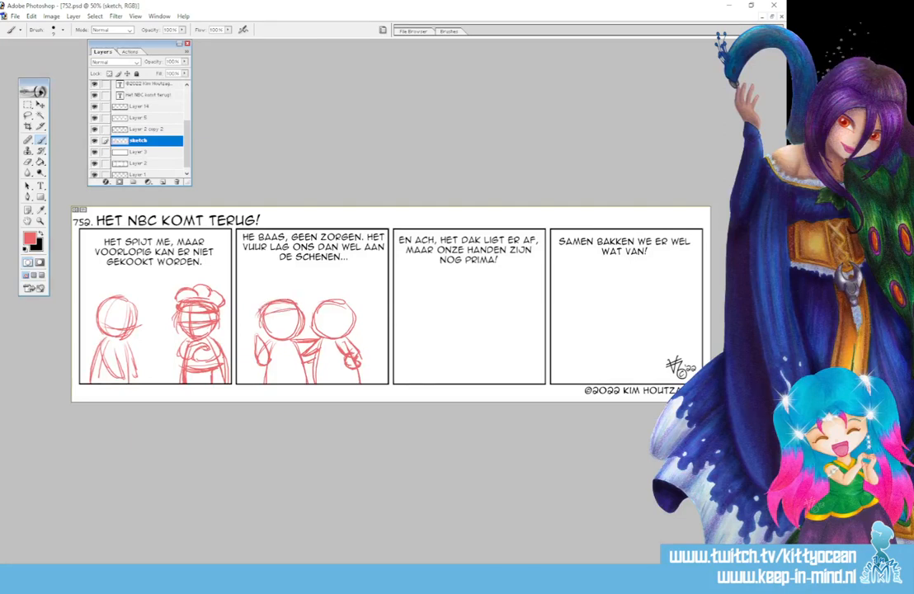
mouse_move(271, 293)
left_mouse_down()
mouse_move(251, 303)
mouse_move(259, 305)
left_mouse_up()
mouse_move(254, 302)
left_mouse_down()
mouse_move(250, 310)
mouse_move(291, 290)
mouse_move(298, 302)
mouse_move(357, 315)
mouse_move(323, 300)
mouse_move(352, 304)
left_mouse_up()
mouse_move(336, 301)
left_mouse_down()
mouse_move(358, 312)
mouse_move(328, 289)
mouse_move(340, 283)
mouse_move(367, 304)
mouse_move(321, 337)
mouse_move(363, 332)
left_mouse_up()
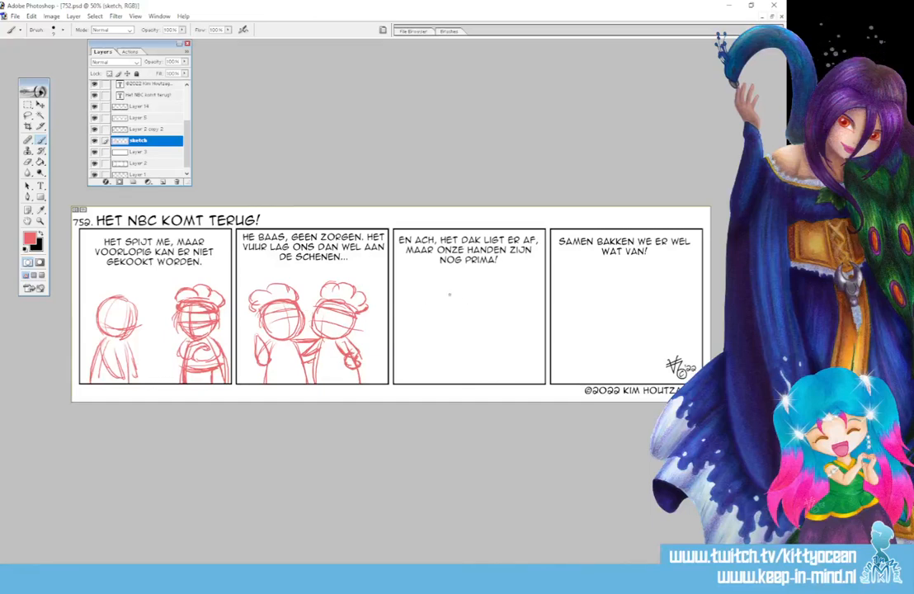
Sketch two side-by-side figures in the third panel with round heads, body outlines and raised arms.
mouse_move(427, 300)
left_mouse_down()
mouse_move(454, 297)
mouse_move(421, 325)
mouse_move(444, 333)
mouse_move(458, 307)
mouse_move(451, 329)
left_mouse_up()
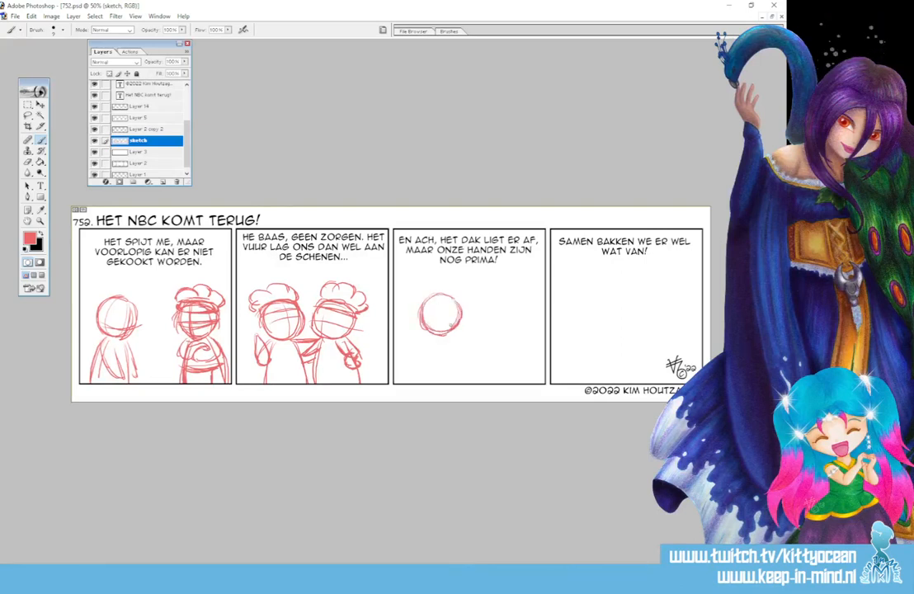
left_click_drag(424, 338, 419, 381)
left_click_drag(458, 335, 467, 382)
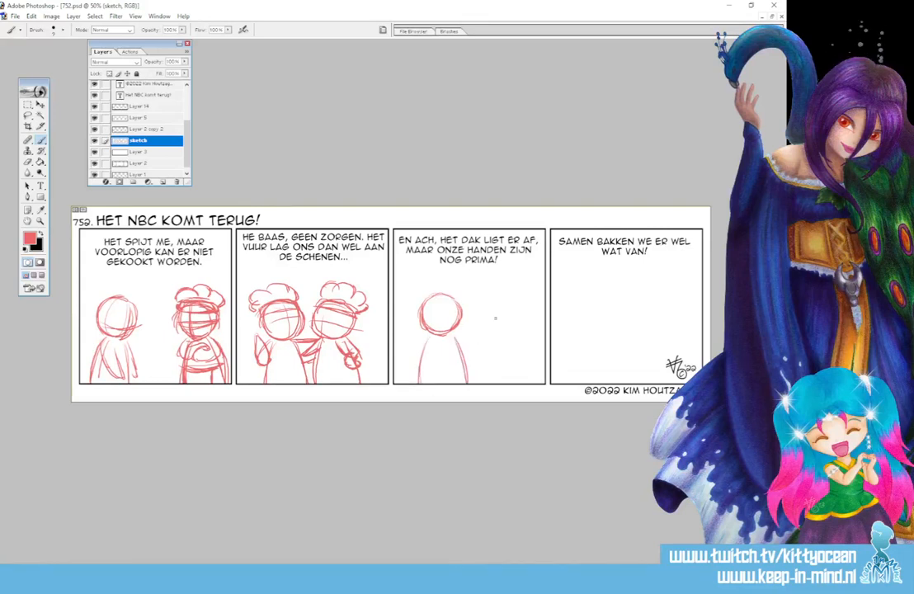
mouse_move(508, 302)
left_mouse_down()
mouse_move(485, 300)
mouse_move(478, 321)
mouse_move(492, 333)
mouse_move(517, 323)
mouse_move(495, 335)
mouse_move(485, 382)
left_mouse_up()
left_click_drag(516, 334, 528, 382)
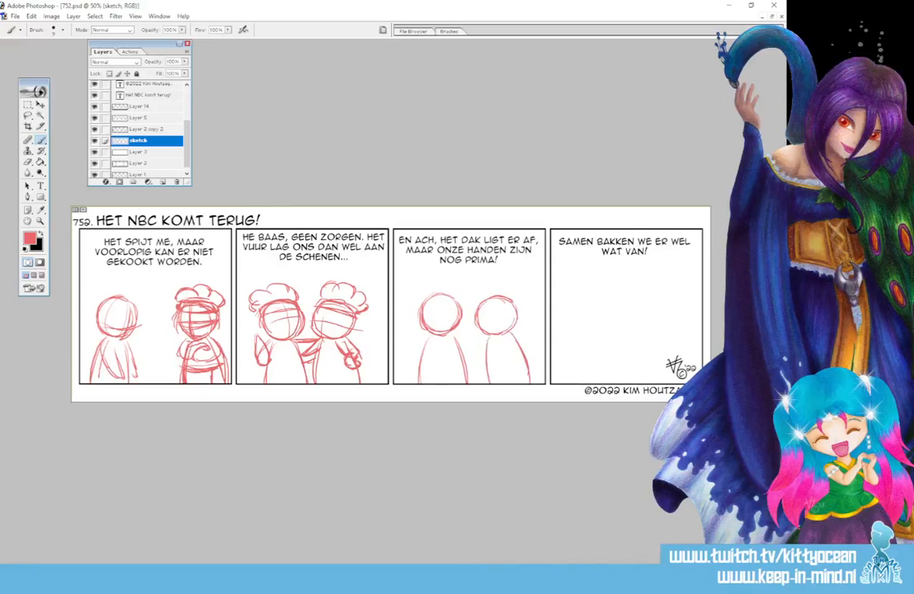
mouse_move(504, 333)
left_mouse_down()
mouse_move(518, 356)
mouse_move(478, 357)
left_mouse_up()
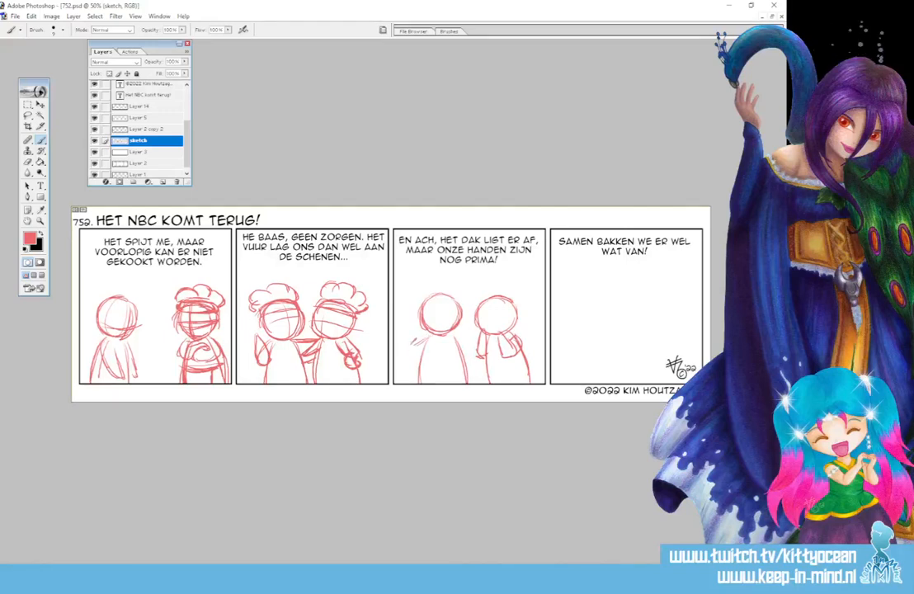
mouse_move(418, 333)
left_mouse_down()
mouse_move(421, 344)
mouse_move(408, 347)
mouse_move(415, 357)
left_mouse_up()
Erase part of the left figure's raised hand in the third panel using the Eraser with a larger round brush preset.
key("e")
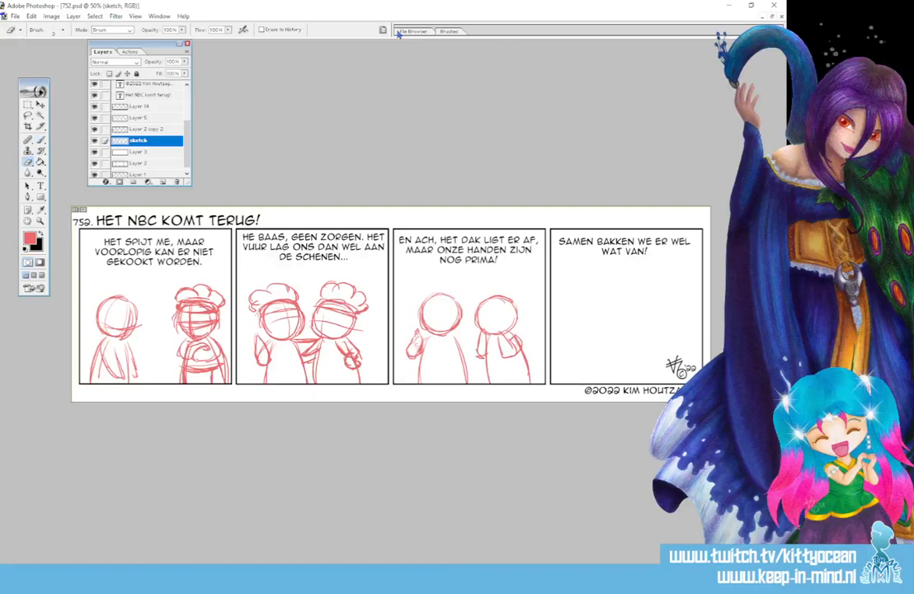
left_click(421, 32)
left_click(435, 32)
left_click(413, 31)
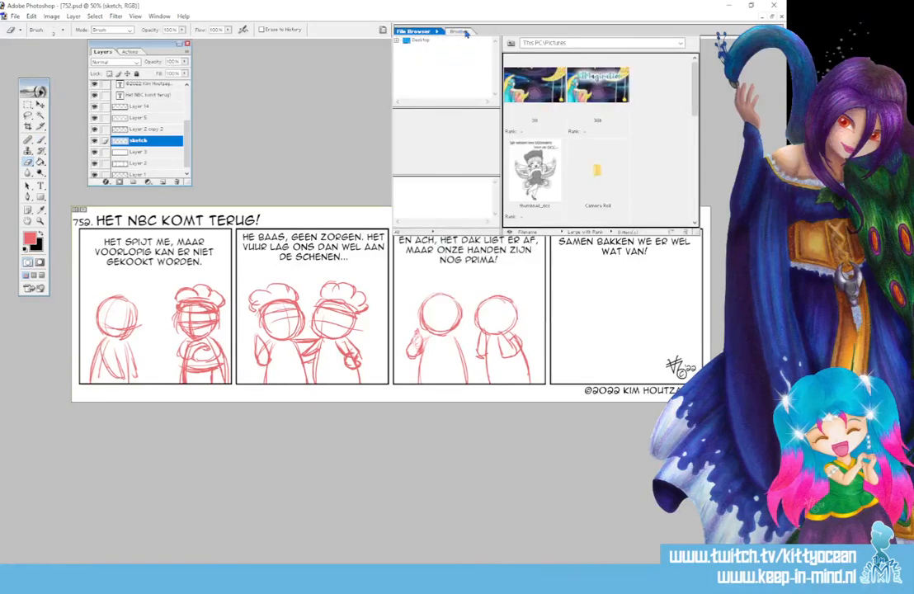
left_click(454, 31)
left_click(537, 95)
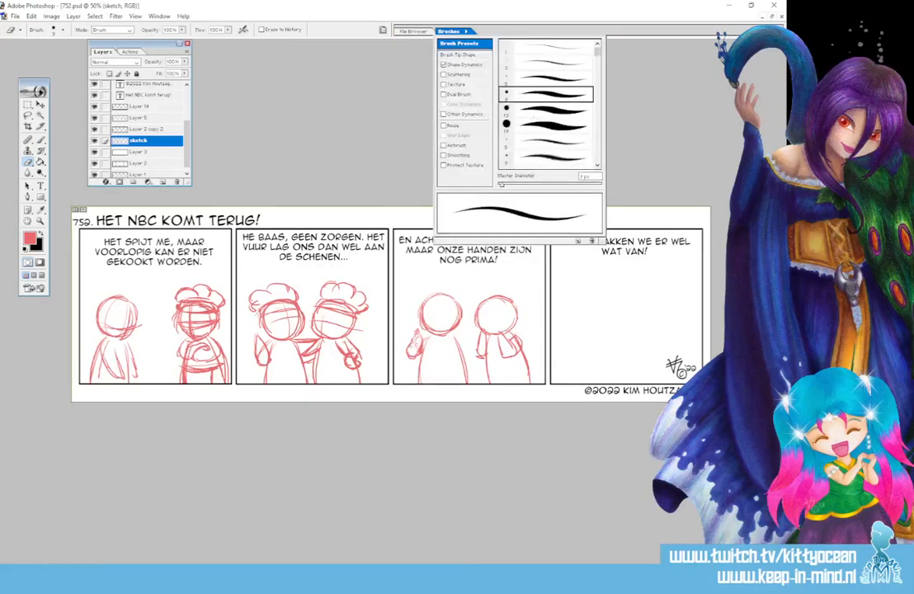
left_click_drag(412, 342, 419, 333)
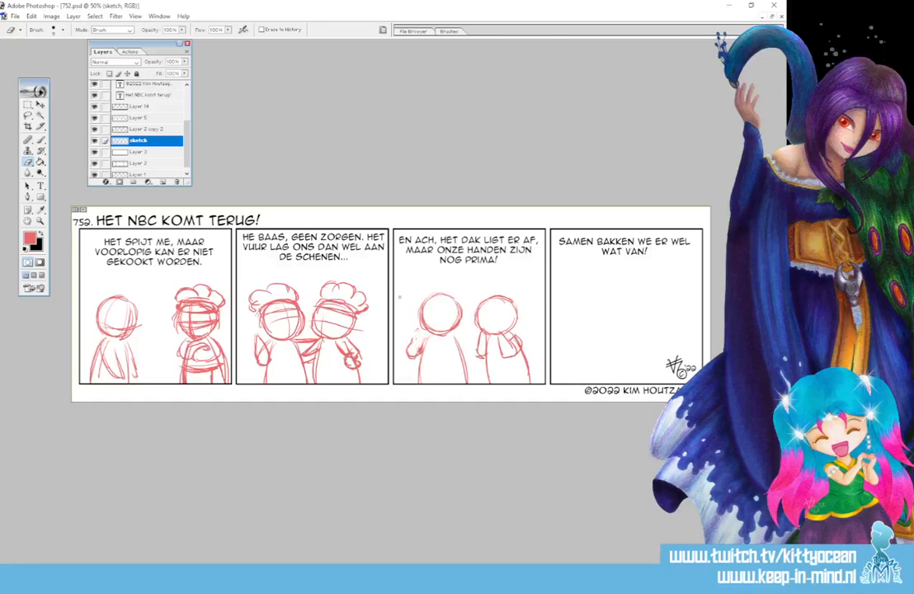
Redraw the hands and arms in the third panel with the Brush, and give both figures face guidelines and chef's hats.
key("b")
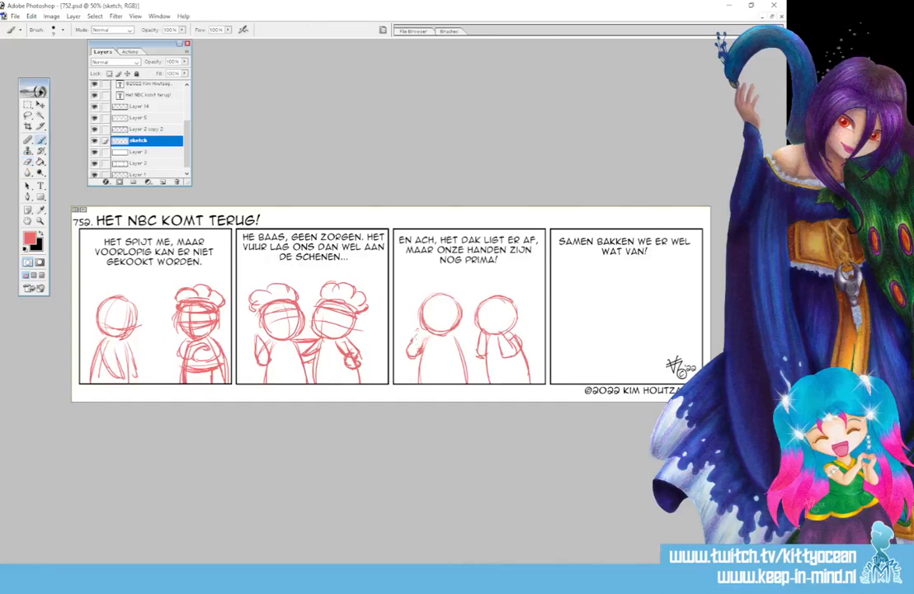
mouse_move(412, 340)
left_mouse_down()
mouse_move(419, 328)
mouse_move(422, 342)
left_mouse_up()
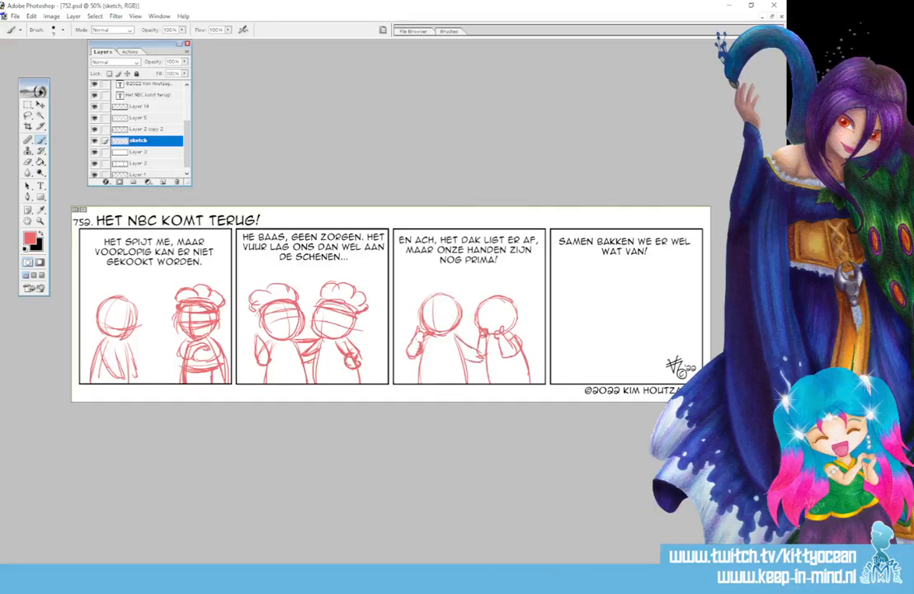
mouse_move(494, 297)
left_mouse_down()
mouse_move(492, 333)
mouse_move(516, 313)
left_mouse_up()
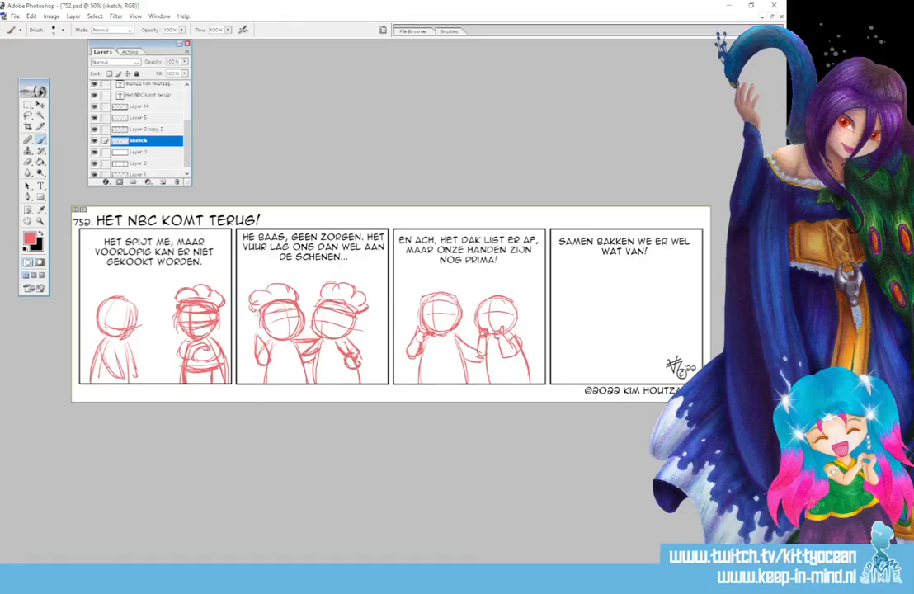
left_click_drag(420, 291, 457, 286)
left_click_drag(481, 303, 515, 307)
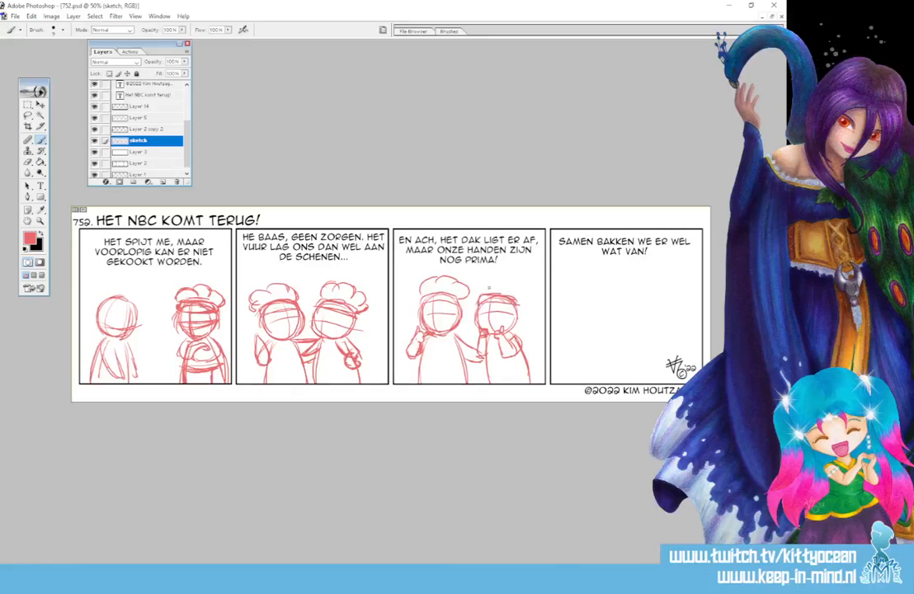
mouse_move(488, 288)
left_mouse_down()
mouse_move(526, 299)
mouse_move(480, 295)
left_mouse_up()
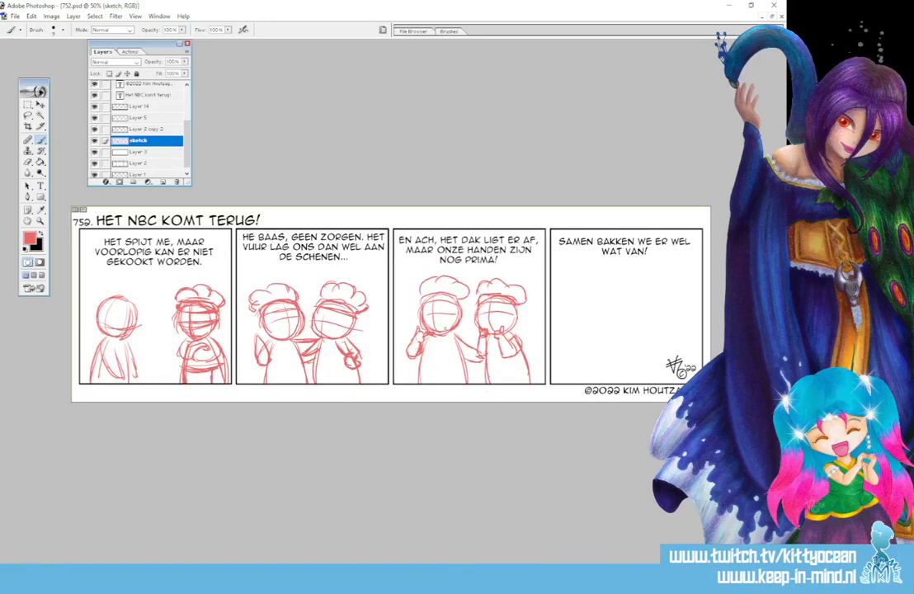
Sketch apron lines across the waists and down the lower bodies of the figures in the second and third panels.
mouse_move(267, 367)
left_mouse_down()
mouse_move(358, 368)
mouse_move(318, 383)
left_mouse_up()
mouse_move(318, 368)
left_mouse_down()
mouse_move(320, 384)
mouse_move(345, 382)
left_mouse_up()
mouse_move(267, 368)
left_mouse_down()
mouse_move(305, 370)
mouse_move(277, 384)
left_mouse_up()
mouse_move(274, 374)
left_mouse_down()
mouse_move(277, 384)
mouse_move(304, 383)
mouse_move(350, 371)
left_mouse_up()
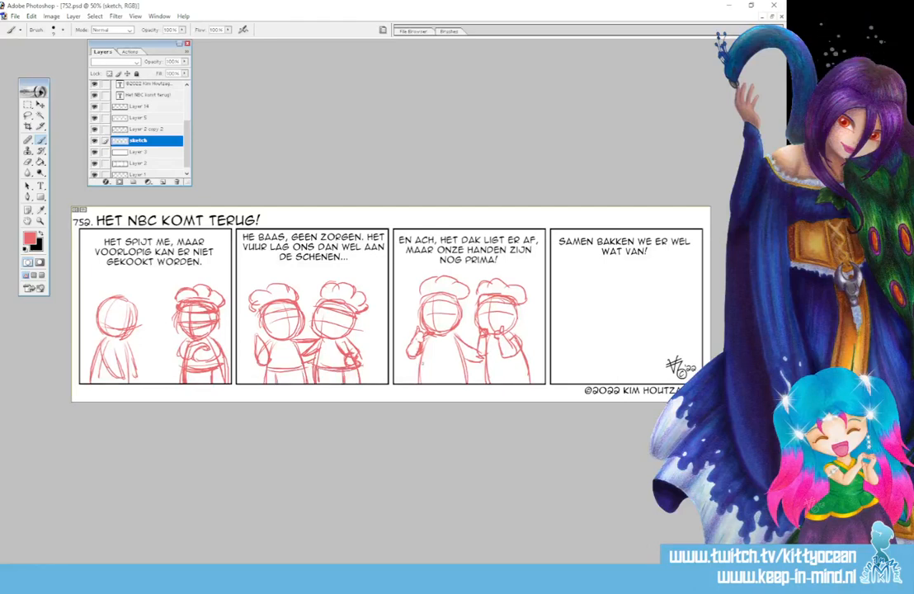
mouse_move(419, 365)
left_mouse_down()
mouse_move(470, 367)
mouse_move(427, 383)
left_mouse_up()
mouse_move(428, 369)
left_mouse_down()
mouse_move(429, 384)
mouse_move(461, 384)
left_mouse_up()
mouse_move(461, 372)
left_mouse_down()
mouse_move(461, 384)
mouse_move(534, 364)
mouse_move(492, 384)
mouse_move(519, 385)
left_mouse_up()
left_click_drag(516, 371, 517, 386)
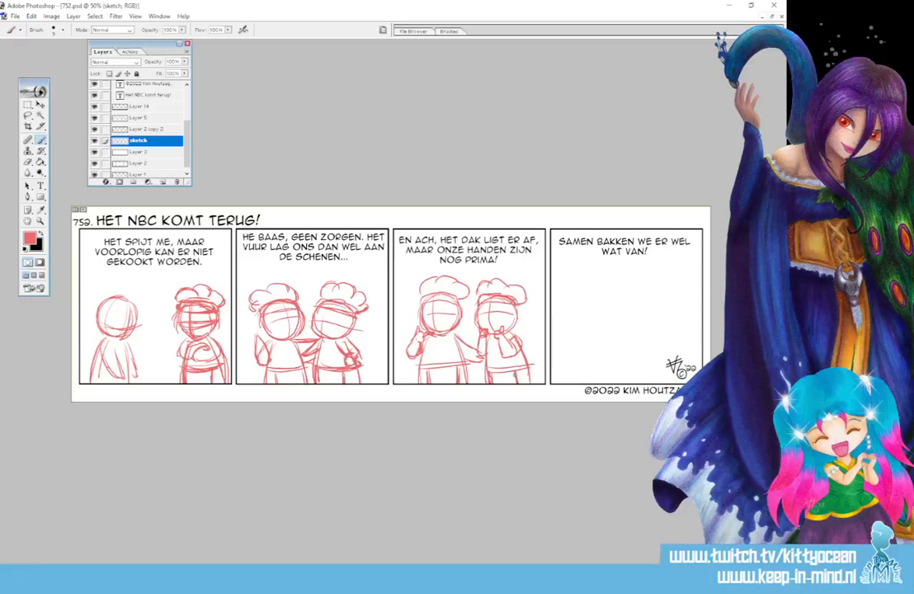
Sketch the right figure in the fourth panel with a round head, face guidelines, body and bent arms.
mouse_move(637, 299)
left_mouse_down()
mouse_move(667, 301)
mouse_move(632, 302)
mouse_move(635, 324)
mouse_move(652, 330)
mouse_move(663, 329)
mouse_move(670, 308)
mouse_move(636, 338)
left_mouse_up()
mouse_move(648, 292)
left_mouse_down()
mouse_move(640, 334)
mouse_move(670, 318)
mouse_move(625, 382)
left_mouse_up()
left_click_drag(634, 345, 628, 382)
left_click_drag(664, 334, 675, 382)
left_click_drag(665, 331, 677, 356)
mouse_move(666, 350)
left_mouse_down()
mouse_move(646, 362)
mouse_move(657, 358)
left_mouse_up()
mouse_move(648, 356)
left_mouse_down()
mouse_move(651, 366)
mouse_move(655, 354)
left_mouse_up()
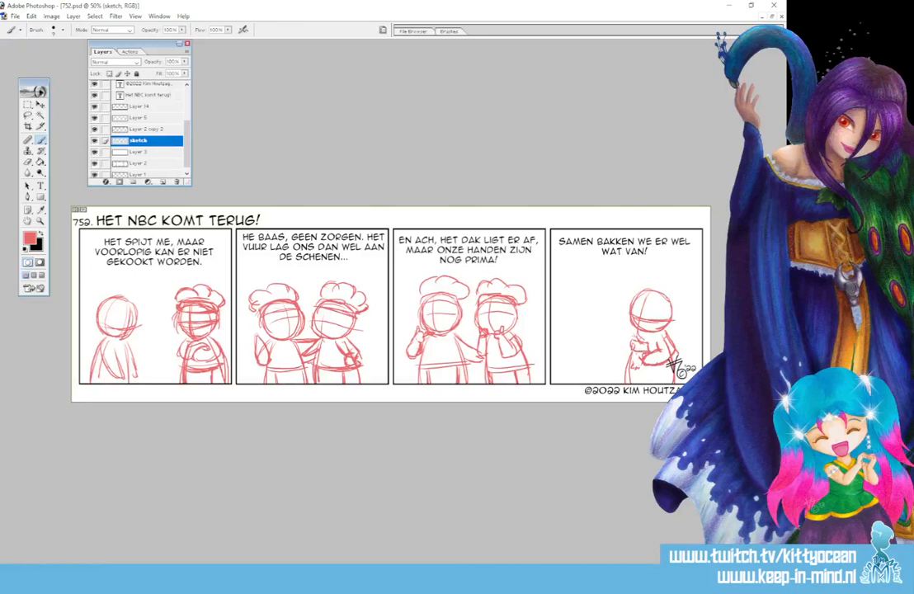
Sketch a whisk-like kitchen utensil in the fourth panel figure's hand, extending toward the panel's left side.
mouse_move(634, 340)
left_mouse_down()
mouse_move(619, 341)
mouse_move(633, 339)
left_mouse_up()
left_click_drag(607, 333, 605, 337)
mouse_move(605, 337)
left_mouse_down()
mouse_move(620, 339)
mouse_move(588, 331)
left_mouse_up()
mouse_move(588, 332)
left_mouse_down()
mouse_move(604, 339)
mouse_move(590, 338)
left_mouse_up()
left_click_drag(589, 328, 604, 334)
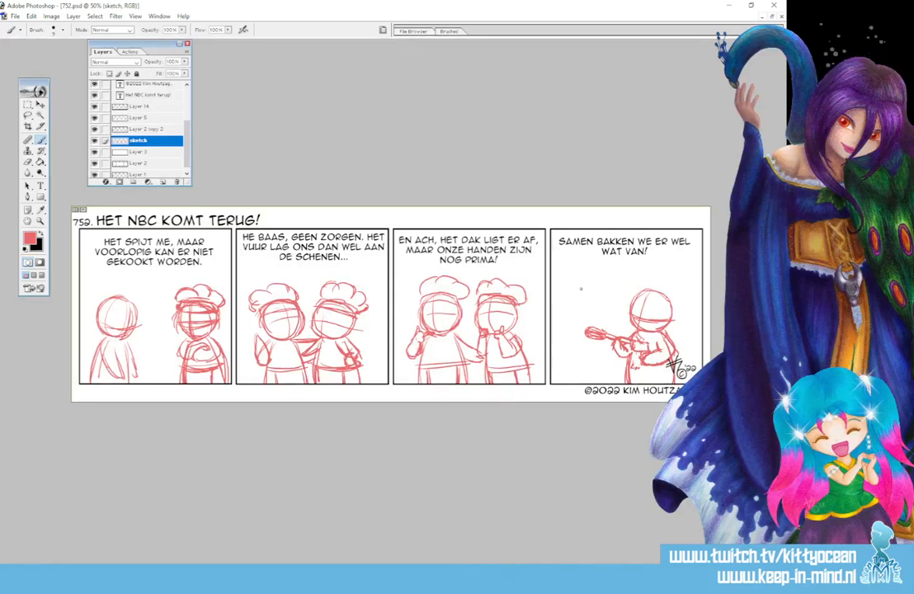
Sketch the head, face guidelines and body outline of a second figure on the left side of the fourth panel.
mouse_move(581, 290)
left_mouse_down()
mouse_move(600, 290)
mouse_move(586, 287)
mouse_move(576, 305)
left_mouse_up()
mouse_move(605, 284)
left_mouse_down()
mouse_move(581, 289)
mouse_move(580, 315)
left_mouse_up()
mouse_move(577, 295)
left_mouse_down()
mouse_move(593, 337)
mouse_move(613, 321)
left_mouse_up()
mouse_move(580, 317)
left_mouse_down()
mouse_move(598, 328)
mouse_move(618, 305)
left_mouse_up()
mouse_move(609, 287)
left_mouse_down()
mouse_move(615, 318)
mouse_move(578, 349)
mouse_move(576, 383)
left_mouse_up()
left_click_drag(580, 335, 575, 383)
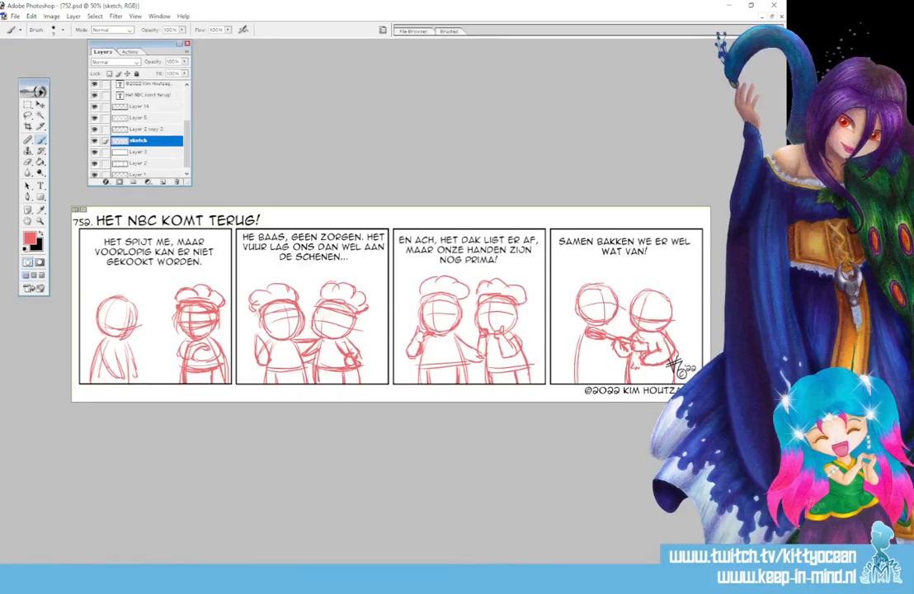
Complete the fourth panel sketch with the left figure's body and raised arm and a chef's hat on the right figure.
mouse_move(607, 324)
left_mouse_down()
mouse_move(618, 384)
mouse_move(575, 383)
left_mouse_up()
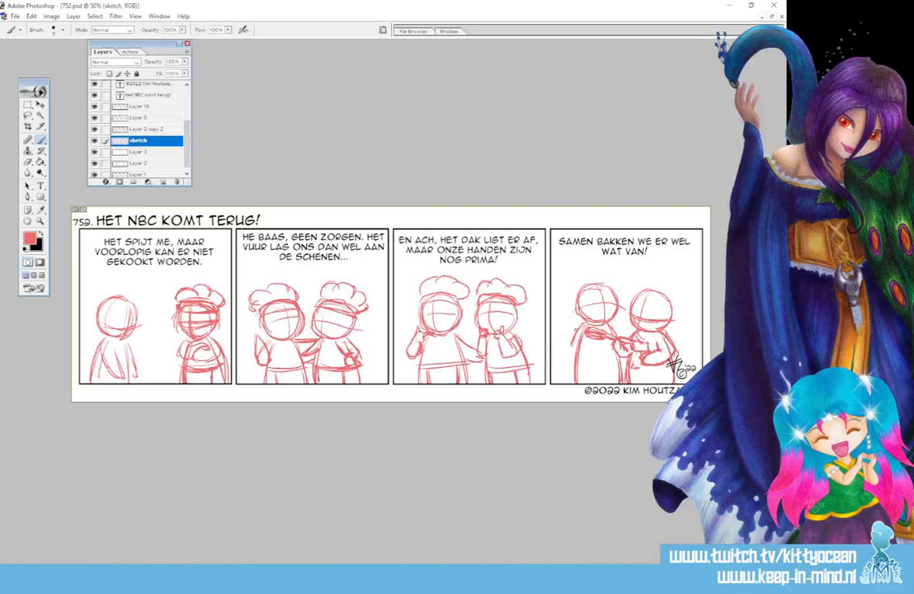
left_click_drag(561, 320, 571, 353)
mouse_move(563, 308)
left_mouse_down()
mouse_move(552, 318)
mouse_move(552, 288)
left_mouse_up()
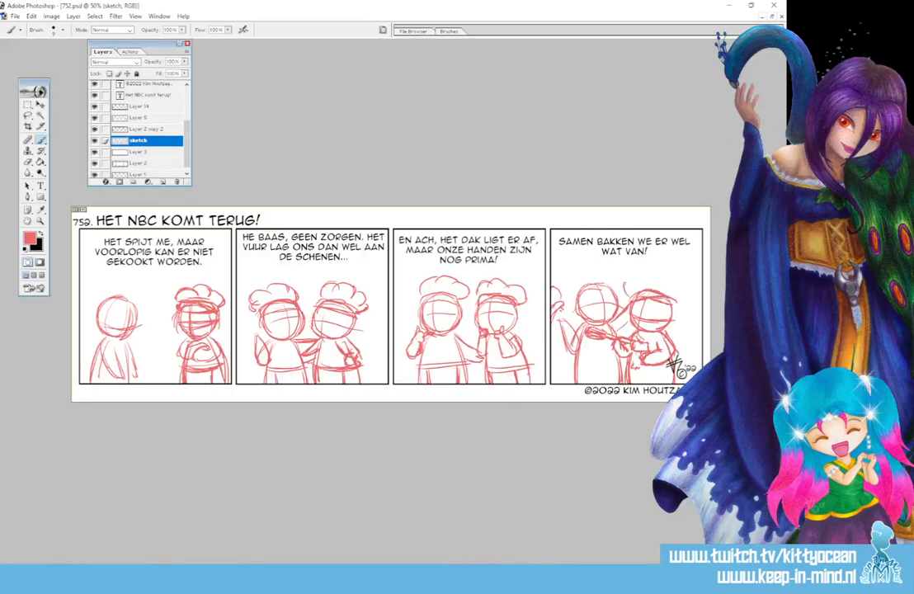
left_click_drag(624, 283, 660, 283)
mouse_move(659, 278)
left_mouse_down()
mouse_move(677, 290)
mouse_move(665, 292)
left_mouse_up()
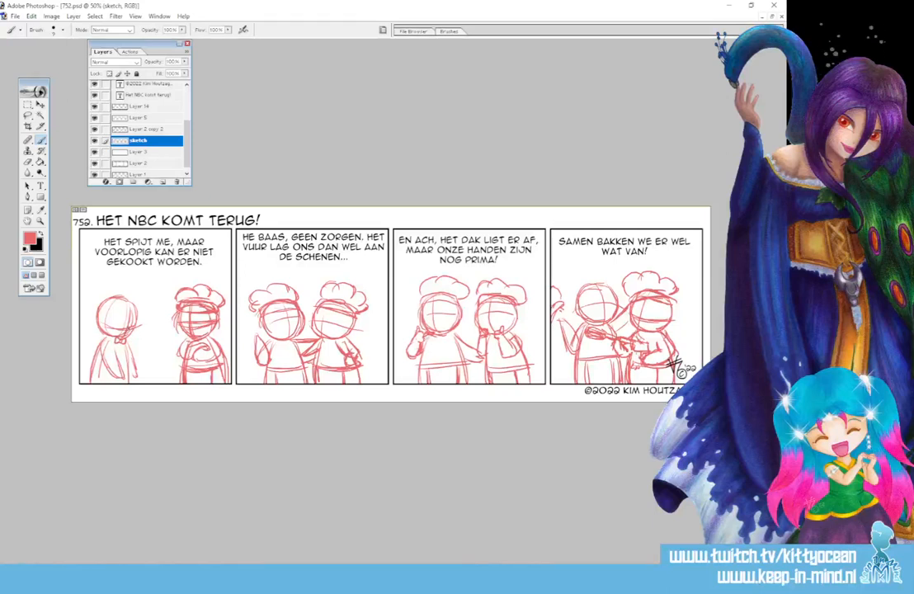
Fade the sketch layer by lowering its opacity, and add a new layer above it with black as the foreground colour.
left_click_drag(161, 60, 133, 63)
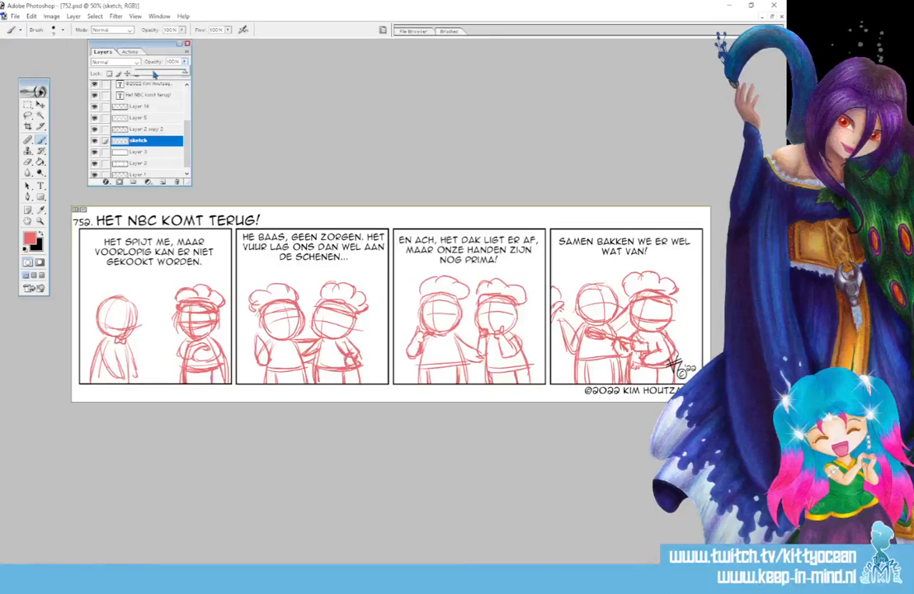
left_click(165, 182)
left_click(46, 235)
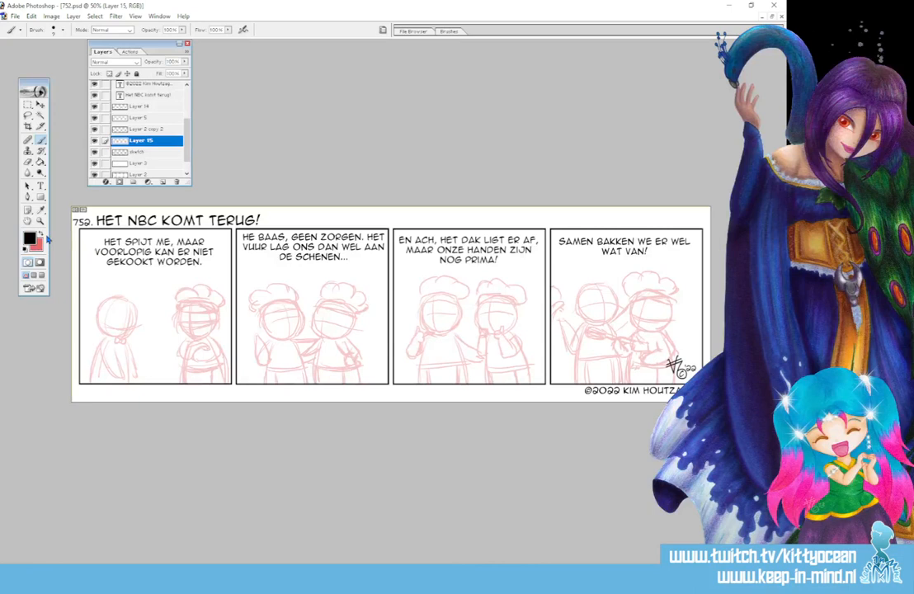
Ink the eyes, eyebrows and small dot mouth of the left figure in the first panel with a 5 px brush.
key("ctrl+plus")
key("ctrl+plus")
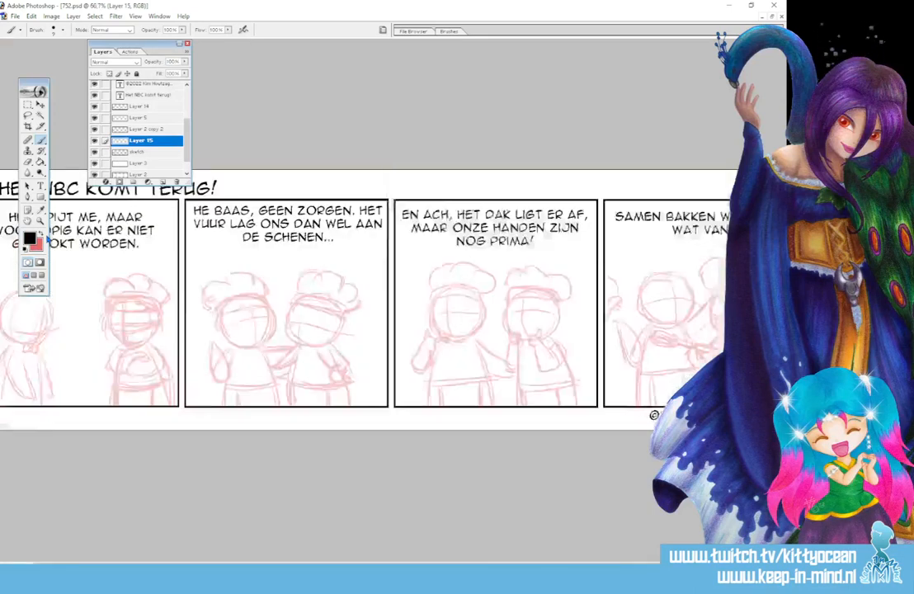
key("ctrl+plus")
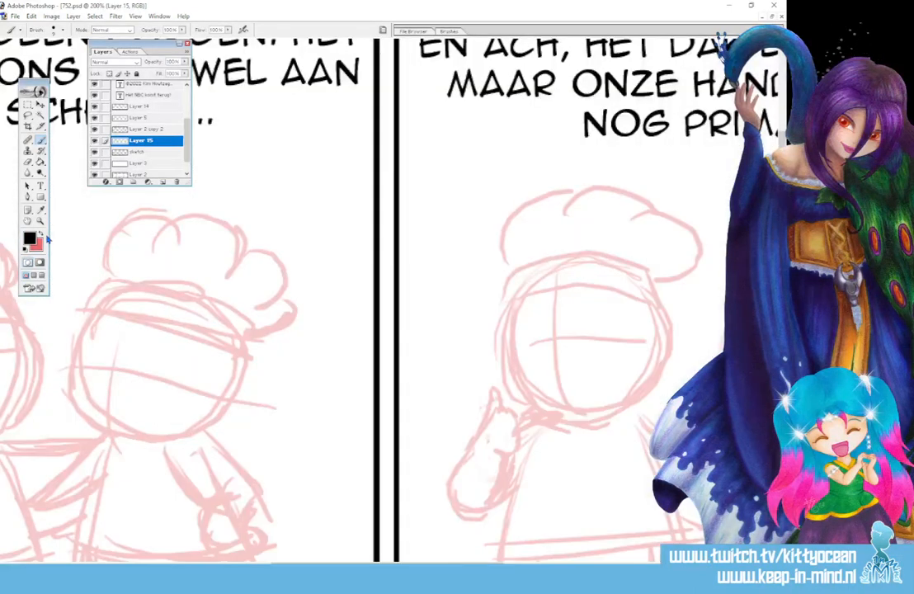
left_click_drag(371, 563, 103, 563)
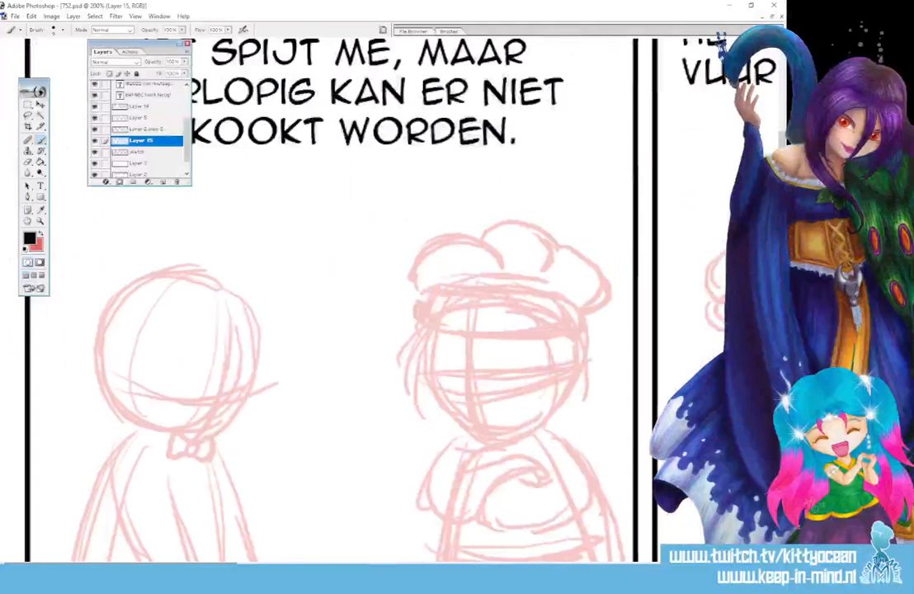
left_click(462, 30)
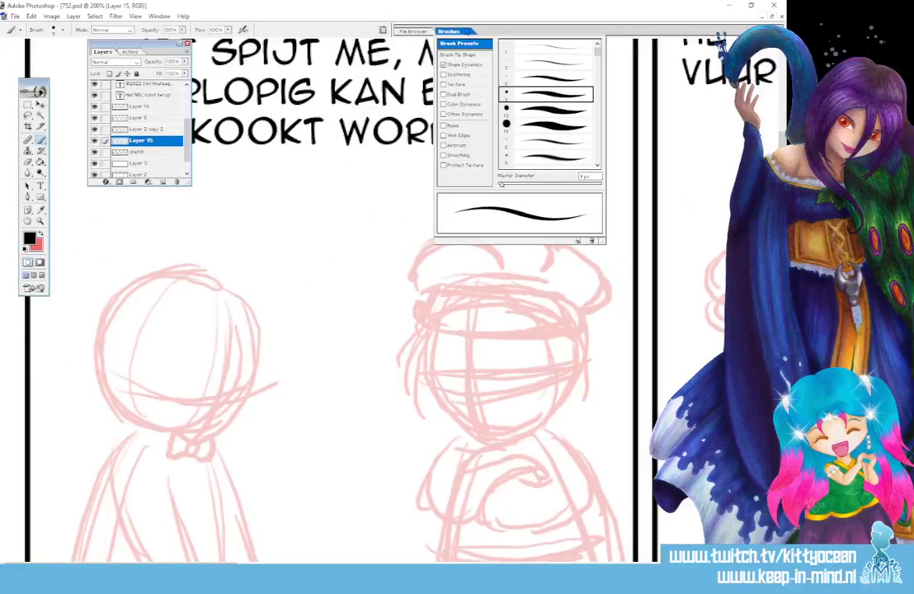
left_click(530, 80)
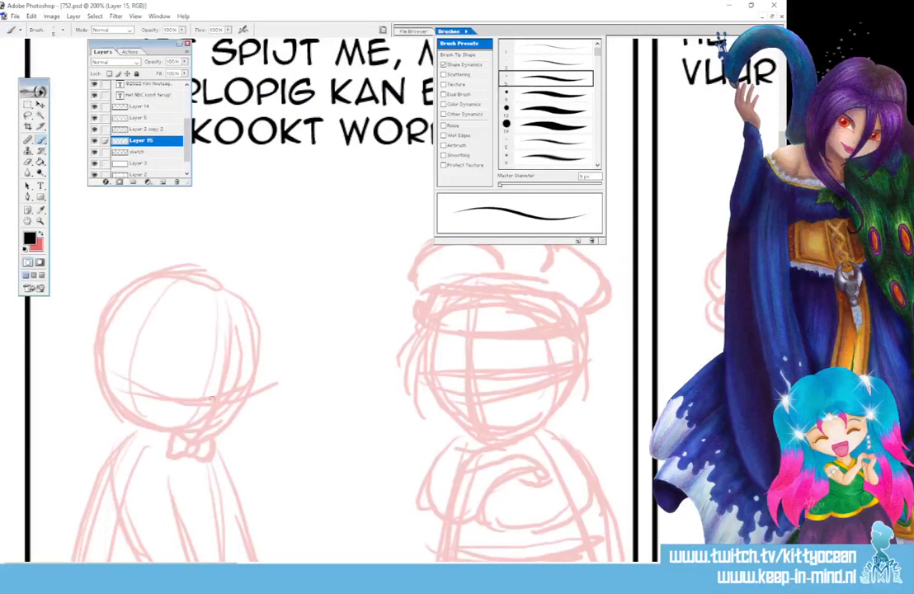
left_click_drag(174, 387, 243, 393)
mouse_move(175, 368)
left_mouse_down()
mouse_move(199, 360)
mouse_move(248, 370)
mouse_move(177, 367)
left_mouse_up()
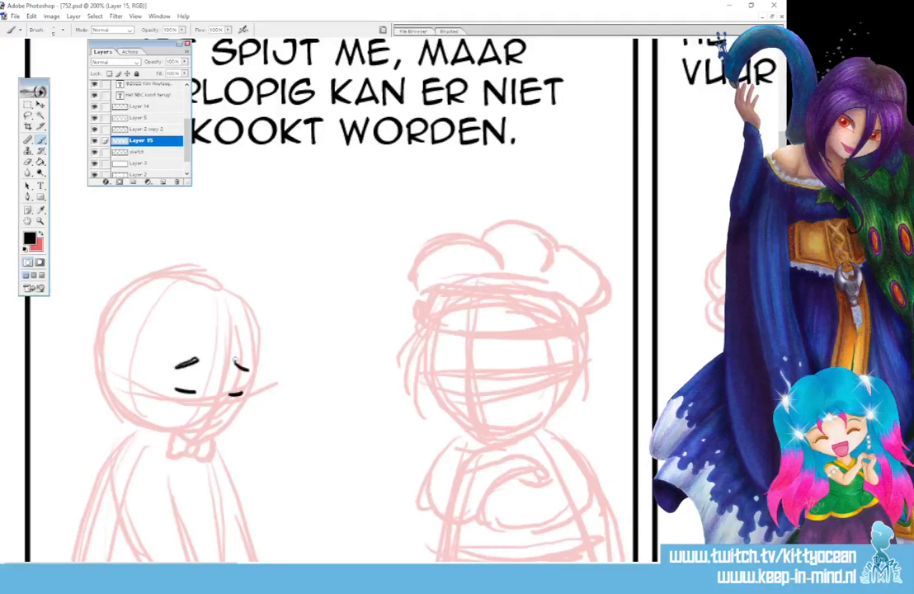
left_click_drag(235, 363, 255, 370)
left_click(209, 410)
left_click(189, 421)
left_click(199, 430)
mouse_move(198, 431)
left_mouse_down()
mouse_move(246, 405)
mouse_move(261, 351)
mouse_move(255, 327)
mouse_move(221, 287)
mouse_move(160, 276)
mouse_move(132, 286)
mouse_move(104, 346)
mouse_move(108, 383)
mouse_move(161, 435)
left_mouse_up()
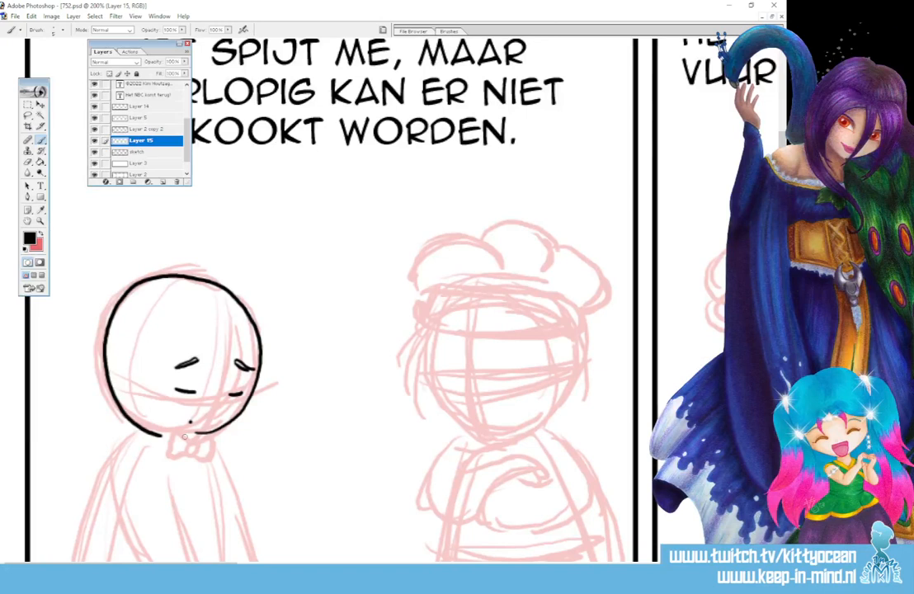
key("ctrl+z")
mouse_move(198, 433)
left_mouse_down()
mouse_move(240, 415)
mouse_move(258, 357)
mouse_move(247, 314)
mouse_move(210, 278)
mouse_move(151, 276)
mouse_move(104, 316)
mouse_move(103, 388)
mouse_move(156, 431)
left_mouse_up()
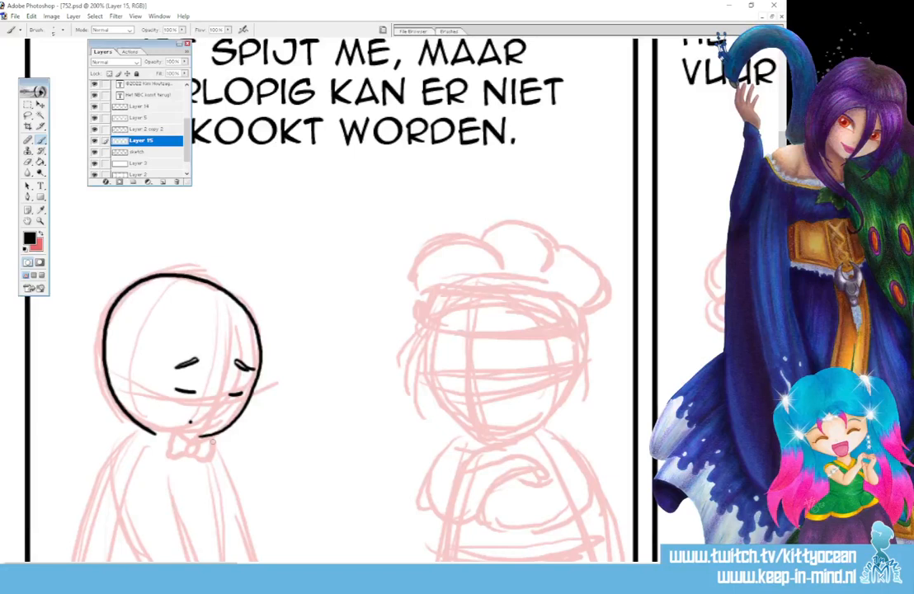
key("ctrl+z")
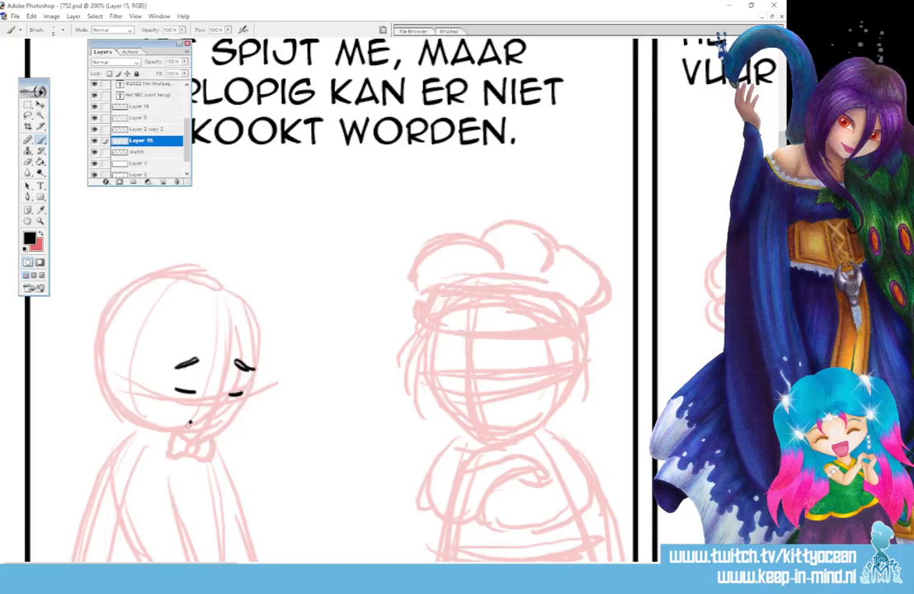
Ink the round head outline and the bow tie of the left figure in the first panel.
mouse_move(173, 429)
left_mouse_down()
mouse_move(125, 411)
mouse_move(111, 387)
mouse_move(105, 355)
mouse_move(117, 318)
mouse_move(147, 284)
mouse_move(215, 285)
mouse_move(250, 318)
mouse_move(258, 343)
mouse_move(252, 393)
mouse_move(237, 414)
mouse_move(214, 429)
mouse_move(185, 419)
left_mouse_up()
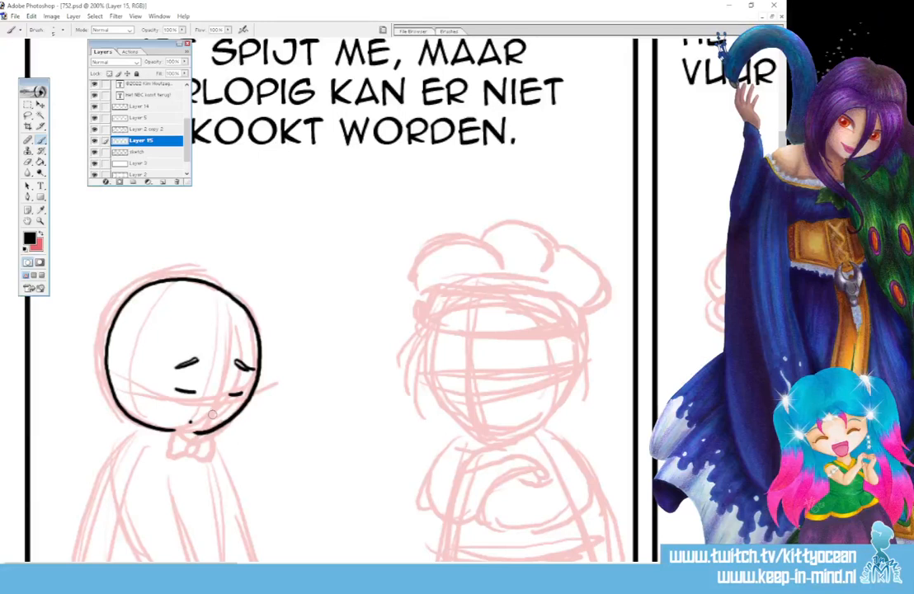
scroll(213, 415, "down", 3)
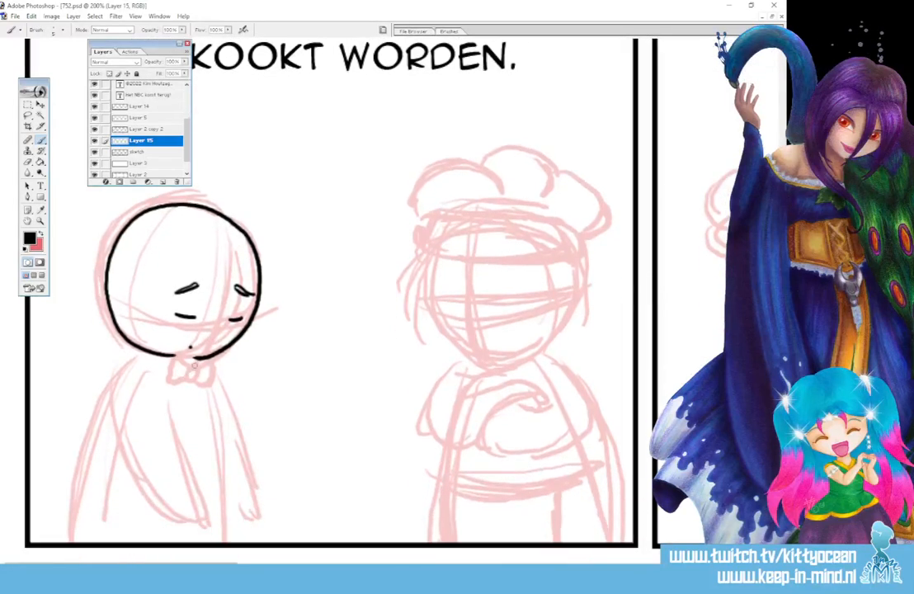
mouse_move(195, 364)
left_mouse_down()
mouse_move(179, 374)
mouse_move(200, 378)
left_mouse_up()
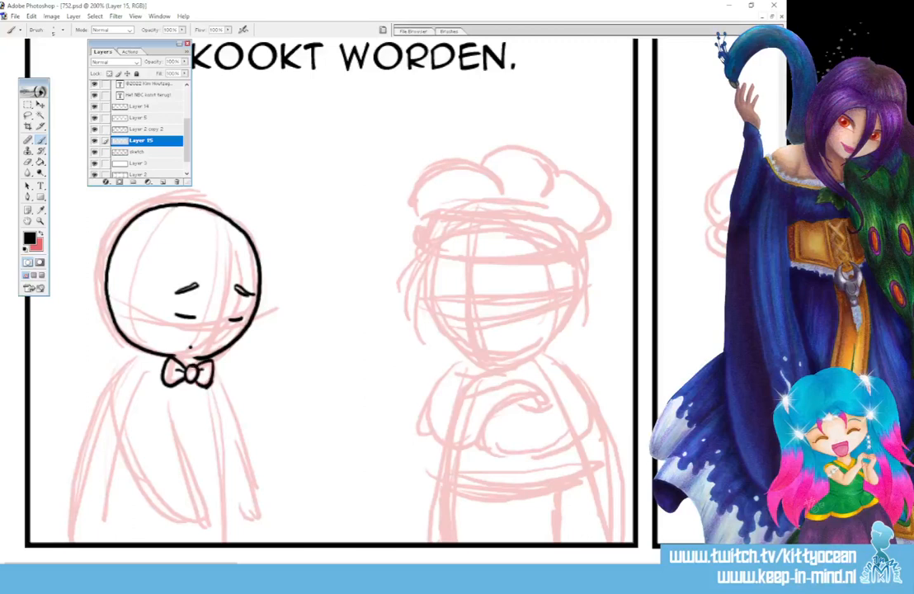
Ink the left figure's two hanging arms, back and front body line down to the first panel's lower border.
mouse_move(157, 375)
left_mouse_down()
mouse_move(174, 445)
mouse_move(169, 537)
left_mouse_up()
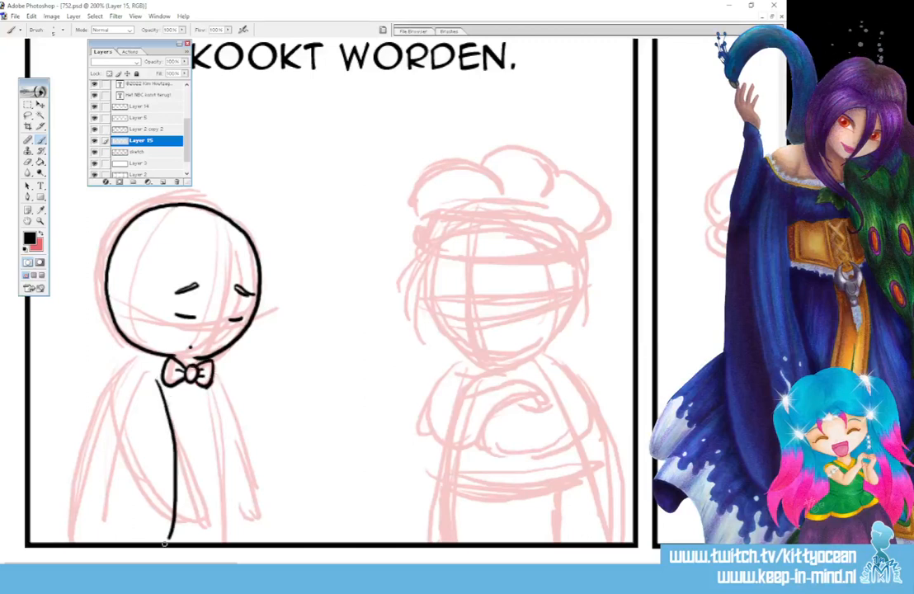
mouse_move(118, 385)
left_mouse_down()
mouse_move(133, 470)
mouse_move(168, 532)
left_mouse_up()
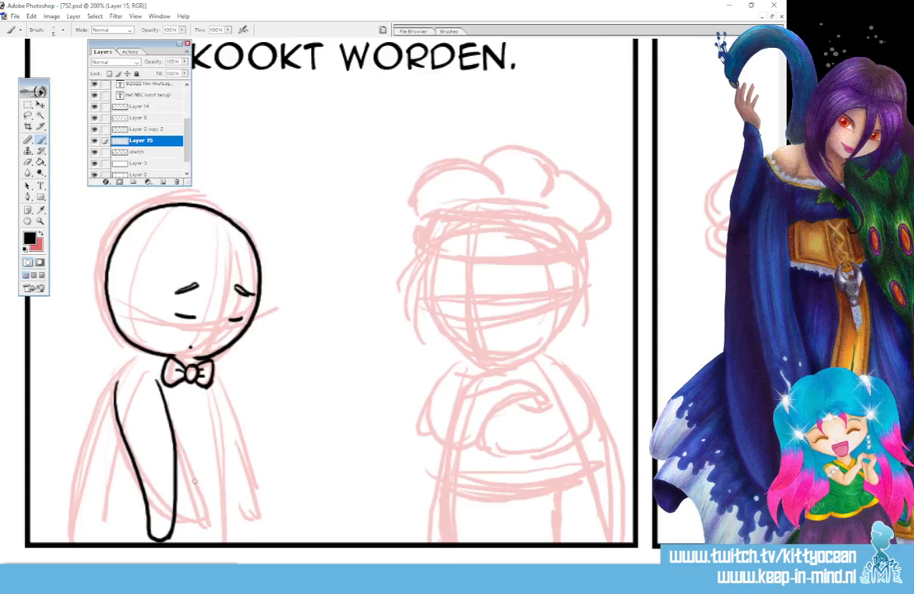
mouse_move(209, 387)
left_mouse_down()
mouse_move(217, 531)
mouse_move(228, 405)
mouse_move(240, 463)
mouse_move(225, 532)
left_mouse_up()
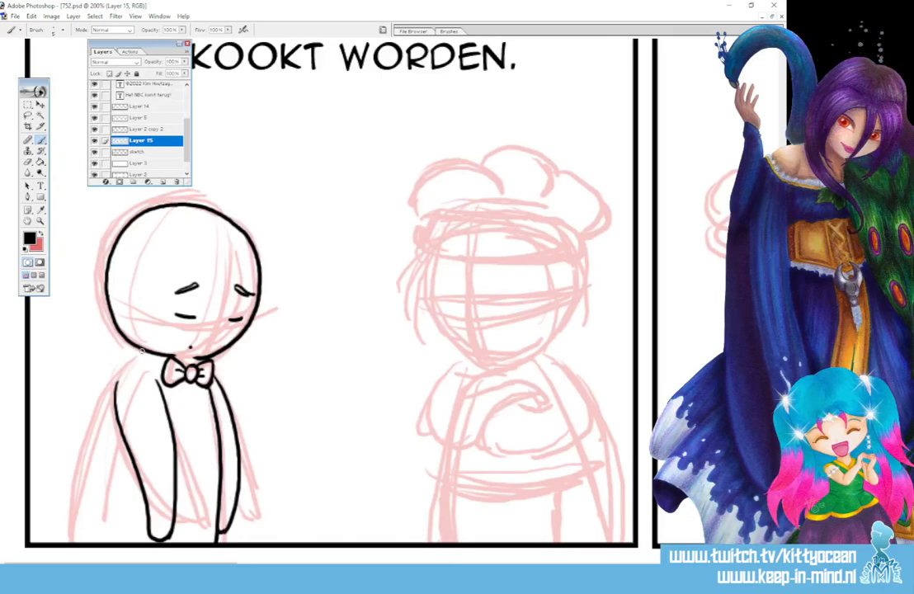
mouse_move(142, 352)
left_mouse_down()
mouse_move(117, 385)
mouse_move(74, 502)
mouse_move(73, 543)
left_mouse_up()
Ink the eyes, eyebrows, dot mouth and rounded face outline of the chef in the first panel.
mouse_move(70, 578)
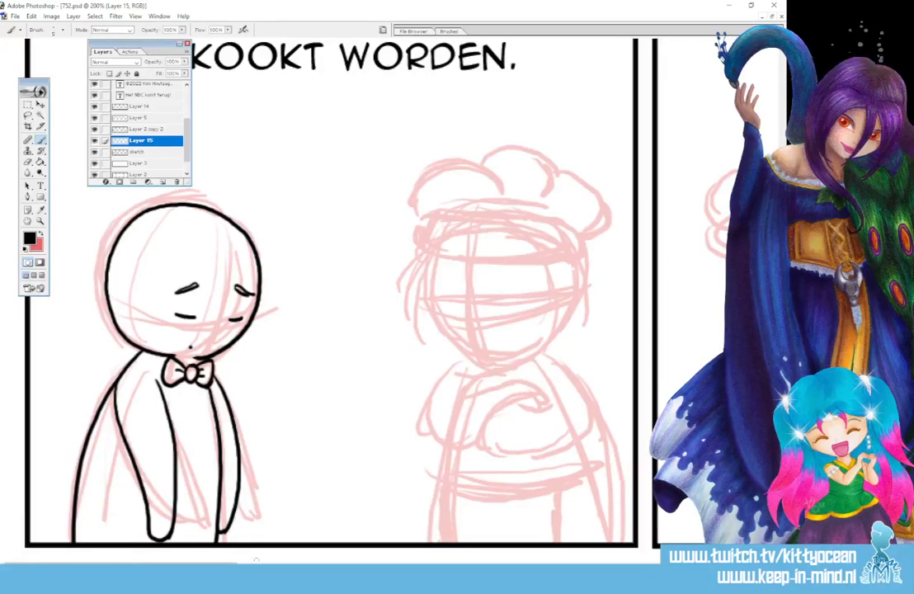
left_click_drag(220, 564, 288, 564)
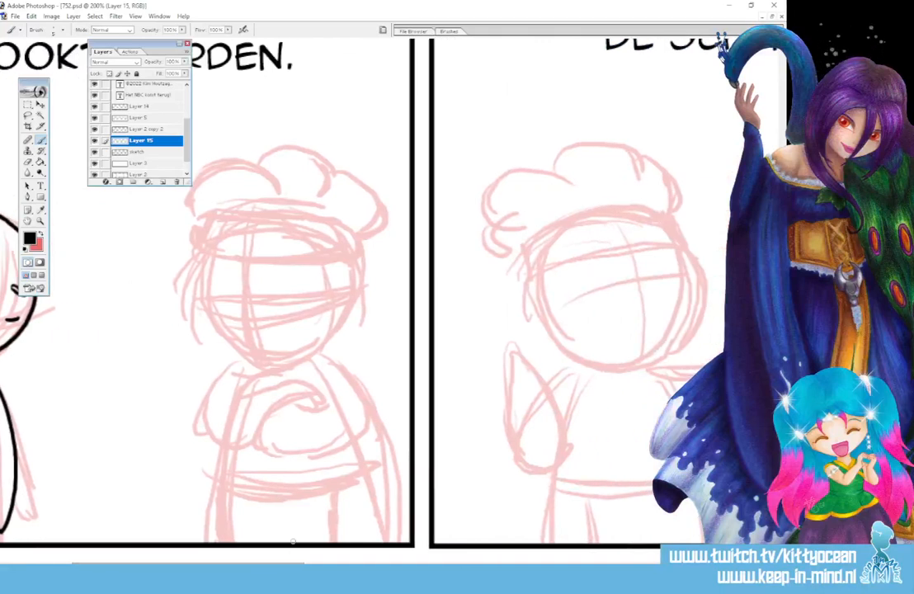
mouse_move(223, 288)
left_mouse_down()
mouse_move(224, 301)
mouse_move(273, 299)
mouse_move(284, 271)
left_mouse_up()
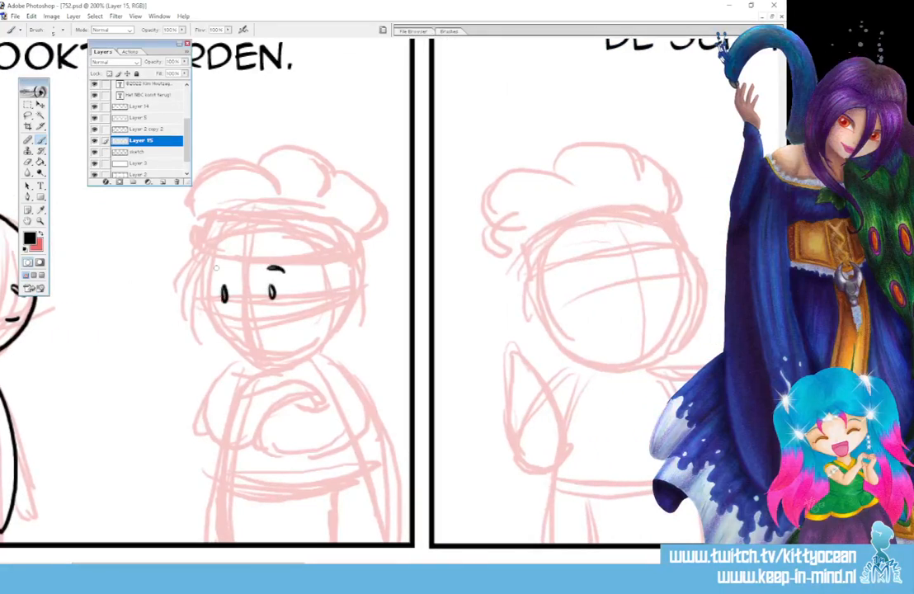
left_click_drag(214, 272, 228, 270)
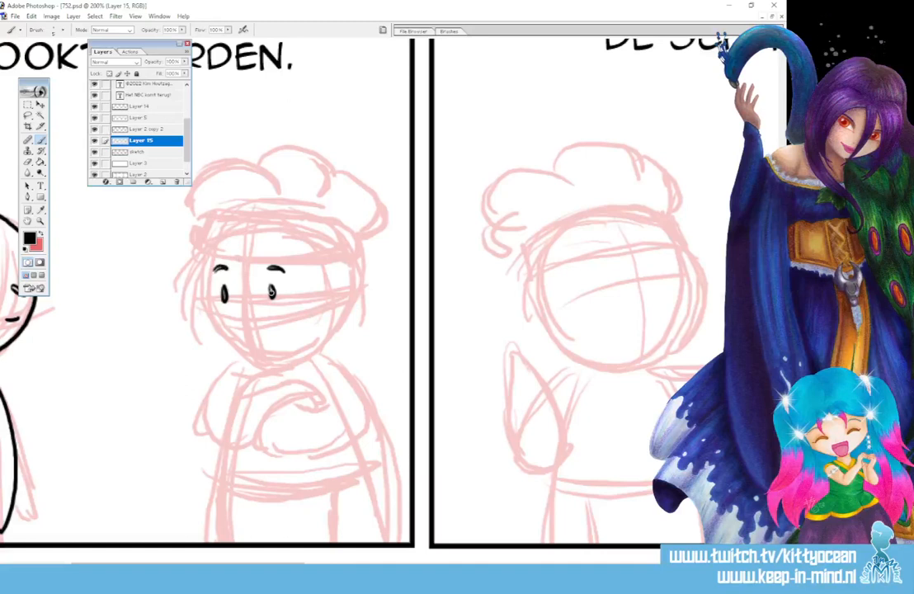
left_click(268, 338)
mouse_move(214, 265)
left_mouse_down()
mouse_move(206, 305)
mouse_move(219, 336)
mouse_move(268, 362)
mouse_move(326, 346)
mouse_move(341, 324)
mouse_move(351, 266)
left_mouse_up()
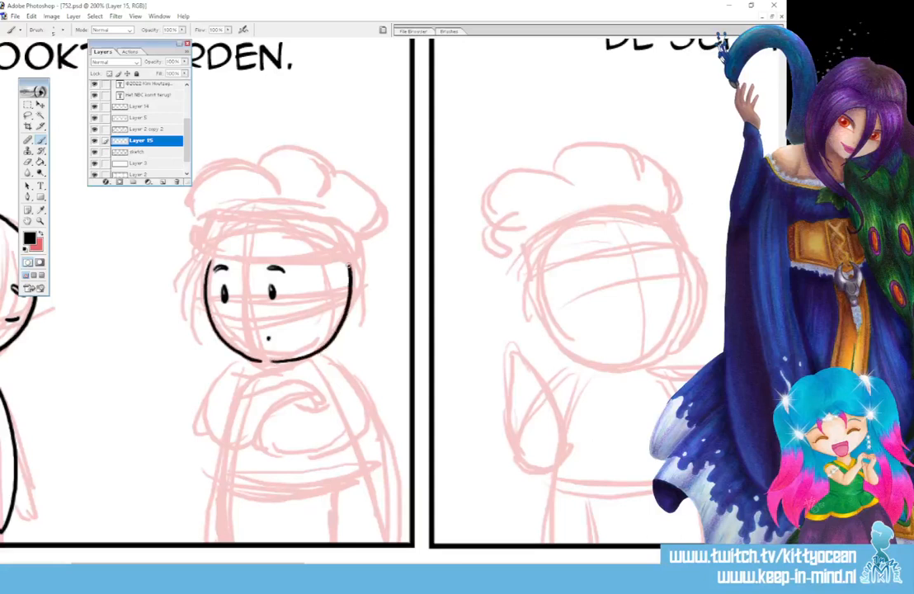
Ink the chef's hat in the first panel, with a narrow band across the forehead and puffy lobes above it.
left_click_drag(213, 261, 348, 252)
mouse_move(211, 263)
left_mouse_down()
mouse_move(213, 242)
mouse_move(351, 250)
left_mouse_up()
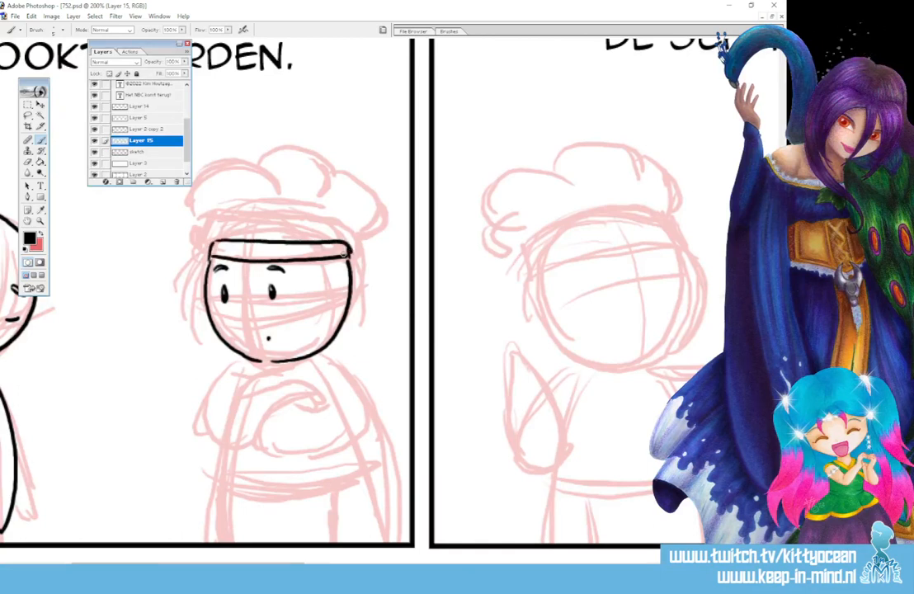
mouse_move(201, 225)
left_mouse_down()
mouse_move(258, 182)
mouse_move(268, 198)
mouse_move(311, 147)
mouse_move(372, 210)
mouse_move(351, 246)
left_mouse_up()
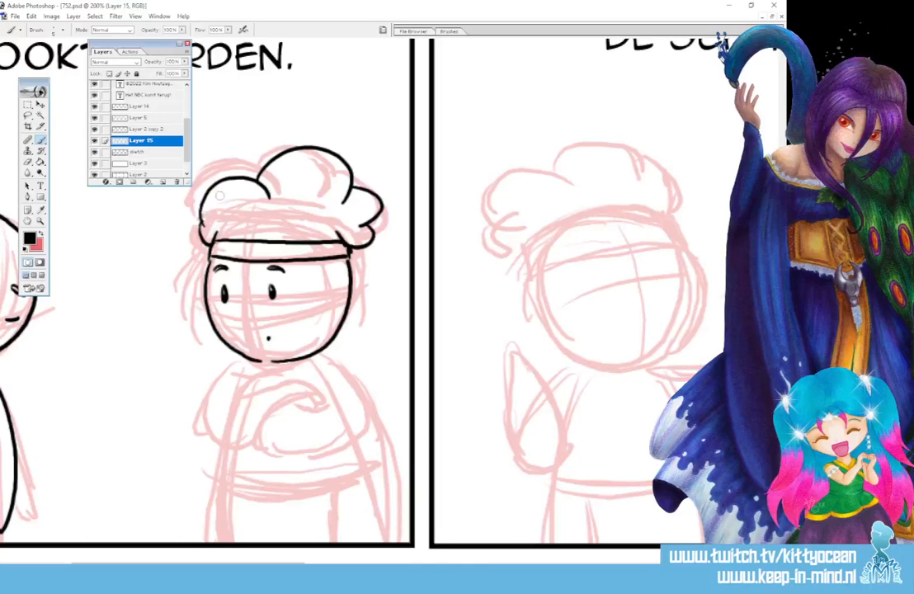
Ink the chef's shoulders and outer arm curves in the first panel, with a first version of the crossed forearms.
mouse_move(325, 355)
left_mouse_down()
mouse_move(359, 403)
mouse_move(336, 441)
mouse_move(289, 450)
mouse_move(253, 445)
left_mouse_up()
mouse_move(245, 356)
left_mouse_down()
mouse_move(222, 374)
mouse_move(210, 419)
mouse_move(231, 442)
mouse_move(249, 441)
mouse_move(319, 399)
left_mouse_up()
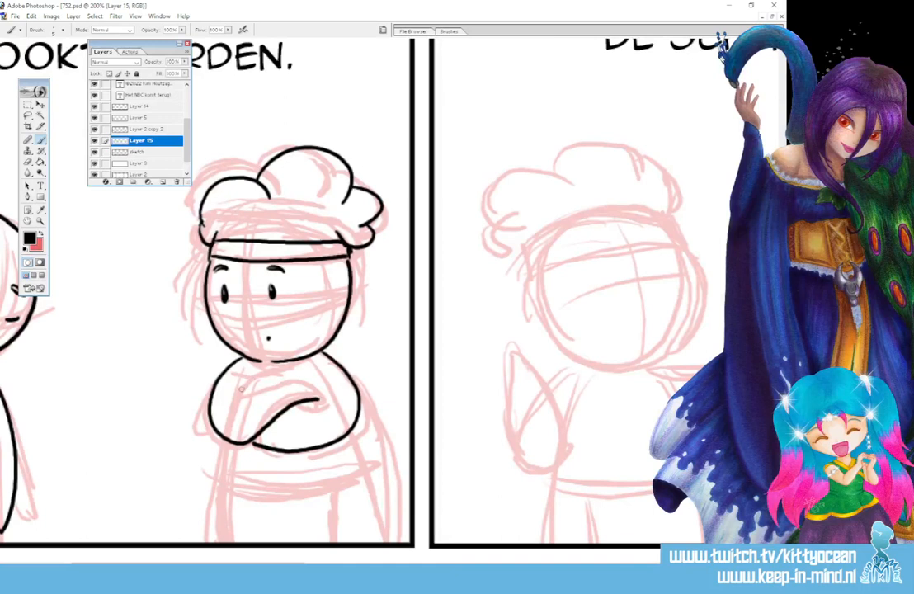
mouse_move(244, 391)
left_mouse_down()
mouse_move(278, 375)
mouse_move(312, 379)
mouse_move(328, 402)
left_mouse_up()
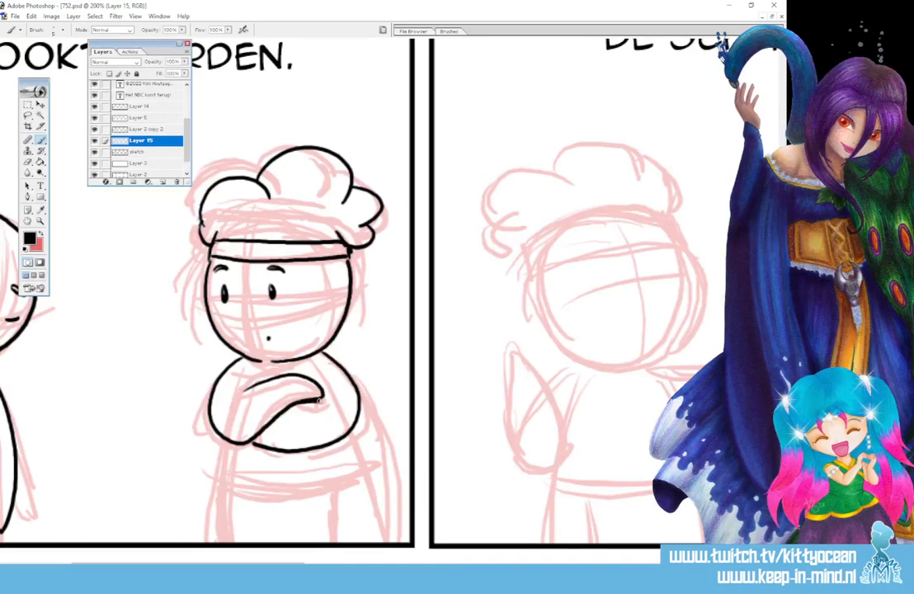
left_click_drag(250, 370, 245, 389)
mouse_move(255, 443)
left_mouse_down()
mouse_move(339, 440)
mouse_move(327, 443)
mouse_move(354, 427)
left_mouse_up()
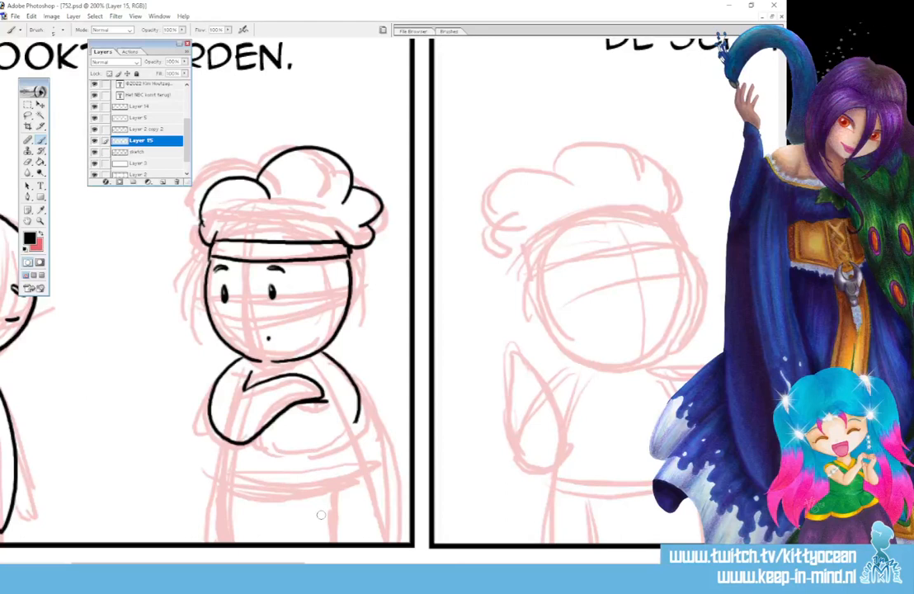
left_click_drag(254, 435, 355, 425)
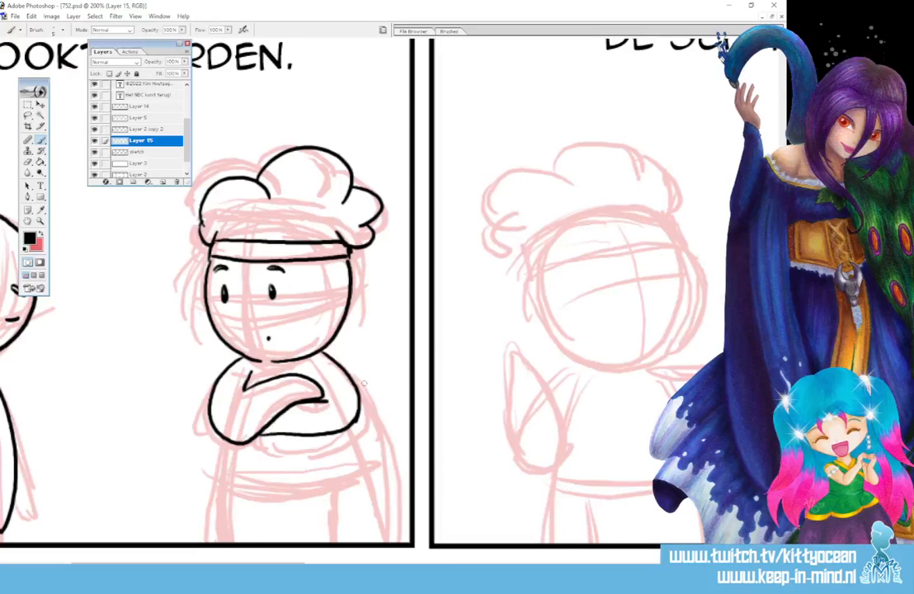
mouse_move(279, 431)
left_mouse_down()
mouse_move(341, 426)
mouse_move(345, 402)
mouse_move(276, 404)
mouse_move(317, 378)
mouse_move(240, 393)
mouse_move(277, 376)
mouse_move(292, 376)
mouse_move(301, 410)
mouse_move(261, 439)
left_mouse_up()
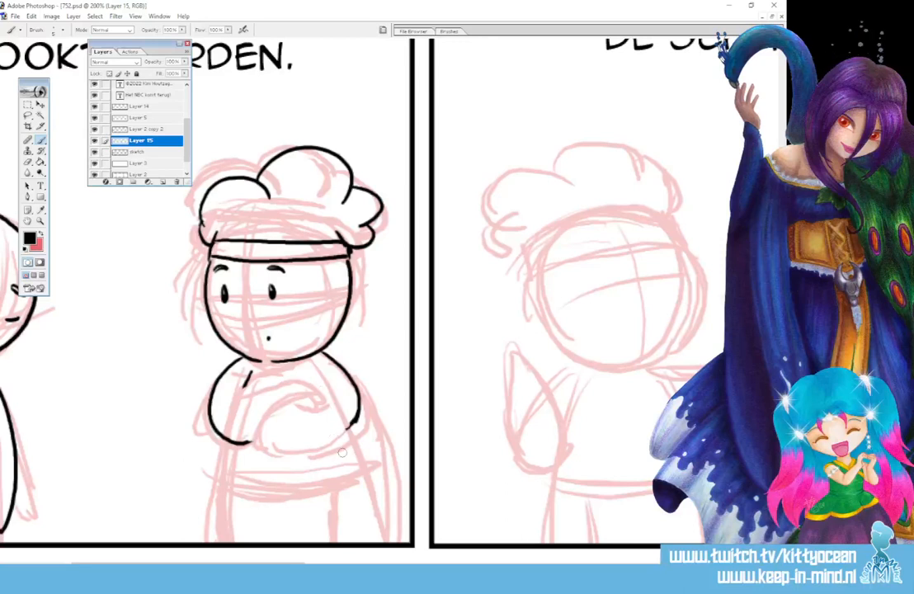
Redraw the chef's crossed arms in the first panel, with one forearm resting over the other and short inner sleeve lines.
mouse_move(356, 419)
left_mouse_down()
mouse_move(302, 447)
mouse_move(248, 448)
mouse_move(257, 427)
mouse_move(318, 410)
left_mouse_up()
mouse_move(244, 397)
left_mouse_down()
mouse_move(283, 382)
mouse_move(323, 405)
left_mouse_up()
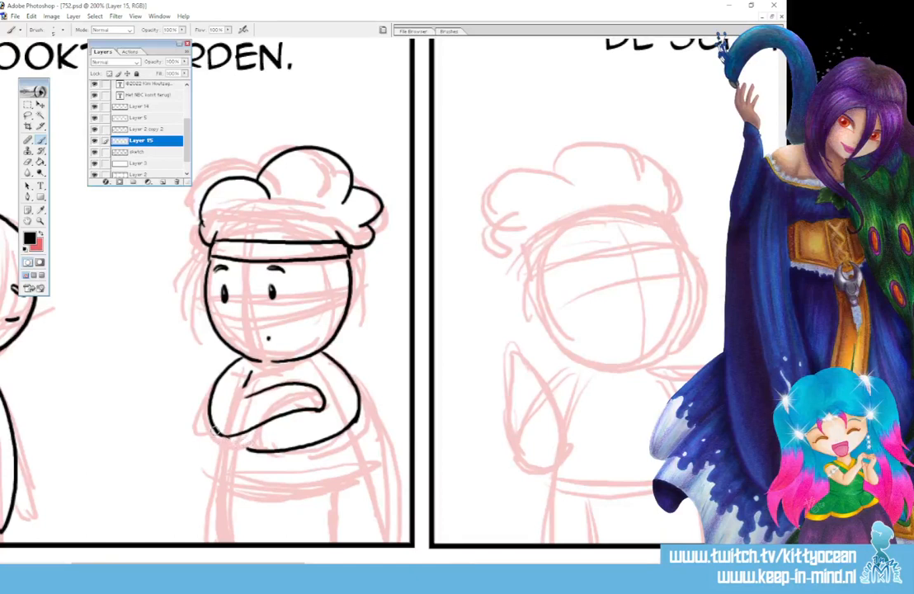
left_click_drag(233, 439, 270, 450)
mouse_move(246, 397)
left_mouse_down()
mouse_move(228, 412)
mouse_move(250, 378)
mouse_move(307, 385)
left_mouse_up()
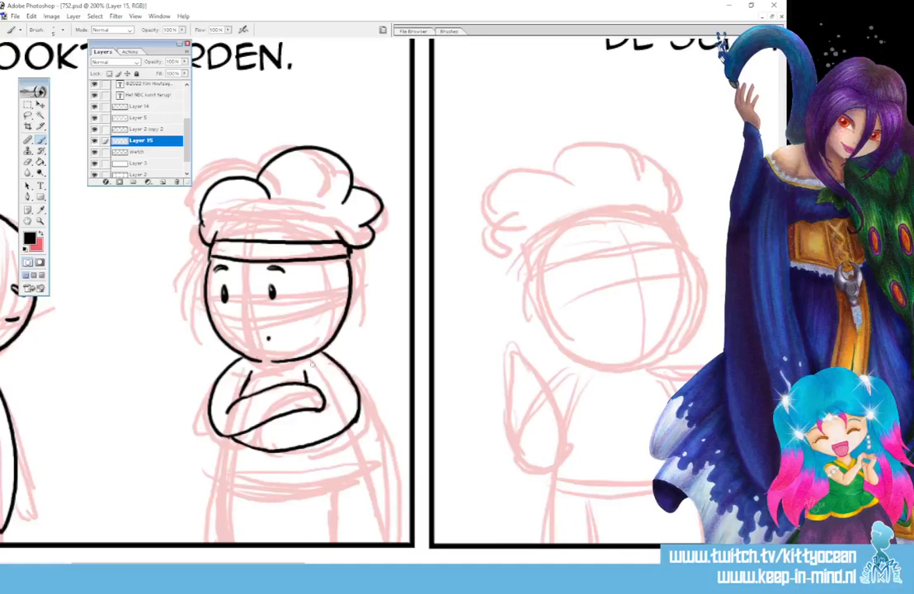
Ink the waist and apron of the chef in the first panel, with a waistband, vertical apron edges and a tied bow at the hip.
left_click_drag(355, 423, 362, 465)
mouse_move(229, 437)
left_mouse_down()
mouse_move(224, 469)
mouse_move(238, 475)
mouse_move(363, 464)
left_mouse_up()
mouse_move(220, 472)
left_mouse_down()
mouse_move(239, 482)
mouse_move(325, 479)
mouse_move(366, 467)
mouse_move(381, 533)
left_mouse_up()
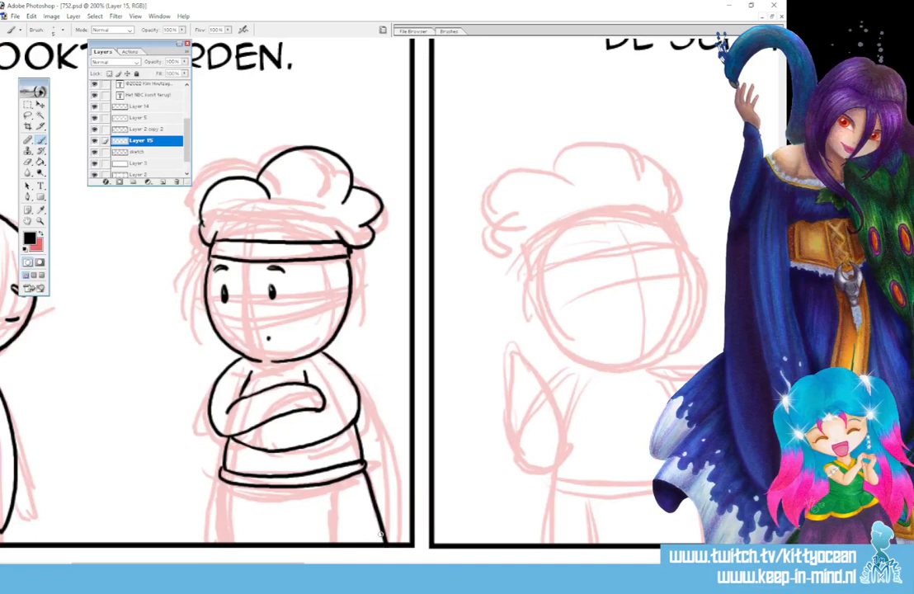
key("ctrl+z")
left_click_drag(363, 468, 366, 540)
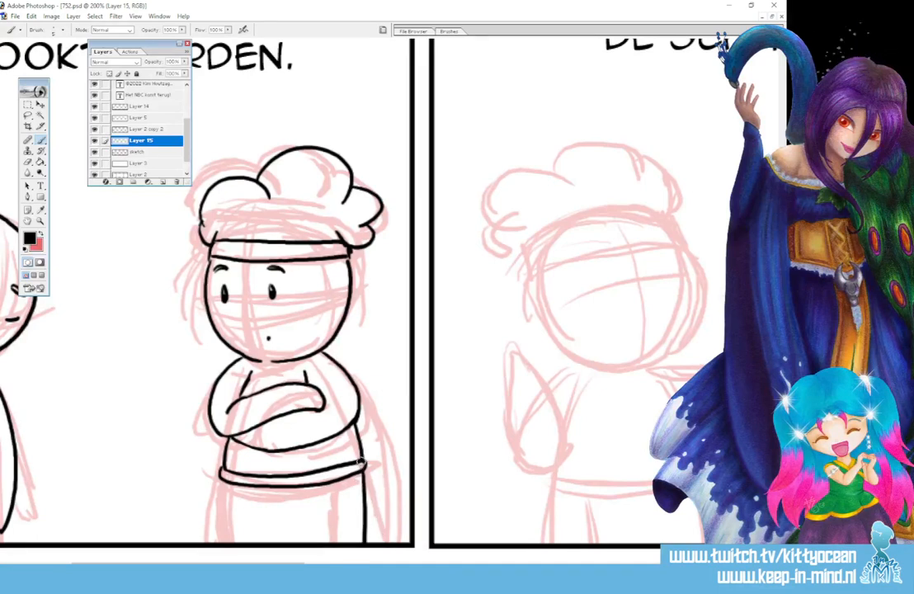
left_click_drag(330, 479, 331, 542)
left_click_drag(223, 479, 226, 541)
mouse_move(231, 577)
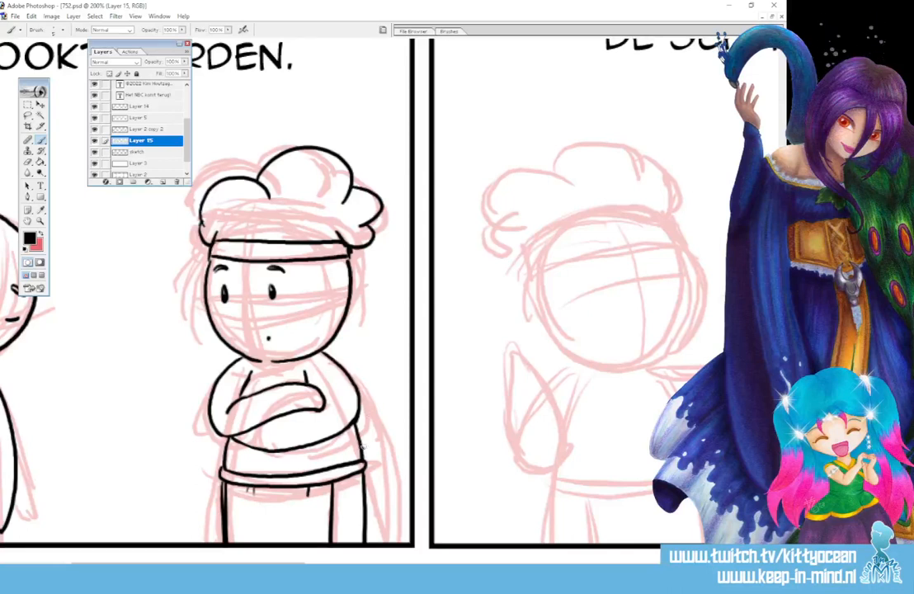
left_click_drag(368, 455, 382, 541)
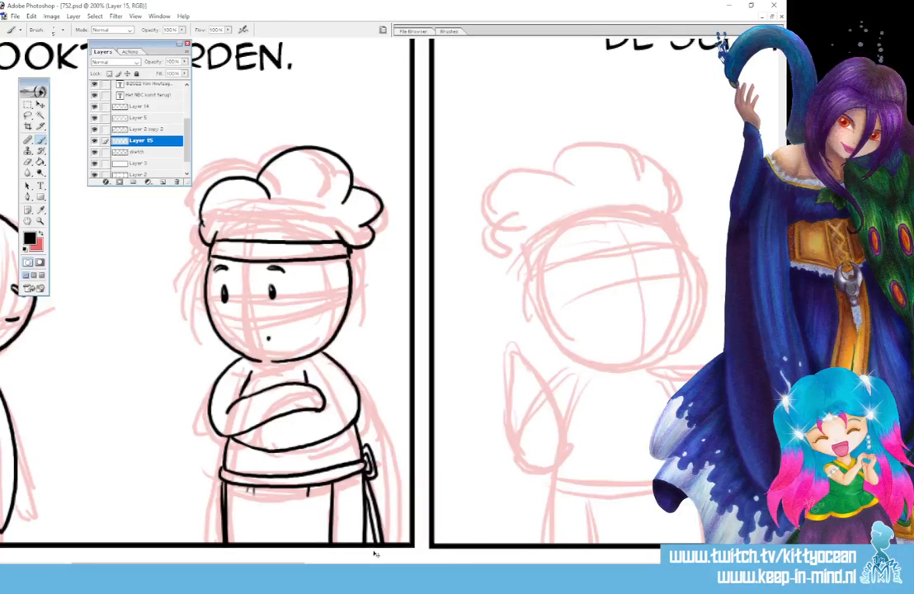
Ink the laughing face of the left chef in the second panel, with closed arched eyes, eyebrows, rounded outline and open mouth.
left_click_drag(299, 561, 388, 560)
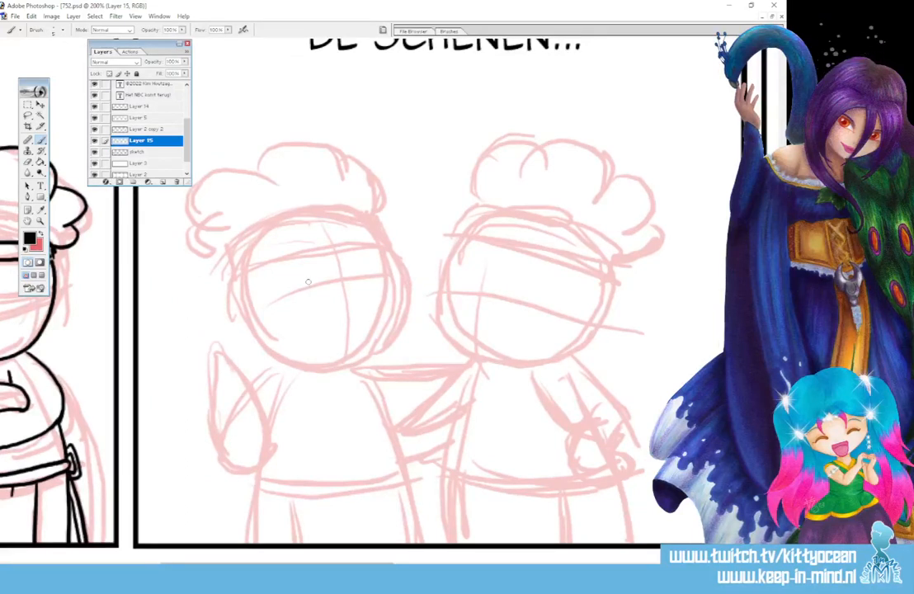
mouse_move(303, 287)
left_mouse_down()
mouse_move(377, 278)
mouse_move(295, 264)
mouse_move(372, 252)
mouse_move(386, 266)
mouse_move(381, 322)
mouse_move(355, 353)
left_mouse_up()
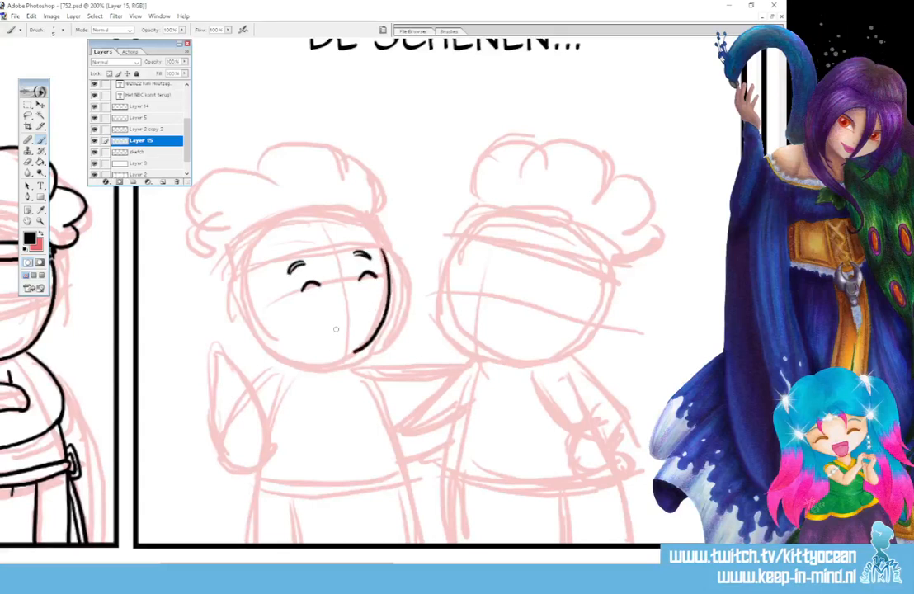
mouse_move(242, 281)
left_mouse_down()
mouse_move(259, 337)
mouse_move(283, 353)
mouse_move(334, 356)
left_mouse_up()
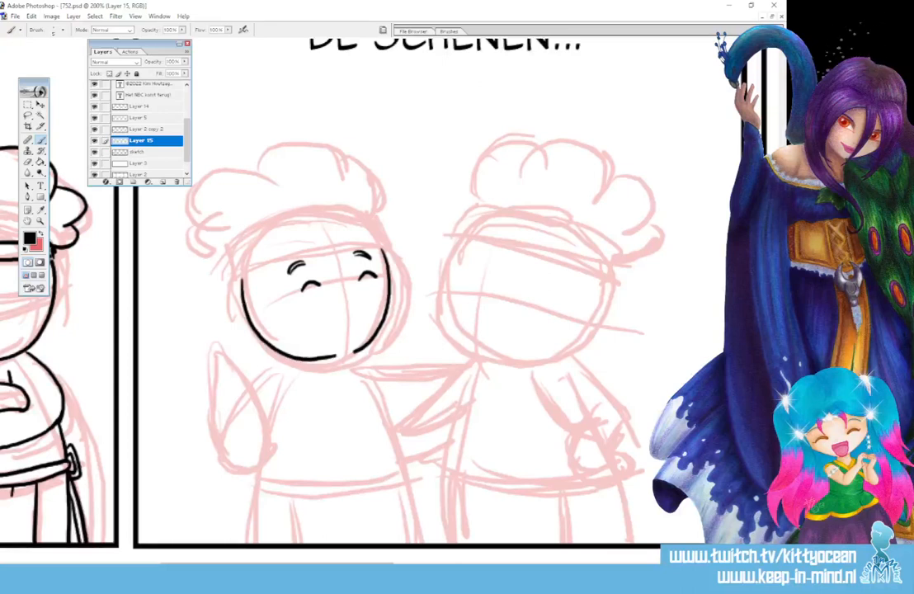
mouse_move(327, 311)
left_mouse_down()
mouse_move(361, 302)
mouse_move(352, 320)
left_mouse_up()
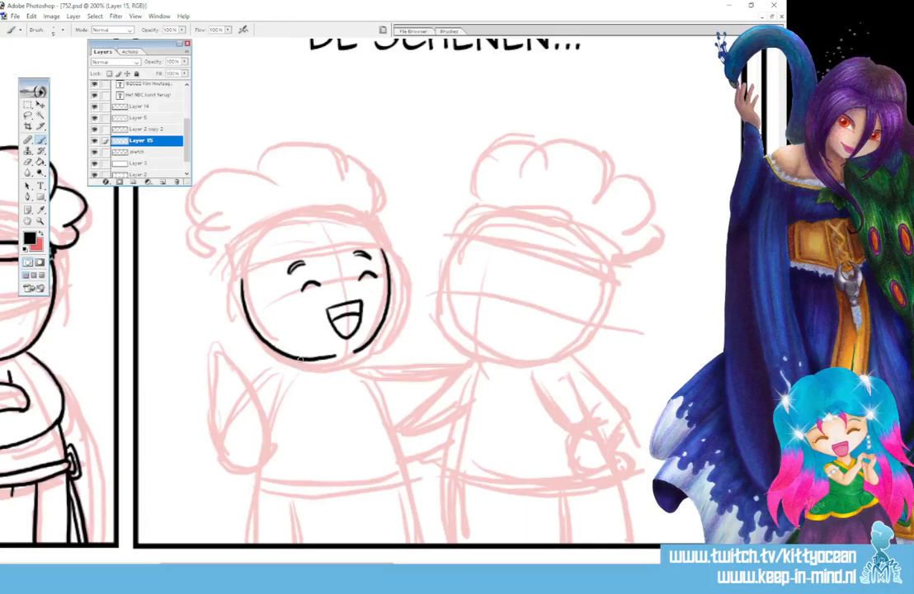
Ink the left chef's bent arm raised in a pointed drop shape and the shoulder line reaching towards the other chef in the second panel.
left_click_drag(293, 358, 255, 383)
mouse_move(212, 354)
left_mouse_down()
mouse_move(227, 465)
mouse_move(268, 442)
mouse_move(255, 398)
mouse_move(212, 356)
left_mouse_up()
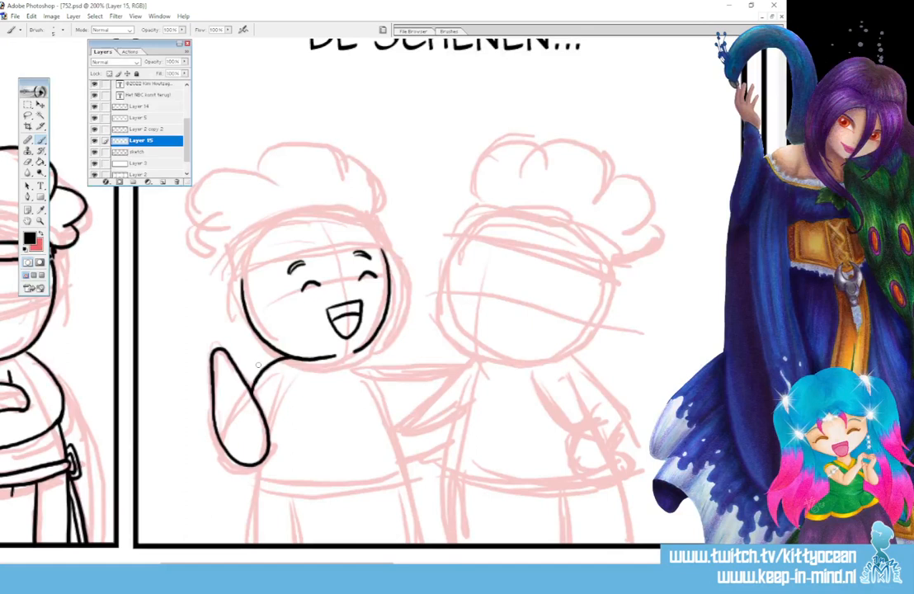
left_click_drag(288, 381, 269, 449)
left_click_drag(353, 355, 461, 361)
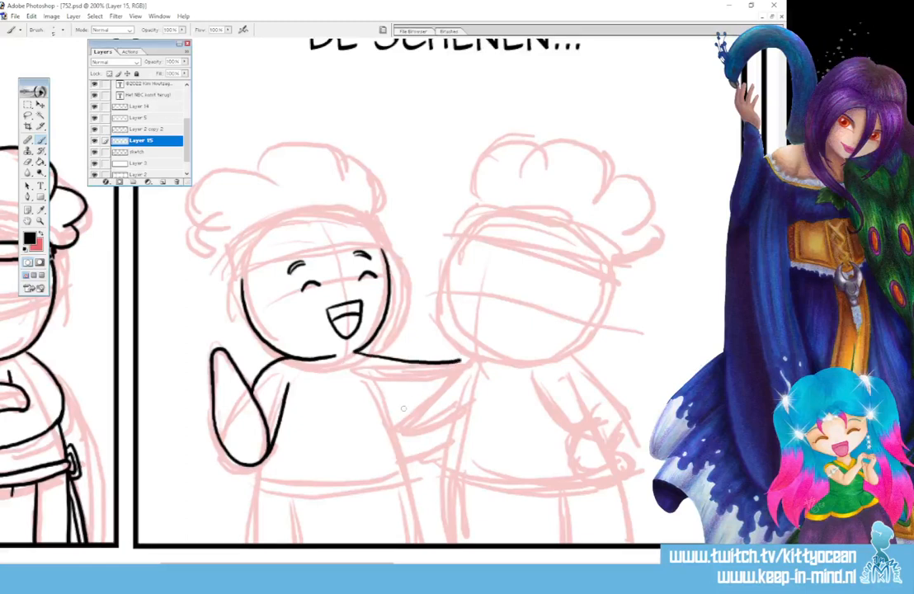
Ink the torso side, apron waistband and vertical apron edges of the left chef in the second panel.
mouse_move(386, 405)
left_mouse_down()
mouse_move(410, 408)
mouse_move(377, 393)
mouse_move(401, 469)
left_mouse_up()
mouse_move(256, 476)
left_mouse_down()
mouse_move(320, 485)
mouse_move(389, 476)
left_mouse_up()
mouse_move(256, 477)
left_mouse_down()
mouse_move(351, 490)
mouse_move(396, 486)
mouse_move(407, 476)
mouse_move(407, 545)
left_mouse_up()
left_click_drag(289, 490, 292, 544)
left_click_drag(256, 487, 257, 545)
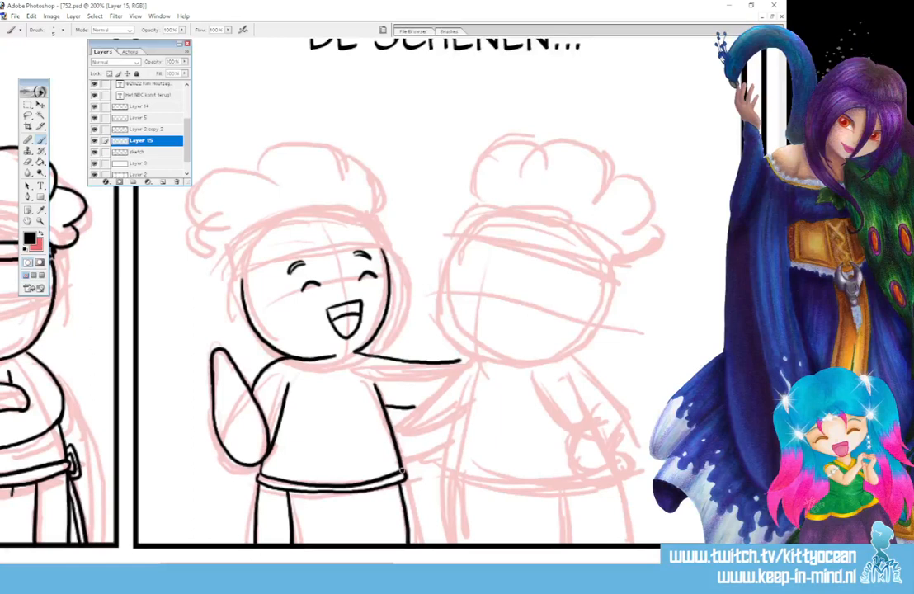
left_click_drag(402, 478, 409, 536)
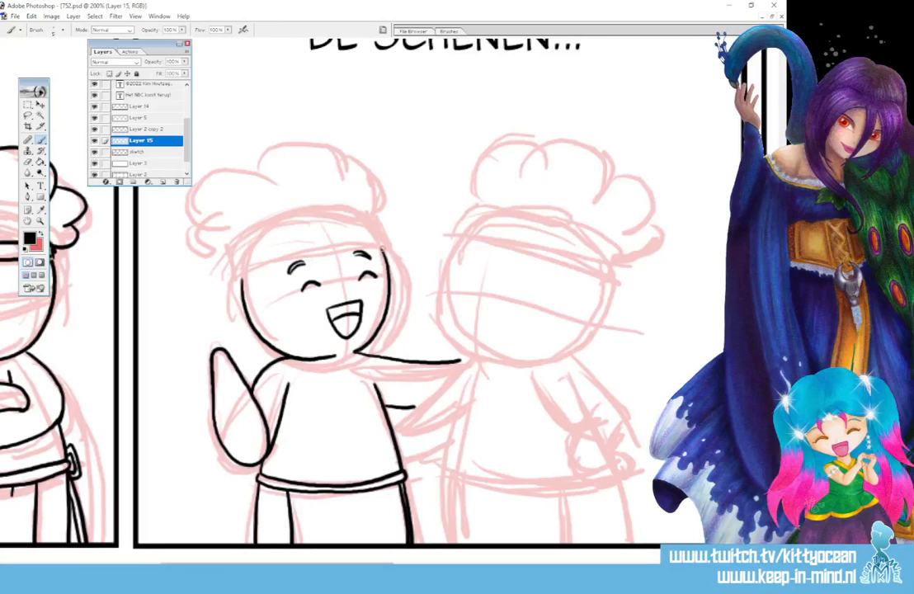
Ink the left chef's hat in the second panel, with a curved band and puffy lobes, and add a short apron fold.
mouse_move(382, 247)
left_mouse_down()
mouse_move(274, 247)
mouse_move(243, 266)
mouse_move(240, 280)
mouse_move(240, 259)
mouse_move(288, 234)
mouse_move(381, 228)
mouse_move(384, 248)
left_mouse_up()
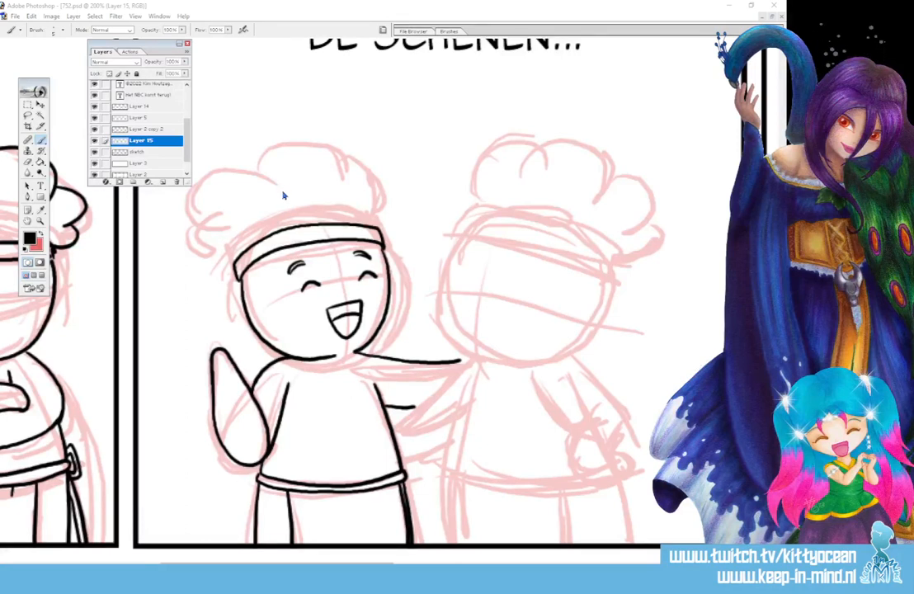
mouse_move(279, 187)
left_mouse_down()
mouse_move(246, 170)
mouse_move(199, 176)
mouse_move(186, 196)
mouse_move(188, 216)
mouse_move(221, 224)
mouse_move(189, 257)
mouse_move(221, 264)
left_mouse_up()
mouse_move(257, 172)
left_mouse_down()
mouse_move(264, 160)
mouse_move(335, 161)
mouse_move(340, 179)
mouse_move(354, 153)
mouse_move(381, 216)
left_mouse_up()
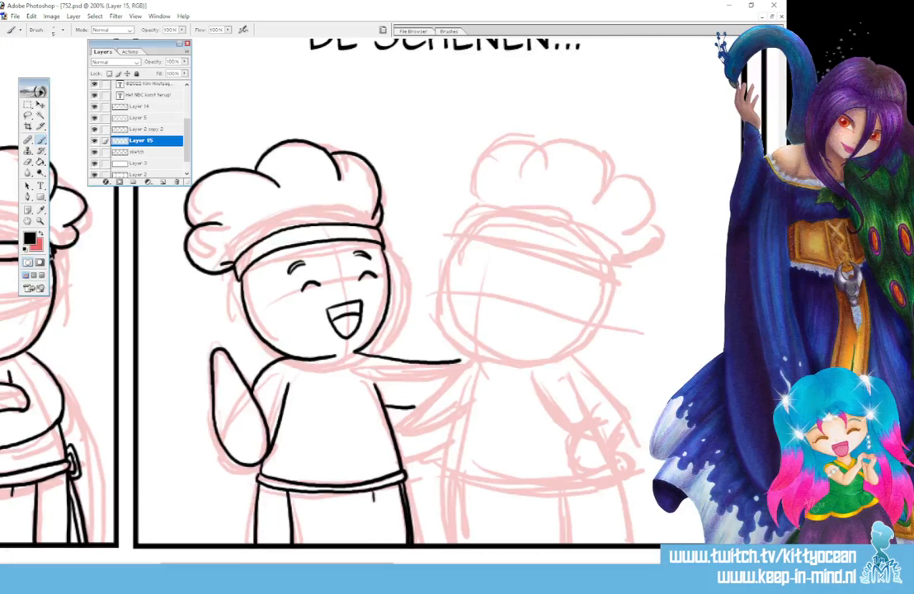
left_click_drag(373, 491, 374, 501)
Ink the right chef's rounded face outline and tilted hat in the second panel, with a slanted band and puffy lobes.
mouse_move(363, 567)
left_mouse_down()
mouse_move(337, 568)
mouse_move(402, 568)
left_mouse_up()
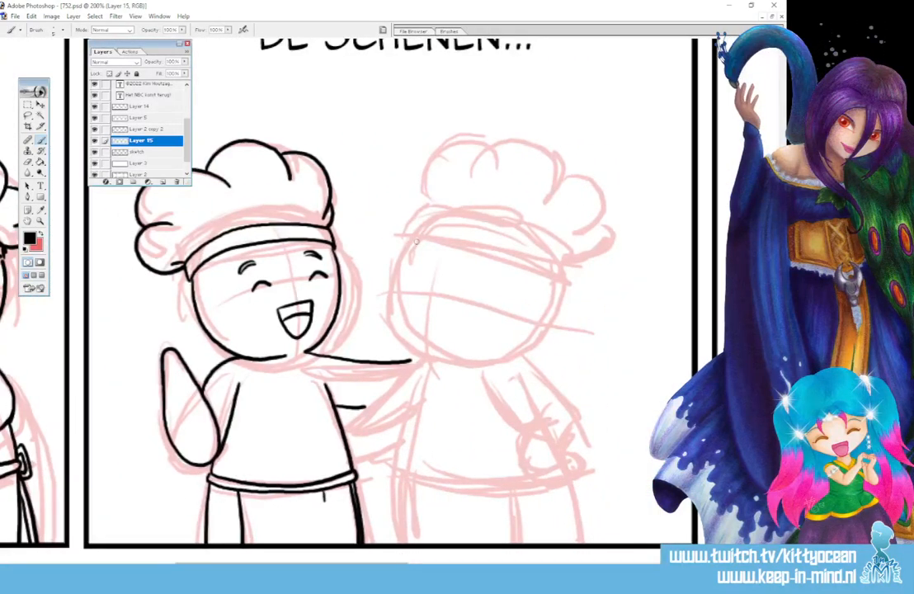
mouse_move(397, 289)
left_mouse_down()
mouse_move(417, 346)
mouse_move(475, 367)
mouse_move(521, 352)
mouse_move(541, 332)
mouse_move(559, 281)
left_mouse_up()
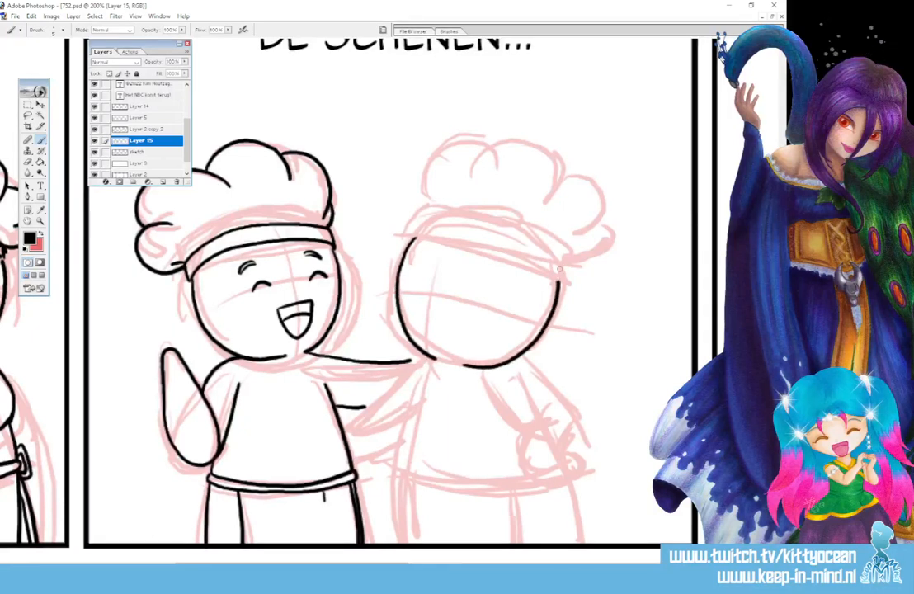
mouse_move(411, 241)
left_mouse_down()
mouse_move(489, 250)
mouse_move(558, 282)
left_mouse_up()
mouse_move(411, 223)
left_mouse_down()
mouse_move(535, 245)
mouse_move(564, 262)
mouse_move(558, 285)
left_mouse_up()
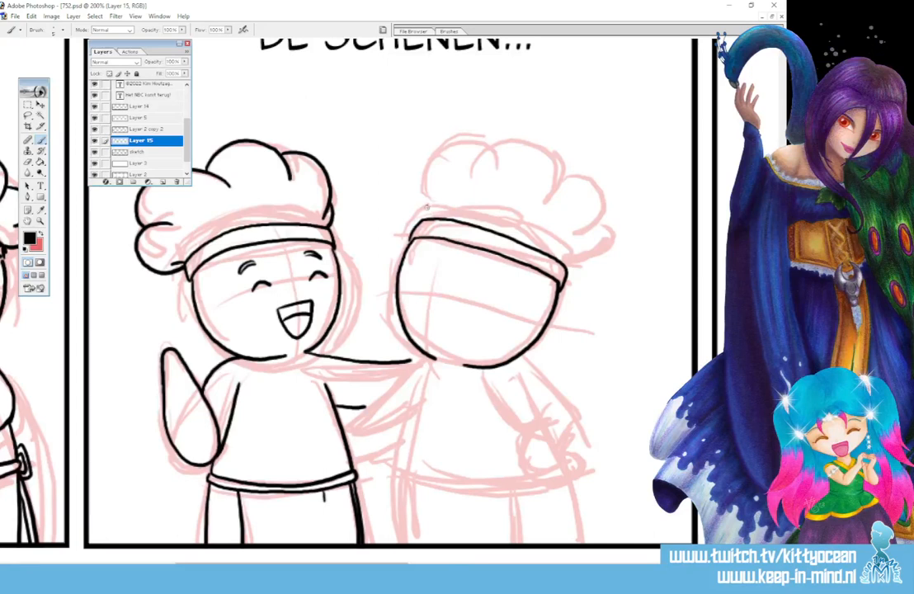
mouse_move(422, 206)
left_mouse_down()
mouse_move(449, 145)
mouse_move(486, 143)
mouse_move(482, 152)
mouse_move(526, 140)
mouse_move(561, 169)
mouse_move(564, 202)
mouse_move(596, 183)
mouse_move(603, 233)
mouse_move(566, 268)
left_mouse_up()
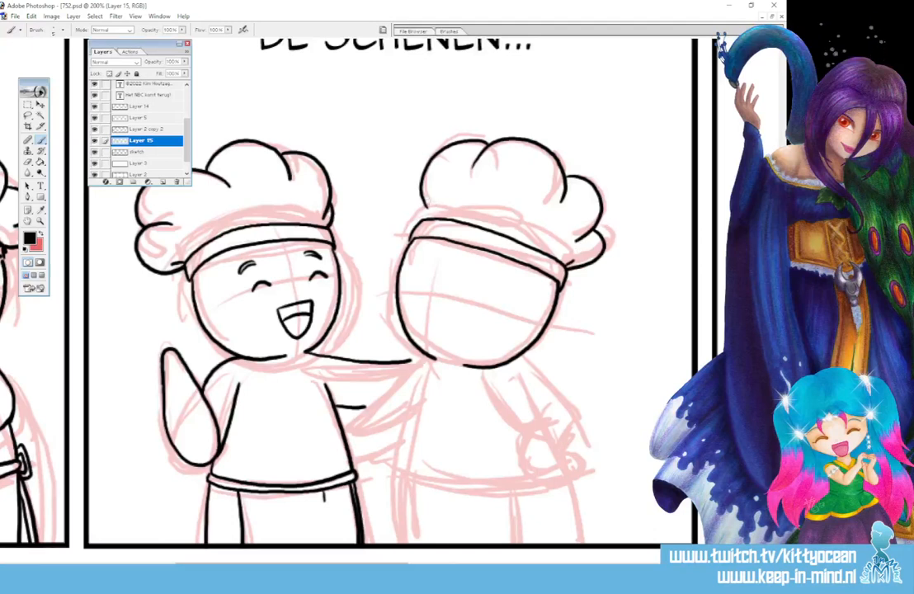
left_click_drag(438, 219, 437, 216)
Ink the right chef's hand-on-hip arm and body side in the second panel, and connect the arms reaching between the two chefs.
mouse_move(515, 359)
left_mouse_down()
mouse_move(574, 394)
mouse_move(580, 413)
mouse_move(562, 450)
left_mouse_up()
left_click_drag(497, 380, 533, 426)
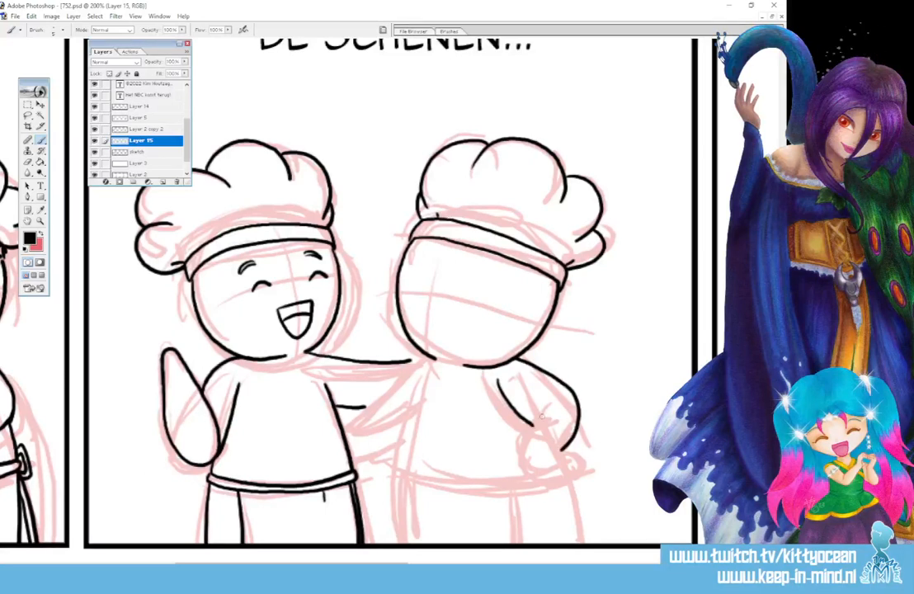
key("ctrl+z")
mouse_move(496, 386)
left_mouse_down()
mouse_move(541, 414)
mouse_move(529, 438)
mouse_move(550, 467)
mouse_move(576, 457)
mouse_move(578, 444)
left_mouse_up()
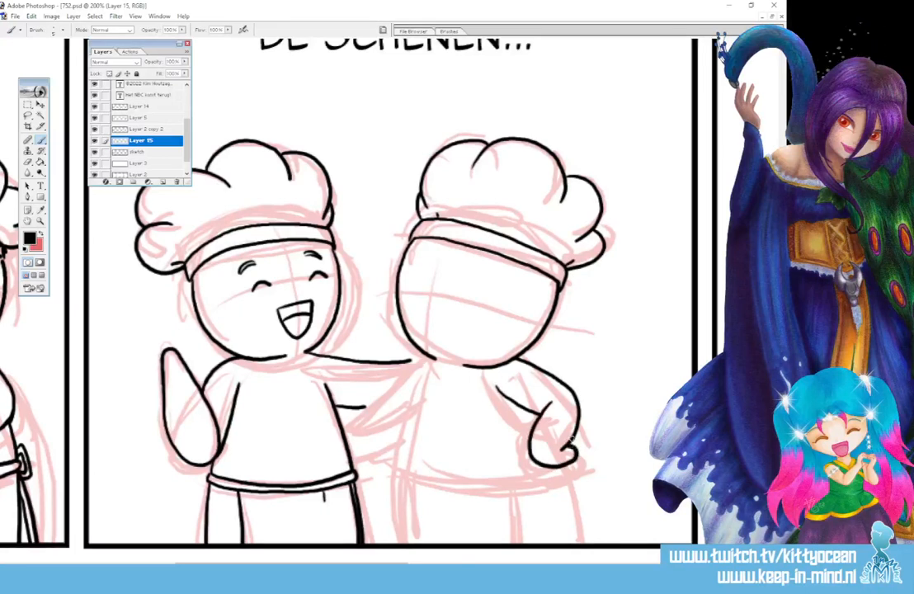
mouse_move(431, 360)
left_mouse_down()
mouse_move(401, 449)
mouse_move(398, 509)
left_mouse_up()
mouse_move(431, 361)
left_mouse_down()
mouse_move(342, 431)
mouse_move(365, 446)
mouse_move(406, 428)
left_mouse_up()
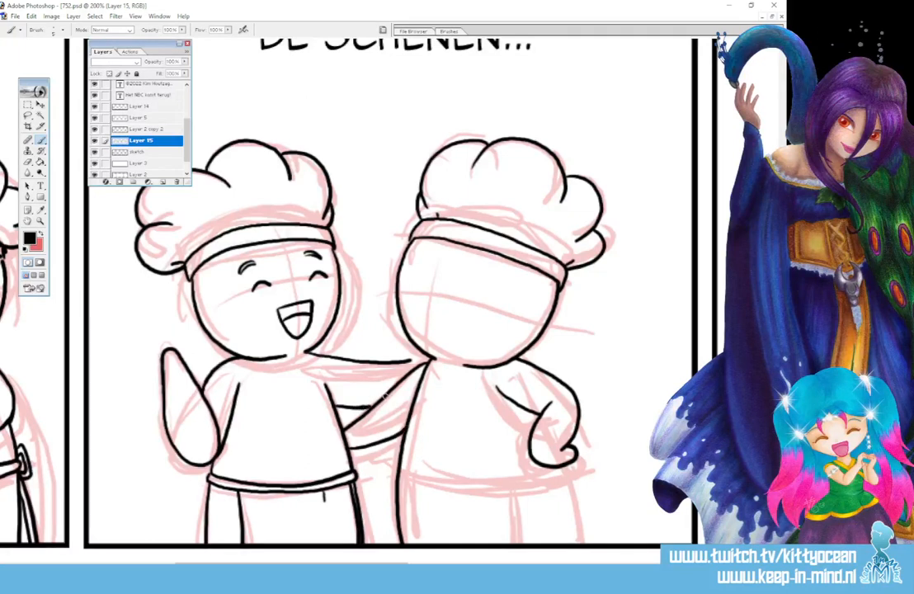
left_click_drag(407, 362, 428, 362)
Ink the right chef's apron in the second panel, with a waistband, vertical edges and a short fold.
mouse_move(420, 486)
left_mouse_down()
mouse_move(561, 477)
mouse_move(570, 546)
left_mouse_up()
mouse_move(404, 485)
left_mouse_down()
mouse_move(484, 489)
mouse_move(562, 480)
left_mouse_up()
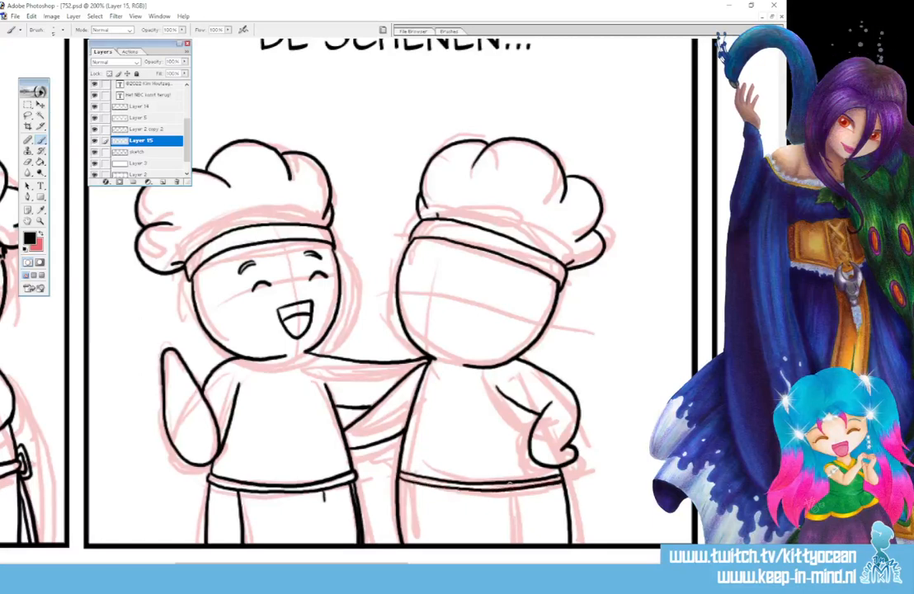
left_click_drag(404, 483, 404, 546)
left_click_drag(512, 489, 516, 546)
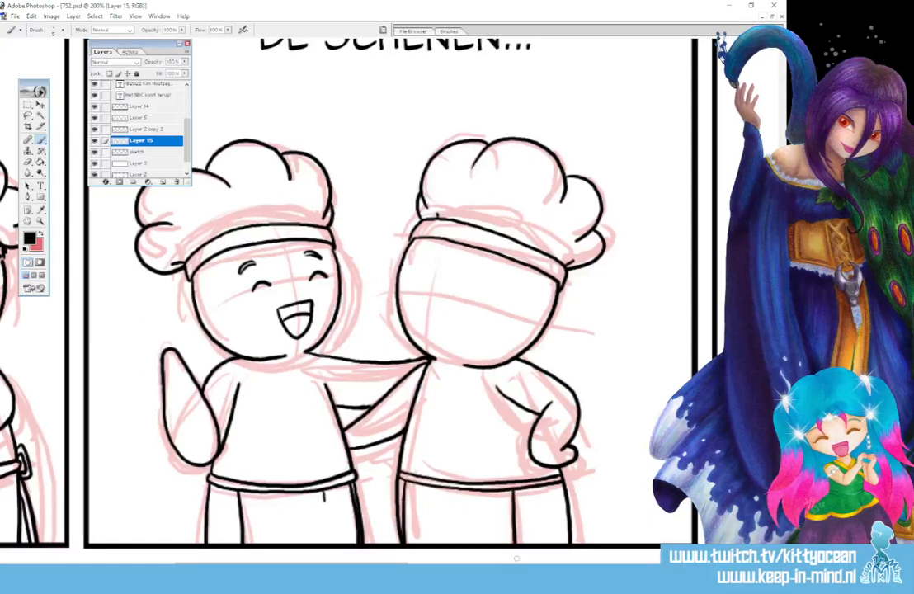
left_click_drag(478, 491, 478, 501)
Add tied apron bows at the outer hips of both chefs in the second panel, with hanging strings on the right chef.
mouse_move(566, 470)
left_mouse_down()
mouse_move(584, 501)
mouse_move(569, 495)
mouse_move(583, 544)
left_mouse_up()
left_click_drag(569, 509, 568, 548)
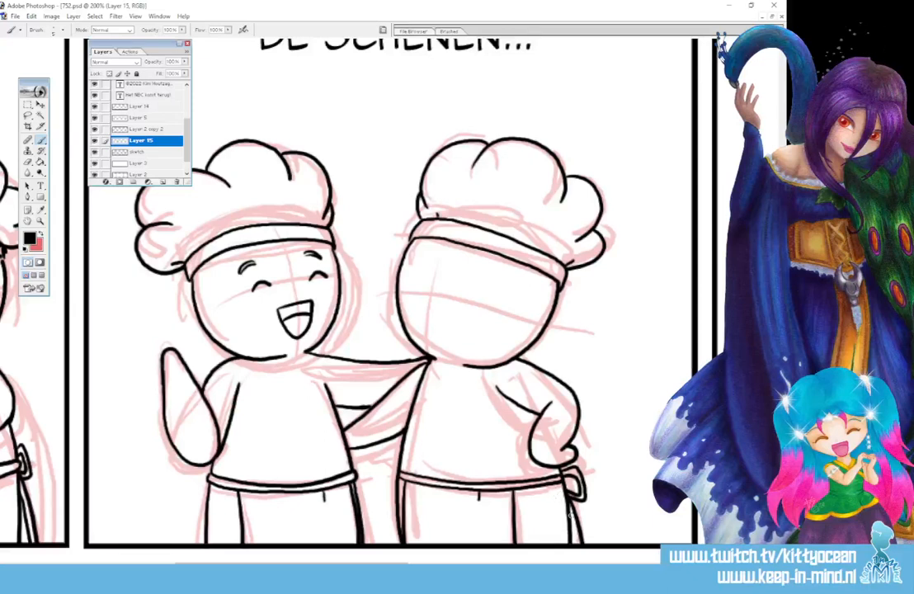
left_click_drag(569, 518, 577, 543)
mouse_move(206, 482)
left_mouse_down()
mouse_move(205, 507)
mouse_move(205, 500)
left_mouse_up()
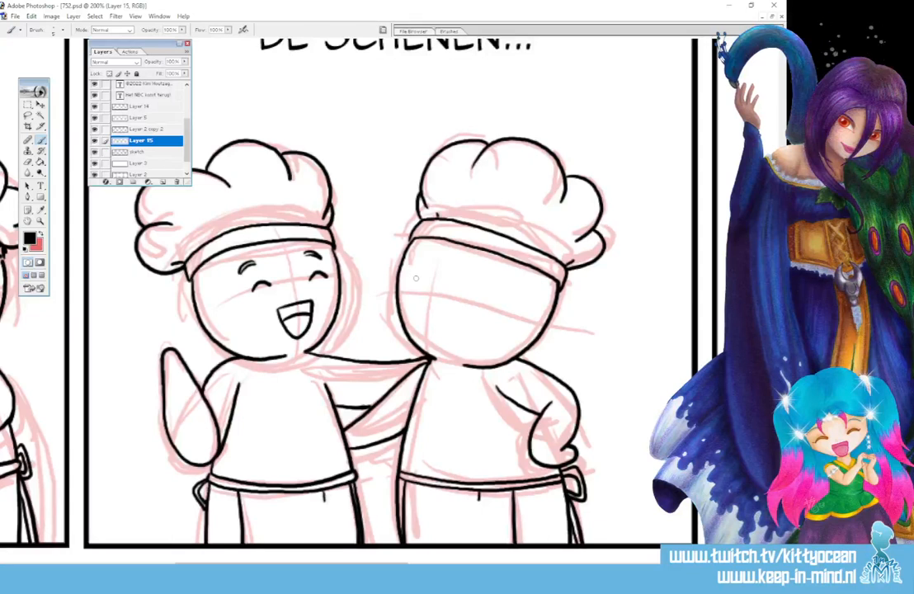
Ink the right chef's eyes in the second panel and reshape the first-panel chef's eyes with matching highlight notches.
mouse_move(419, 278)
left_mouse_down()
mouse_move(419, 288)
mouse_move(468, 303)
left_mouse_up()
left_click_drag(297, 564, 194, 564)
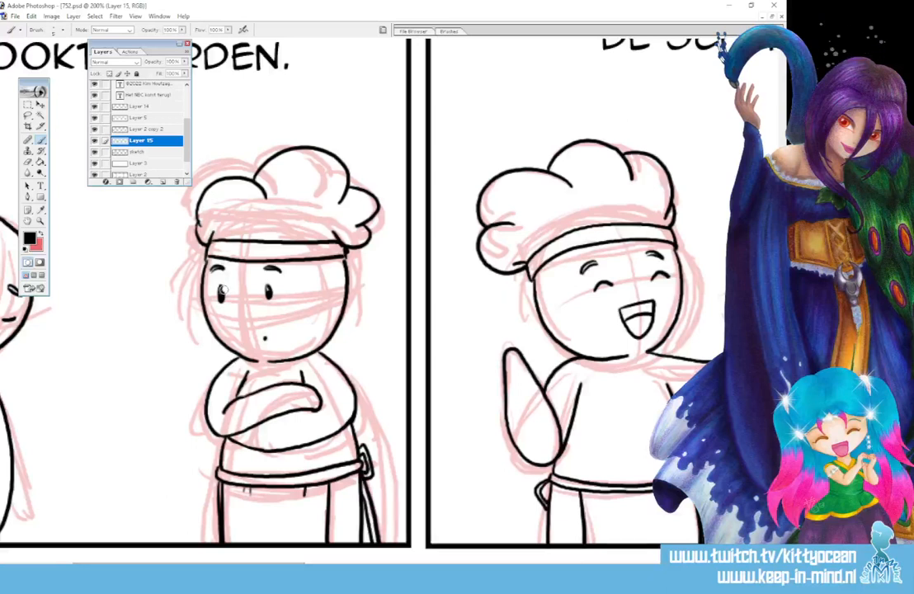
left_click_drag(211, 272, 221, 268)
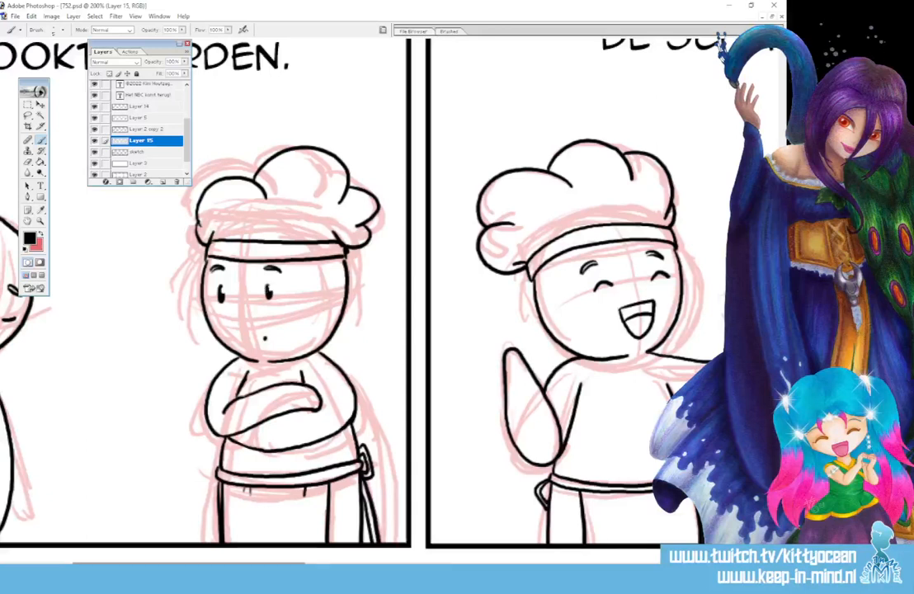
Ink raised eyebrows and a small lopsided smile on the right chef in the second panel.
left_click_drag(278, 564, 406, 564)
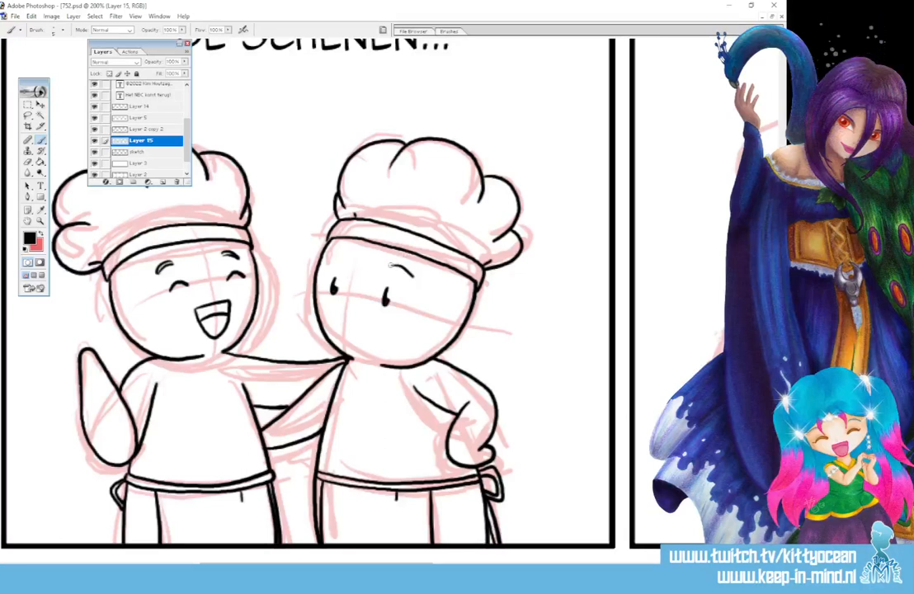
left_click_drag(390, 264, 412, 273)
left_click_drag(329, 264, 349, 259)
left_click_drag(357, 331, 400, 324)
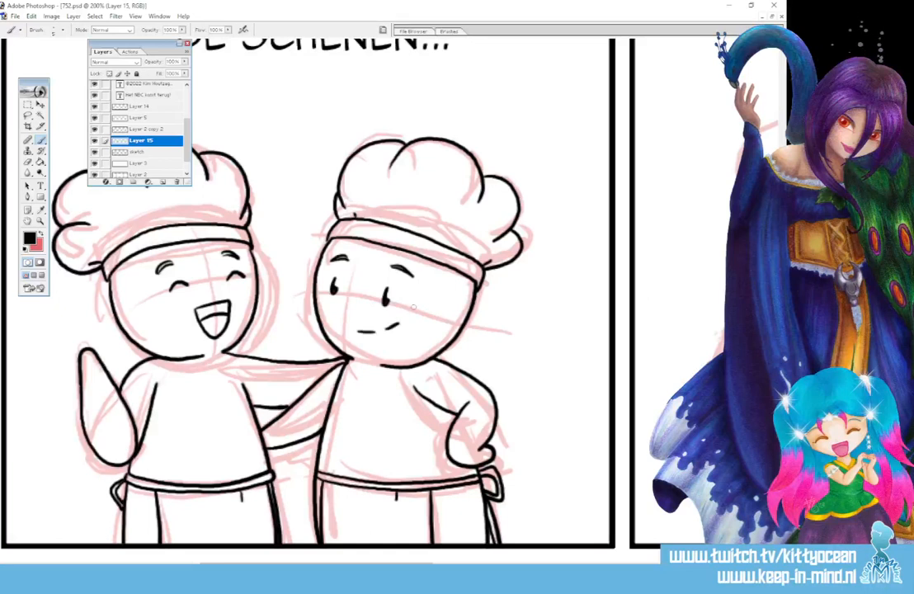
Ink the left chef's face in the "Nog prima!" panel, with a rounded outline, winking eye, open eye, eyebrows and sideways open mouth.
left_click_drag(781, 330, 781, 347)
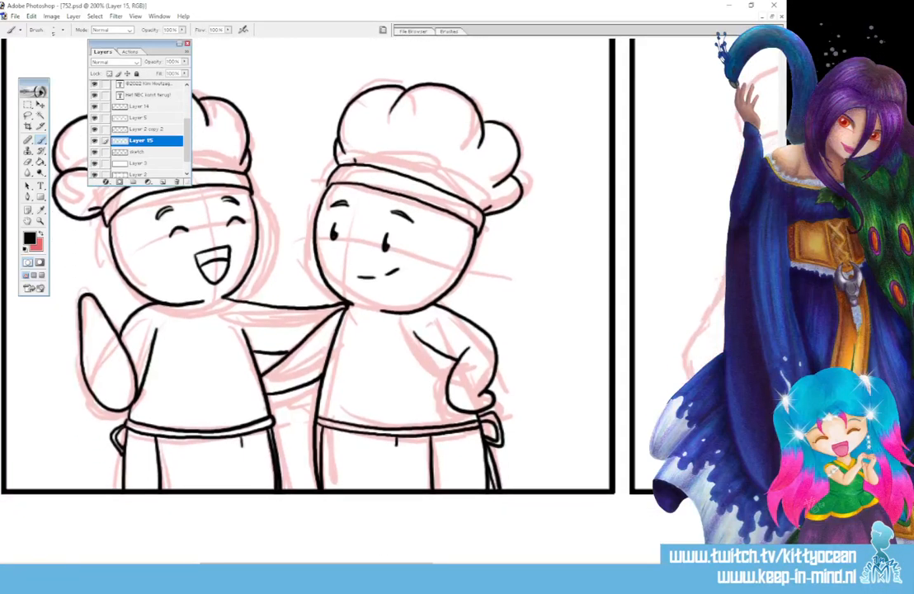
left_click_drag(317, 566, 450, 566)
left_click_drag(780, 347, 781, 329)
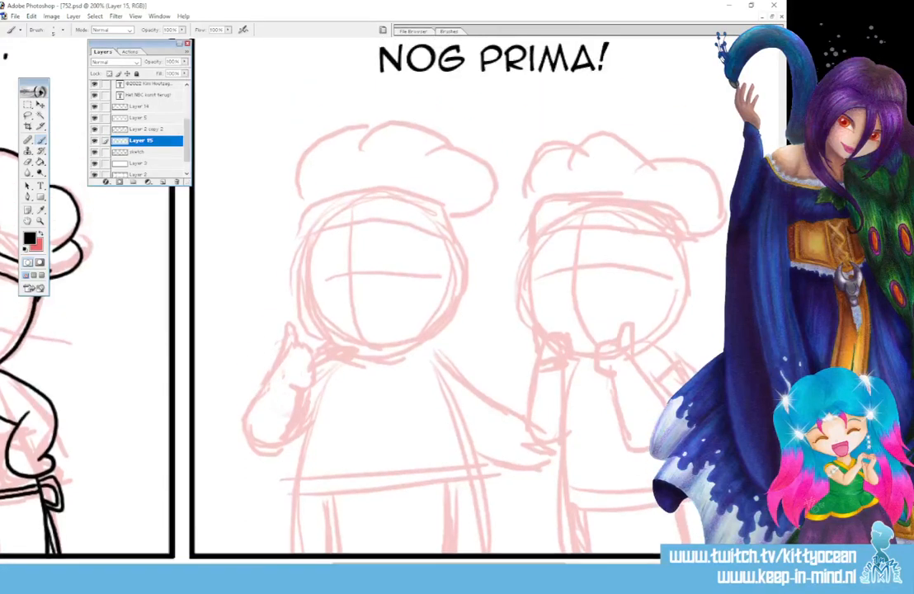
mouse_move(315, 237)
left_mouse_down()
mouse_move(302, 272)
mouse_move(317, 323)
mouse_move(372, 355)
mouse_move(413, 346)
mouse_move(450, 312)
mouse_move(460, 264)
mouse_move(453, 241)
left_mouse_up()
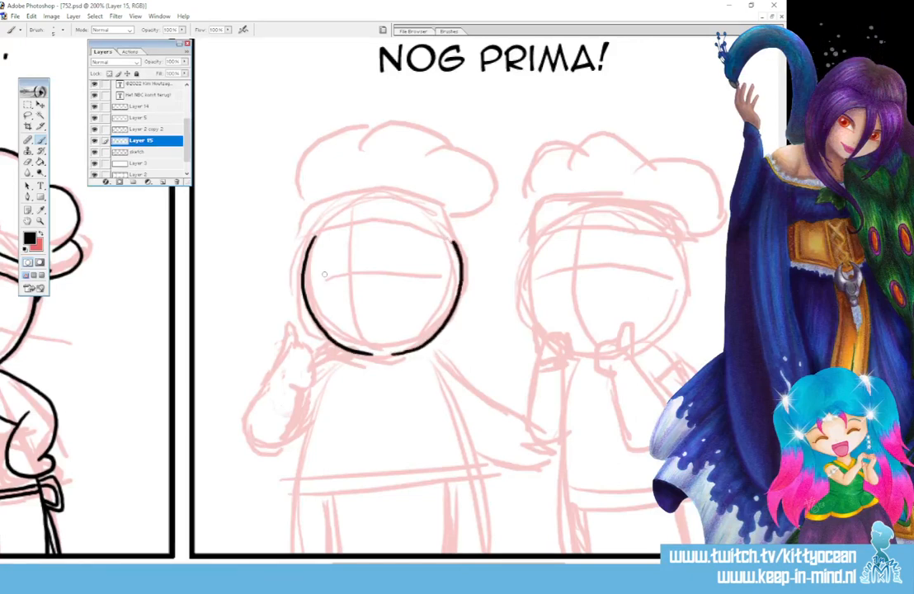
mouse_move(325, 283)
left_mouse_down()
mouse_move(385, 265)
mouse_move(389, 278)
left_mouse_up()
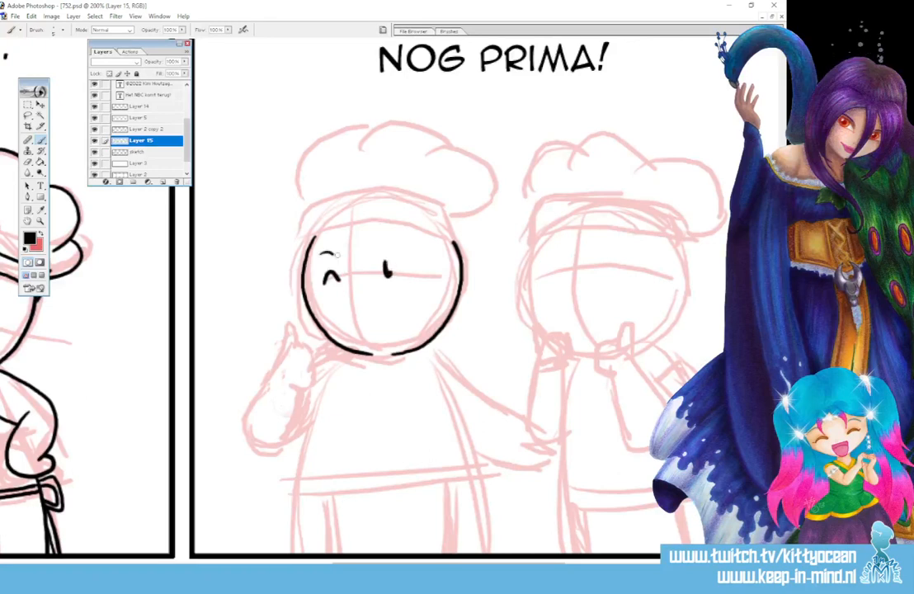
left_click_drag(319, 256, 402, 245)
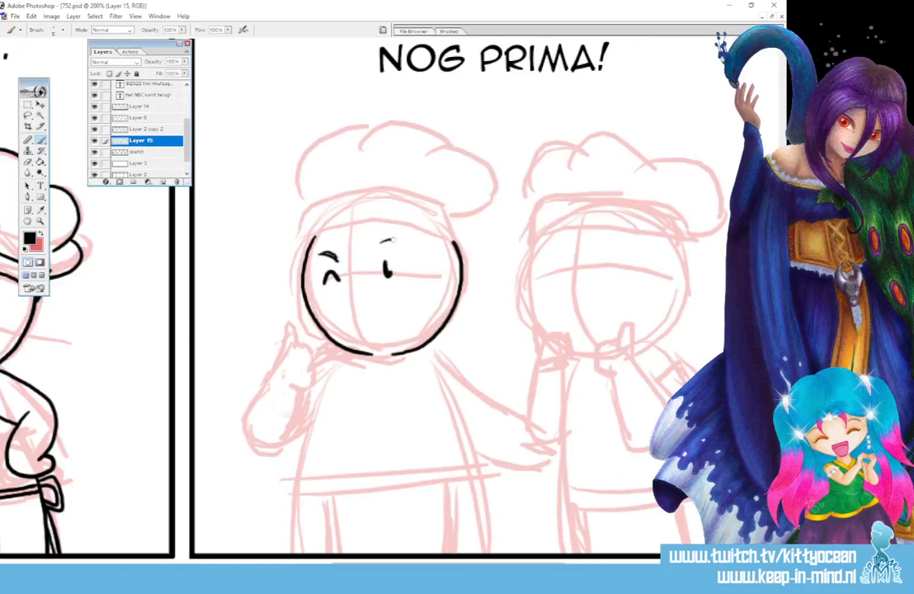
mouse_move(373, 314)
left_mouse_down()
mouse_move(398, 307)
mouse_move(405, 319)
mouse_move(391, 328)
left_mouse_up()
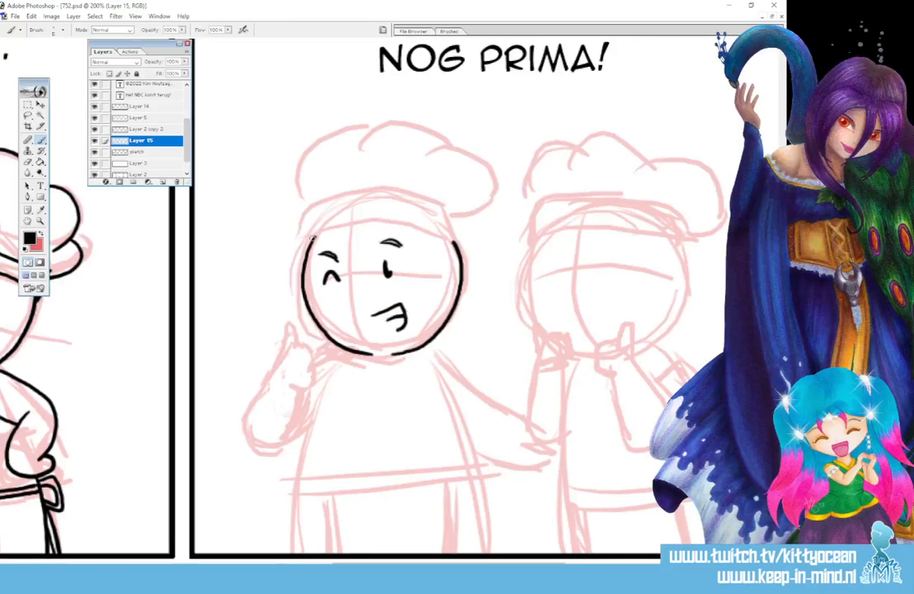
Ink the left chef's hat in the "Nog prima!" panel, redrawing the curved band and adding puffy lobes above it.
mouse_move(312, 237)
left_mouse_down()
mouse_move(373, 221)
mouse_move(425, 225)
mouse_move(449, 240)
left_mouse_up()
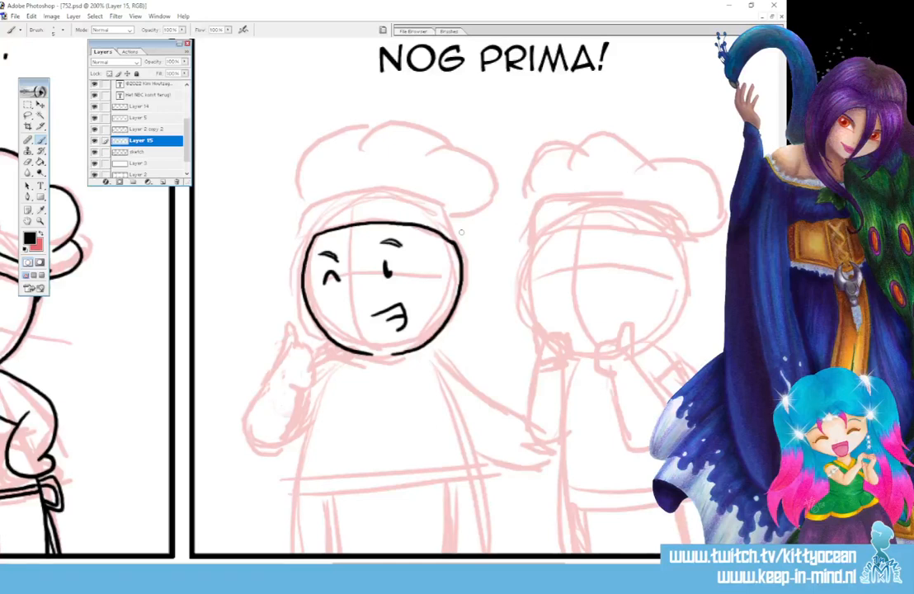
key("ctrl+z")
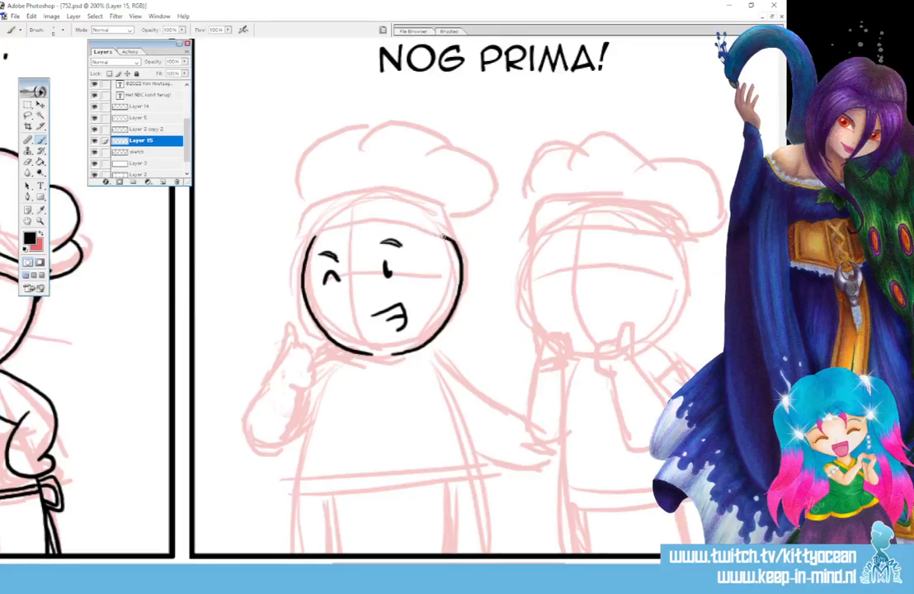
mouse_move(312, 238)
left_mouse_down()
mouse_move(324, 211)
mouse_move(378, 200)
mouse_move(457, 241)
left_mouse_up()
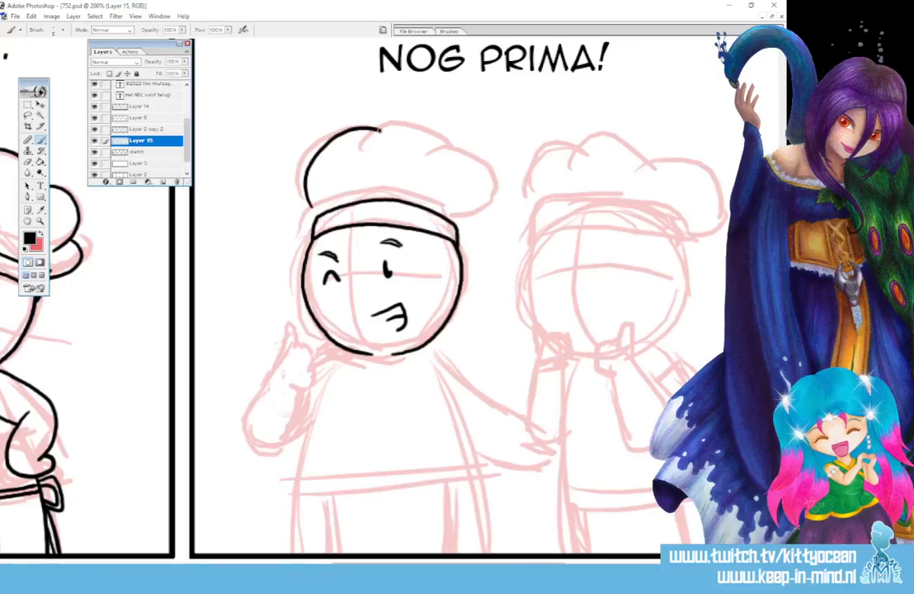
mouse_move(305, 206)
left_mouse_down()
mouse_move(382, 130)
mouse_move(429, 142)
mouse_move(444, 165)
mouse_move(495, 189)
mouse_move(453, 223)
left_mouse_up()
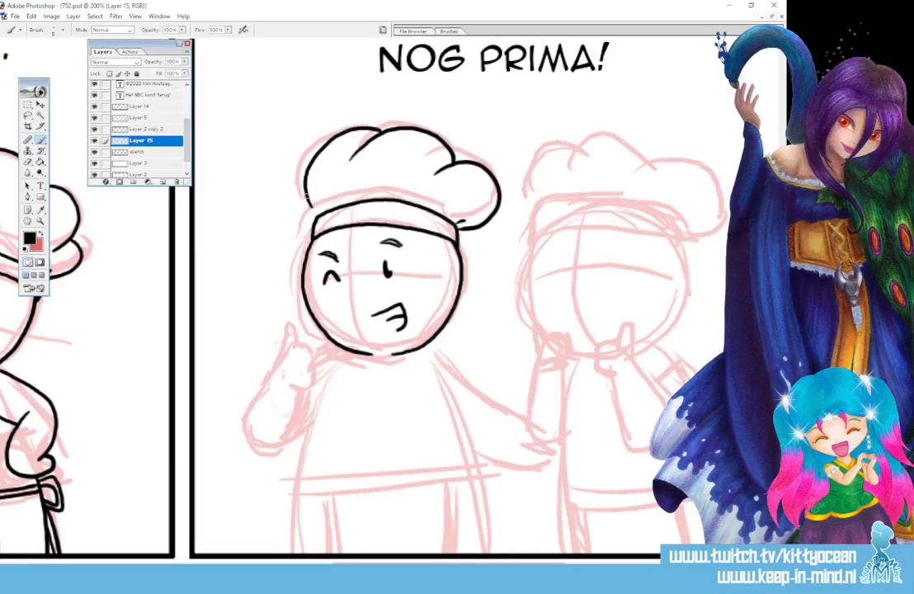
left_click_drag(302, 197, 306, 213)
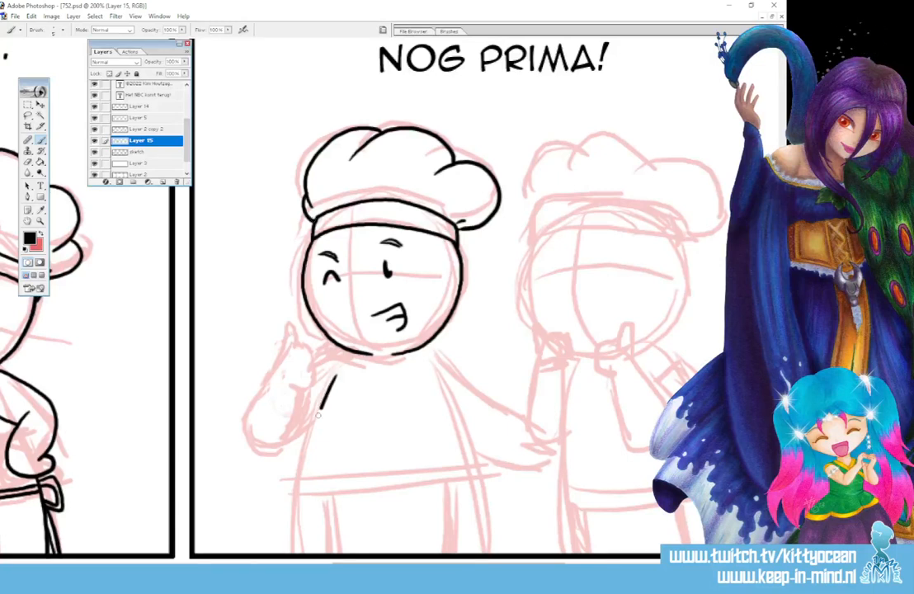
Ink the left chef's torso sides and the raised thumbs-up arm in the "Nog prima!" panel.
left_click_drag(336, 375, 297, 551)
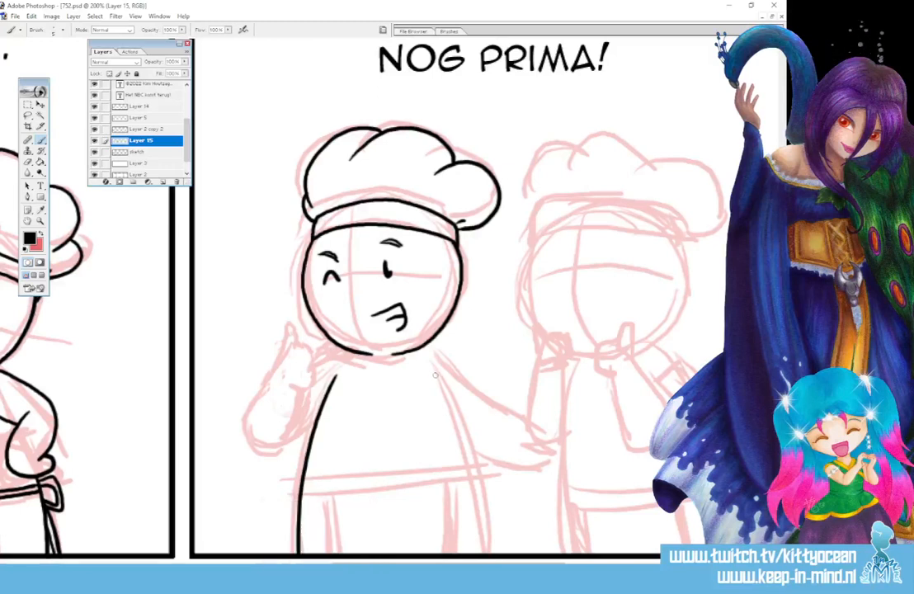
mouse_move(436, 375)
left_mouse_down()
mouse_move(472, 472)
mouse_move(487, 552)
left_mouse_up()
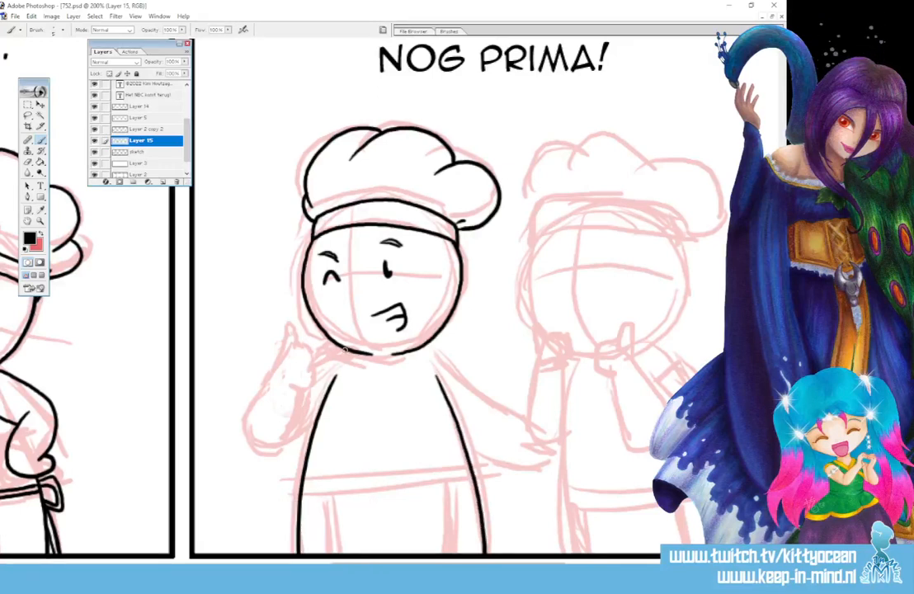
left_click_drag(342, 349, 319, 362)
mouse_move(248, 430)
left_mouse_down()
mouse_move(288, 326)
mouse_move(318, 366)
mouse_move(291, 386)
mouse_move(299, 384)
mouse_move(285, 438)
mouse_move(263, 444)
mouse_move(246, 427)
mouse_move(263, 448)
mouse_move(287, 440)
left_mouse_up()
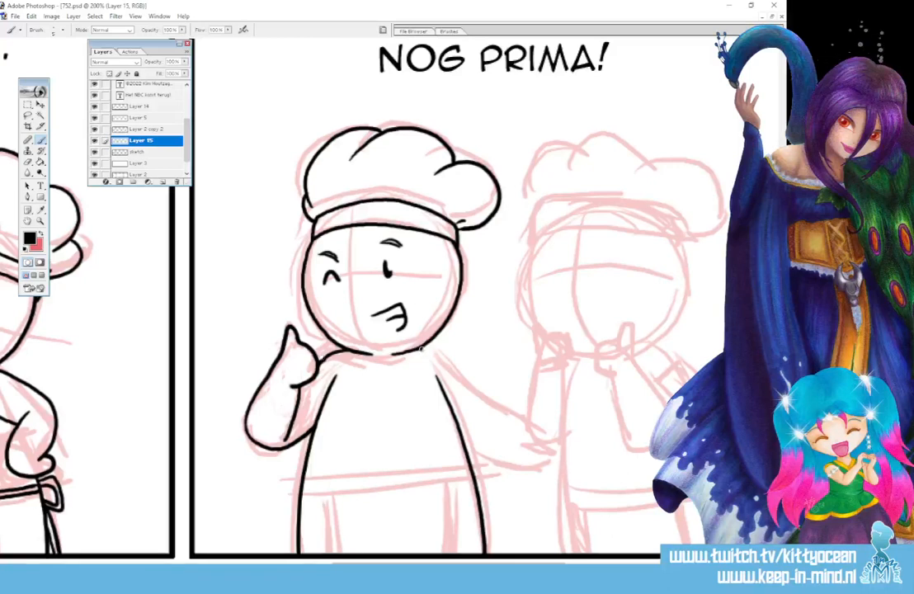
Ink the left chef's other arm reaching toward the right chef, redrawing its lower edge in a smoother curve.
mouse_move(417, 346)
left_mouse_down()
mouse_move(468, 375)
mouse_move(533, 431)
left_mouse_up()
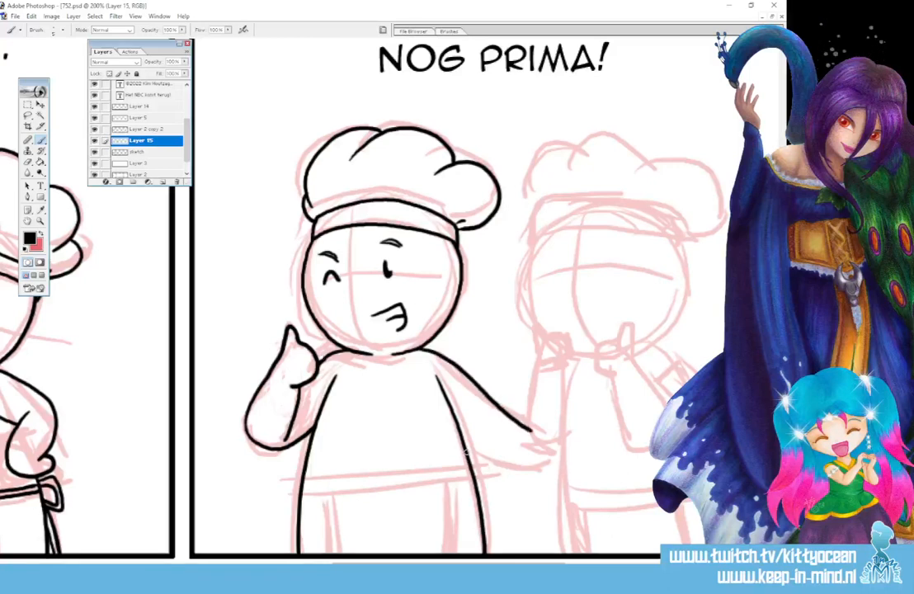
left_click_drag(479, 456, 557, 464)
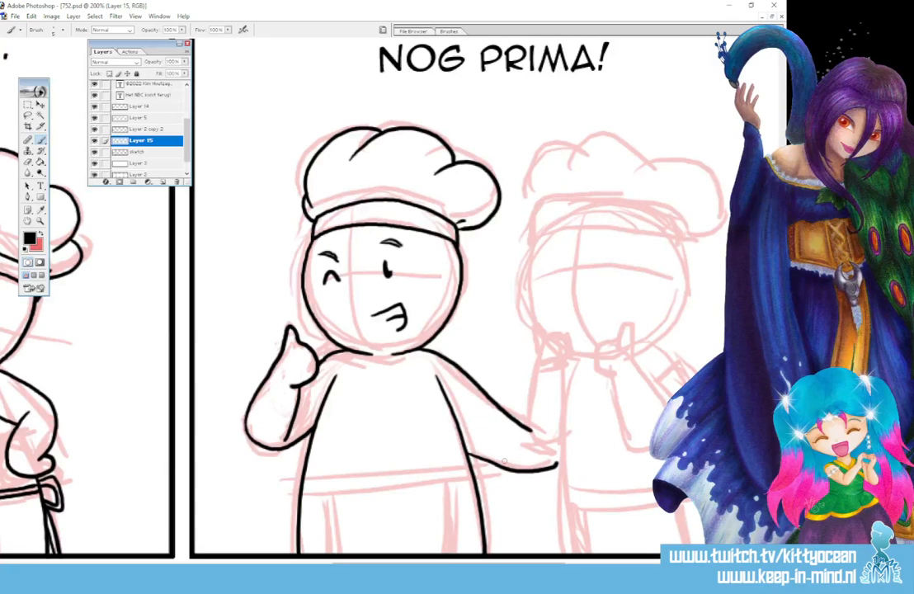
key("ctrl+z")
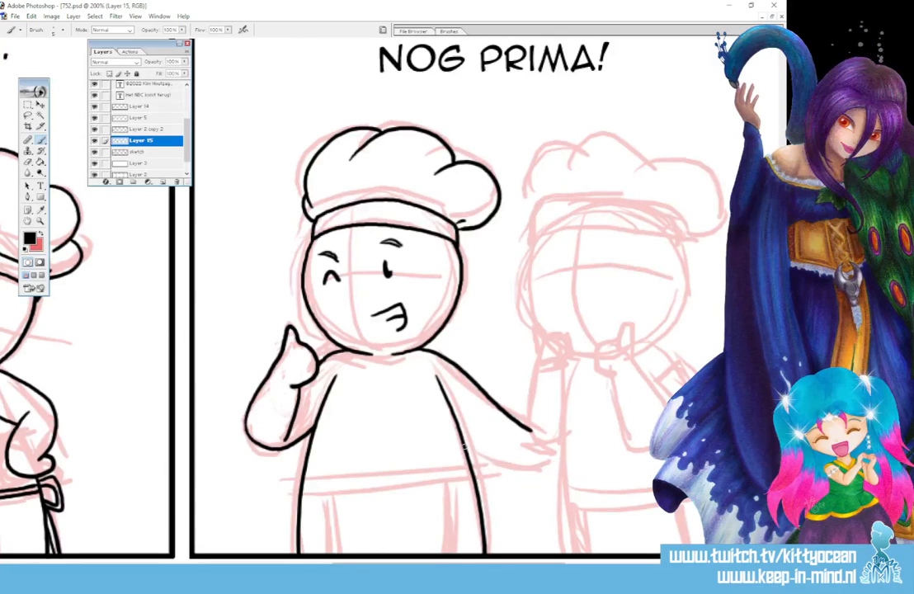
left_click_drag(467, 449, 554, 467)
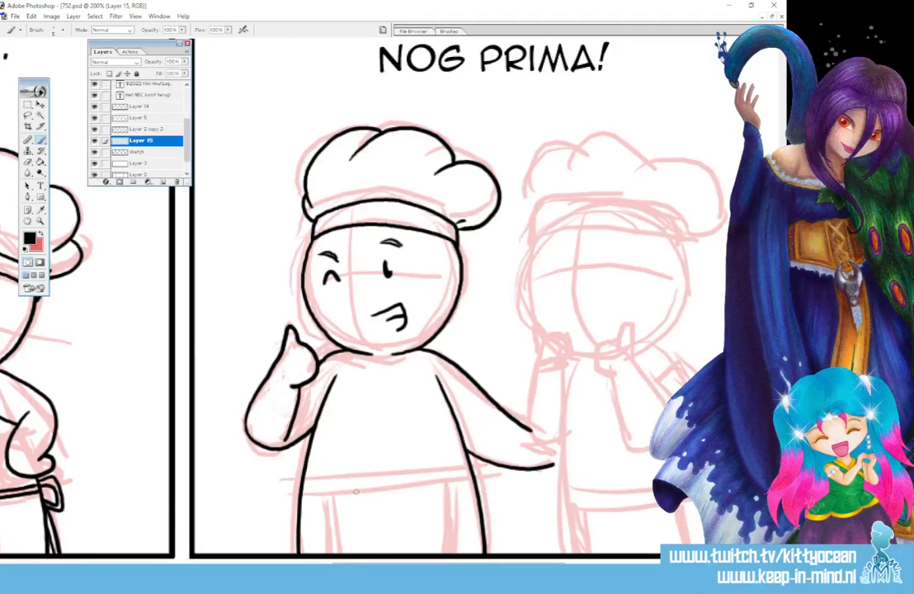
Ink the left chef's apron with a curved double waistband, vertical side edges and short fold lines beneath the band.
left_click_drag(303, 487, 470, 474)
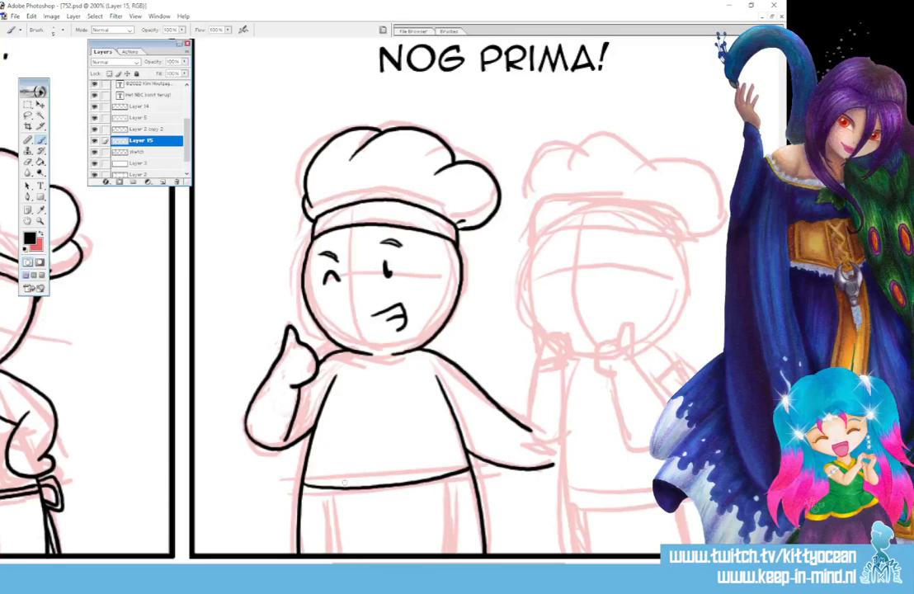
left_click_drag(304, 497, 470, 482)
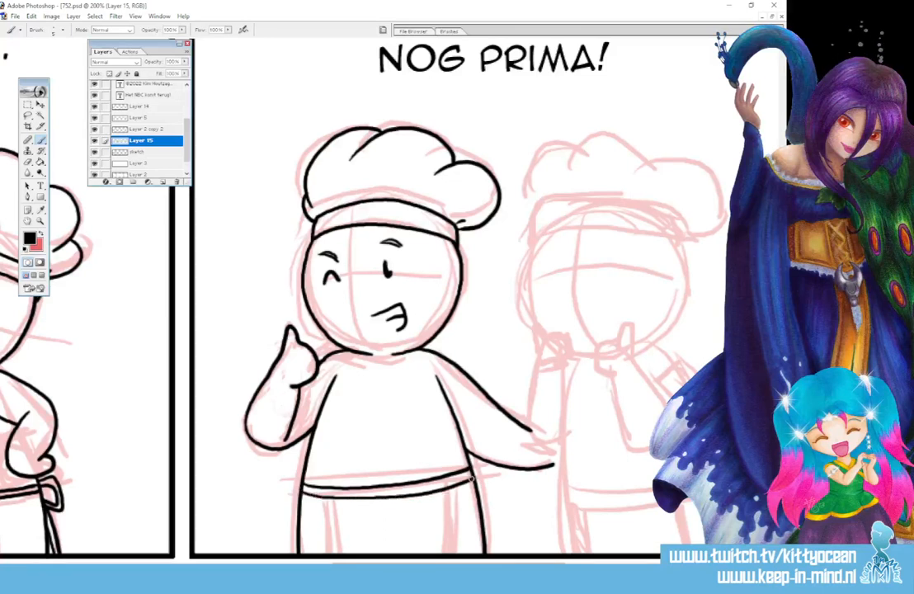
left_click_drag(330, 498, 330, 555)
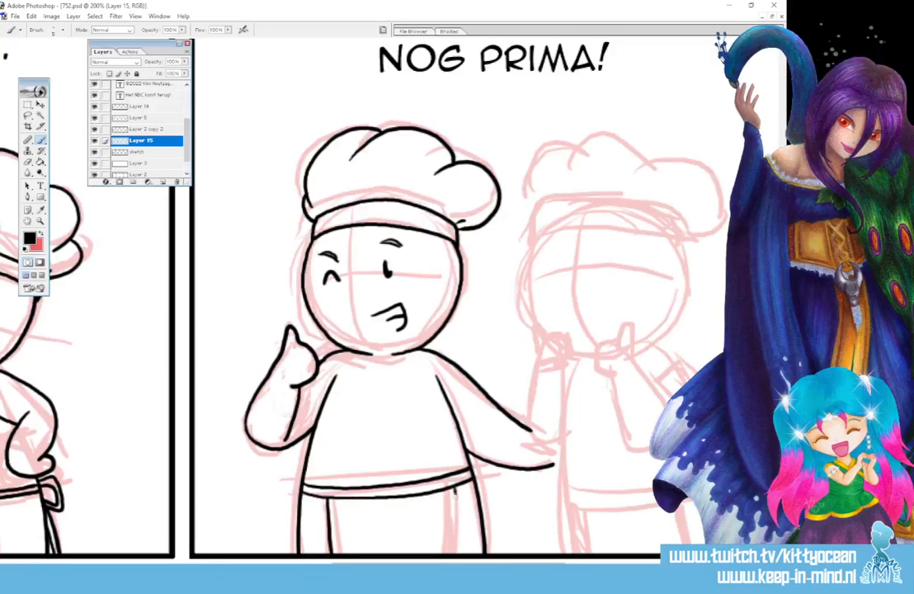
mouse_move(455, 493)
left_mouse_down()
mouse_move(456, 535)
mouse_move(433, 505)
left_mouse_up()
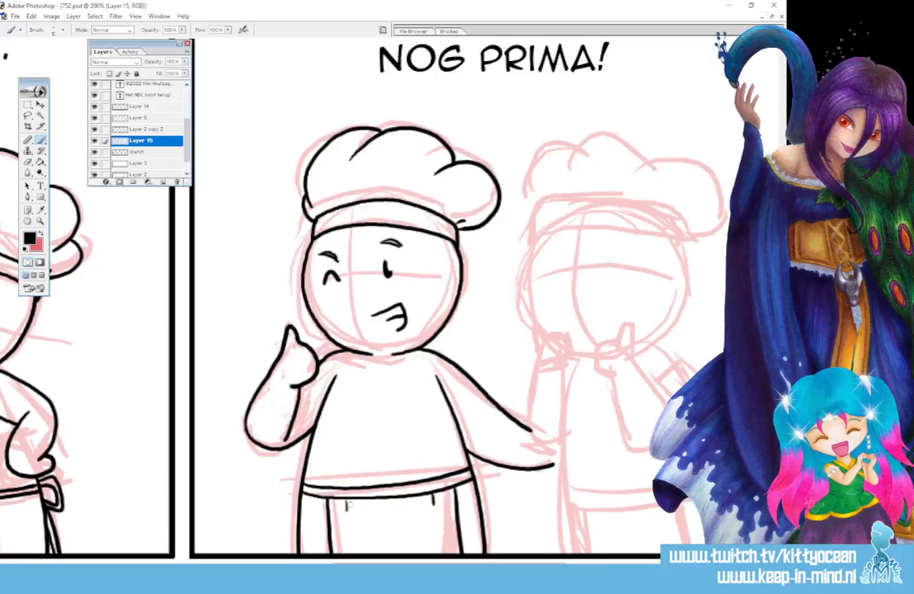
left_click_drag(345, 500, 347, 518)
left_click_drag(352, 498, 353, 521)
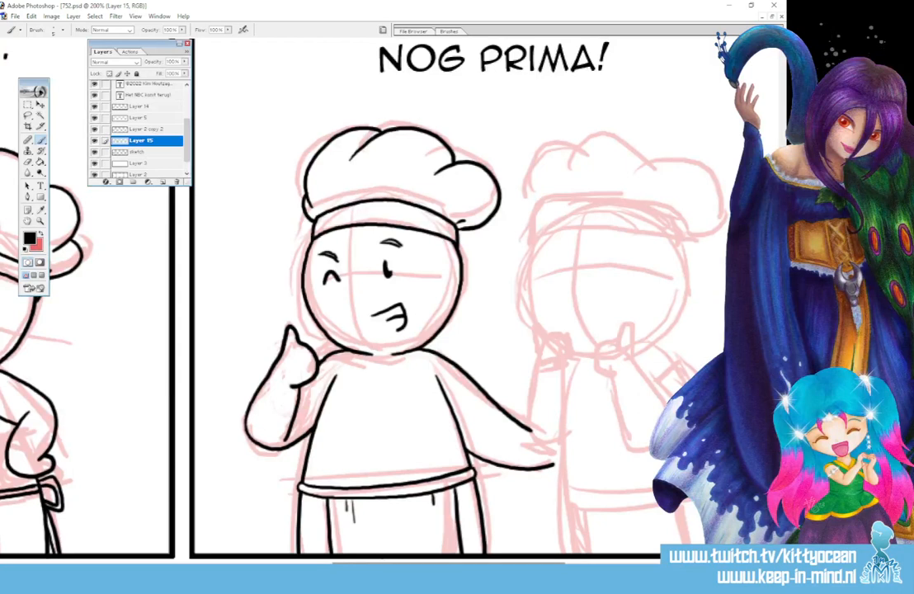
Ink both raised thumbs-up hands and bent arms of the right chef in the "Nog prima!" panel.
left_click_drag(380, 563, 439, 563)
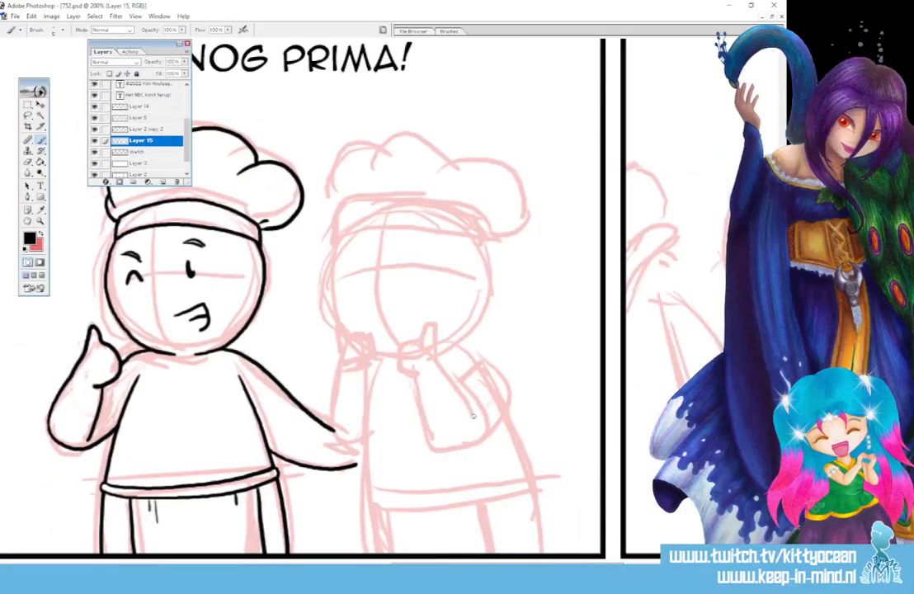
mouse_move(474, 416)
left_mouse_down()
mouse_move(427, 323)
mouse_move(399, 349)
mouse_move(398, 364)
mouse_move(423, 363)
mouse_move(419, 420)
mouse_move(435, 448)
mouse_move(478, 441)
mouse_move(493, 417)
mouse_move(495, 389)
mouse_move(458, 353)
left_mouse_up()
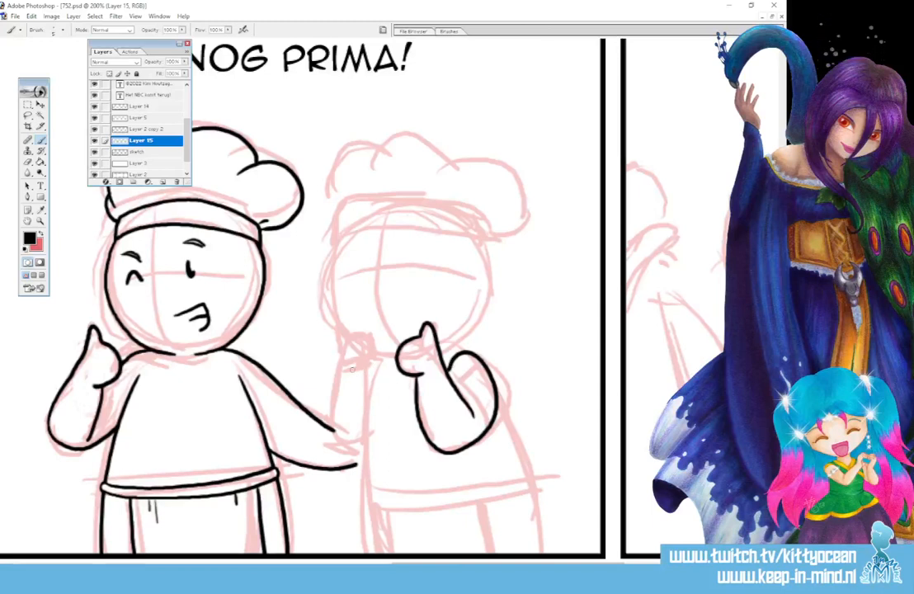
mouse_move(350, 371)
left_mouse_down()
mouse_move(371, 363)
mouse_move(347, 340)
mouse_move(354, 330)
left_mouse_up()
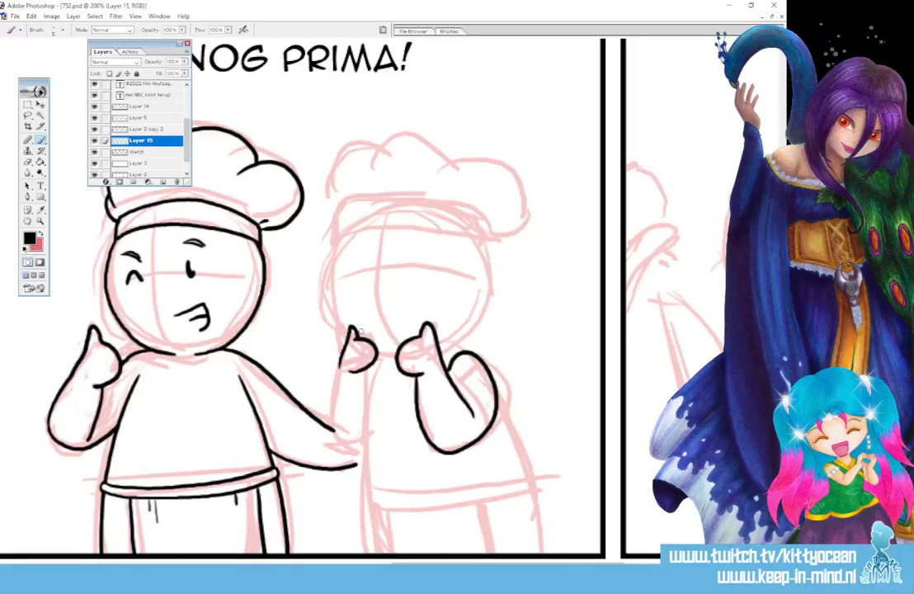
key("ctrl+z")
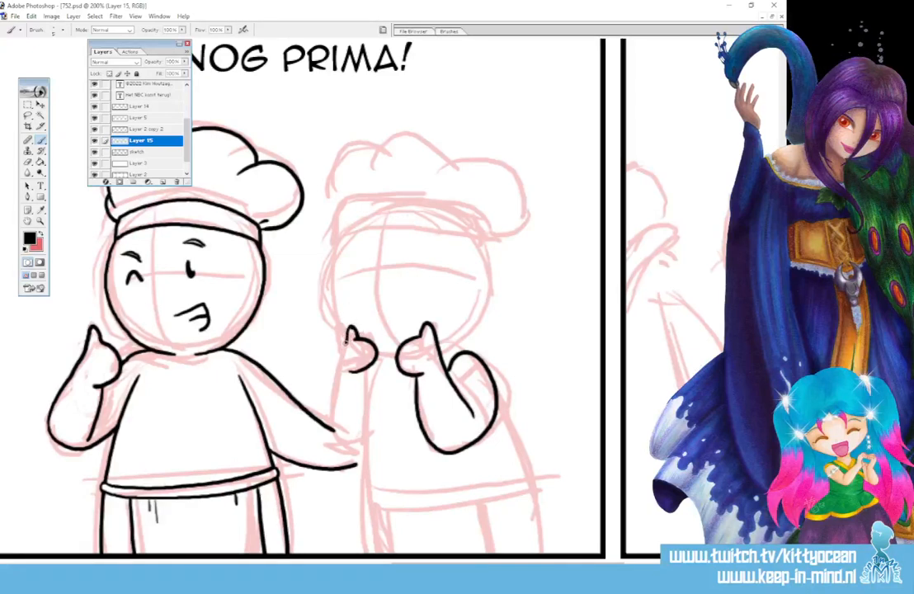
mouse_move(350, 333)
left_mouse_down()
mouse_move(329, 429)
mouse_move(362, 440)
left_mouse_up()
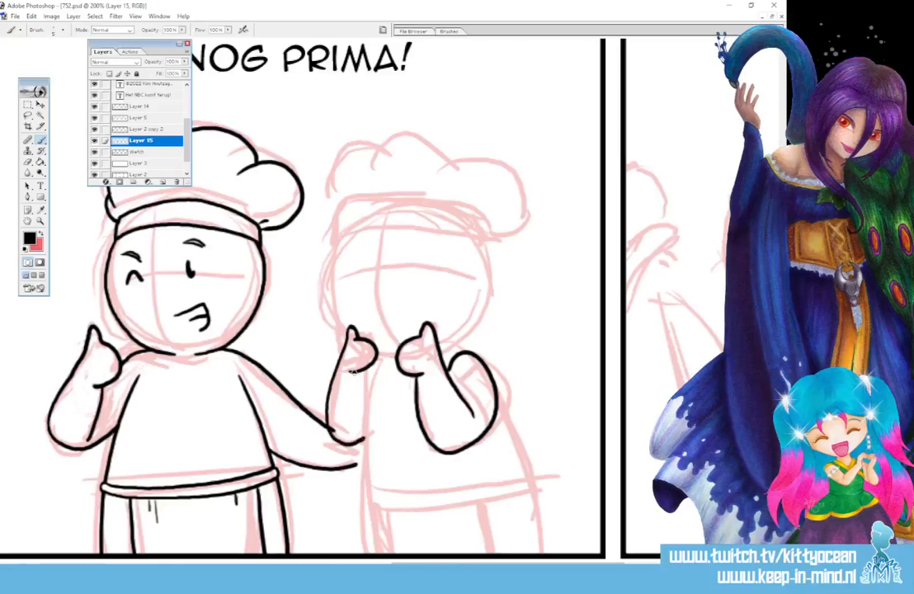
left_click_drag(355, 372, 363, 430)
Ink the right chef's torso sides and apron, with a curved waistband, side edges and a tied bow with hanging strings behind.
left_click_drag(369, 361, 363, 476)
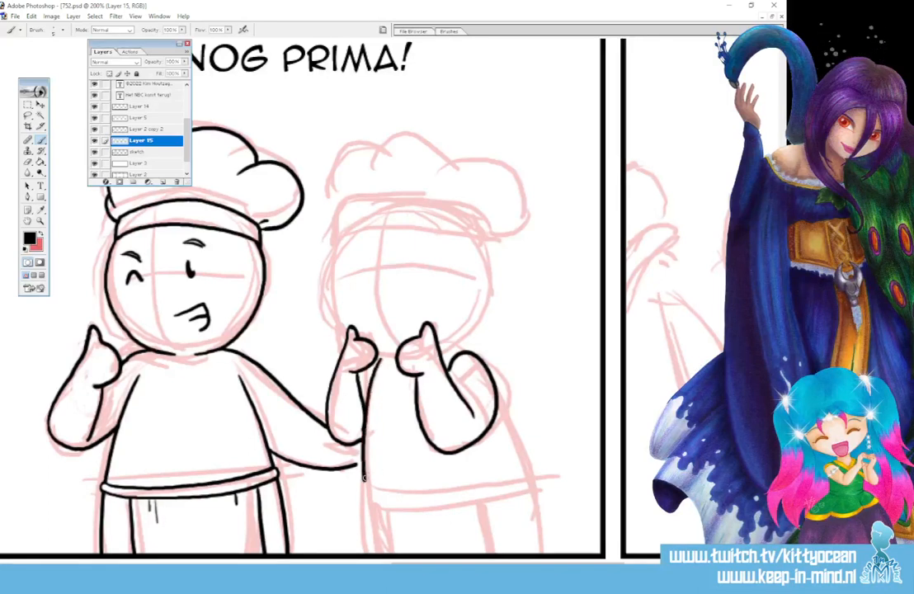
left_click_drag(498, 404, 536, 551)
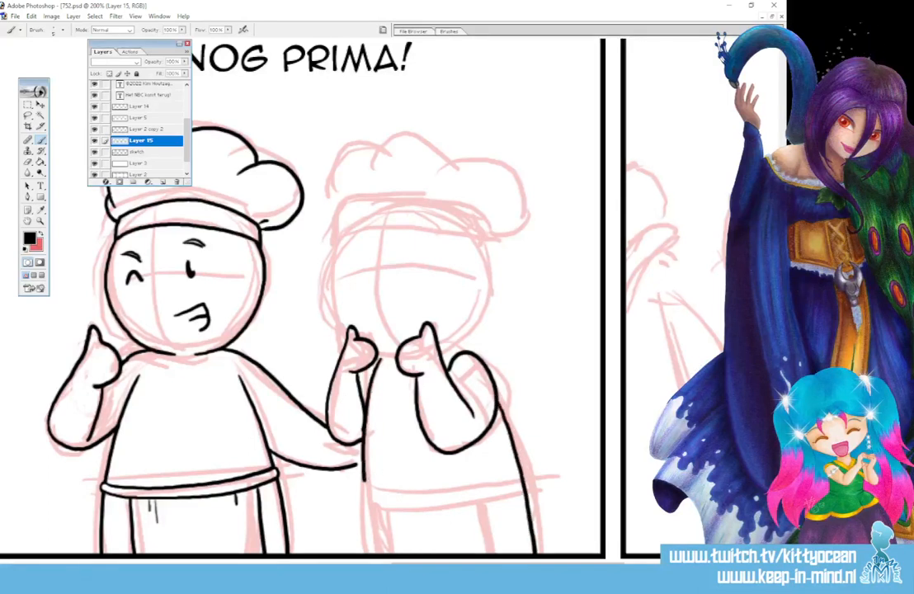
mouse_move(363, 477)
left_mouse_down()
mouse_move(369, 530)
mouse_move(365, 479)
mouse_move(379, 492)
mouse_move(431, 493)
mouse_move(513, 471)
mouse_move(380, 504)
mouse_move(416, 506)
mouse_move(521, 471)
left_mouse_up()
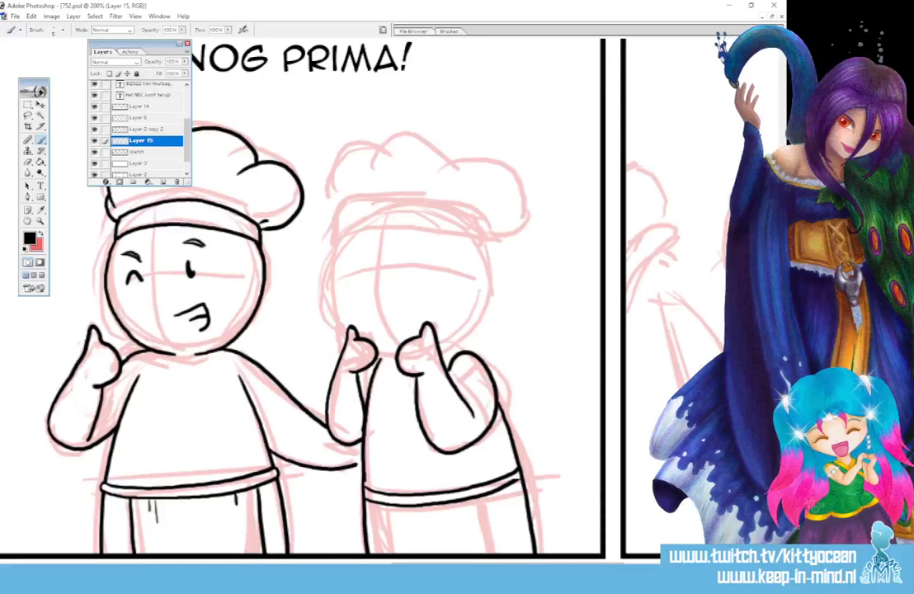
key("ctrl+z")
mouse_move(362, 496)
left_mouse_down()
mouse_move(435, 505)
mouse_move(519, 477)
left_mouse_up()
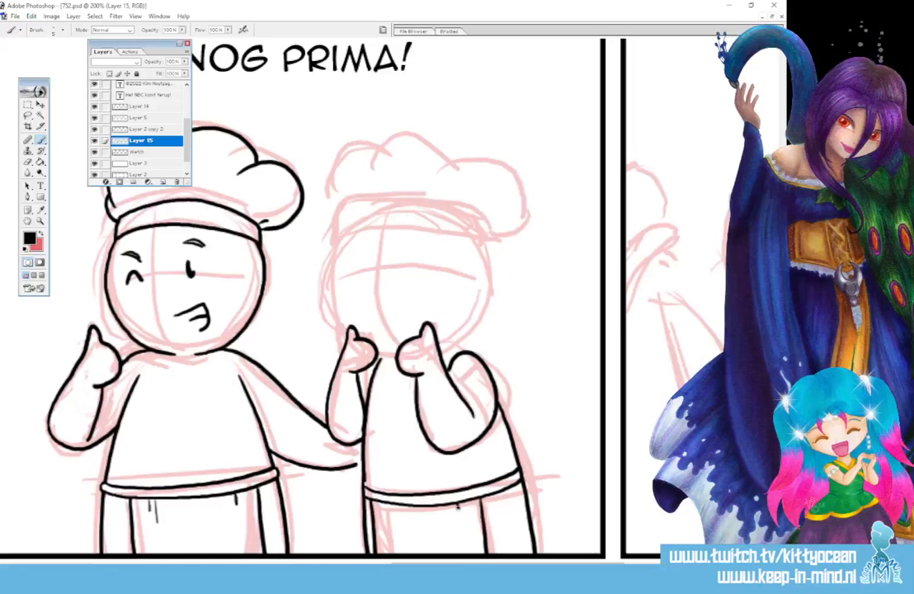
mouse_move(523, 467)
left_mouse_down()
mouse_move(527, 492)
mouse_move(531, 464)
mouse_move(527, 491)
mouse_move(553, 554)
left_mouse_up()
left_click_drag(528, 505, 543, 551)
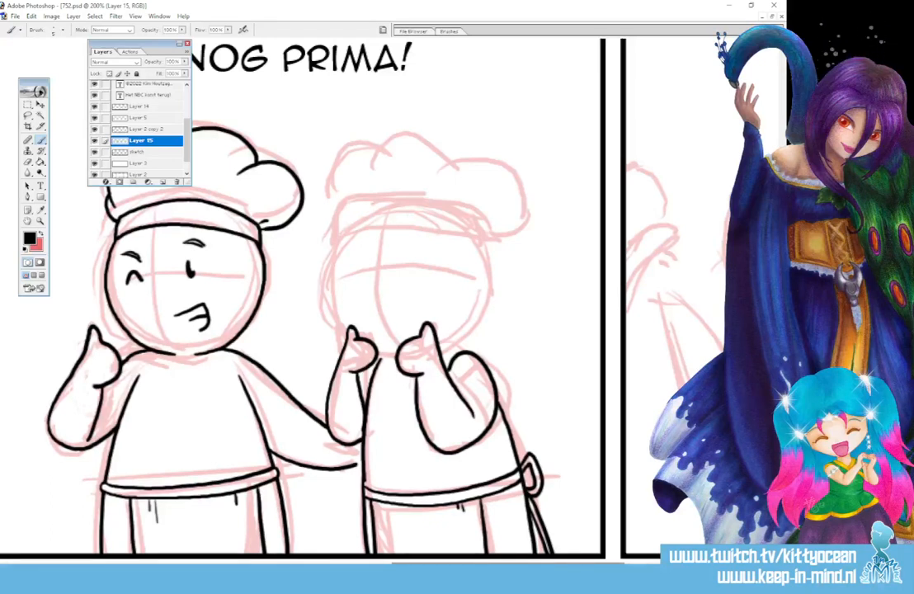
Ink the right chef's round head outline and happy face with arched closed eyes, a smile and raised eyebrows.
mouse_move(479, 334)
left_mouse_down()
mouse_move(492, 260)
mouse_move(482, 247)
left_mouse_up()
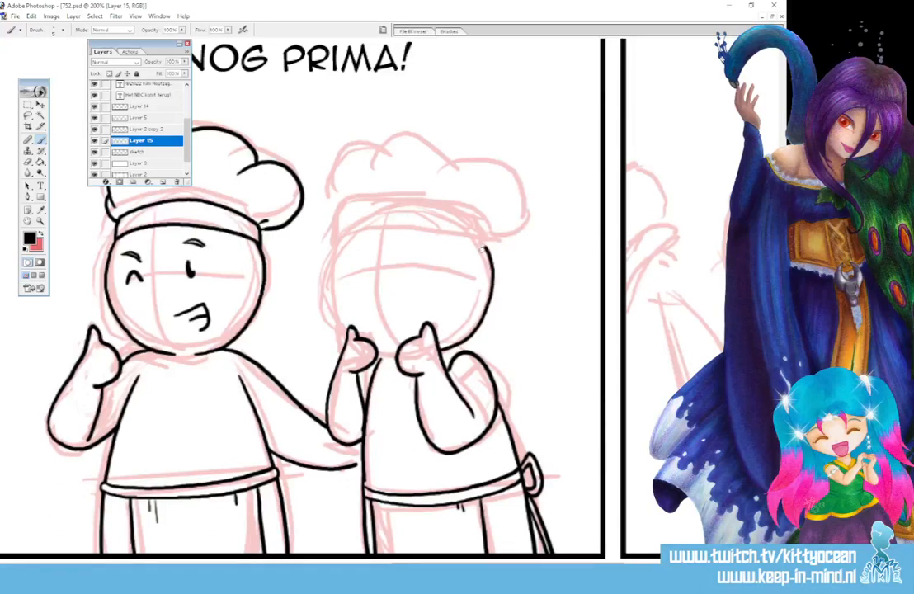
key("ctrl+z")
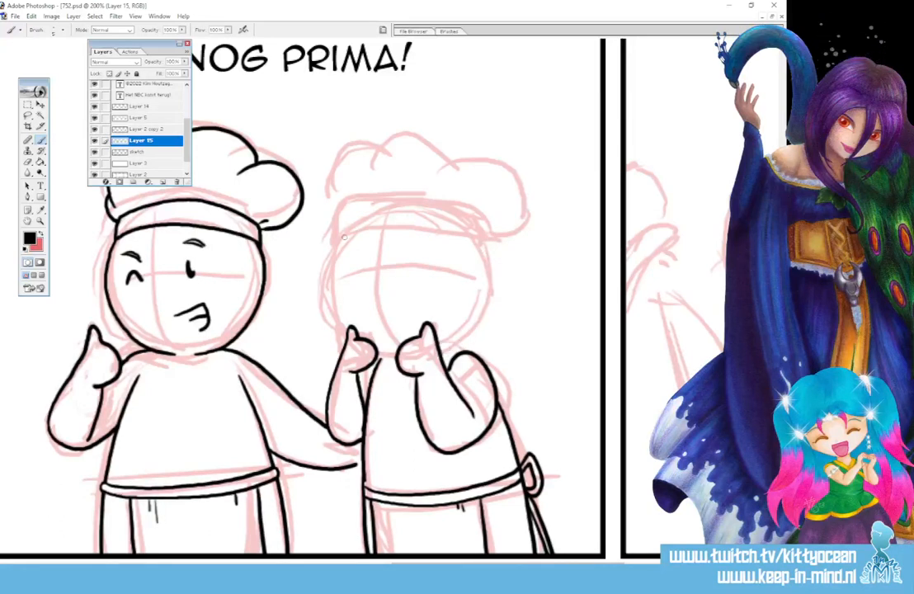
mouse_move(345, 237)
left_mouse_down()
mouse_move(330, 273)
mouse_move(330, 309)
mouse_move(350, 338)
mouse_move(391, 355)
mouse_move(446, 345)
mouse_move(473, 320)
mouse_move(483, 251)
left_mouse_up()
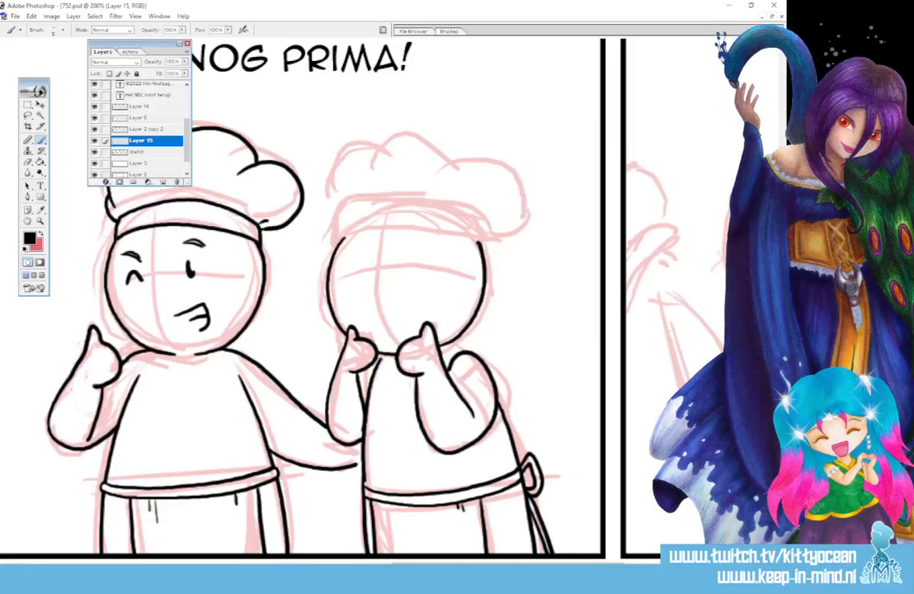
mouse_move(354, 276)
left_mouse_down()
mouse_move(421, 257)
mouse_move(427, 269)
mouse_move(352, 277)
mouse_move(400, 305)
mouse_move(415, 299)
left_mouse_up()
left_click_drag(414, 238, 440, 245)
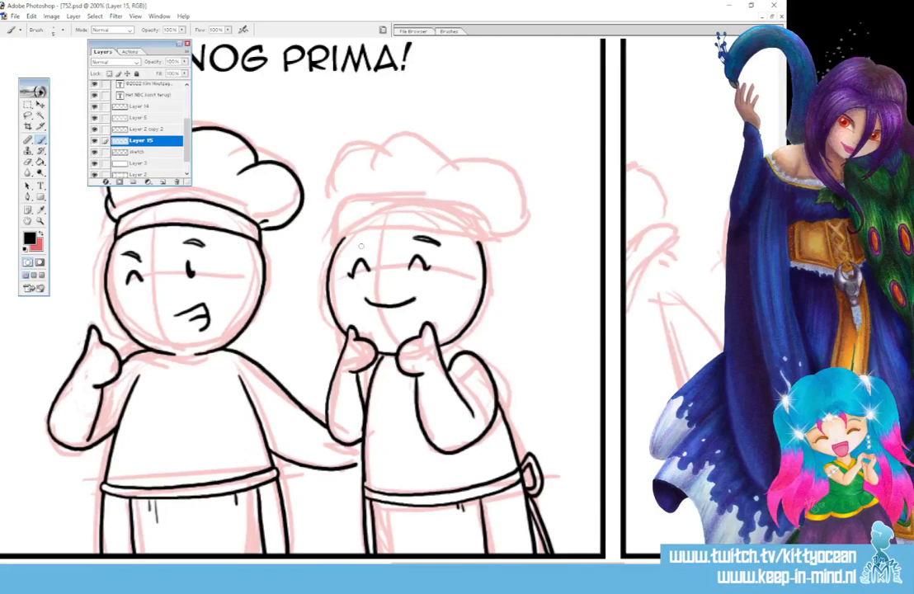
left_click_drag(349, 244, 365, 239)
Ink the right chef's hat in the "Nog prima!" panel, with a curved band and puffy lobes above it.
mouse_move(340, 243)
left_mouse_down()
mouse_move(385, 225)
mouse_move(478, 244)
left_mouse_up()
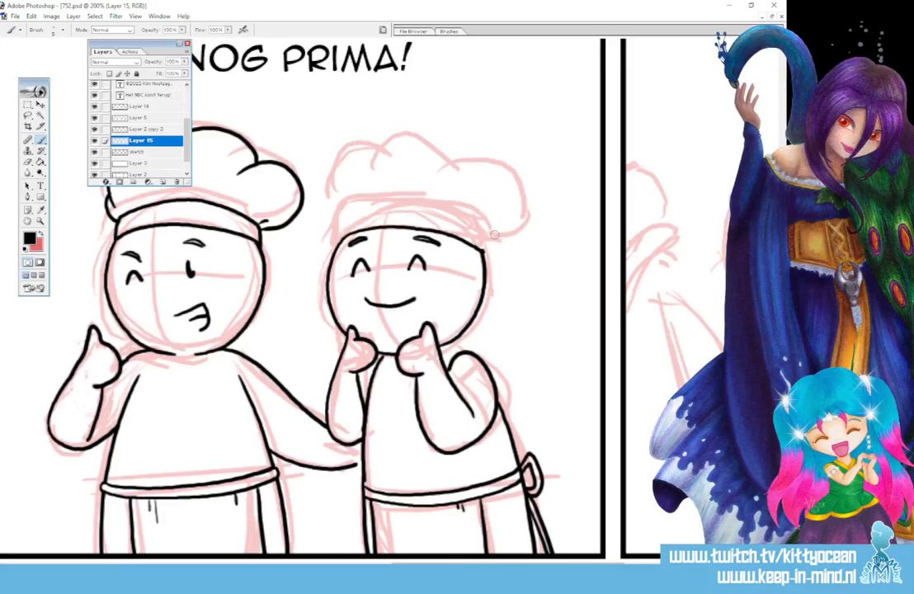
mouse_move(485, 262)
left_mouse_down()
mouse_move(482, 229)
mouse_move(413, 201)
mouse_move(350, 206)
mouse_move(341, 229)
left_mouse_up()
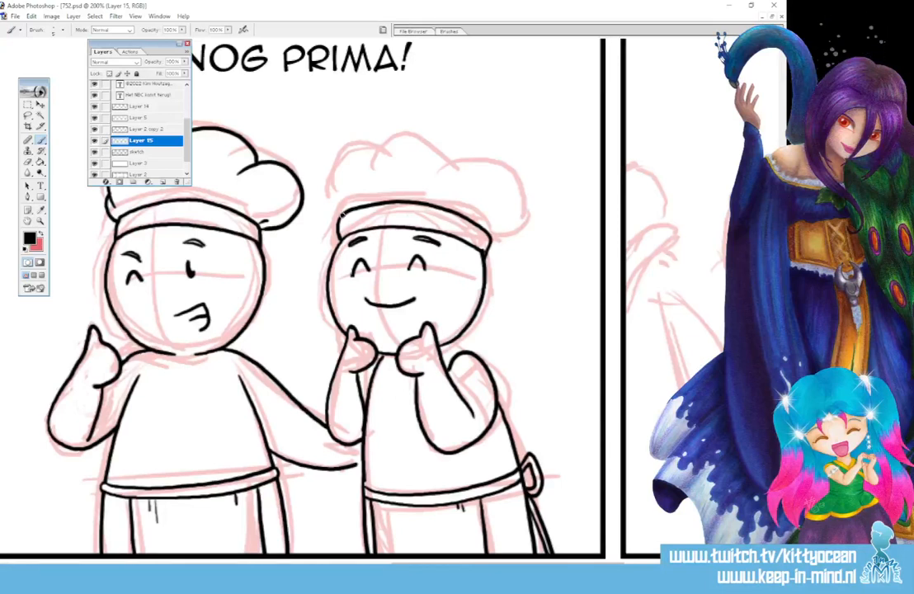
mouse_move(339, 216)
left_mouse_down()
mouse_move(377, 143)
mouse_move(426, 132)
mouse_move(457, 168)
mouse_move(476, 151)
mouse_move(525, 196)
mouse_move(514, 210)
mouse_move(518, 243)
left_mouse_up()
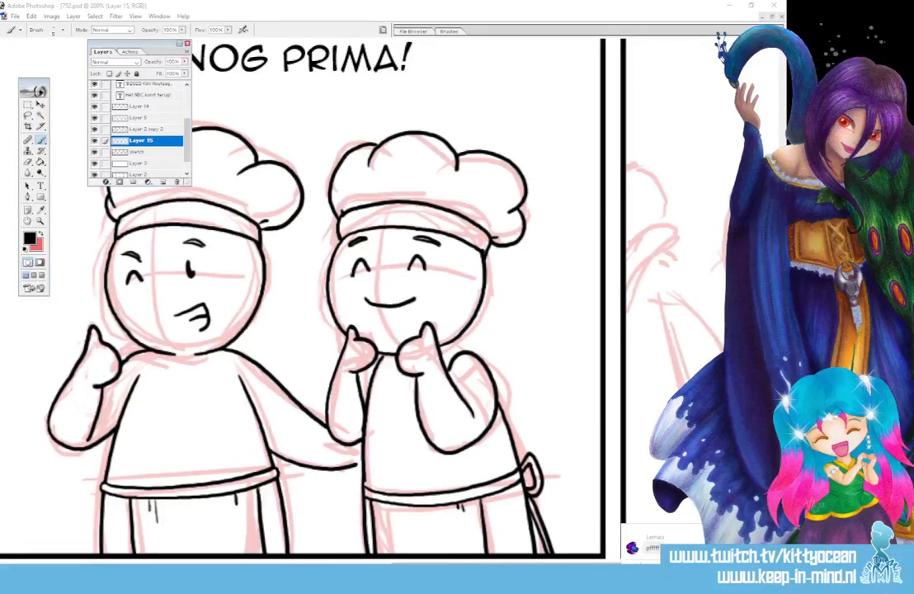
key("Return")
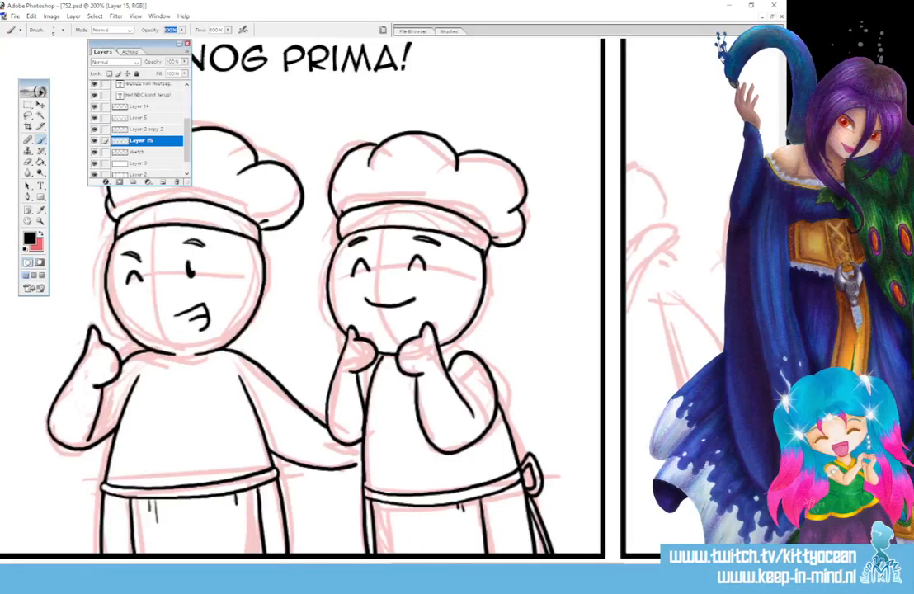
key("alt+Tab")
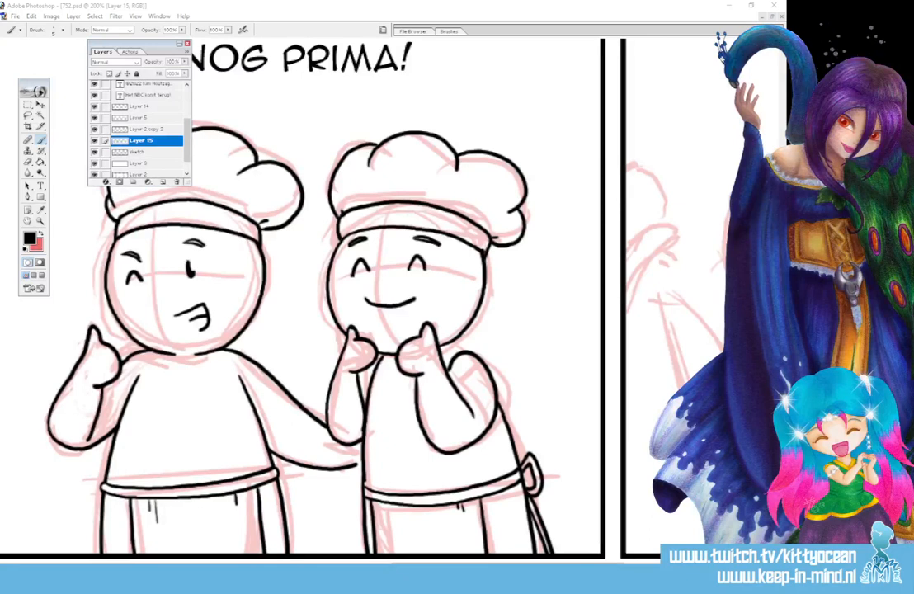
Bring the panel after "Nog prima!" into view and reactivate the Brush tool for inking.
left_click_drag(441, 563, 510, 564)
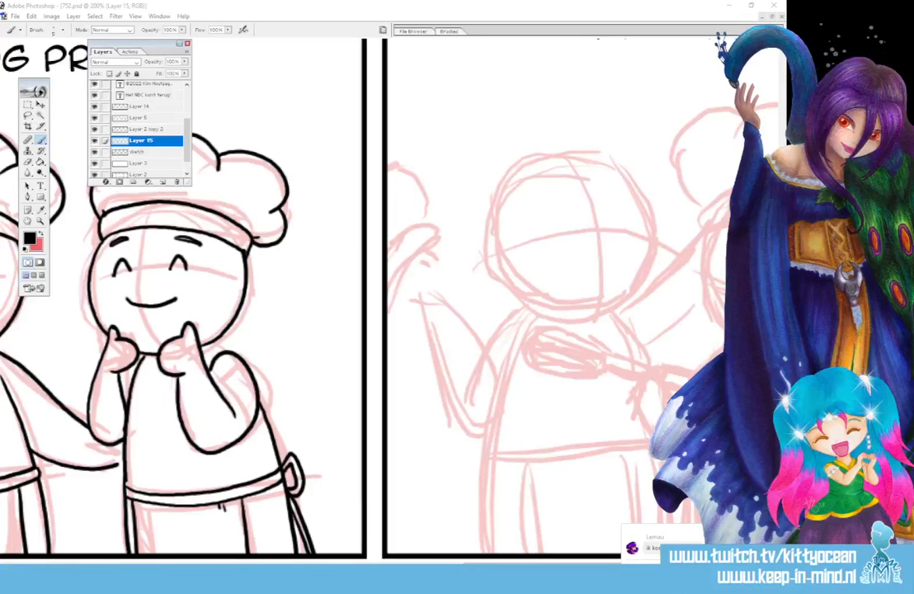
key("s")
key("f")
key("t")
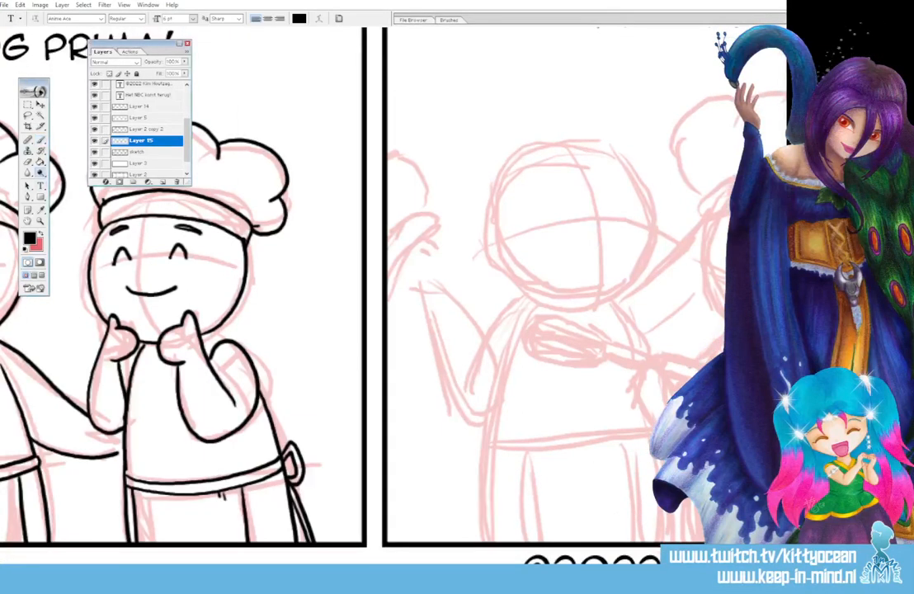
key("j")
key("e")
key("l")
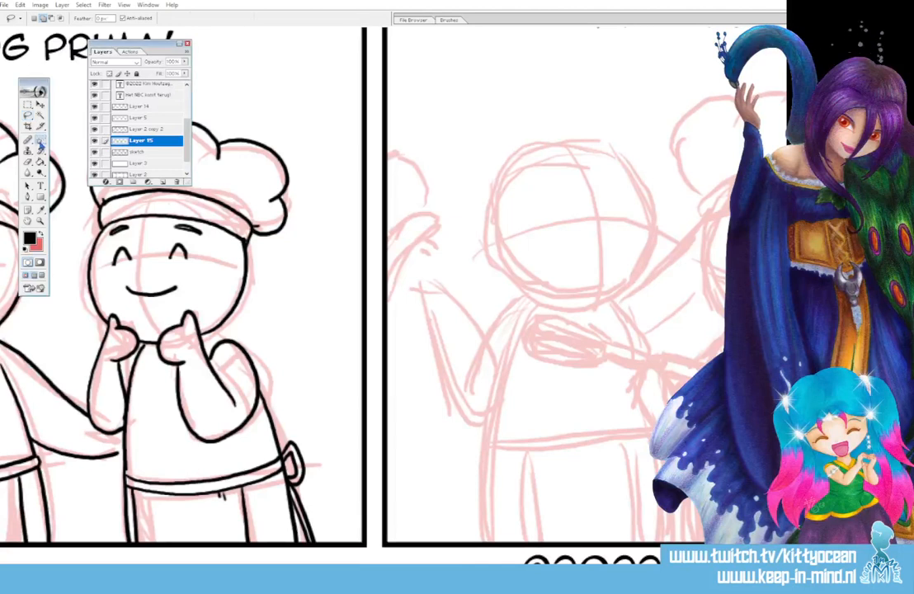
left_click(40, 140)
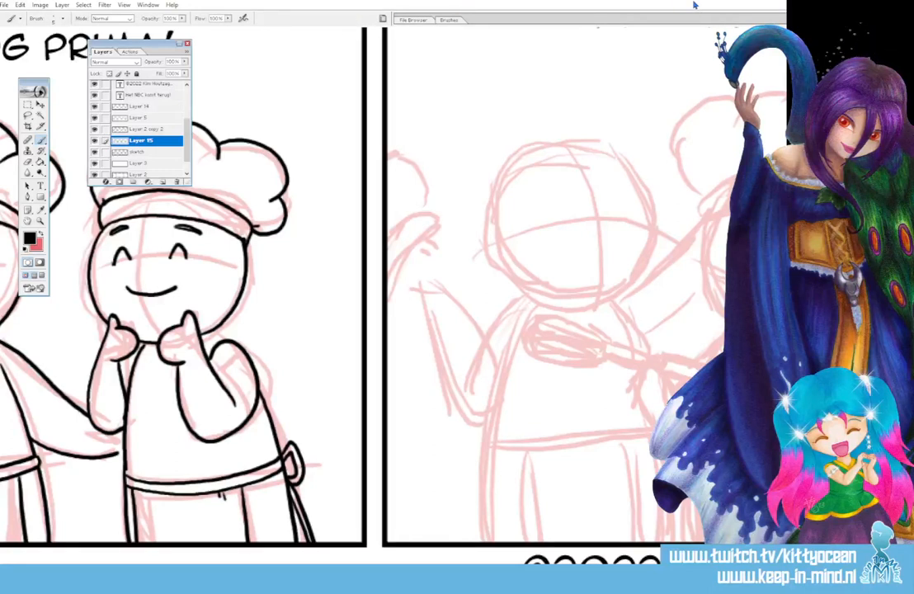
Close Photoshop and reopen the comic file 752 from the "Jaar 15 - 2022 - 2023 - 729 - 780" folder.
left_click(187, 568)
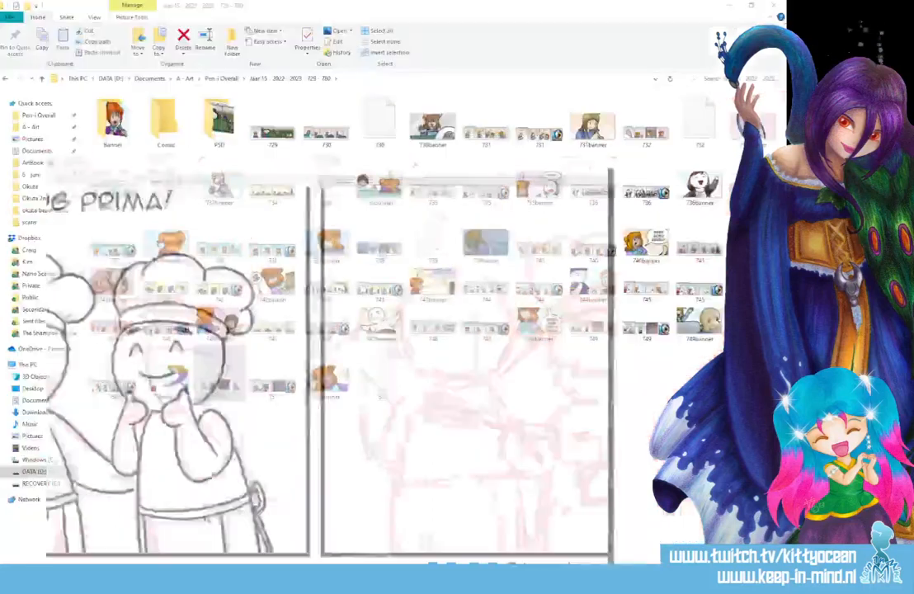
left_click(186, 568)
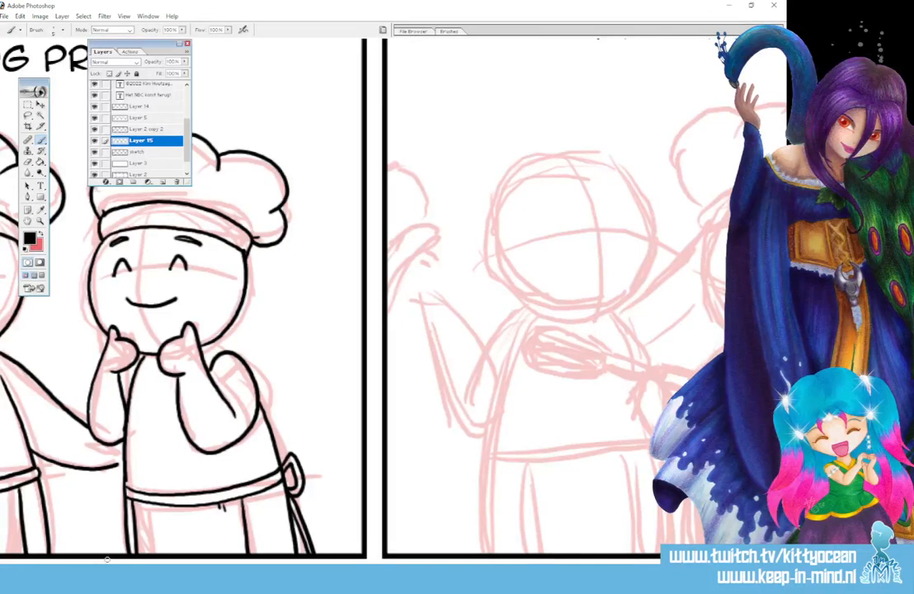
left_click(147, 16)
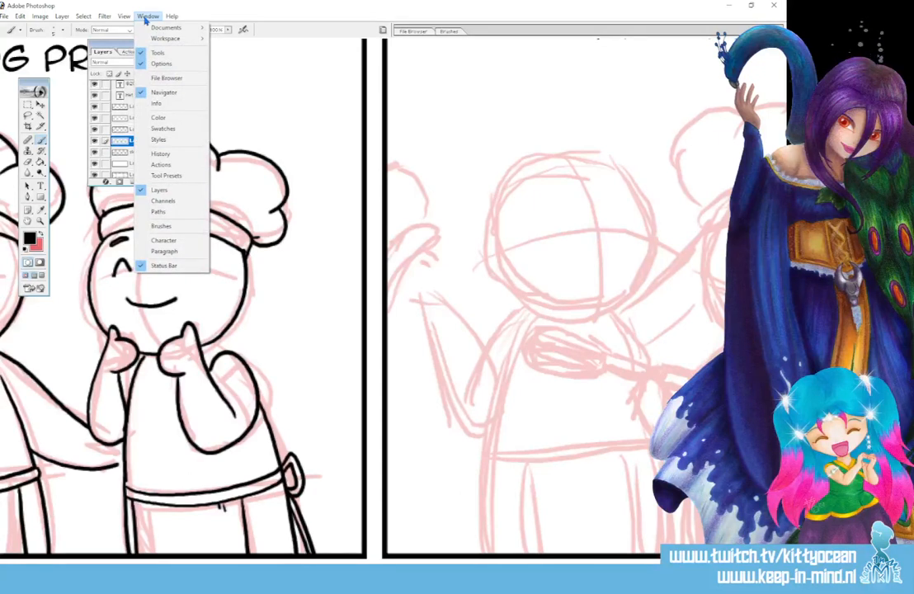
left_click(218, 14)
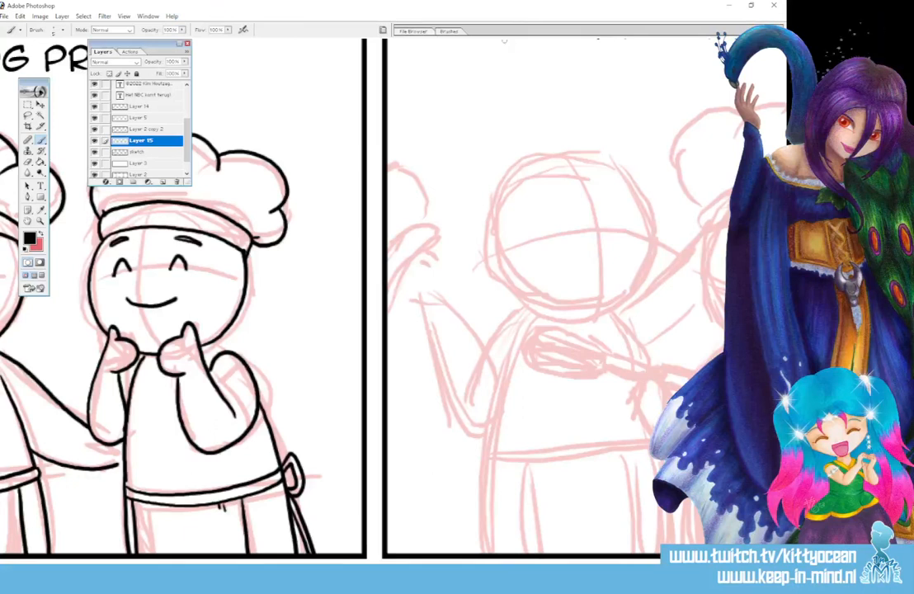
left_click(774, 5)
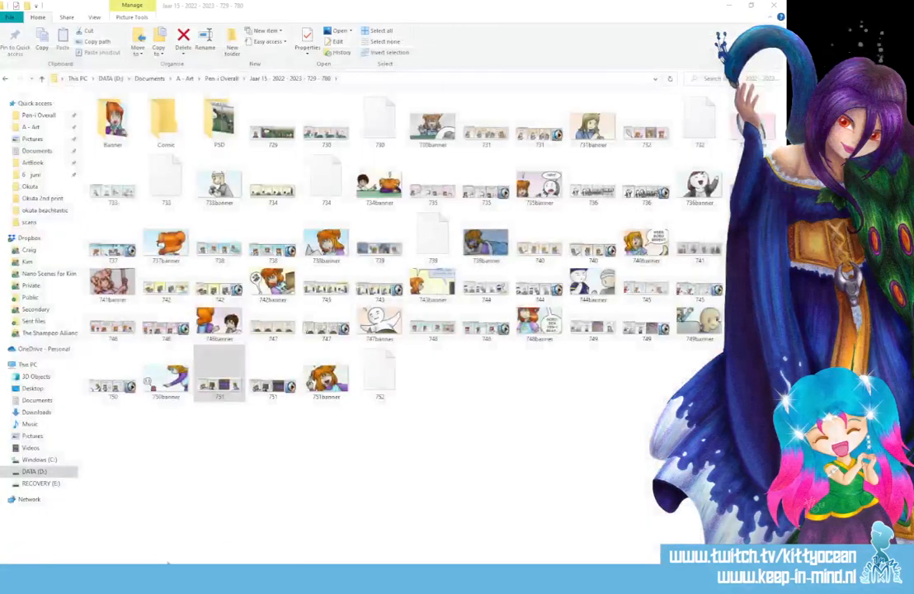
left_click(385, 382)
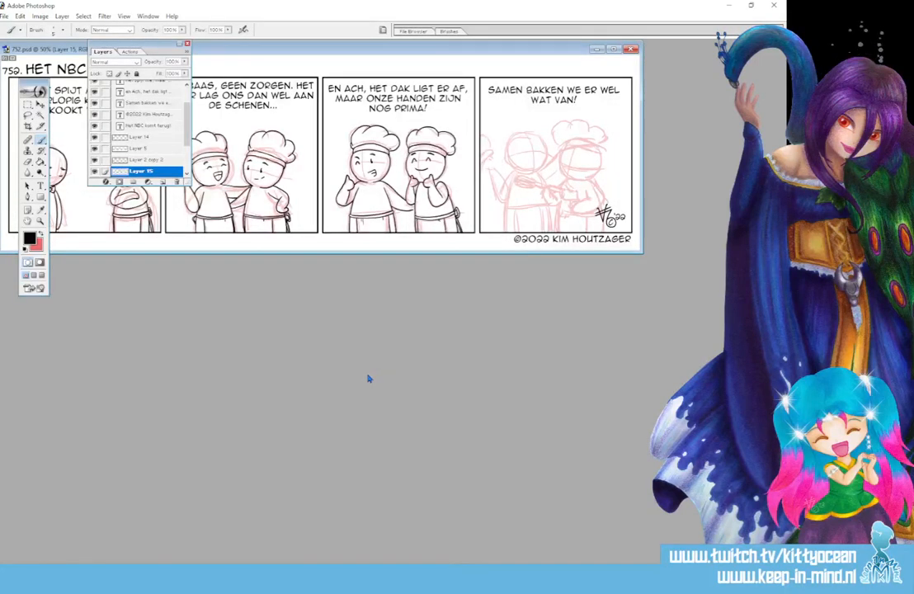
Ink the round head outline of the left chef in the last panel, "Samen bakken we er wel wat van!", at 400% zoom.
key("ctrl+plus")
key("ctrl+plus")
key("ctrl+plus")
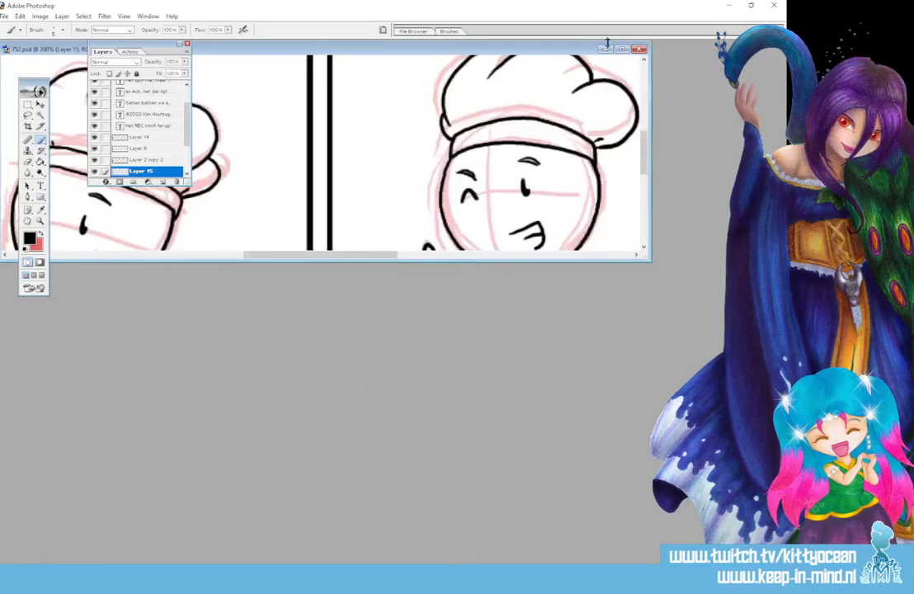
left_click(622, 49)
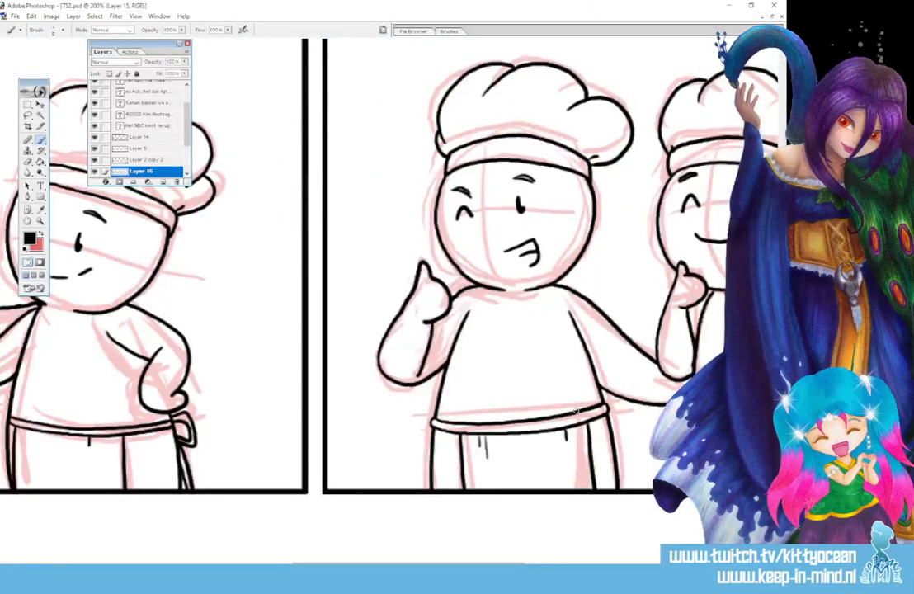
key("ctrl+plus")
key("ctrl+plus")
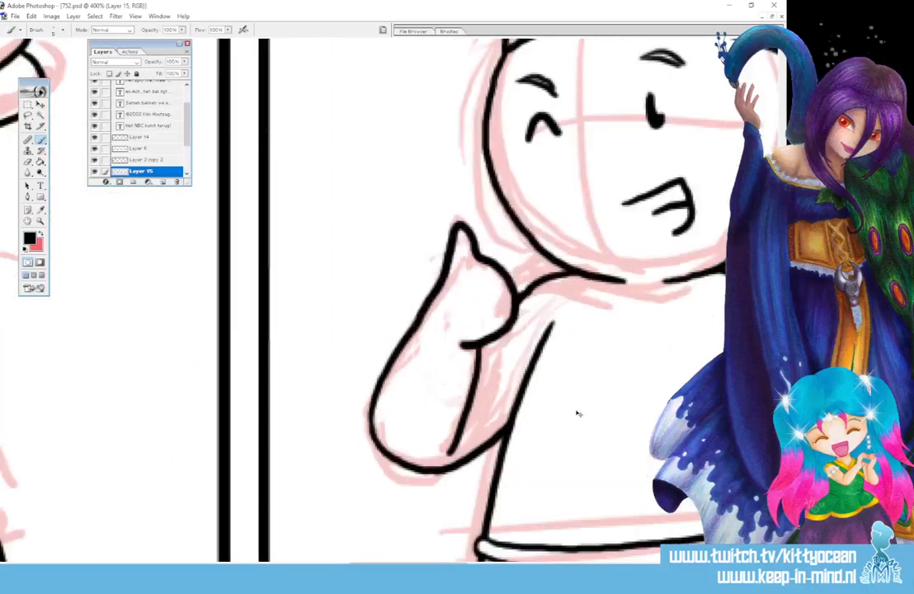
left_click_drag(431, 564, 639, 564)
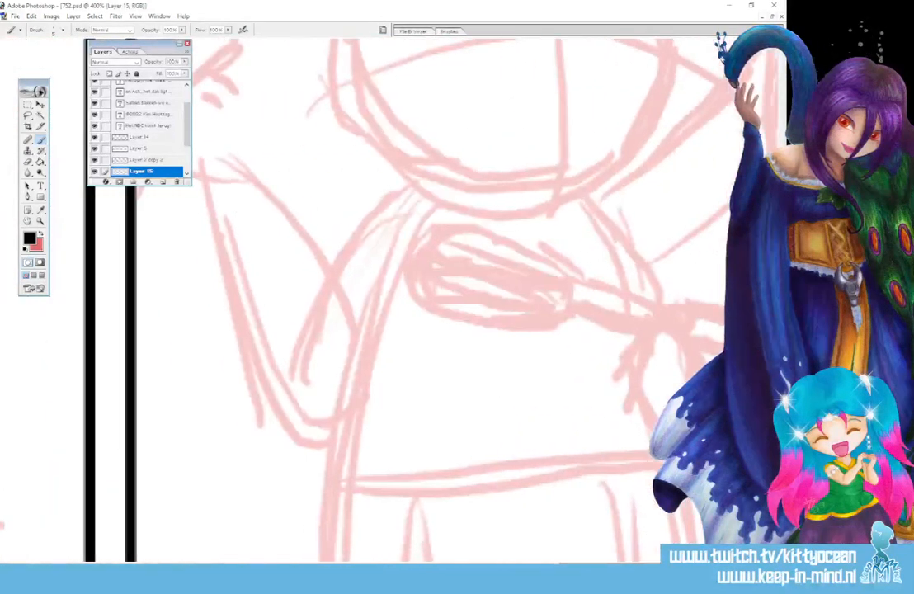
scroll(577, 478, "up", 5)
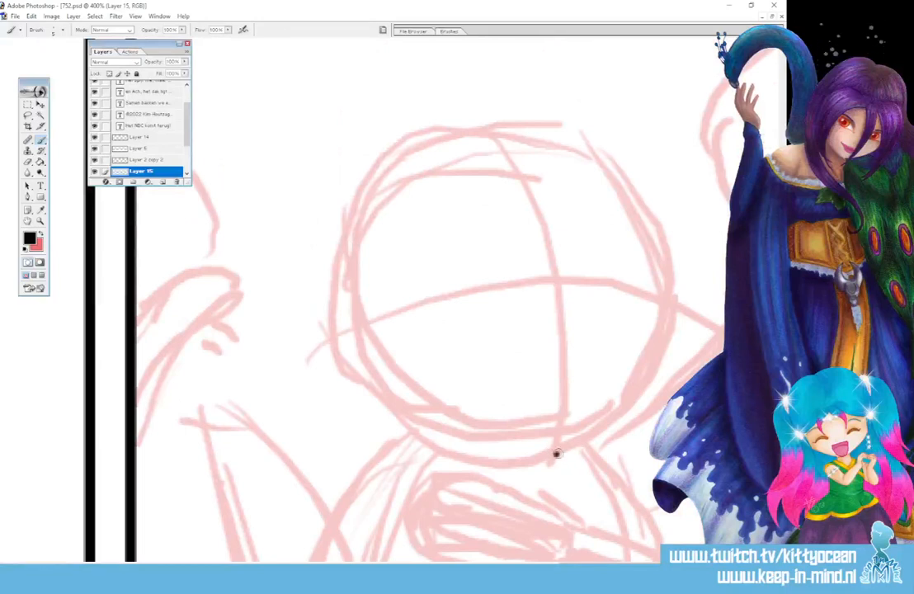
mouse_move(552, 453)
left_mouse_down()
mouse_move(593, 443)
mouse_move(658, 364)
mouse_move(671, 316)
mouse_move(667, 255)
mouse_move(646, 207)
mouse_move(598, 158)
mouse_move(522, 132)
mouse_move(443, 144)
mouse_move(371, 200)
mouse_move(336, 286)
mouse_move(334, 362)
mouse_move(373, 423)
mouse_move(473, 459)
mouse_move(391, 415)
mouse_move(354, 338)
mouse_move(353, 246)
mouse_move(409, 171)
mouse_move(515, 136)
mouse_move(613, 168)
mouse_move(653, 229)
mouse_move(653, 318)
mouse_move(628, 388)
mouse_move(559, 452)
left_mouse_up()
key("ctrl+z")
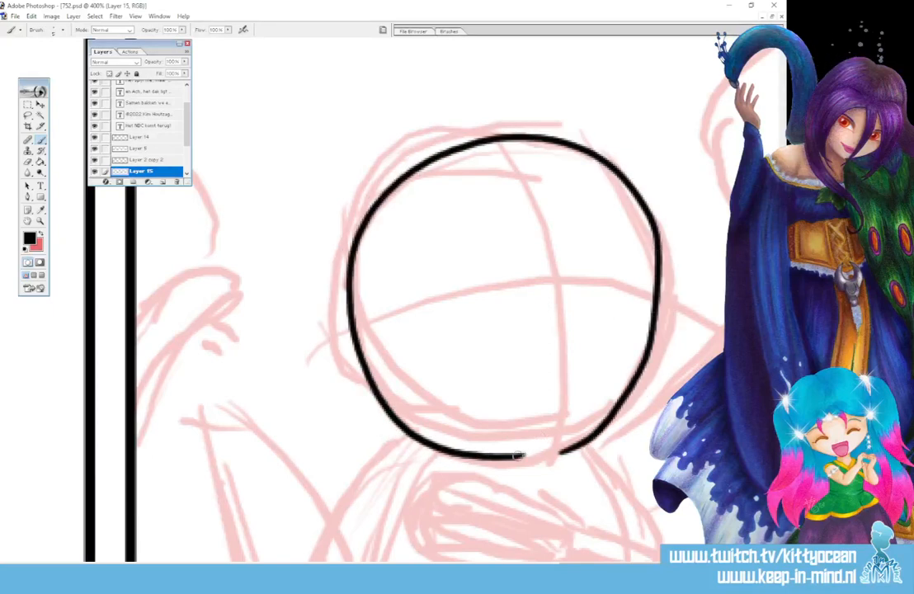
Ink the left chef's arched closed eyes and wide open laughing mouth with a curved tongue line inside.
left_click_drag(458, 299, 493, 291)
mouse_move(587, 285)
left_mouse_down()
mouse_move(598, 254)
mouse_move(616, 287)
left_mouse_up()
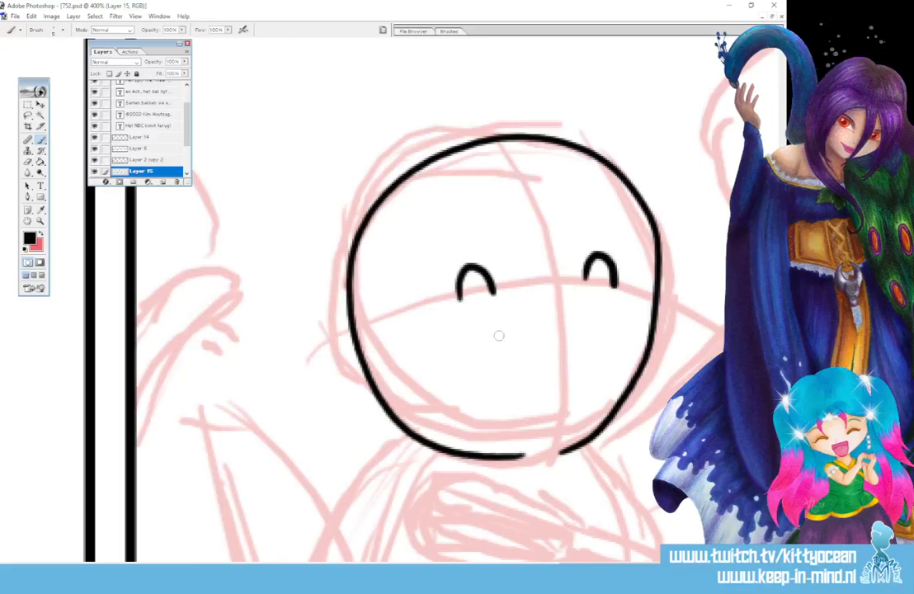
left_click_drag(495, 335, 587, 321)
mouse_move(495, 336)
left_mouse_down()
mouse_move(505, 387)
mouse_move(562, 398)
mouse_move(593, 324)
left_mouse_up()
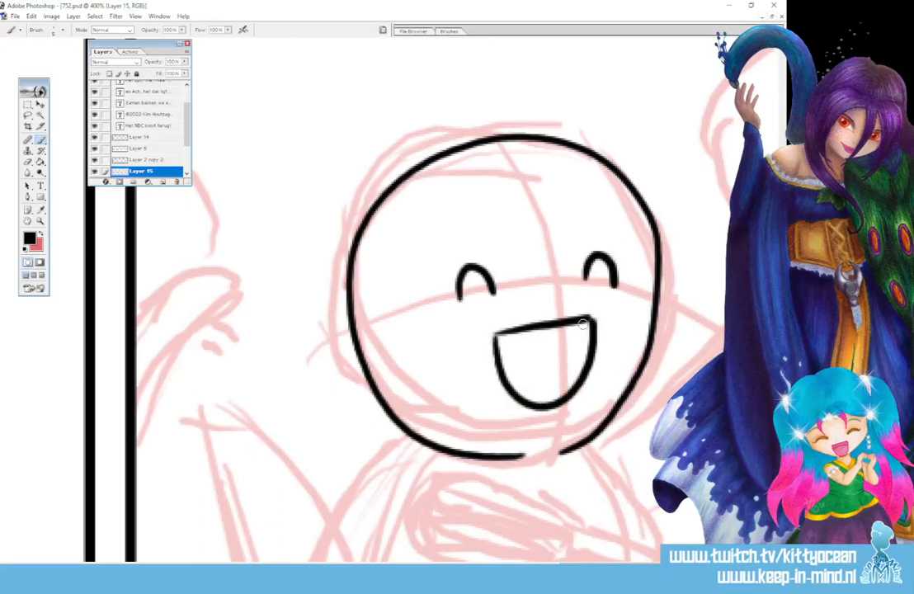
left_click_drag(505, 364, 593, 341)
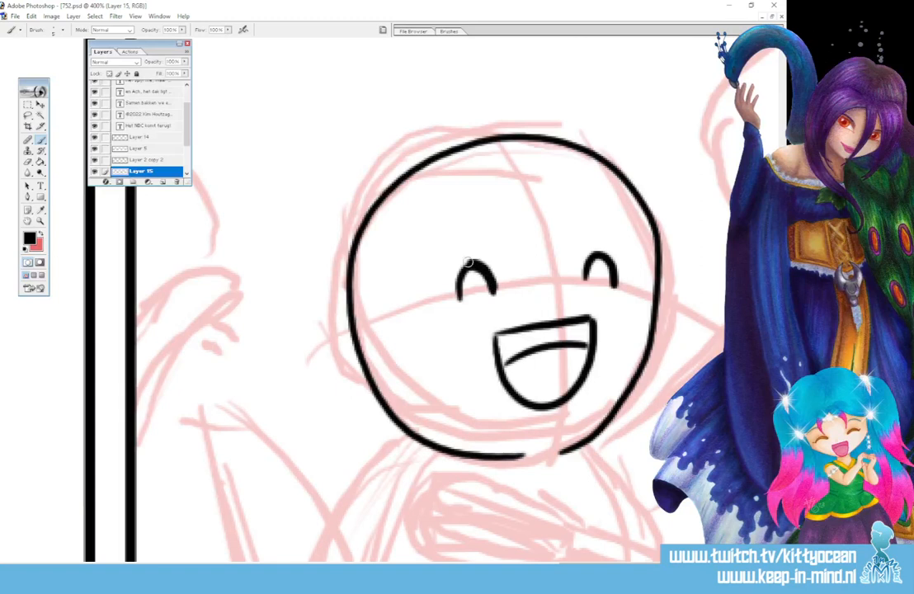
left_click_drag(467, 262, 456, 298)
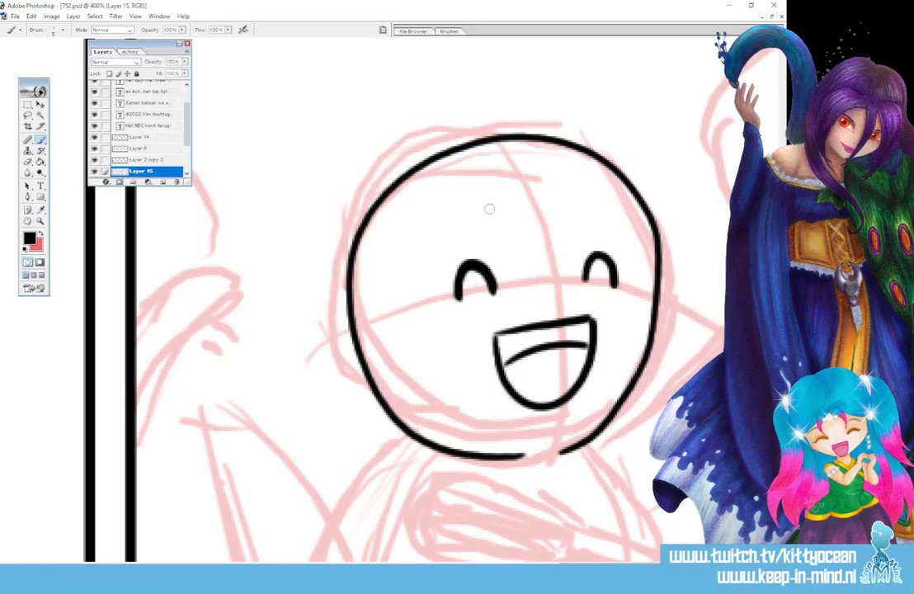
Ink the left chef's thick raised eyebrows and redraw the eye on the left side of the face as a thinner arch.
left_click_drag(429, 256, 480, 220)
left_click_drag(585, 216, 625, 228)
mouse_move(480, 219)
left_mouse_down()
mouse_move(473, 214)
mouse_move(429, 252)
left_mouse_up()
left_click_drag(585, 216, 621, 229)
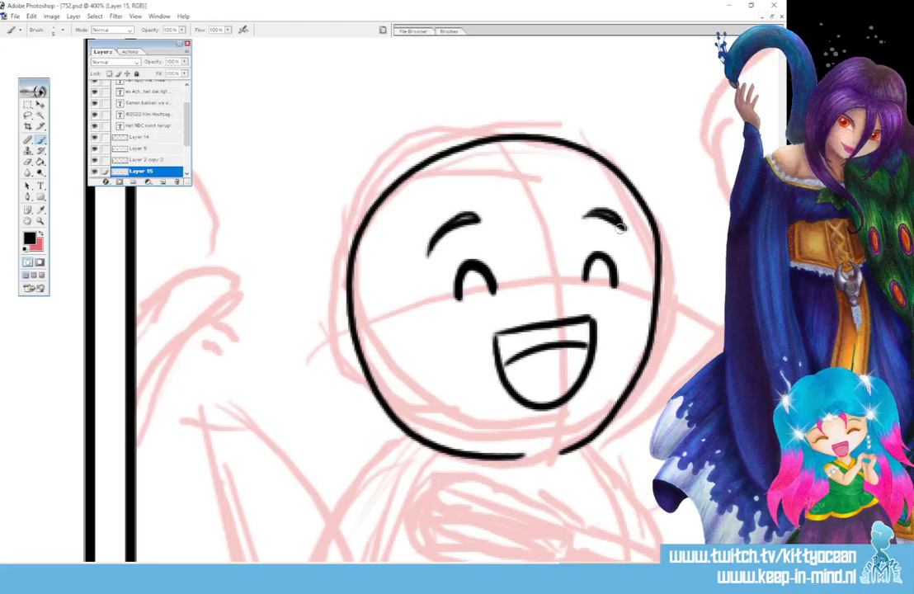
mouse_move(491, 263)
left_mouse_down()
mouse_move(454, 281)
mouse_move(502, 268)
mouse_move(460, 307)
mouse_move(463, 269)
mouse_move(479, 254)
mouse_move(493, 288)
left_mouse_up()
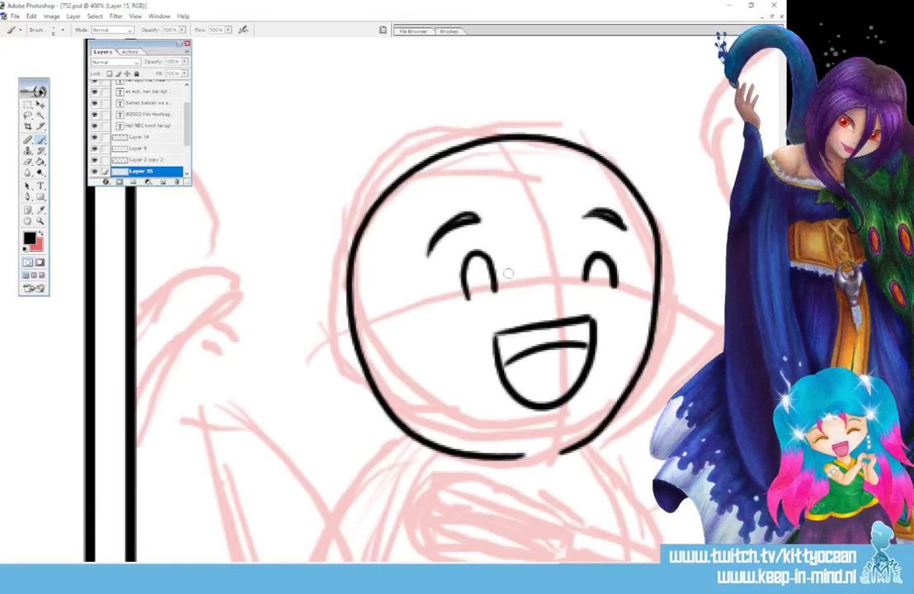
key("ctrl+z")
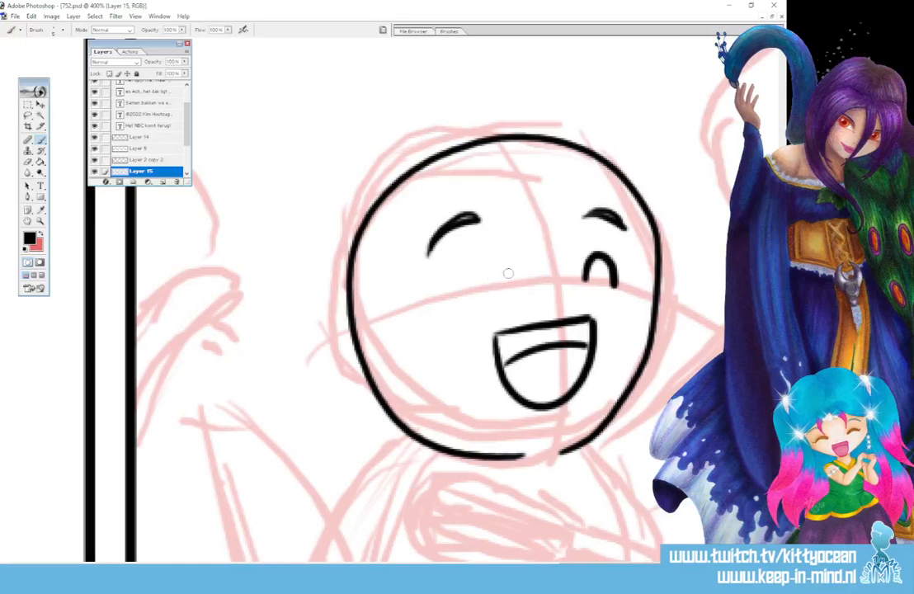
mouse_move(504, 285)
left_mouse_down()
mouse_move(503, 277)
mouse_move(470, 291)
left_mouse_up()
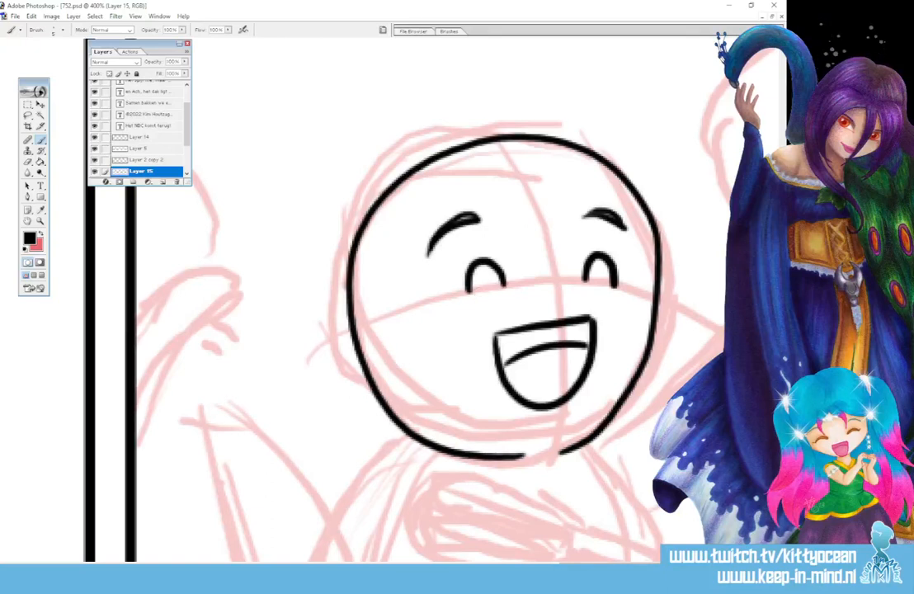
Ink the left chef's raised, bent arm, the shoulder curve and the adjoining torso side down to the panel border.
scroll(346, 372, "down", 5)
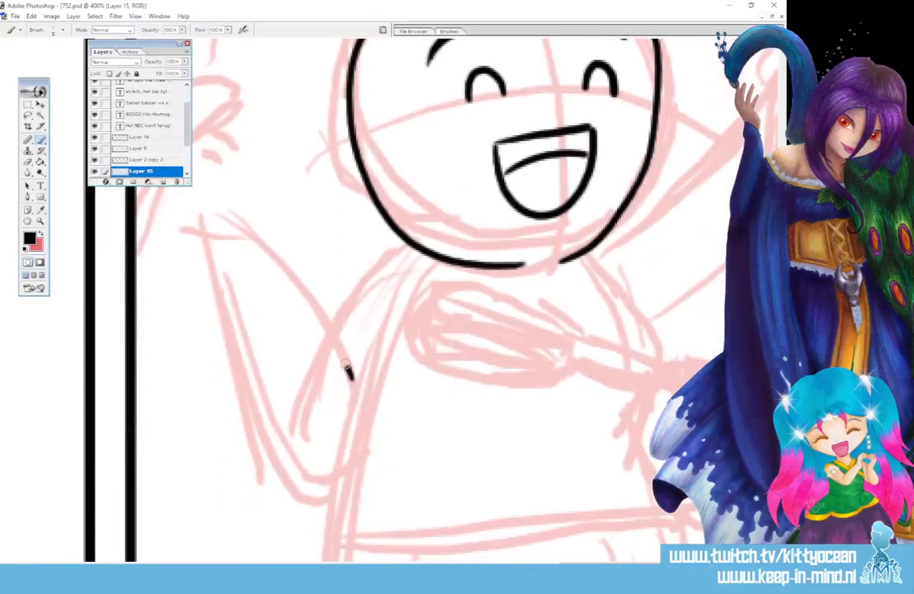
mouse_move(347, 369)
left_mouse_down()
mouse_move(211, 233)
mouse_move(190, 282)
mouse_move(294, 481)
mouse_move(330, 486)
left_mouse_up()
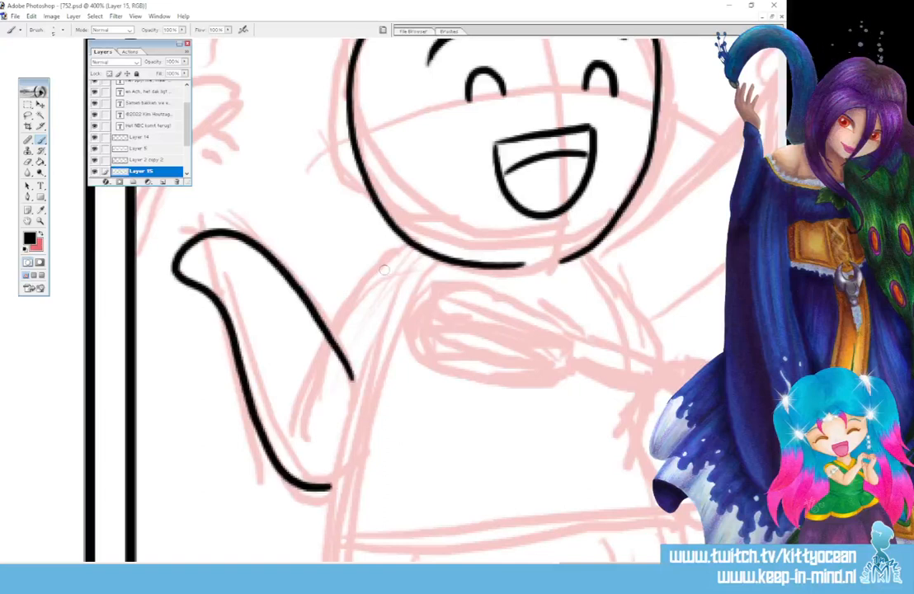
mouse_move(334, 341)
left_mouse_down()
mouse_move(396, 263)
mouse_move(416, 256)
mouse_move(343, 462)
mouse_move(335, 561)
left_mouse_up()
scroll(346, 413, "down", 6)
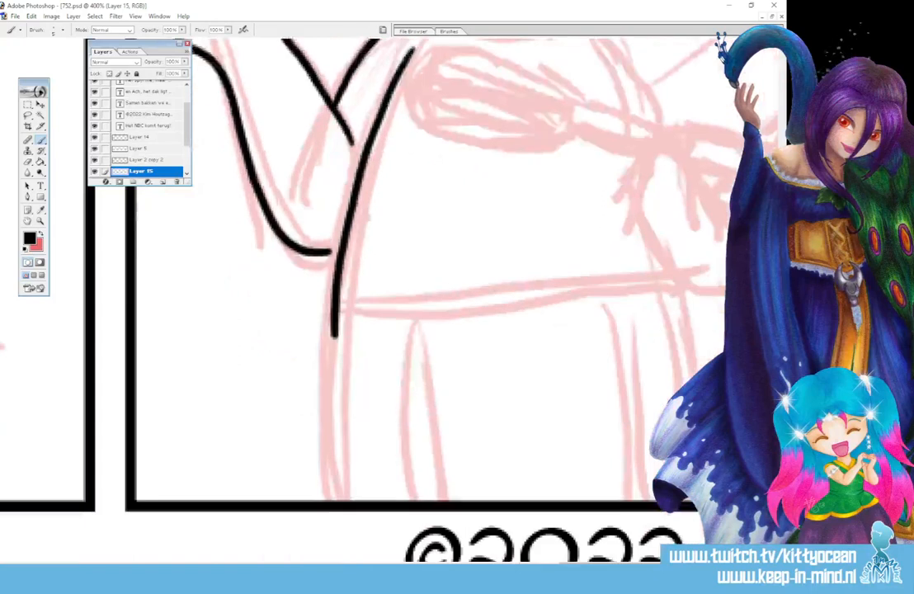
scroll(338, 317, "down", 1)
left_click_drag(335, 320, 348, 492)
left_click_drag(327, 241, 341, 236)
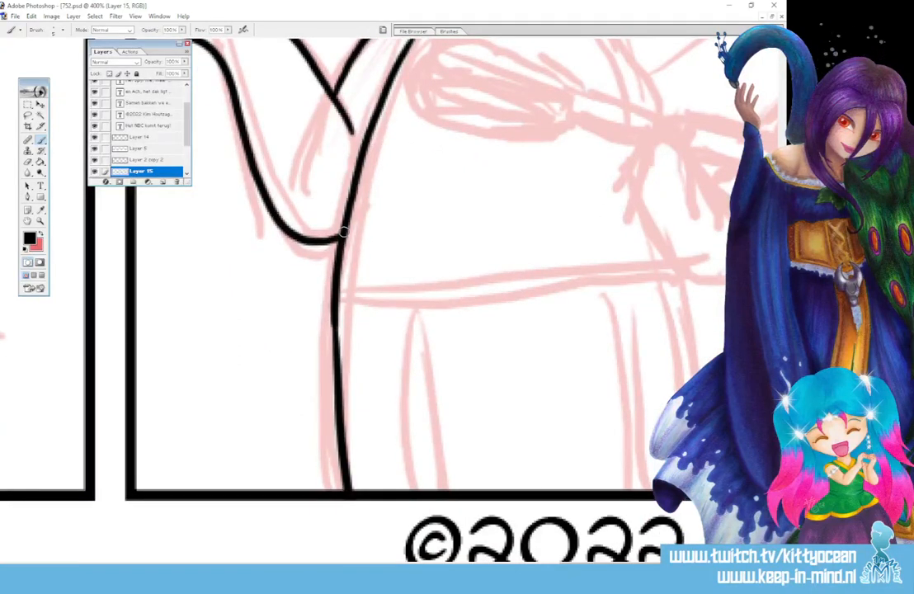
Ink the left chef's other hip line and apron, with a double curved waistband, two side edges and two short fold marks.
left_click_drag(684, 277, 703, 373)
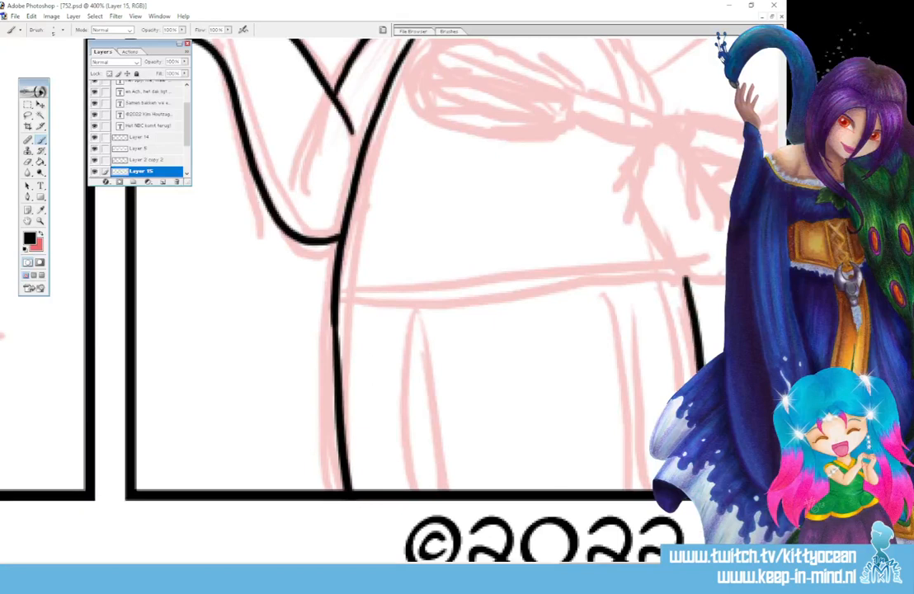
mouse_move(337, 291)
left_mouse_down()
mouse_move(515, 297)
mouse_move(678, 268)
left_mouse_up()
mouse_move(337, 300)
left_mouse_down()
mouse_move(529, 309)
mouse_move(684, 281)
left_mouse_up()
left_click_drag(415, 310, 402, 490)
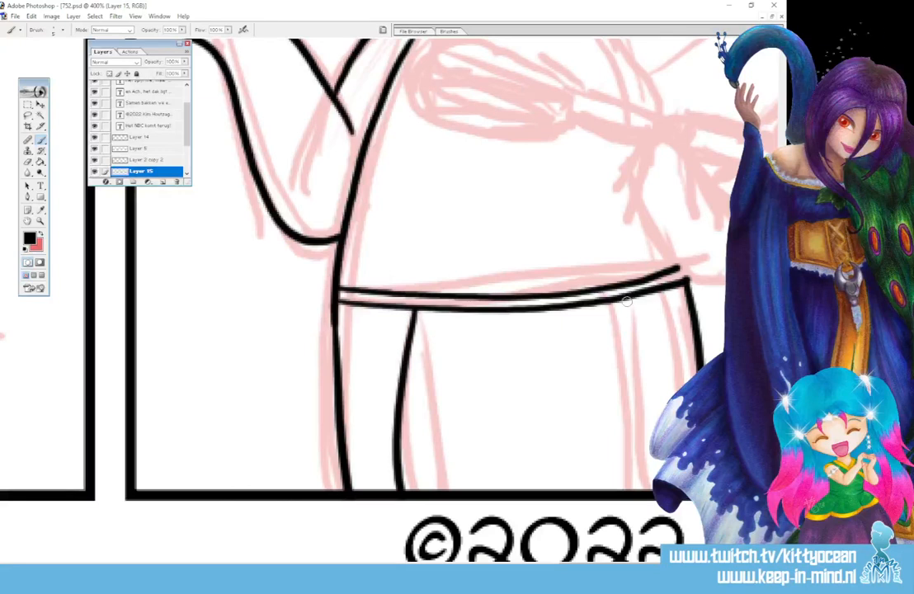
left_click_drag(633, 302, 652, 488)
left_click_drag(589, 309, 589, 333)
left_click_drag(612, 307, 613, 331)
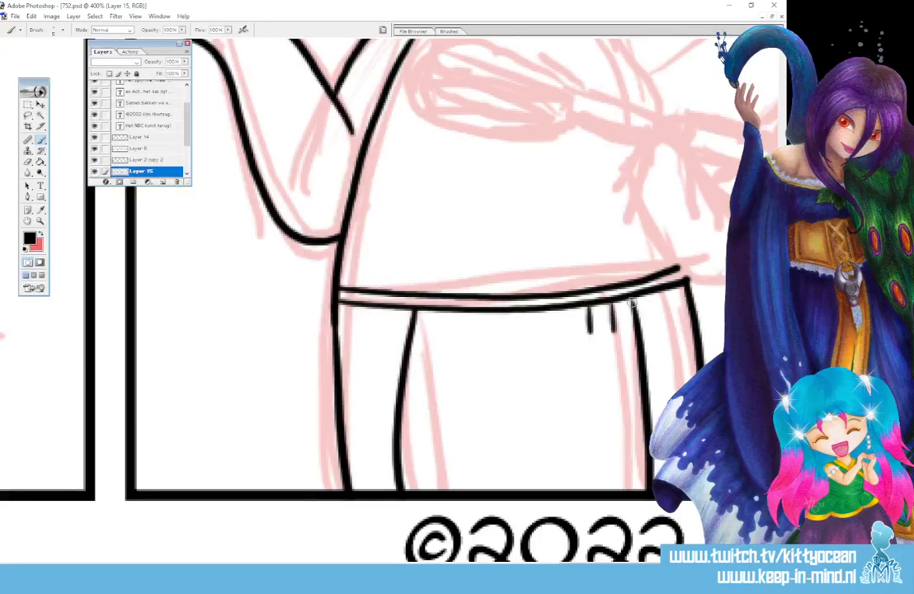
Ink the partly cropped figure at the last panel's left border, with its raised hand, rounded outline above and short marks beside it.
scroll(721, 264, "up", 10)
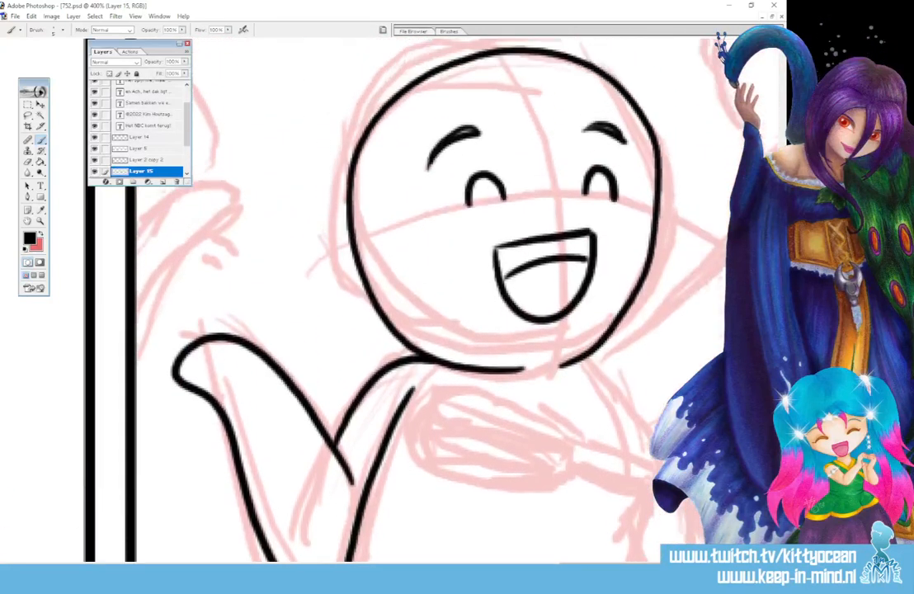
left_click_drag(572, 568, 530, 568)
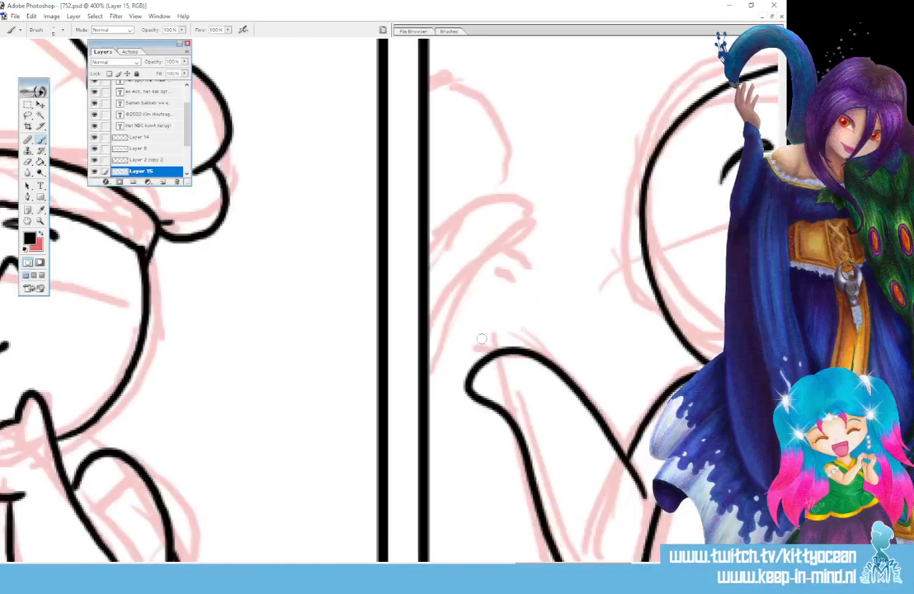
mouse_move(481, 338)
left_mouse_down()
mouse_move(456, 325)
mouse_move(453, 283)
mouse_move(524, 227)
mouse_move(513, 207)
mouse_move(424, 258)
left_mouse_up()
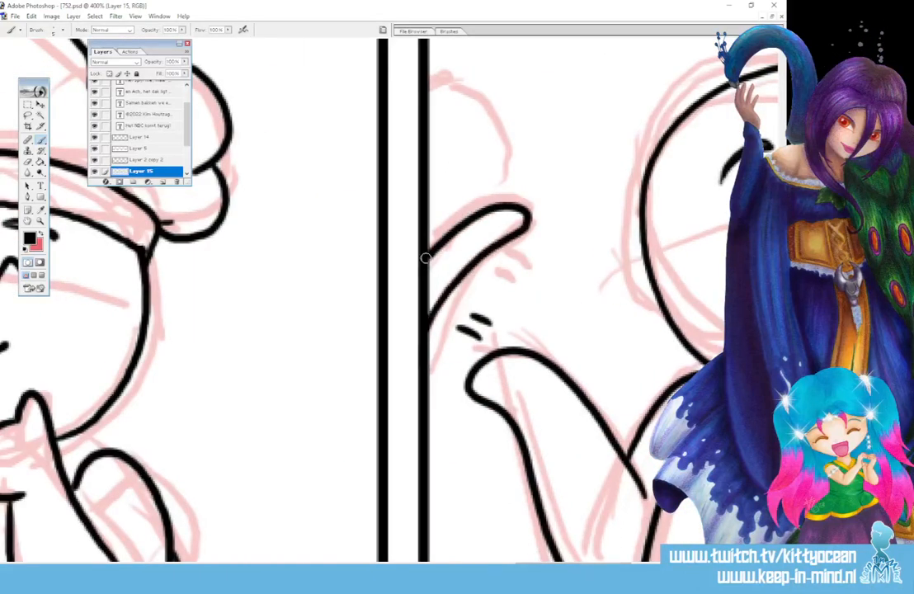
mouse_move(528, 221)
left_mouse_down()
mouse_move(525, 244)
mouse_move(487, 301)
left_mouse_up()
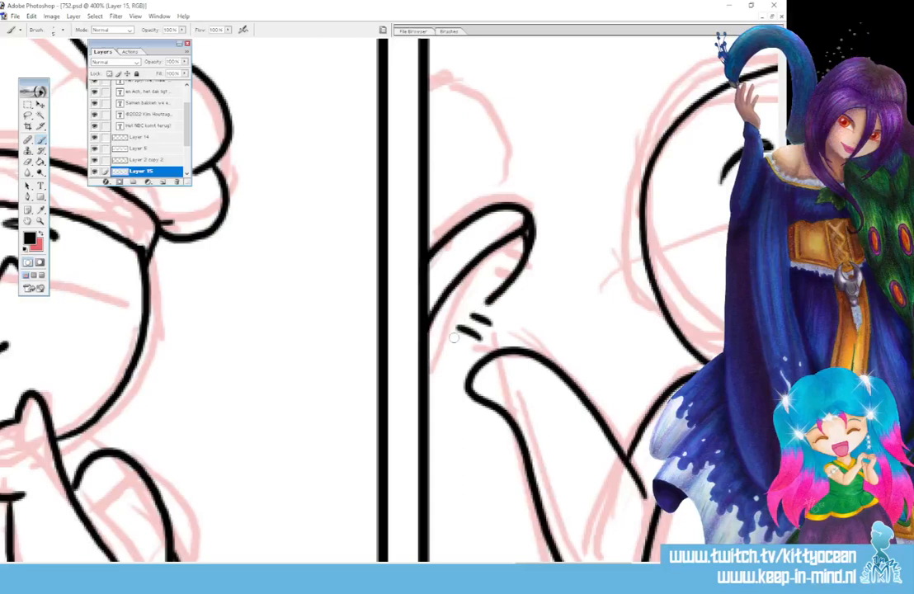
left_click_drag(458, 334, 428, 381)
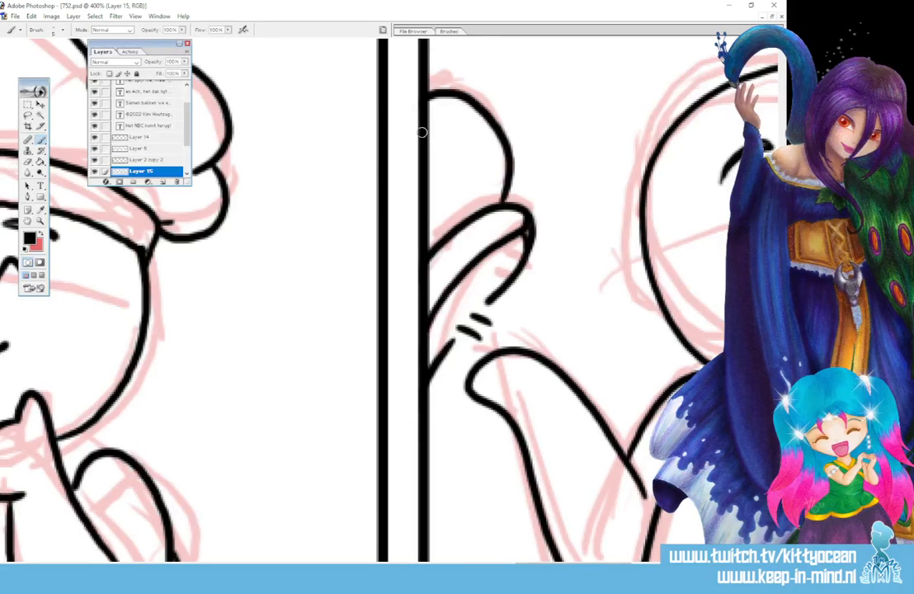
left_click_drag(429, 94, 476, 209)
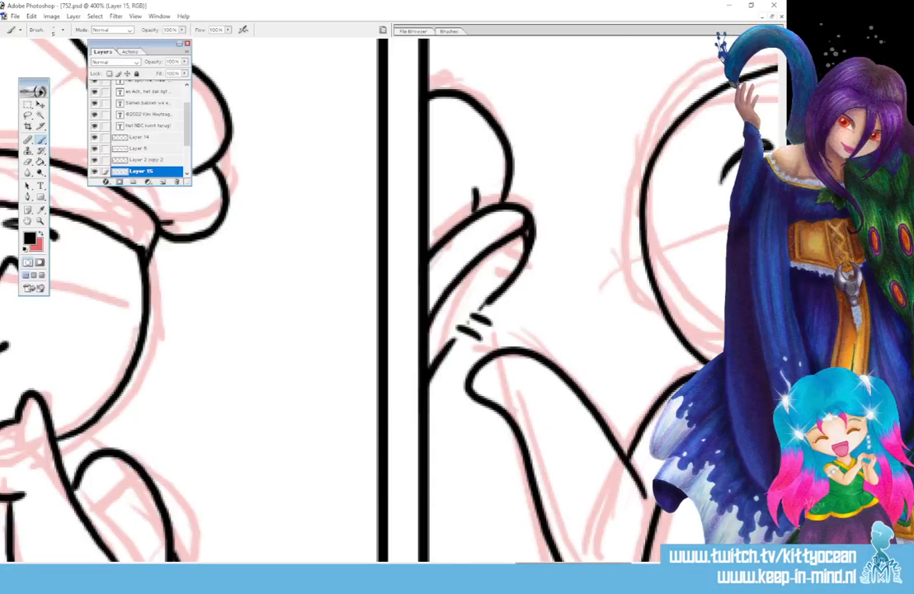
Ink the right chef's head outline and narrowed eyes with flat upper lids and round pupils in the last panel.
mouse_move(580, 566)
left_mouse_down()
mouse_move(698, 566)
mouse_move(679, 566)
left_mouse_up()
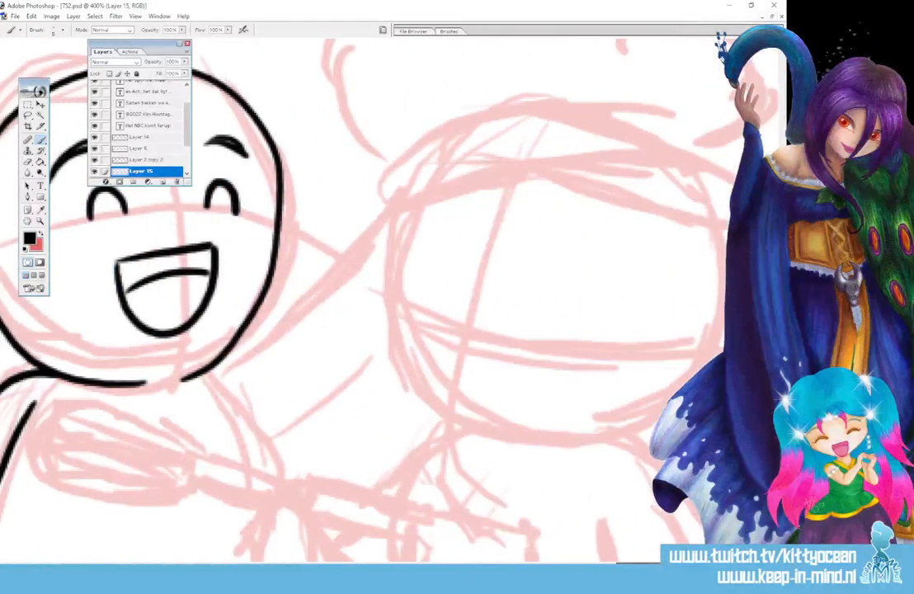
mouse_move(407, 213)
left_mouse_down()
mouse_move(388, 317)
mouse_move(406, 371)
mouse_move(443, 411)
mouse_move(538, 438)
mouse_move(602, 436)
mouse_move(654, 409)
mouse_move(692, 368)
mouse_move(715, 308)
mouse_move(718, 231)
left_mouse_up()
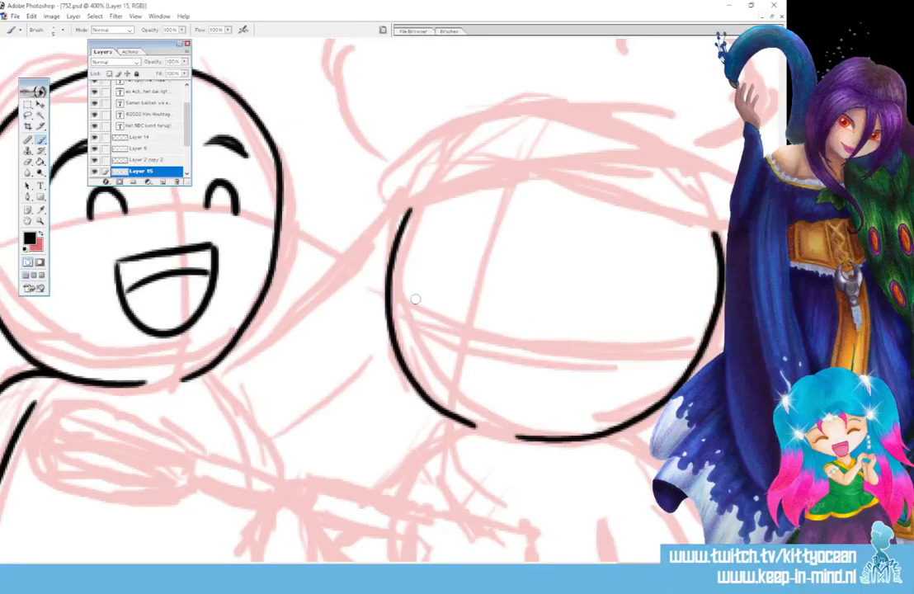
left_click_drag(437, 306, 451, 312)
left_click_drag(516, 324, 585, 328)
left_click_drag(423, 310, 429, 323)
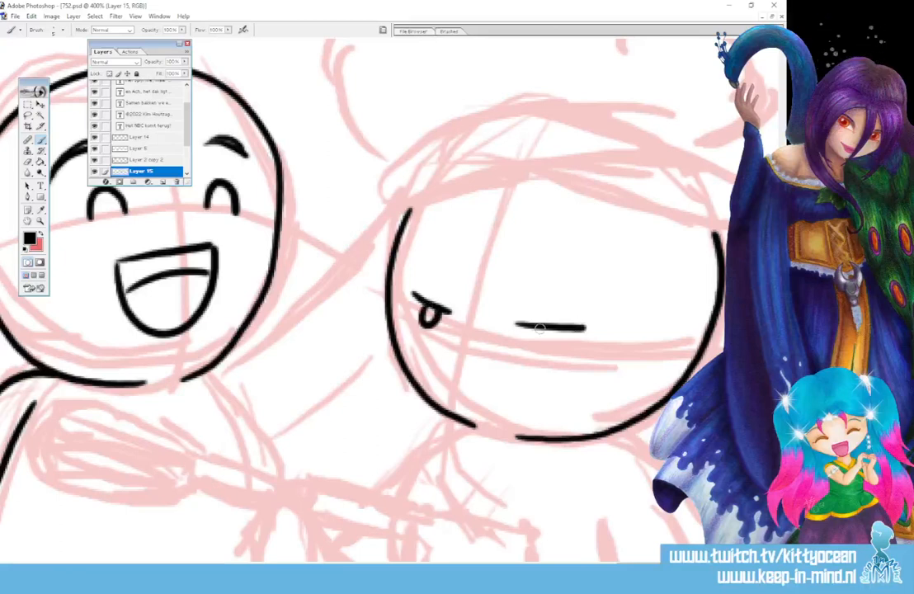
left_click_drag(524, 326, 544, 334)
left_click_drag(424, 316, 434, 321)
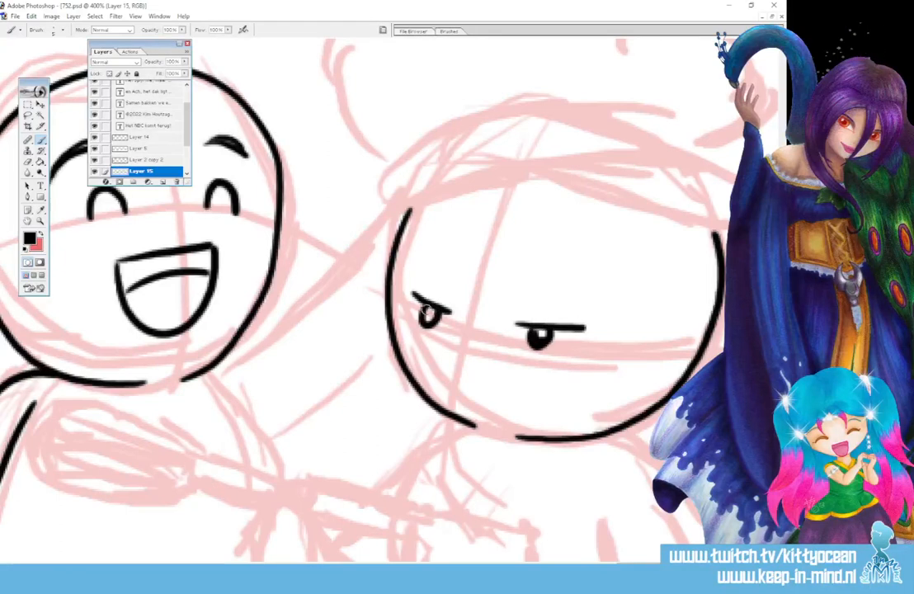
Ink the right chef's two thick eyebrows and a small smirking mouth made of two short strokes.
left_click_drag(527, 302, 582, 290)
left_click_drag(423, 270, 455, 288)
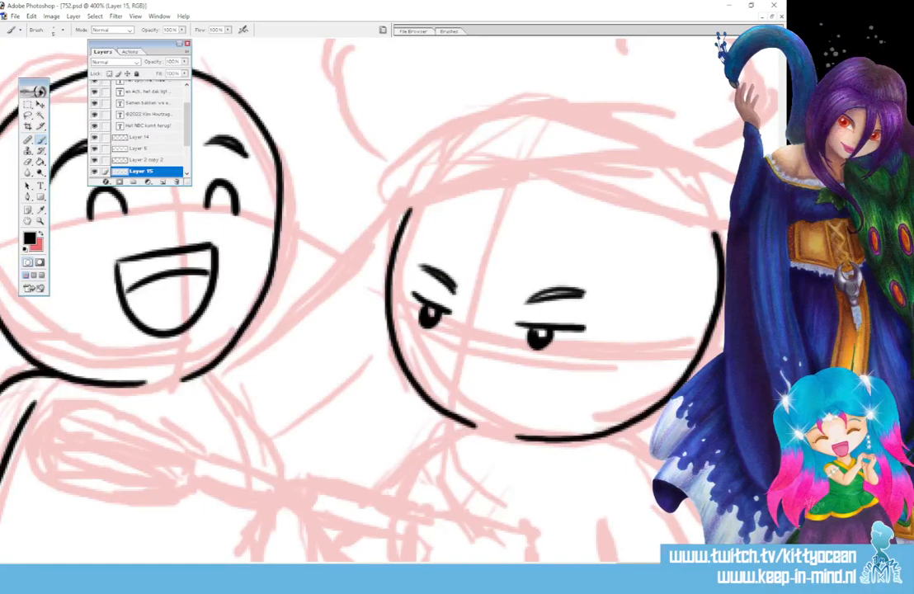
left_click_drag(499, 389, 583, 363)
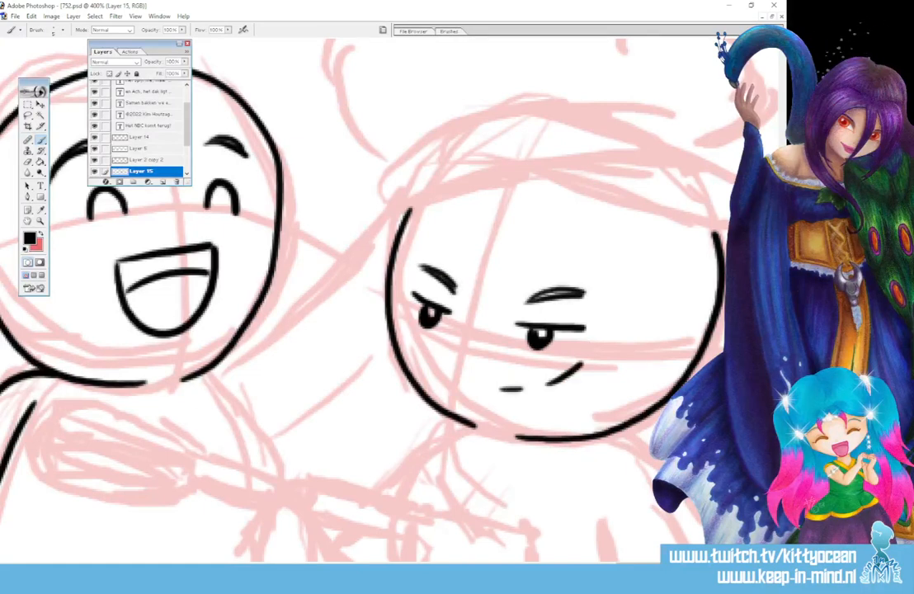
Ink the right chef's sloping shoulder and bent near arm, with its rounded hand and inner elbow line.
scroll(363, 297, "down", 5)
mouse_move(627, 198)
left_mouse_down()
mouse_move(709, 270)
mouse_move(722, 318)
left_mouse_up()
mouse_move(652, 456)
left_mouse_down()
mouse_move(546, 476)
mouse_move(486, 458)
mouse_move(491, 413)
mouse_move(627, 360)
left_mouse_up()
left_click_drag(600, 290, 614, 358)
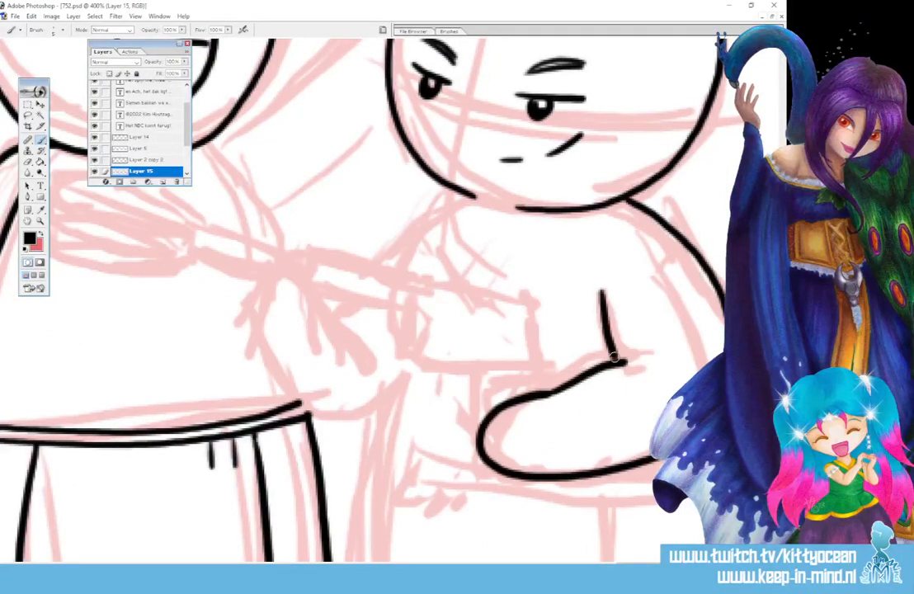
Ink the drill in the right chef's hand, with its grip, boxy body, front collar and narrow shaft.
mouse_move(489, 394)
left_mouse_down()
mouse_move(486, 420)
mouse_move(505, 370)
mouse_move(539, 391)
left_mouse_up()
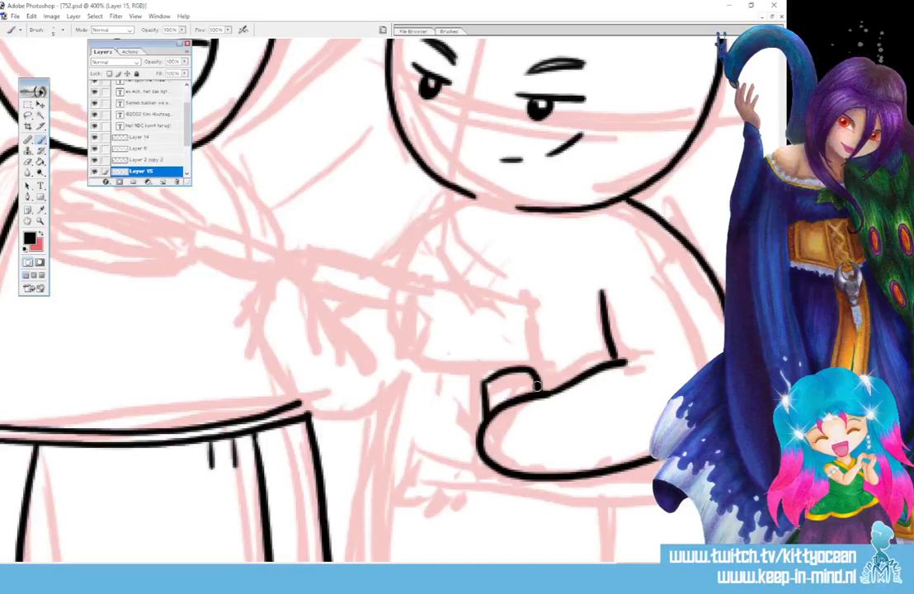
mouse_move(537, 381)
left_mouse_down()
mouse_move(533, 305)
mouse_move(436, 281)
mouse_move(417, 334)
mouse_move(436, 357)
mouse_move(486, 381)
left_mouse_up()
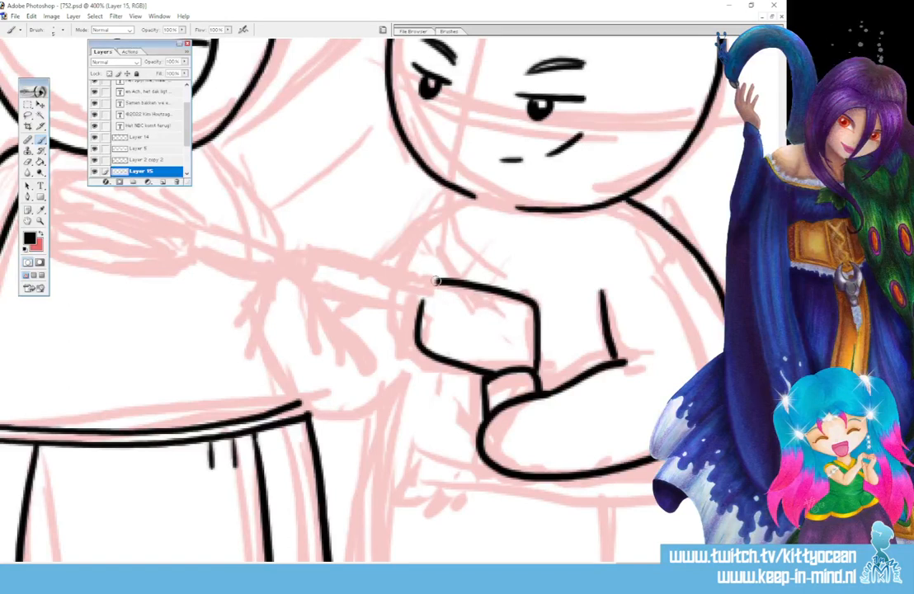
mouse_move(434, 283)
left_mouse_down()
mouse_move(409, 276)
mouse_move(413, 322)
left_mouse_up()
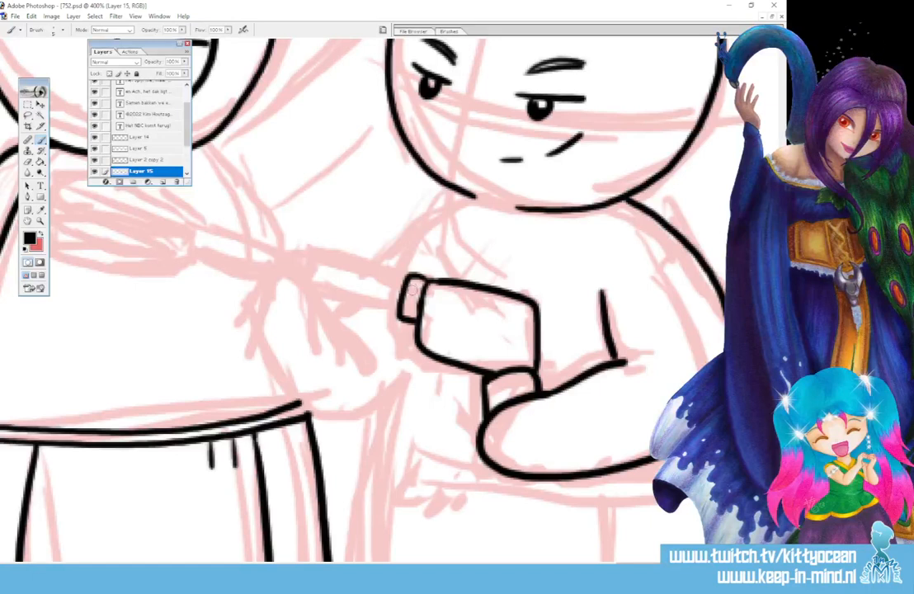
mouse_move(403, 282)
left_mouse_down()
mouse_move(329, 275)
mouse_move(327, 288)
mouse_move(383, 299)
left_mouse_up()
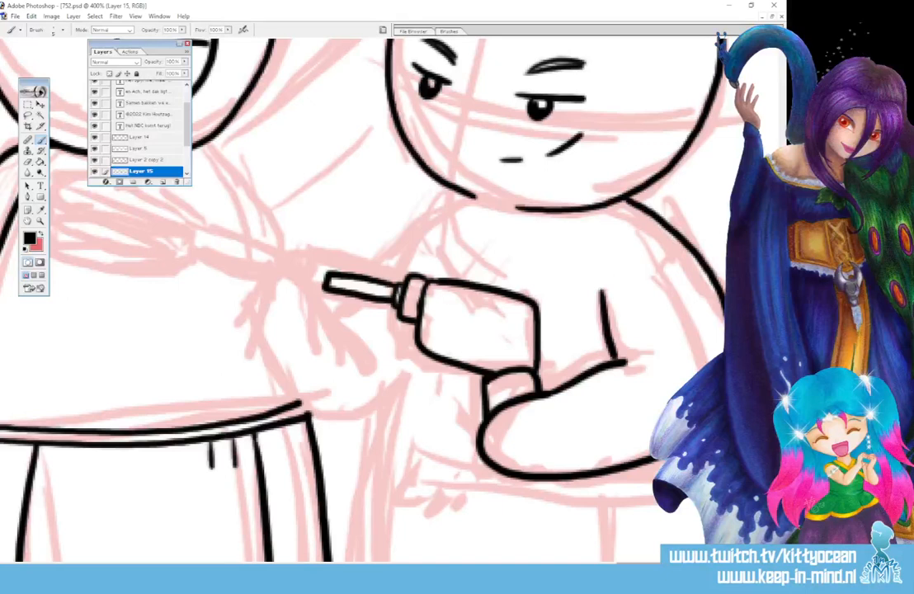
Ink the whisk in front of the left chef, with its thin handle, short end piece and outer wires.
left_click_drag(369, 504, 594, 508)
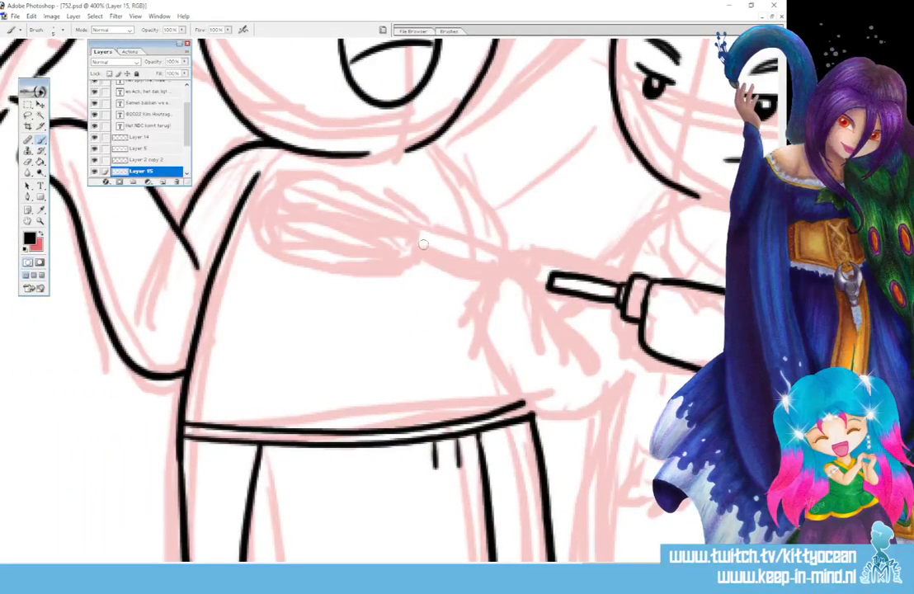
left_click_drag(426, 245, 511, 269)
mouse_move(430, 260)
left_mouse_down()
mouse_move(526, 273)
mouse_move(523, 280)
mouse_move(427, 247)
mouse_move(419, 252)
mouse_move(425, 259)
mouse_move(421, 233)
mouse_move(350, 195)
mouse_move(292, 184)
mouse_move(272, 192)
mouse_move(363, 204)
mouse_move(418, 246)
mouse_move(274, 213)
mouse_move(269, 219)
mouse_move(419, 256)
mouse_move(386, 261)
mouse_move(269, 243)
mouse_move(279, 256)
mouse_move(418, 260)
left_mouse_up()
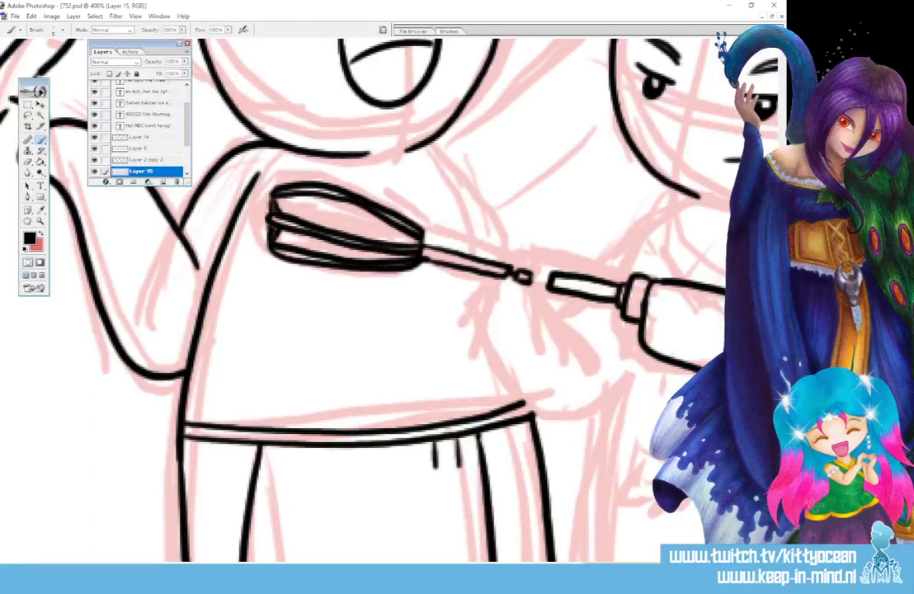
left_click_drag(275, 214, 419, 233)
left_click_drag(258, 184, 371, 213)
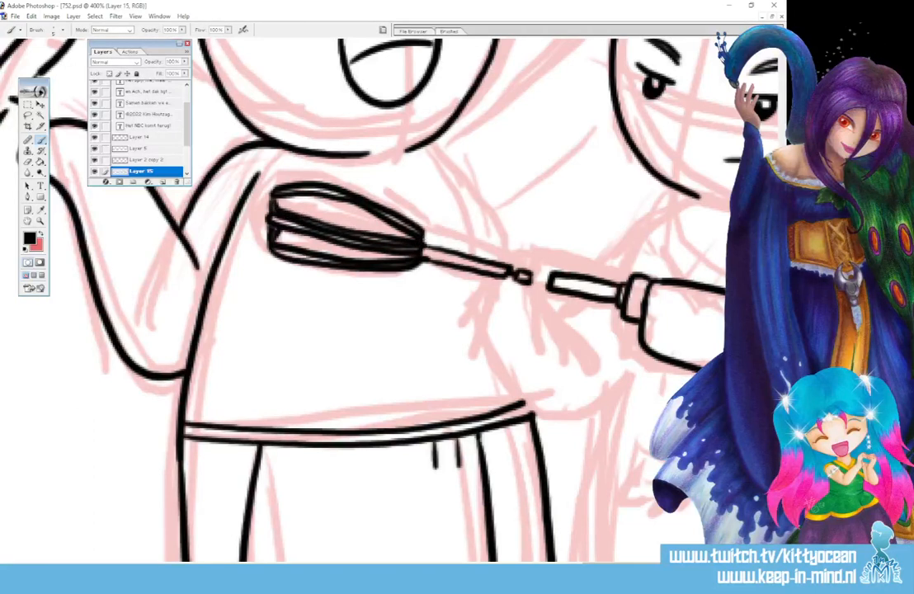
key("ctrl+z")
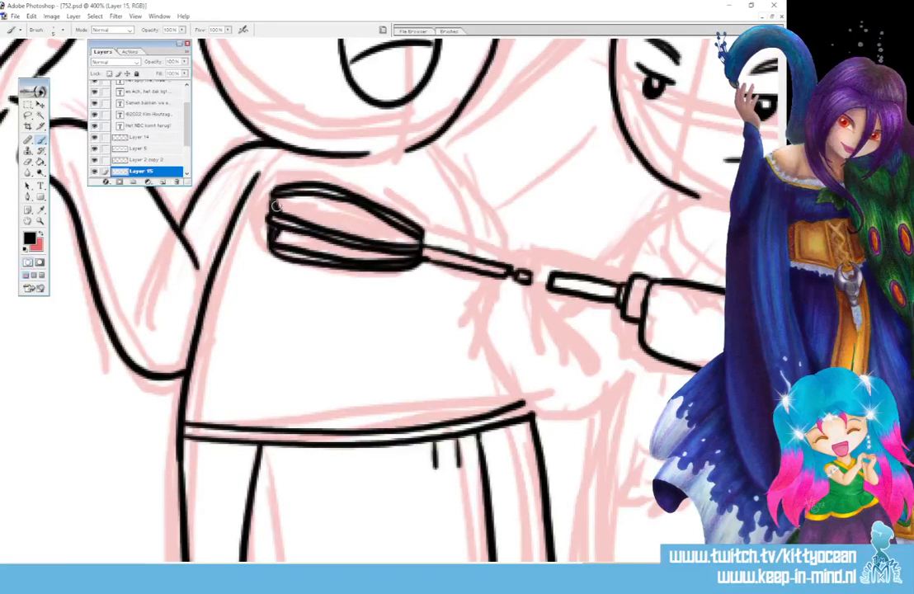
left_click_drag(273, 206, 418, 246)
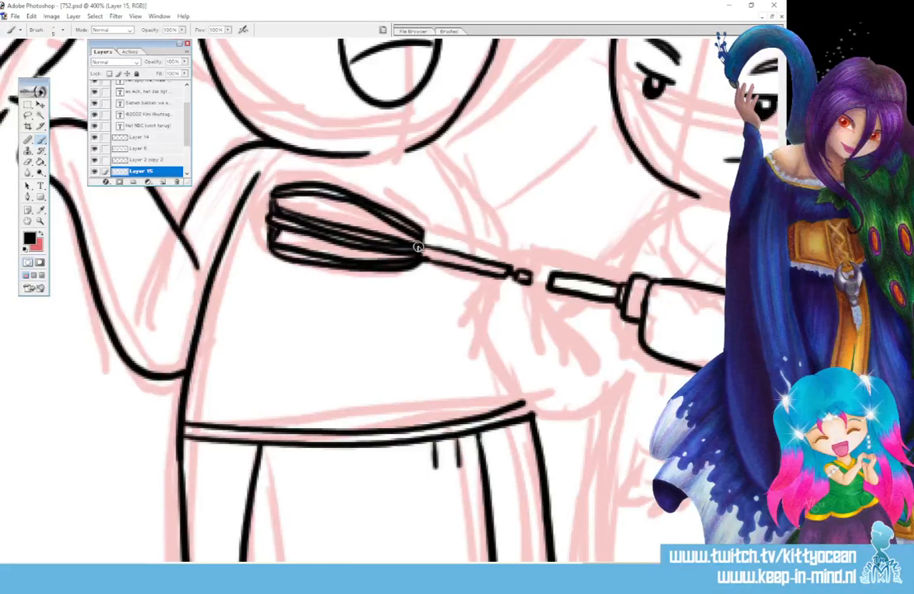
key("ctrl+z")
Ink the inner wires of the whisk head as curved strokes converging at the handle and thicken its rounded end.
left_click_drag(272, 198, 424, 247)
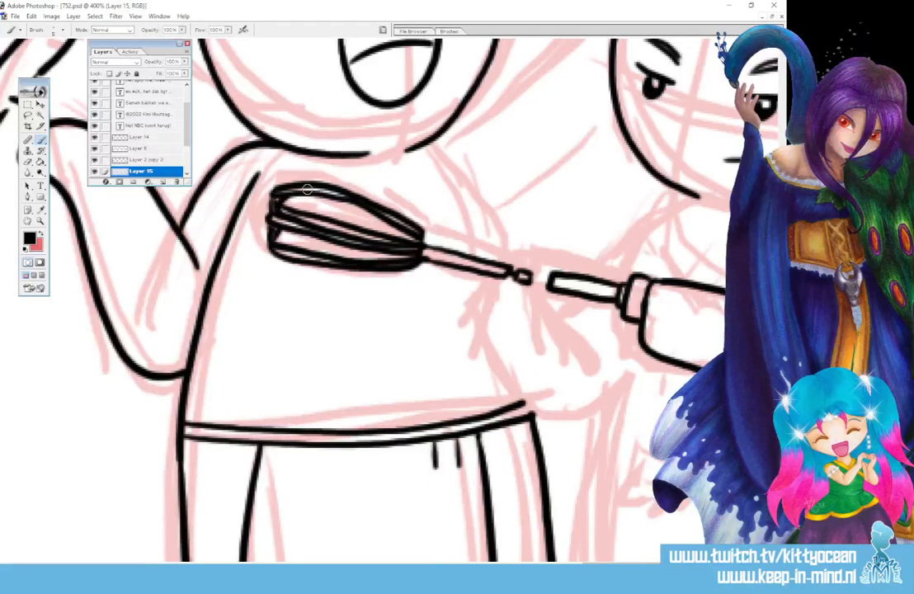
left_click_drag(278, 192, 283, 195)
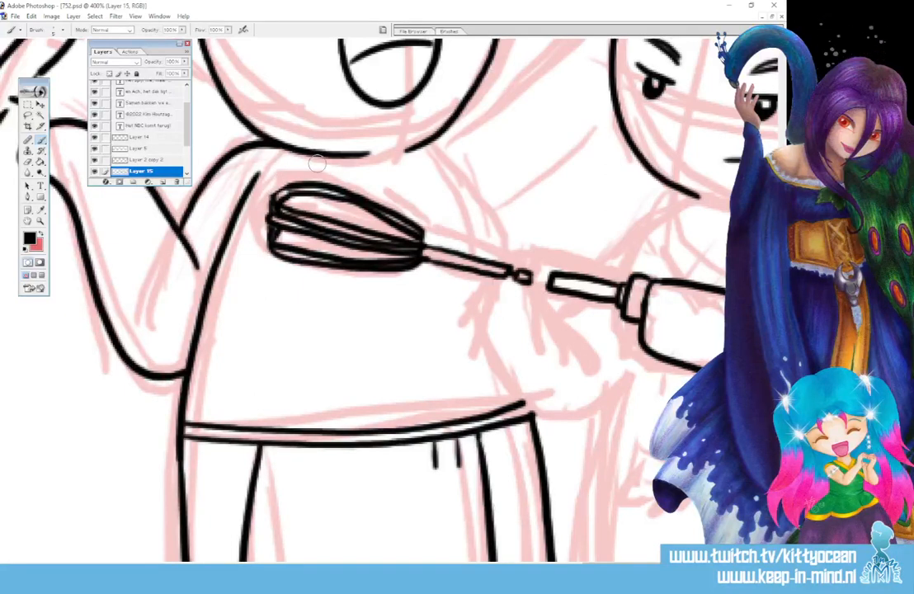
left_click_drag(323, 190, 402, 228)
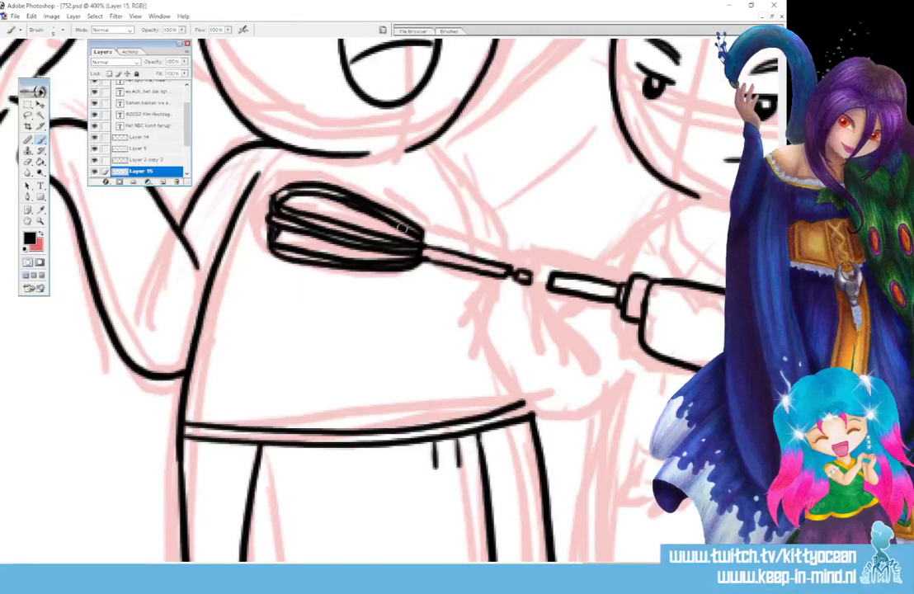
left_click_drag(276, 199, 295, 187)
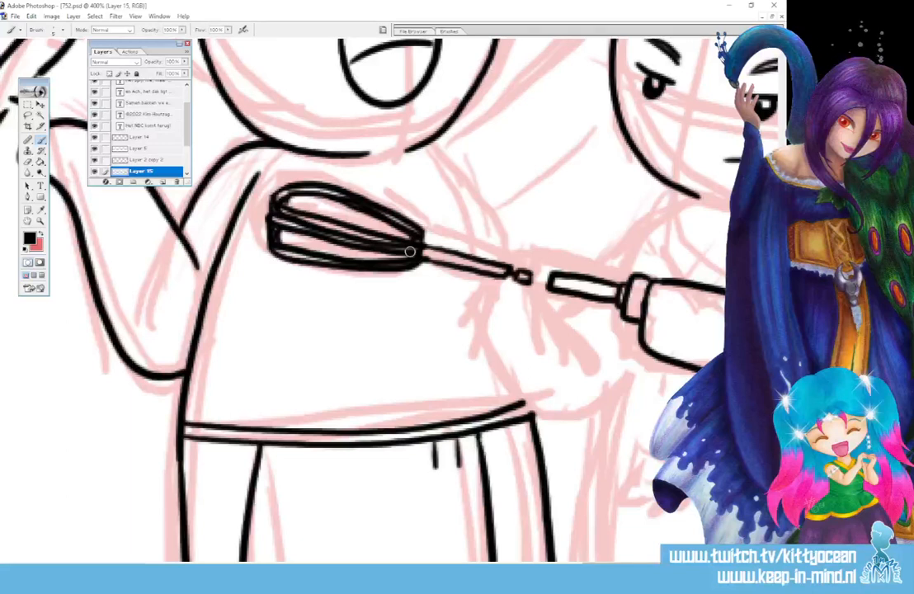
Ink the right chef's far arm reaching behind the drill, with a rounded hand gripping the end of the whisk.
left_click_drag(625, 563, 637, 563)
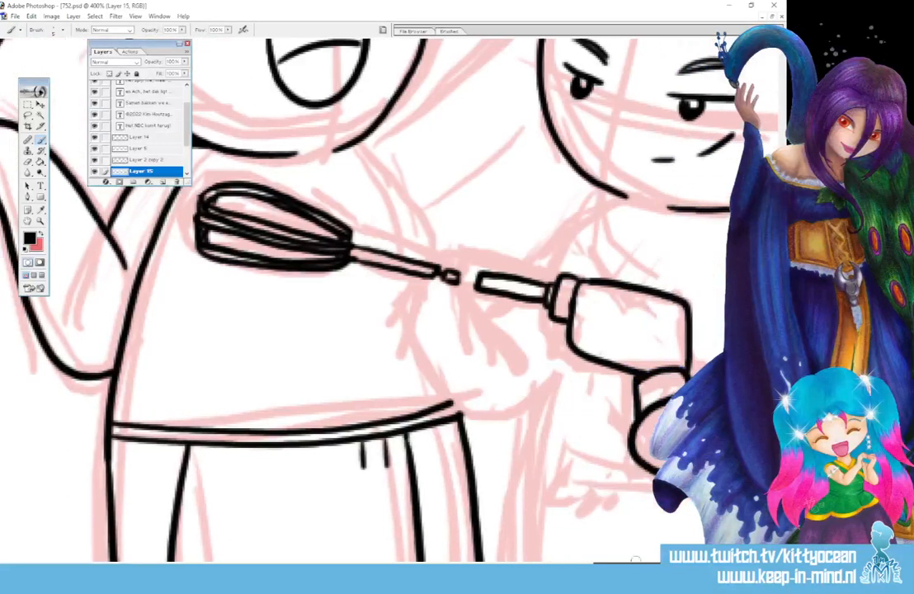
left_click_drag(452, 283, 520, 373)
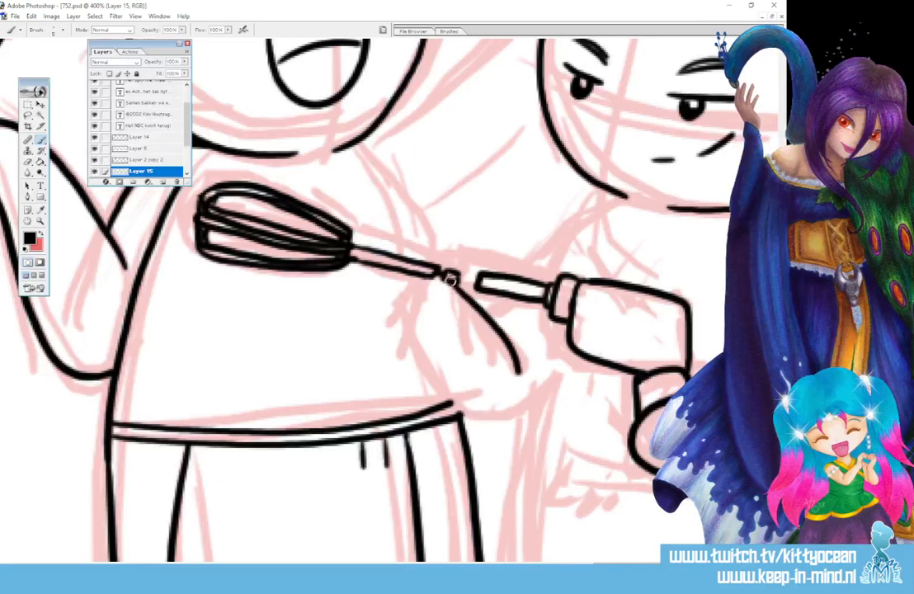
mouse_move(450, 280)
left_mouse_down()
mouse_move(422, 292)
mouse_move(419, 329)
mouse_move(433, 370)
mouse_move(457, 402)
mouse_move(515, 417)
mouse_move(566, 365)
left_mouse_up()
mouse_move(489, 316)
left_mouse_down()
mouse_move(517, 297)
mouse_move(561, 231)
mouse_move(625, 196)
mouse_move(558, 270)
left_mouse_up()
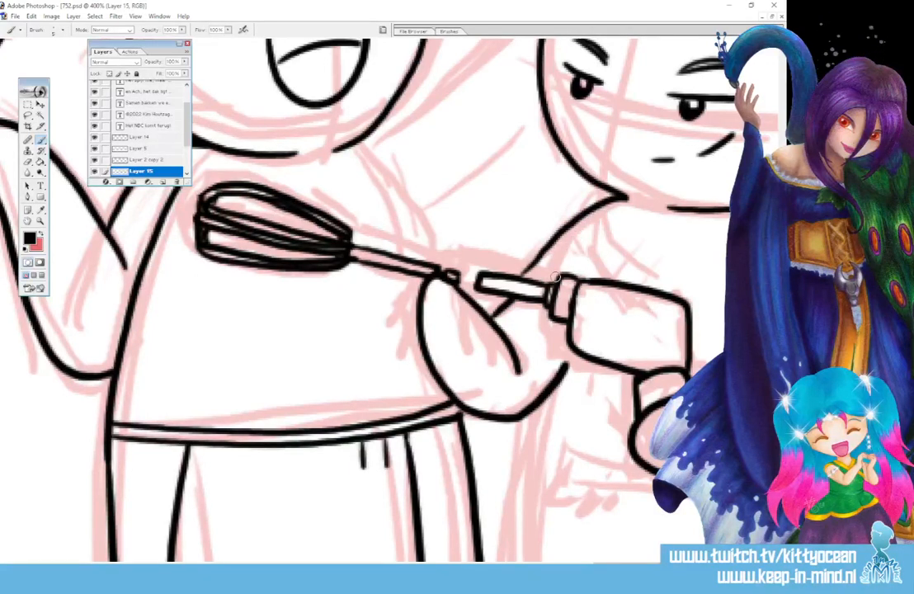
Ink both sides of the right chef's torso, running from the upper body down past the waist.
left_click_drag(603, 565, 631, 564)
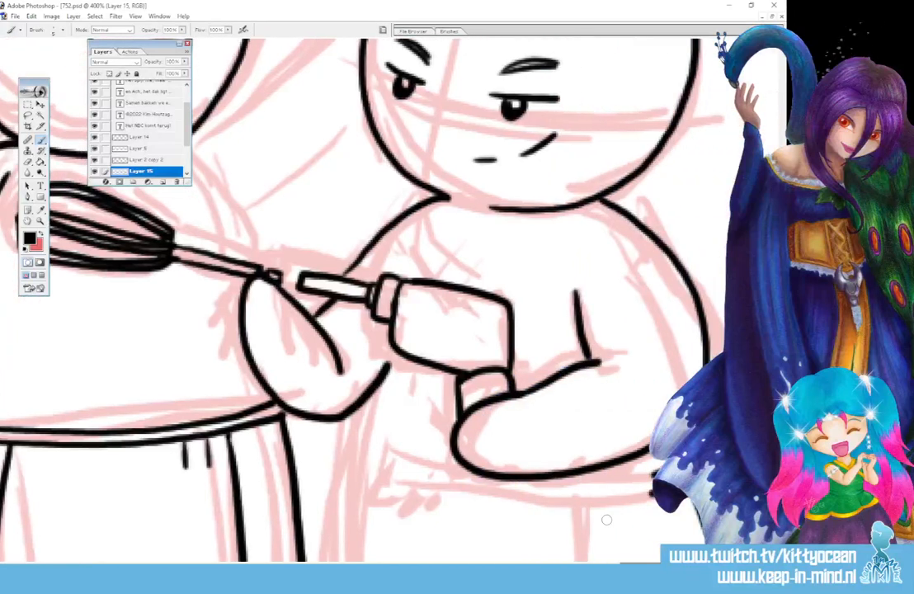
mouse_move(432, 228)
left_mouse_down()
mouse_move(408, 278)
mouse_move(360, 529)
left_mouse_up()
scroll(363, 536, "down", 5)
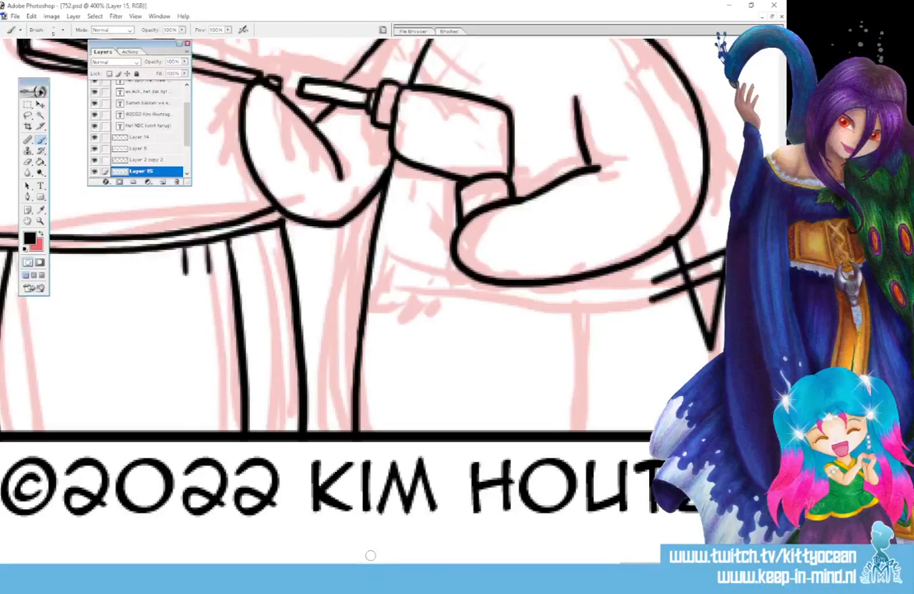
mouse_move(696, 223)
left_mouse_down()
mouse_move(687, 272)
mouse_move(713, 360)
left_mouse_up()
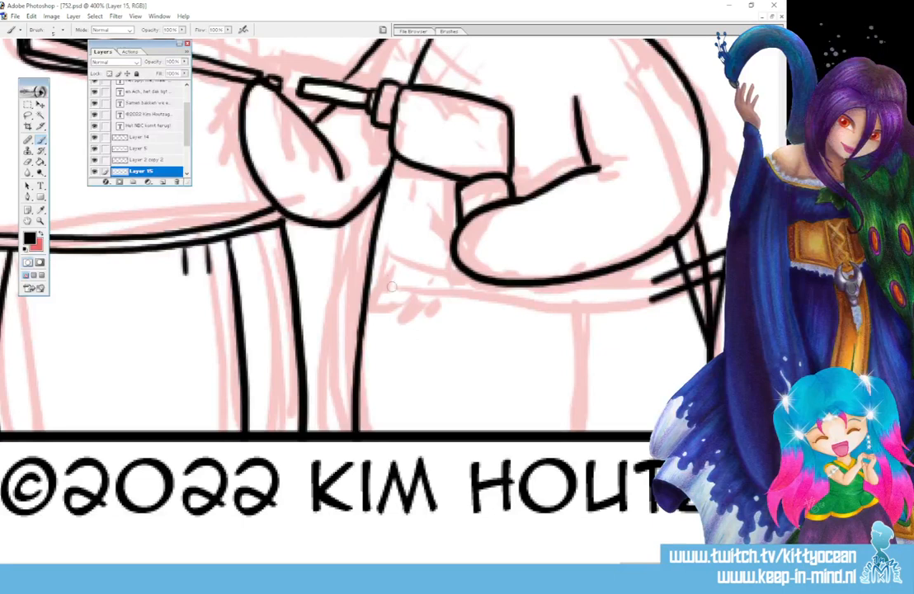
Ink the right chef's apron waistband as two parallel curved lines, redoing the lower one and closing the band's far end.
mouse_move(371, 287)
left_mouse_down()
mouse_move(407, 297)
mouse_move(518, 306)
mouse_move(705, 271)
left_mouse_up()
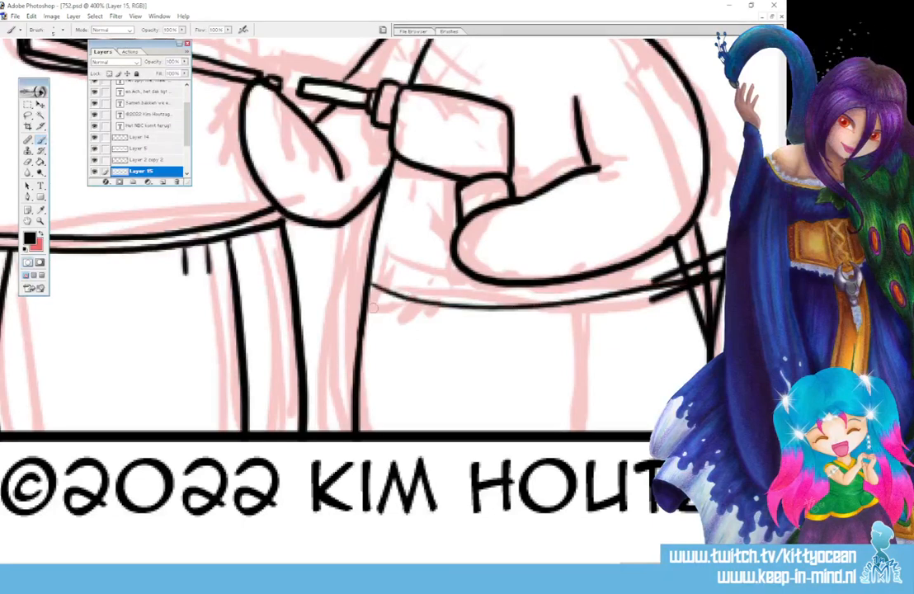
mouse_move(373, 307)
left_mouse_down()
mouse_move(459, 320)
mouse_move(594, 307)
mouse_move(638, 272)
left_mouse_up()
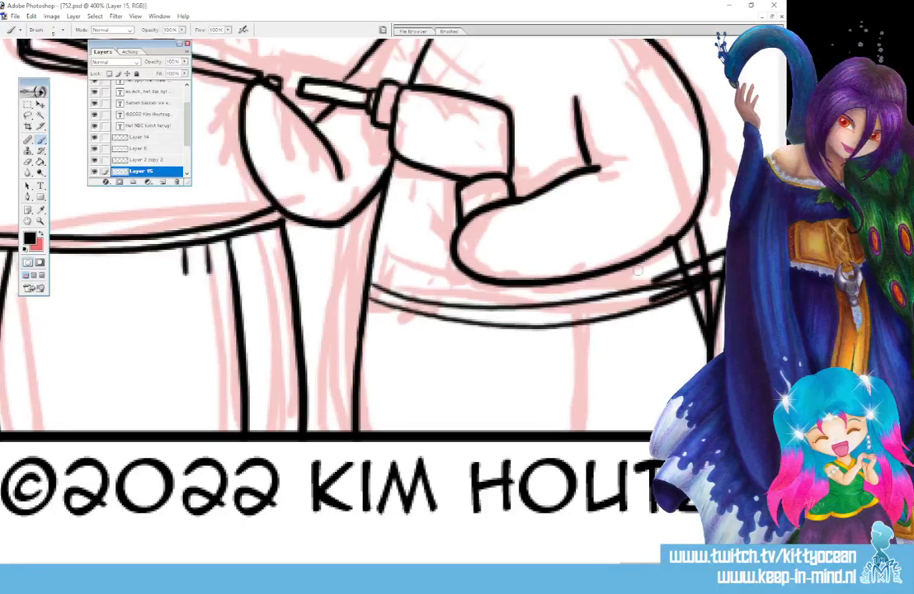
key("ctrl+z")
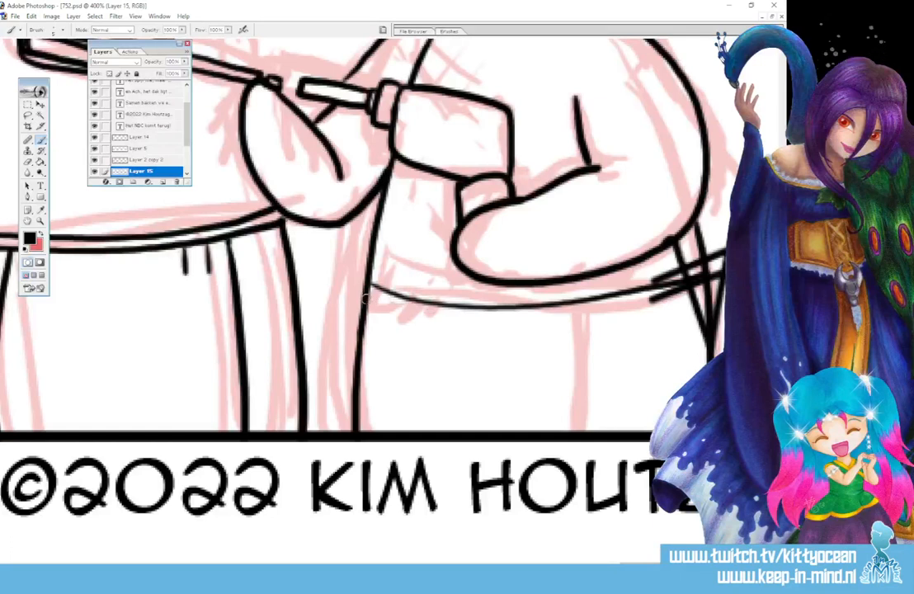
mouse_move(372, 299)
left_mouse_down()
mouse_move(546, 326)
mouse_move(699, 279)
left_mouse_up()
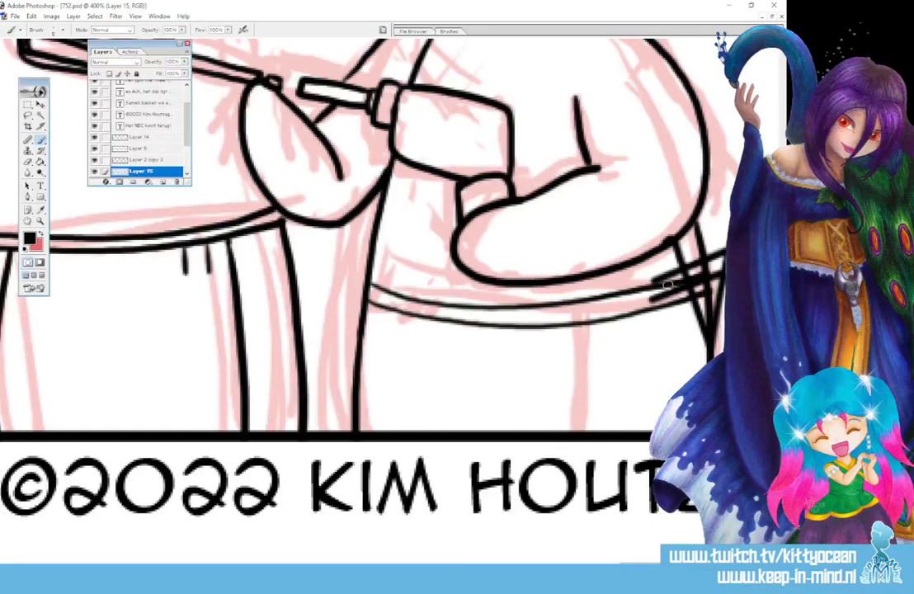
left_click_drag(364, 294, 367, 286)
Ink the right chef's vertical apron edge, two short fold marks and the looped bow with its tail beside the signature.
left_click_drag(580, 328, 580, 431)
left_click_drag(503, 331, 506, 341)
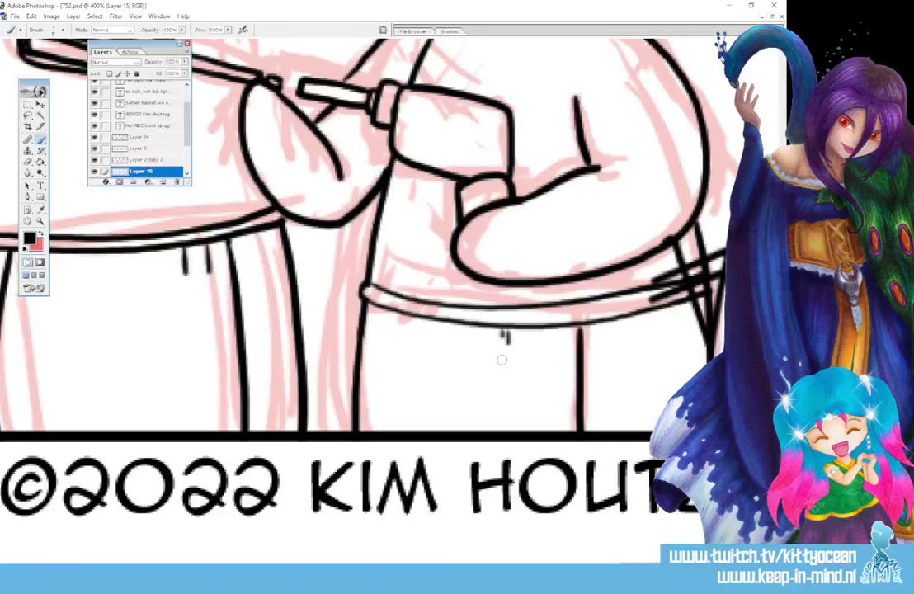
left_click_drag(540, 568, 624, 569)
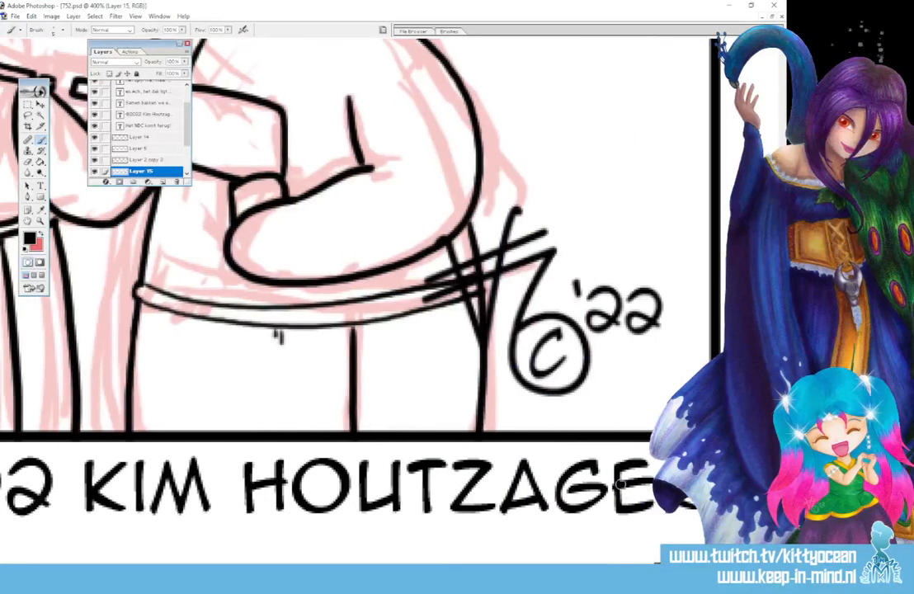
mouse_move(480, 275)
left_mouse_down()
mouse_move(505, 360)
mouse_move(486, 320)
mouse_move(499, 428)
left_mouse_up()
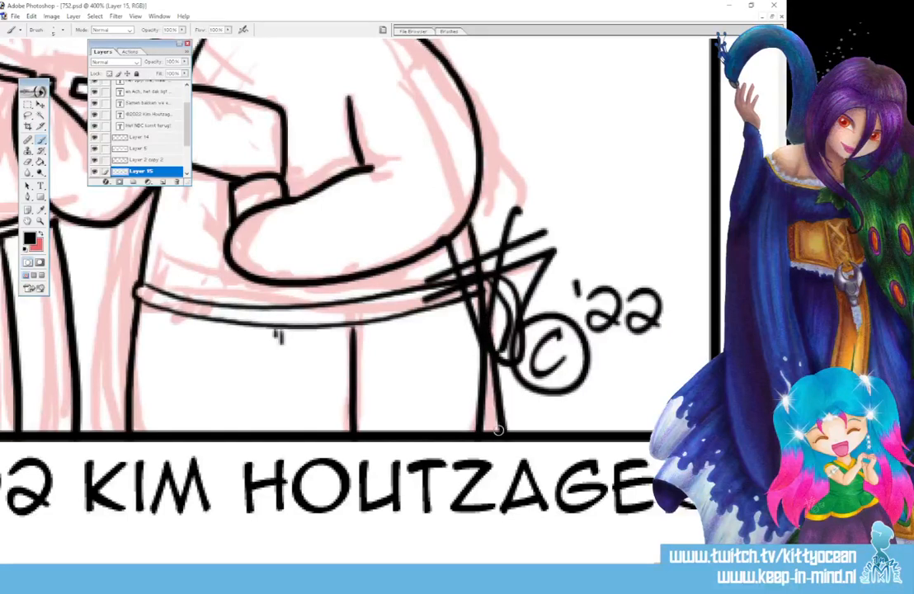
left_click_drag(693, 569, 646, 569)
scroll(642, 550, "up", 4)
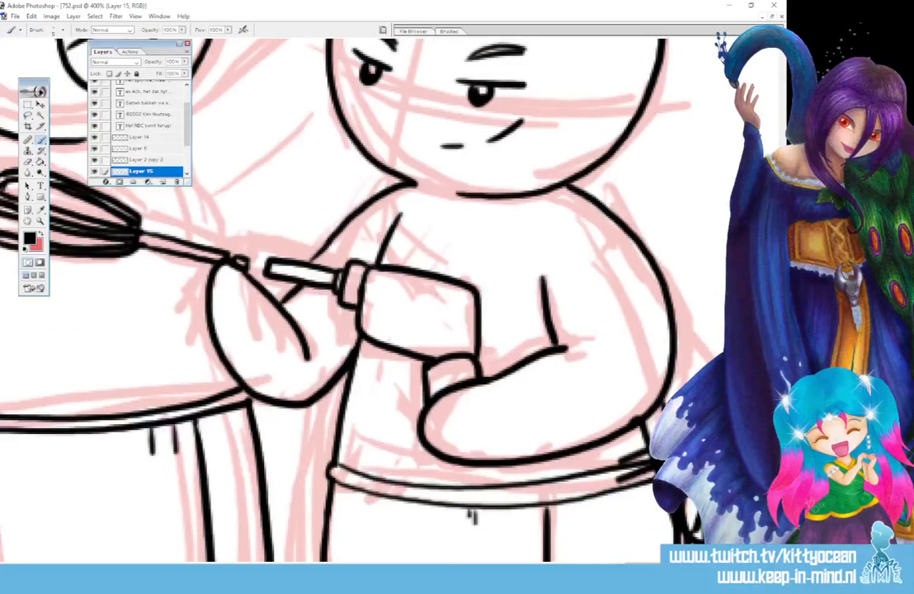
left_click_drag(645, 570, 608, 570)
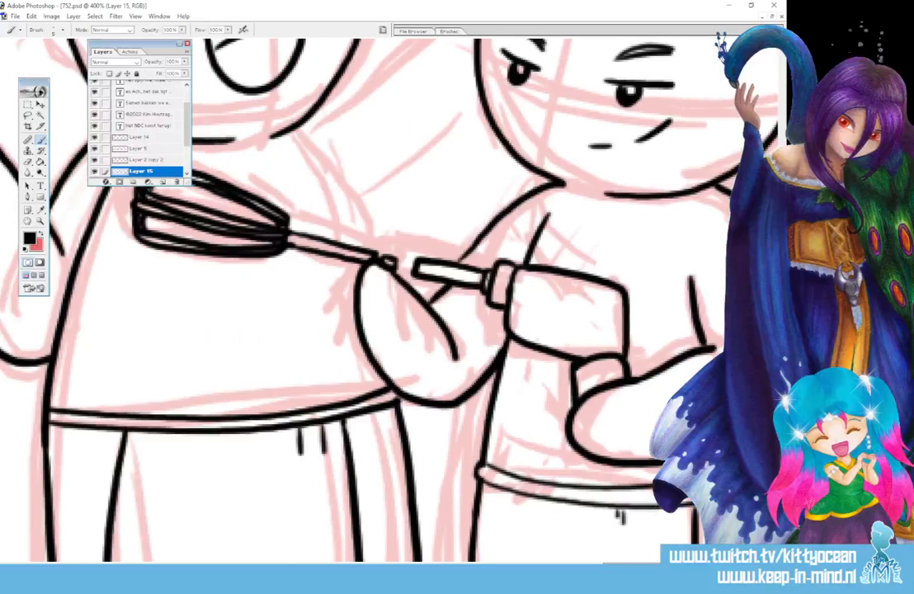
Ink the left chef's arm reaching behind the right chef with two long curved lines, plus the torso side above the whisk handle.
scroll(627, 555, "up", 4)
scroll(627, 554, "up", 1)
left_click_drag(284, 369, 482, 212)
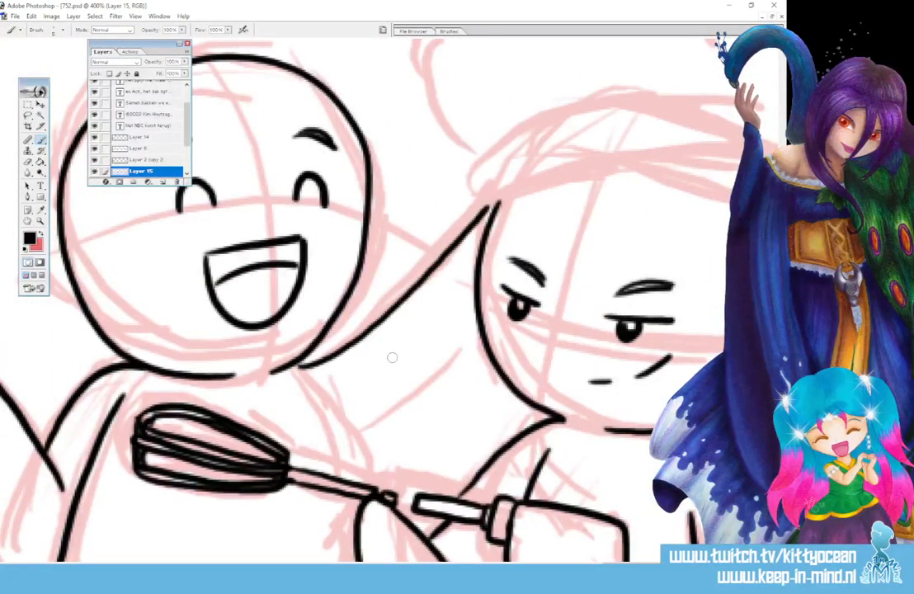
scroll(520, 551, "down", 1)
scroll(520, 551, "down", 3)
left_click_drag(327, 277, 366, 360)
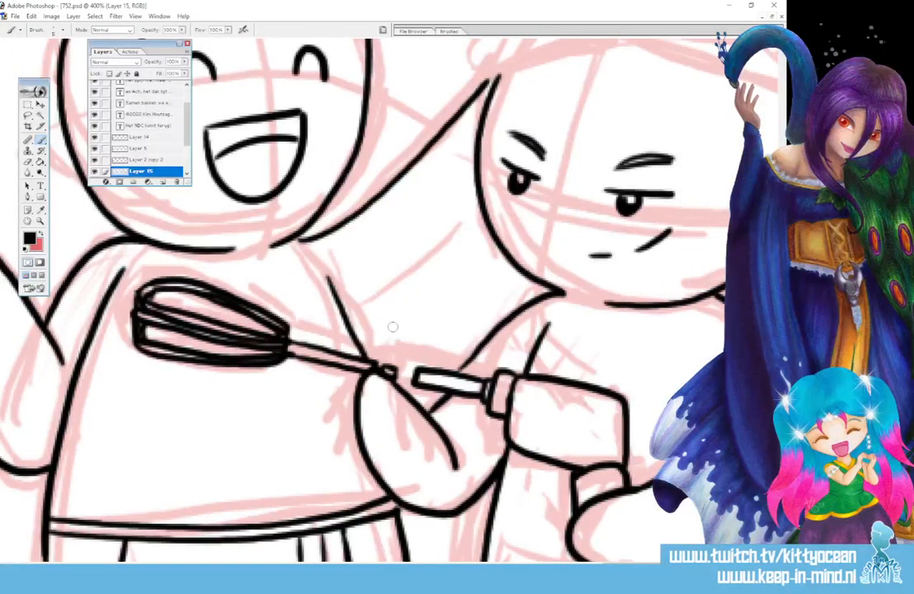
key("ctrl+z")
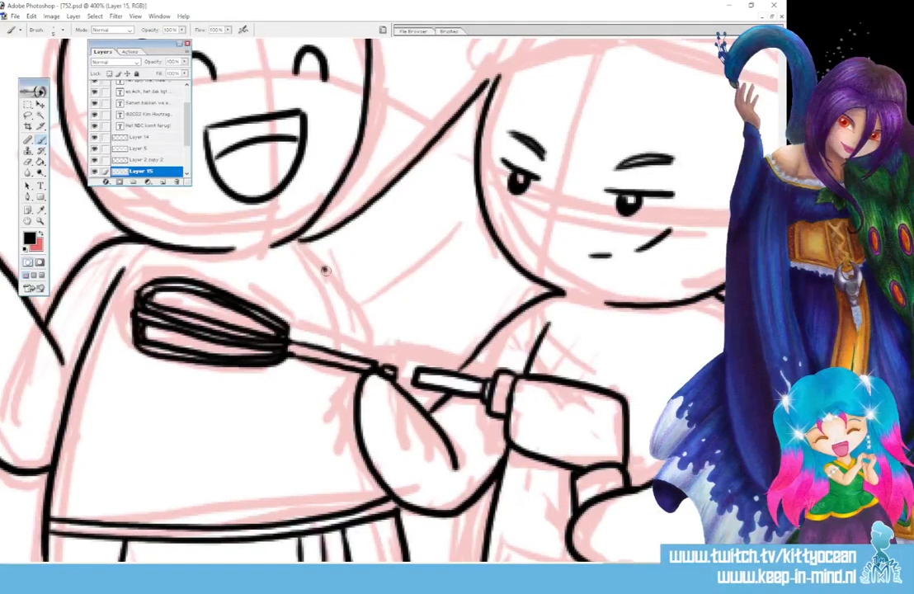
left_click_drag(325, 267, 371, 363)
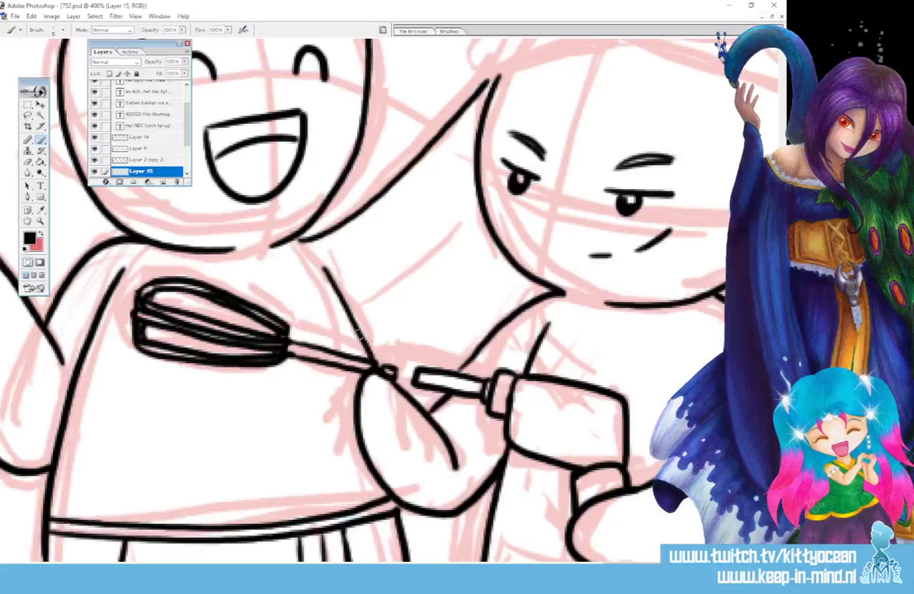
left_click_drag(355, 323, 479, 219)
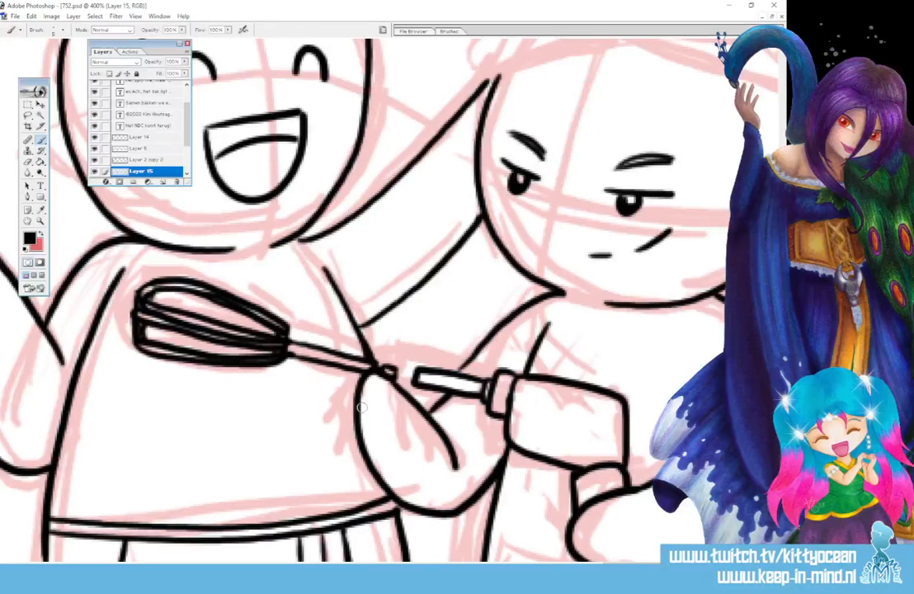
Ink the right chef's curved hat band with rounded ends and extend the head outline up to meet it.
scroll(338, 260, "up", 5)
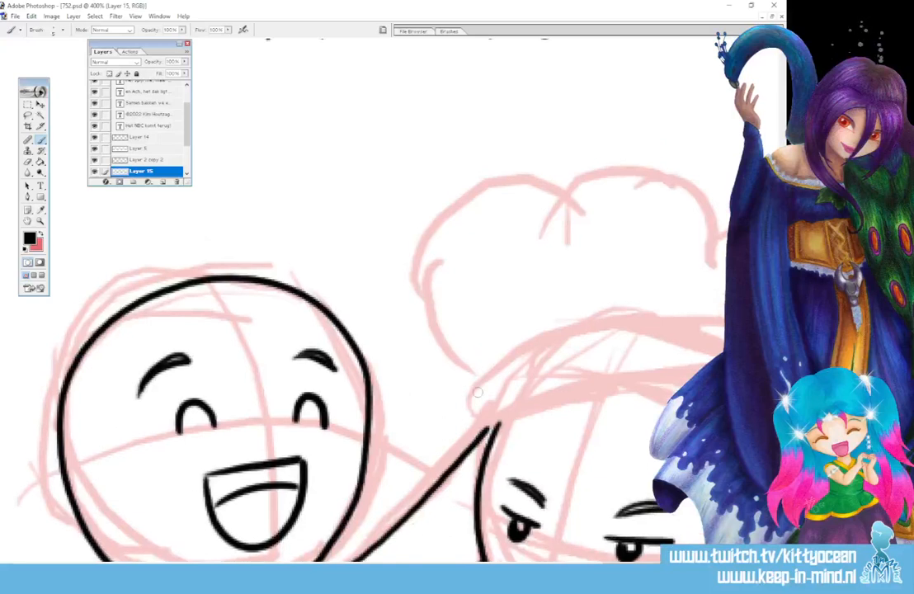
left_click_drag(473, 396, 585, 402)
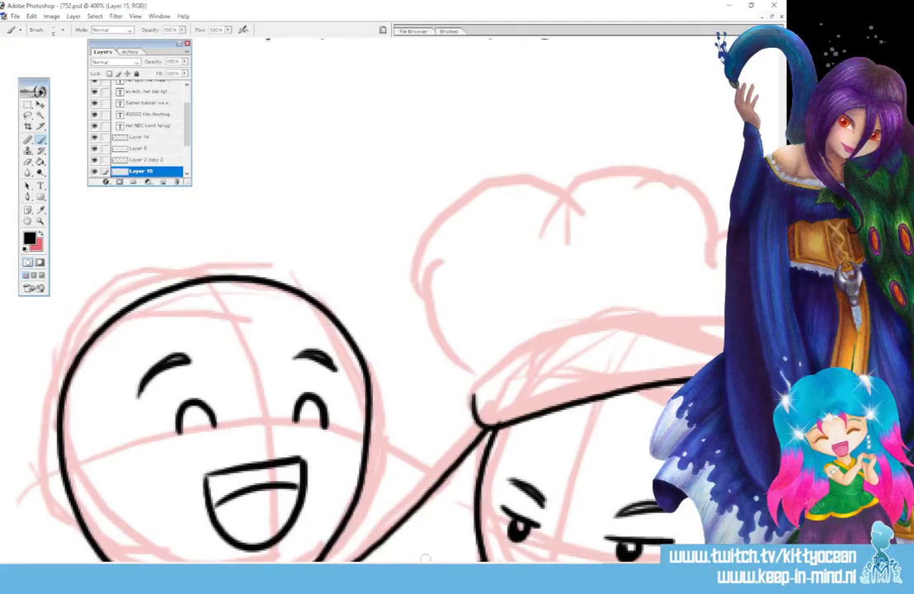
left_click_drag(635, 566, 662, 567)
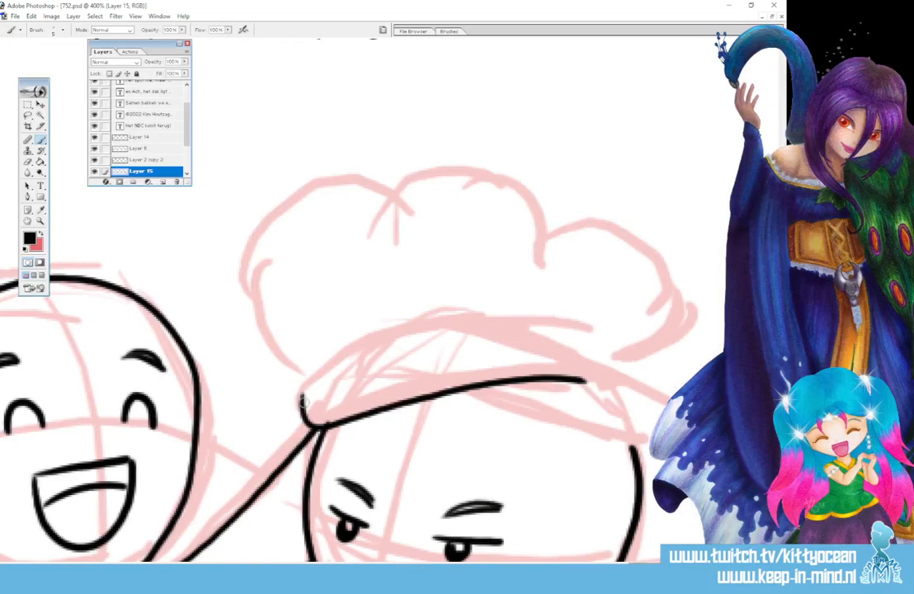
mouse_move(303, 399)
left_mouse_down()
mouse_move(388, 356)
mouse_move(476, 342)
mouse_move(591, 351)
mouse_move(588, 381)
mouse_move(598, 385)
mouse_move(612, 377)
mouse_move(599, 349)
left_mouse_up()
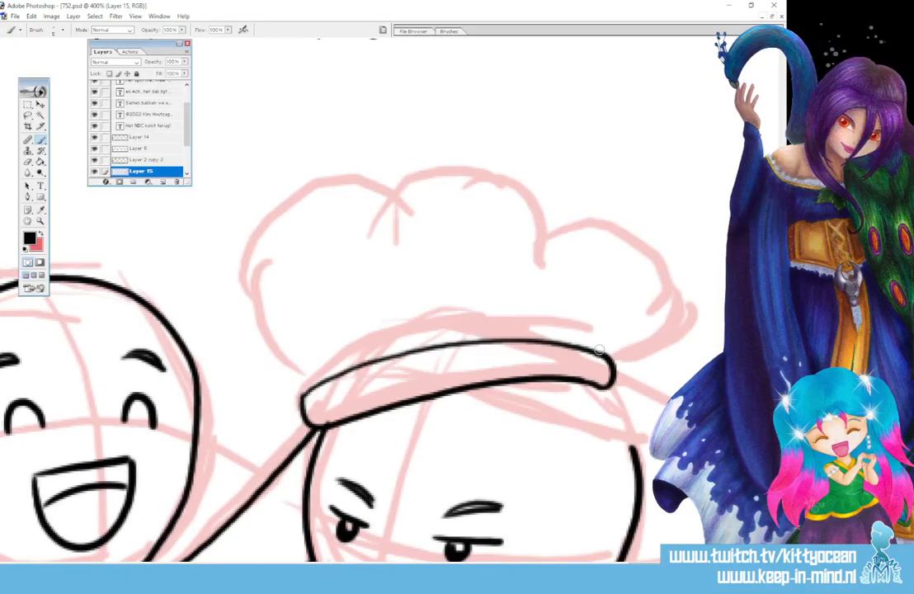
scroll(599, 338, "down", 3)
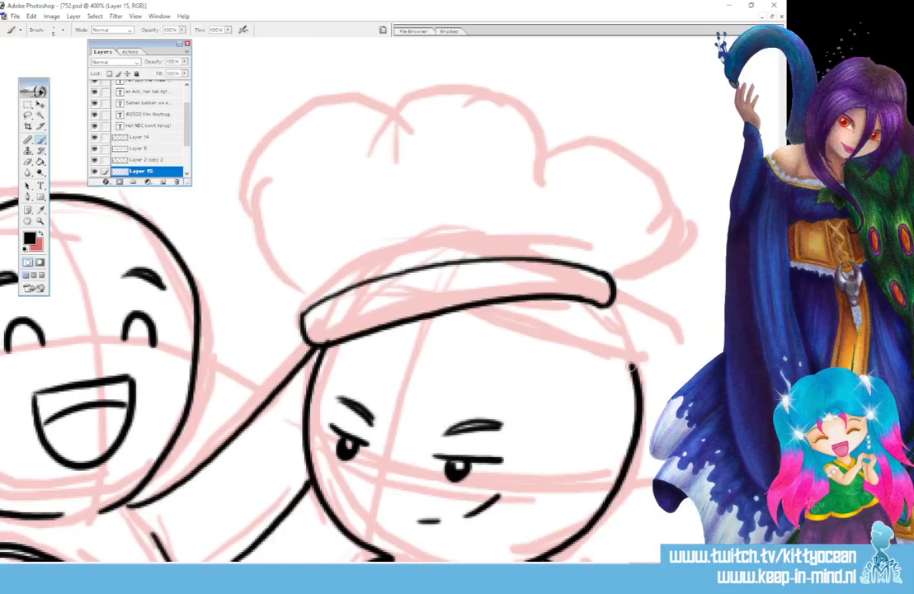
left_click_drag(632, 367, 611, 303)
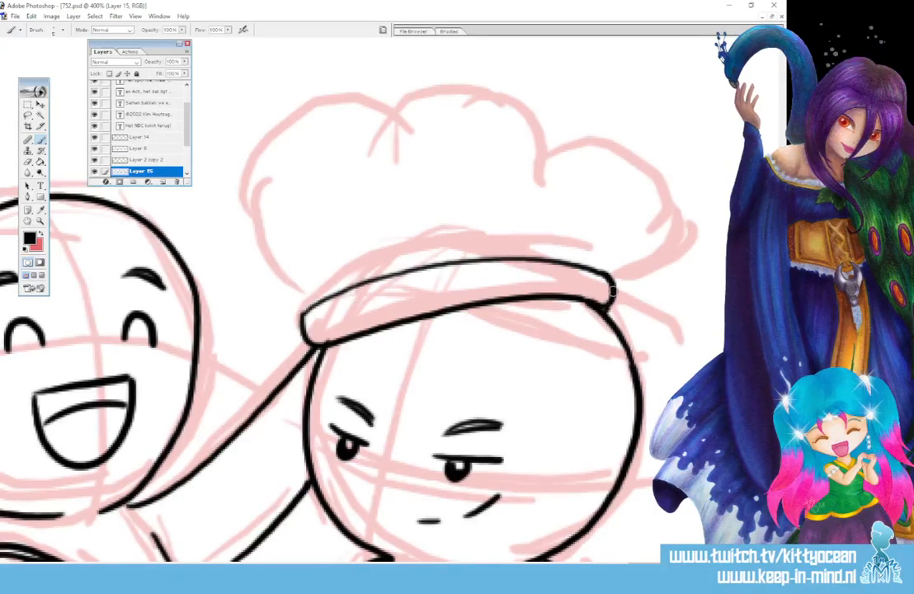
Ink the right chef's puffy hat top as rounded lobes above the band, with small fold marks at the band's edges.
mouse_move(297, 291)
left_mouse_down()
mouse_move(264, 253)
mouse_move(285, 139)
mouse_move(402, 121)
mouse_move(411, 134)
mouse_move(291, 308)
mouse_move(323, 282)
left_mouse_up()
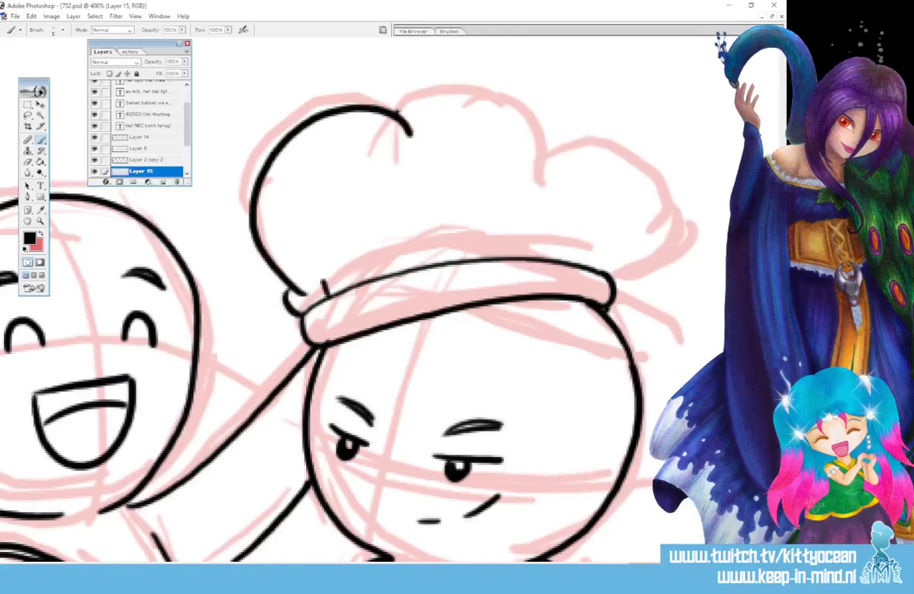
mouse_move(398, 112)
left_mouse_down()
mouse_move(536, 145)
mouse_move(529, 169)
left_mouse_up()
mouse_move(541, 133)
left_mouse_down()
mouse_move(604, 129)
mouse_move(612, 233)
left_mouse_up()
mouse_move(641, 210)
left_mouse_down()
mouse_move(658, 230)
mouse_move(603, 278)
left_mouse_up()
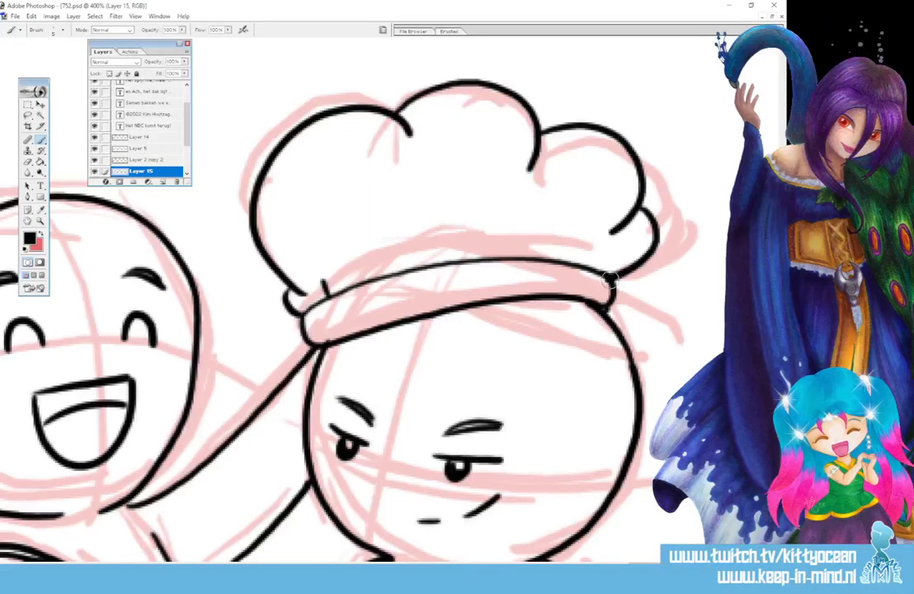
left_click_drag(583, 264, 594, 258)
Hide the sketch layer and all seven text layers so only the black line art and panel frames show.
key("ctrl+minus")
key("ctrl+minus")
key("ctrl+minus")
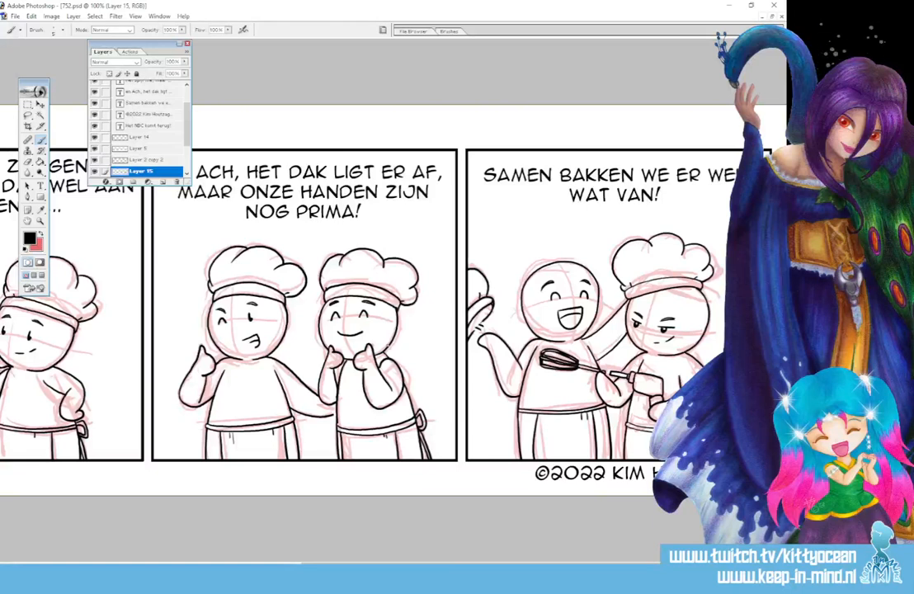
key("ctrl+minus")
key("ctrl+minus")
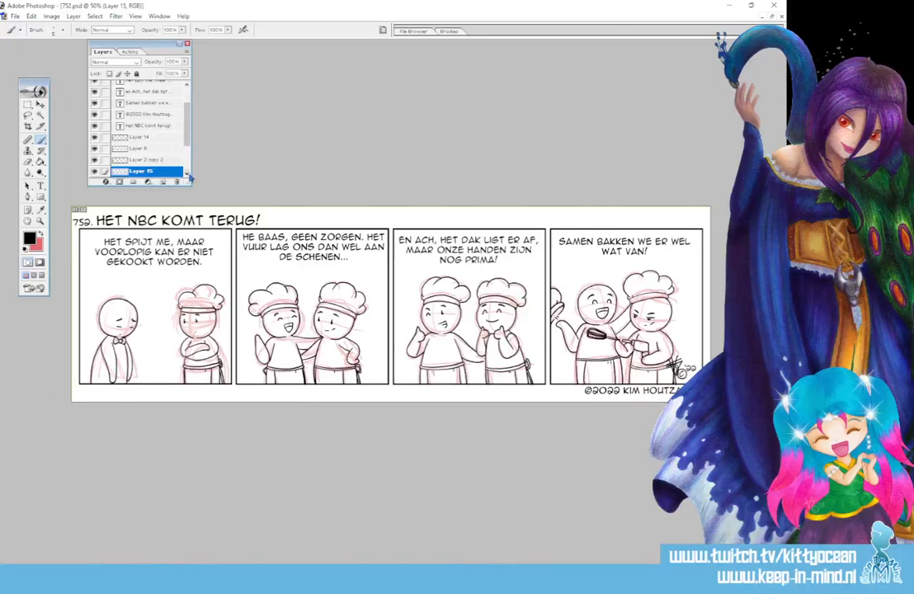
left_click_drag(187, 140, 188, 155)
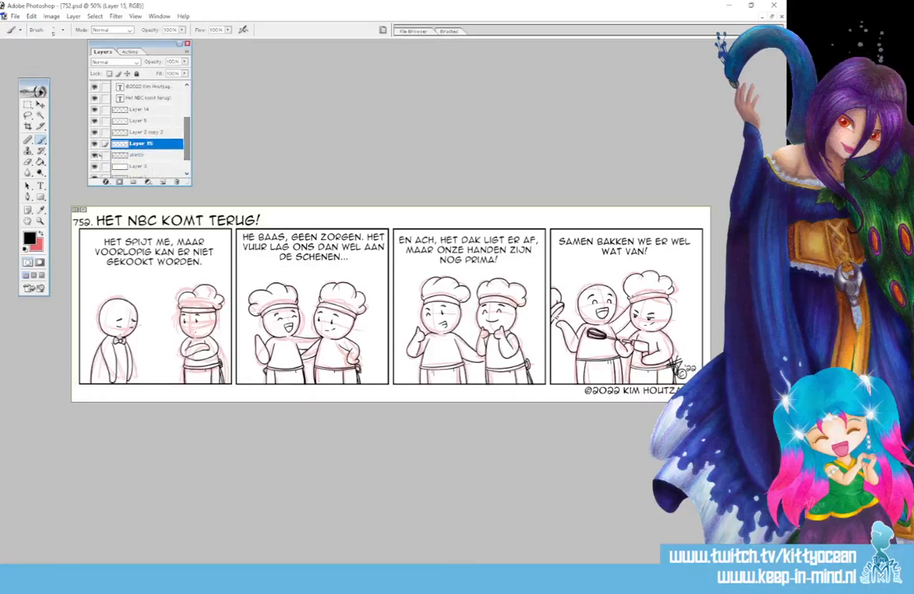
left_click(94, 155)
scroll(124, 124, "up", 5)
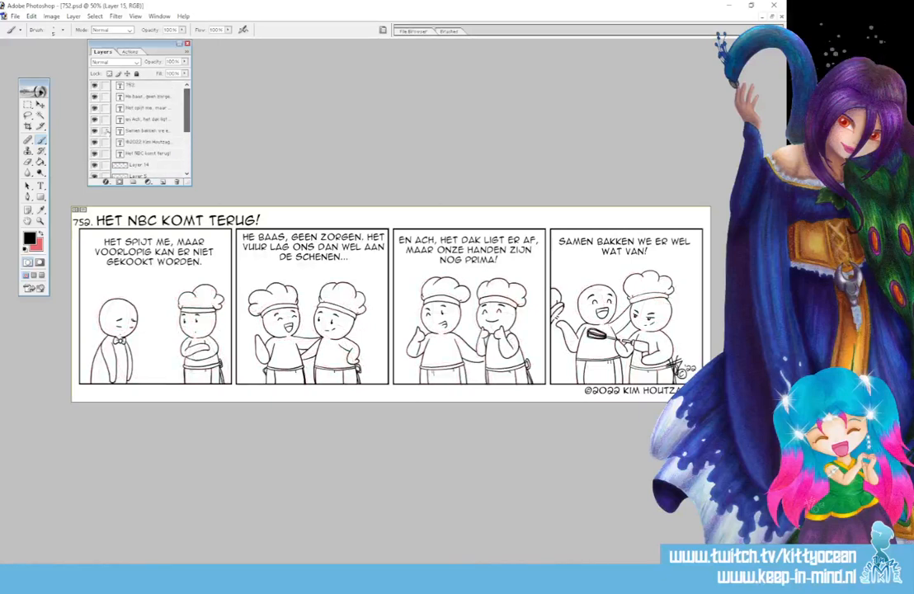
left_click_drag(94, 85, 94, 153)
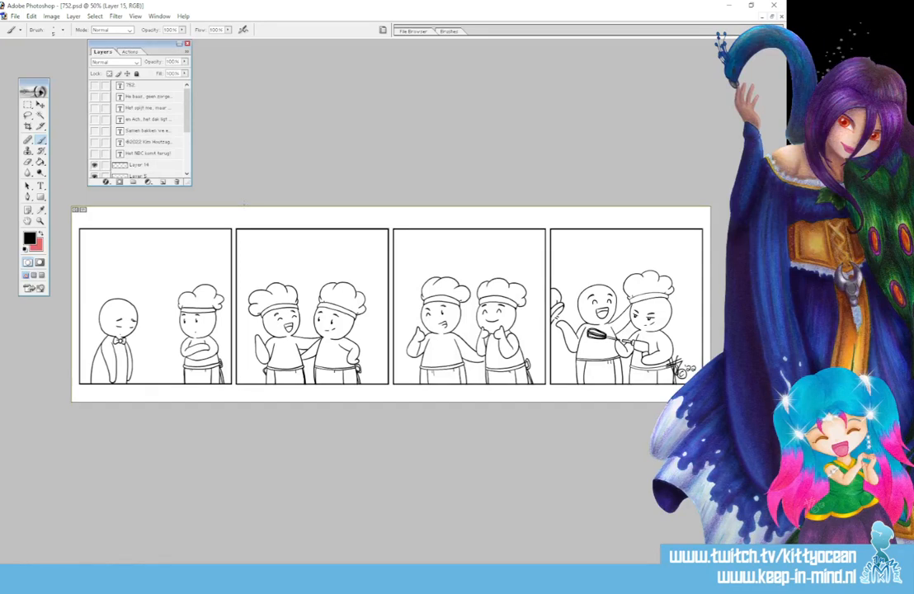
Erase the line of the right chef's torso beside the far raised arm in panel three, including a retried stroke.
key("ctrl+plus")
key("ctrl+plus")
key("ctrl+plus")
key("ctrl+plus")
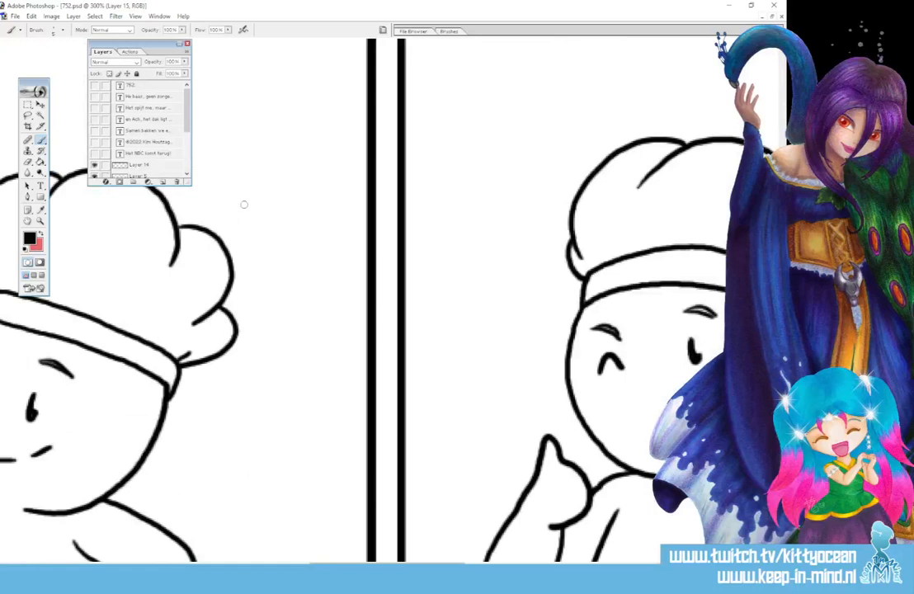
left_click_drag(363, 563, 509, 563)
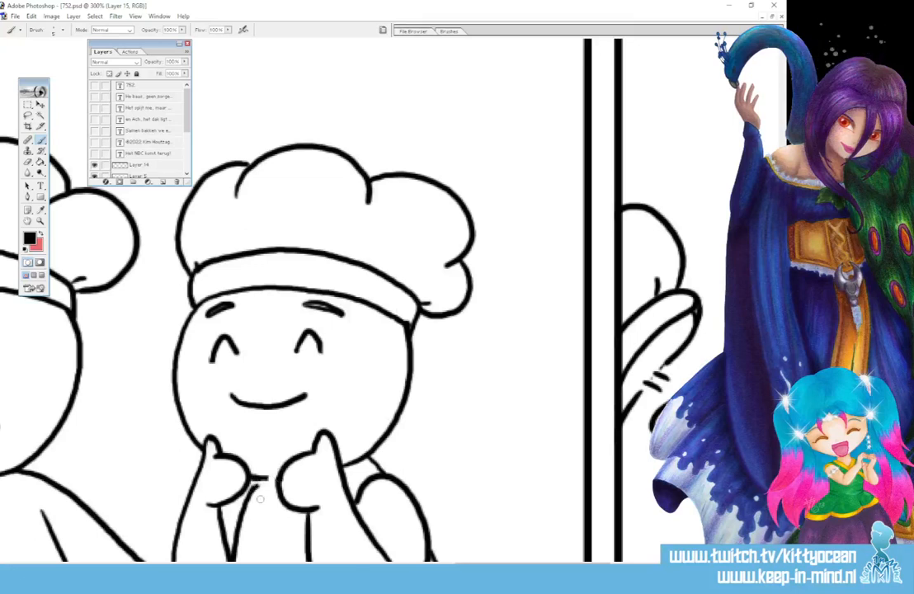
left_click_drag(259, 485, 246, 525)
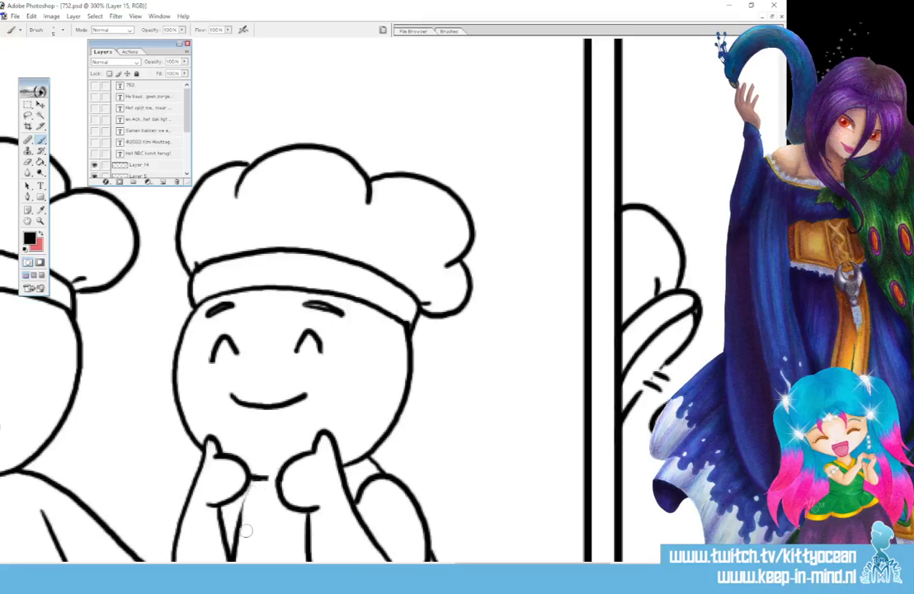
scroll(246, 531, "down", 3)
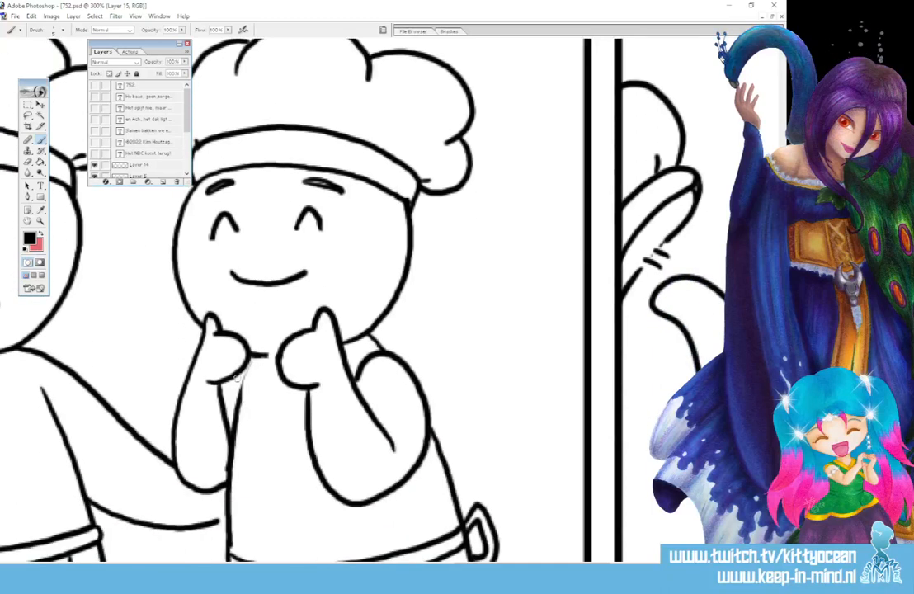
mouse_move(246, 361)
left_mouse_down()
mouse_move(229, 414)
mouse_move(228, 479)
left_mouse_up()
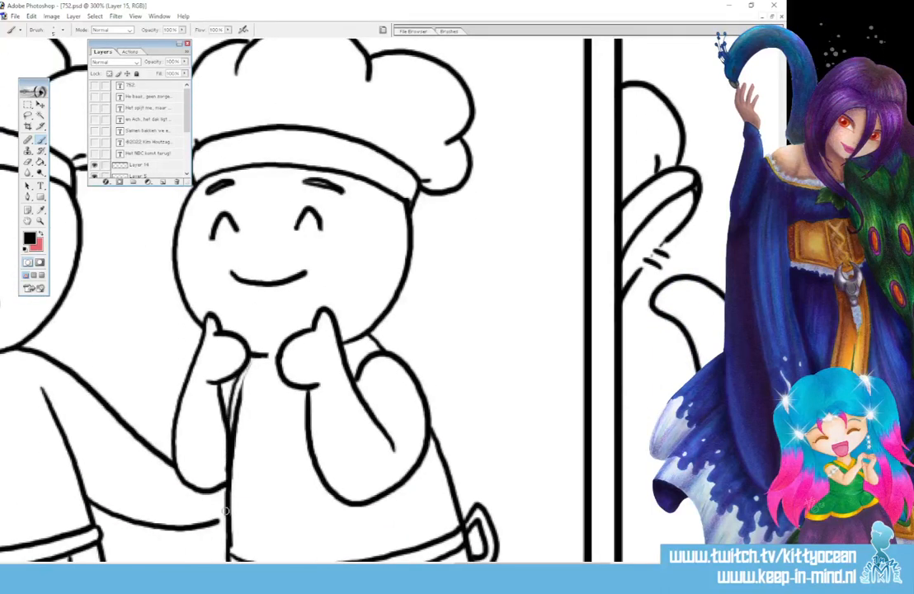
left_click_drag(245, 374, 232, 454)
left_click_drag(238, 397, 231, 512)
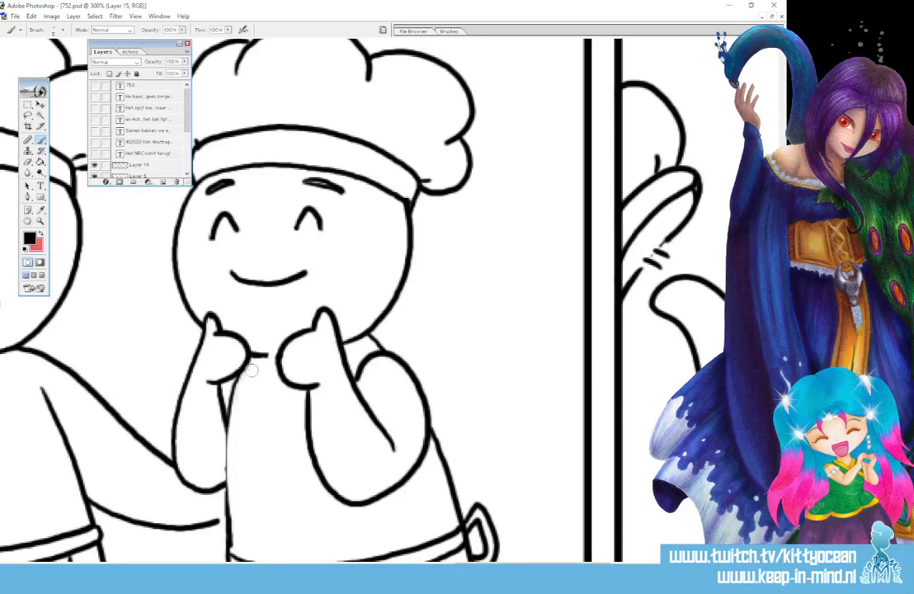
Redraw the torso side in panel three as a smooth curve from the neck to the waist and clean up its edges.
mouse_move(260, 356)
left_mouse_down()
mouse_move(225, 427)
mouse_move(227, 541)
left_mouse_up()
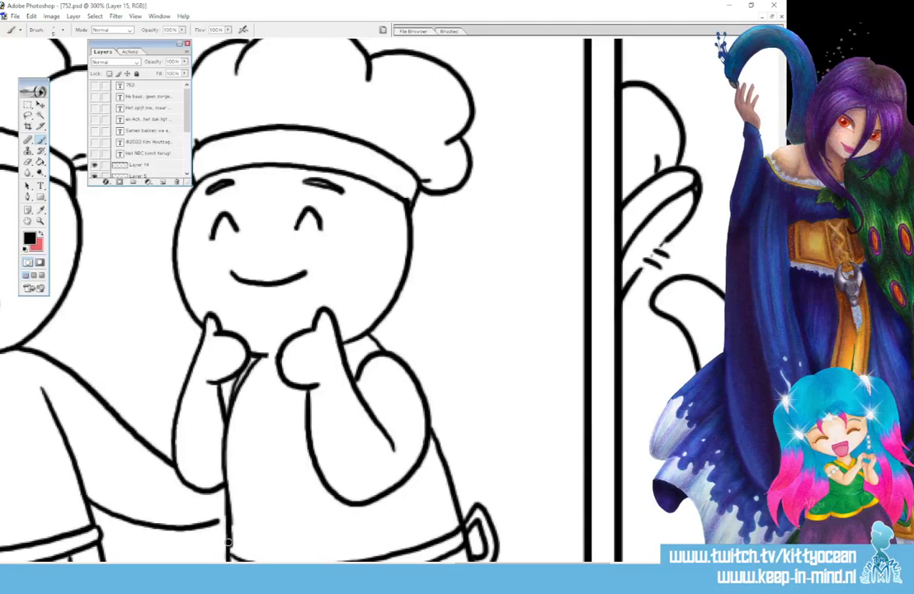
left_click_drag(228, 396, 251, 362)
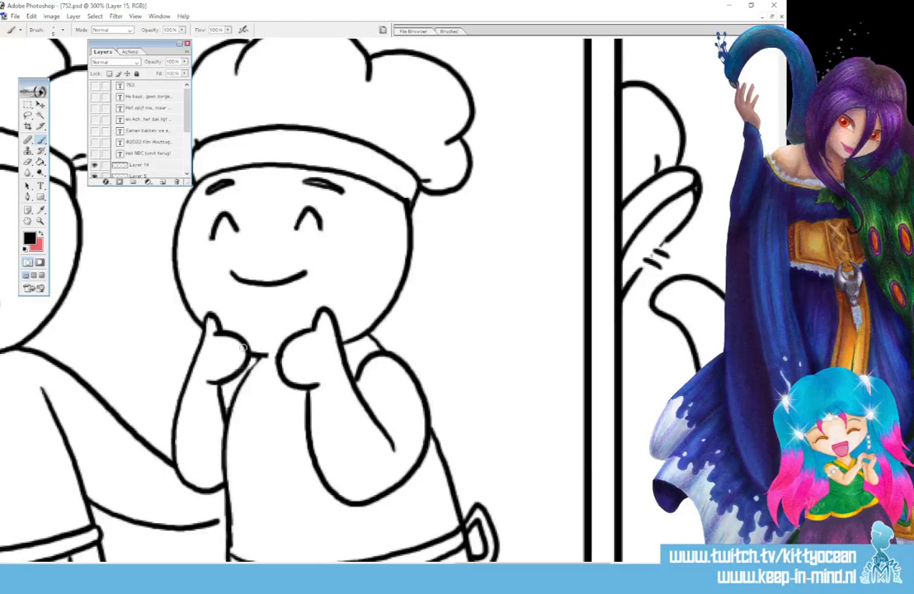
mouse_move(261, 357)
left_mouse_down()
mouse_move(246, 372)
mouse_move(224, 451)
left_mouse_up()
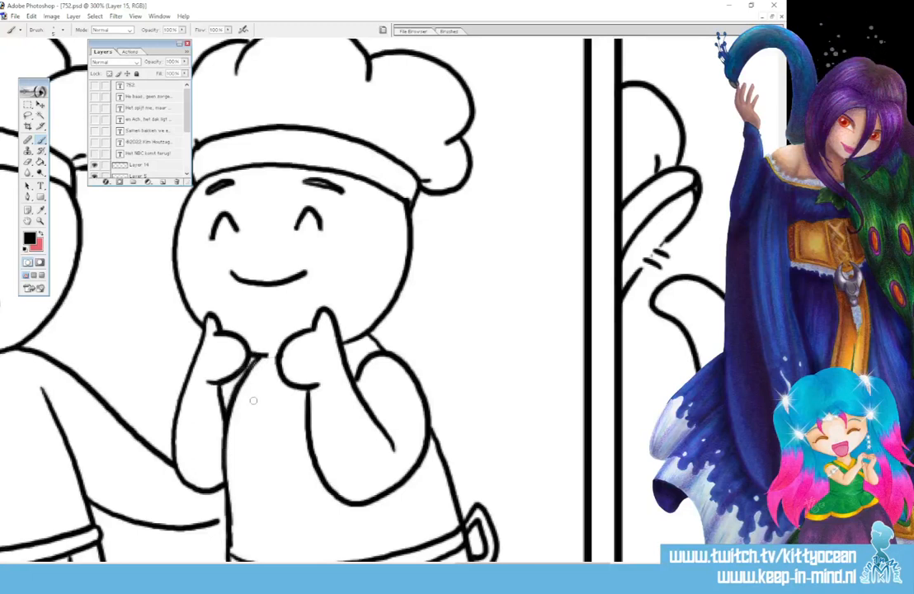
left_click_drag(226, 479, 231, 551)
Redraw the right chef's near shoulder in panel three as one smooth curve and rework the short inner line beside the raised arm.
key("ctrl+alt+0")
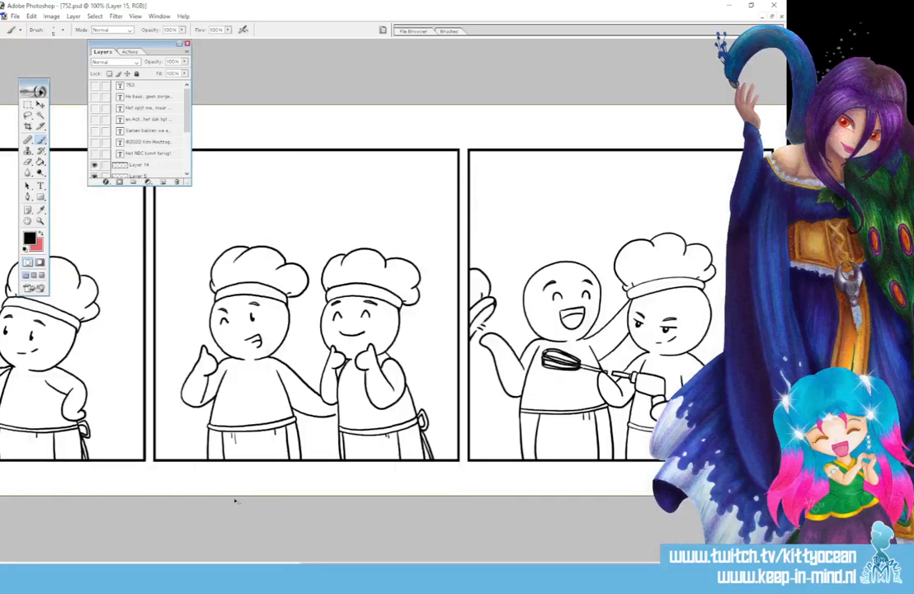
key("ctrl+plus")
key("ctrl+plus")
key("ctrl+plus")
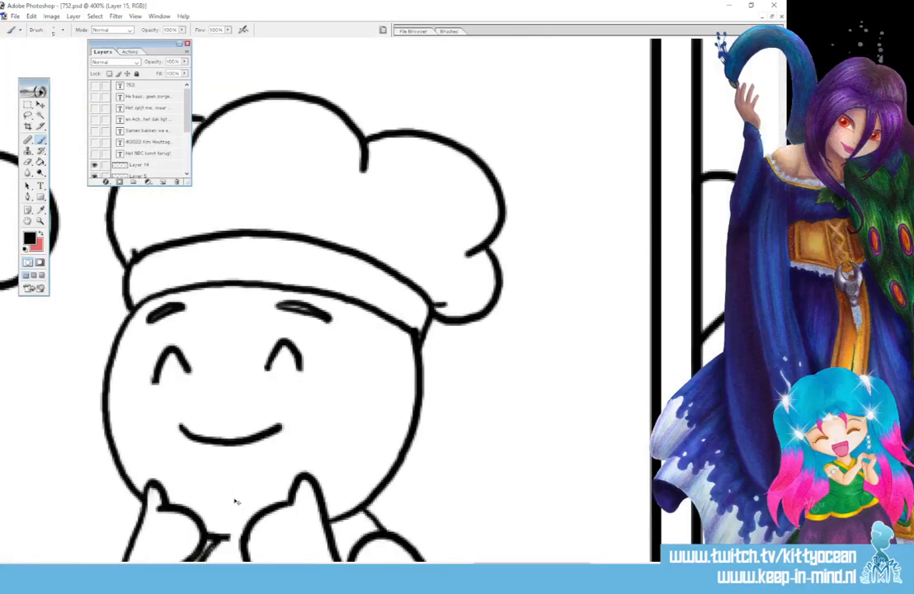
scroll(235, 499, "down", 5)
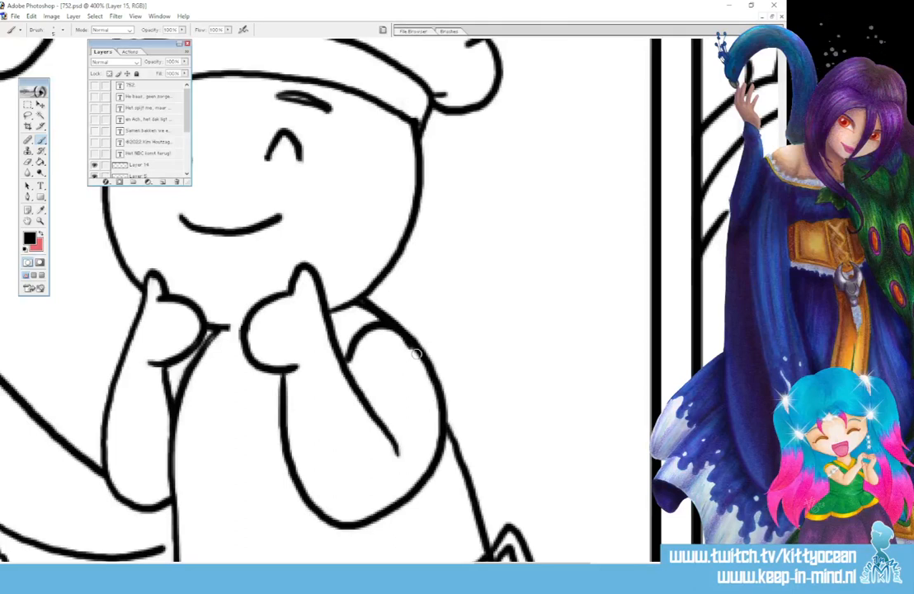
mouse_move(373, 298)
left_mouse_down()
mouse_move(348, 316)
mouse_move(386, 298)
mouse_move(370, 319)
mouse_move(403, 320)
mouse_move(410, 359)
mouse_move(402, 333)
left_mouse_up()
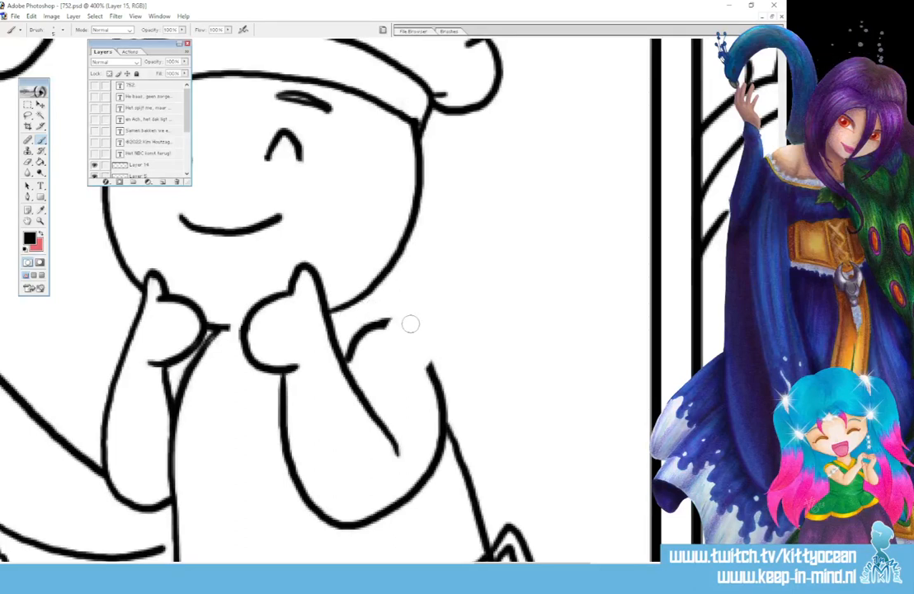
mouse_move(354, 303)
left_mouse_down()
mouse_move(404, 333)
mouse_move(431, 372)
left_mouse_up()
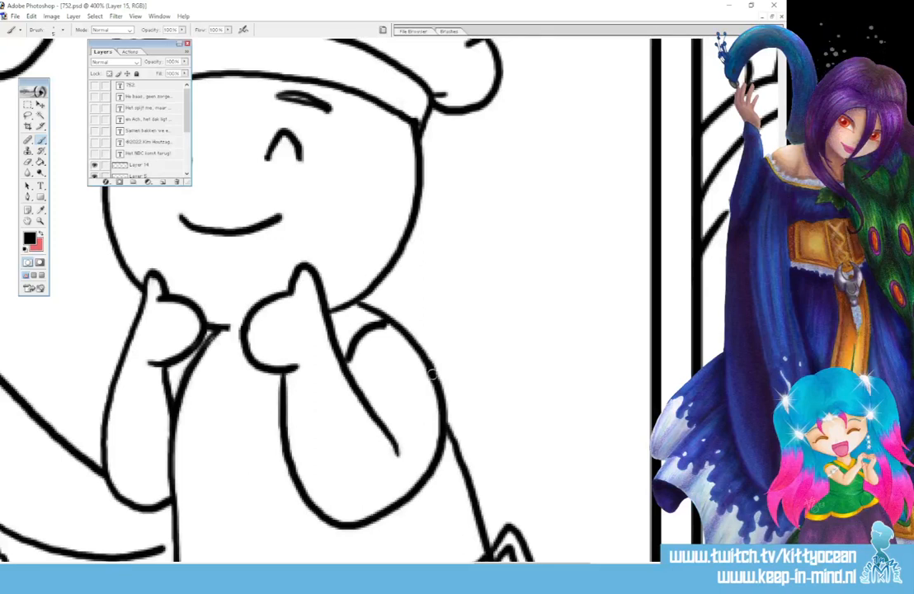
left_click_drag(357, 363, 378, 325)
left_click_drag(355, 359, 353, 348)
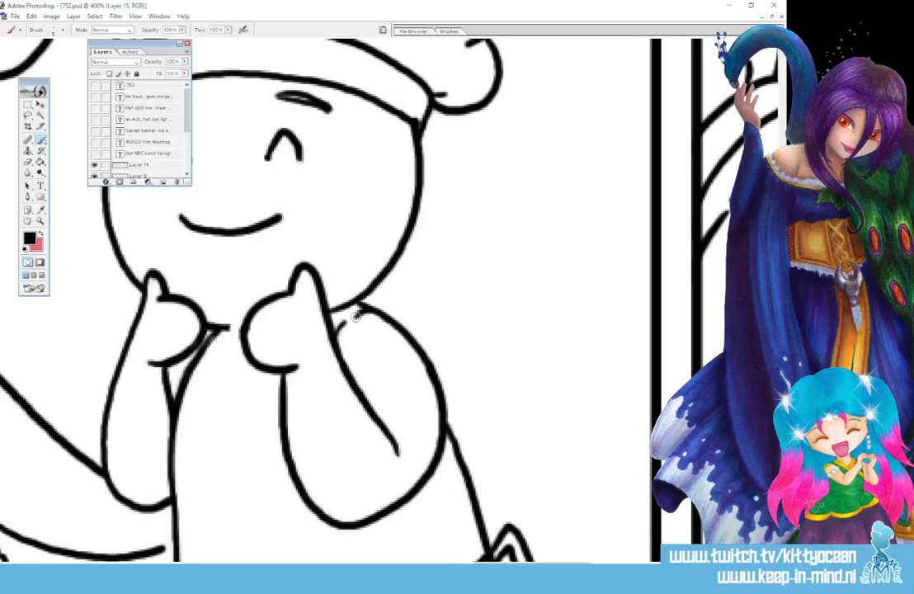
Select the whole canvas and copy the line art onto a new layer.
key("ctrl+minus")
key("ctrl+minus")
key("ctrl+minus")
key("ctrl+minus")
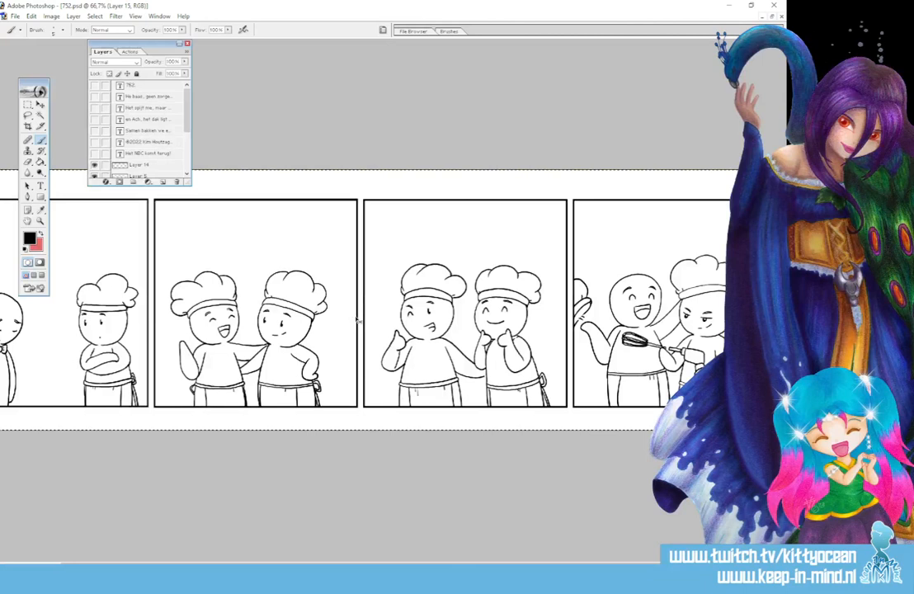
key("ctrl+j")
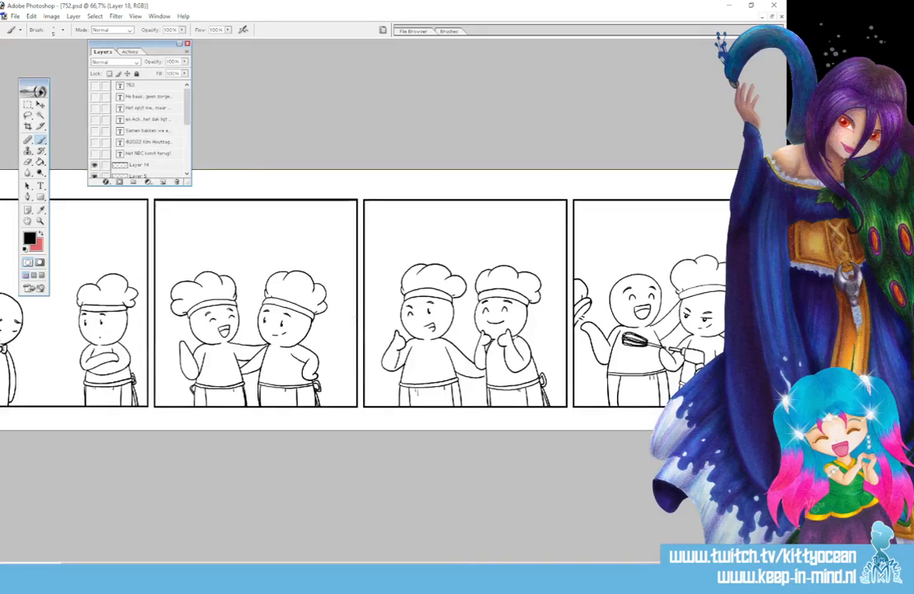
Set the blend mode of Layer 18 to Multiply.
scroll(140, 124, "down", 5)
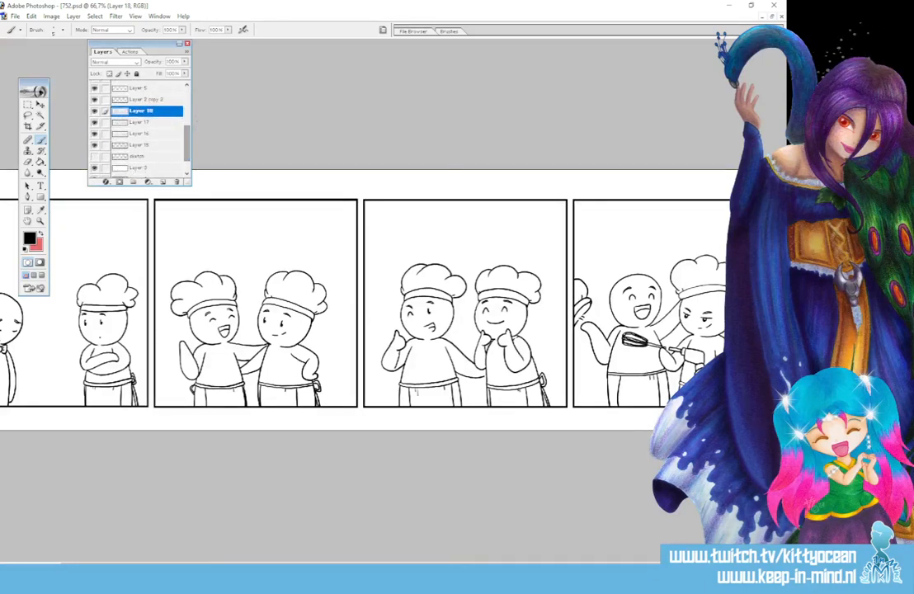
left_click(122, 63)
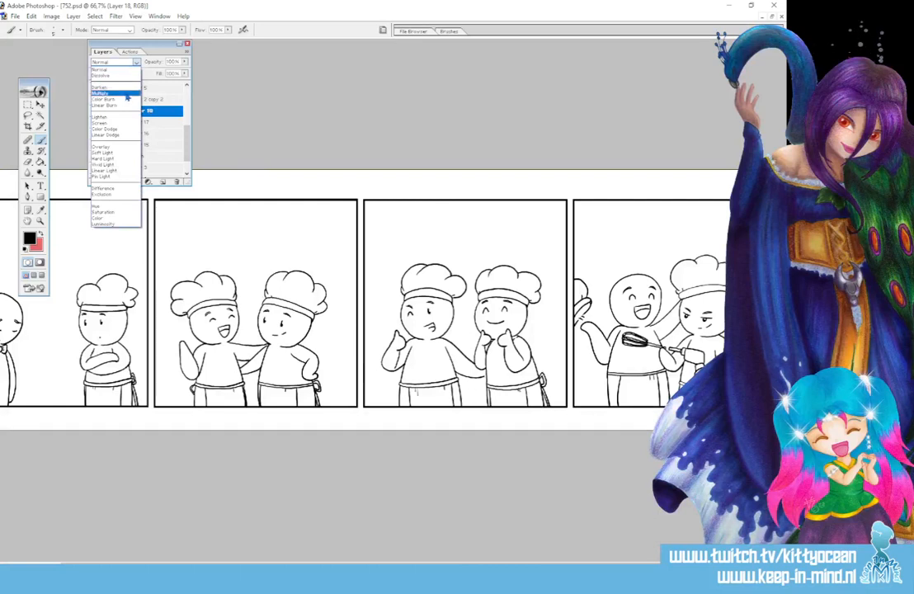
left_click(127, 94)
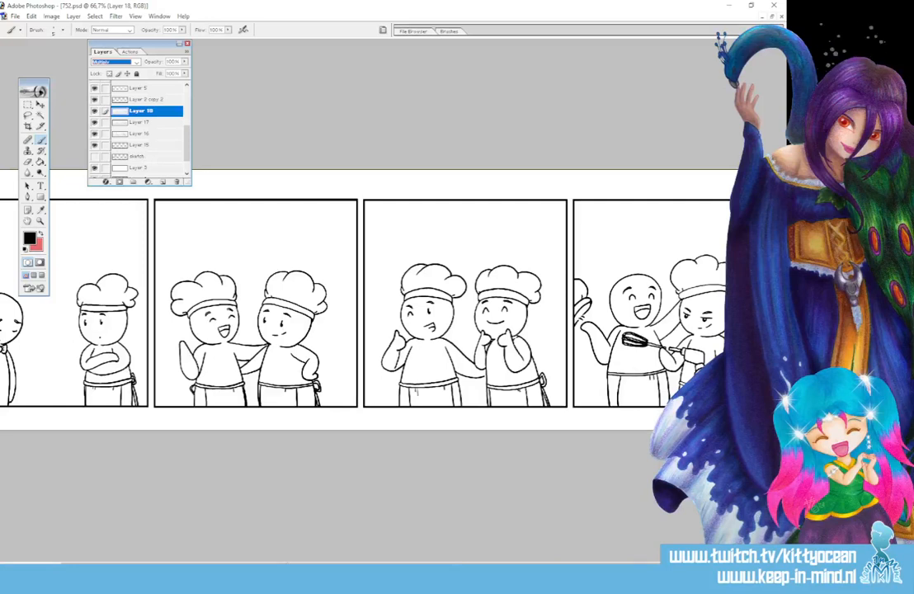
On Layer 17, fill all parts of the sad figure's bow tie in panel one with dark red (B54646).
left_click_drag(287, 566, 230, 565)
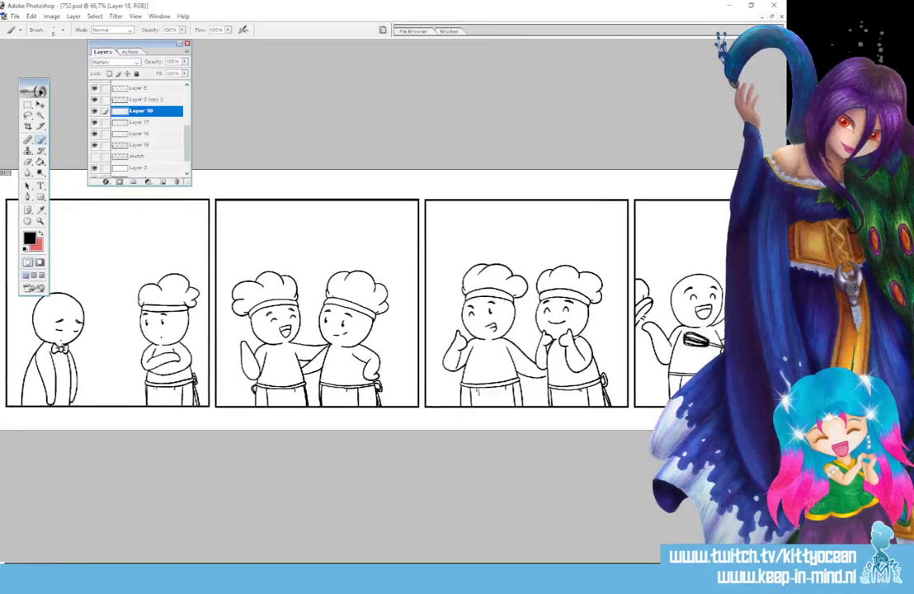
left_click(157, 123)
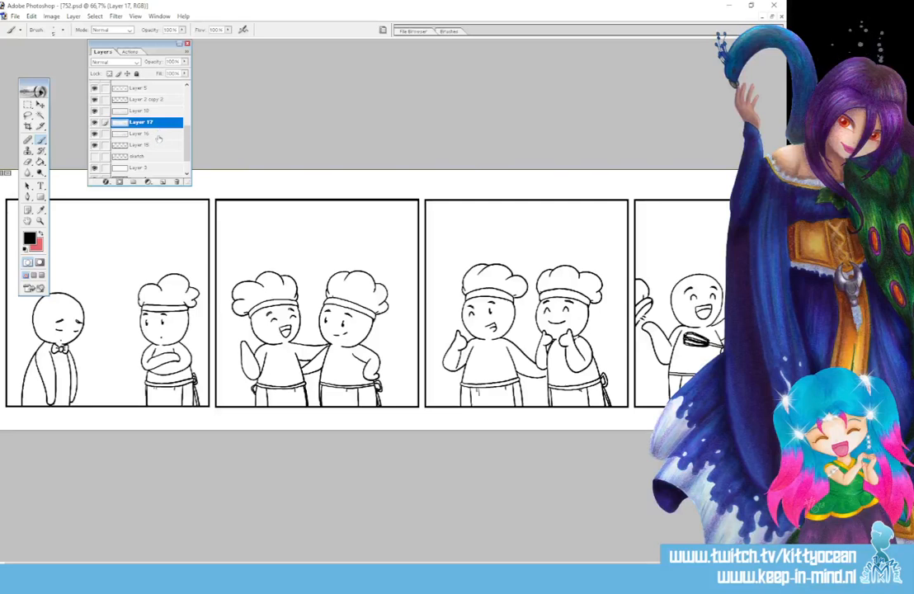
left_click(40, 209)
left_click(36, 245)
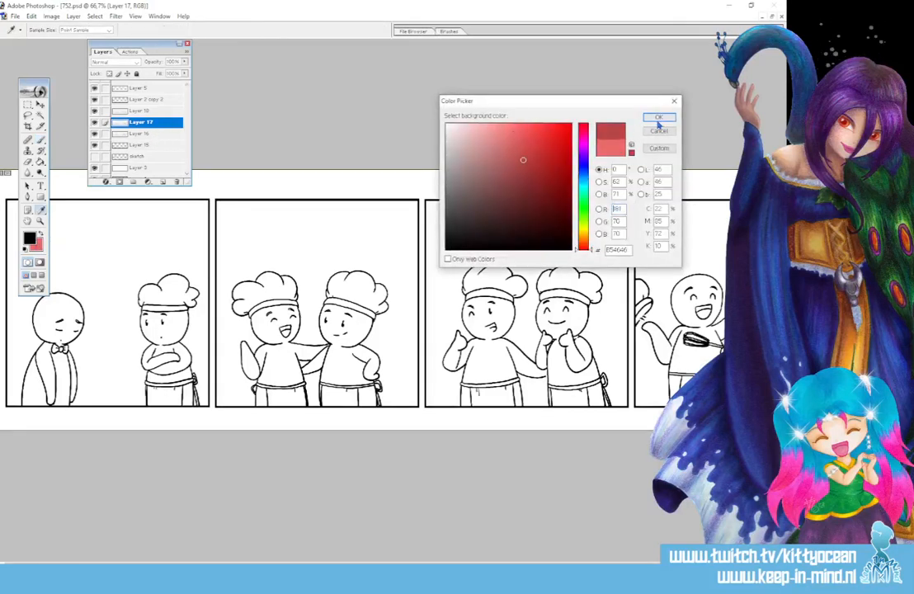
left_click(659, 117)
left_click(40, 162)
left_click(54, 349)
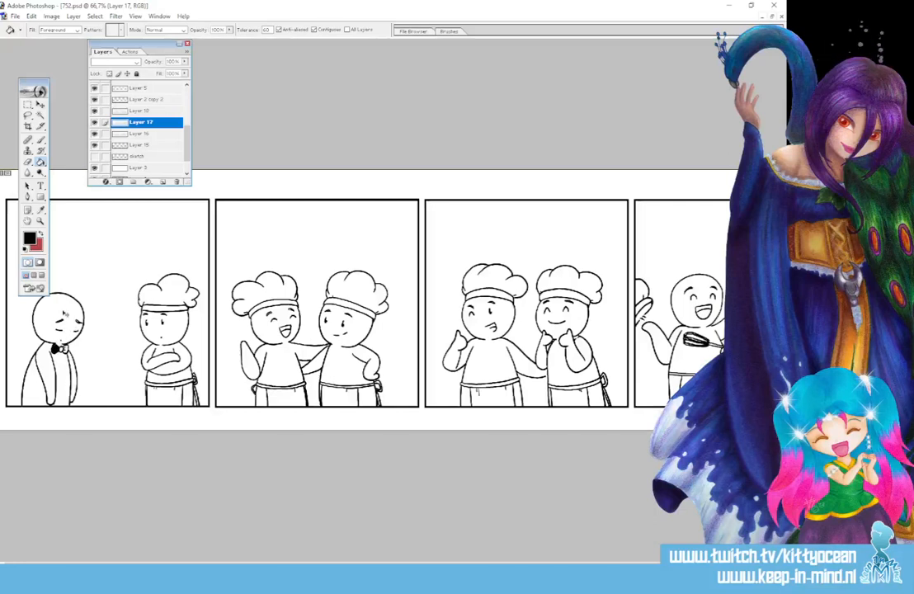
key("ctrl+z")
left_click(41, 233)
left_click(55, 349)
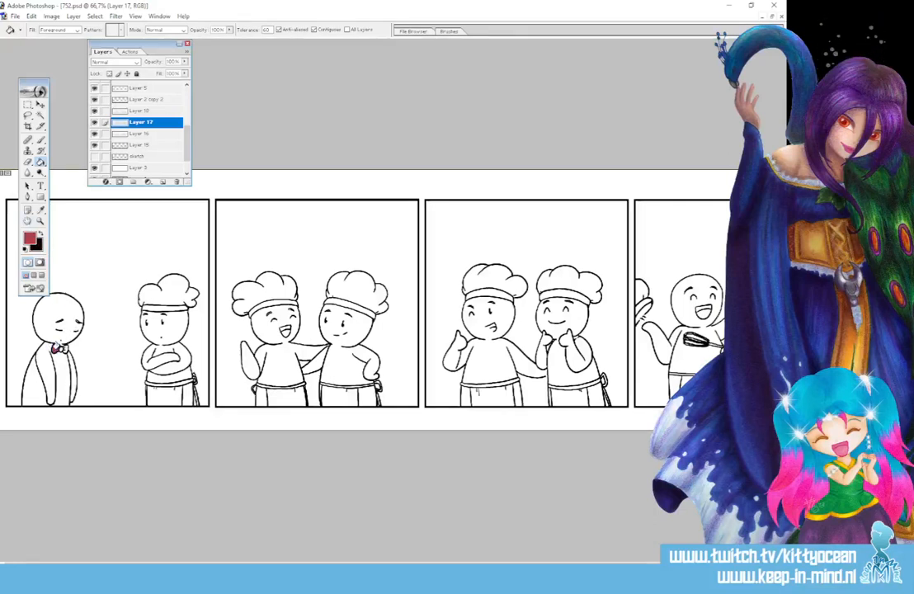
left_click(61, 349)
left_click(65, 349)
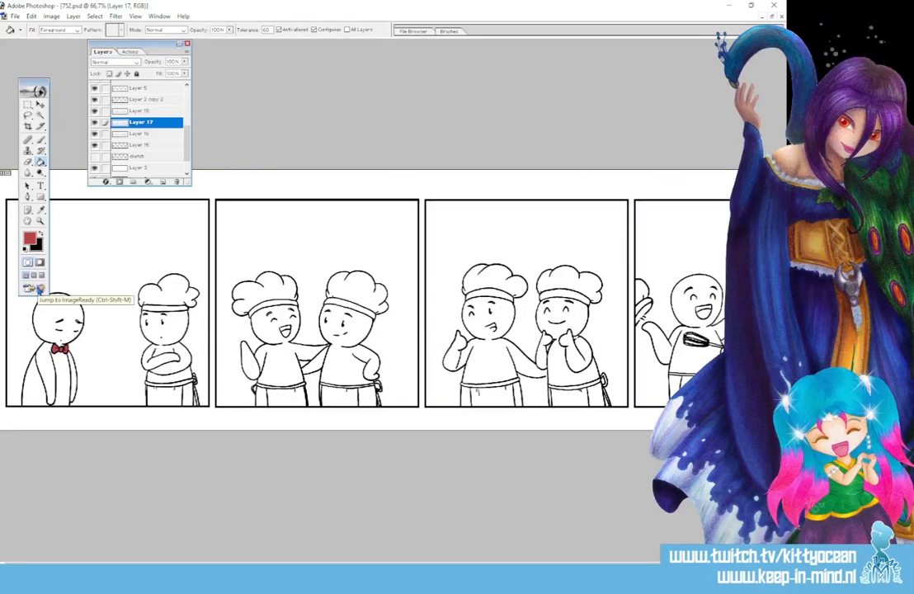
Fill the body and grip of the power drill in panel four with teal (3D8293).
left_click(30, 239)
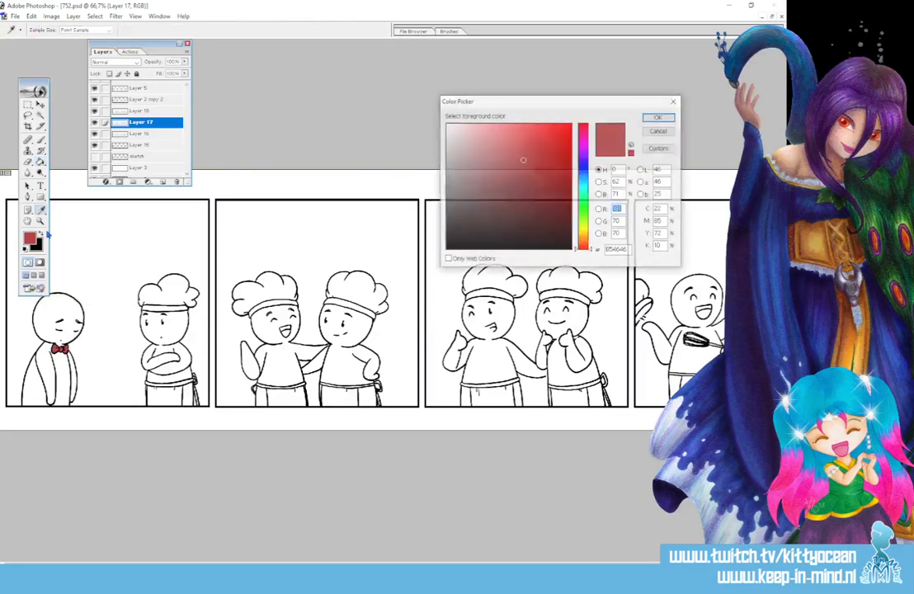
left_click(582, 178)
left_click(581, 182)
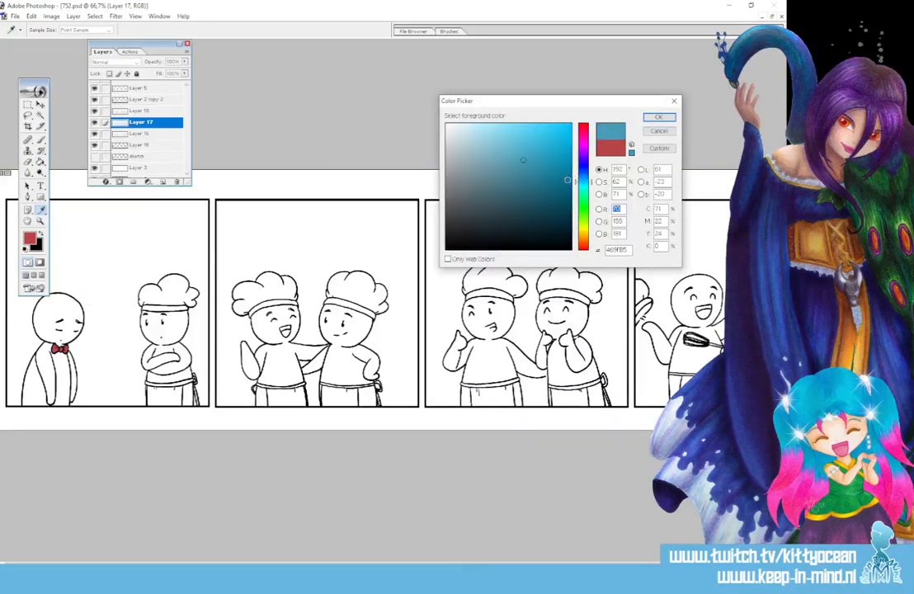
left_click(519, 176)
left_click(657, 119)
key("g")
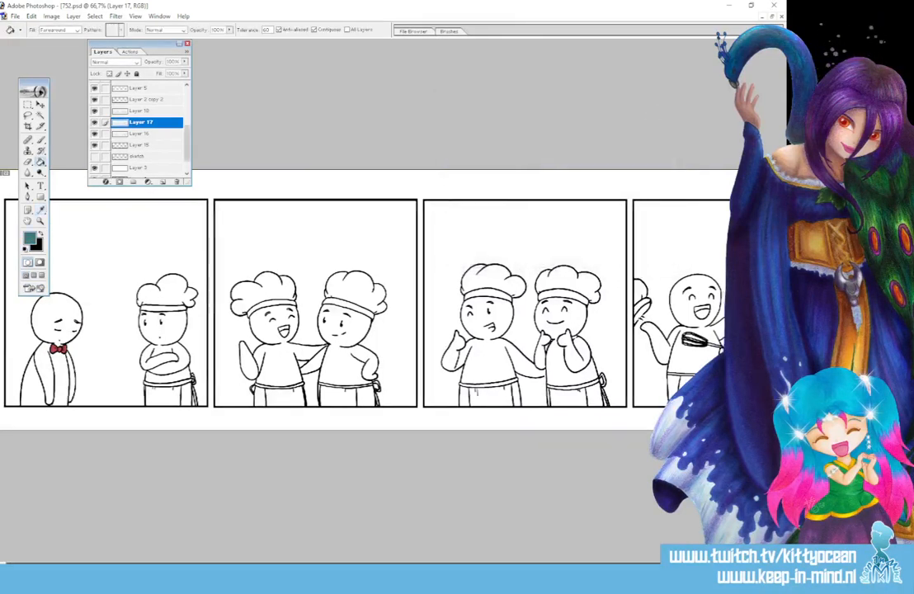
scroll(363, 303, "right", 2)
left_click(693, 354)
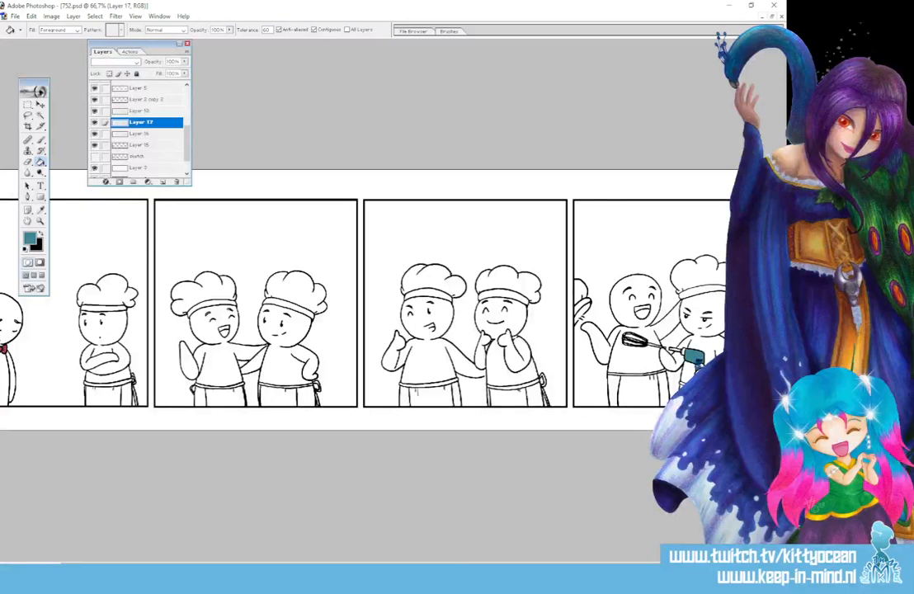
Fill the drill's chuck with a muted blue-grey and its bit with grey (7A8588).
left_click(40, 210)
left_click(31, 239)
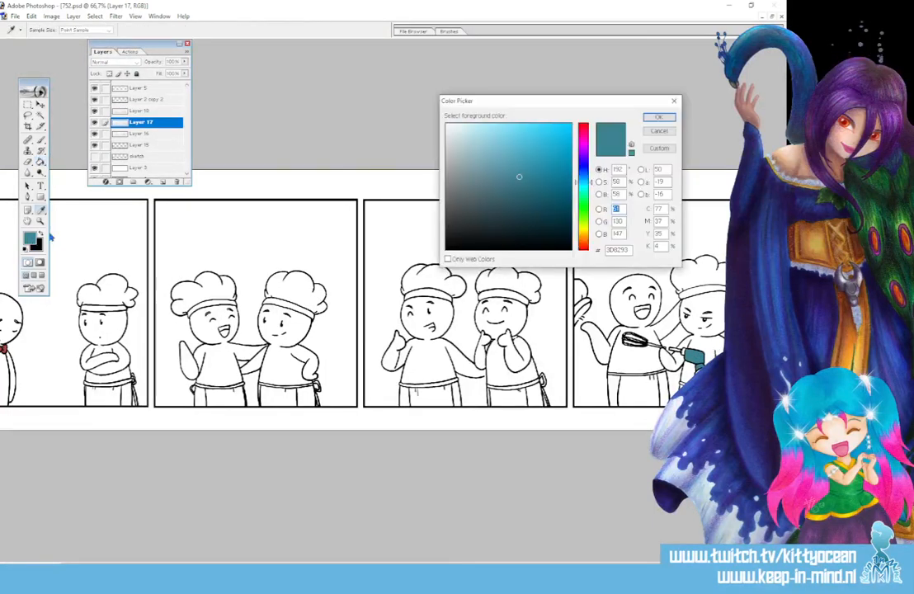
key("Return")
key("g")
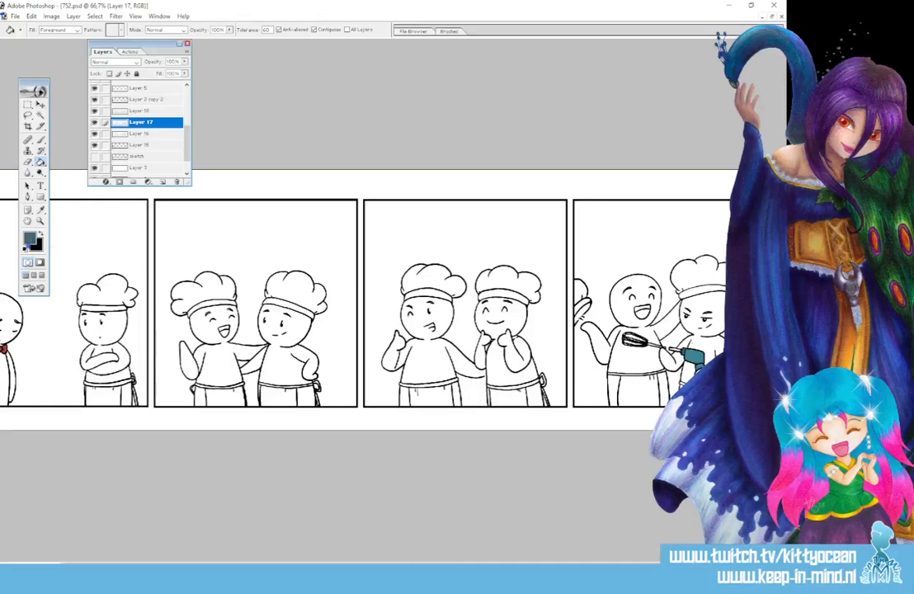
left_click(40, 209)
left_click(30, 238)
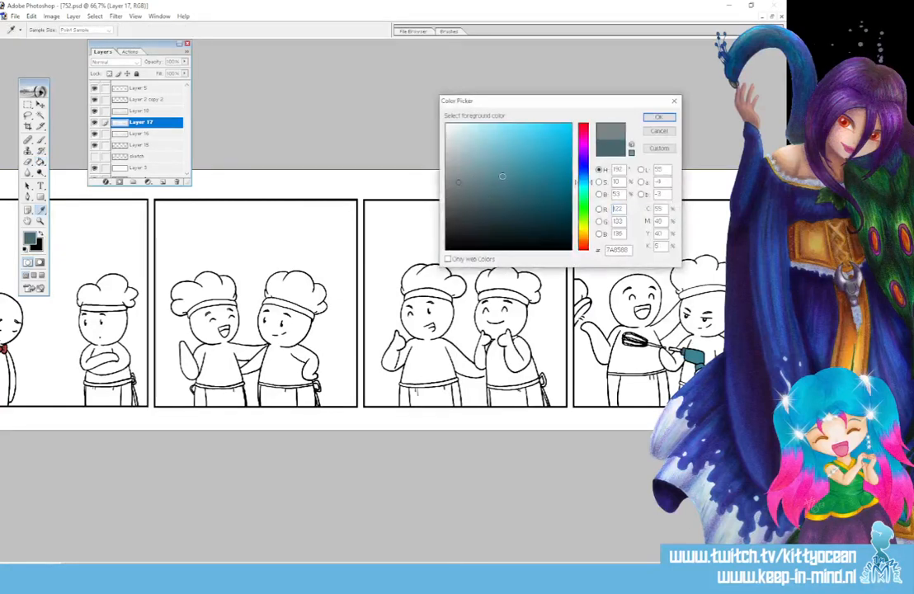
left_click(659, 117)
key("g")
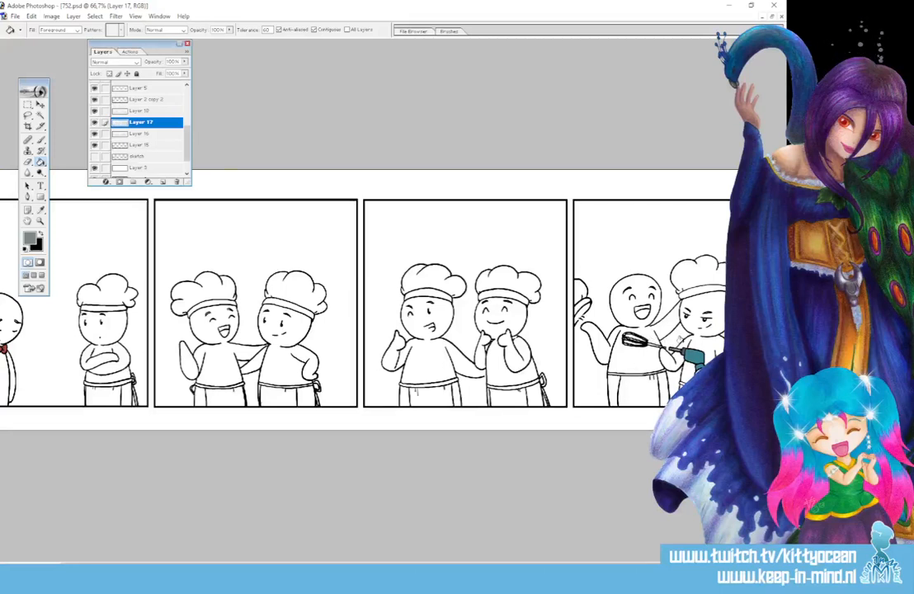
Paint the whisk's handle and wires in panel four with the same grey using the Brush tool.
key("ctrl+equal")
key("ctrl+equal")
key("ctrl+equal")
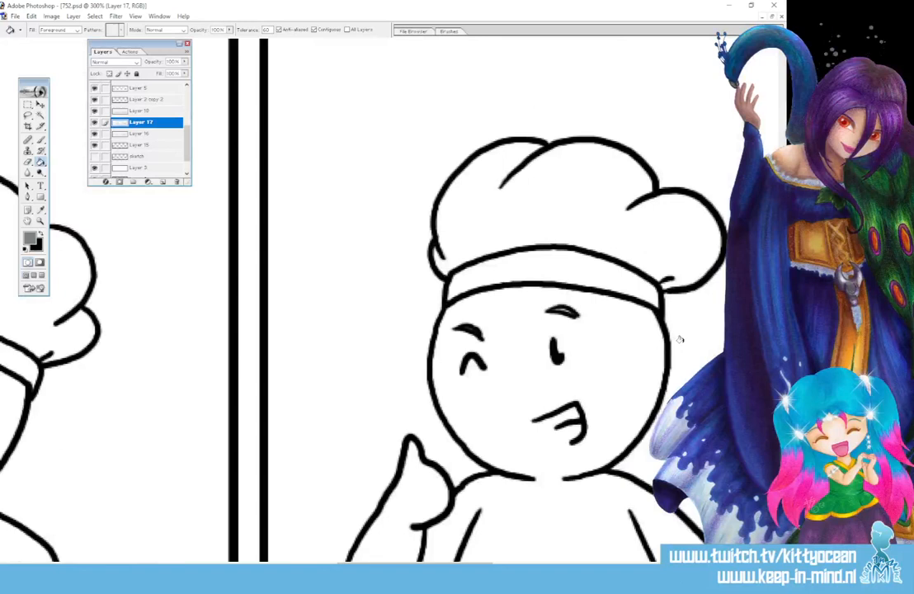
left_click_drag(462, 565, 629, 566)
scroll(355, 297, "down", 5)
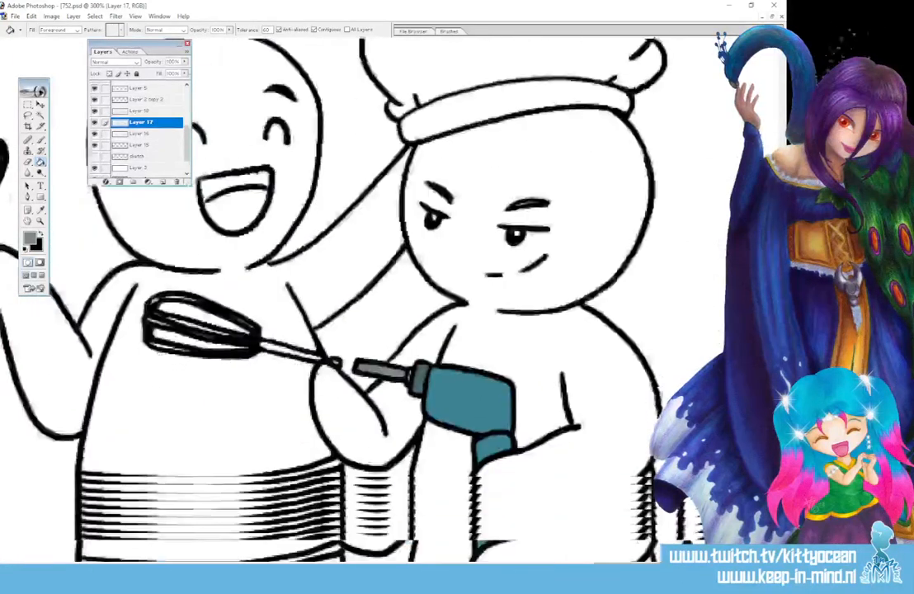
left_click(39, 141)
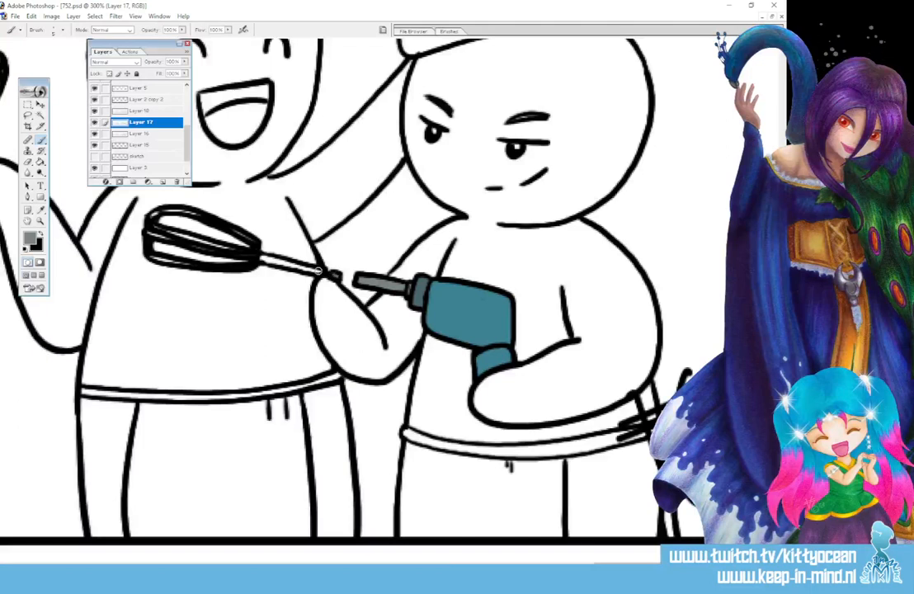
left_click_drag(318, 271, 262, 256)
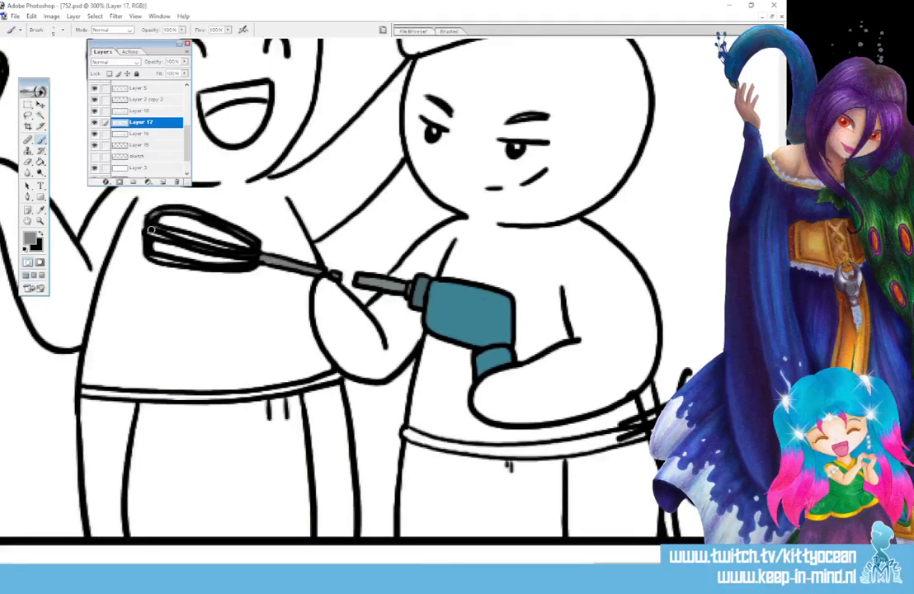
left_click_drag(167, 232, 245, 253)
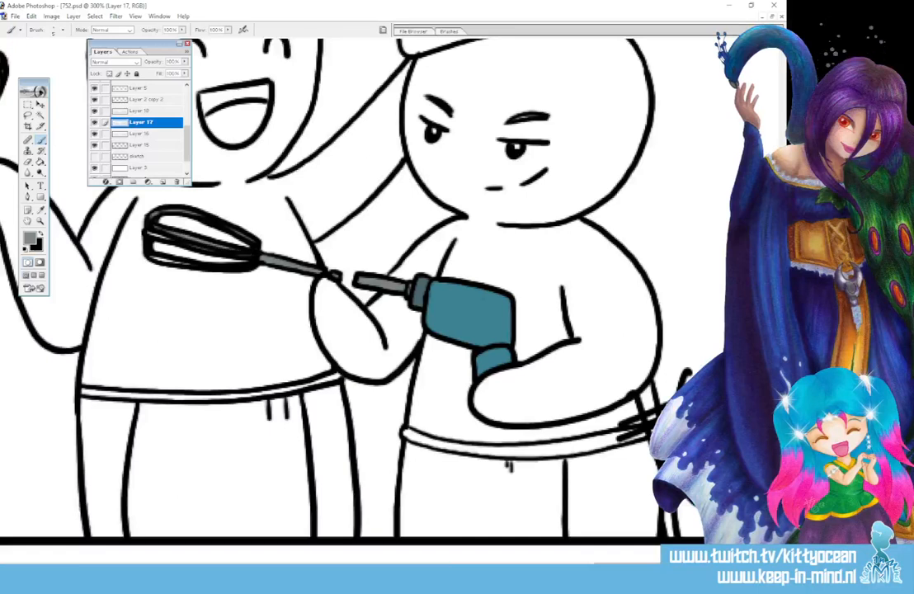
mouse_move(169, 239)
left_mouse_down()
mouse_move(146, 250)
mouse_move(177, 264)
left_mouse_up()
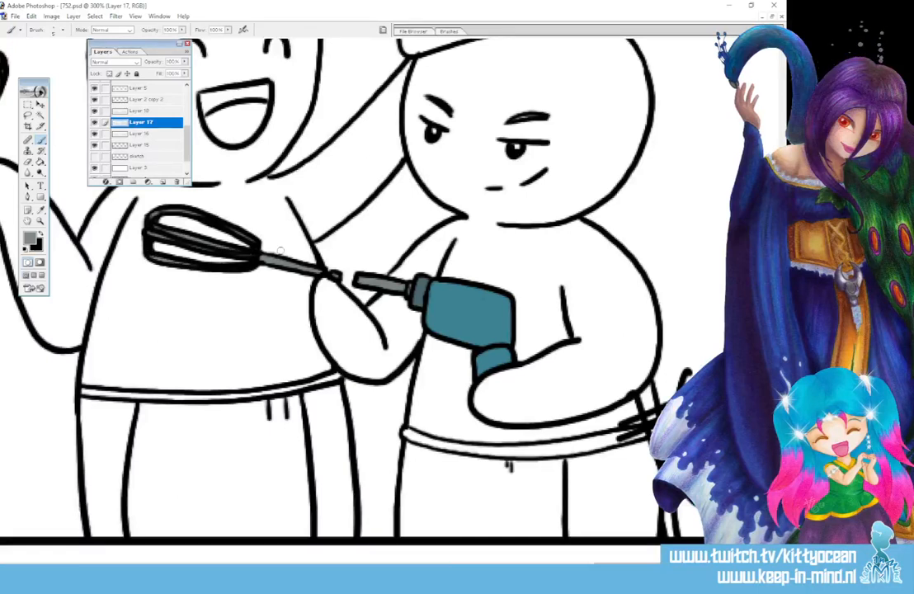
Fill the chef hats in panels one and two, including their bands, with pale cream (E2E3C1).
key("ctrl+minus")
key("ctrl+minus")
key("ctrl+minus")
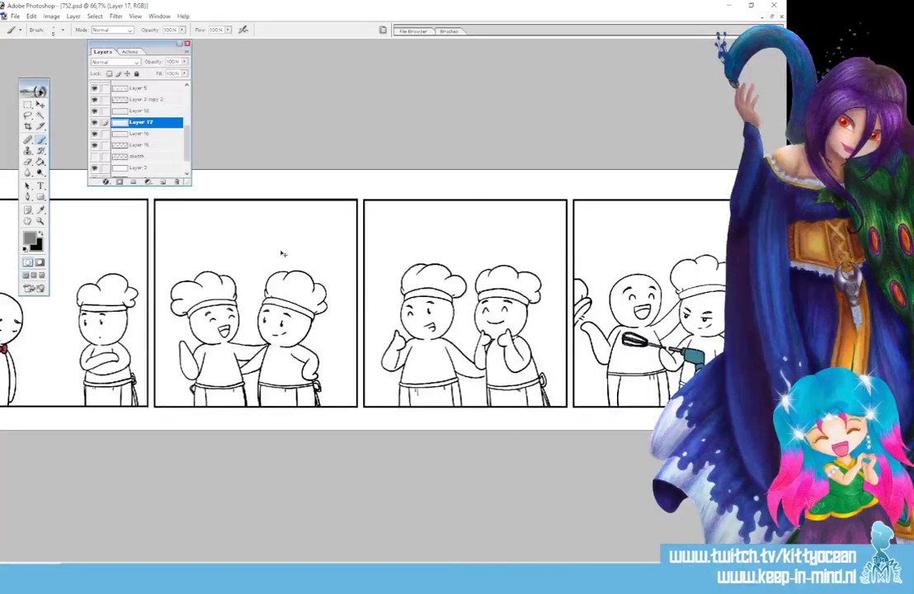
left_click(32, 238)
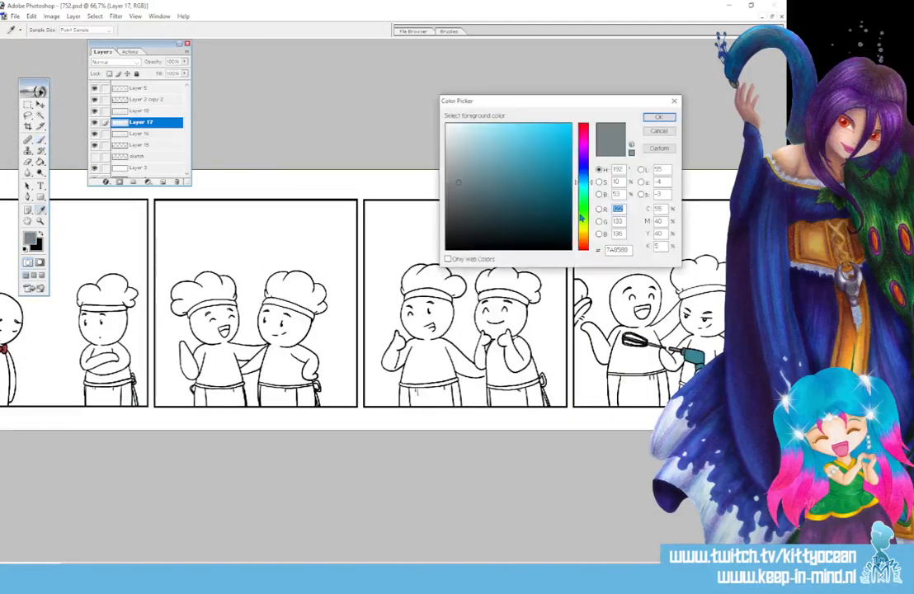
left_click_drag(581, 214, 582, 229)
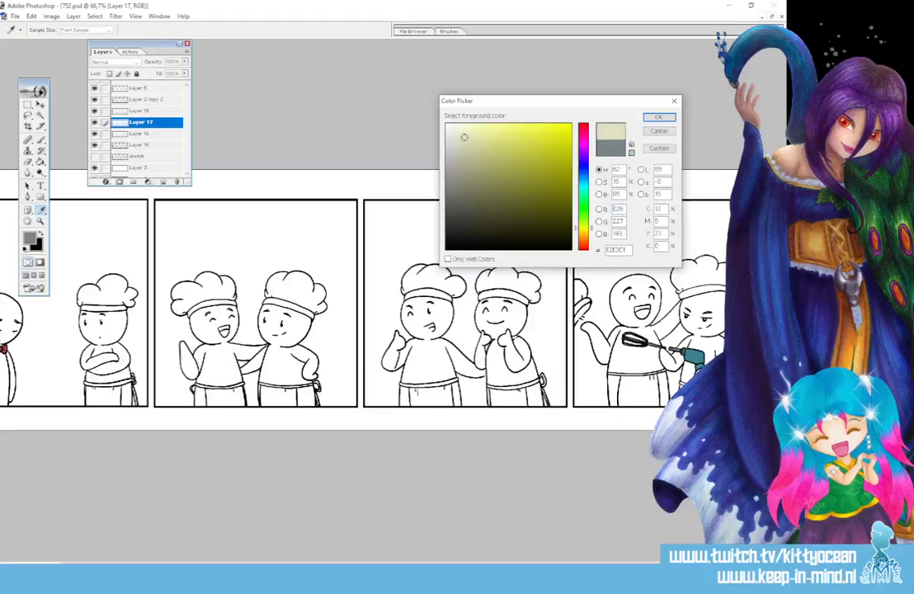
left_click(657, 118)
key("g")
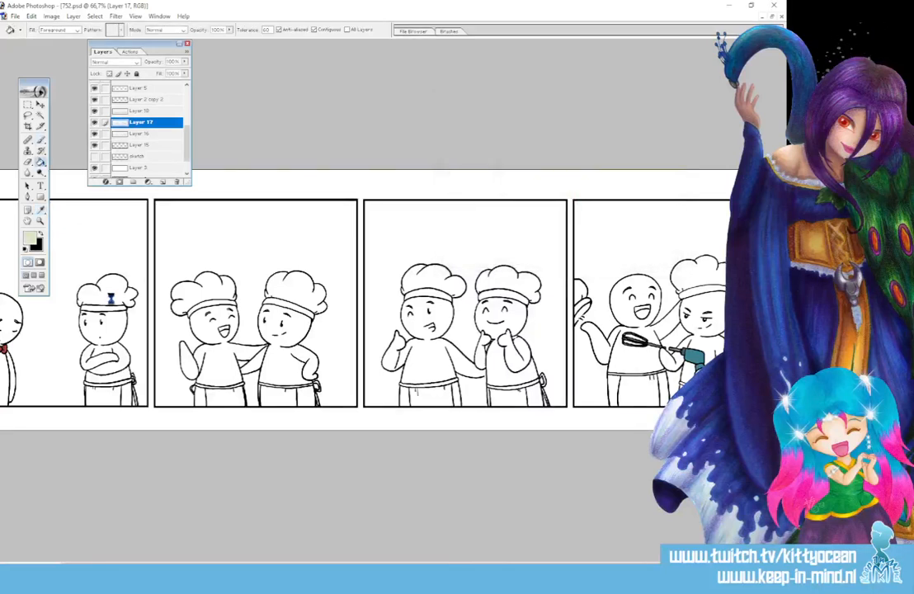
left_click(95, 258)
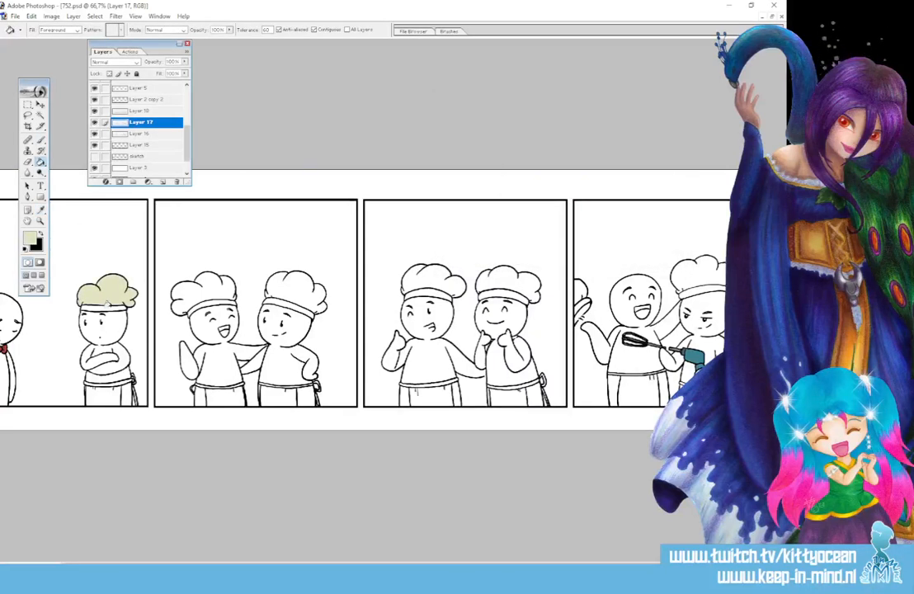
left_click(208, 291)
left_click(305, 284)
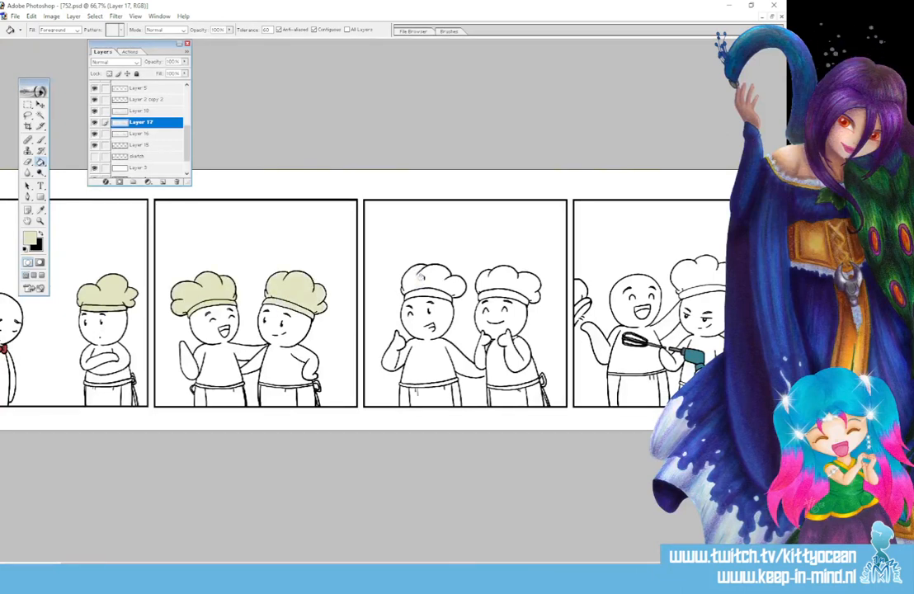
Fill the chef hats in panels three and four with the same cream, including the hat cut off by the panel border.
left_click(423, 279)
left_click(512, 283)
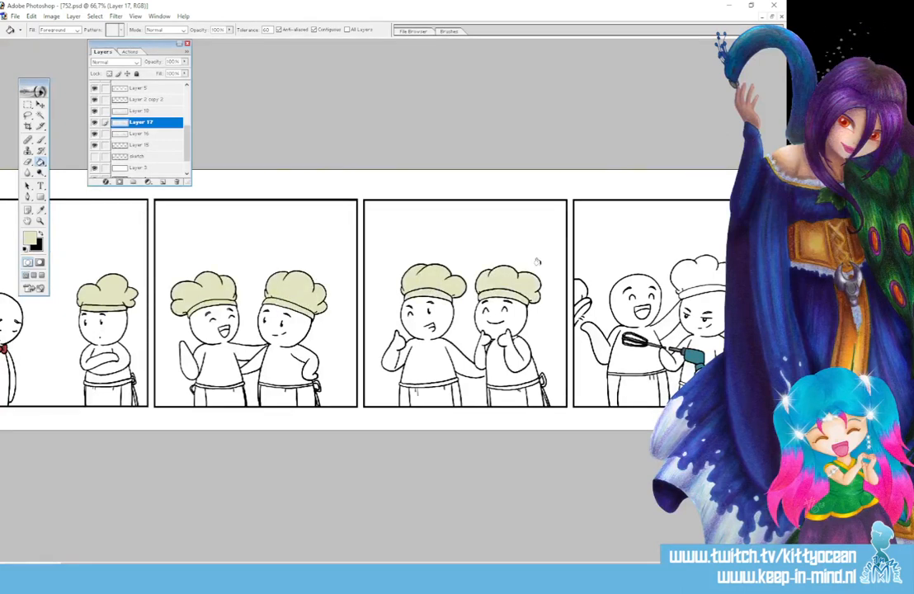
left_click(689, 277)
left_click(700, 290)
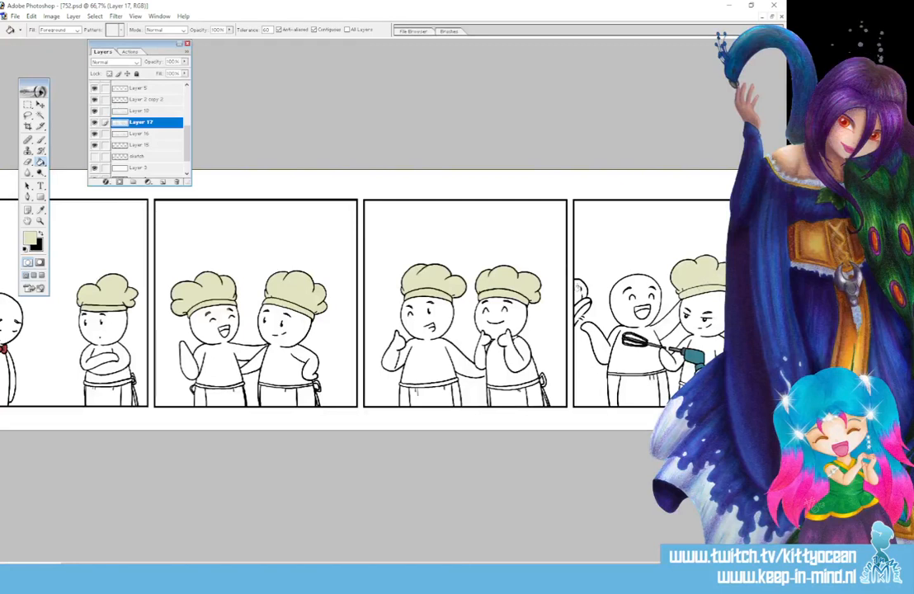
left_click(580, 290)
left_click(582, 307)
Paint the inside of the held chef hat in panel four with a darker cream (CCCDB2).
left_click(39, 139)
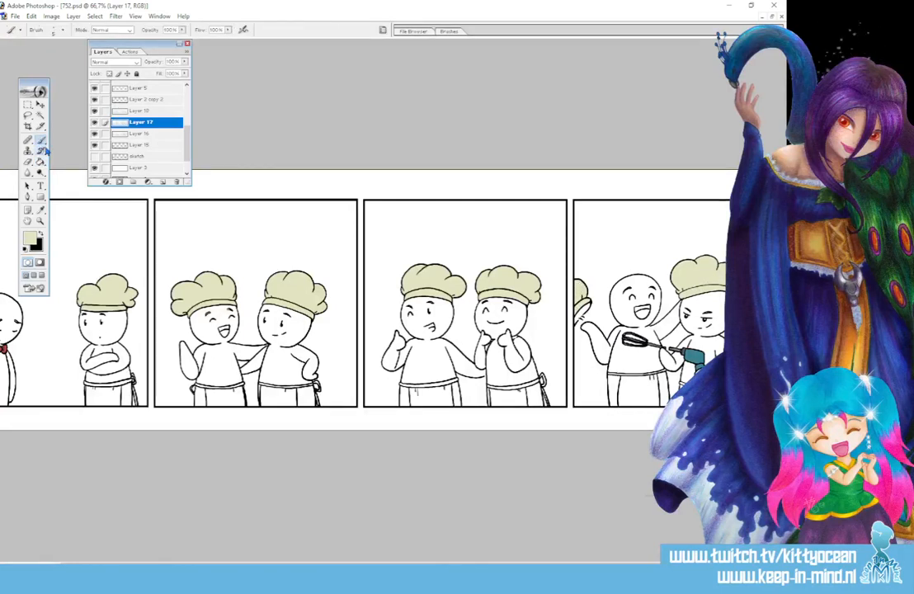
key("ctrl+plus")
key("ctrl+plus")
key("ctrl+plus")
left_click_drag(397, 564, 573, 563)
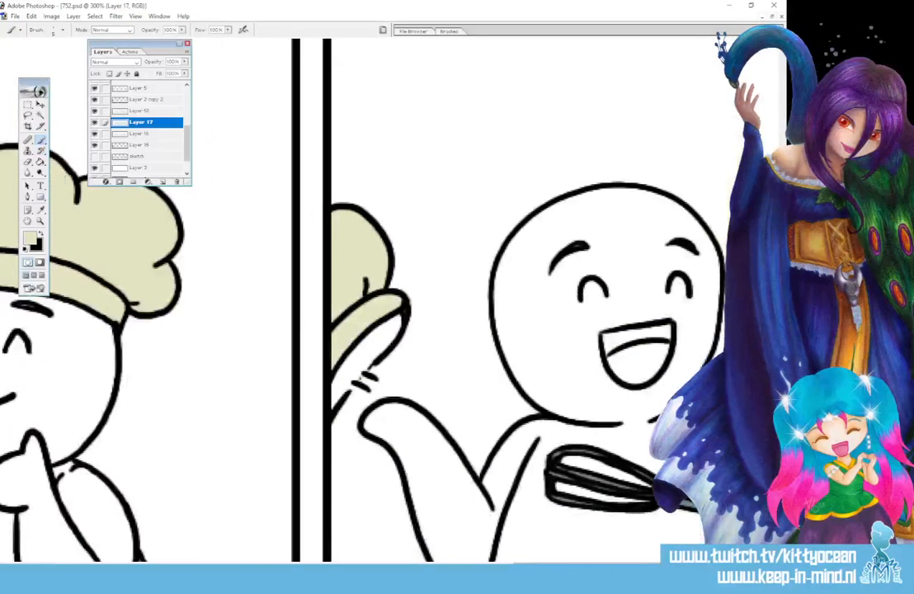
left_click(30, 238)
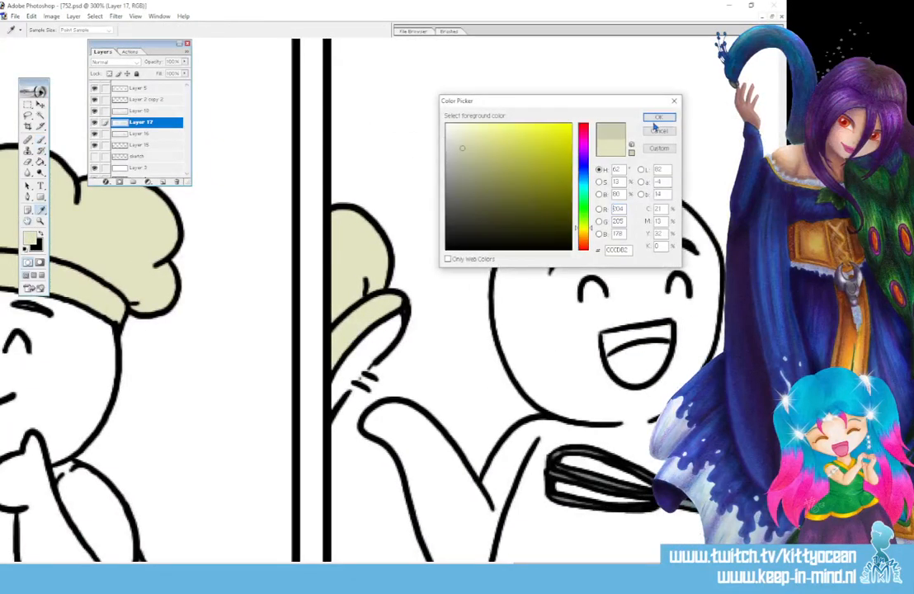
key("Return")
mouse_move(381, 329)
left_mouse_down()
mouse_move(348, 363)
mouse_move(368, 352)
mouse_move(341, 387)
mouse_move(349, 382)
mouse_move(387, 336)
mouse_move(333, 380)
left_mouse_up()
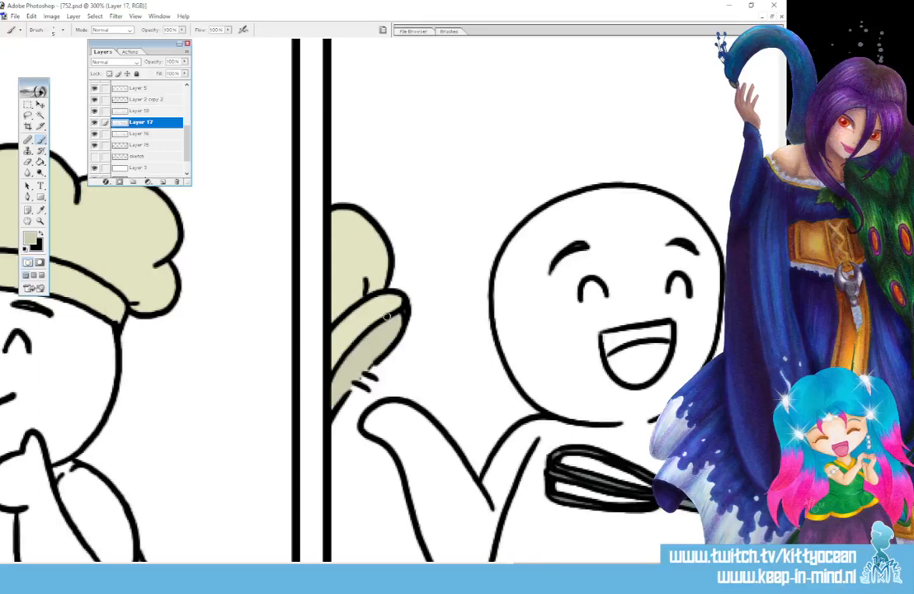
Fill the chefs' open mouths in panels two and four with dark magenta (AA347C) using the Paint Bucket.
key("ctrl+minus")
key("ctrl+minus")
key("ctrl+minus")
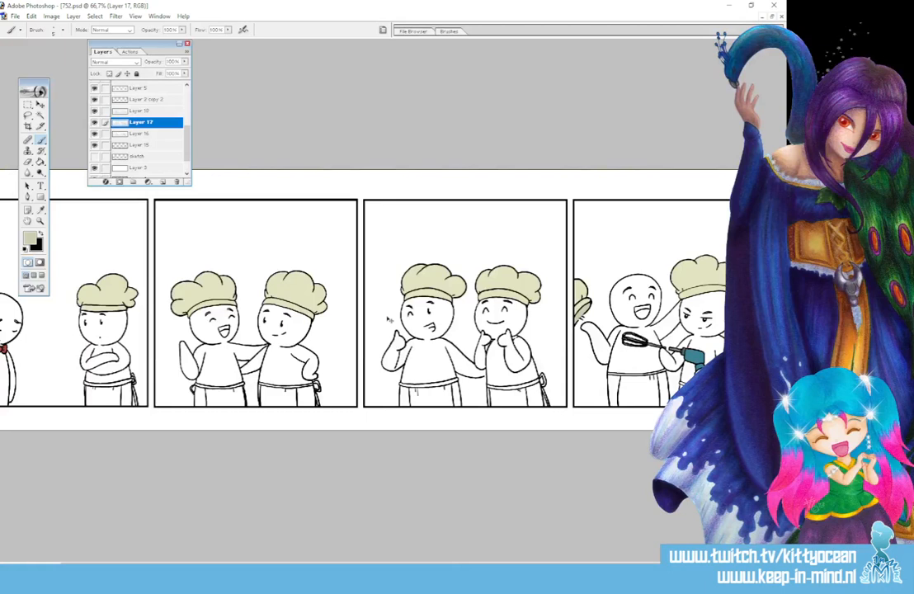
left_click(31, 239)
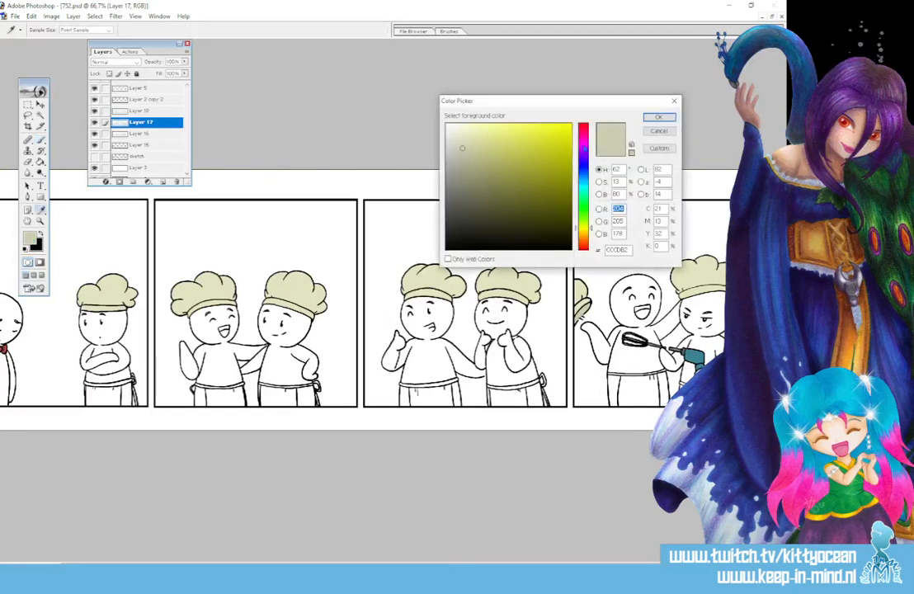
left_click(584, 136)
left_click_drag(525, 162, 533, 166)
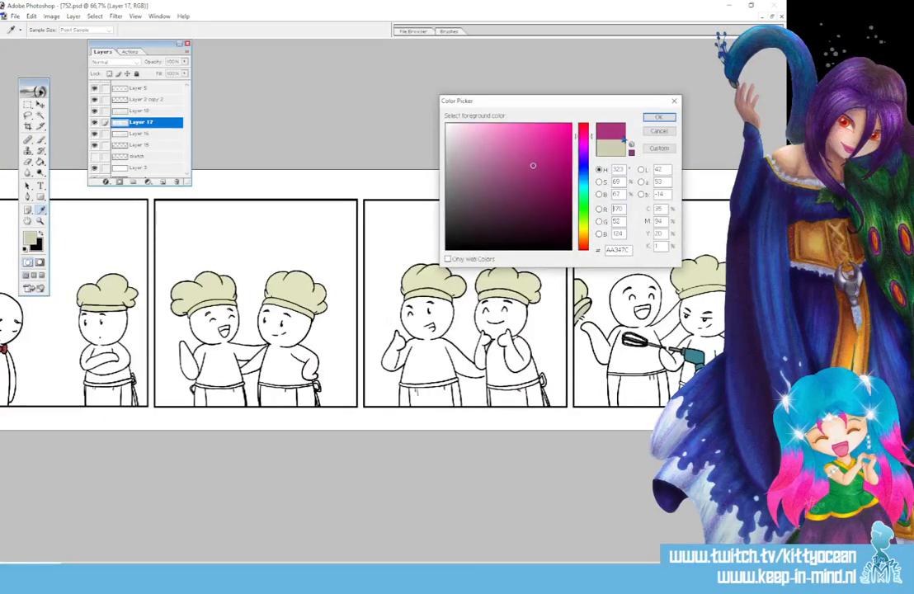
left_click(659, 117)
left_click(40, 161)
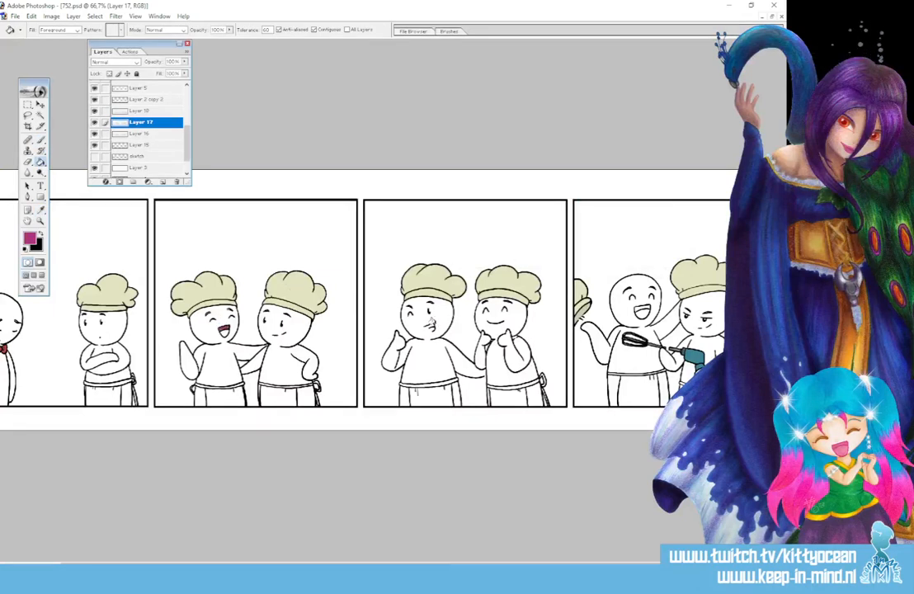
left_click(640, 311)
Paint the open mouth of panel three's winking chef with the same dark magenta using the Brush tool.
key("ctrl+plus")
key("ctrl+plus")
key("ctrl+plus")
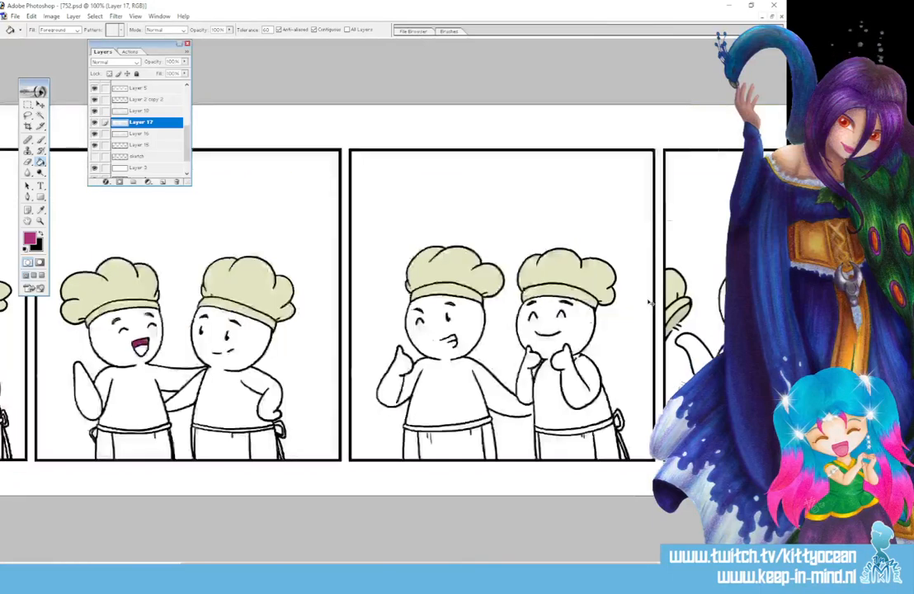
left_click(41, 141)
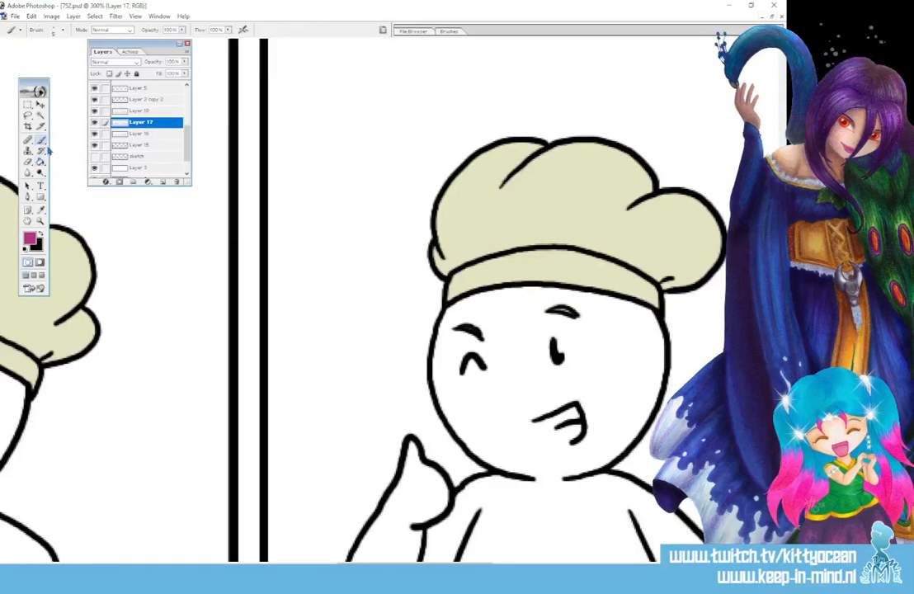
scroll(429, 512, "right", 5)
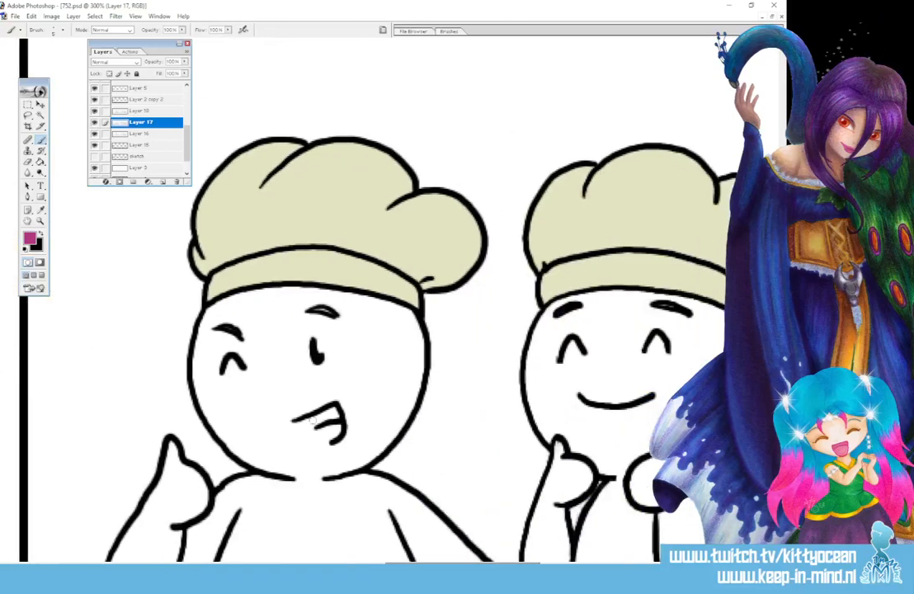
left_click_drag(299, 419, 326, 440)
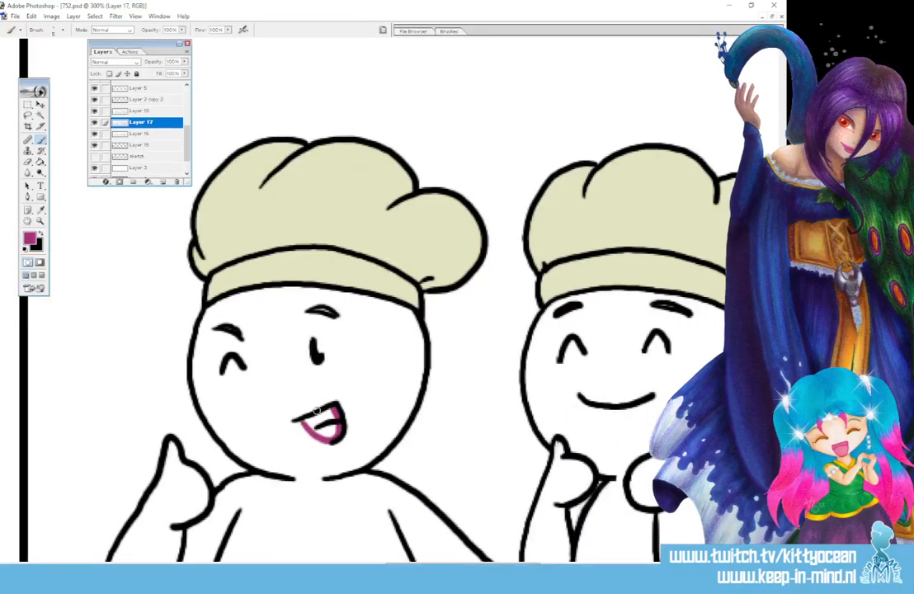
left_click_drag(309, 417, 330, 416)
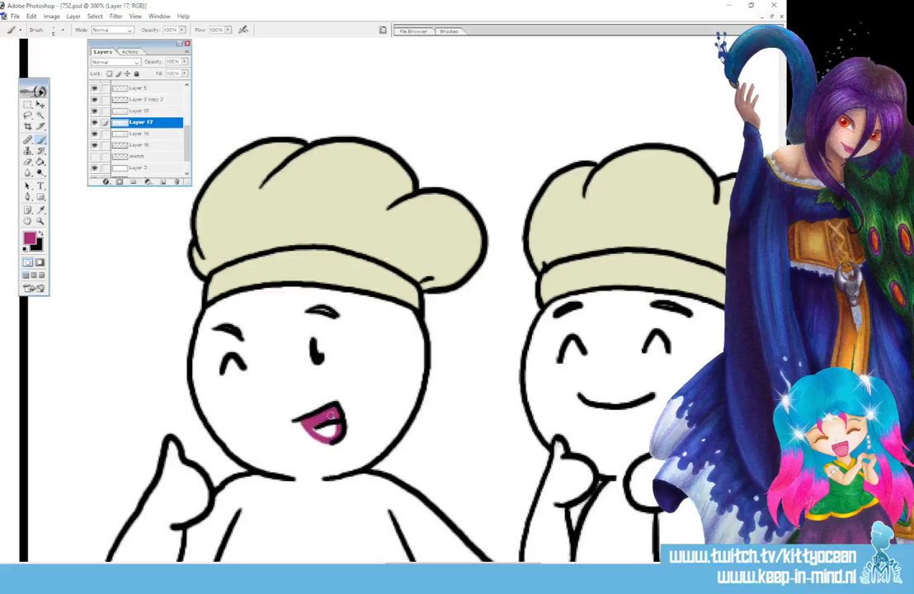
Colour the tongues in panels two, three and four with a lighter magenta pink.
left_click(29, 238)
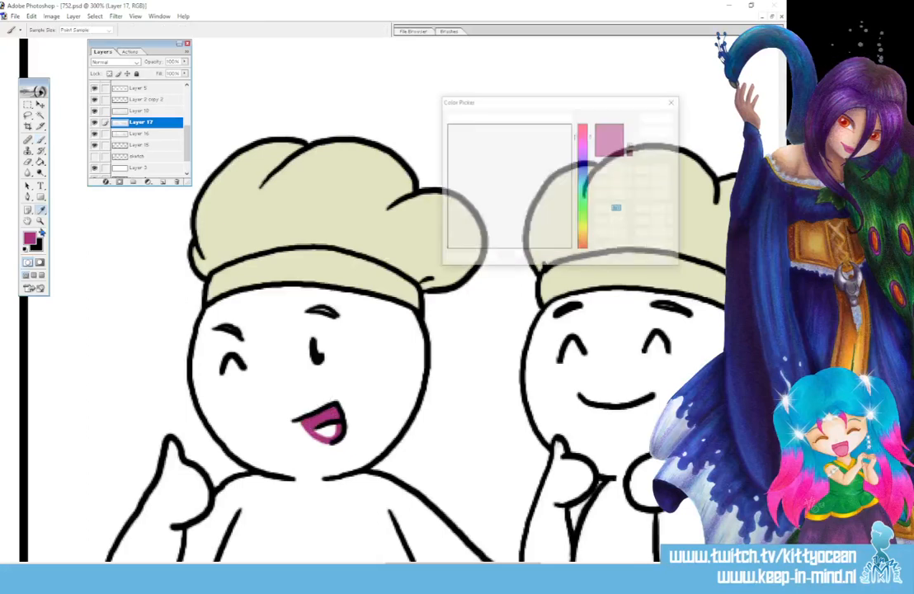
left_click(656, 119)
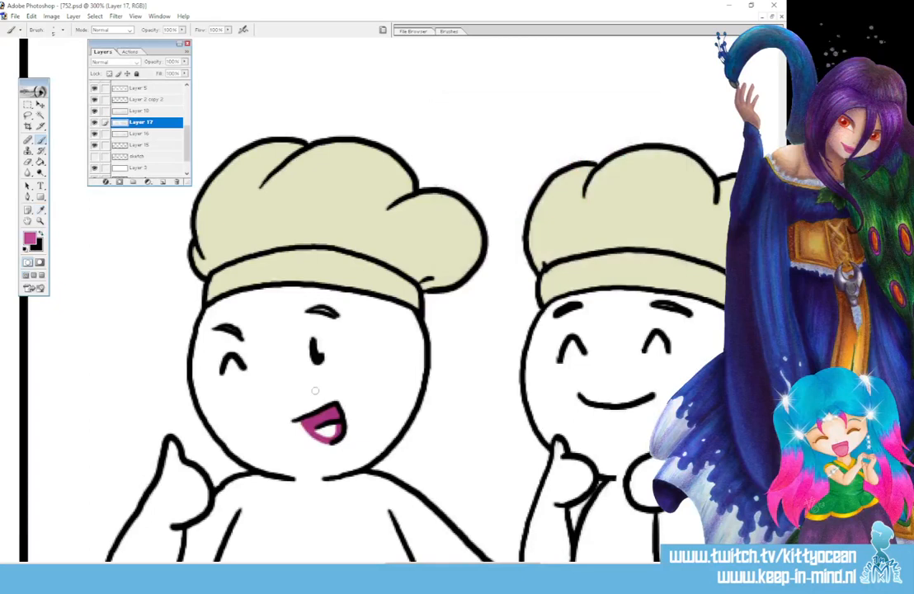
mouse_move(318, 431)
left_mouse_down()
mouse_move(336, 427)
mouse_move(319, 432)
left_mouse_up()
left_click_drag(496, 565, 666, 565)
left_click(39, 162)
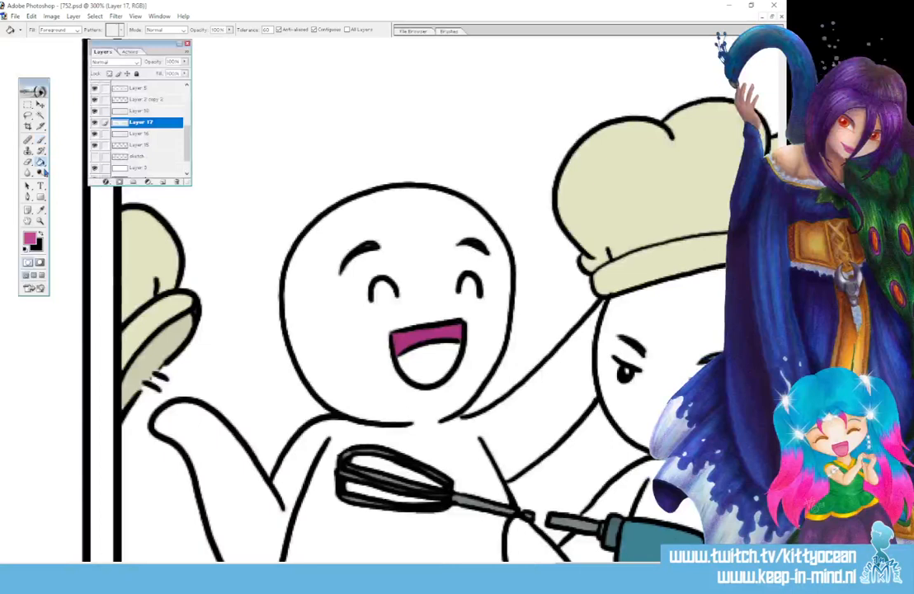
left_click(424, 360)
left_click_drag(634, 565, 272, 566)
left_click(323, 443)
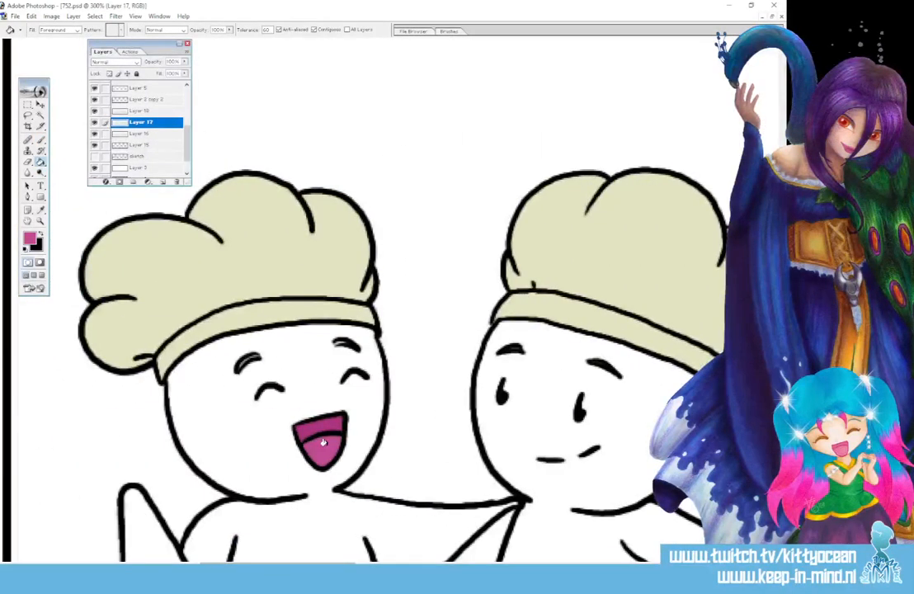
Fill the aprons and waistbands of the chefs in panels one and two with pale blue.
key("ctrl+minus")
key("ctrl+minus")
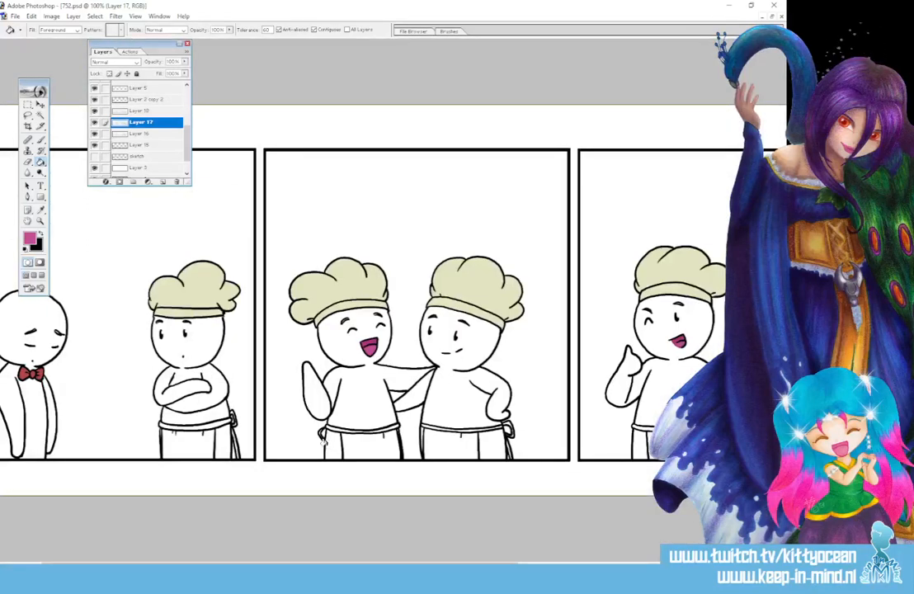
left_click(30, 239)
left_click(587, 185)
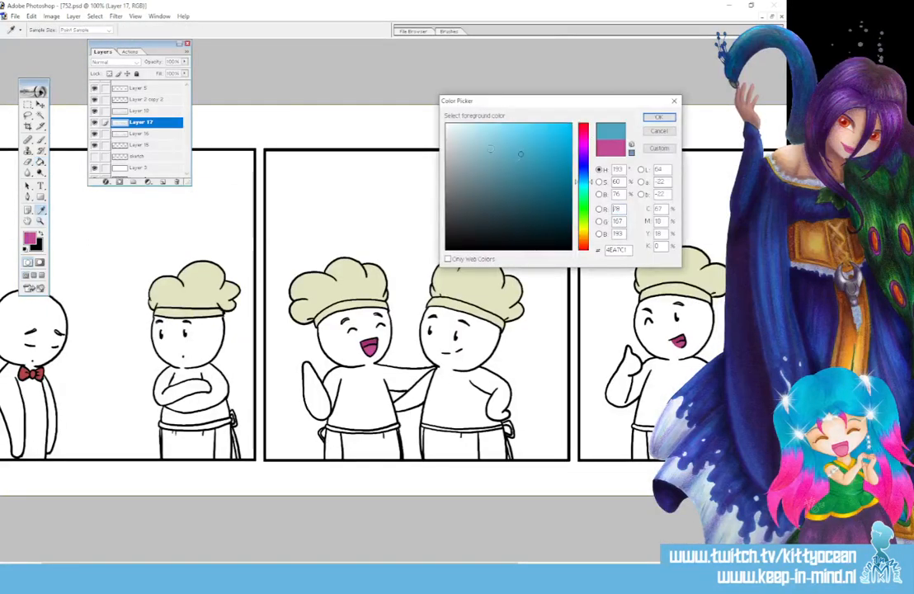
left_click(462, 138)
left_click(659, 118)
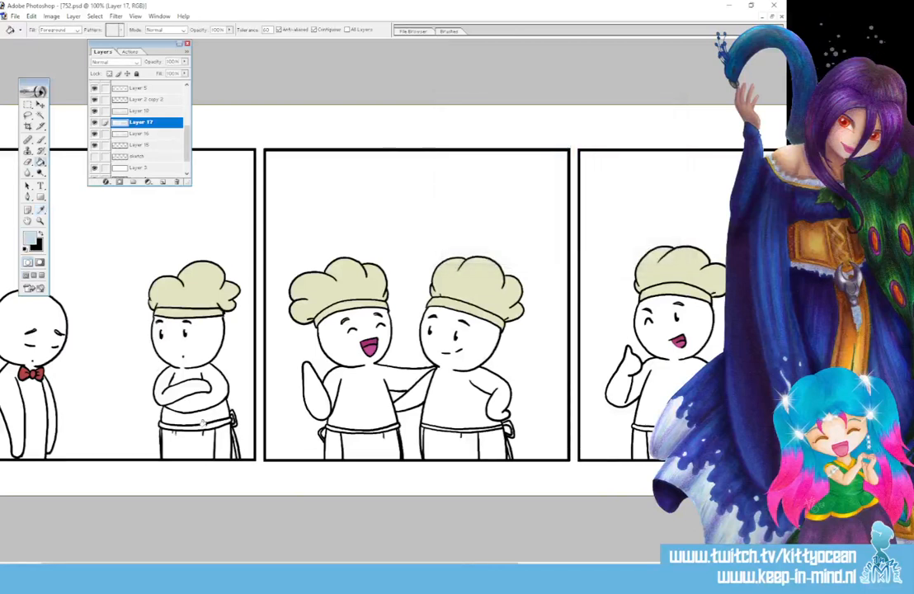
left_click(190, 441)
left_click(350, 437)
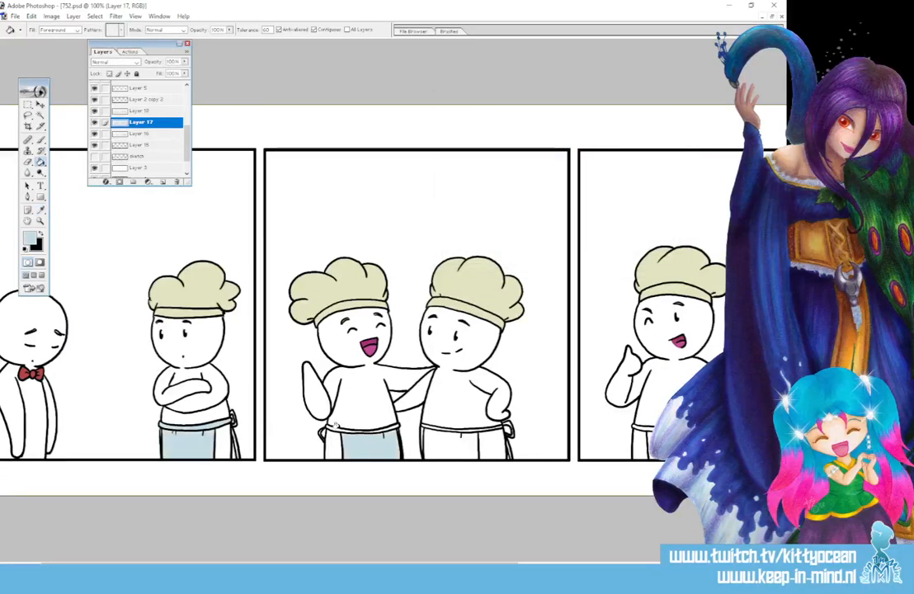
left_click(489, 429)
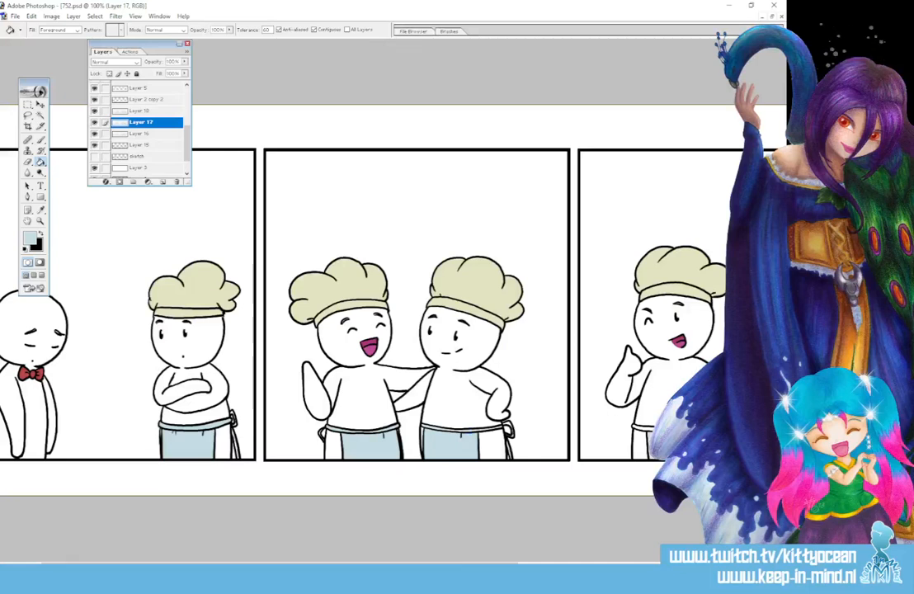
Fill the aprons and waistbands of the chefs in panels three and four with the same pale blue.
left_click(689, 429)
left_click_drag(490, 567, 724, 567)
left_click(606, 438)
left_click(619, 429)
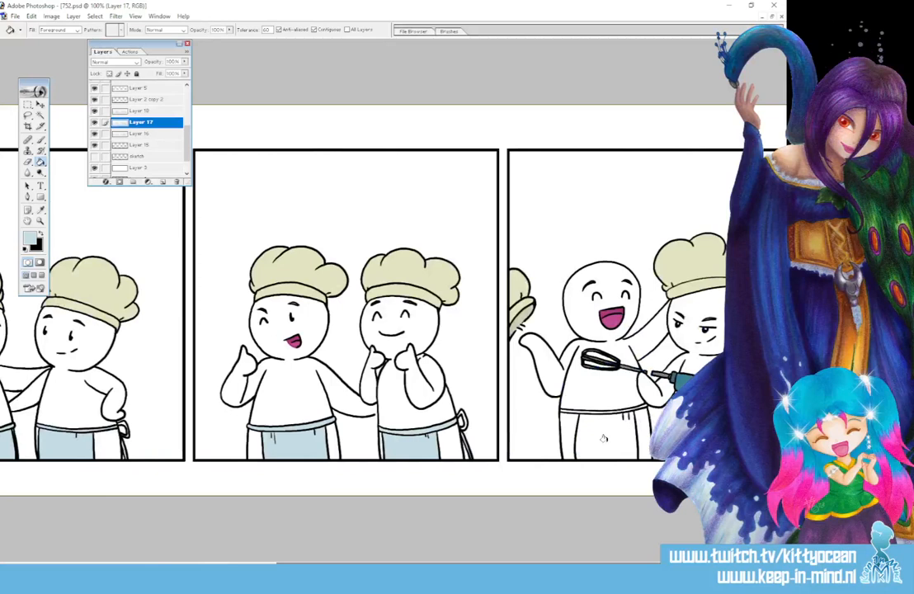
left_click(603, 438)
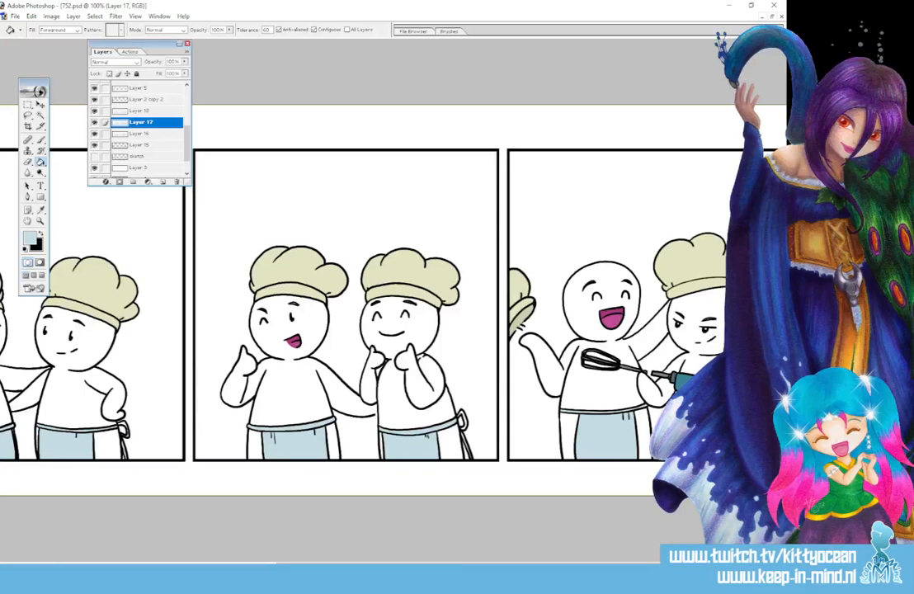
Paint the apron bows and hanging ties in panels three and four pale blue with the Brush tool.
key("ctrl+plus")
key("ctrl+plus")
key("ctrl+plus")
scroll(85, 62, "down", 10)
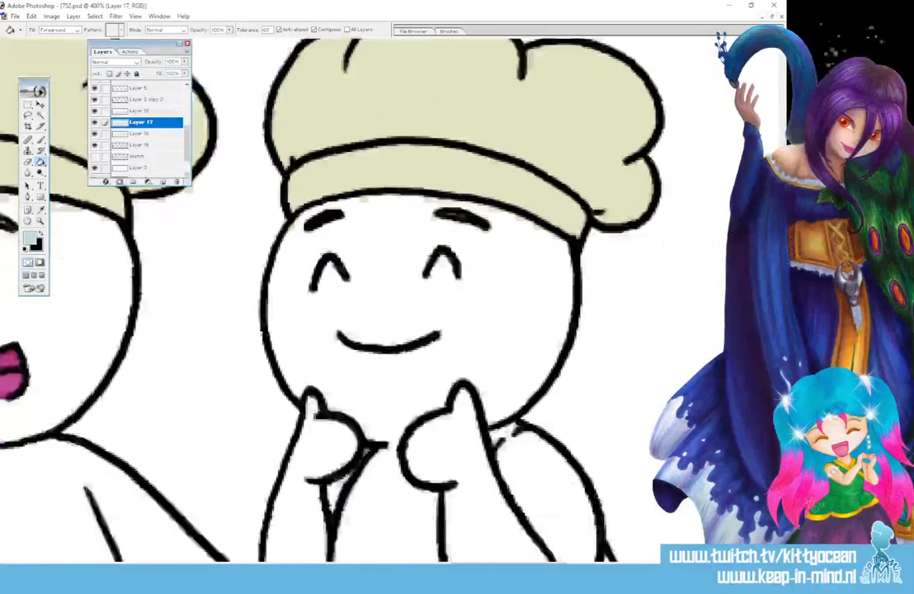
key("b")
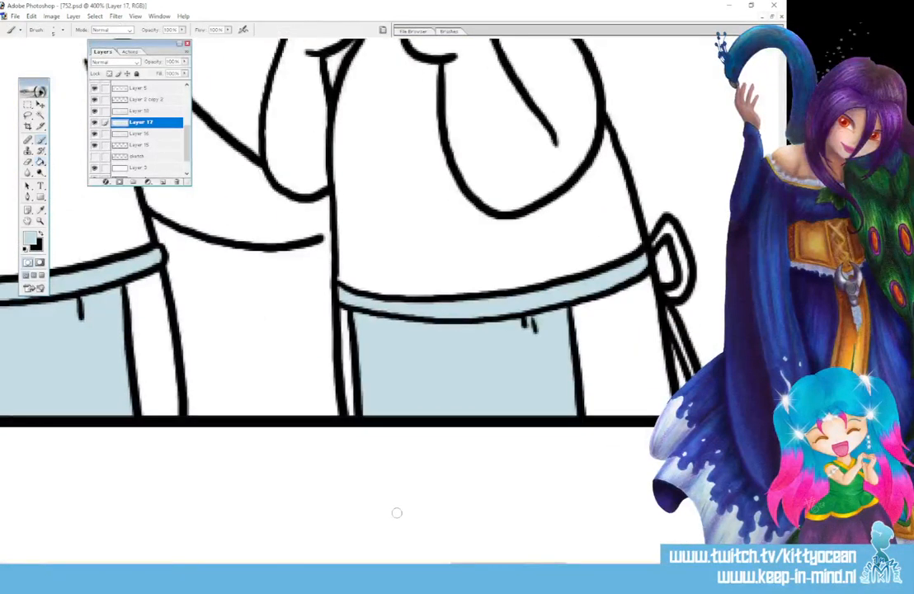
scroll(527, 501, "right", 5)
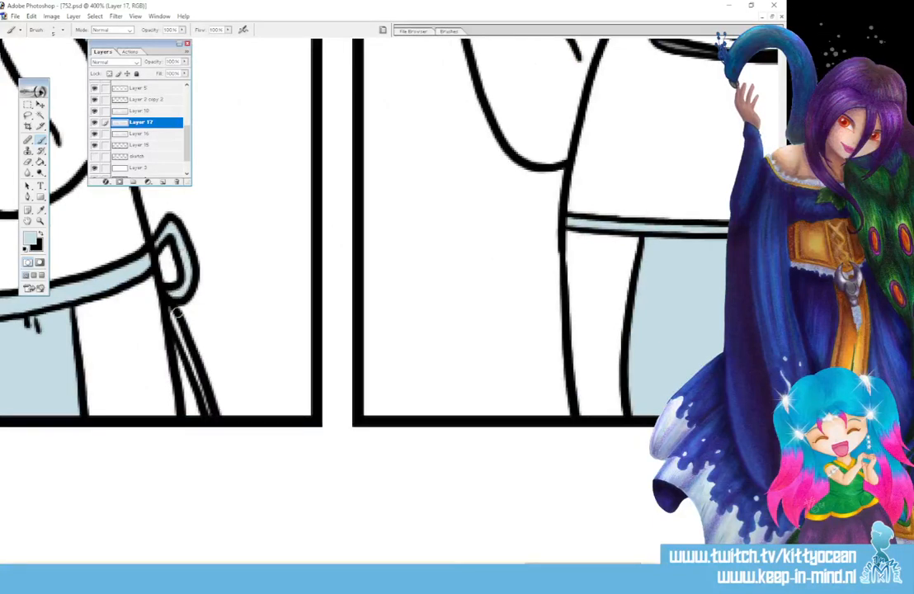
left_click_drag(177, 311, 180, 362)
left_click_drag(580, 564, 705, 565)
mouse_move(493, 254)
left_mouse_down()
mouse_move(510, 297)
mouse_move(494, 339)
mouse_move(489, 404)
left_mouse_up()
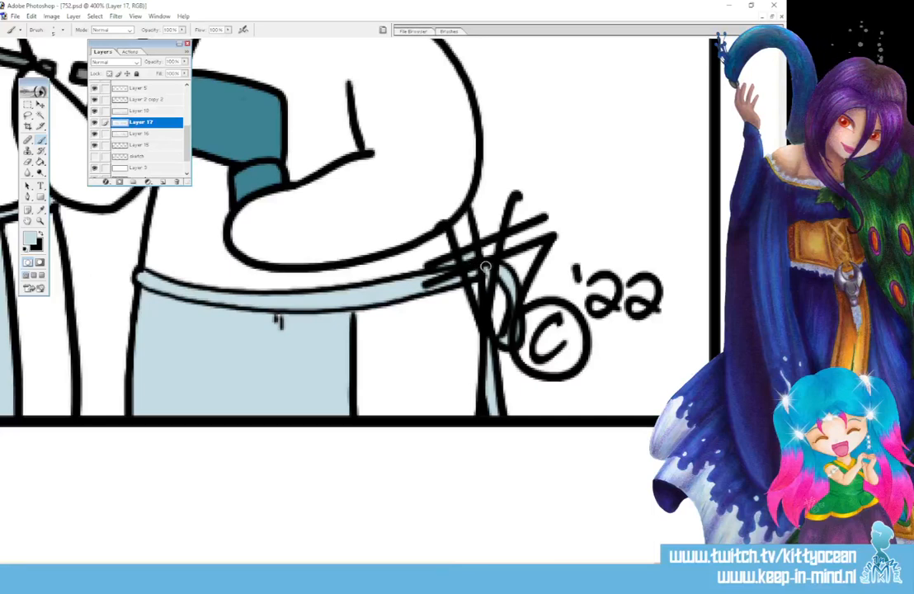
Paint the apron bows and hanging ties in panels two and one with the same pale blue.
left_click_drag(715, 566, 324, 567)
mouse_move(525, 272)
left_mouse_down()
mouse_move(546, 295)
mouse_move(550, 320)
mouse_move(519, 317)
mouse_move(541, 419)
left_mouse_up()
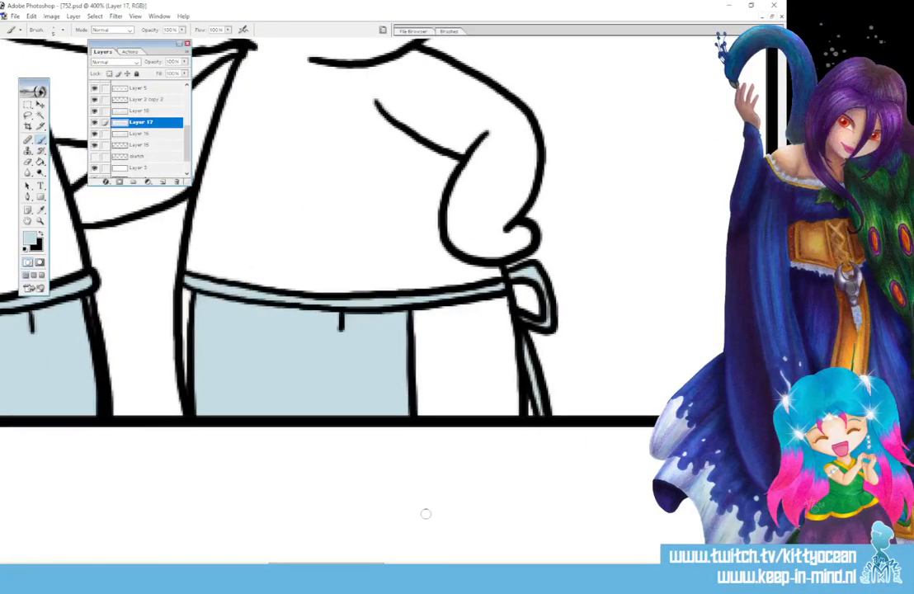
left_click_drag(325, 567, 242, 567)
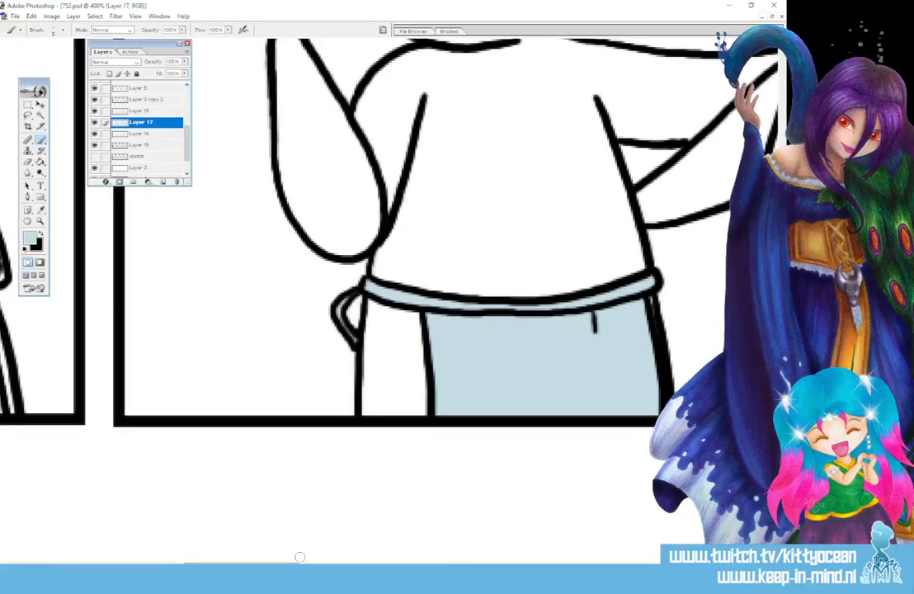
left_click_drag(300, 566, 235, 566)
mouse_move(405, 234)
left_mouse_down()
mouse_move(412, 226)
mouse_move(422, 272)
mouse_move(409, 289)
mouse_move(432, 391)
left_mouse_up()
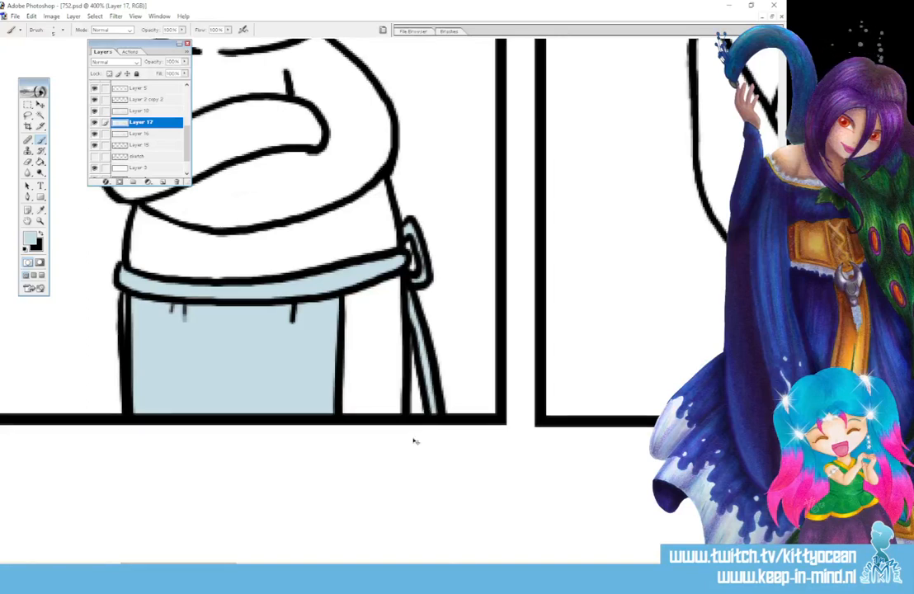
Select the white heads, bodies, arms and legs of the figures in panels one and two with the Magic Wand.
key("ctrl+minus")
key("ctrl+minus")
key("ctrl+minus")
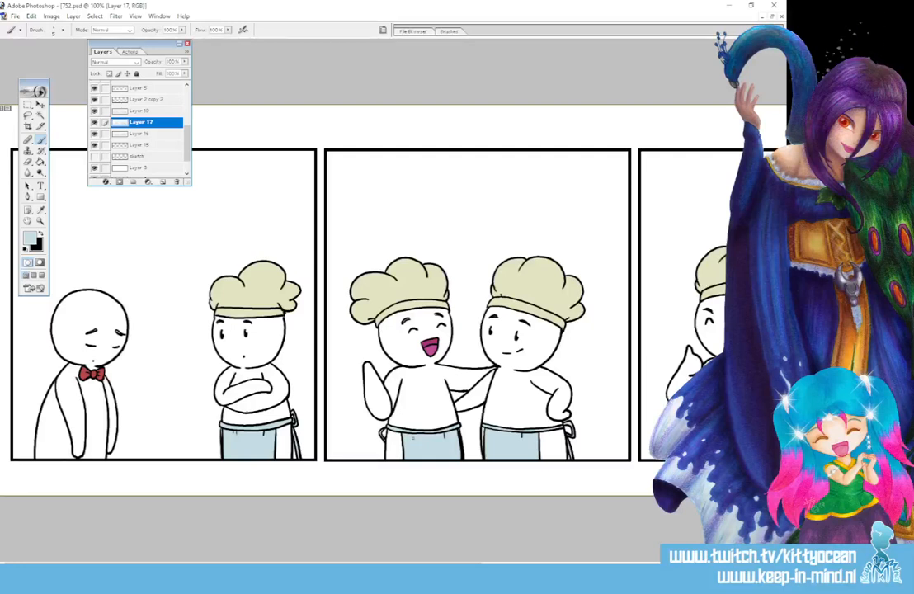
left_click(42, 120)
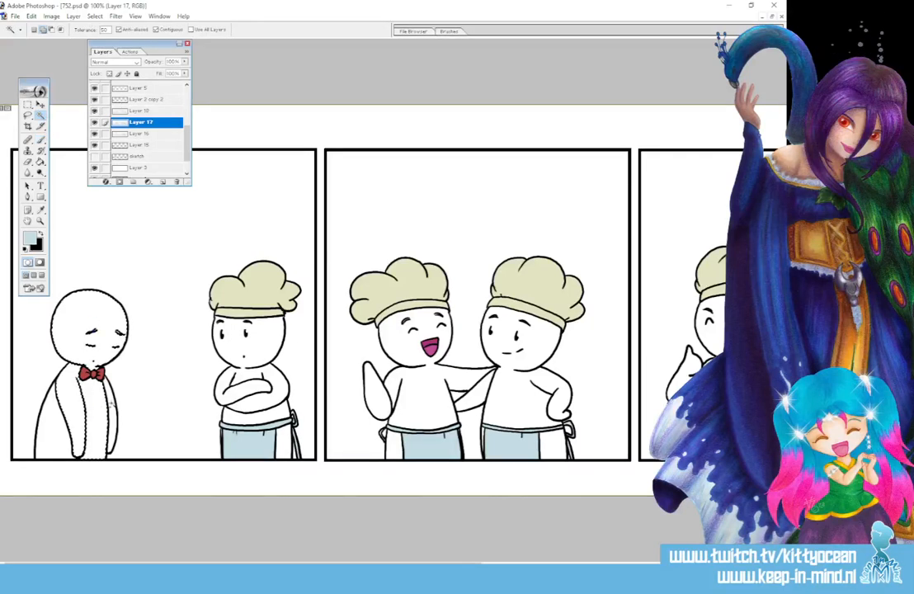
left_click(269, 415, "shift")
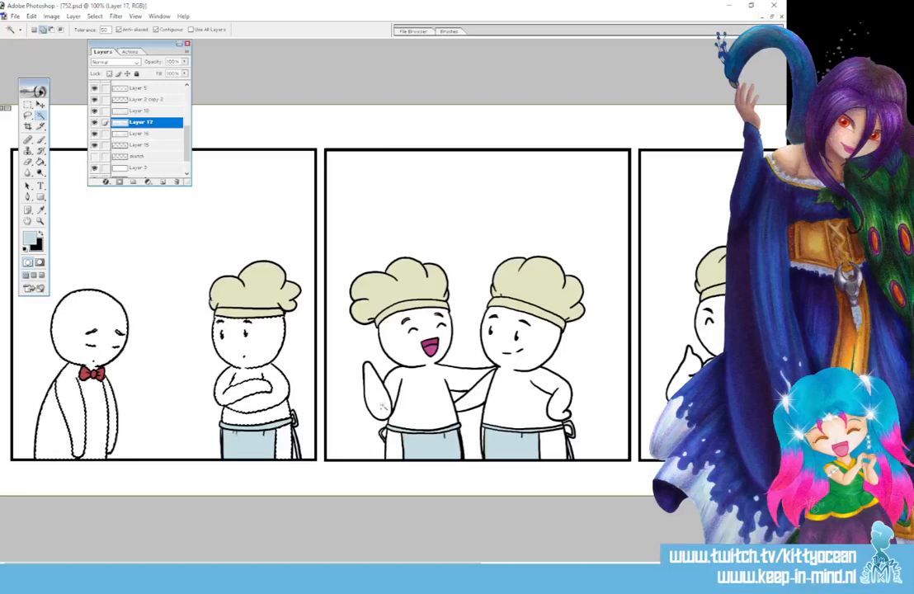
left_click(416, 393)
left_click(395, 444)
left_click(471, 396)
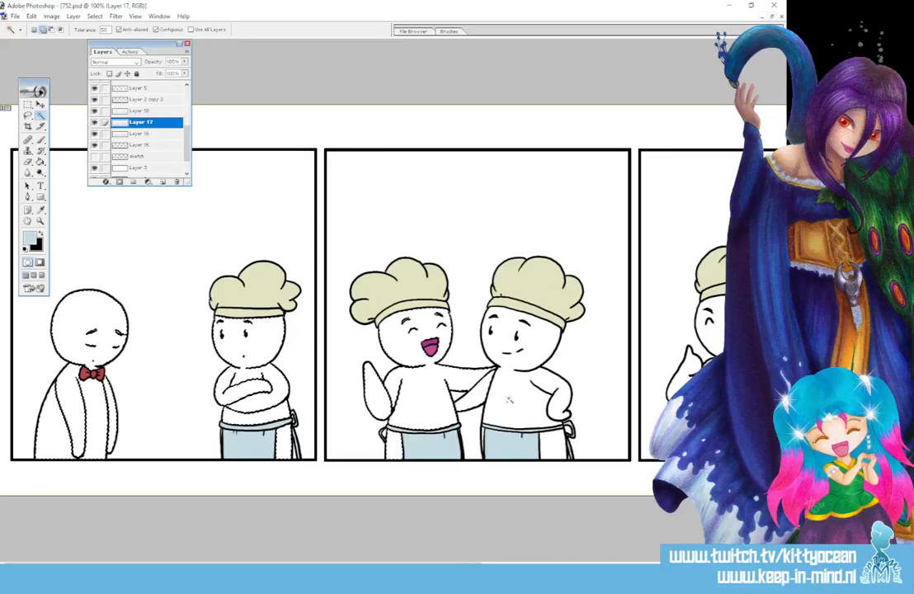
left_click(511, 410)
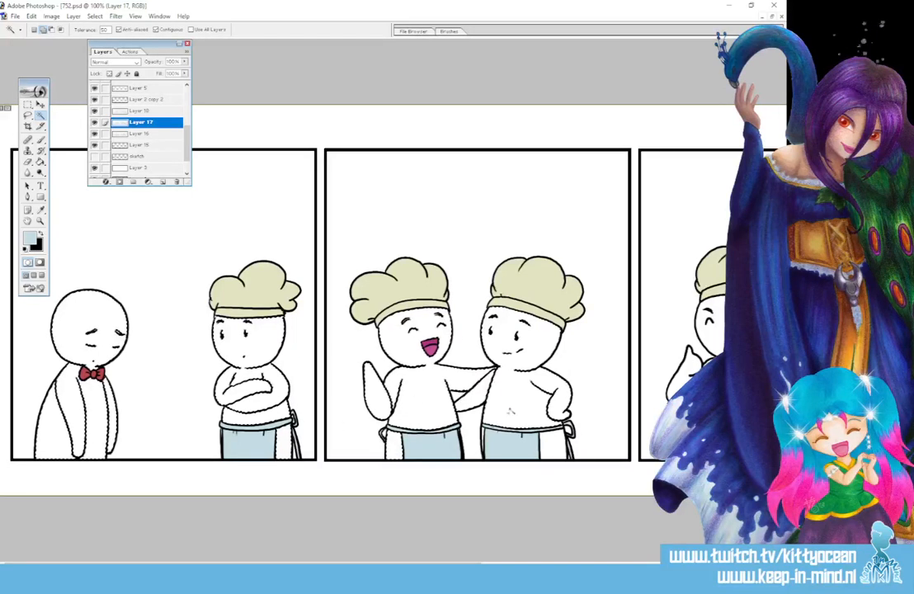
left_click(552, 444)
Add the white heads, bodies, arms and legs of the chefs in panels three and four to the selection with the Magic Wand.
scroll(488, 387, "right", 5)
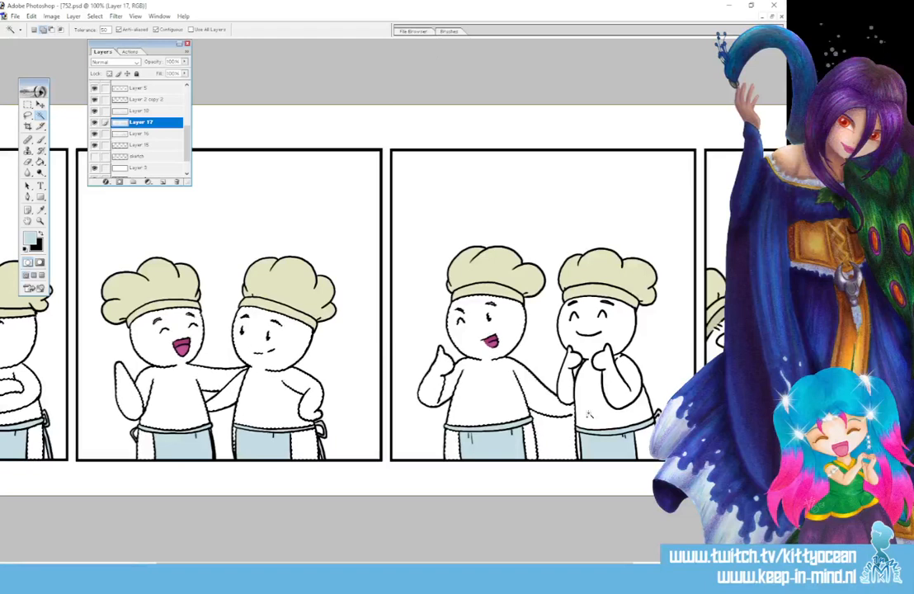
left_click(28, 115)
left_click(52, 31)
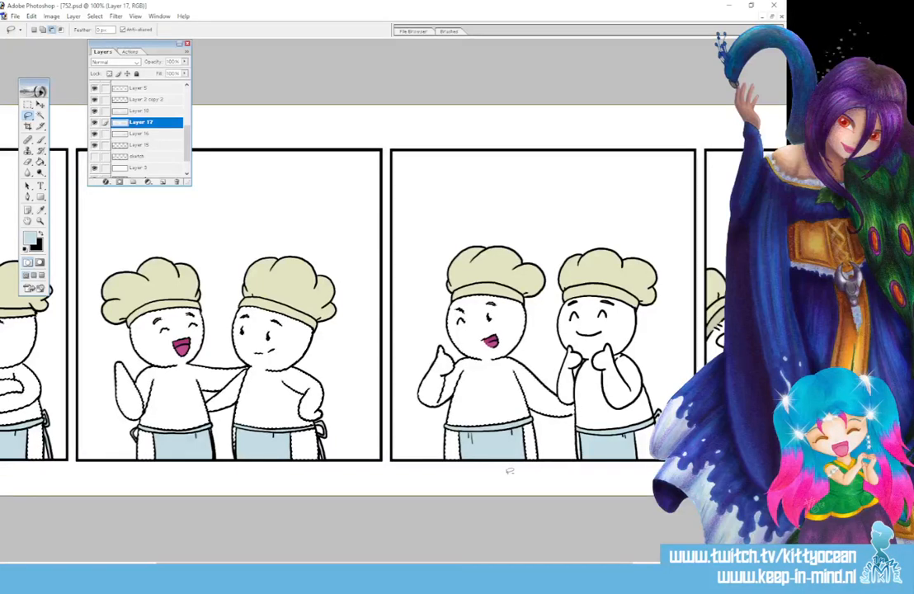
left_click(41, 115)
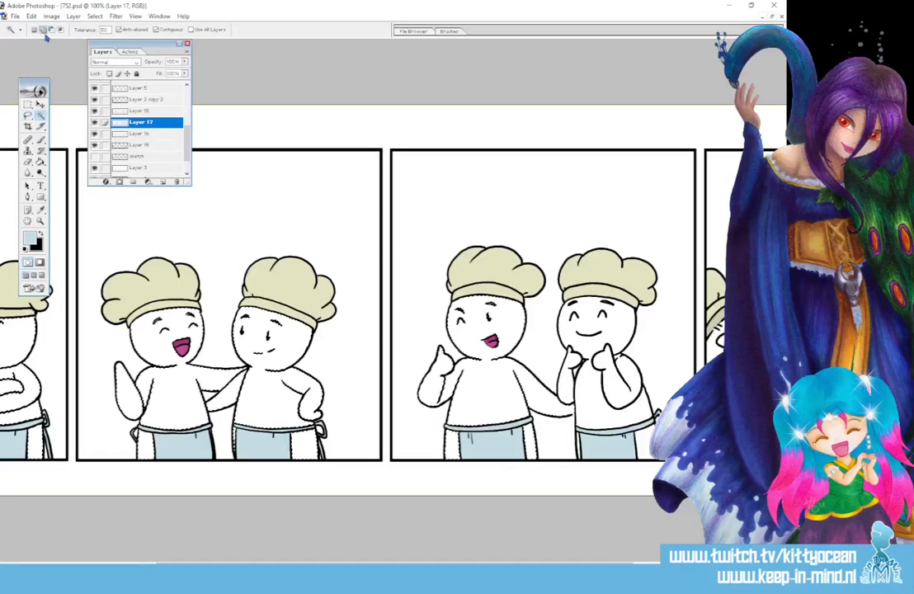
left_click(28, 115)
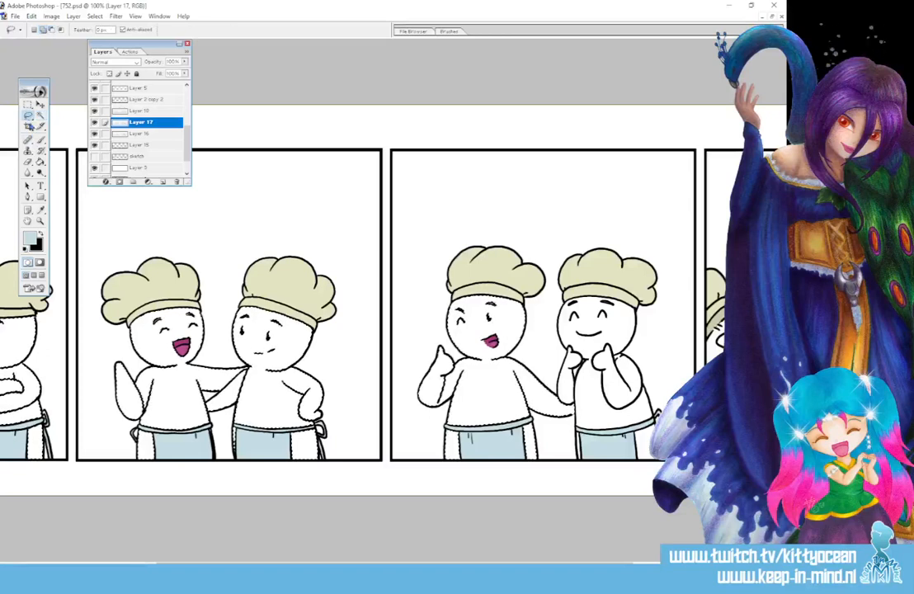
left_click(42, 116)
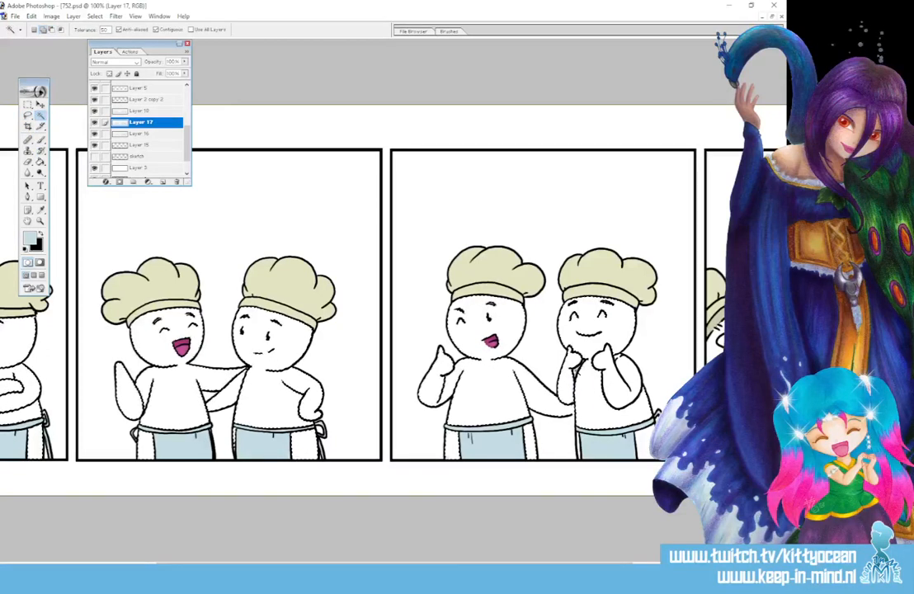
left_click(614, 401)
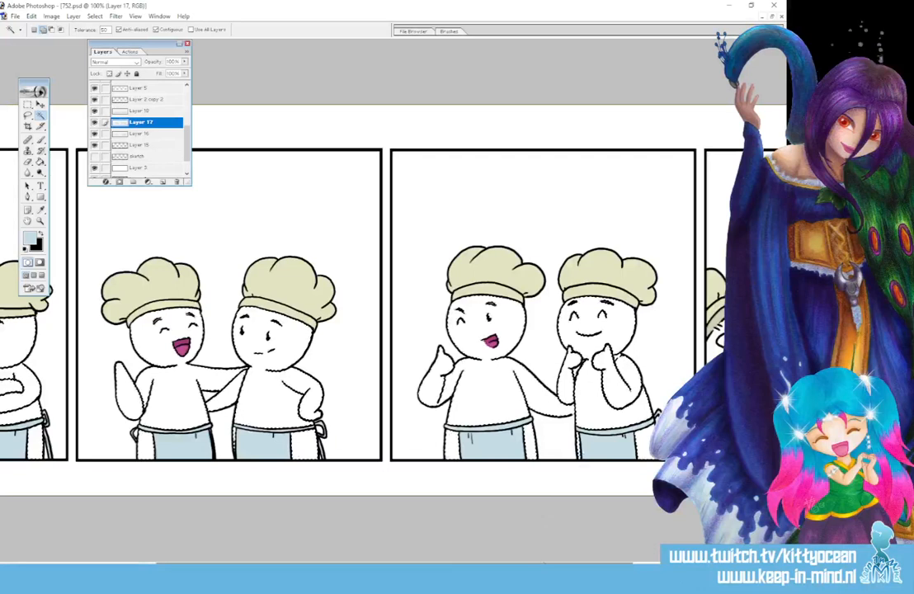
left_click_drag(536, 563, 682, 563)
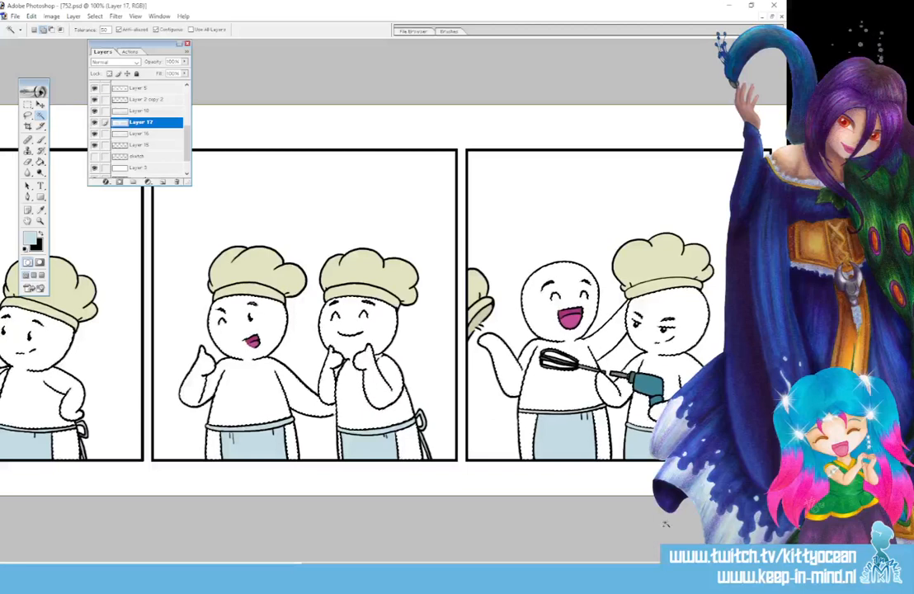
left_click(28, 117)
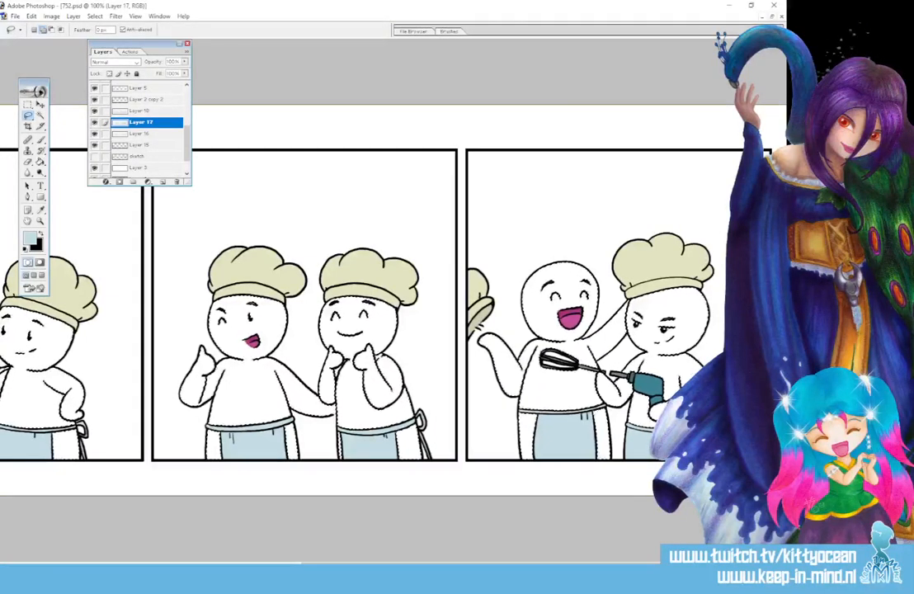
Create a new layer above Layer 17 and name it "shade".
key("ctrl+minus")
key("ctrl+minus")
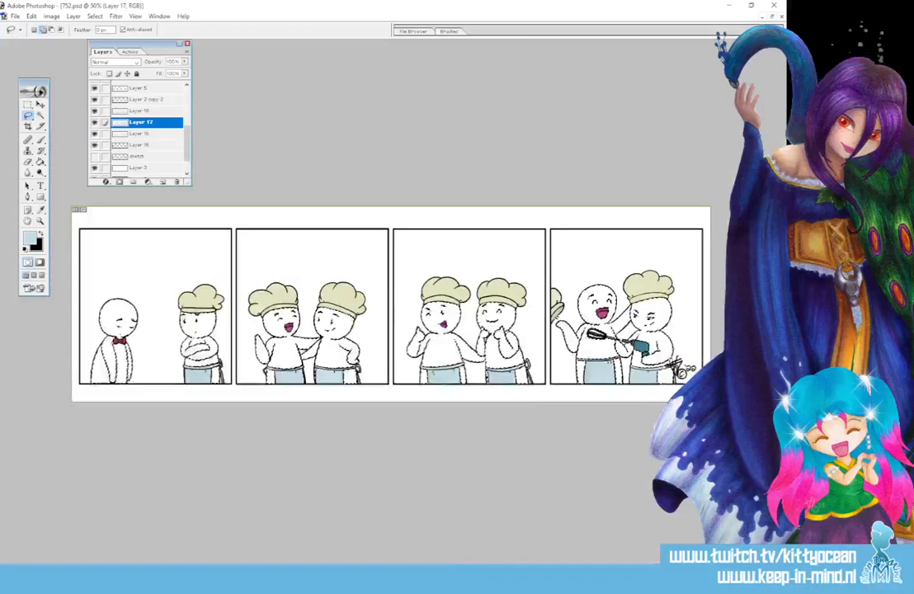
left_click(162, 181)
double_click(140, 122)
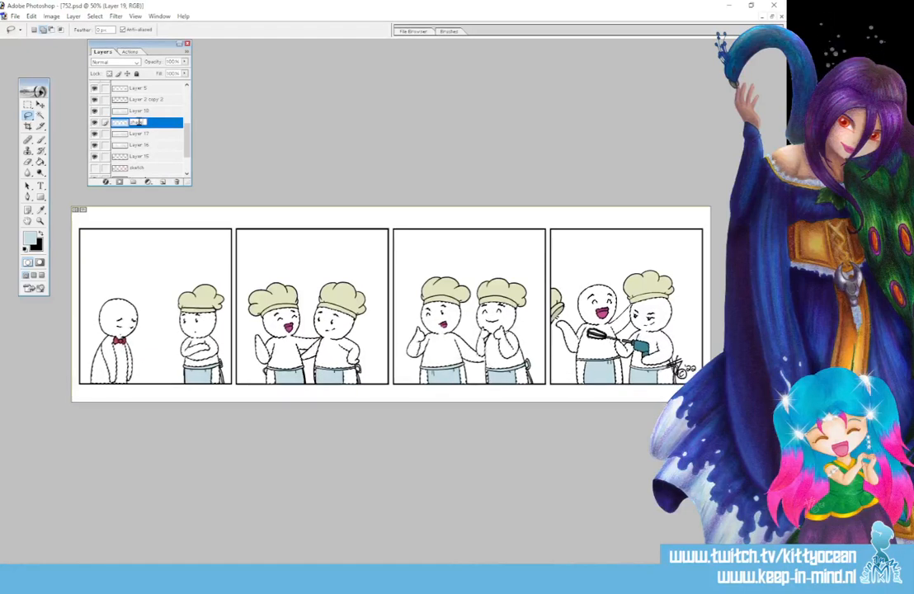
key("Return")
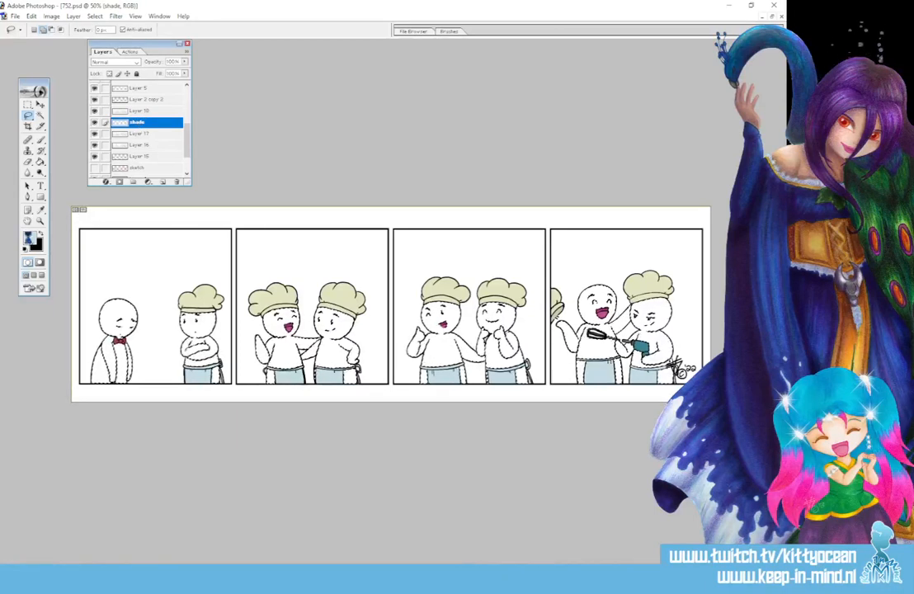
Change the foreground colour to a pale greyish purple for the shading.
left_click(39, 209)
left_click(31, 237)
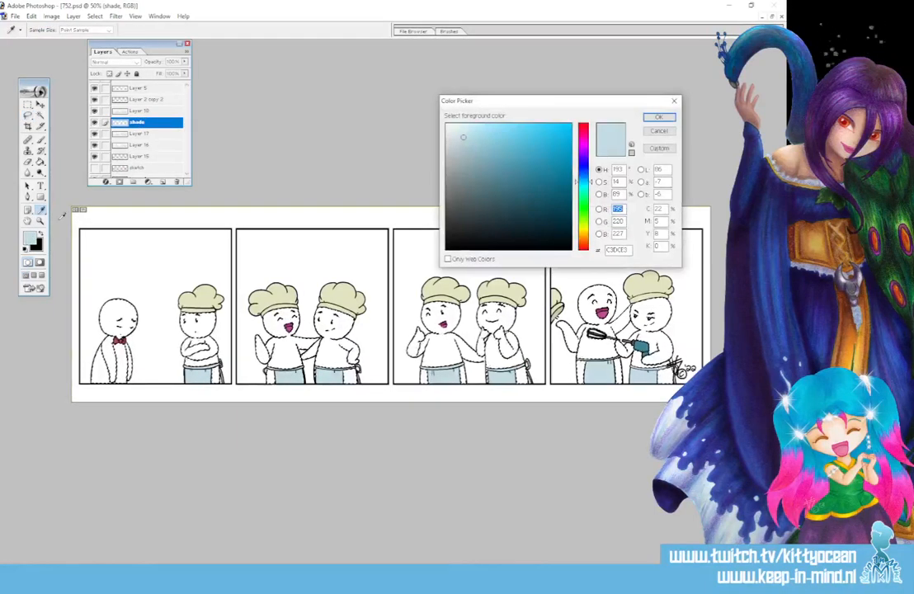
left_click(583, 147)
left_click(464, 150)
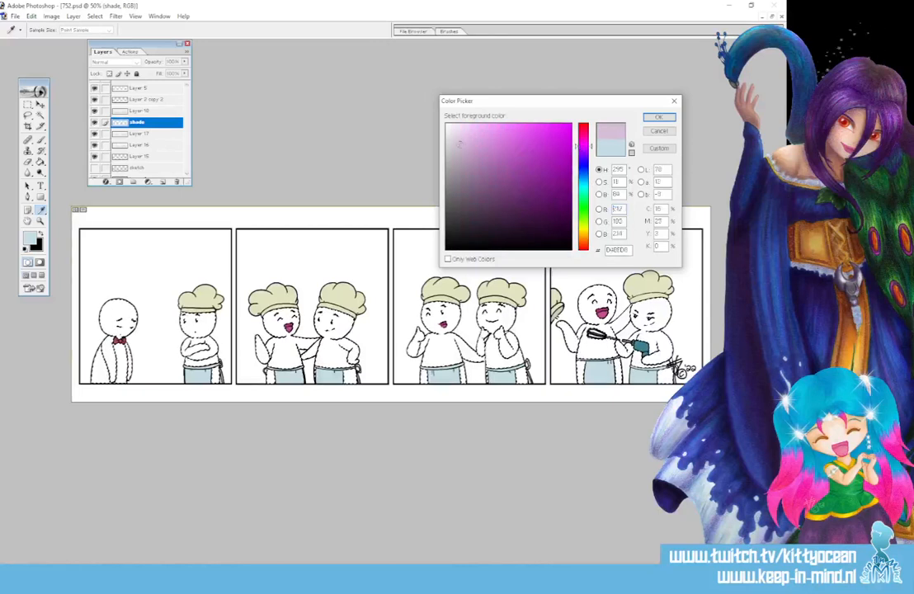
left_click(656, 119)
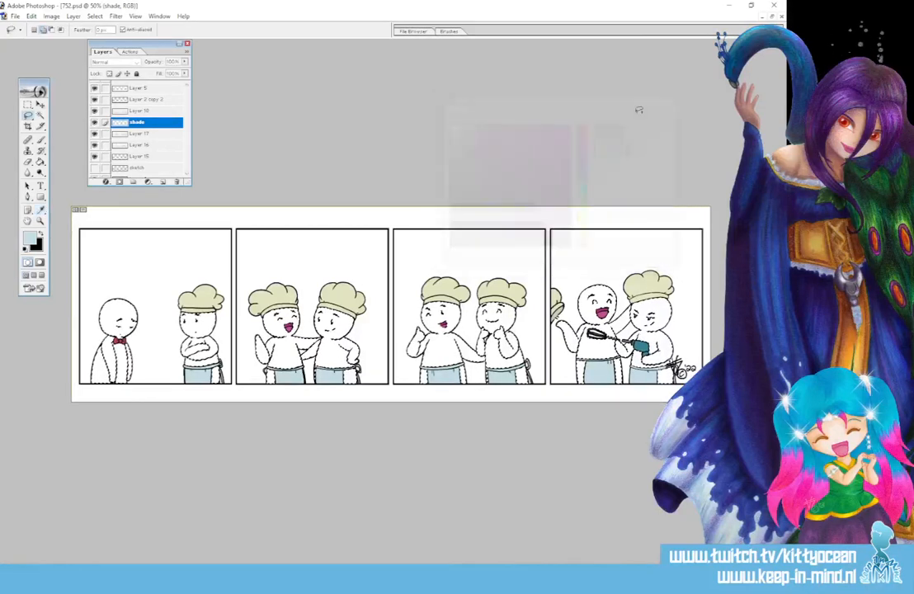
Set up a large, soft round brush with Shape Dynamics turned off.
key("b")
left_click(458, 31)
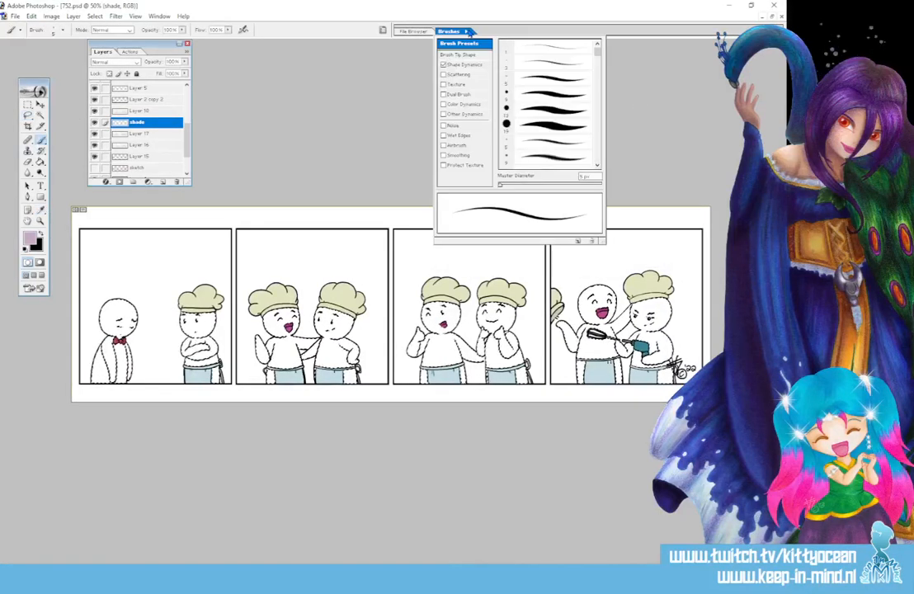
left_click_drag(500, 183, 517, 183)
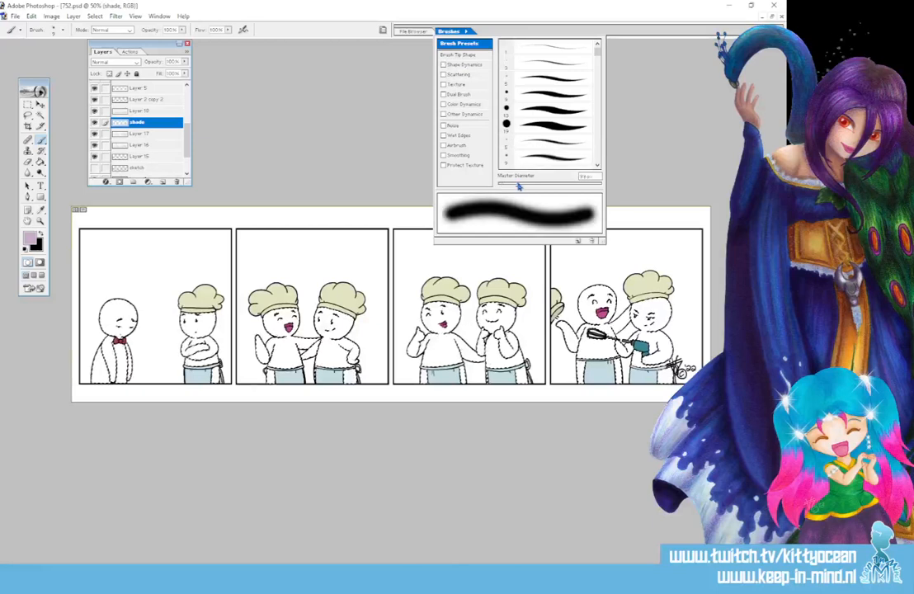
left_click(539, 184)
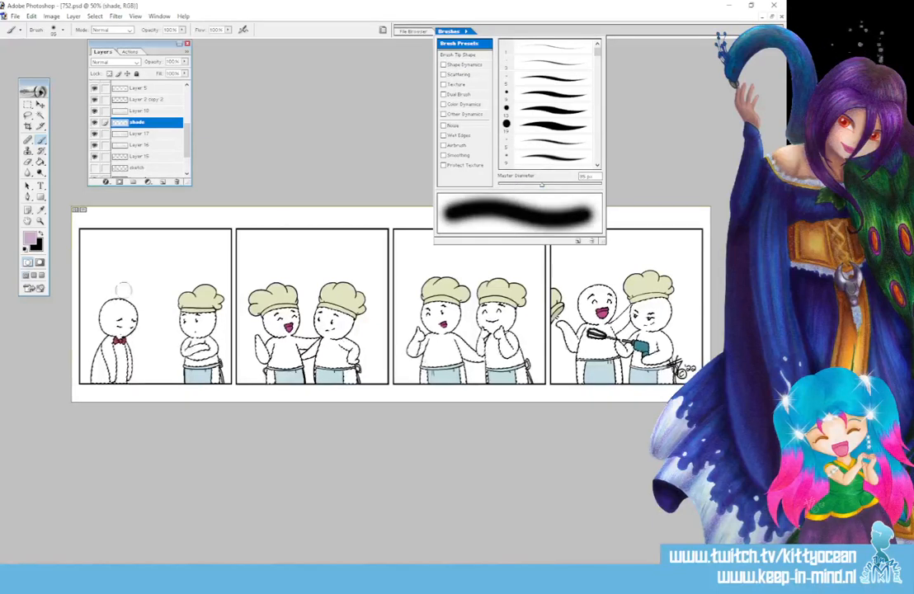
Paint soft pale purple shading inside the selected figures of panels one and two and the first chef of panel three on the shade layer.
left_click_drag(115, 289, 107, 323)
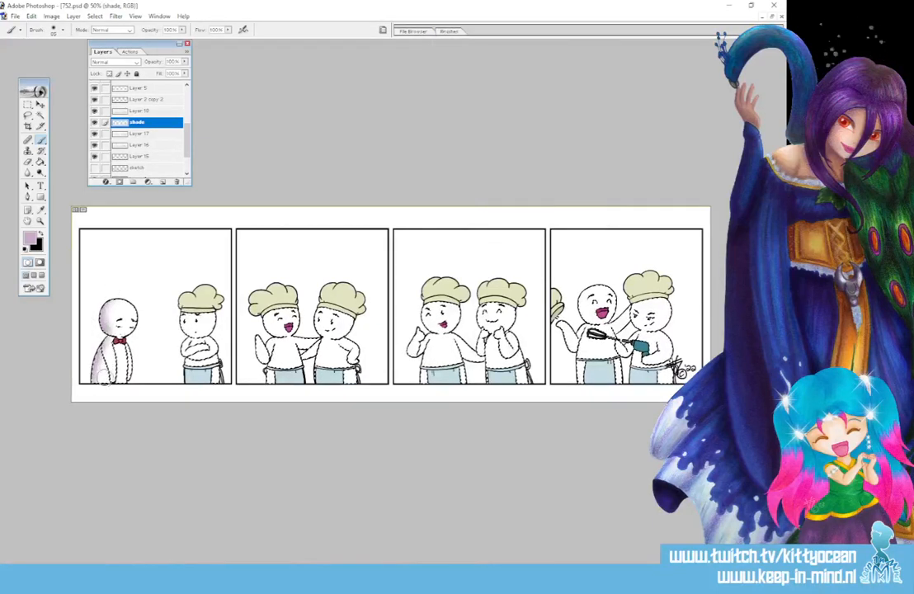
mouse_move(103, 377)
left_mouse_down()
mouse_move(114, 435)
mouse_move(125, 355)
left_mouse_up()
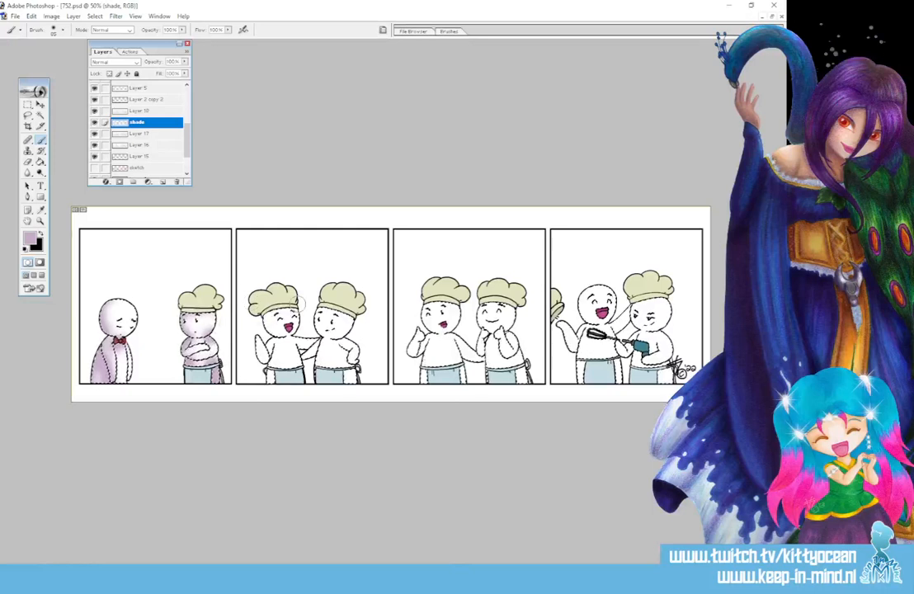
mouse_move(271, 334)
left_mouse_down()
mouse_move(262, 360)
mouse_move(273, 417)
mouse_move(302, 349)
mouse_move(355, 363)
left_mouse_up()
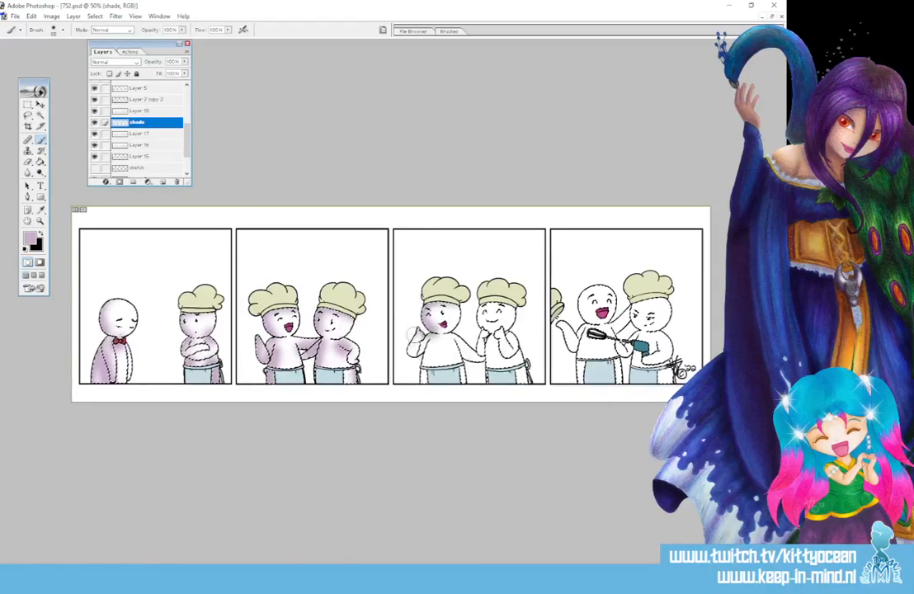
left_click_drag(432, 357, 454, 347)
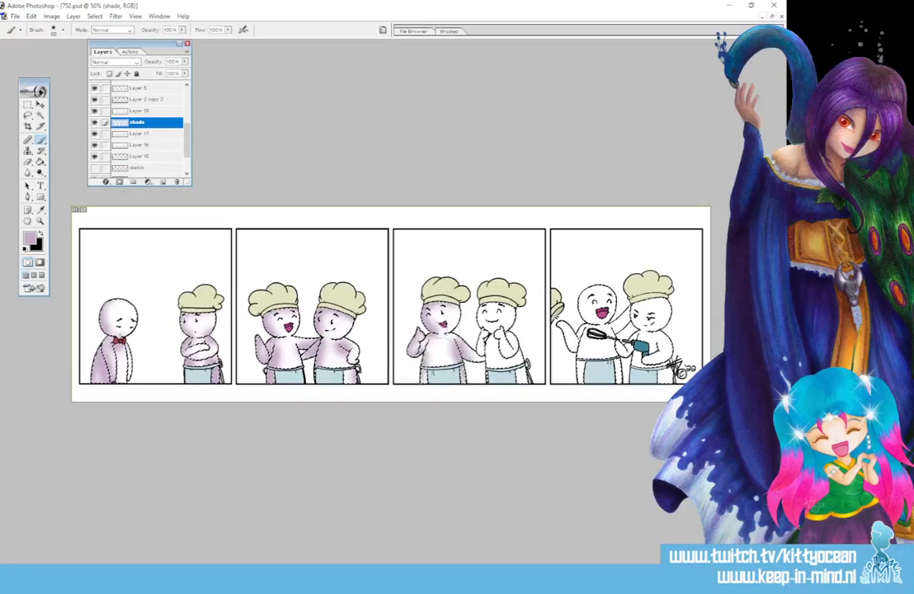
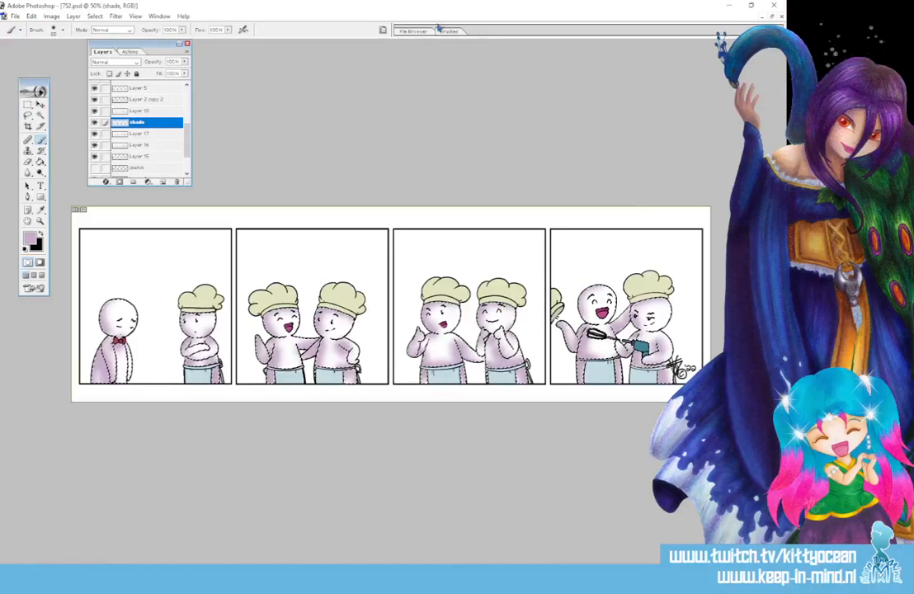
Lower the opacity of the shade layer to 36%.
left_click(184, 63)
left_click_drag(184, 66, 154, 76)
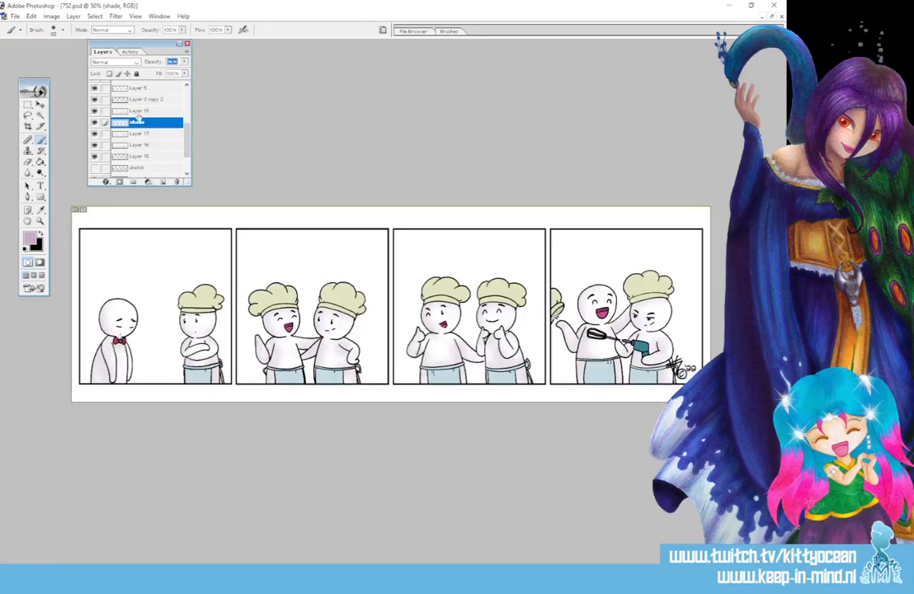
Darken the edges of the chef hats, aprons and mixer on Layer 17 with the Burn Tool, using Midtones at 66% exposure.
left_click(142, 133)
left_click(39, 172)
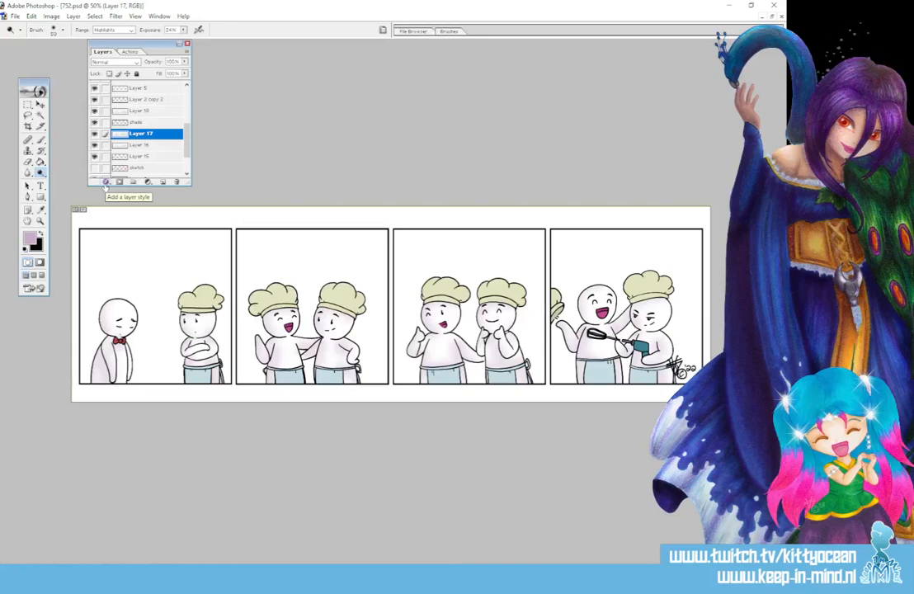
left_click_drag(40, 173, 66, 183)
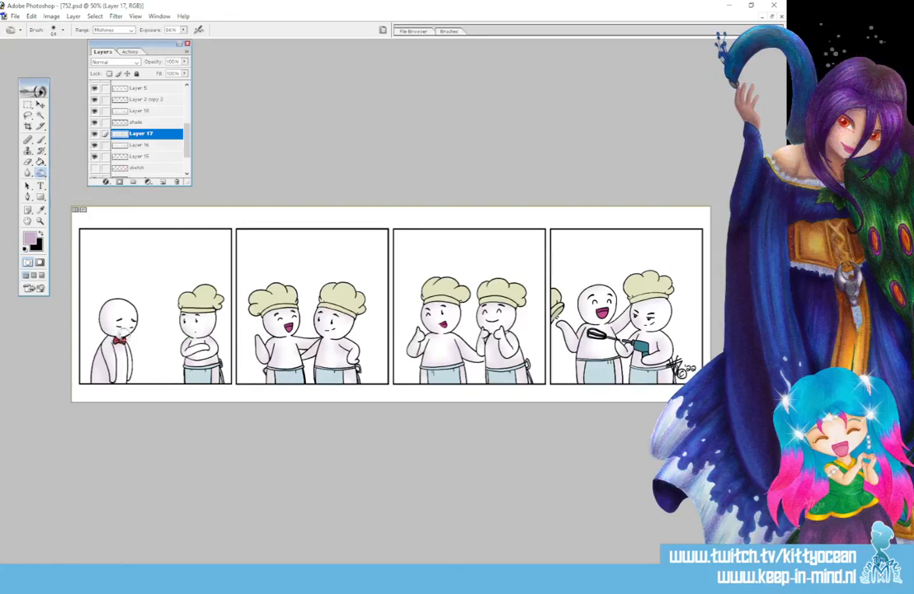
mouse_move(189, 303)
left_mouse_down()
mouse_move(187, 294)
mouse_move(216, 308)
left_mouse_up()
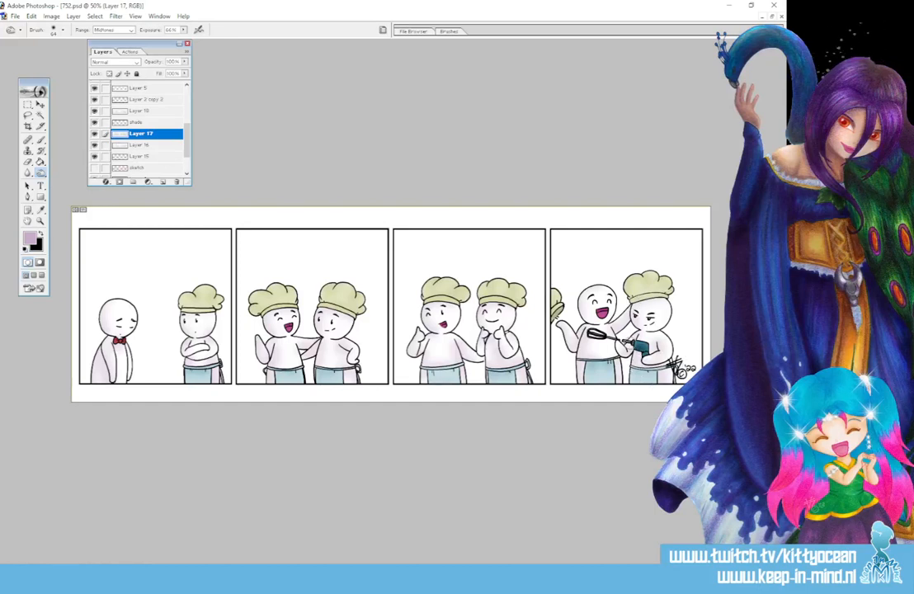
Lighten the chef hats and aprons on Layer 17 with the Dodge Tool, set to Midtones at 53% exposure.
left_click_drag(40, 173, 75, 176)
left_click(453, 32)
left_click(190, 287)
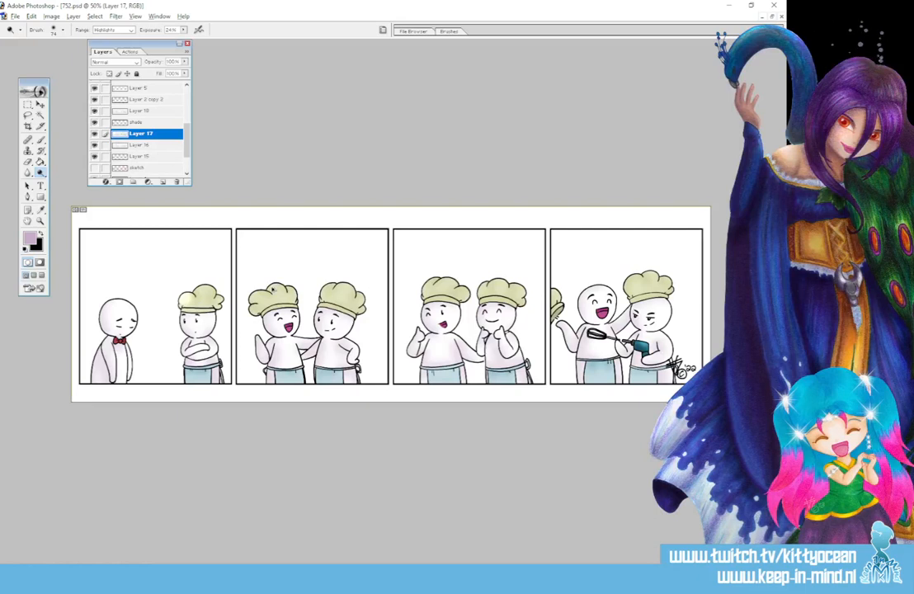
left_click(113, 30)
left_click(106, 41)
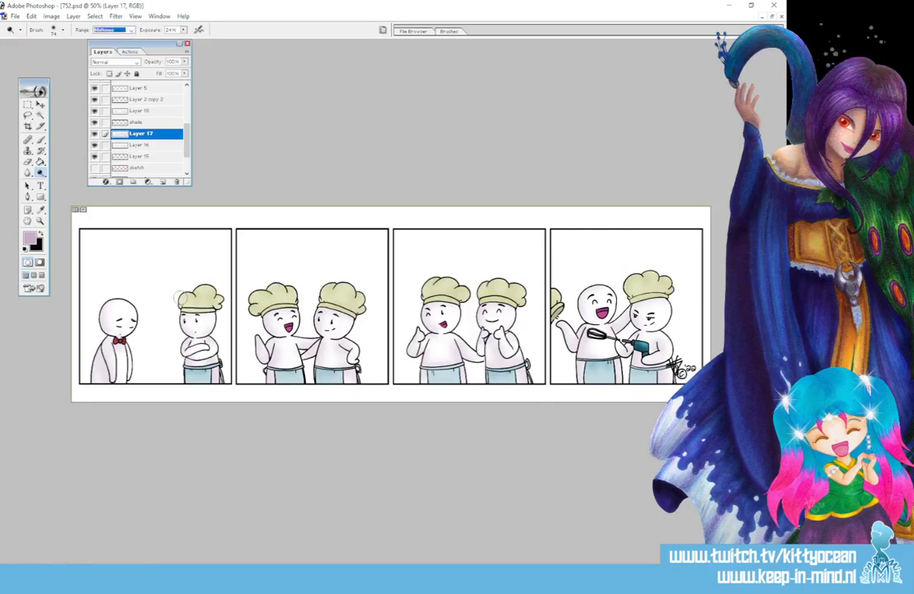
mouse_move(180, 299)
left_mouse_down()
mouse_move(205, 287)
mouse_move(223, 301)
left_mouse_up()
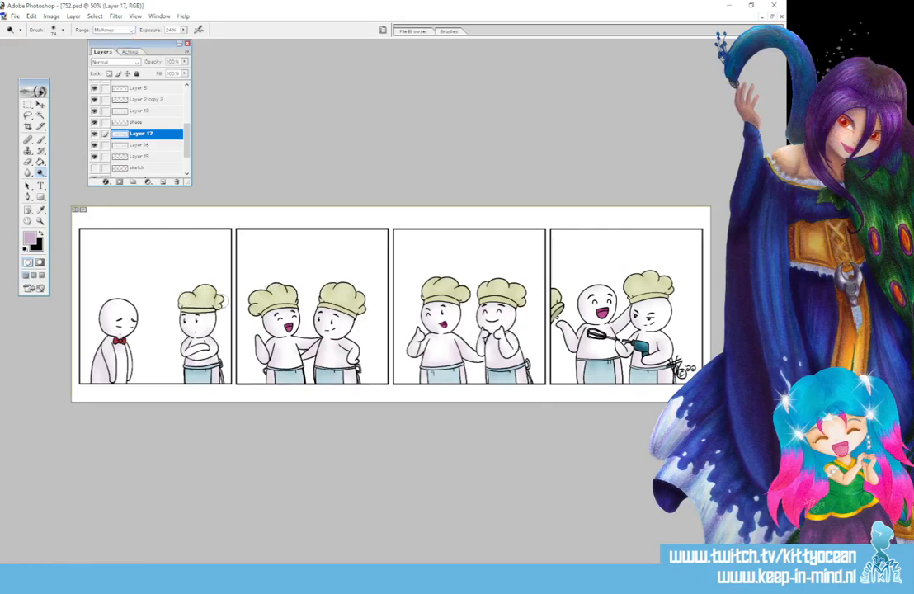
left_click(183, 30)
left_click_drag(182, 39, 199, 40)
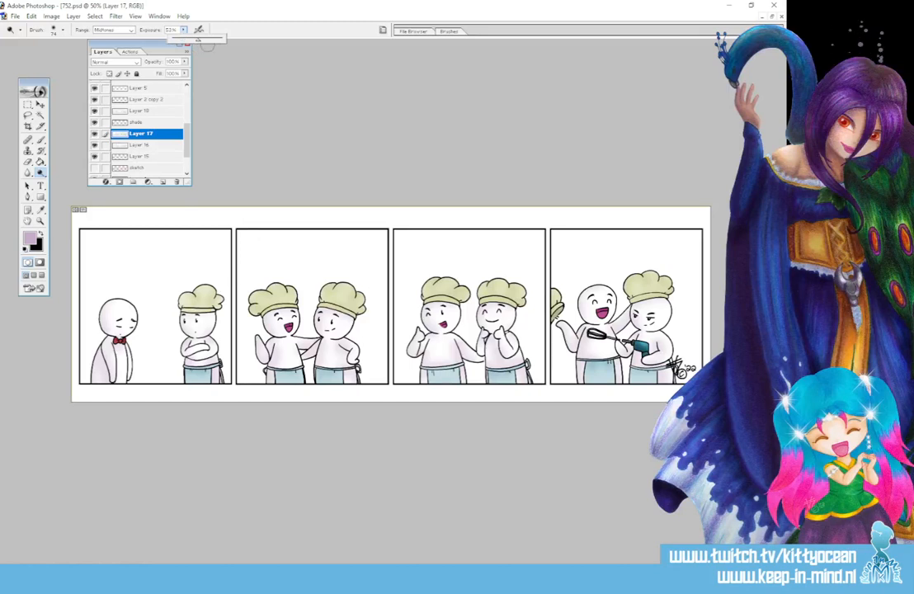
left_click(245, 239)
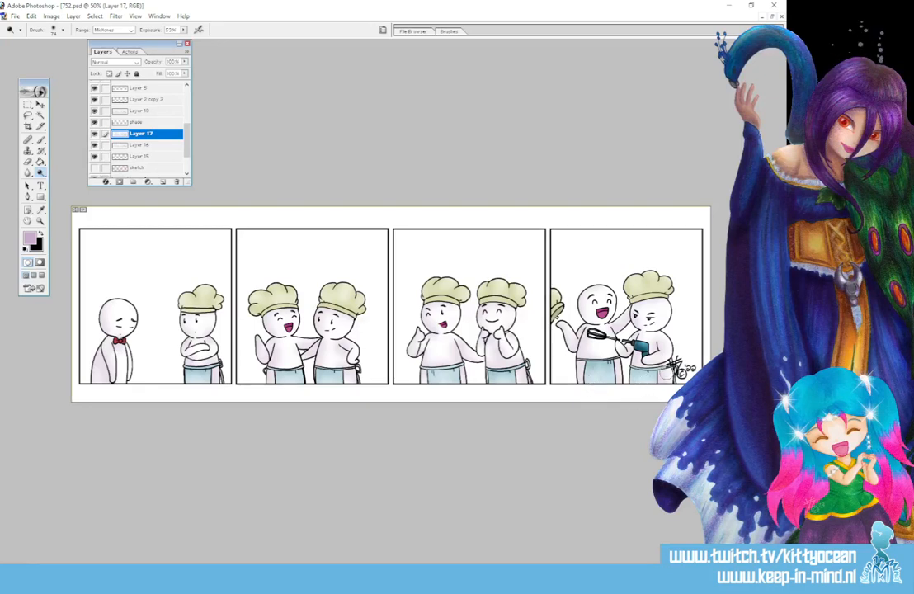
Add subtle highlights to the hats and aprons with the Dodge Tool, set to Highlights at 15% exposure.
left_click(39, 172)
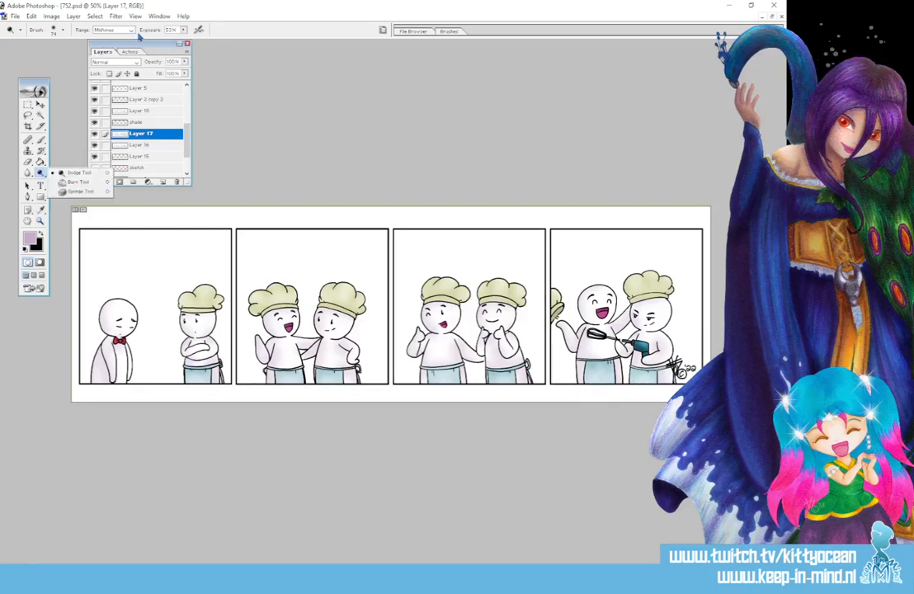
left_click(115, 30)
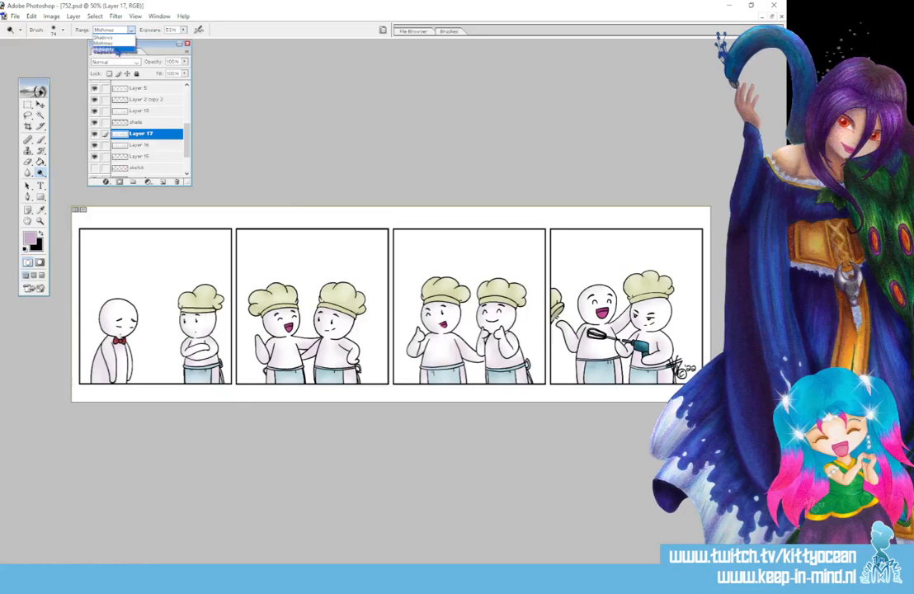
left_click(116, 51)
left_click_drag(183, 30, 169, 41)
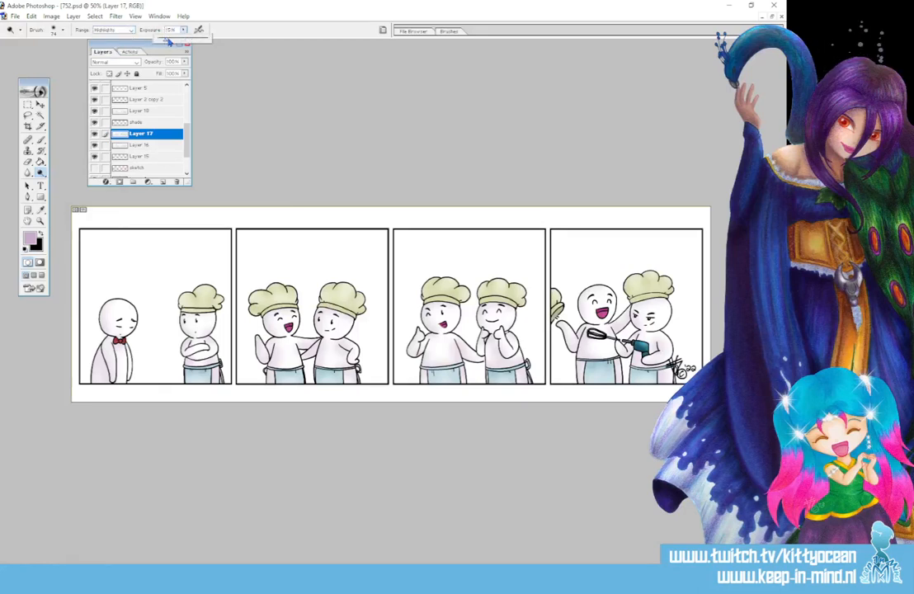
left_click(155, 256)
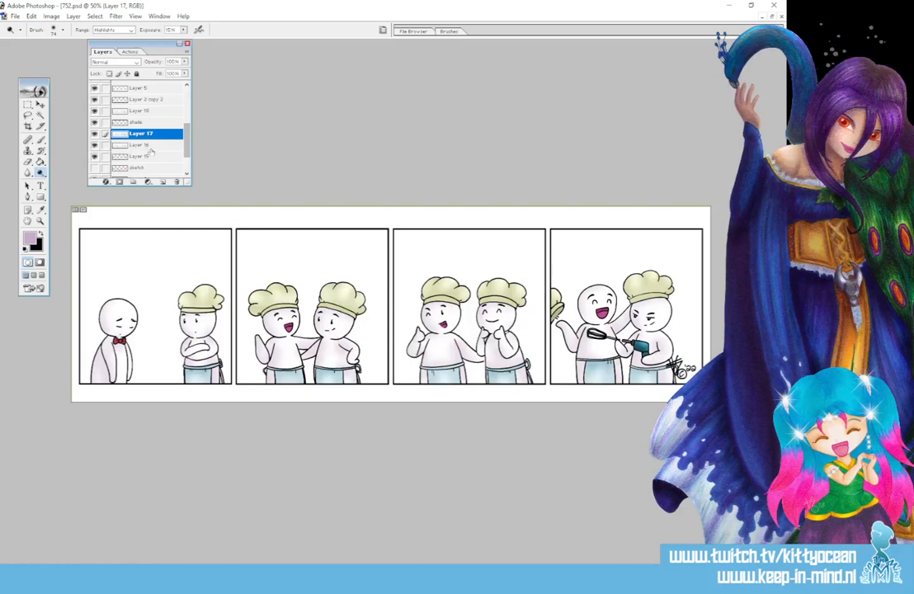
Create a new layer above Layer 17 and name it "bg" for the background.
left_click(162, 181)
double_click(144, 133)
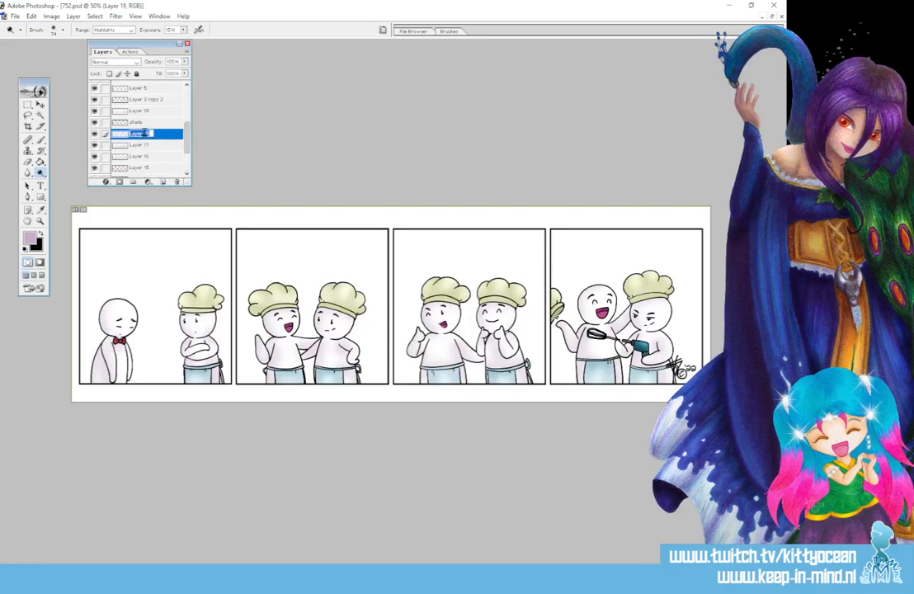
type("hi")
key("Return")
Select the white backgrounds of all four panels from Layer 17, adding the gap between the two chefs in panel three with the Lasso.
left_click(38, 114)
left_click(132, 145)
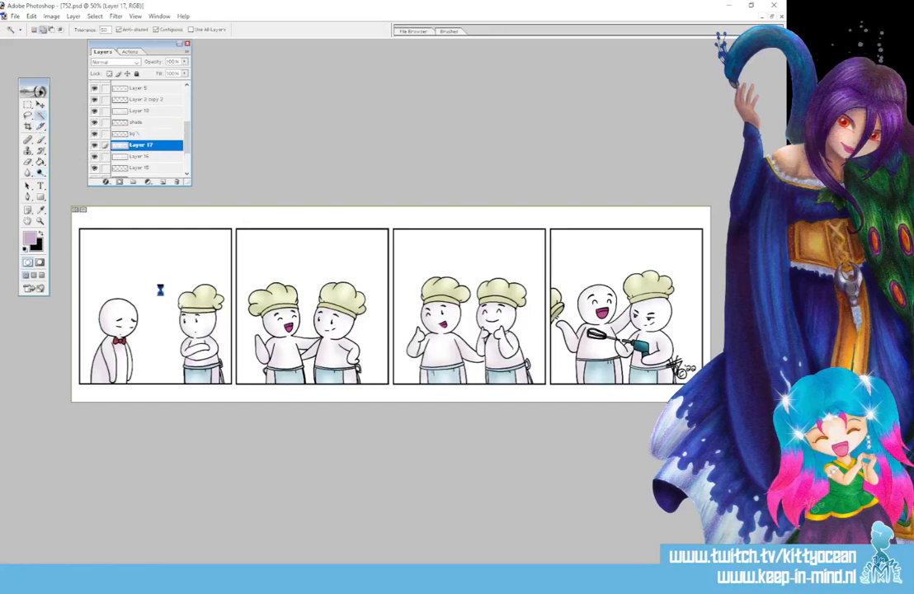
left_click(311, 371, "shift")
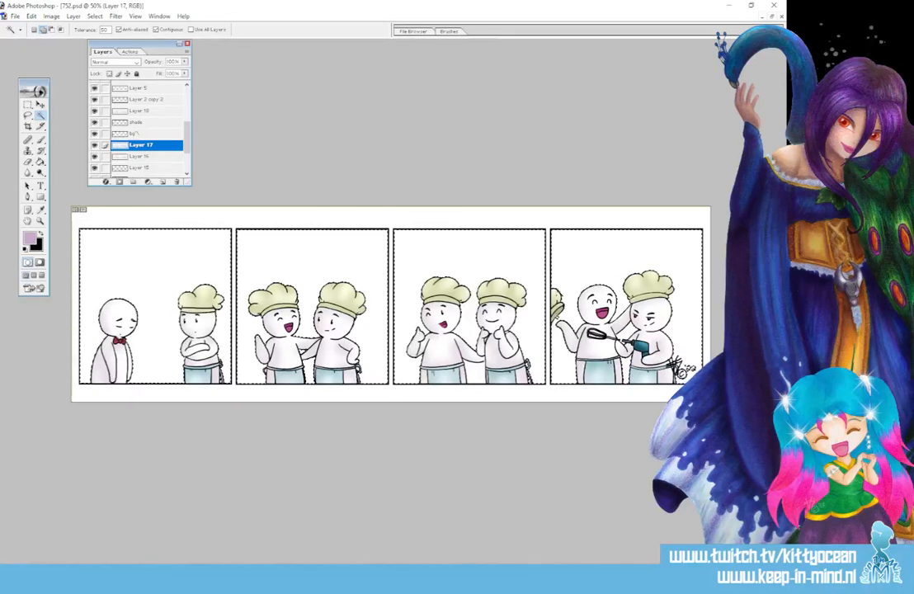
left_click(27, 115)
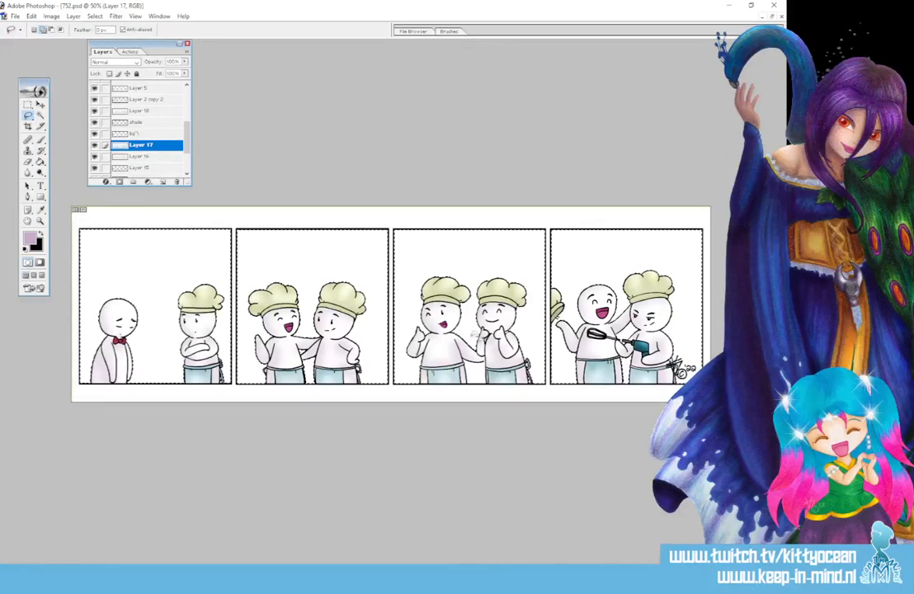
left_click_drag(467, 387, 488, 393)
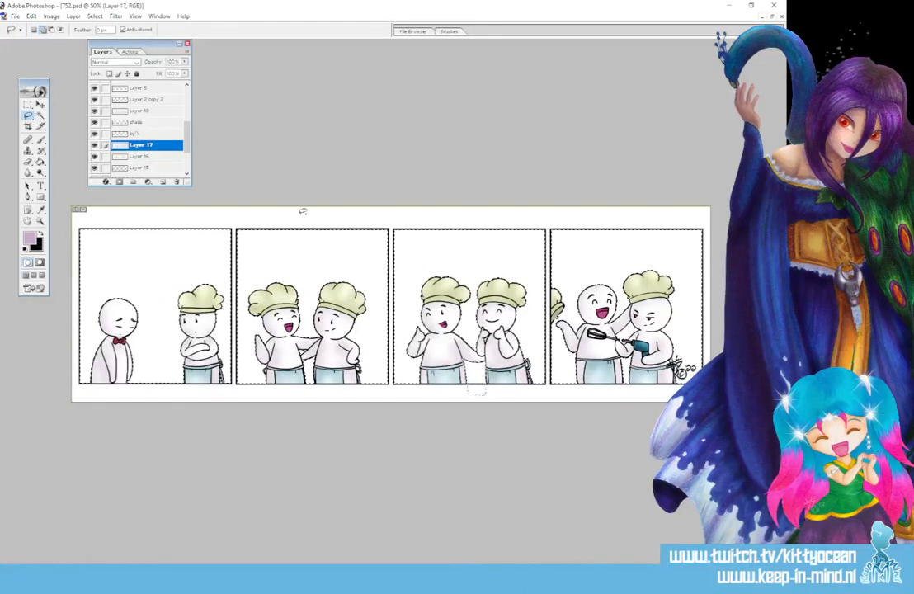
left_click(40, 113)
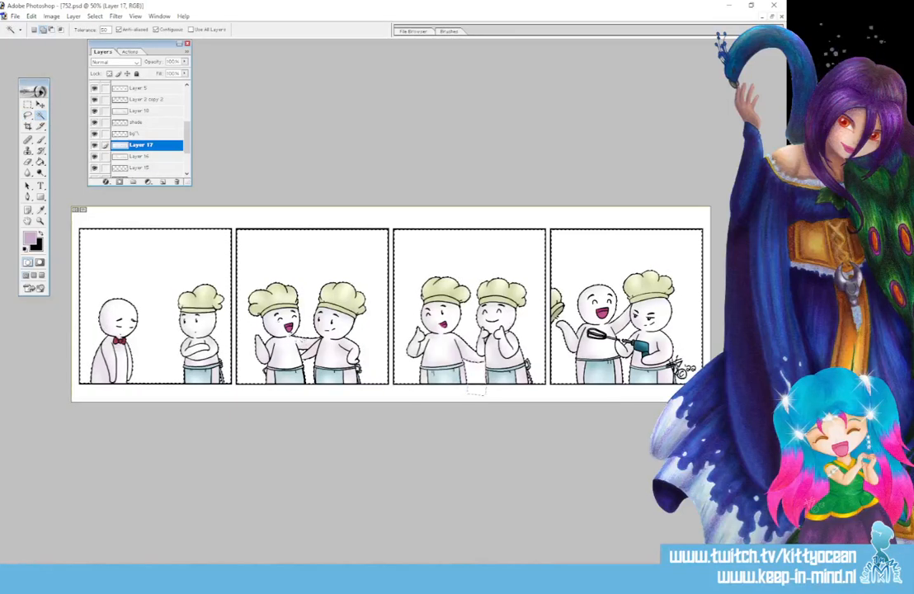
Fill the selected panel backgrounds with the pale purple foreground colour on the bg layer and deselect.
left_click(136, 133)
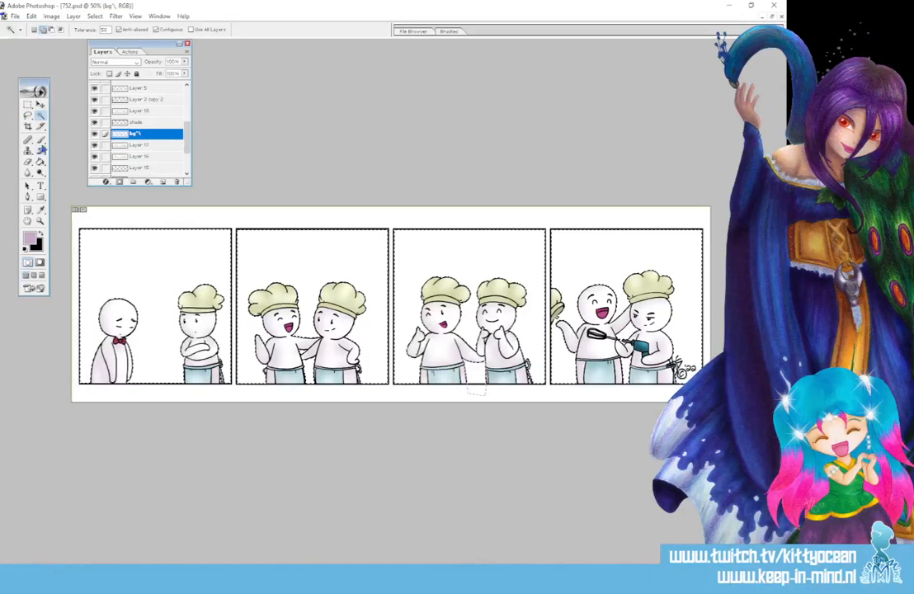
key("g")
left_click(107, 239)
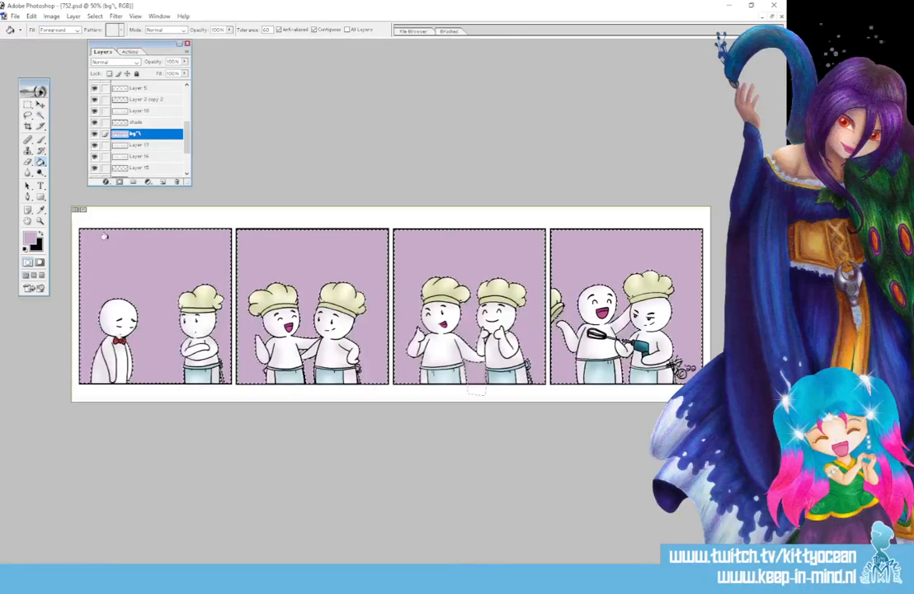
key("ctrl+d")
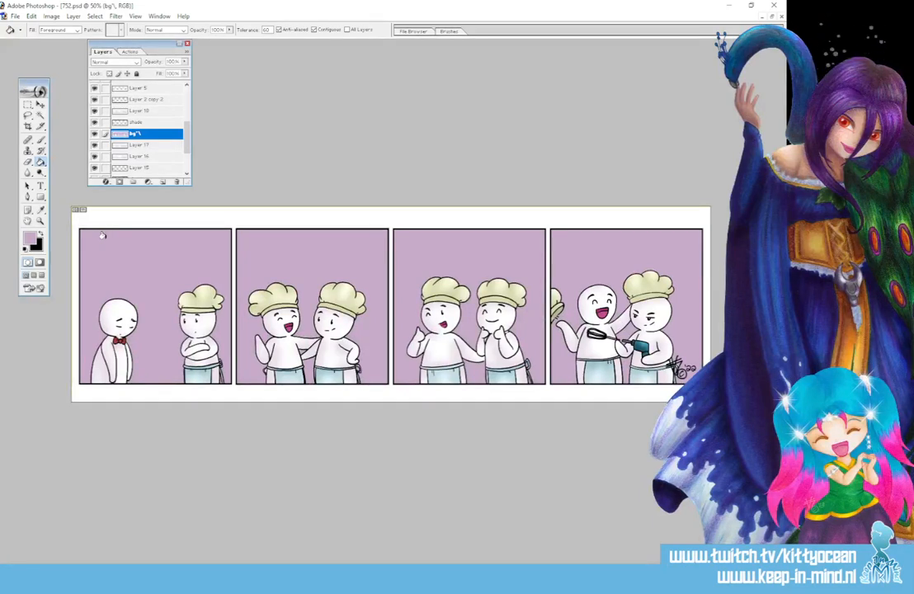
Apply a Gradient Overlay with the white-to-orange preset to the bg layer and lower the layer's opacity to 25%.
double_click(159, 139)
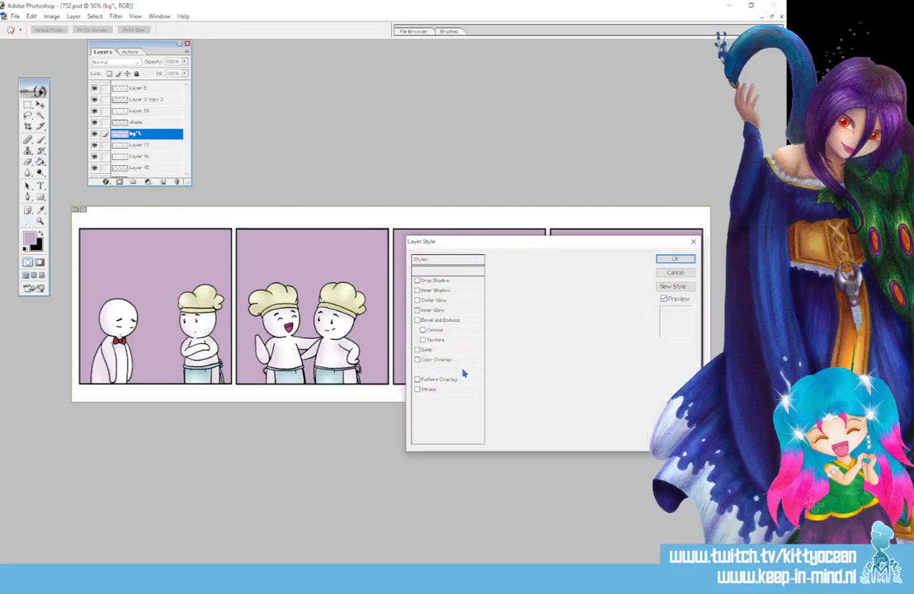
left_click(462, 371)
left_click(588, 293)
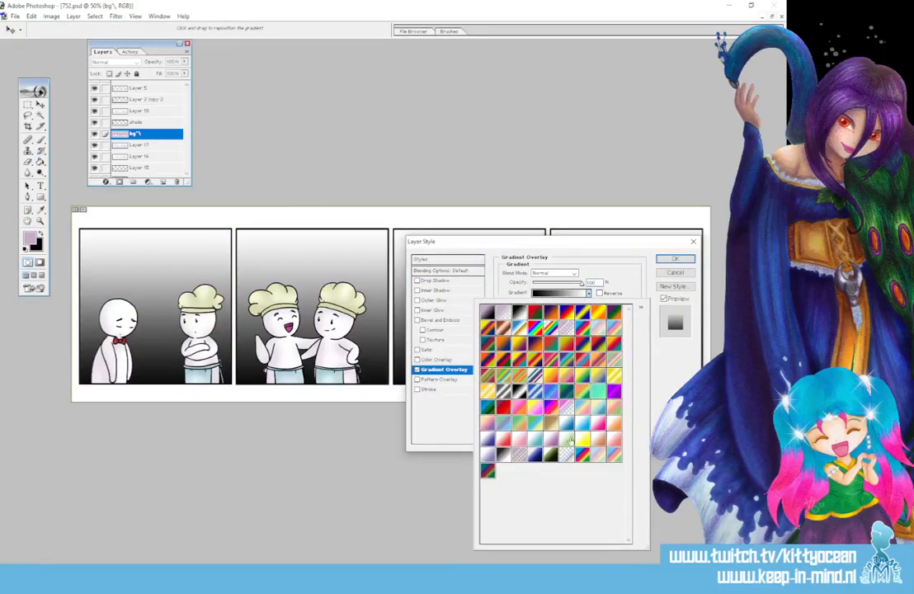
left_click(611, 424)
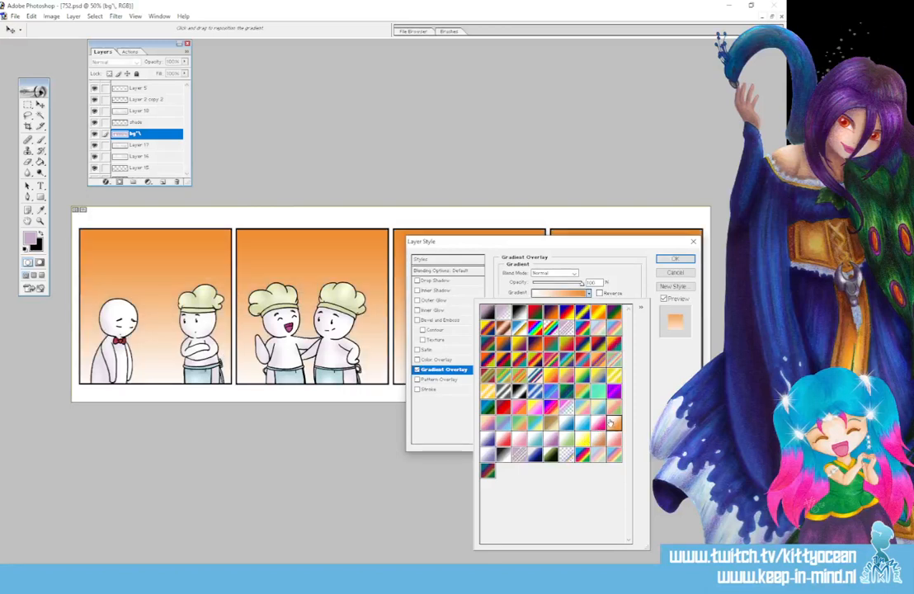
left_click(674, 261)
left_click(674, 259)
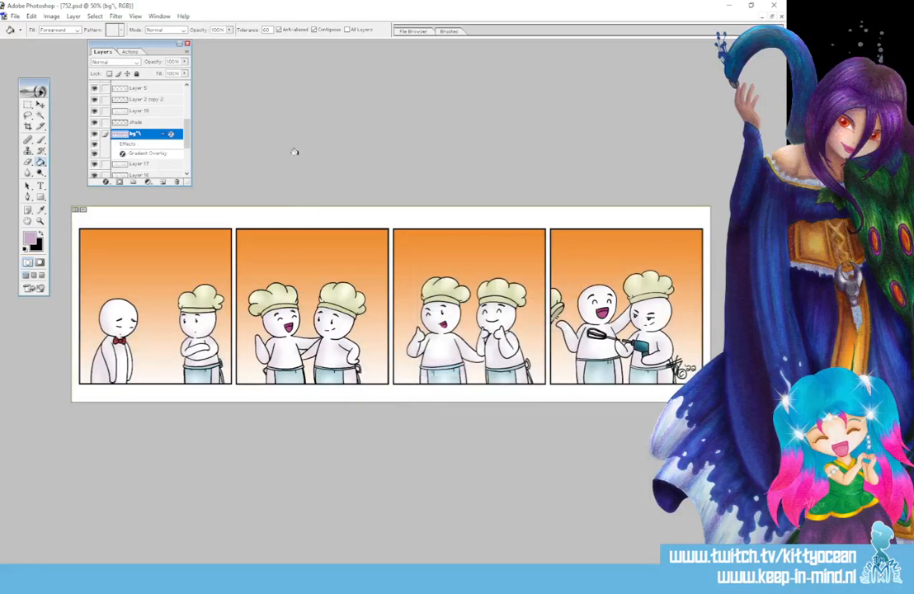
left_click_drag(184, 64, 149, 72)
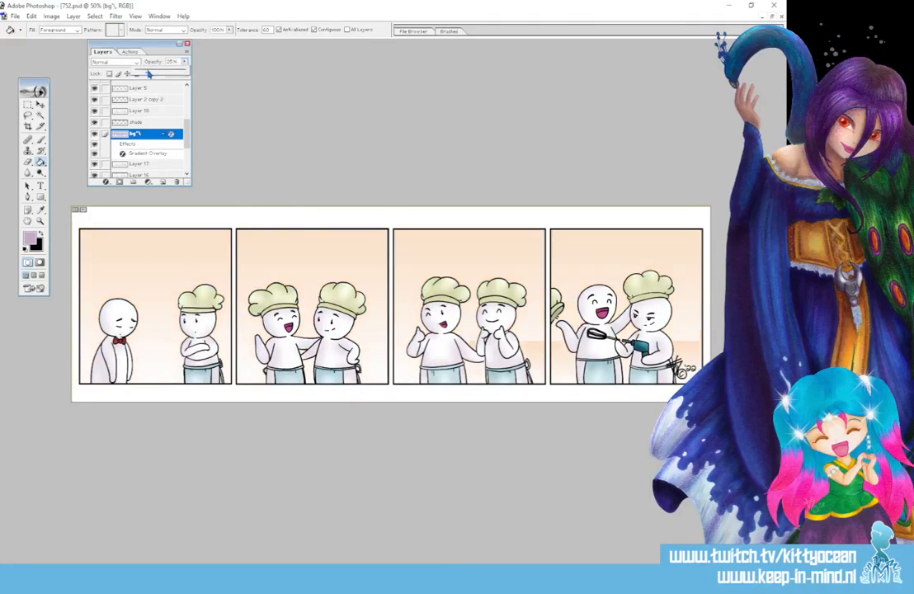
key("ctrl+plus")
key("ctrl+plus")
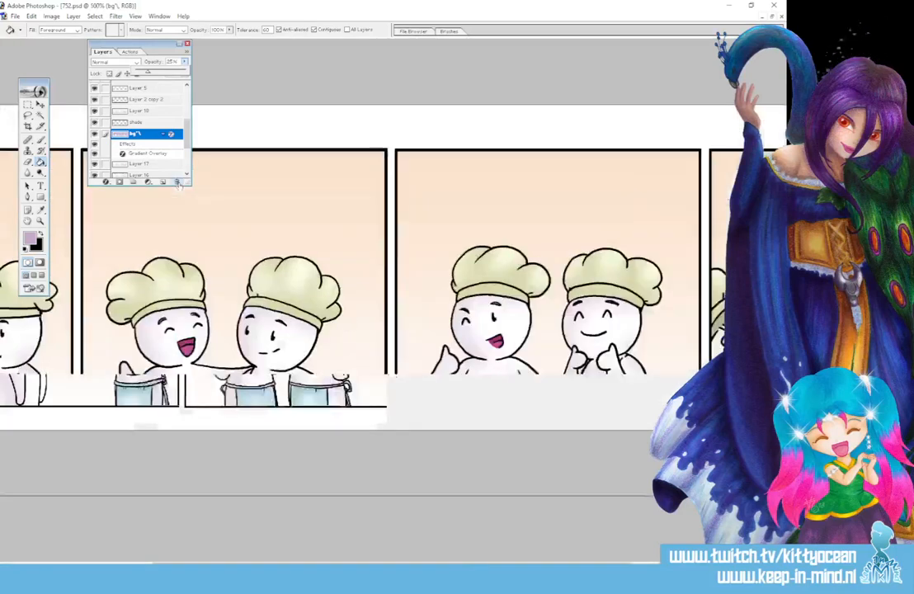
left_click(40, 115)
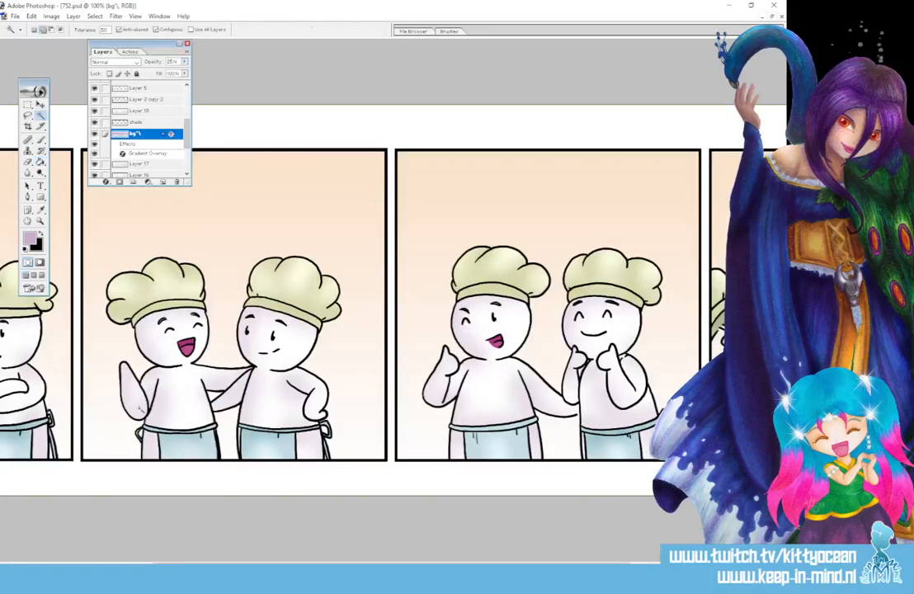
left_click(223, 126)
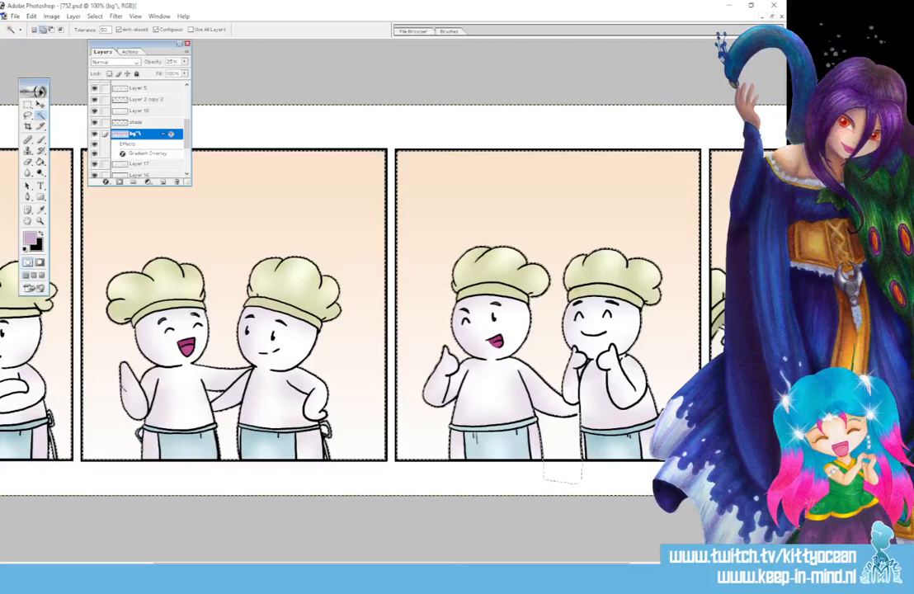
key("ctrl+d")
Pick the leftover small white gaps around the chefs from Layer 17 and fill them on the bg layer.
left_click(139, 163)
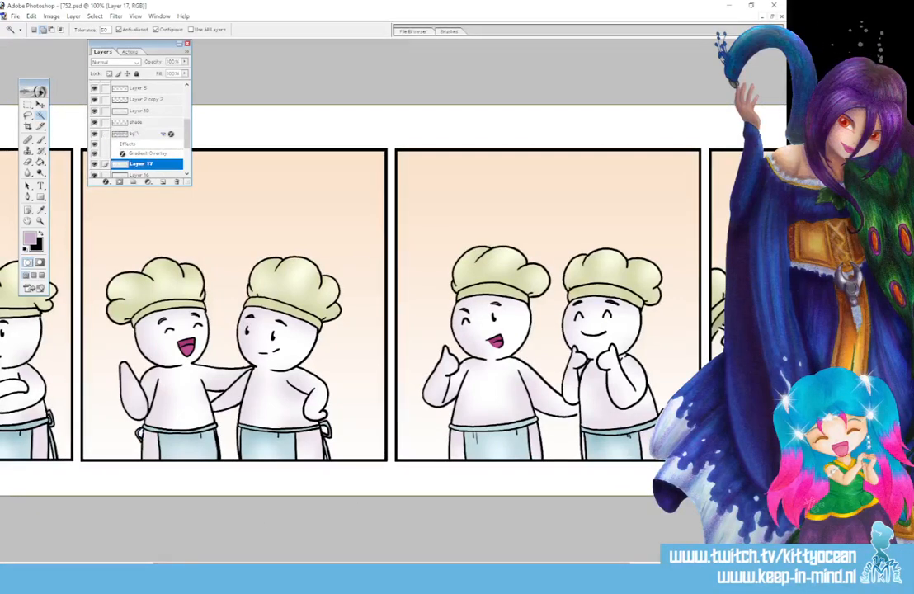
left_click_drag(264, 567, 413, 568)
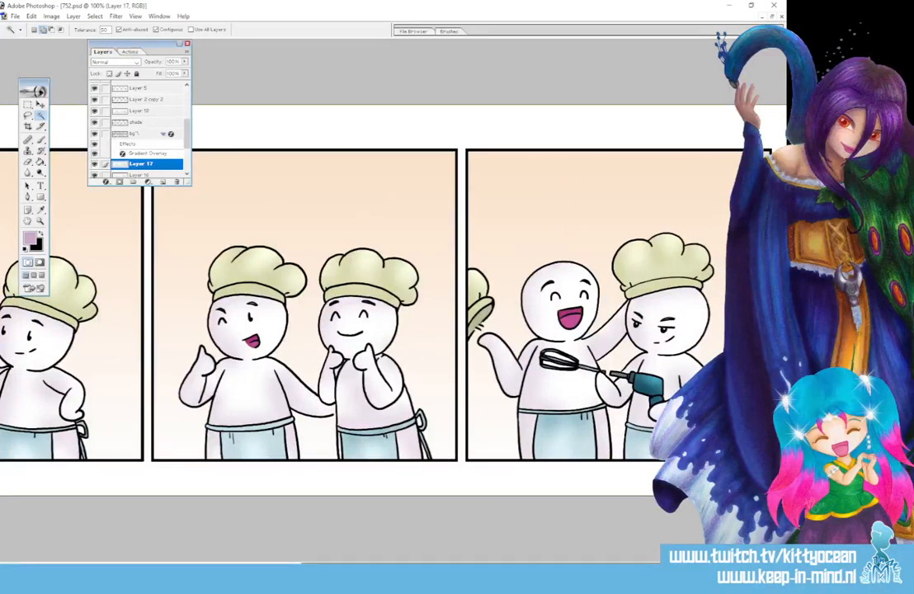
key("ctrl+plus")
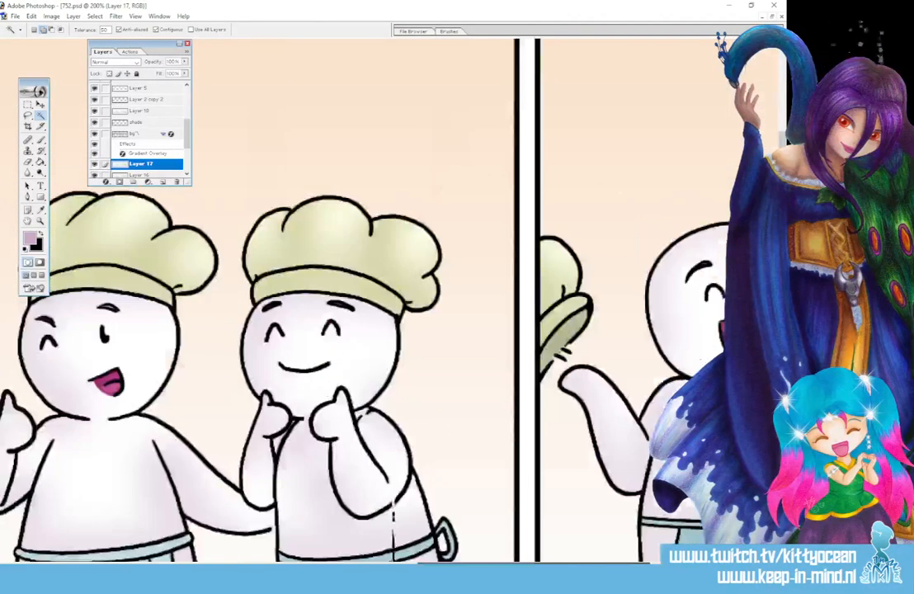
left_click_drag(528, 566, 647, 566)
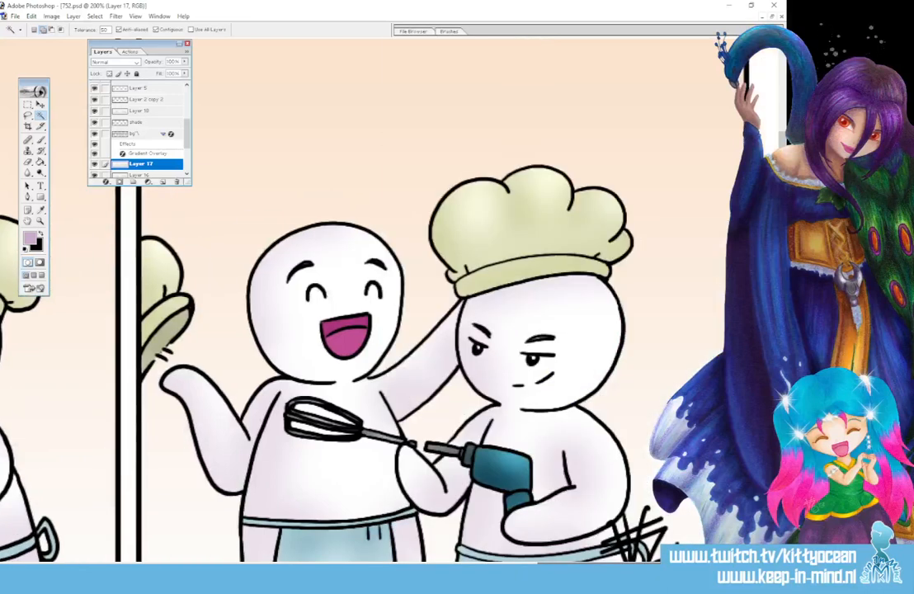
scroll(371, 297, "down", 3)
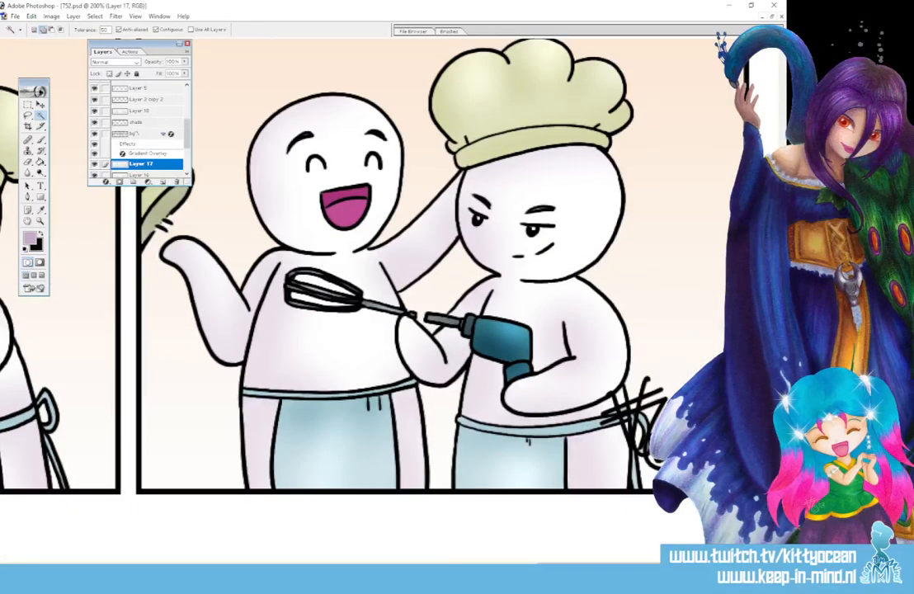
left_click_drag(647, 566, 299, 566)
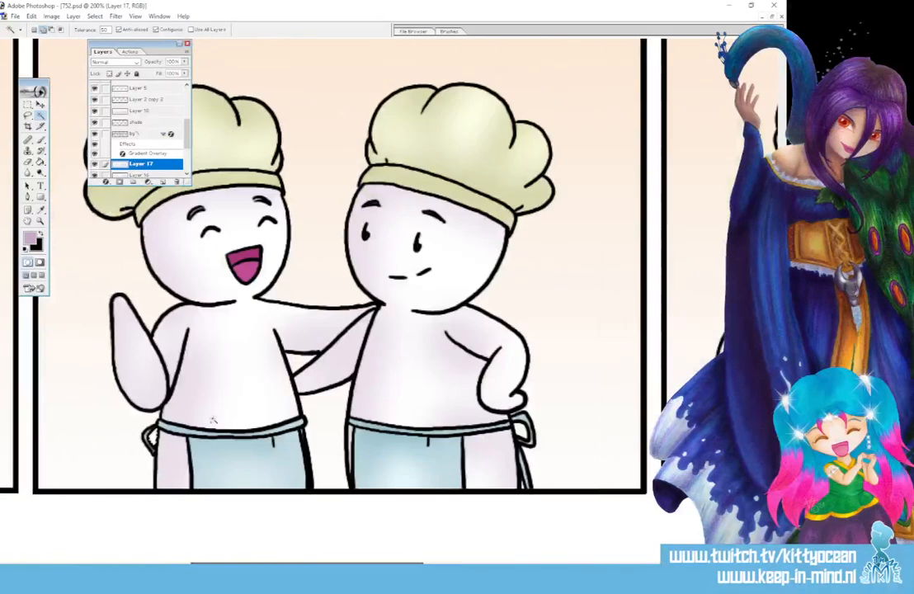
left_click(153, 135)
key("g")
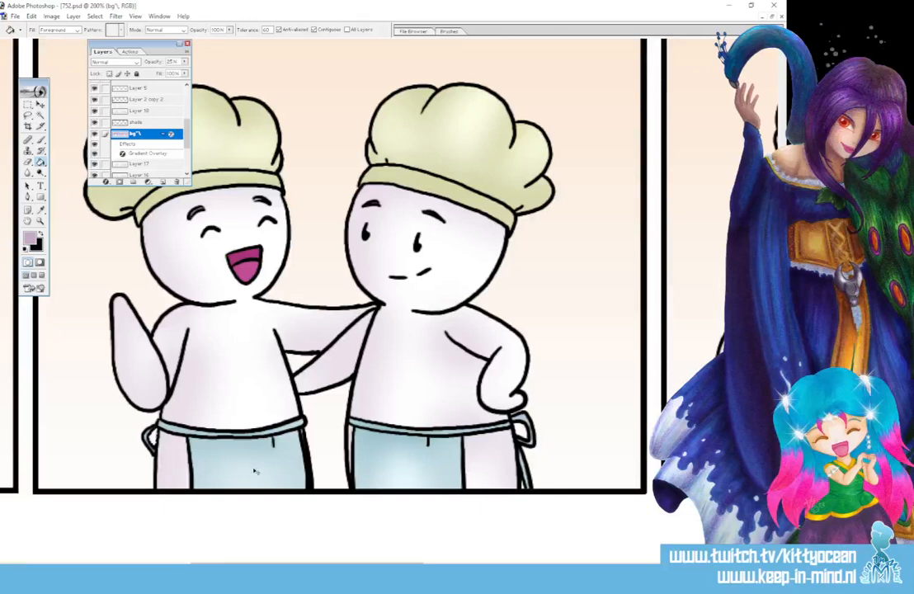
Show all the hidden text layers of the strip, from the title "Het NBC komt terug!" up to the number 752.
key("ctrl+minus")
key("ctrl+minus")
key("ctrl+minus")
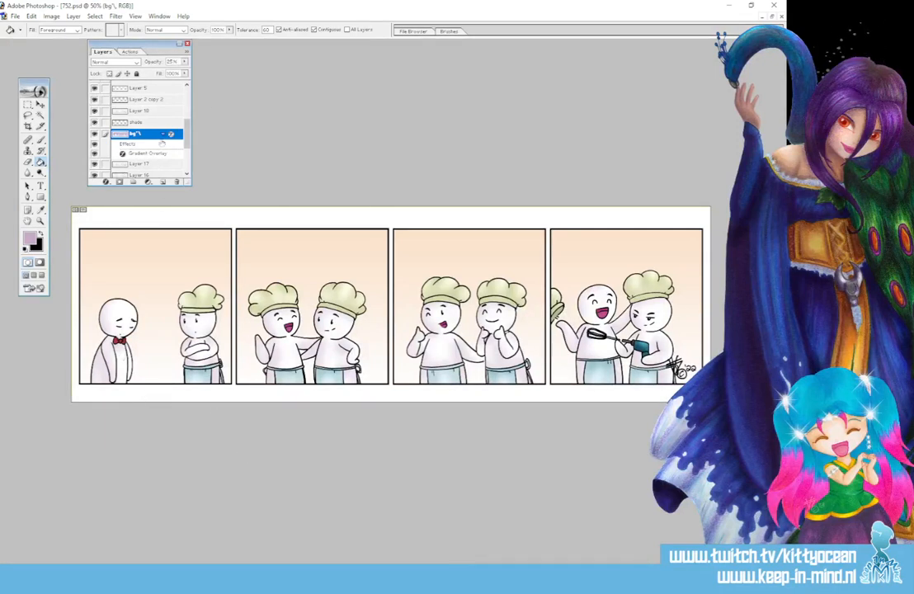
left_click_drag(188, 142, 189, 106)
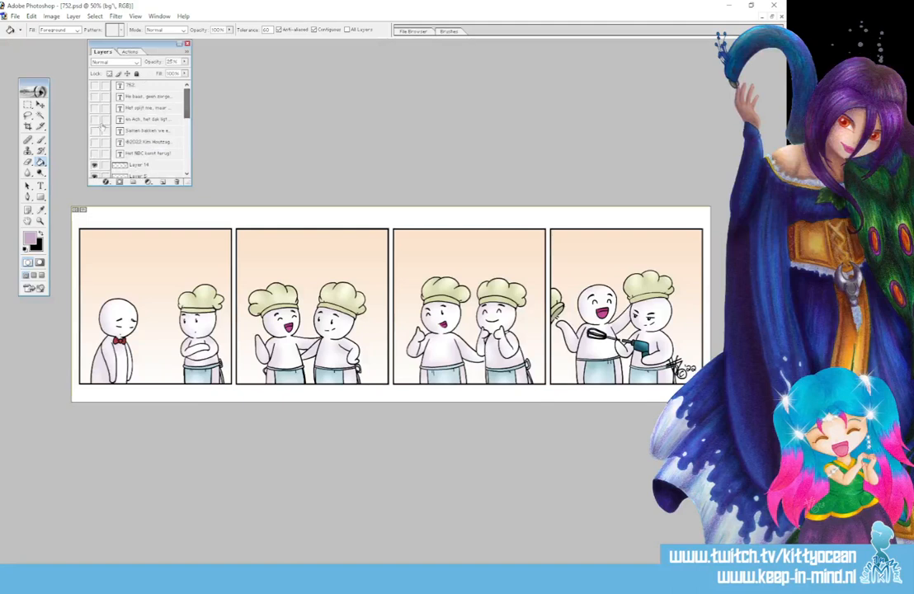
left_click_drag(95, 154, 94, 87)
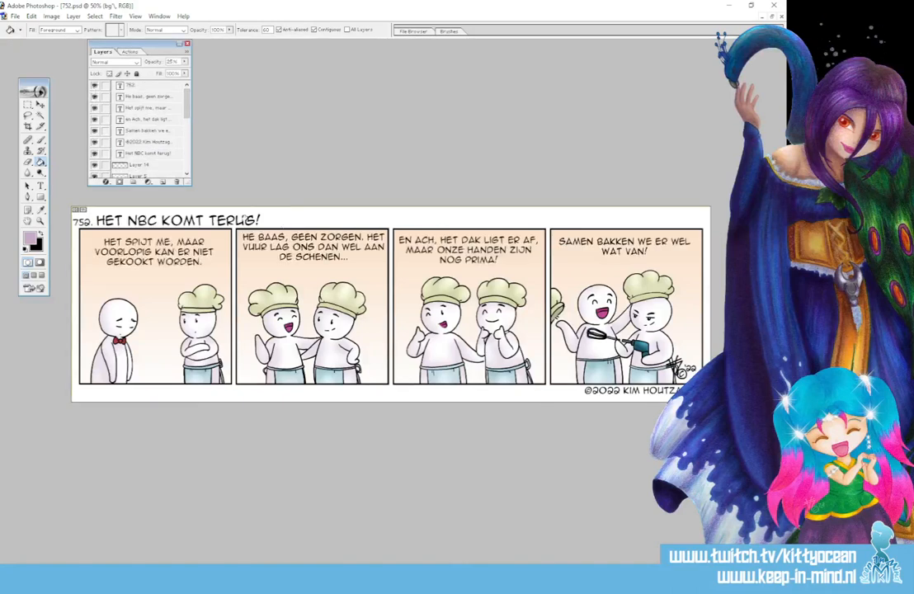
Create a new layer above Layer 18 and name it "ball" for the speech balloons.
left_click_drag(188, 109, 189, 132)
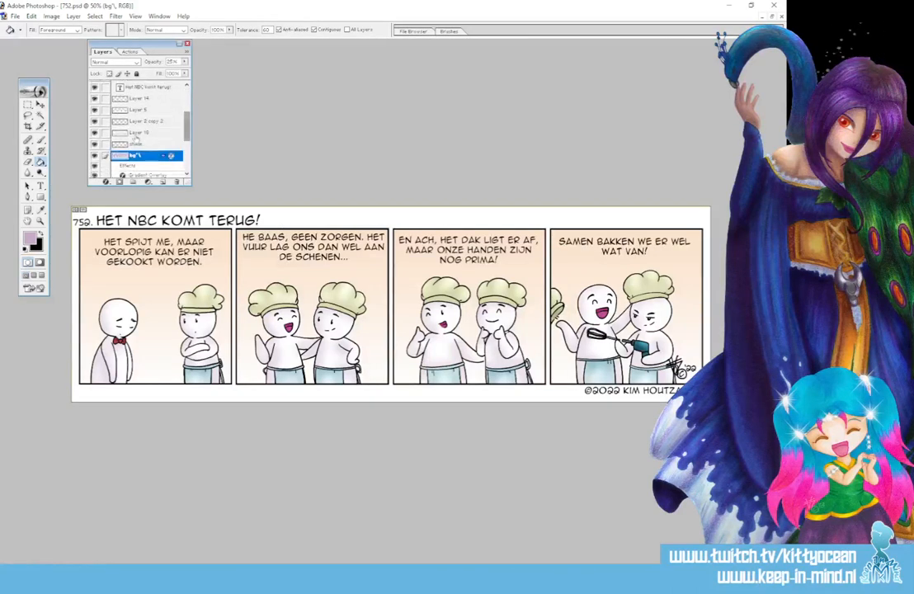
left_click(133, 132)
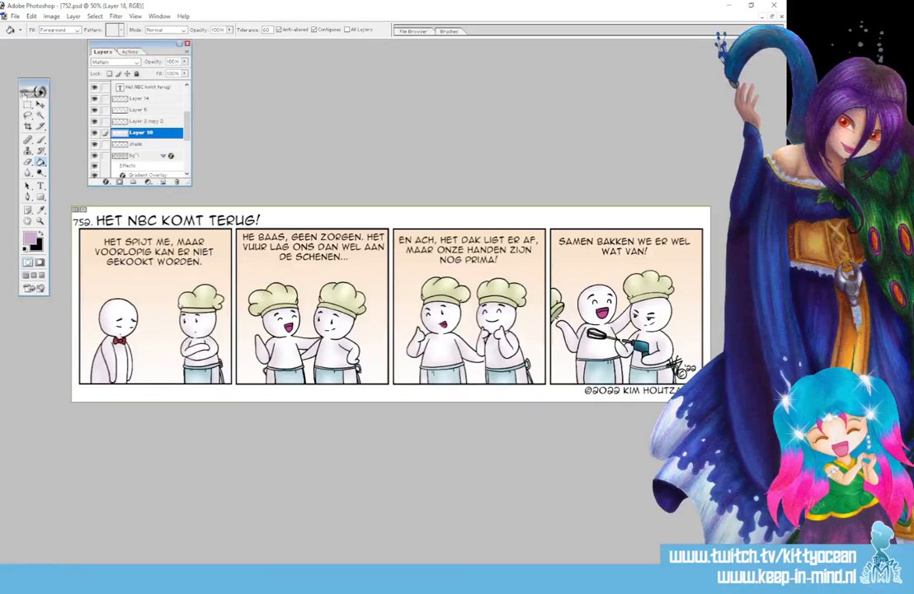
left_click(160, 181)
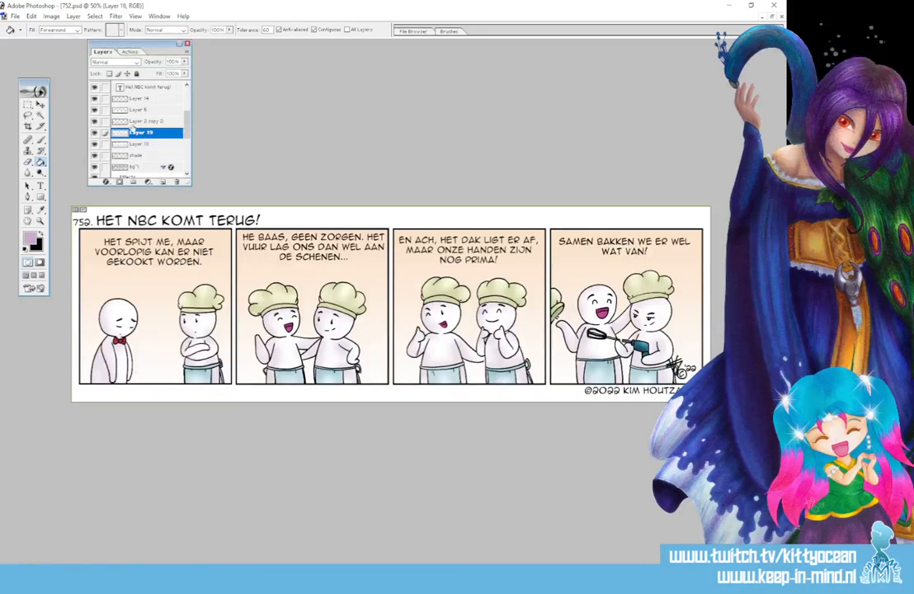
double_click(139, 132)
type("ball")
key("Return")
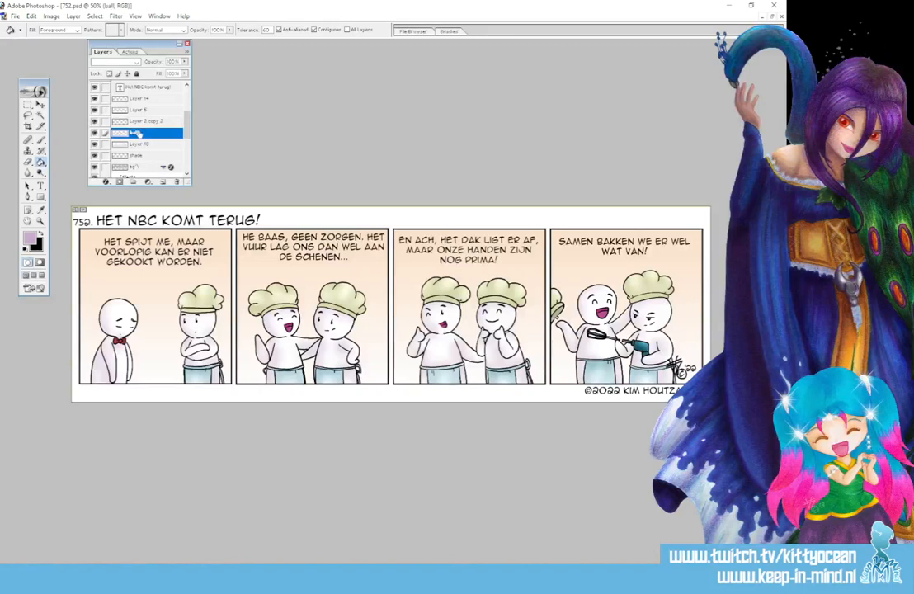
Select an oval around each panel's text, add a pointed tail towards each speaker, and fill the balloons with white on the ball layer.
left_click_drag(29, 103, 56, 100)
left_click_drag(83, 229, 229, 284)
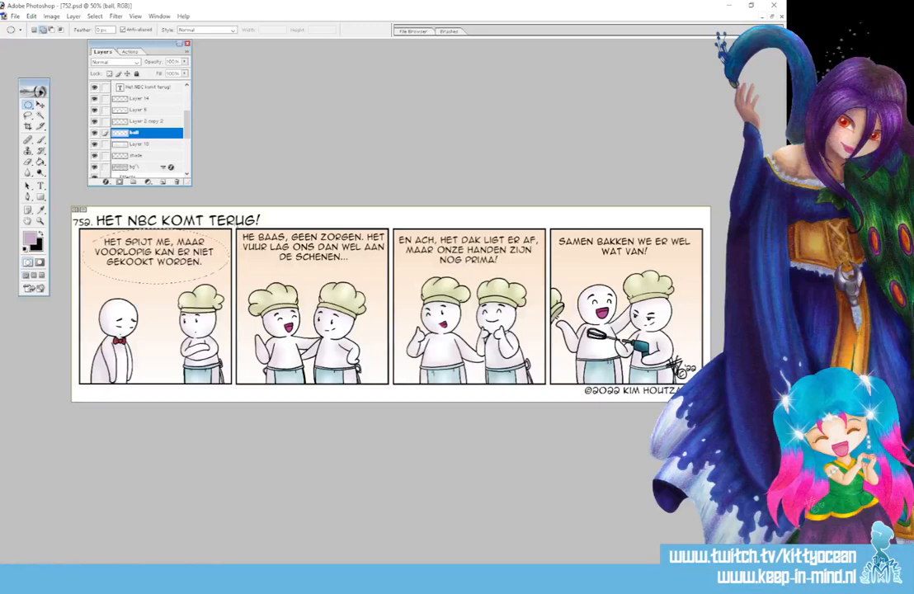
left_click_drag(237, 224, 386, 278)
left_click_drag(471, 270, 542, 276)
left_click_drag(703, 271, 703, 271)
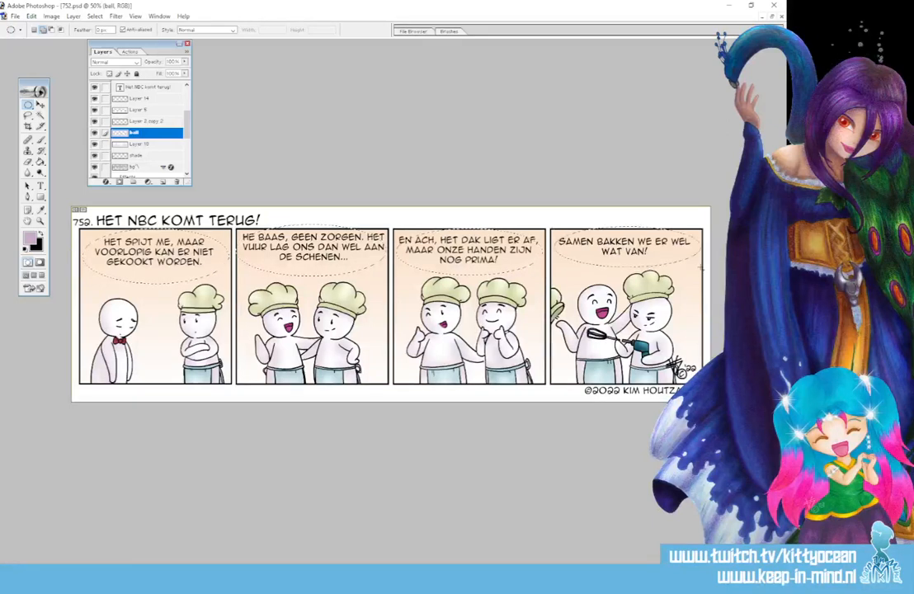
left_click_drag(28, 116, 49, 111)
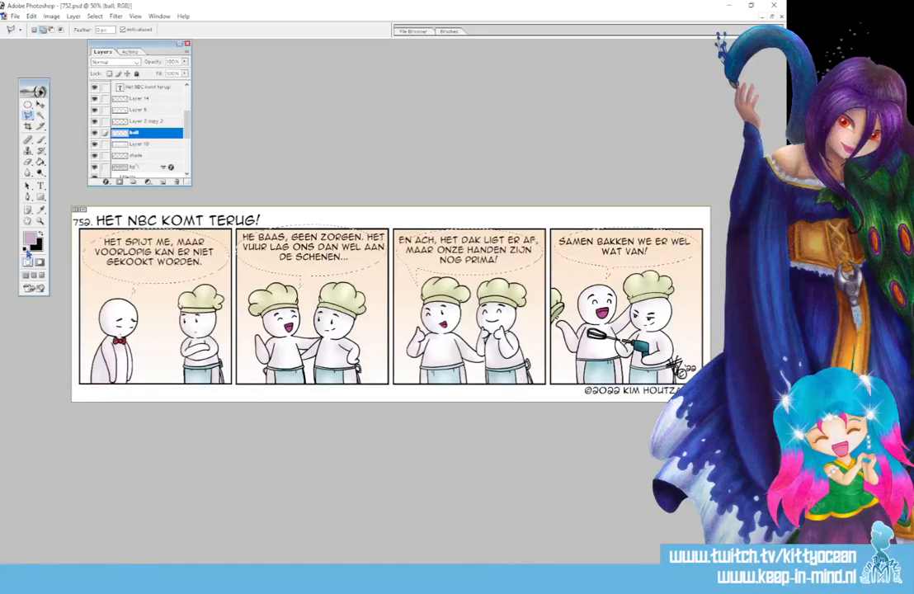
left_click(40, 162)
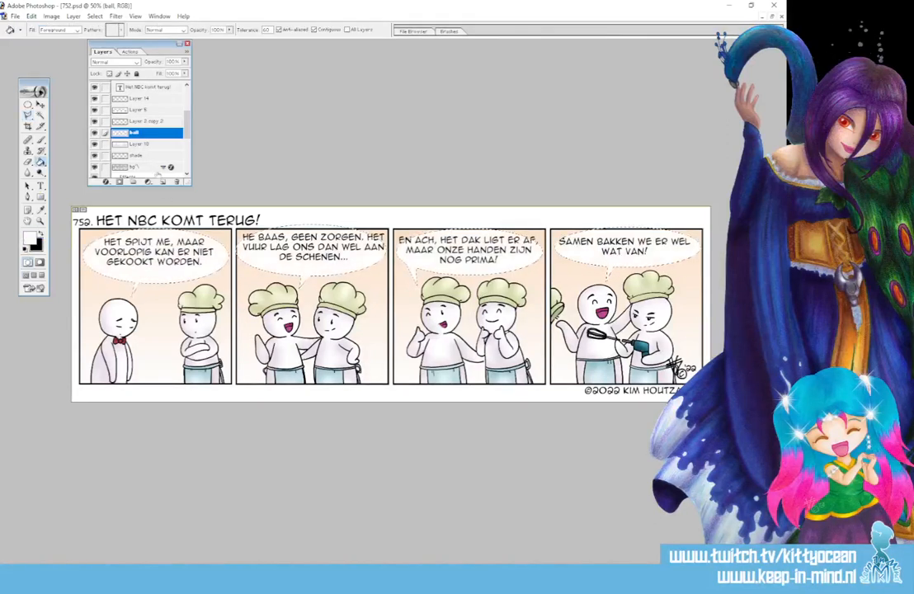
Apply a 4 px black outside Stroke to the ball layer to outline the balloons.
double_click(165, 138)
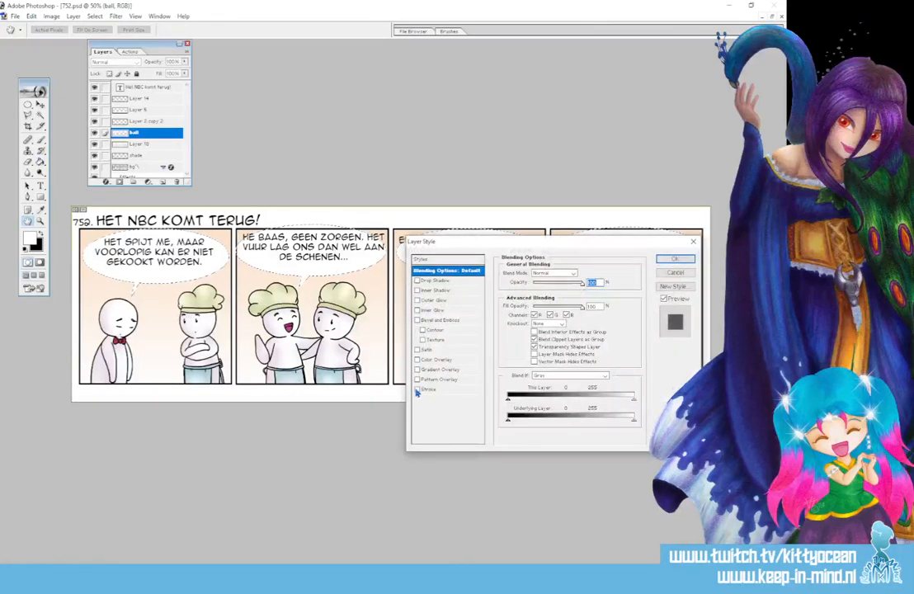
left_click(418, 390)
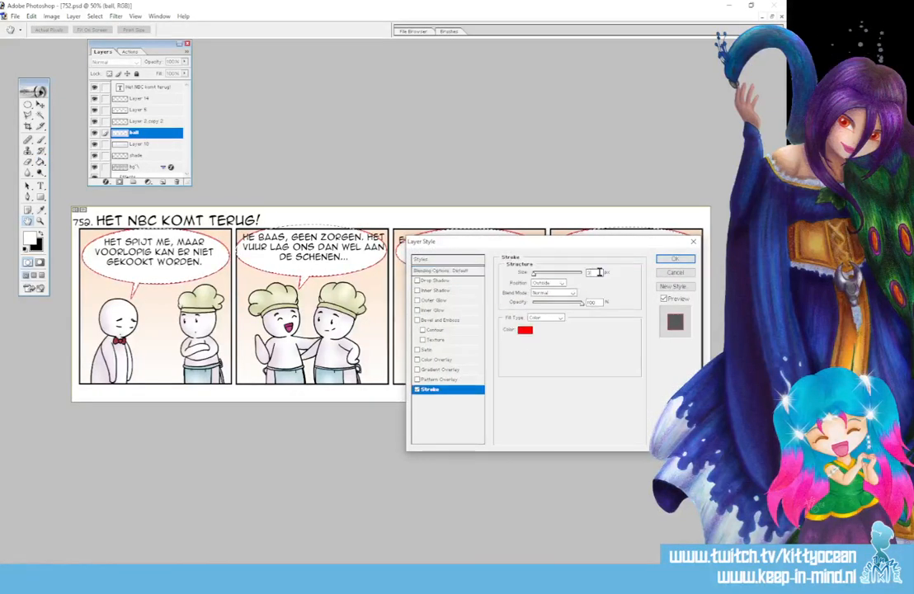
left_click_drag(600, 272, 538, 274)
type("4")
left_click(527, 330)
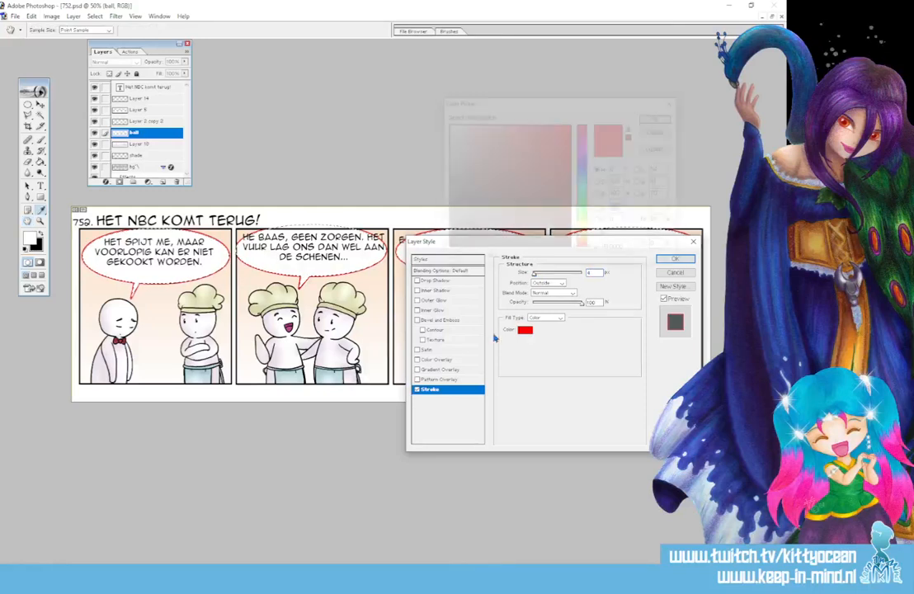
left_click(469, 246)
left_click(656, 118)
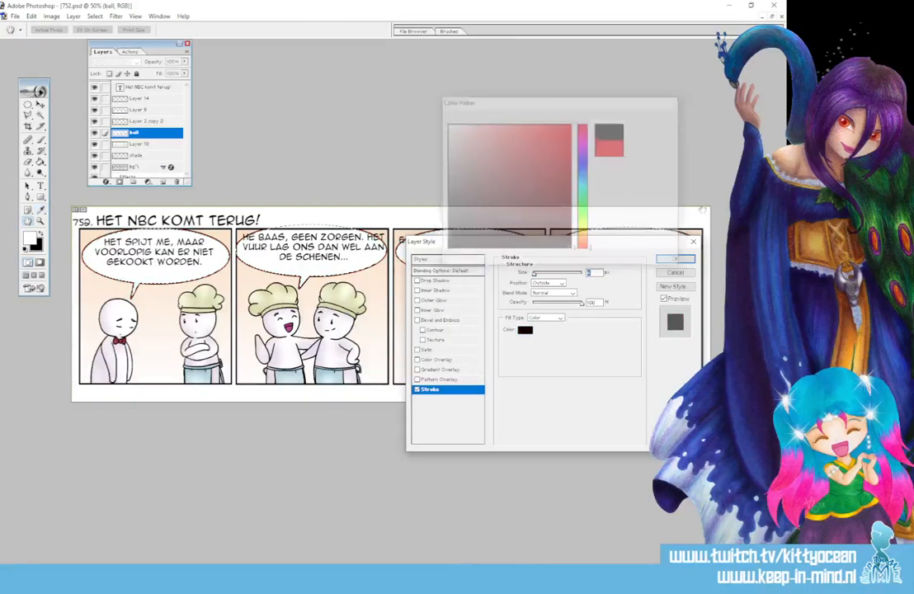
left_click(677, 260)
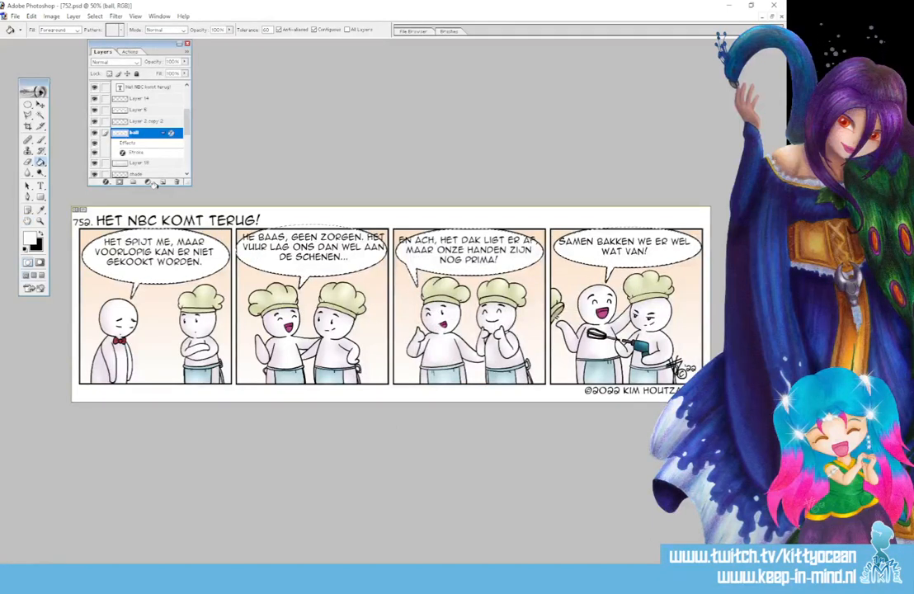
Move the text "Het spijt me, maar voorlopig kan er niet gekookt worden." slightly down to centre it in panel one's balloon.
scroll(156, 103, "up", 3)
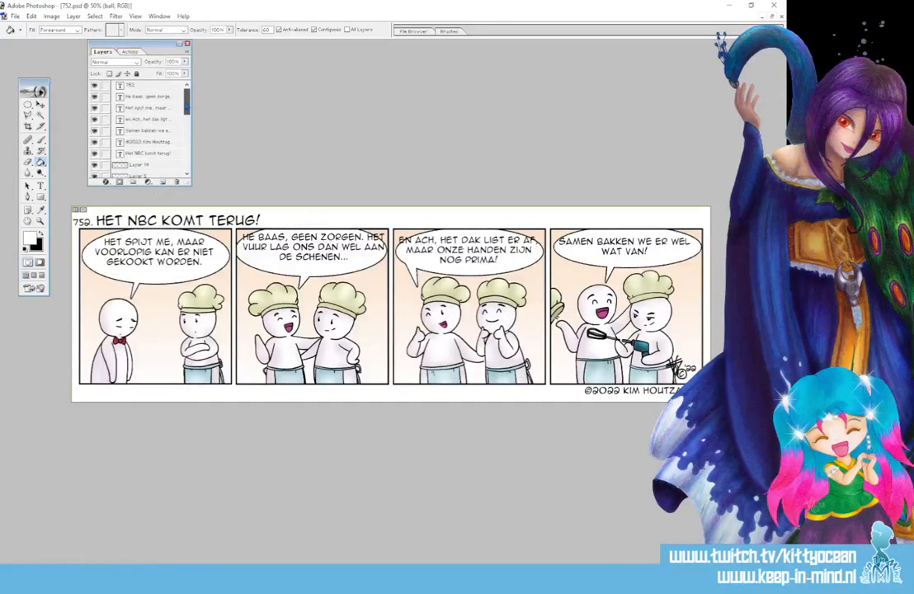
left_click(135, 107)
left_click(39, 105)
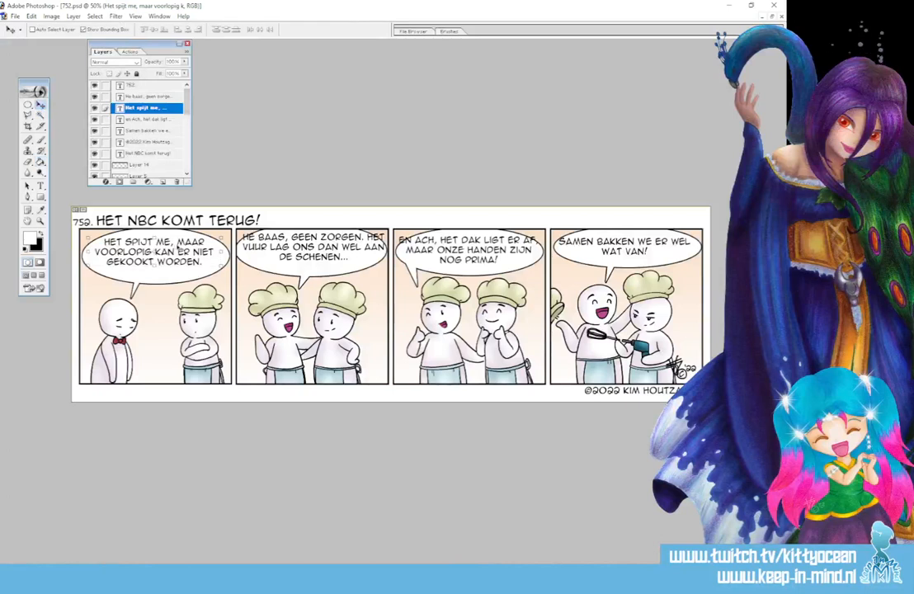
left_click_drag(178, 246, 178, 251)
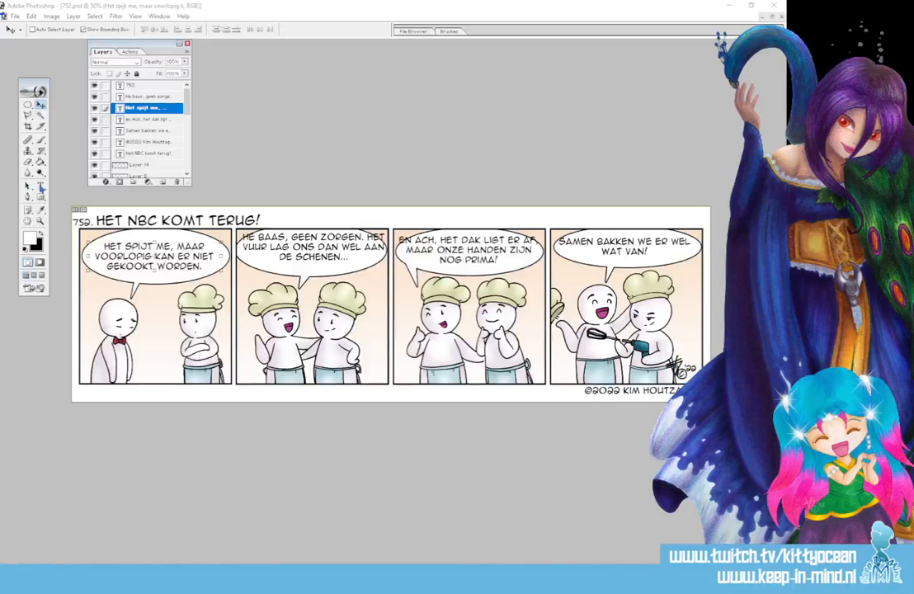
Delete the opening word "He" from panel two's text so that it starts with "Baas, geen zorgen.".
left_click(157, 97)
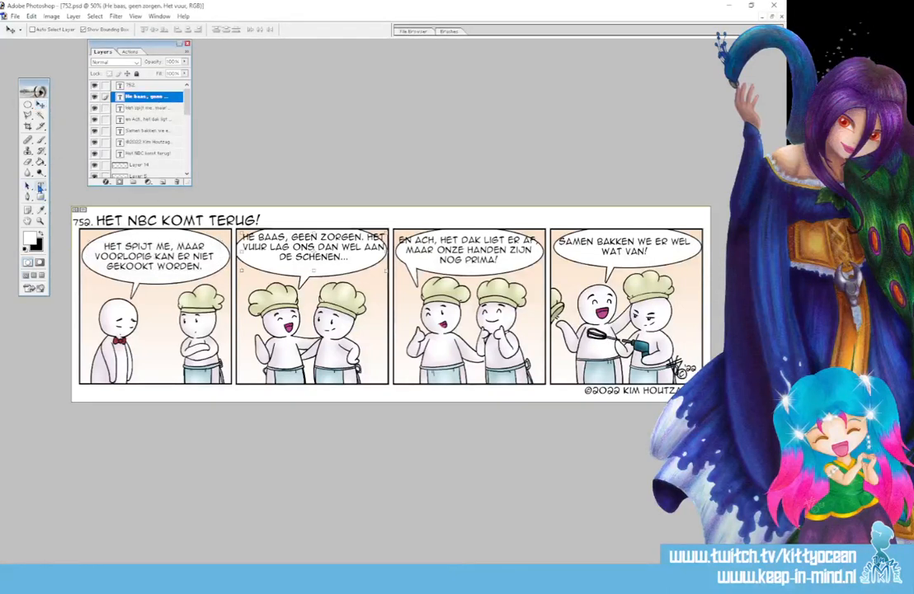
left_click(40, 186)
left_click(253, 238)
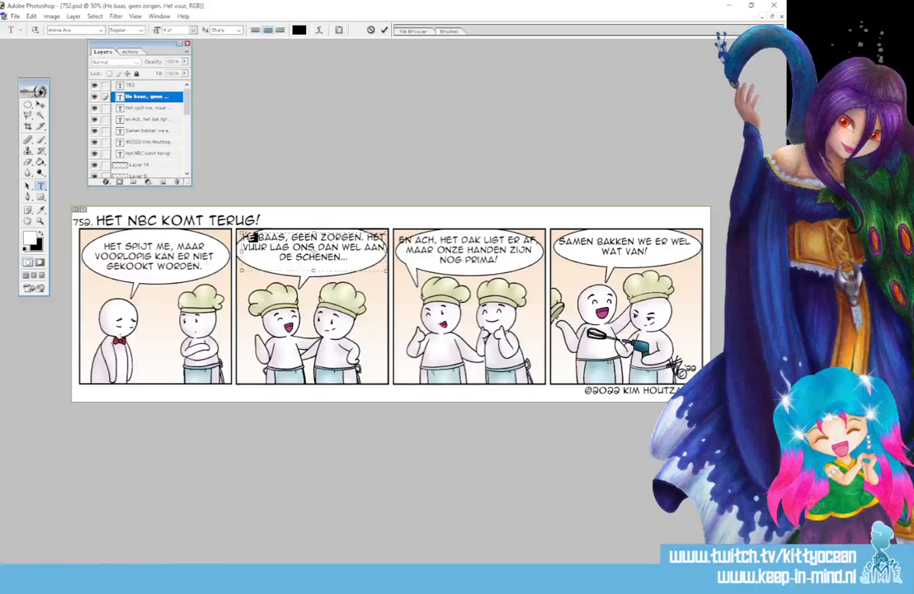
double_click(253, 238)
key("BackSpace")
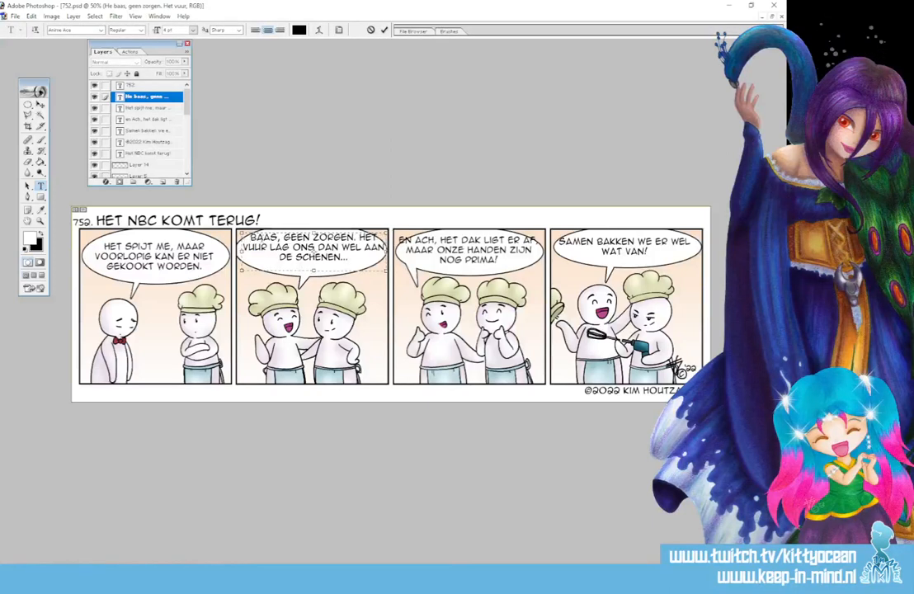
Lower and narrow panel two's text box to rewrap the lines, and centre the text inside its balloon.
left_click_drag(242, 234, 245, 238)
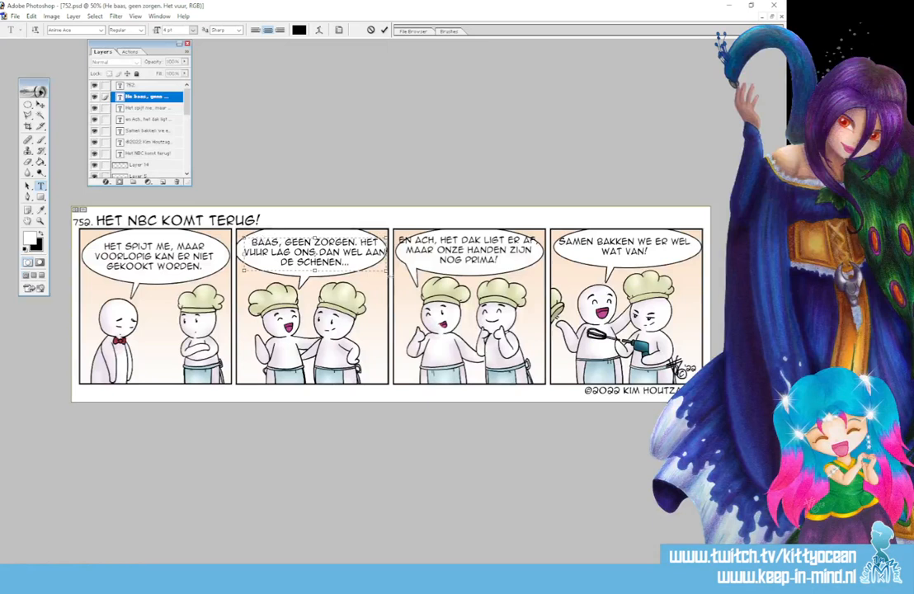
left_click_drag(388, 271, 374, 271)
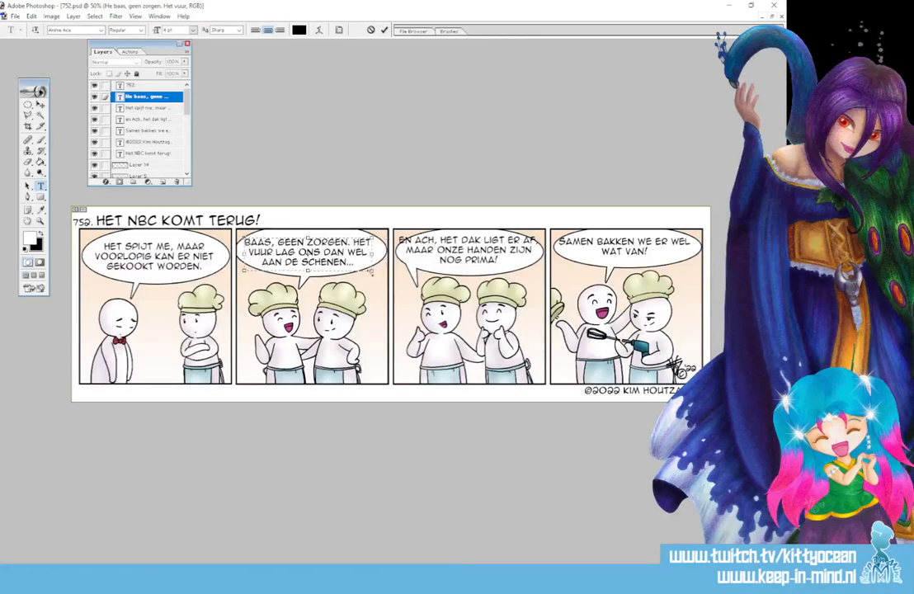
left_click(40, 104)
left_click_drag(307, 253, 311, 254)
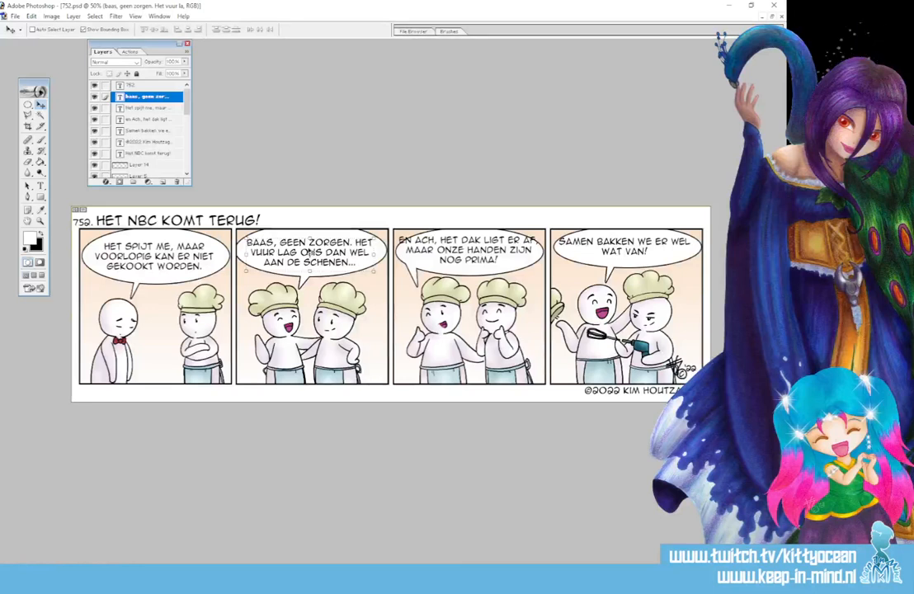
Break panel two's text after "Baas," and enlarge the text box so the last line "de schenen..." fits.
left_click(40, 185)
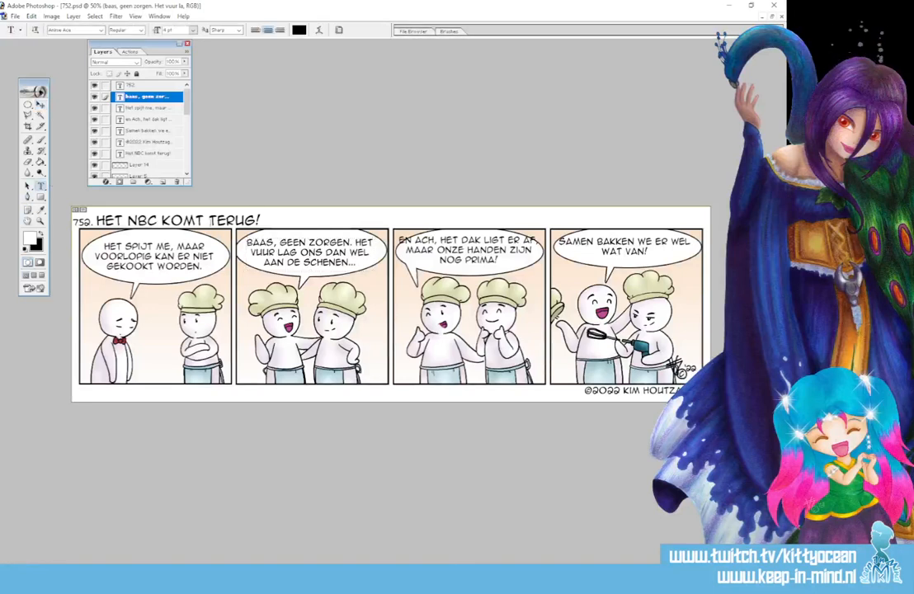
left_click(309, 252)
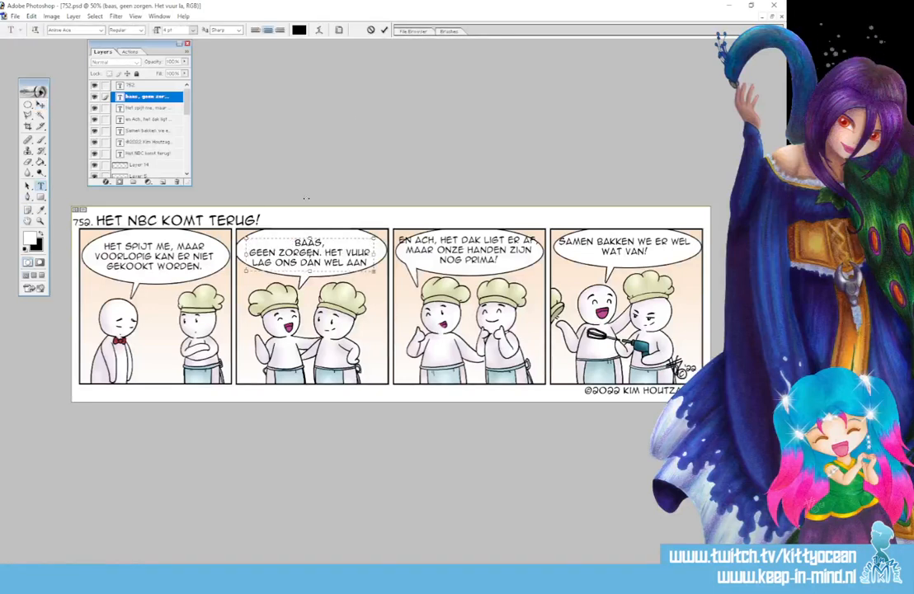
type("de schenen...")
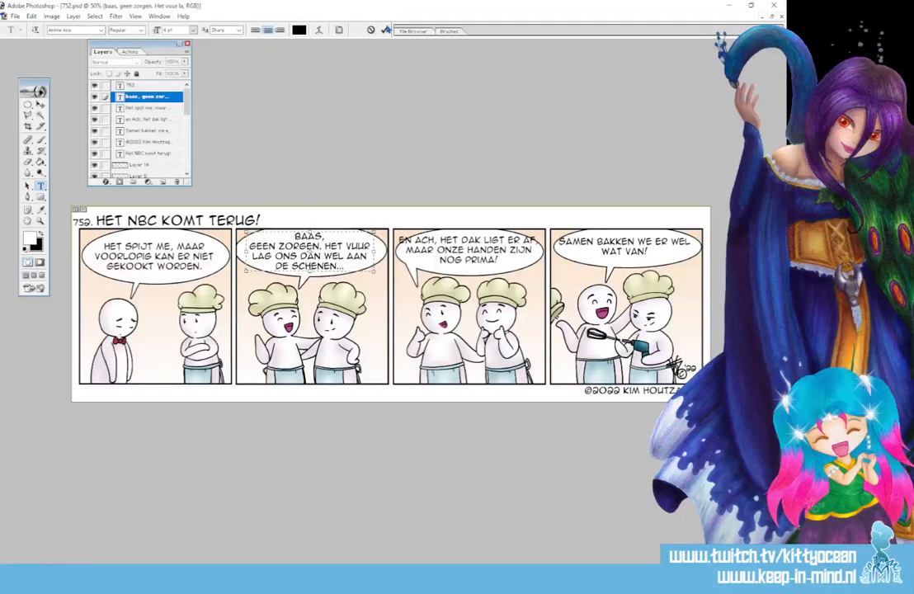
Nudge panel two's text "Baas, geen zorgen..." slightly to the right to centre it in its balloon.
left_click(40, 105)
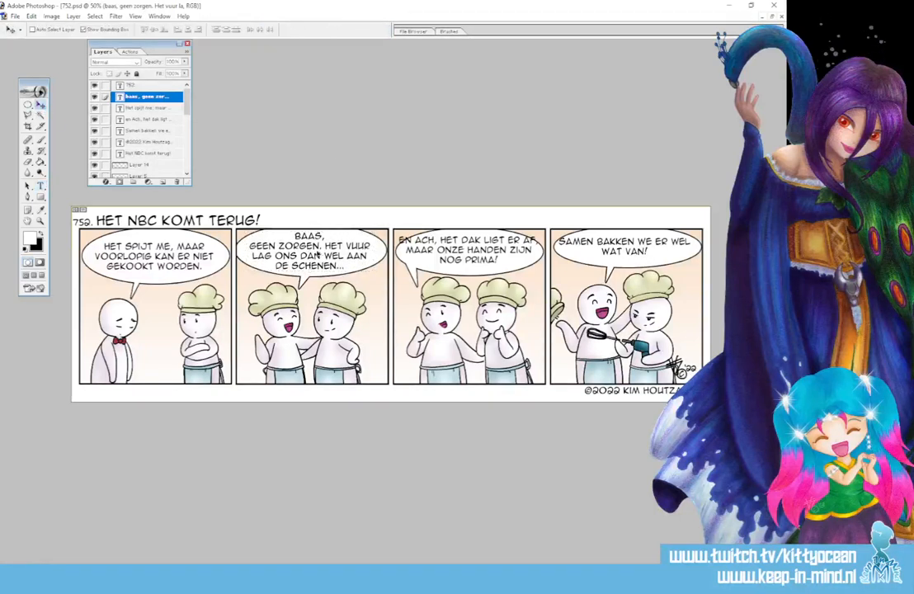
left_click_drag(320, 255, 322, 255)
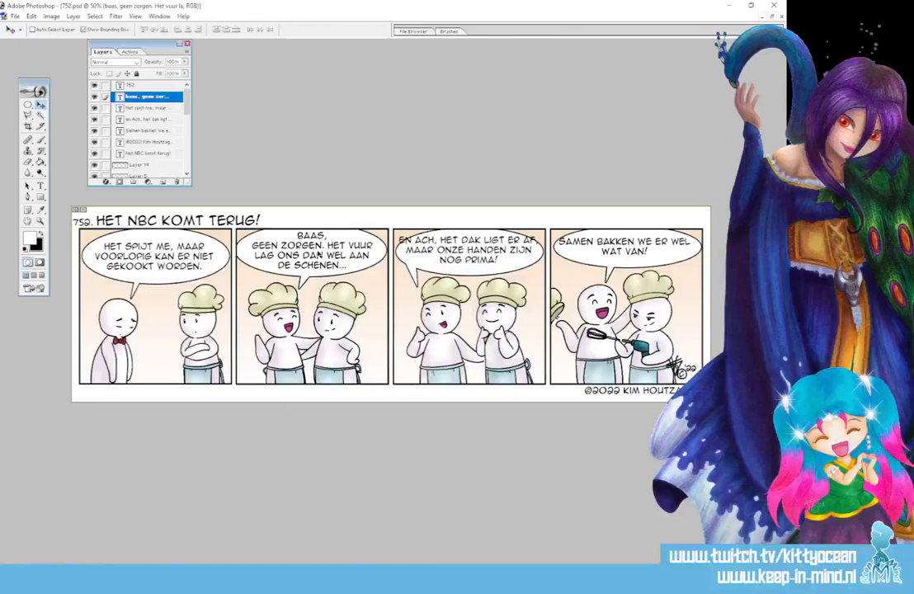
Narrow panel three's text box so the text wraps over three lines ending in "zijn nog prima!", and centre it inside the balloon.
left_click(40, 185)
left_click(400, 248)
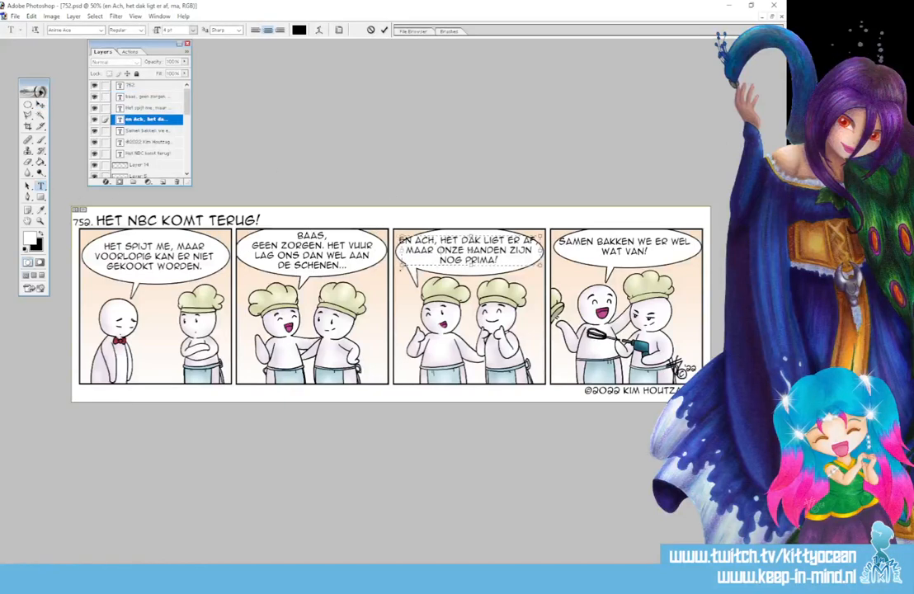
left_click_drag(398, 265, 406, 269)
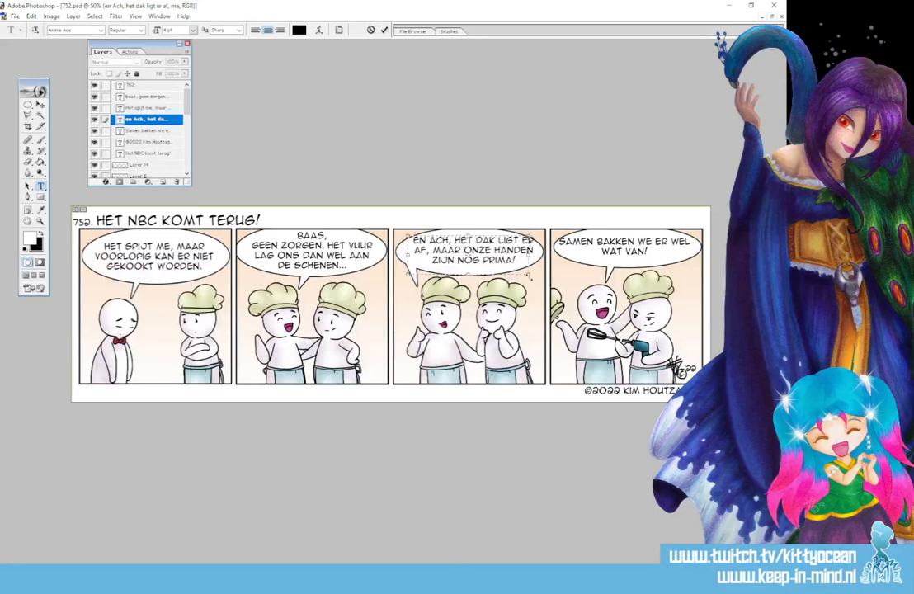
left_click_drag(542, 269, 531, 279)
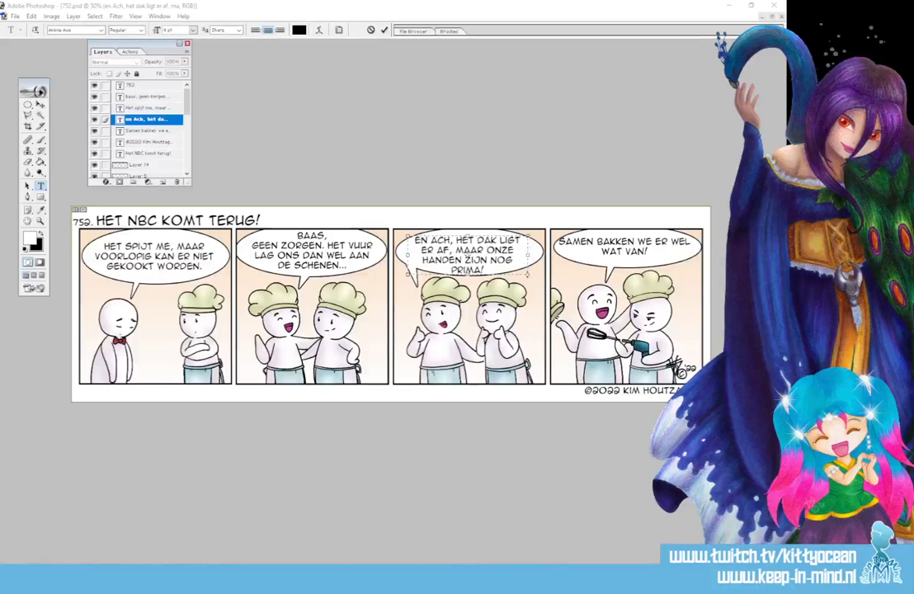
left_click_drag(531, 255, 537, 256)
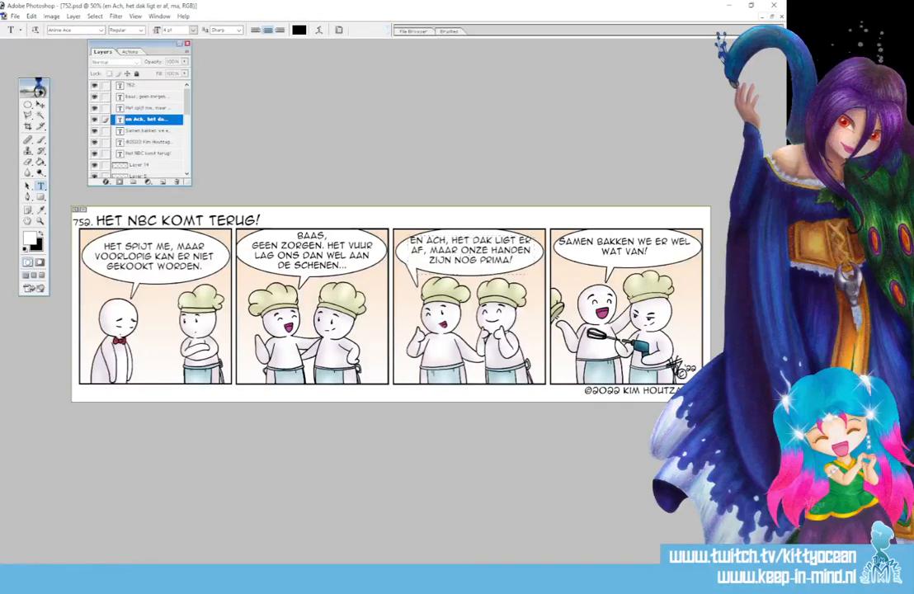
left_click(39, 105)
left_click_drag(513, 258, 501, 256)
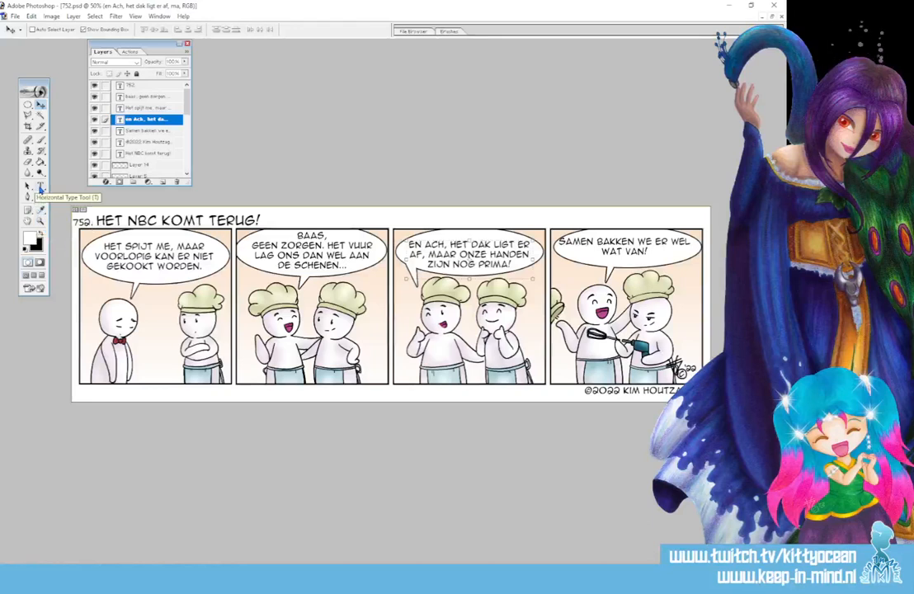
Select panel three's speech balloon with a rectangular marquee on the "ball" layer and nudge it into place around the text.
left_click(40, 187)
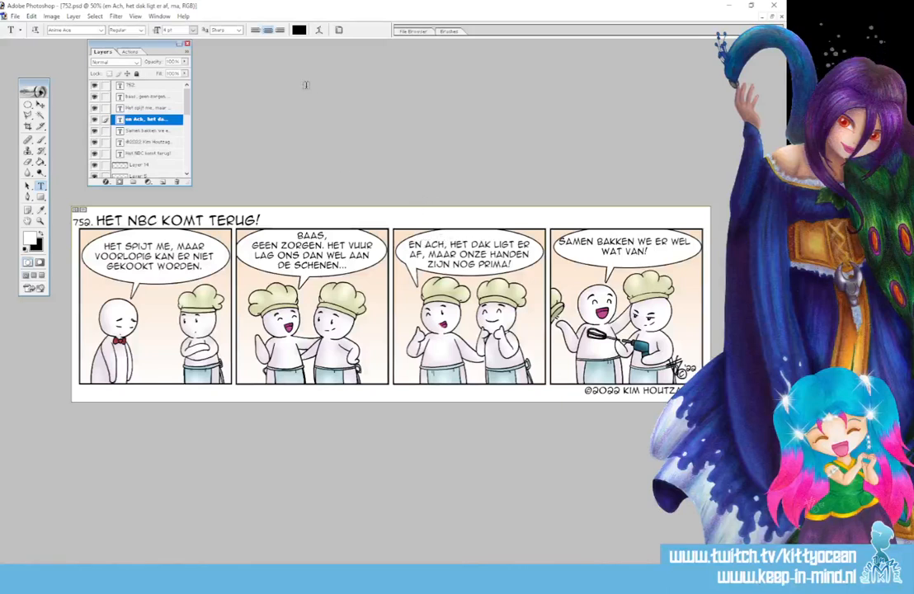
left_click(27, 106)
left_click(50, 105)
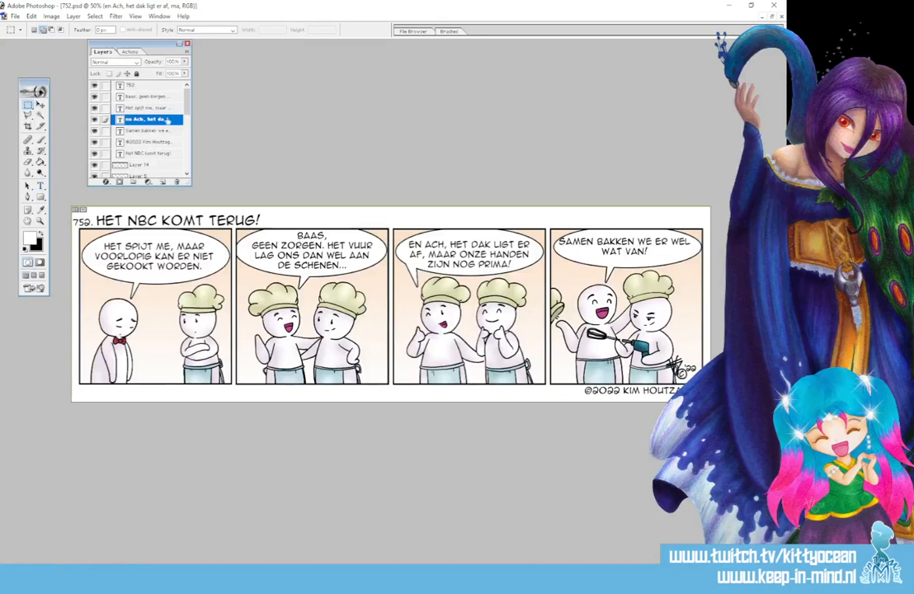
left_click_drag(186, 108, 186, 138)
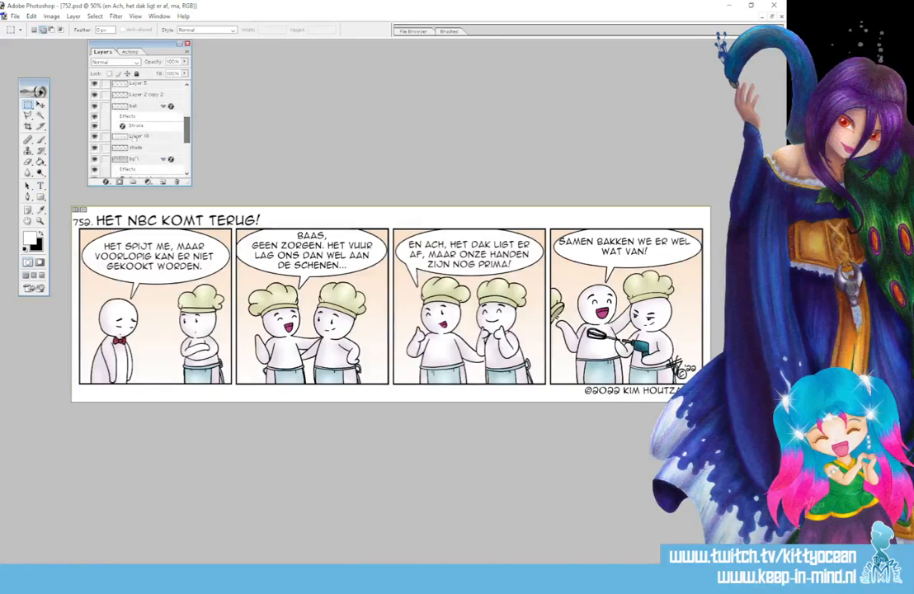
left_click(143, 106)
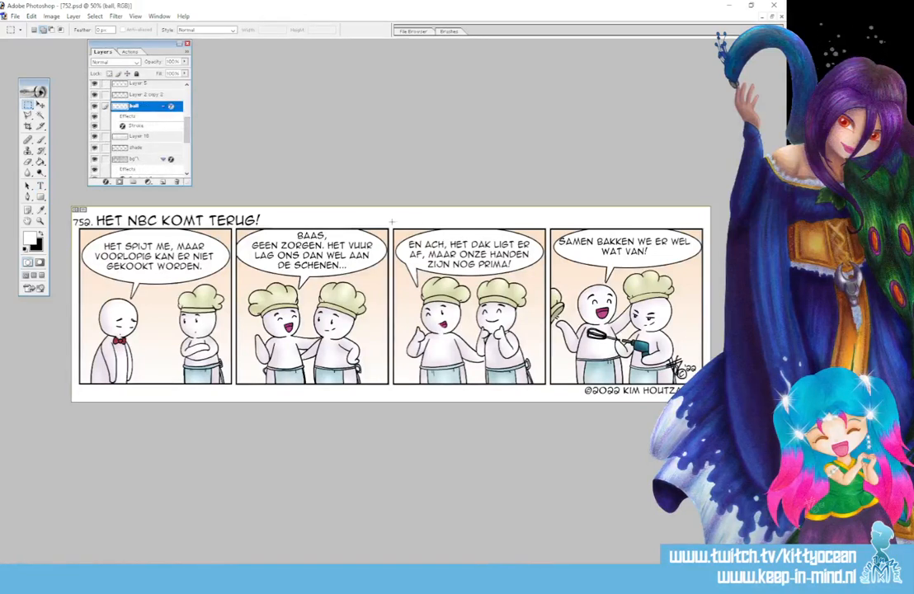
left_click_drag(391, 221, 549, 305)
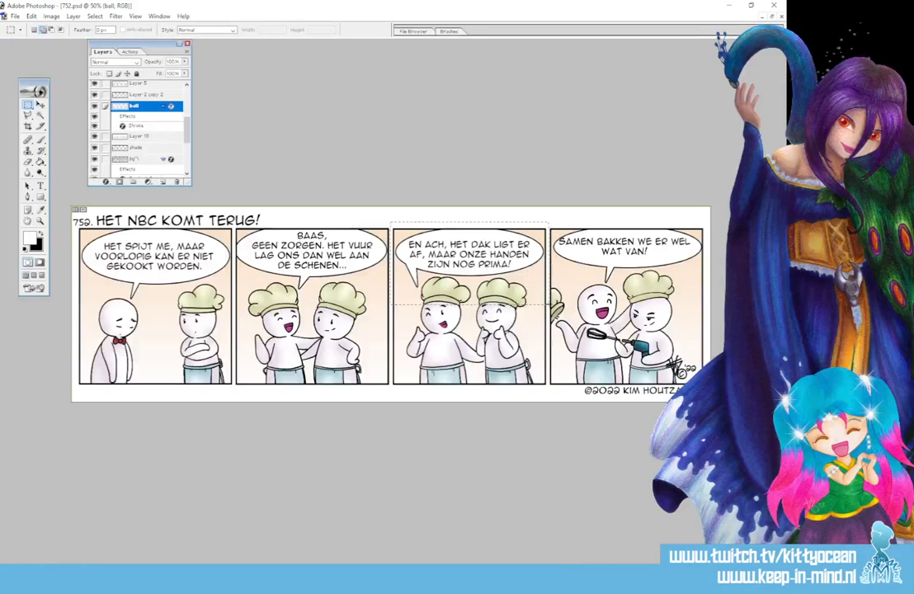
left_click(40, 104)
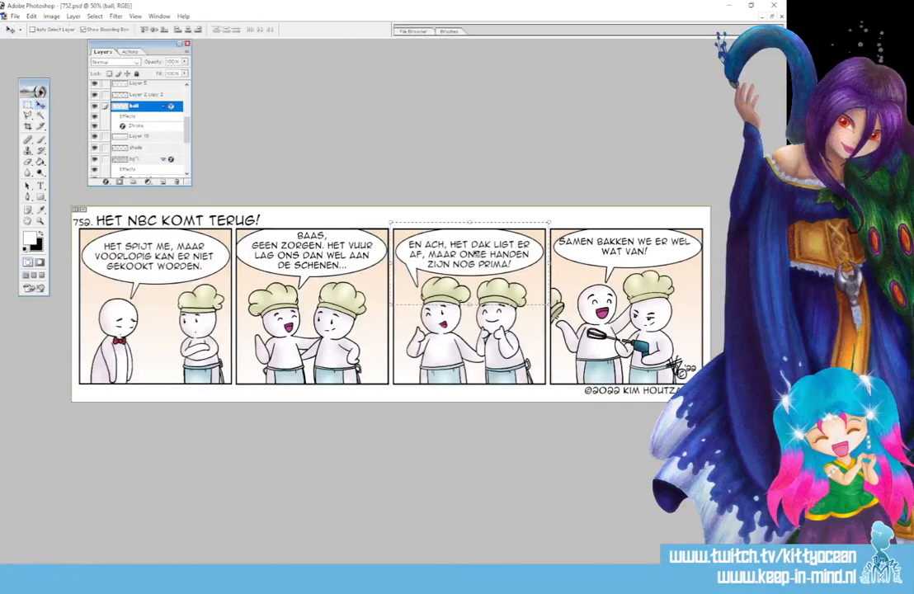
key("Left")
key("Left")
key("Left")
left_click_drag(474, 254, 476, 252)
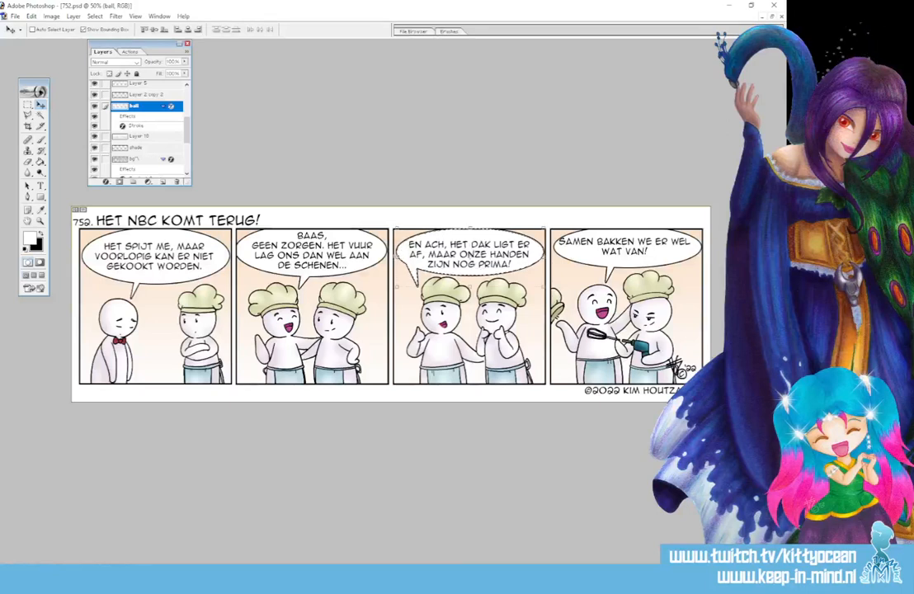
Scale panel three's balloon to about 98.7% width and 106.7% height, centre it around the text, and deselect it.
key("ctrl+t")
left_click_drag(544, 257, 546, 257)
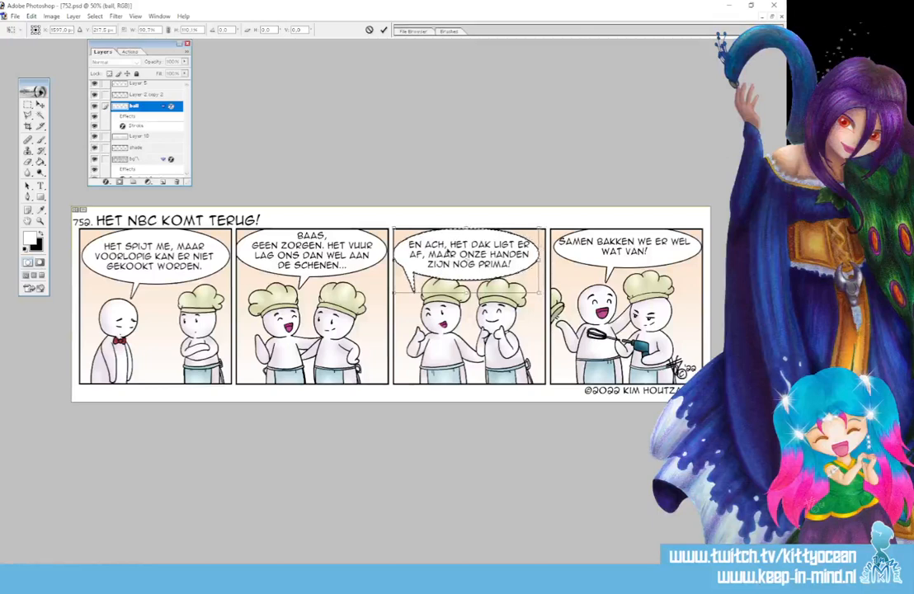
left_click_drag(447, 253, 460, 254)
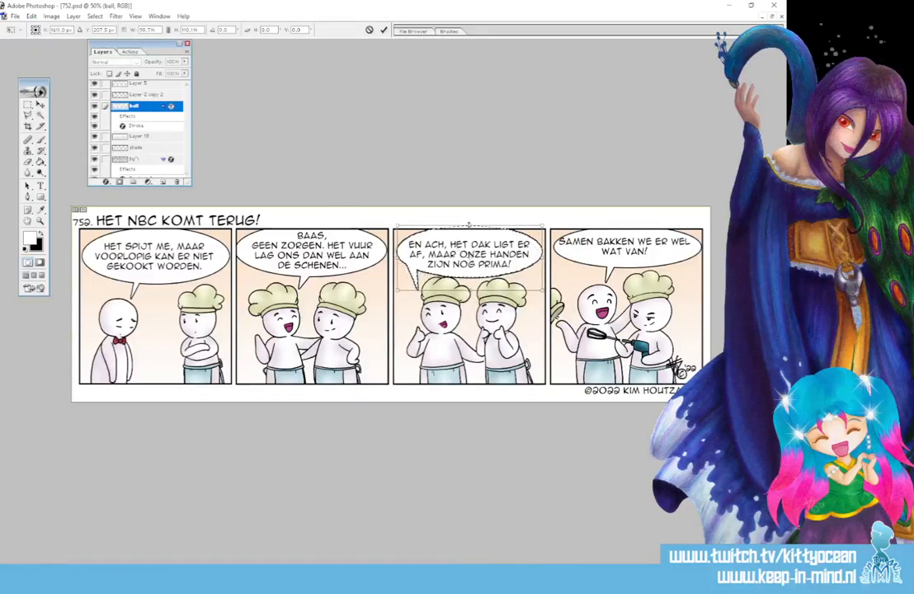
left_click_drag(468, 224, 467, 252)
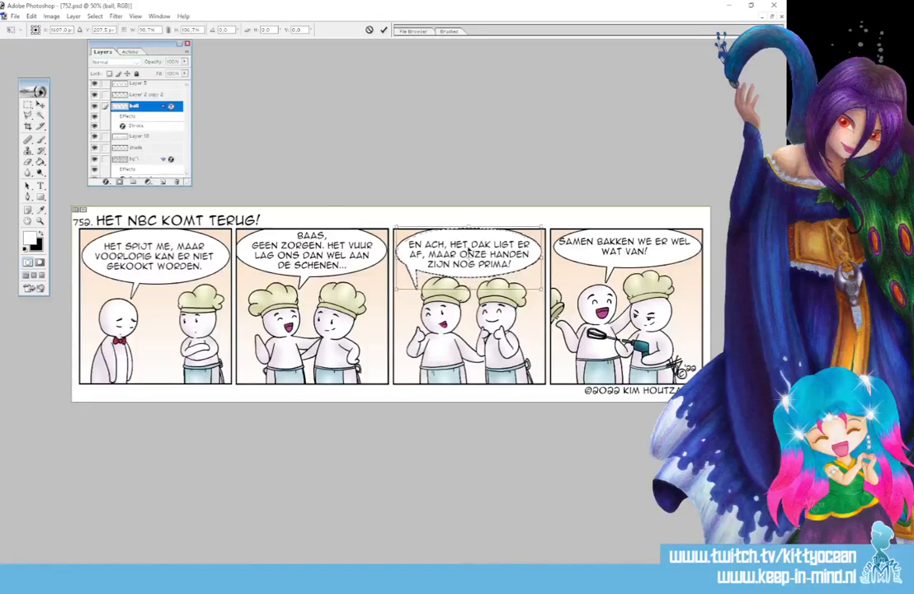
left_click(382, 30)
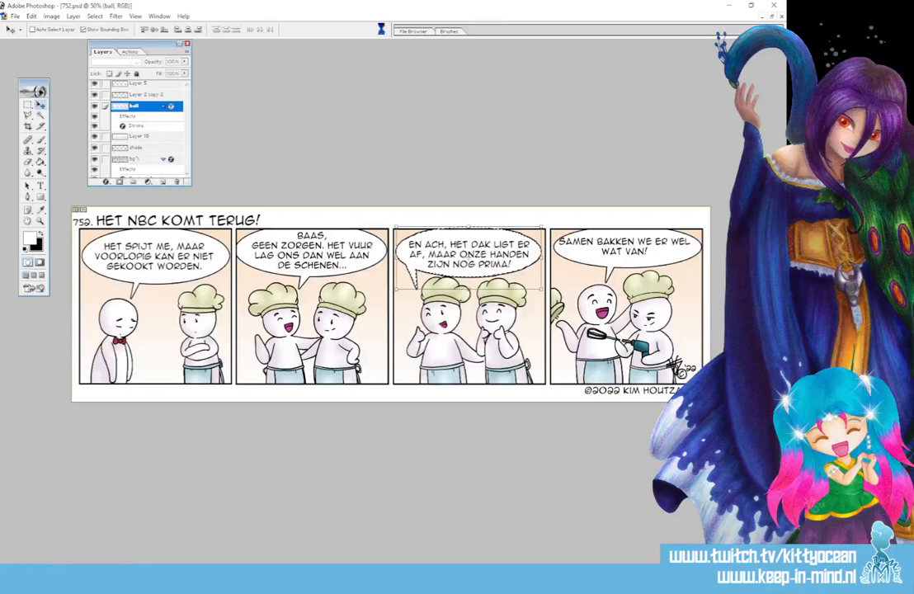
key("ctrl+d")
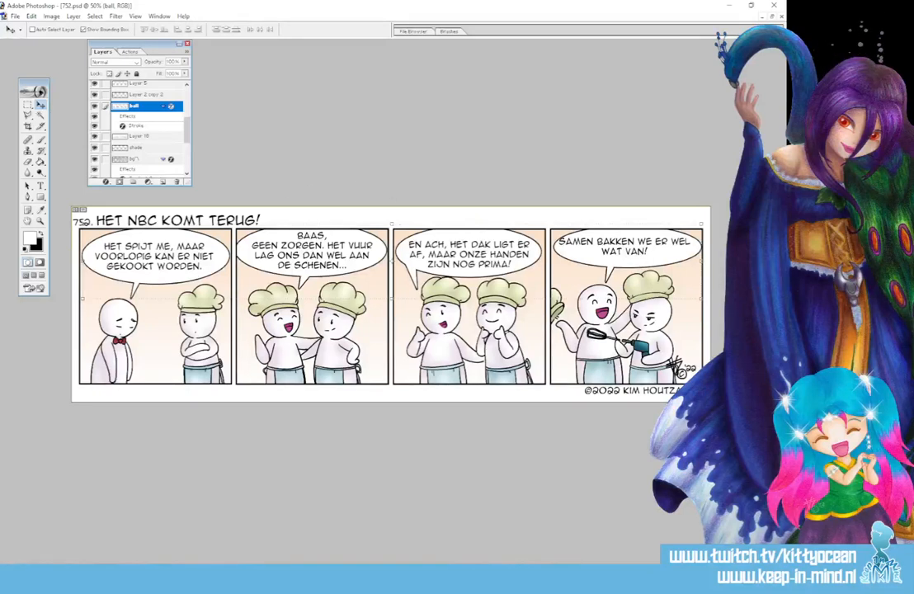
Narrow panel four's text box so "wel wat van!" forms the second line, and centre the text in its balloon.
scroll(163, 113, "up", 5)
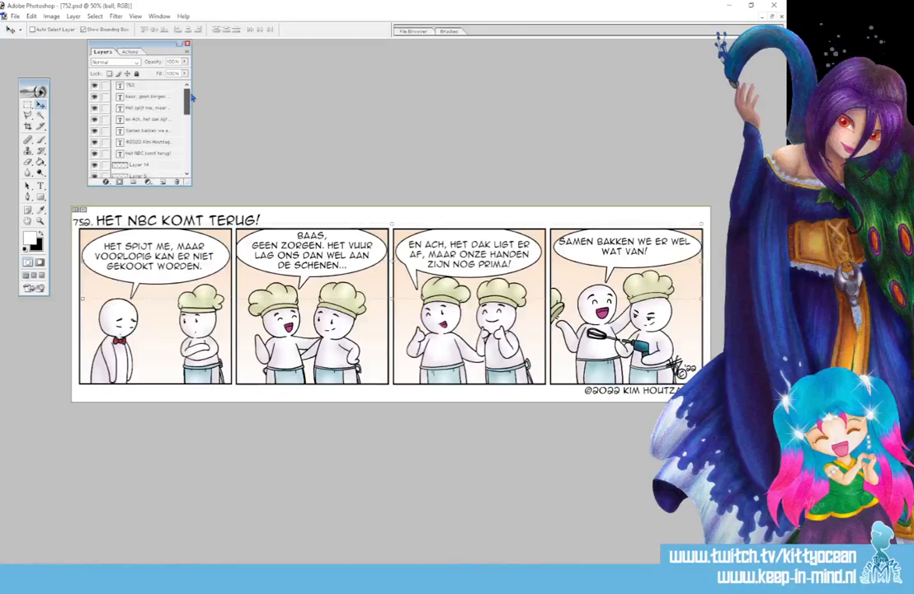
left_click(142, 130)
left_click_drag(636, 252, 638, 254)
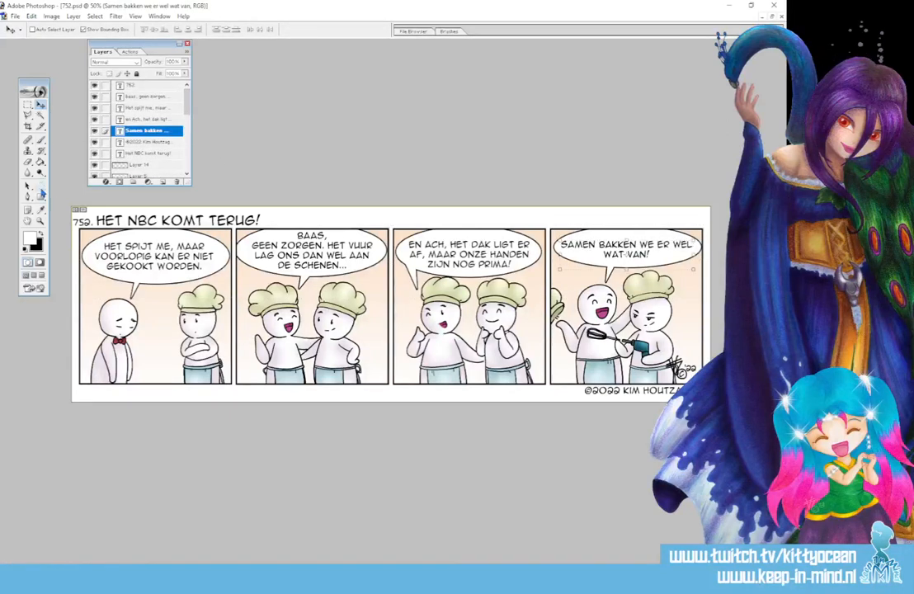
left_click(41, 186)
left_click(591, 235)
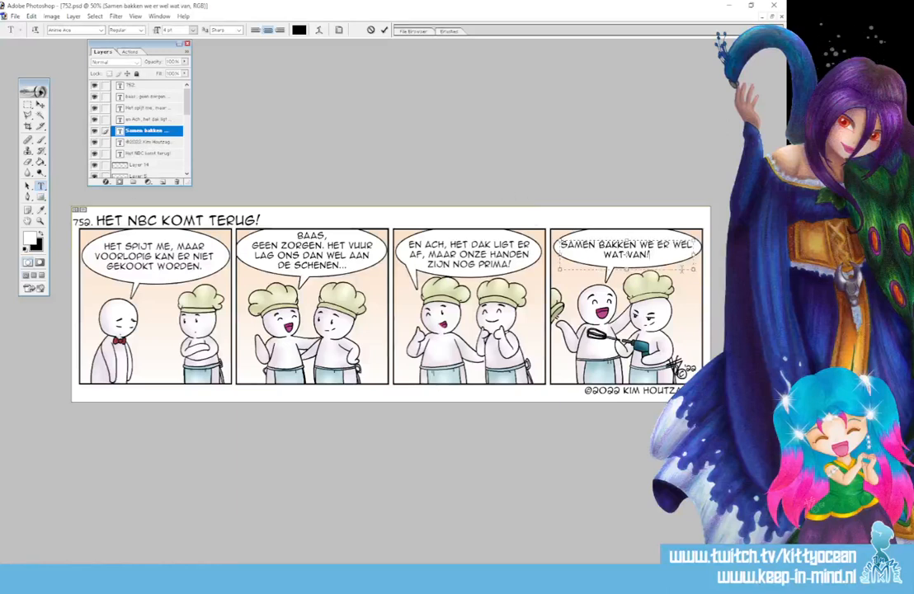
left_click_drag(694, 271, 673, 271)
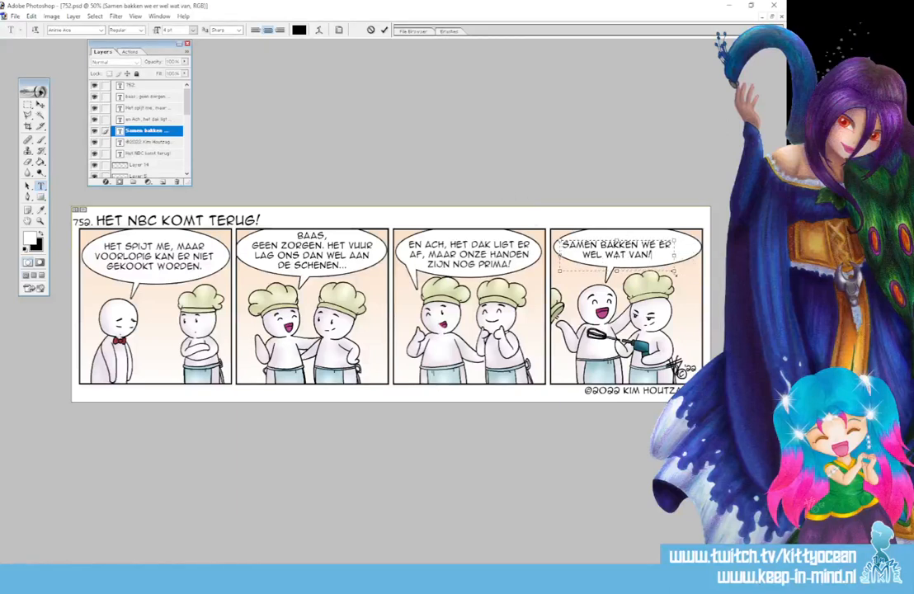
left_click(41, 105)
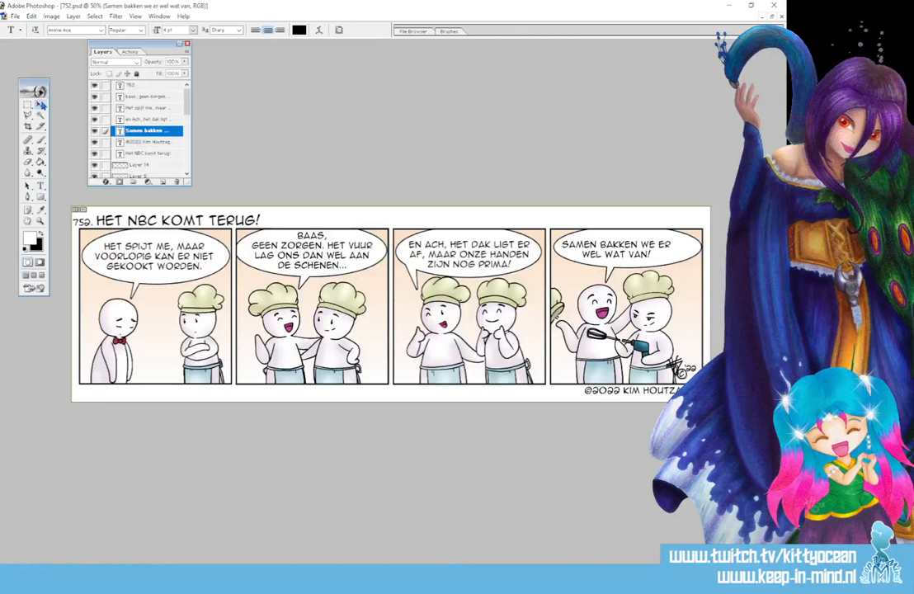
left_click_drag(647, 250, 660, 251)
Capture the entire four-panel comic strip as a rectangular snip with the Snipping Tool.
left_click(41, 140)
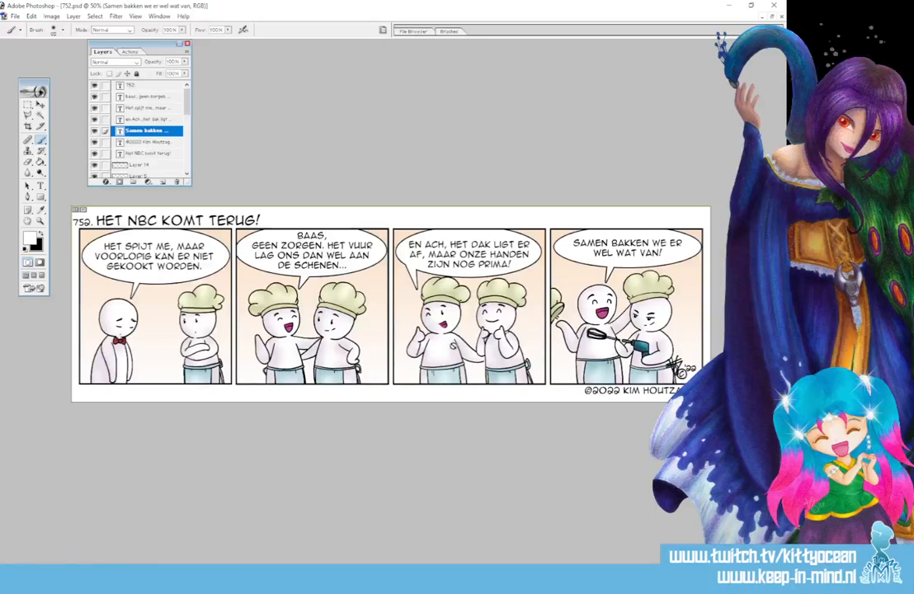
left_click(279, 580)
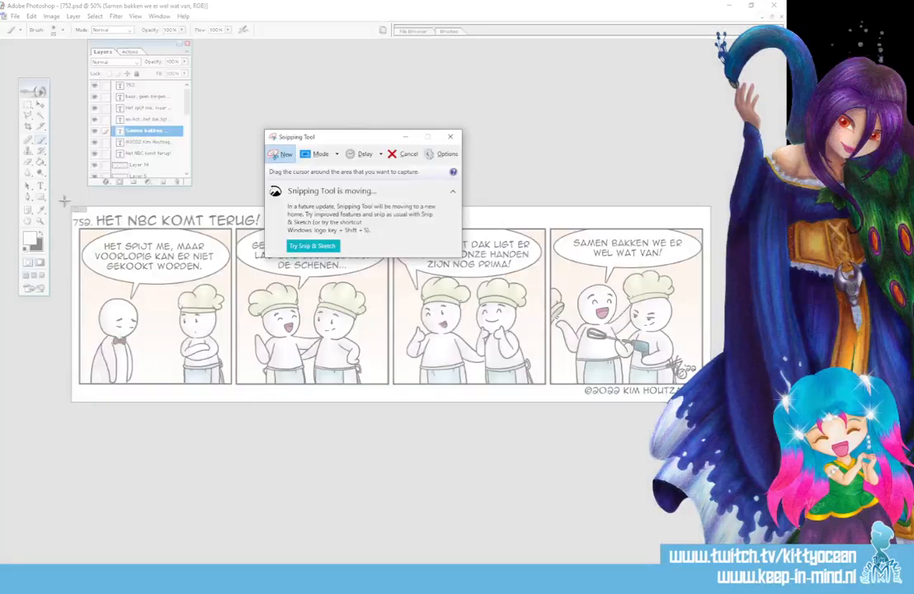
left_click_drag(66, 200, 713, 407)
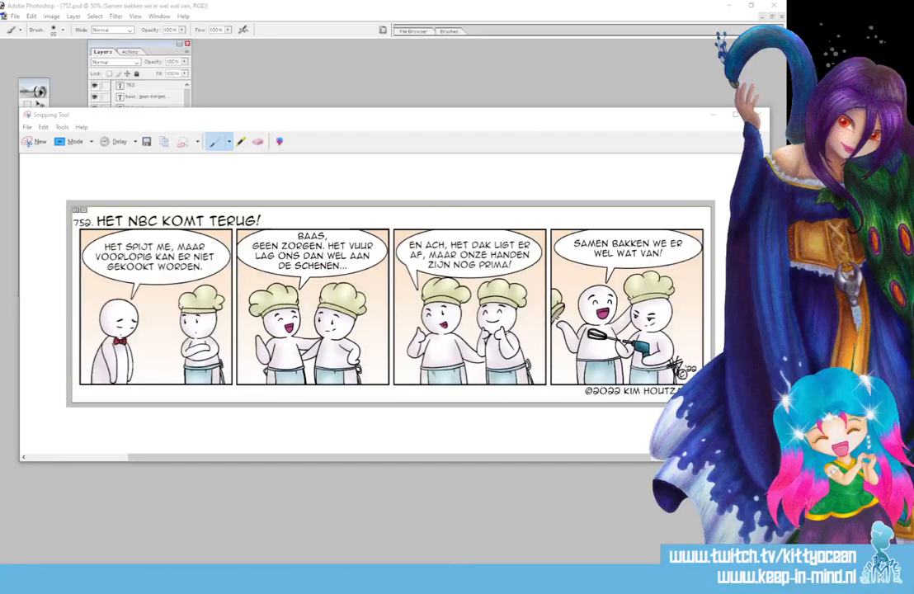
Open penifile.doc from Dropbox's recent activity list and switch to the document in WPS Office.
left_click(669, 573)
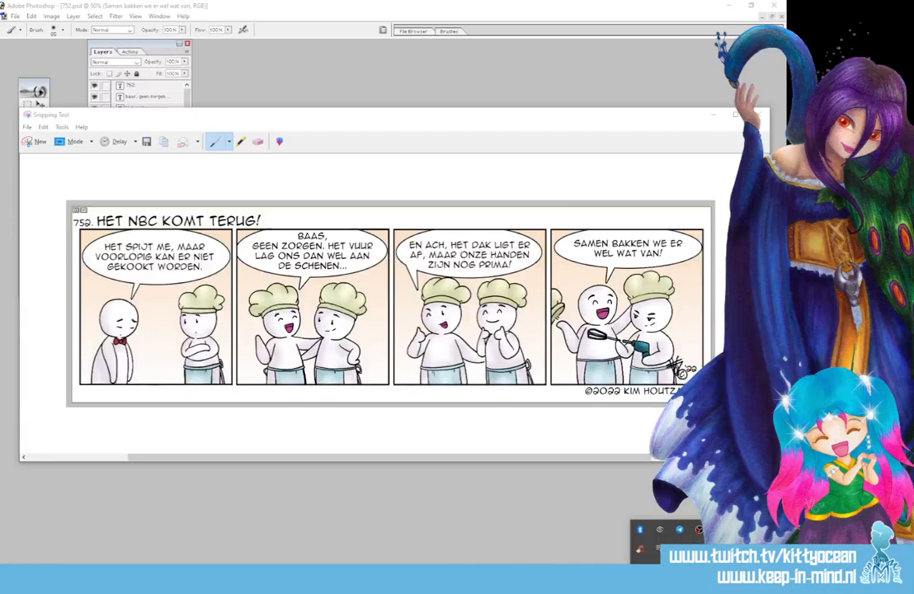
left_click(663, 551)
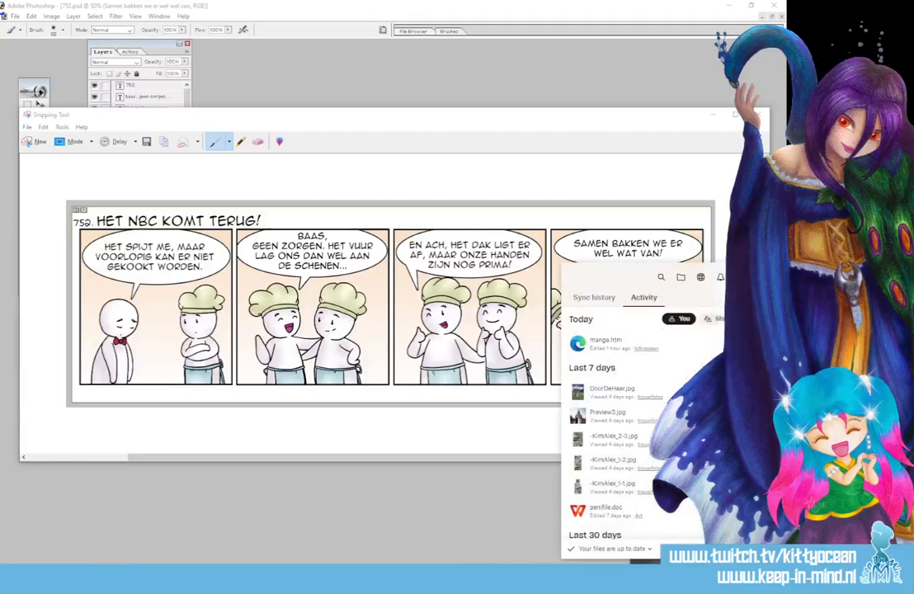
scroll(644, 412, "down", 3)
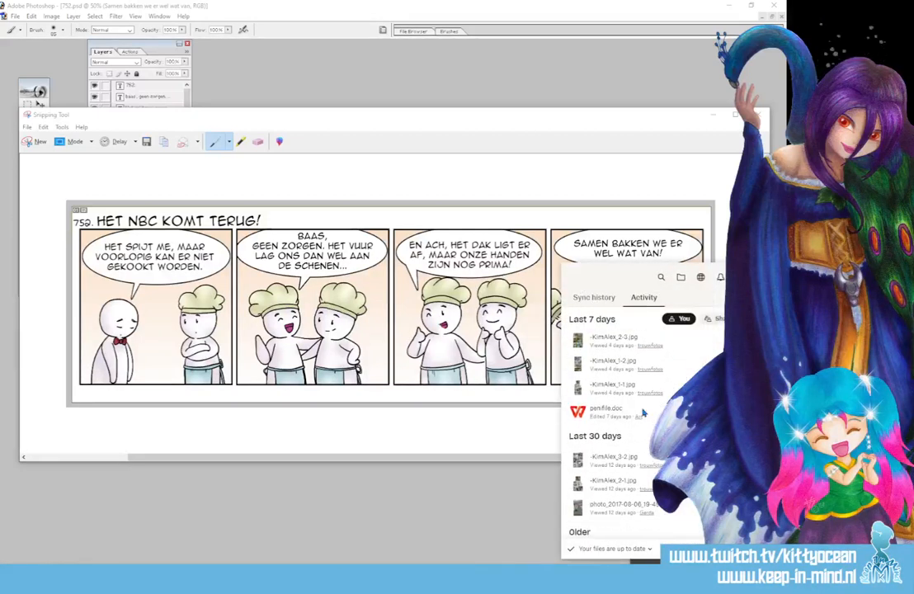
scroll(643, 412, "down", 3)
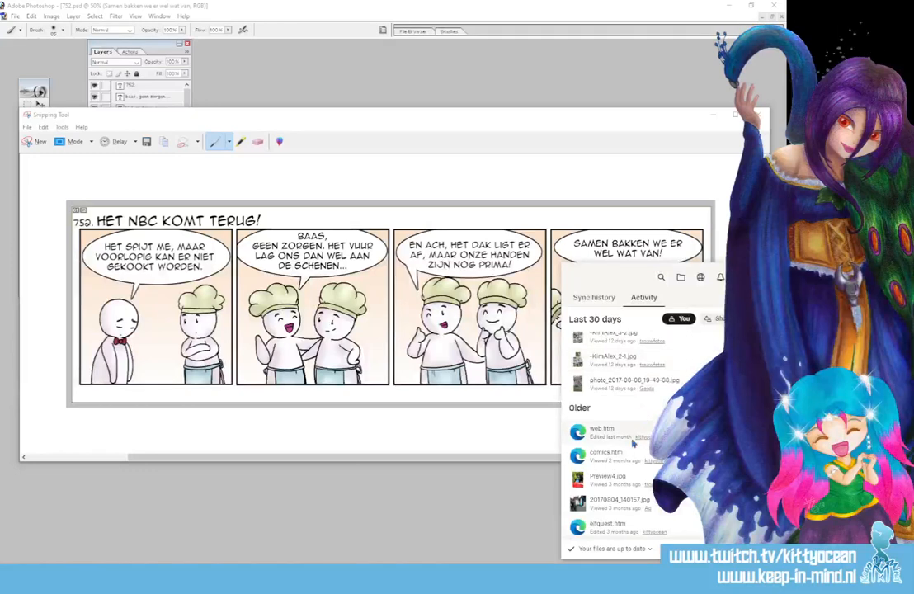
scroll(632, 441, "up", 6)
left_click(608, 510)
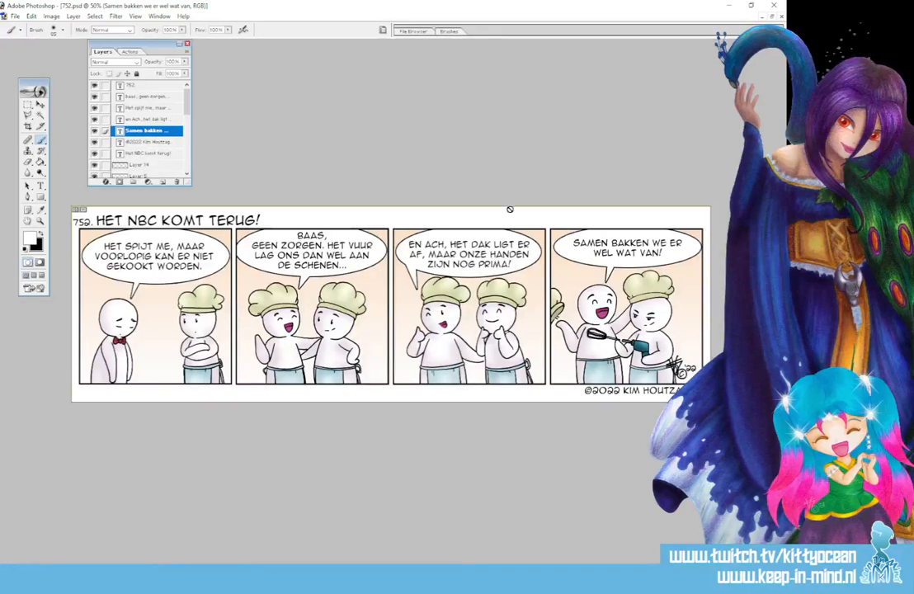
left_click(462, 579)
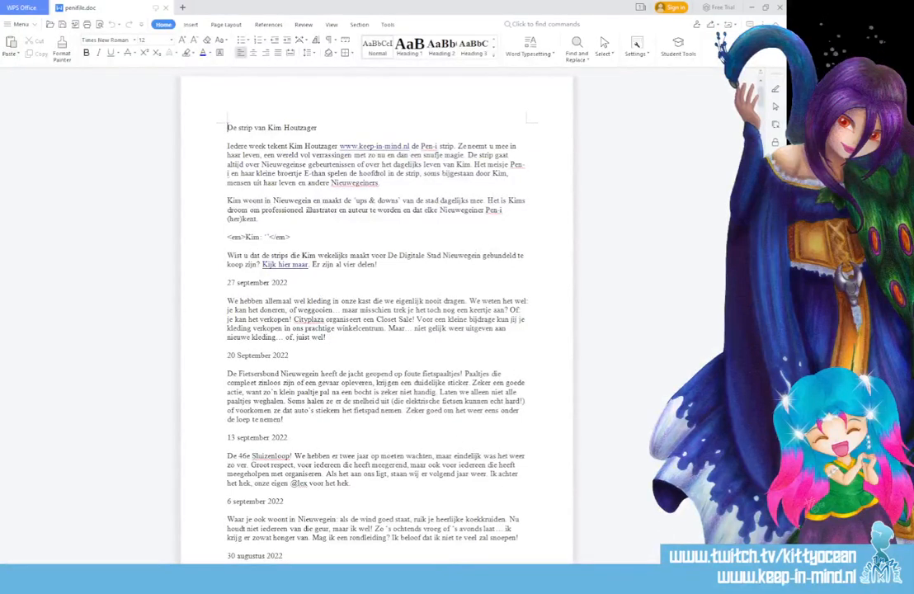
scroll(475, 478, "up", 2)
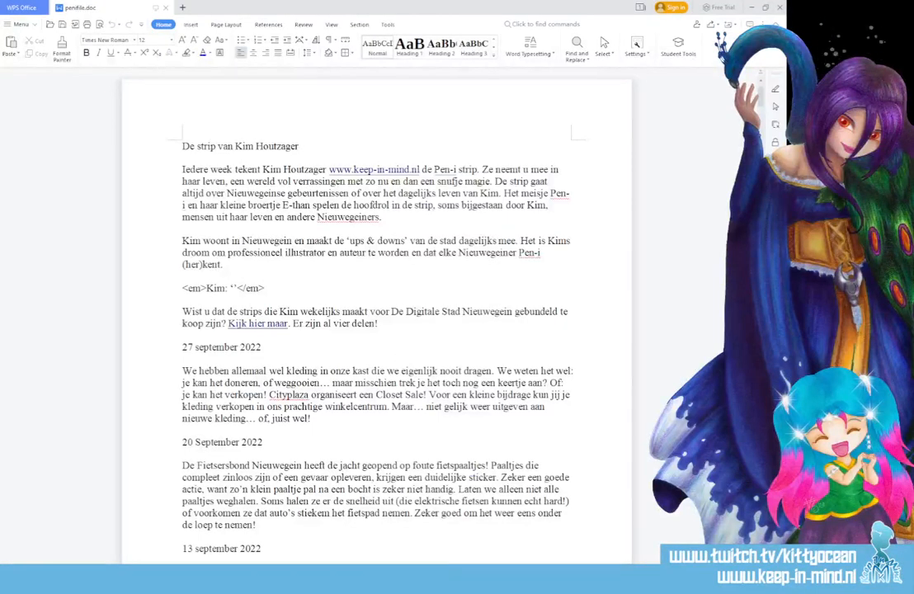
scroll(376, 330, "up", 1)
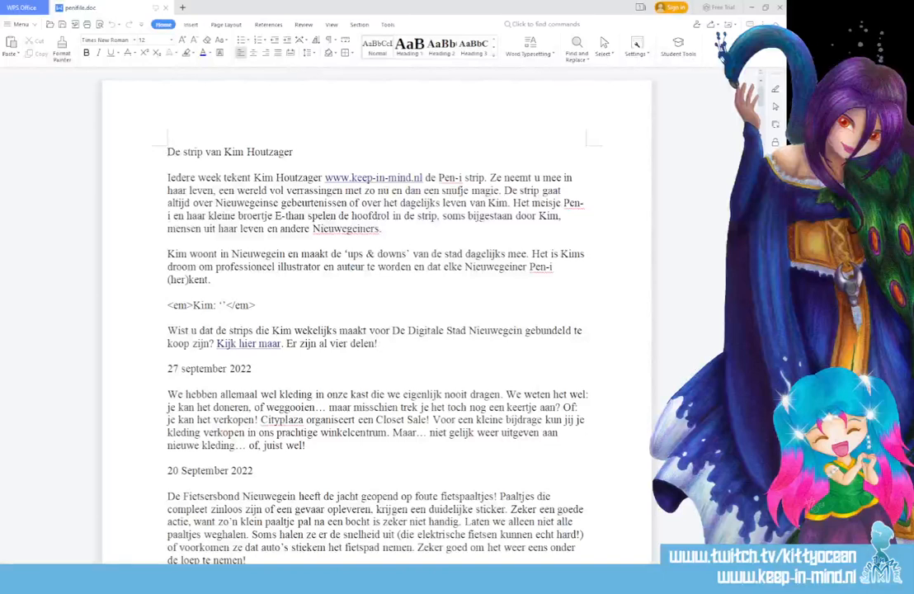
Add the date heading "4 oktober 2022" above the 27 september 2022 entry, with an empty line between them.
left_click(378, 344)
key("Return")
key("Return")
type("4 okto")
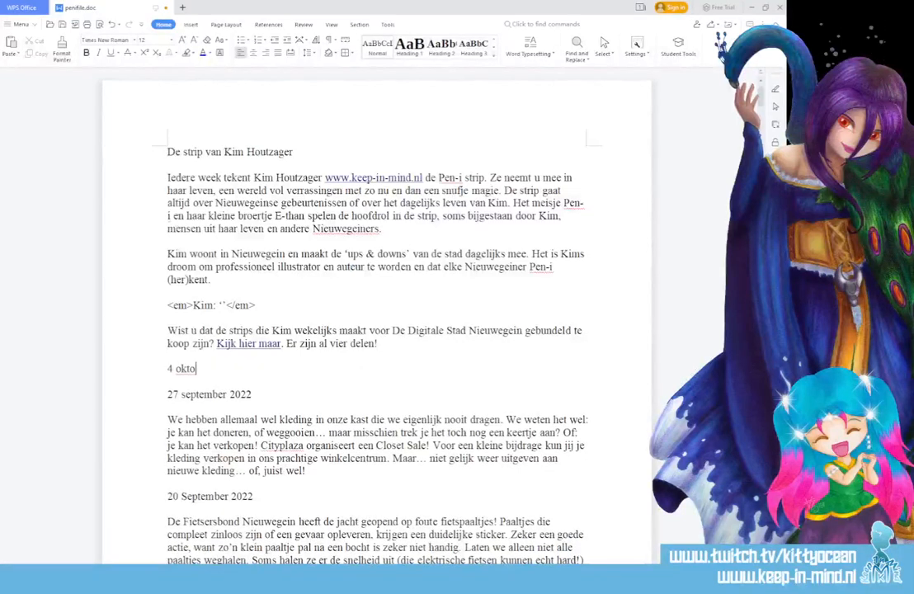
type("ber 2022")
key("Return")
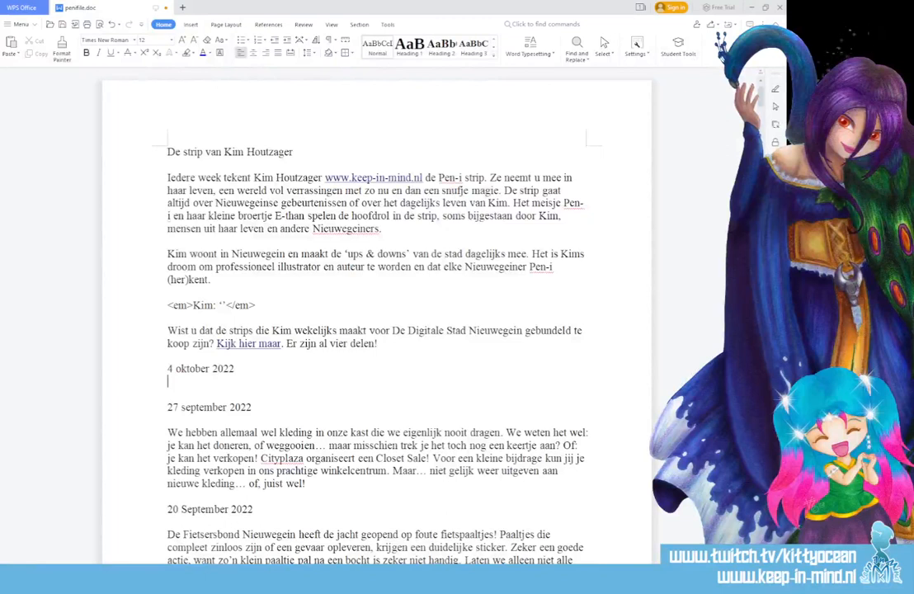
key("Return")
Begin the 4 oktober entry with "Een paar weken geleden werd Nieuwegein opgeschrikt door een grote brand: bij het NBC".
type("Een paar w")
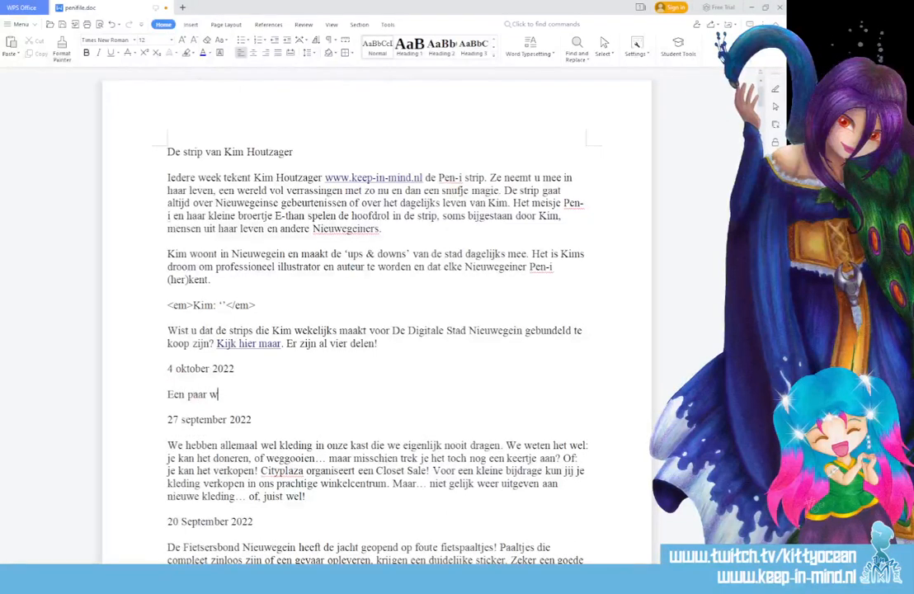
type("eken geleden")
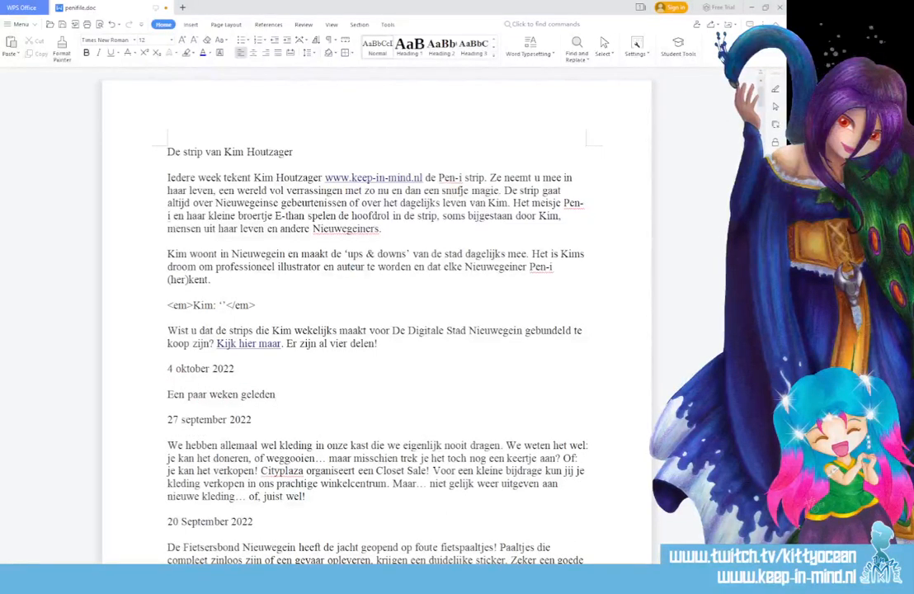
type(" werd Nieuwegein op")
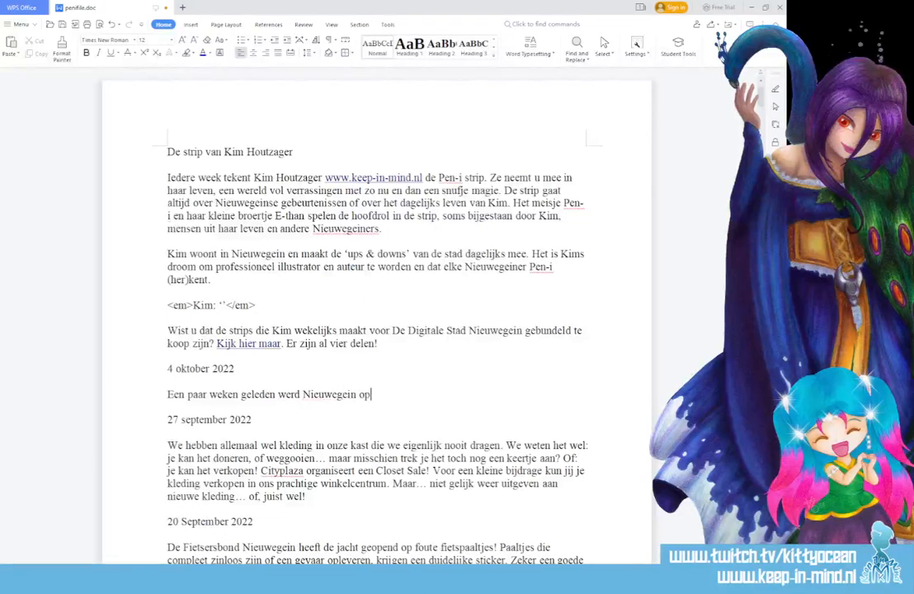
type("geschrikt ")
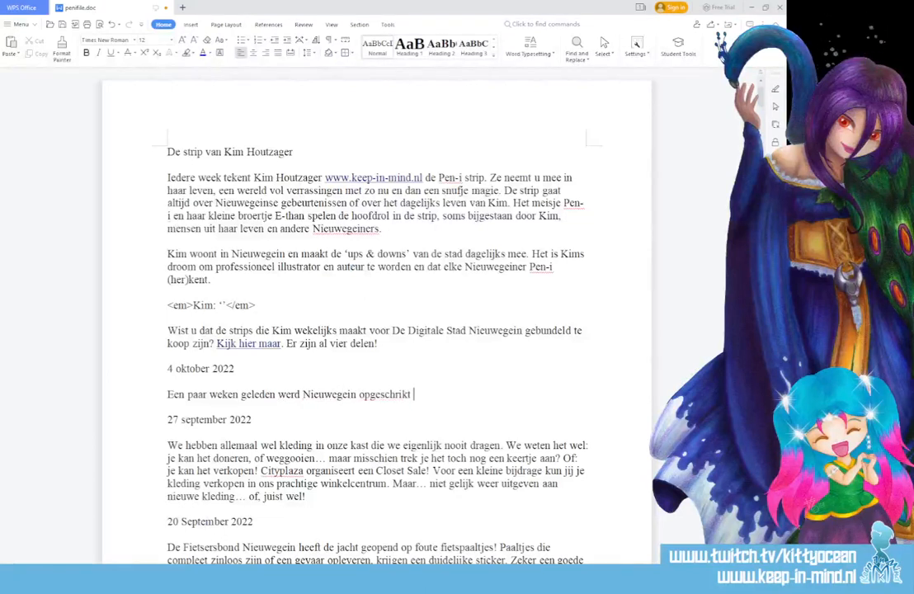
type("door een grote br")
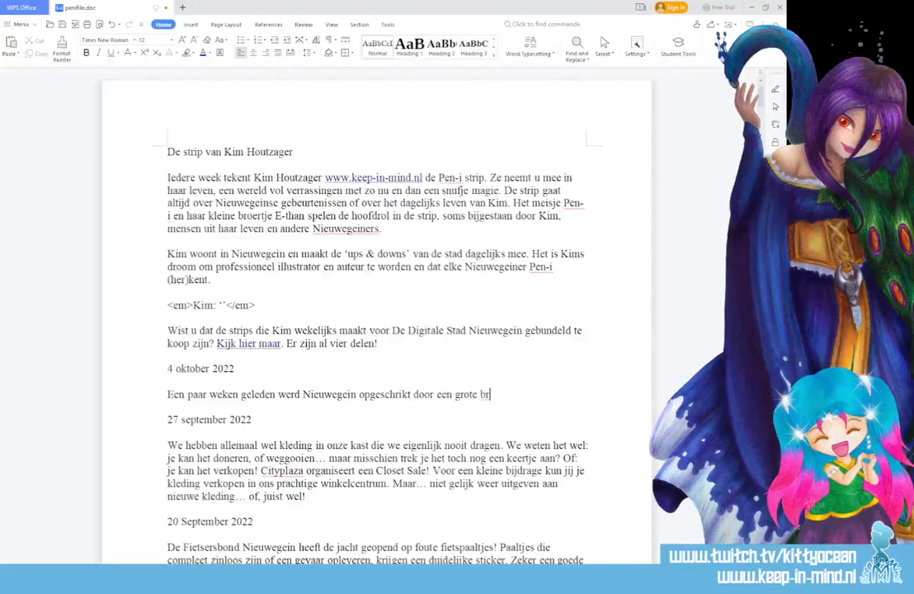
type("and: het N")
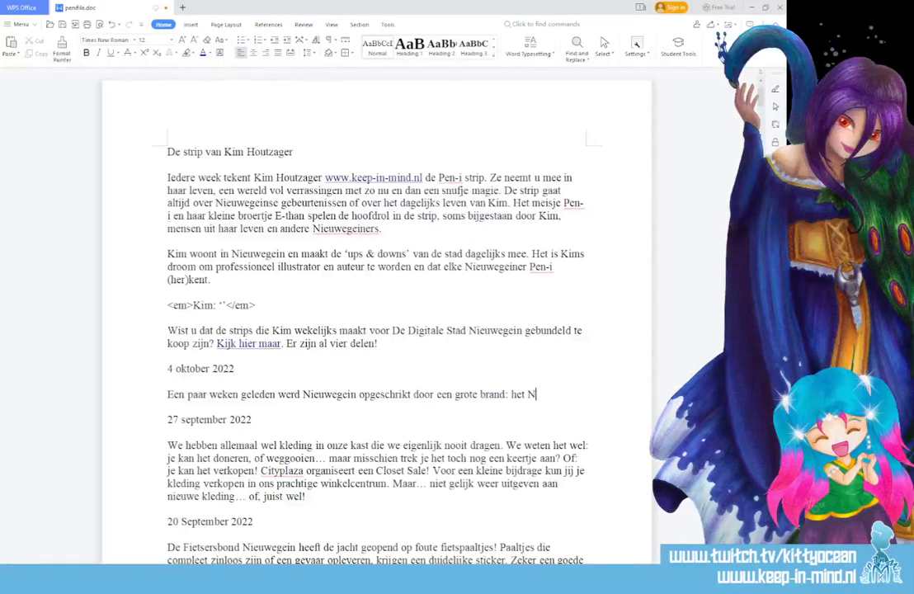
type("BC")
type("bij")
Complete the opening sentence of the 4 oktober entry with "kwamen de vlammen uit het dak!".
scroll(569, 380, "down", 3)
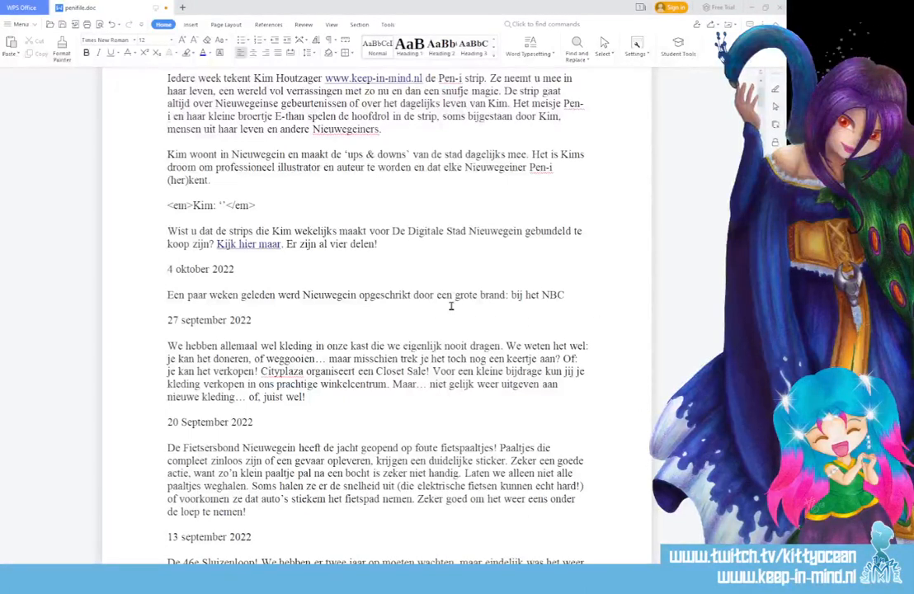
left_click(595, 292)
type("kwamen de vlamm")
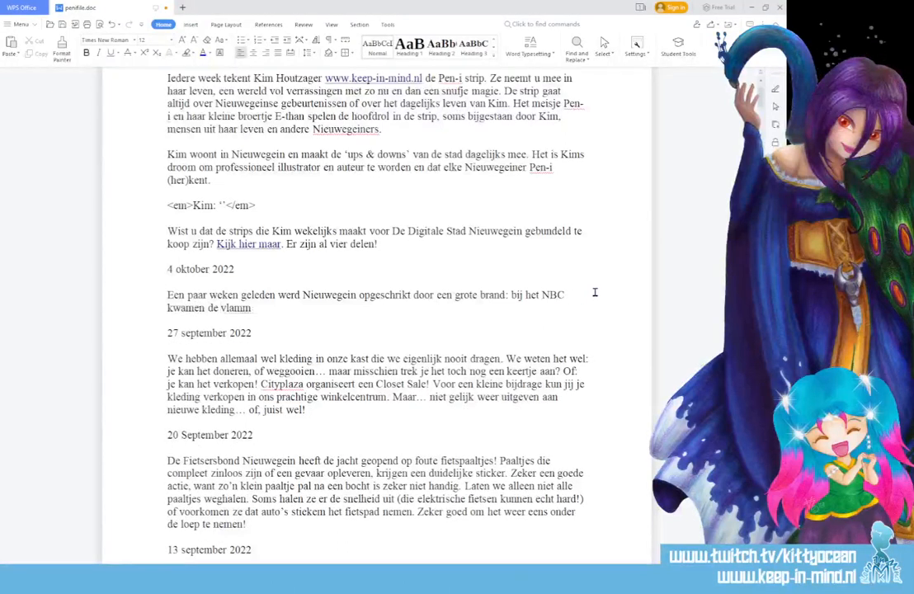
type("en uit het dak")
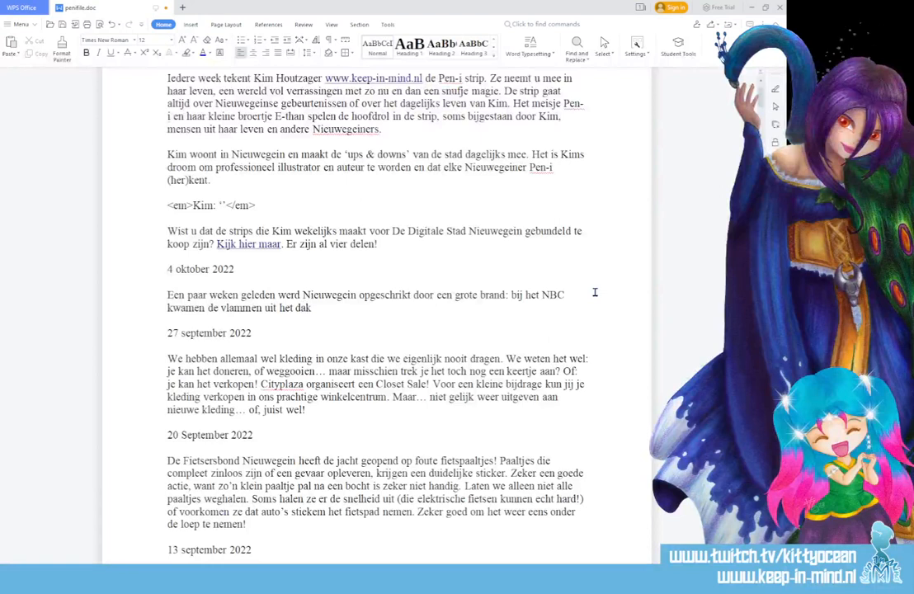
type("!")
scroll(406, 495, "up", 3, "ctrl")
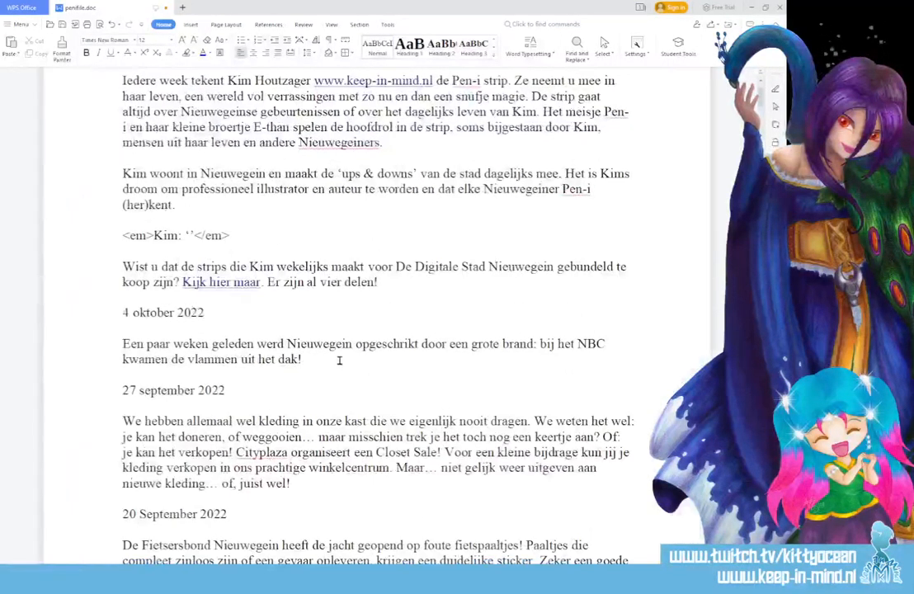
scroll(291, 311, "down", 1)
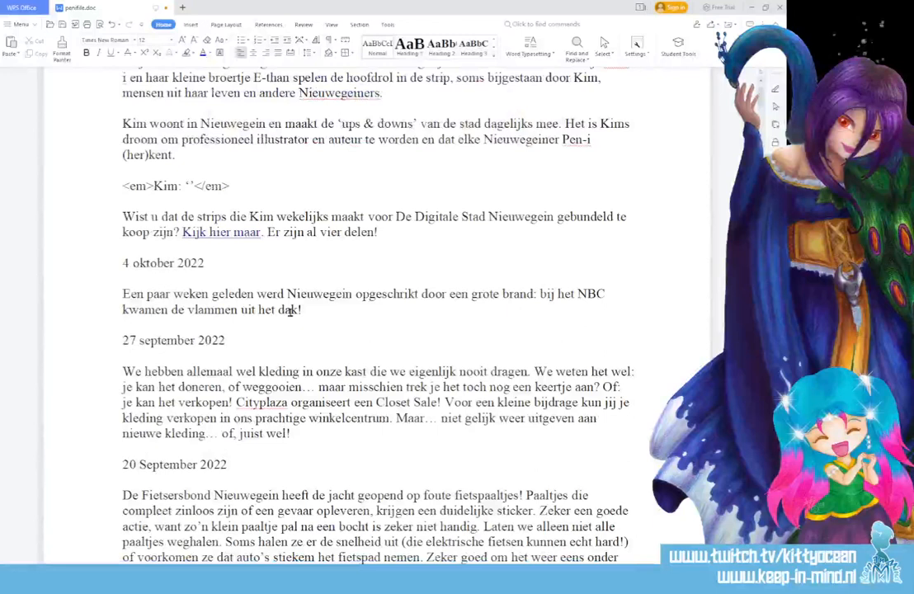
left_click(329, 309)
type("Voor")
type(" onge")
key("BackSpace")
key("BackSpace")
key("BackSpace")
key("BackSpace")
type("zeker een jaar")
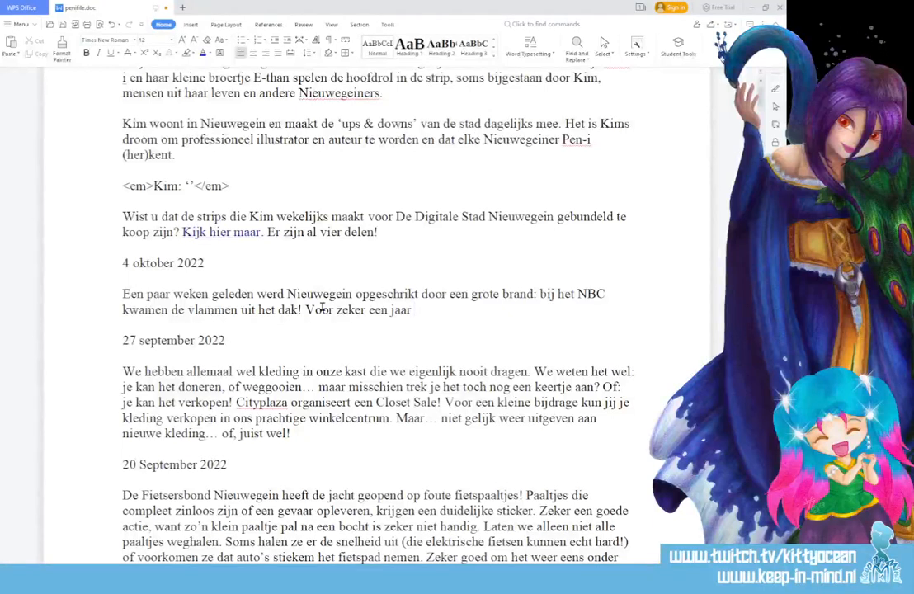
key("BackSpace")
key("BackSpace")
key("BackSpace")
key("BackSpace")
key("BackSpace")
key("BackSpace")
key("BackSpace")
key("BackSpace")
key("BackSpace")
key("BackSpace")
key("BackSpace")
key("BackSpace")
key("BackSpace")
key("BackSpace")
key("BackSpace")
key("BackSpace")
key("BackSpace")
key("BackSpace")
key("BackSpace")
key("BackSpace")
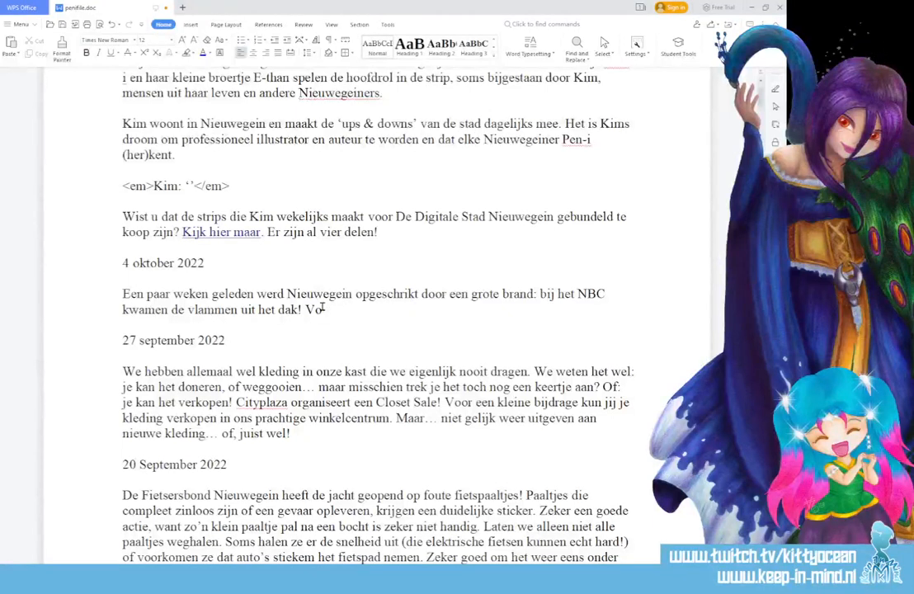
Add the sentence "De schade is enorm en een jaar lang kunnen er geen evenementen gehouden worden." to the 4 oktober entry.
type("De schade is enorm en")
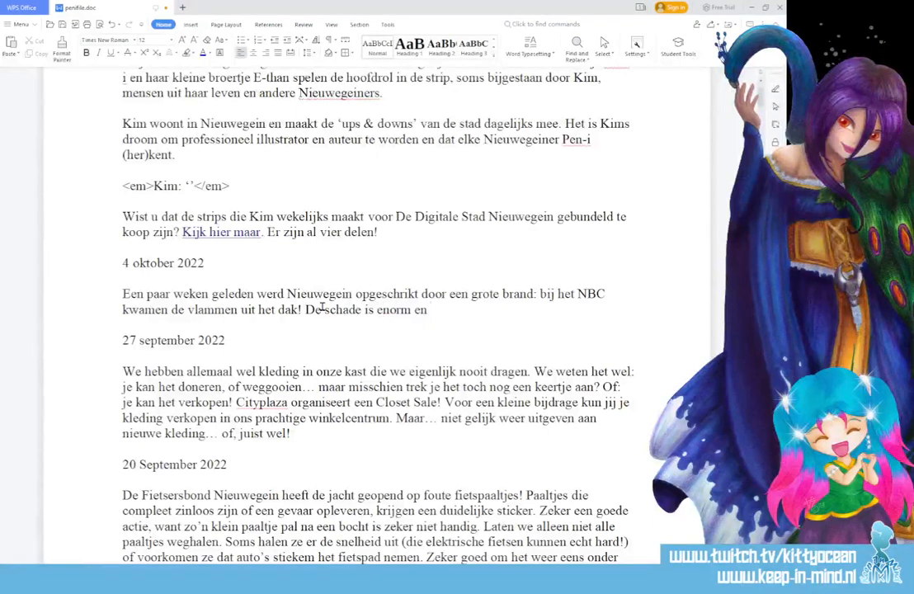
type(" een jaar lan")
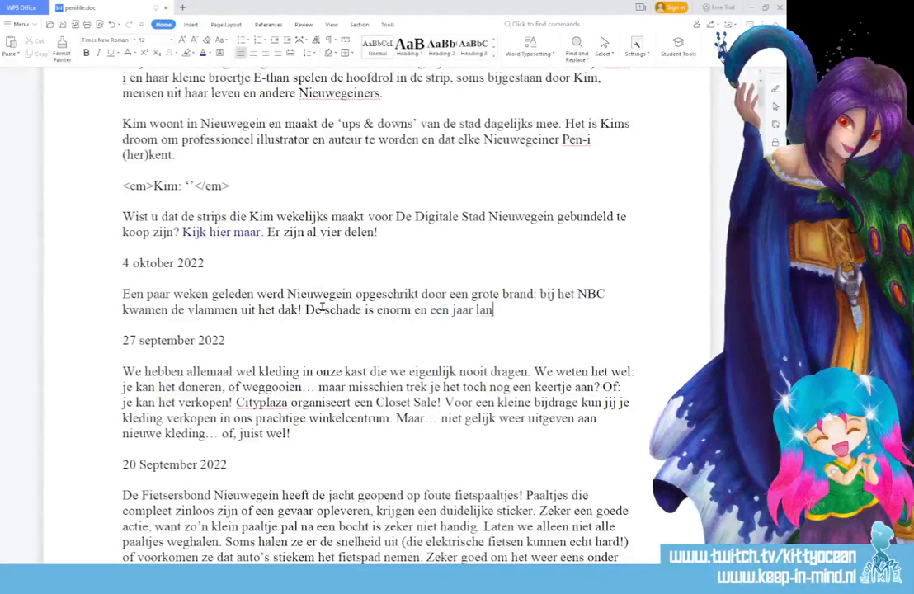
type("g kunnen er gee")
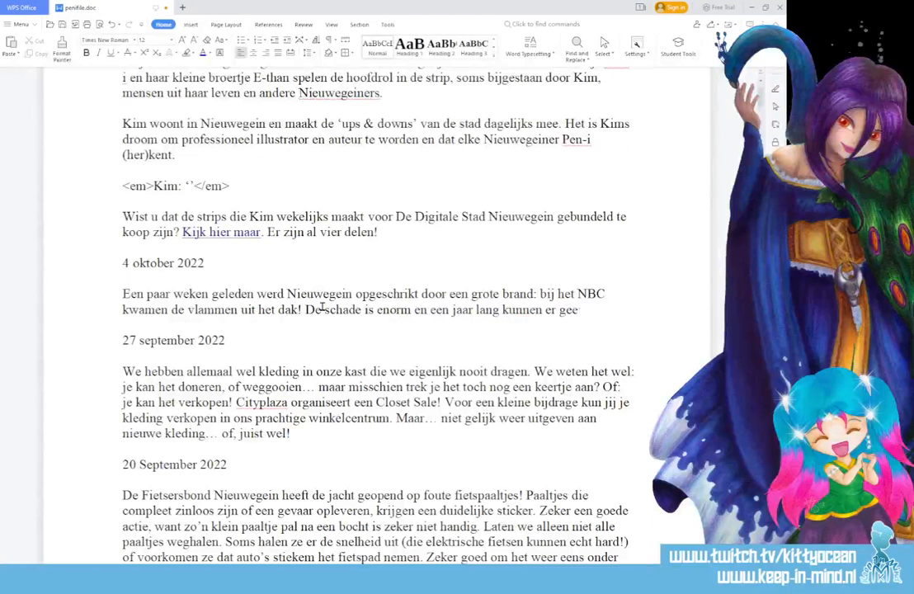
type("n evenementen ge")
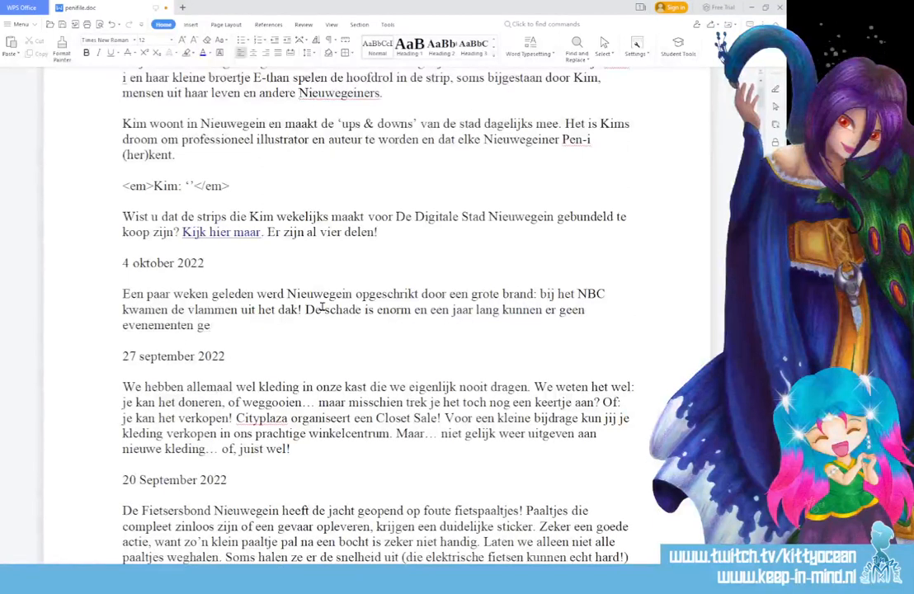
type("houden worden. ")
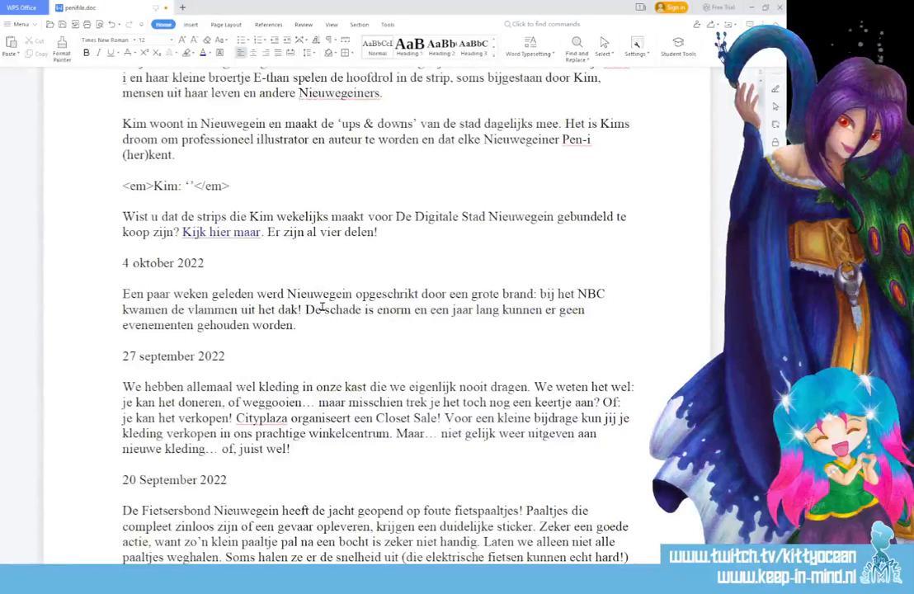
type("Vreselijk v")
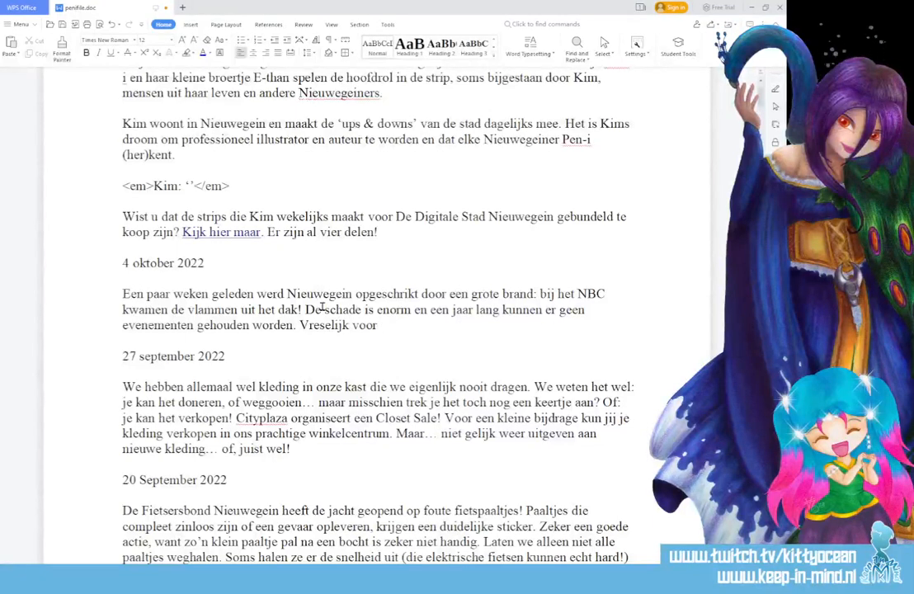
type("oor ")
type("zowel de bet")
Continue the 4 oktober entry with the sentence "Vreselijk voor alle betrokkenen.".
key("BackSpace")
key("BackSpace")
key("BackSpace")
key("BackSpace")
key("BackSpace")
key("BackSpace")
key("BackSpace")
key("BackSpace")
key("BackSpace")
key("BackSpace")
key("BackSpace")
type("alle betrokkenen.")
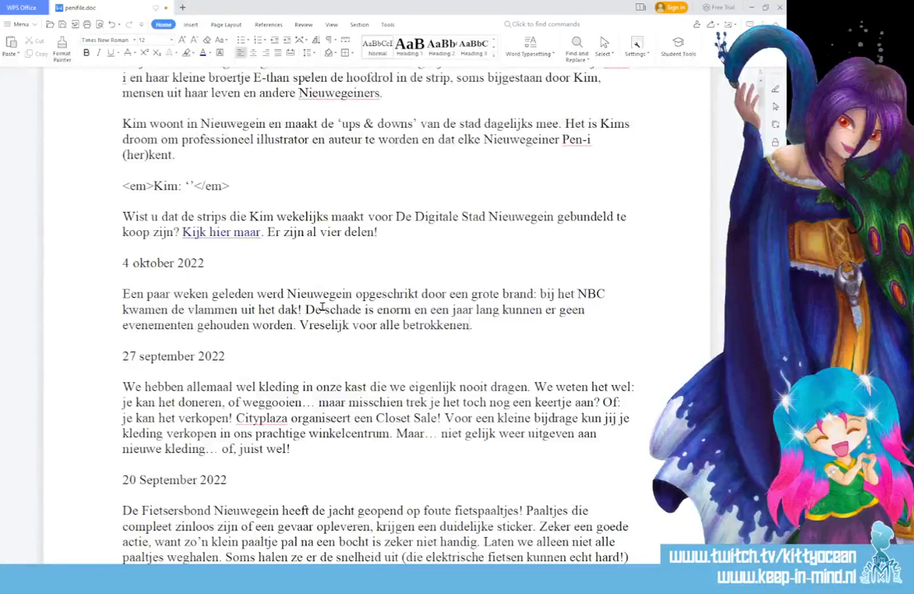
type(" Toch gaan z")
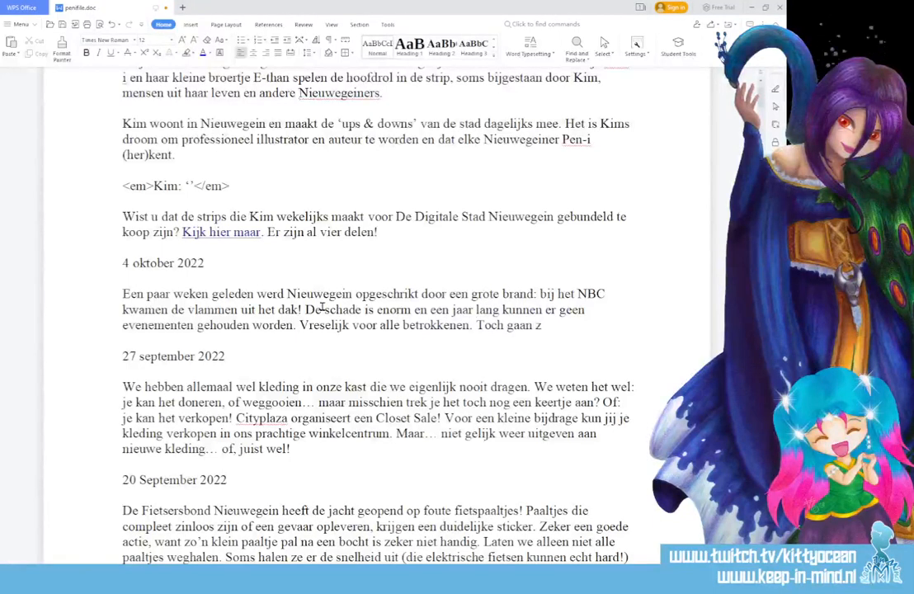
type("e bij het")
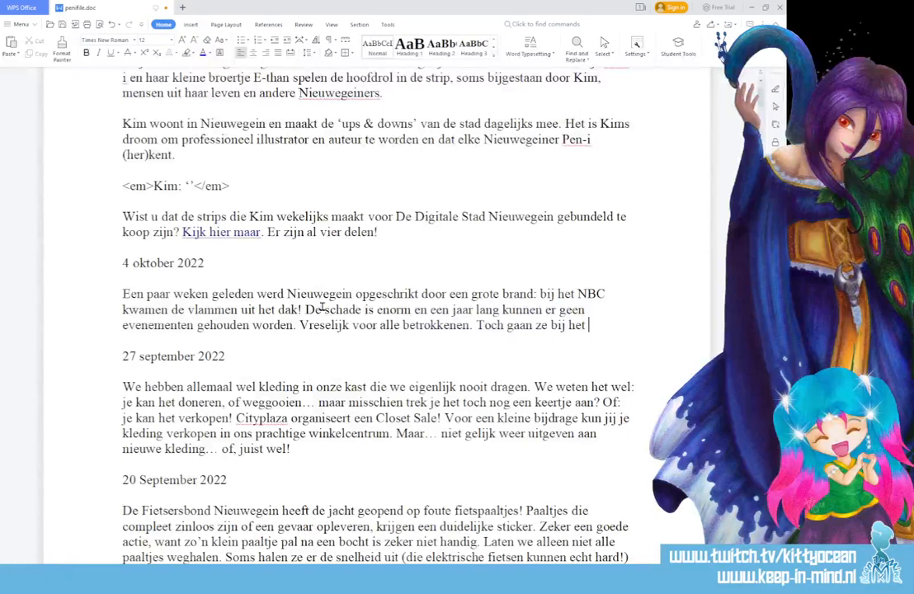
Add the sentence "Toch zitten ze bij het NBC niet bij de pakken neer!" after "betrokkenen.".
double_click(513, 325)
type("zit")
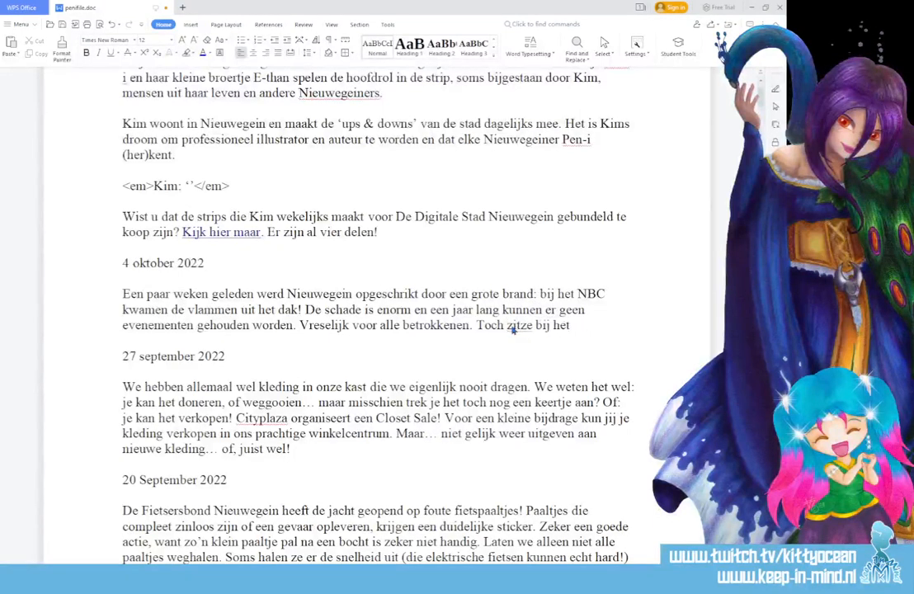
type("ten")
left_click(615, 321)
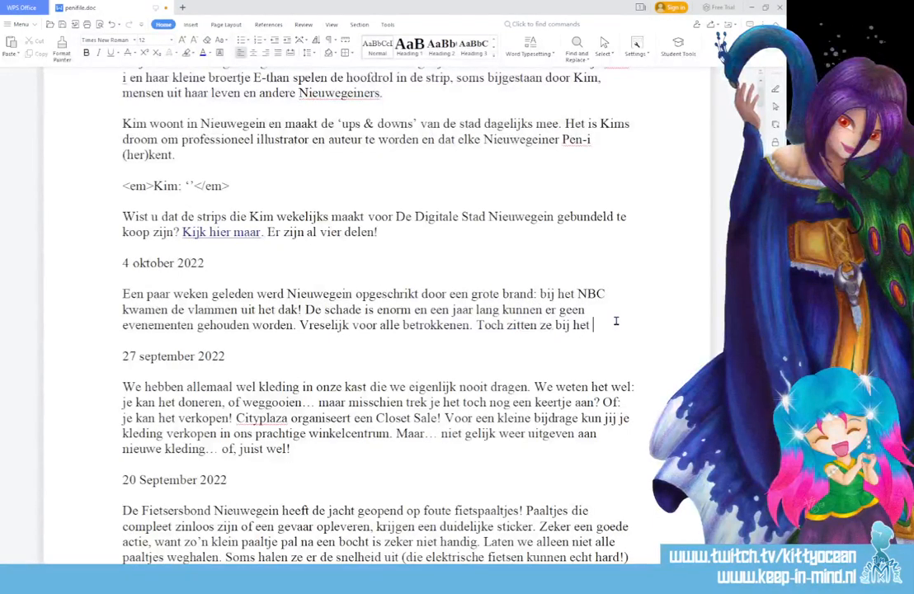
type("NBC niet")
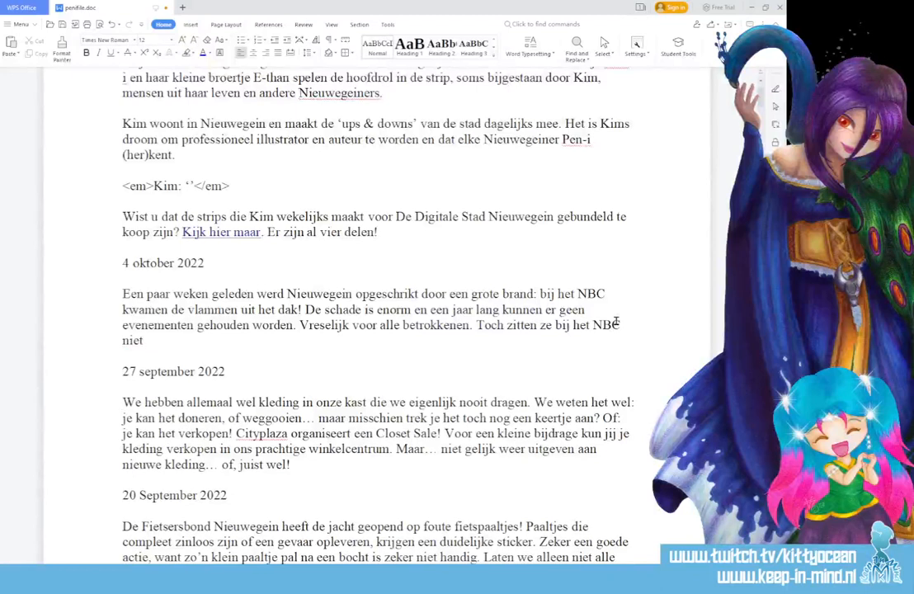
type(" bij de pakke")
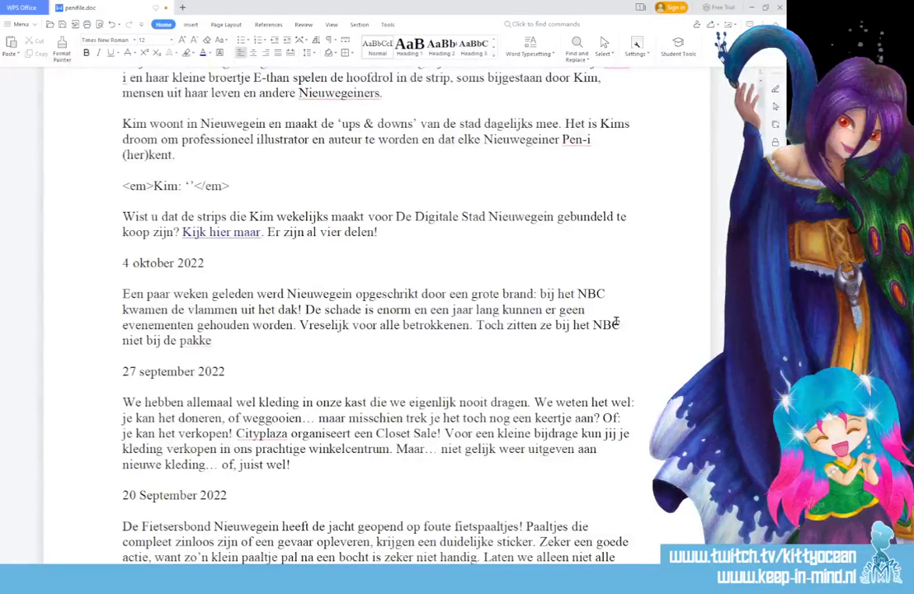
type("n neer! K")
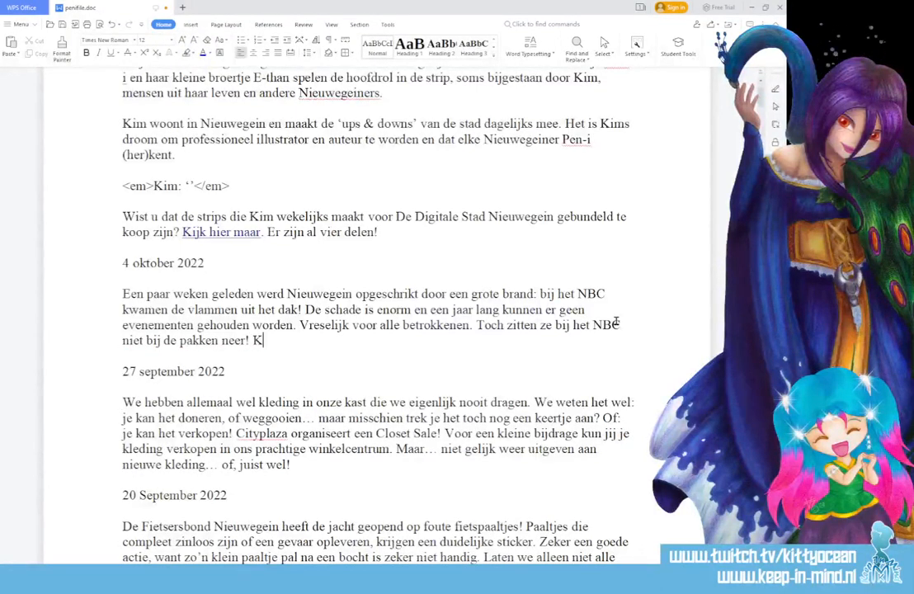
type("oksmuts")
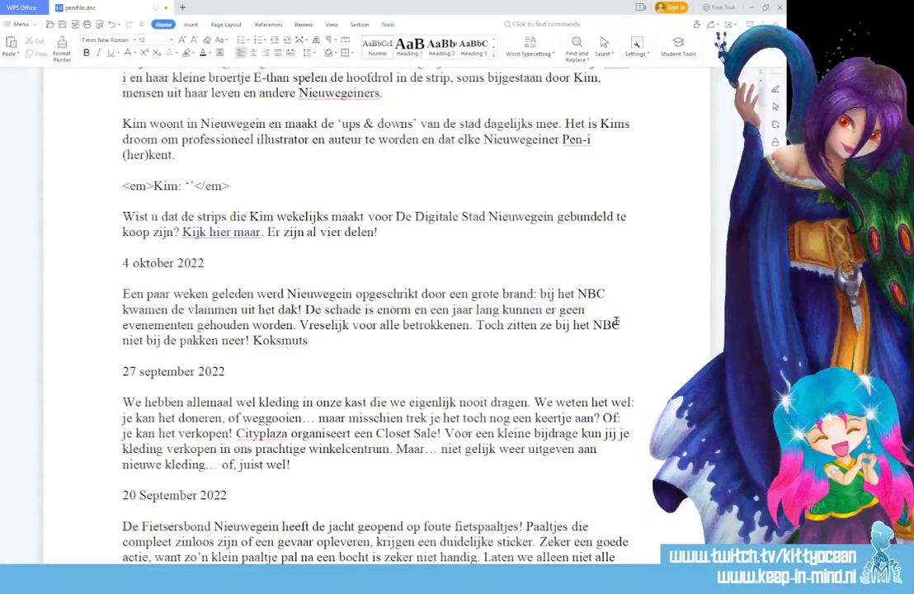
type("en worden vervan")
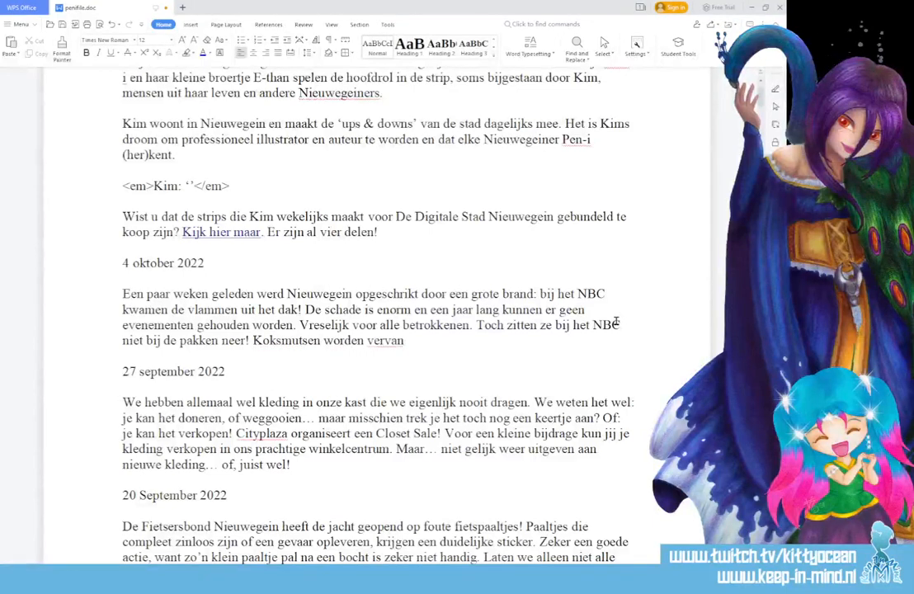
type("gen met bouwh")
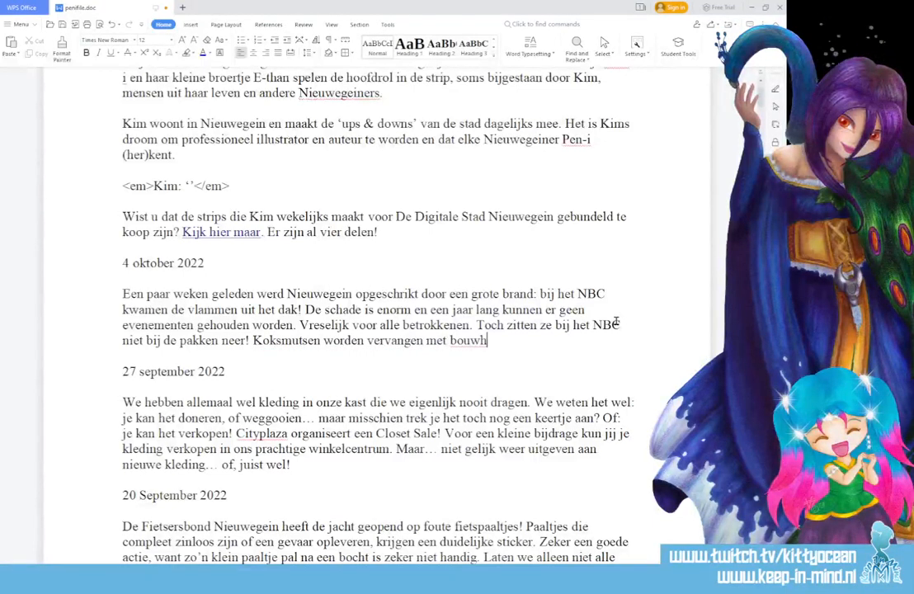
type("elmen. ")
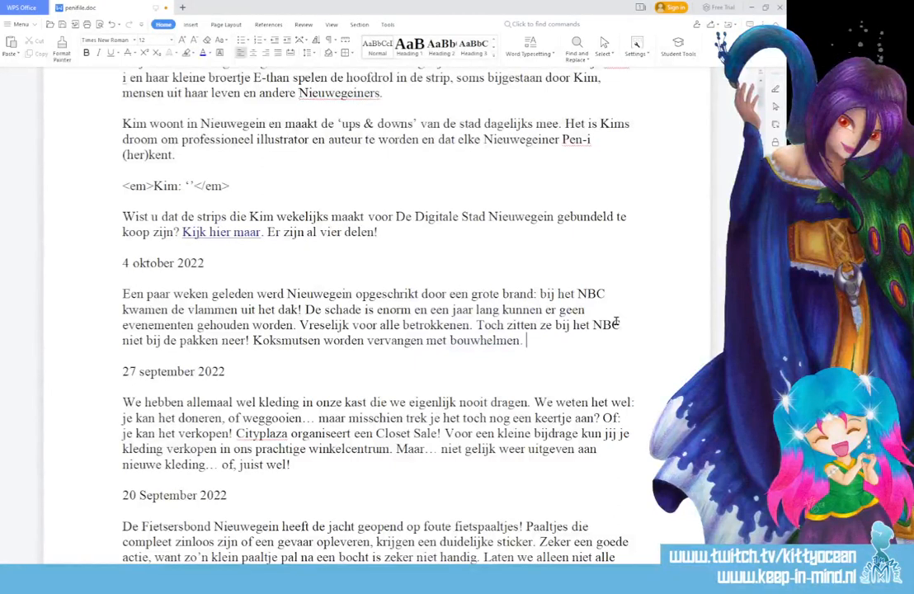
type("Het is dan we")
type("l wat ande")
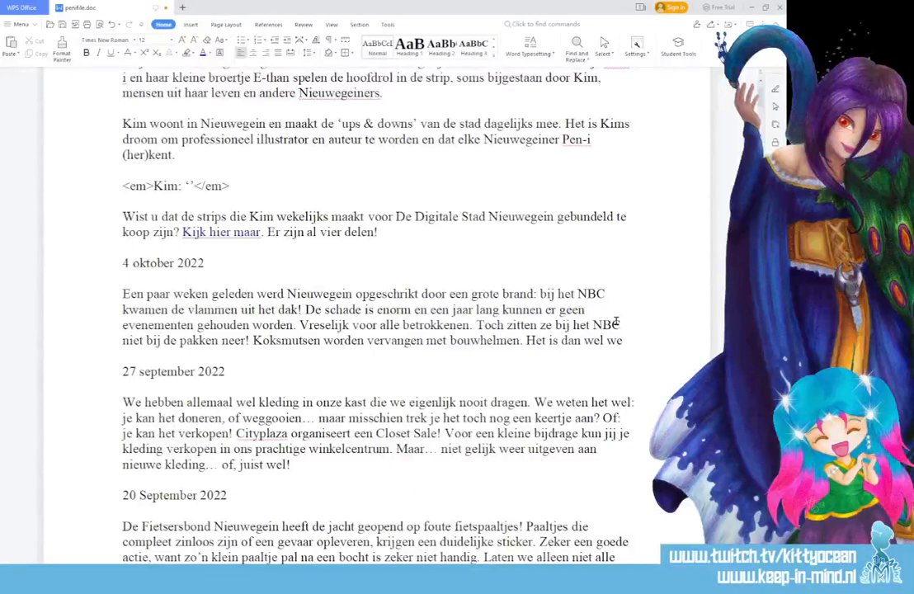
type("rs dan een")
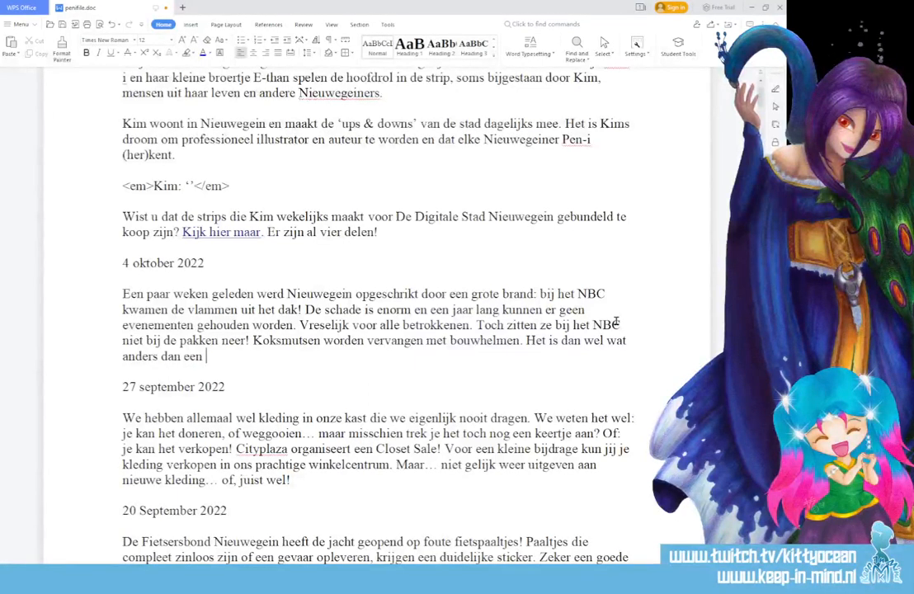
Continue the 4 oktober entry after "bouwhelmen." with "Het is dan wel wat anders dan een buffet voorbereiden, maar".
type("buffet")
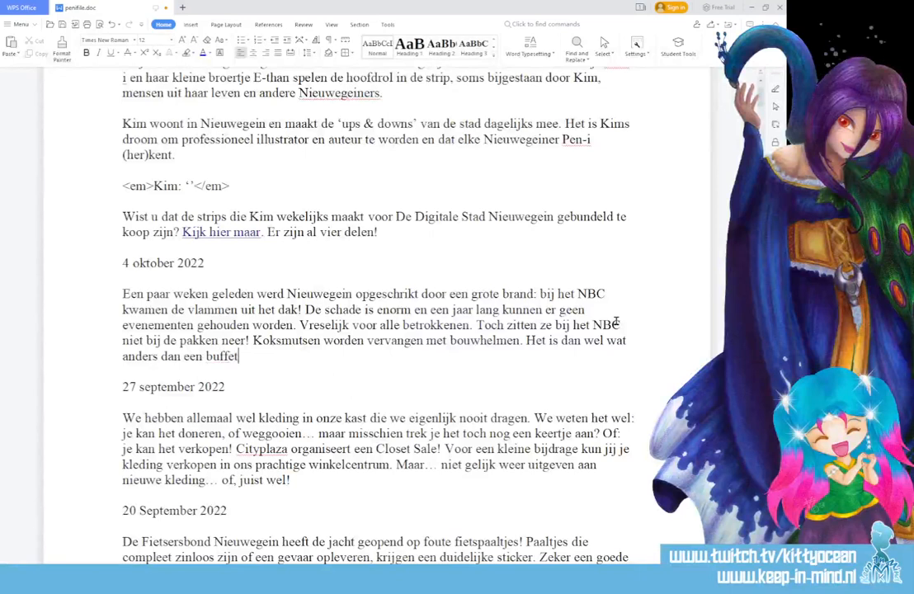
type(" voorbereiden, maar")
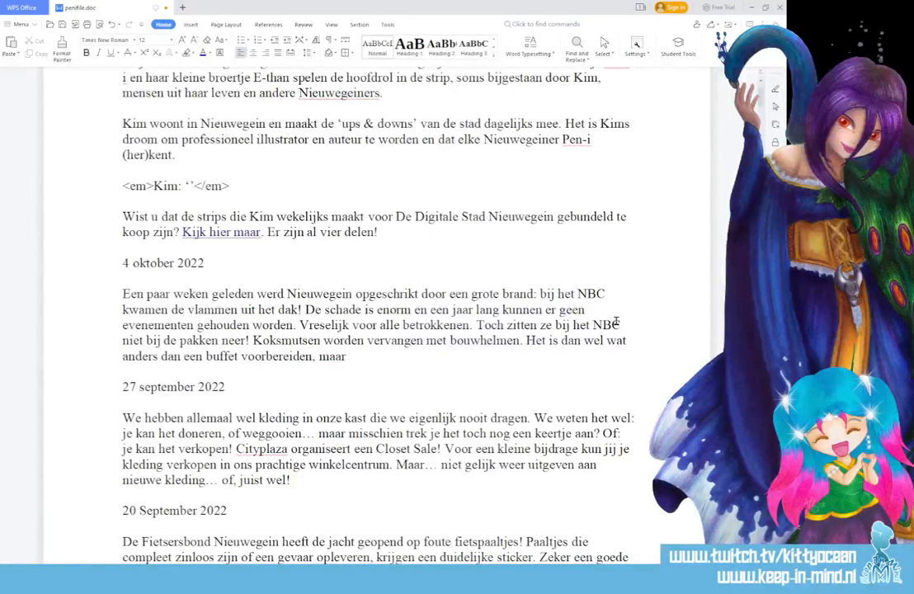
type(" wie wil, kan zijn ste")
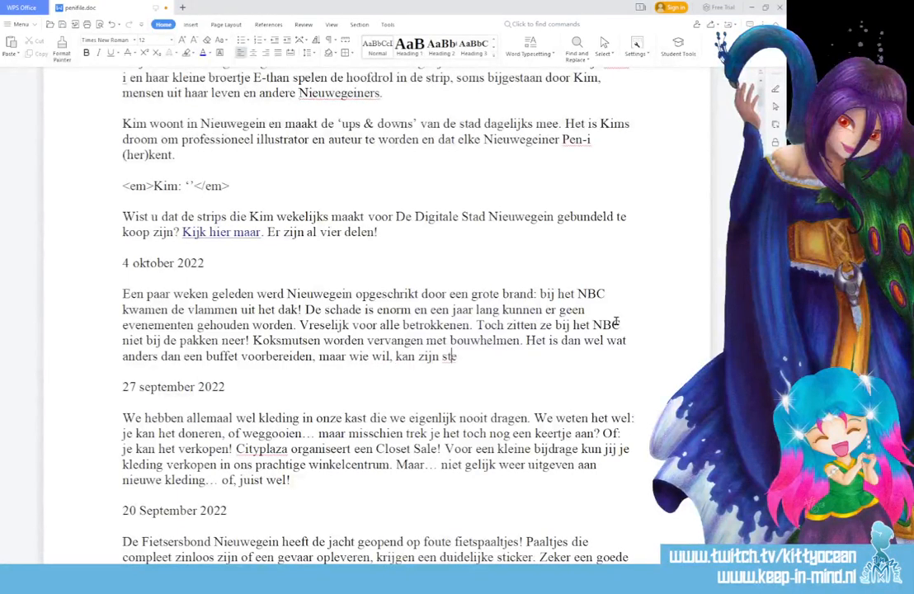
type("entje bijdrage")
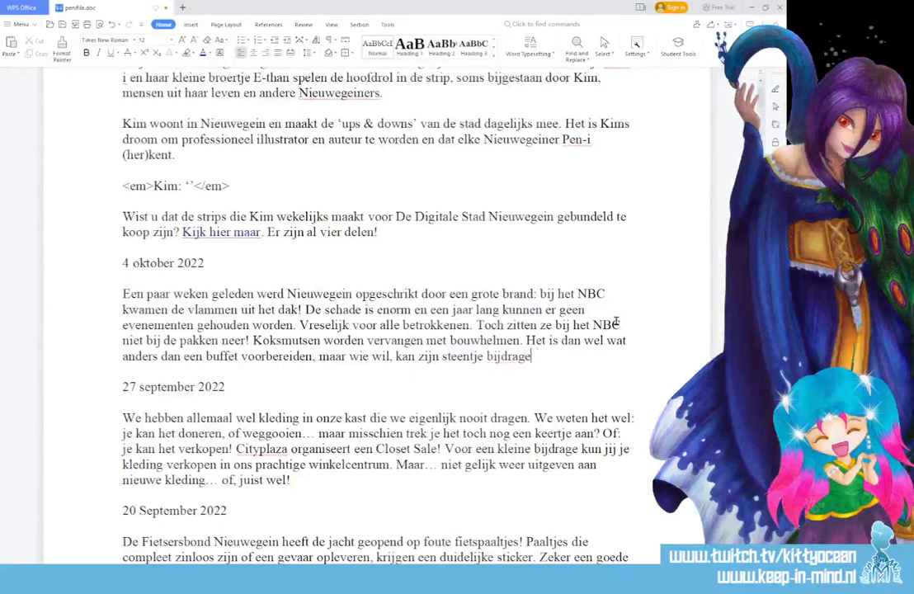
type("n aan de wederop")
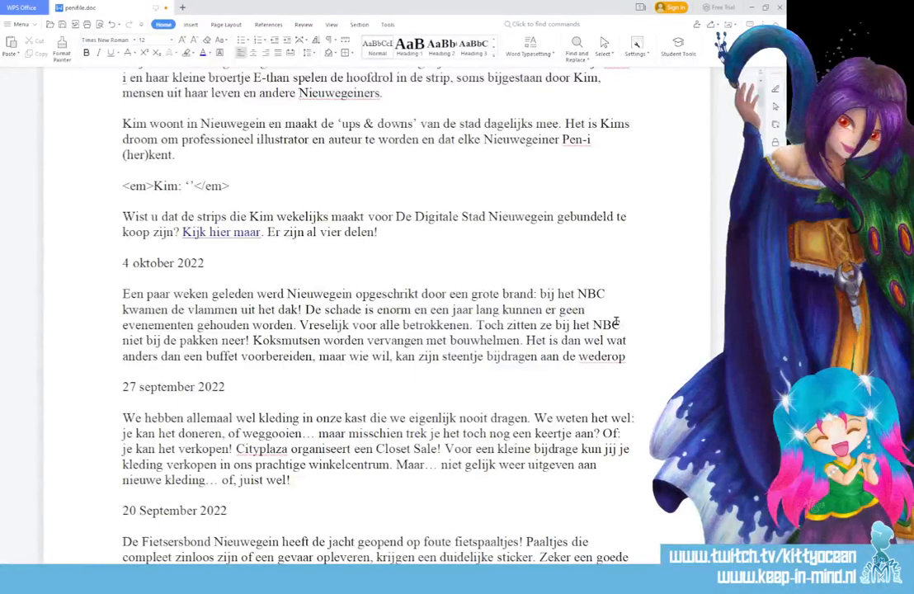
type("bouw!")
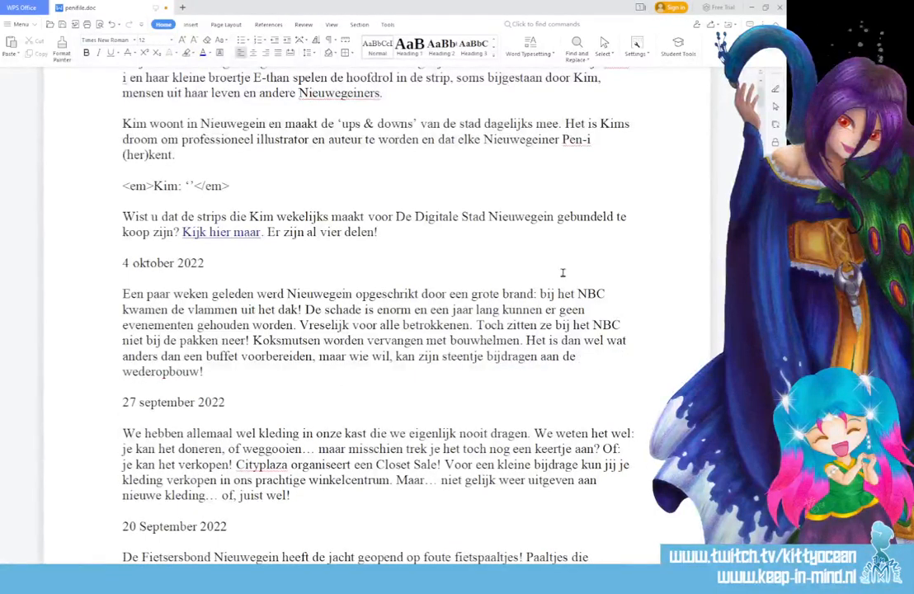
Select the complete paragraph beneath the 4 oktober 2022 heading.
left_click(224, 402)
left_click_drag(206, 371, 94, 297)
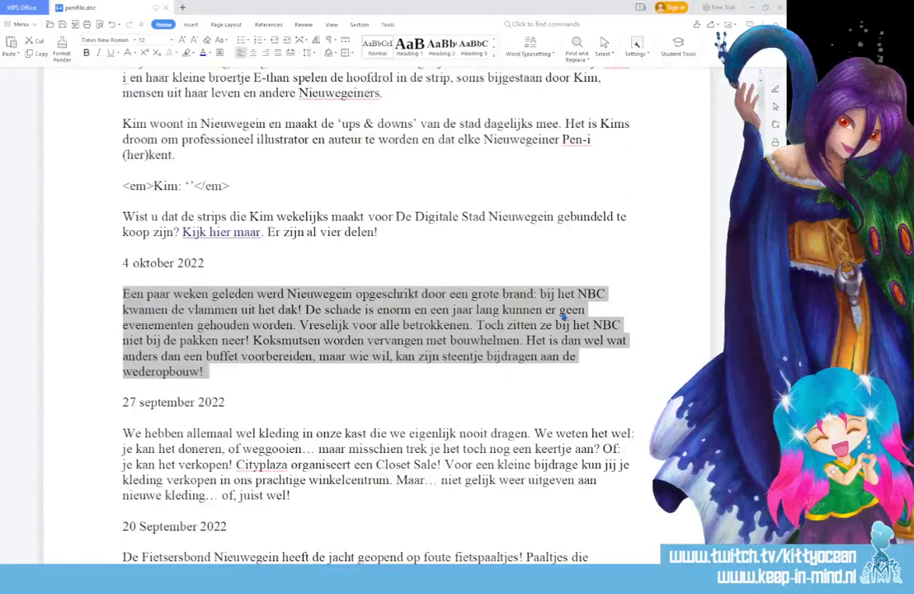
left_click(404, 326)
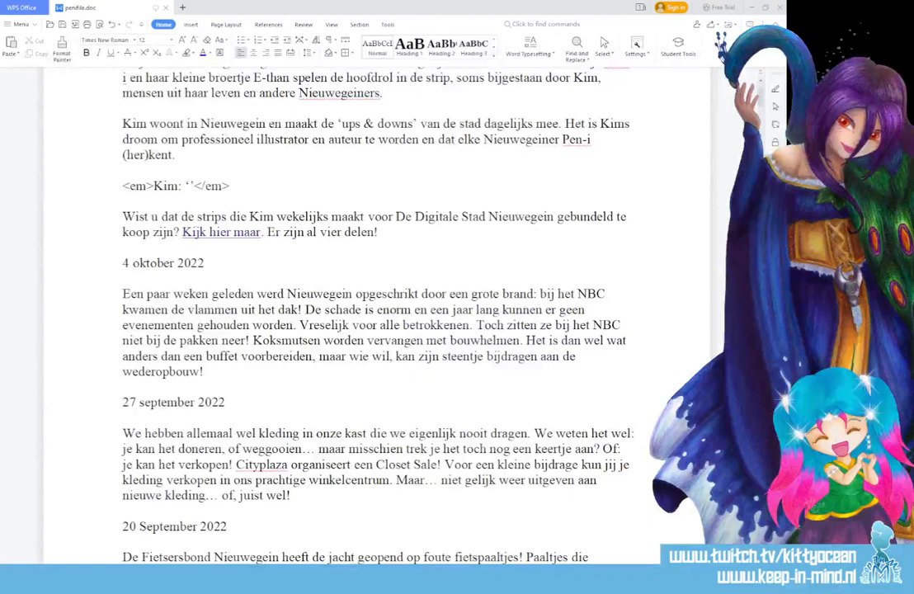
Switch to Photoshop, export the comic for the web as high-quality JPEG 752 in the Jaar 15 folder, and close the comic file.
left_click(198, 579)
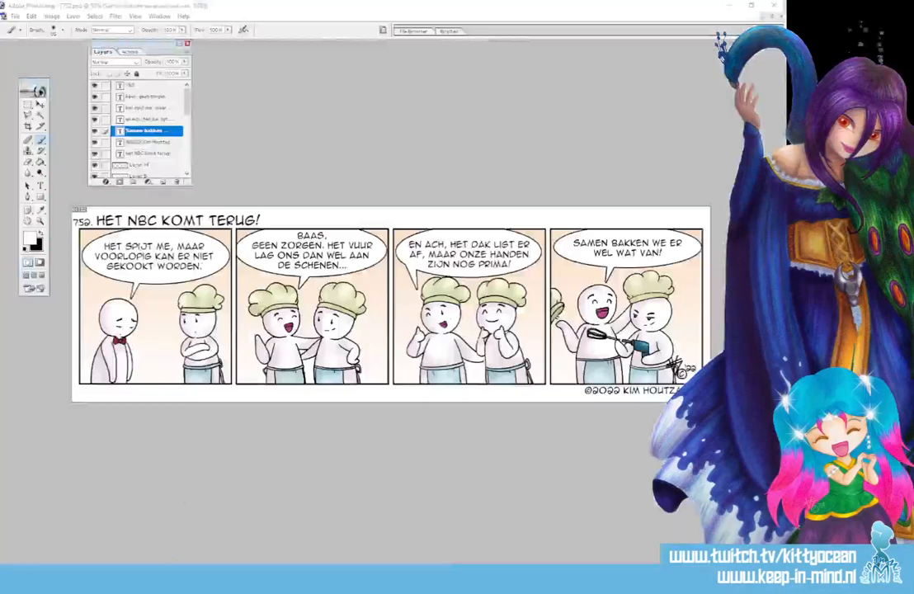
left_click(14, 16)
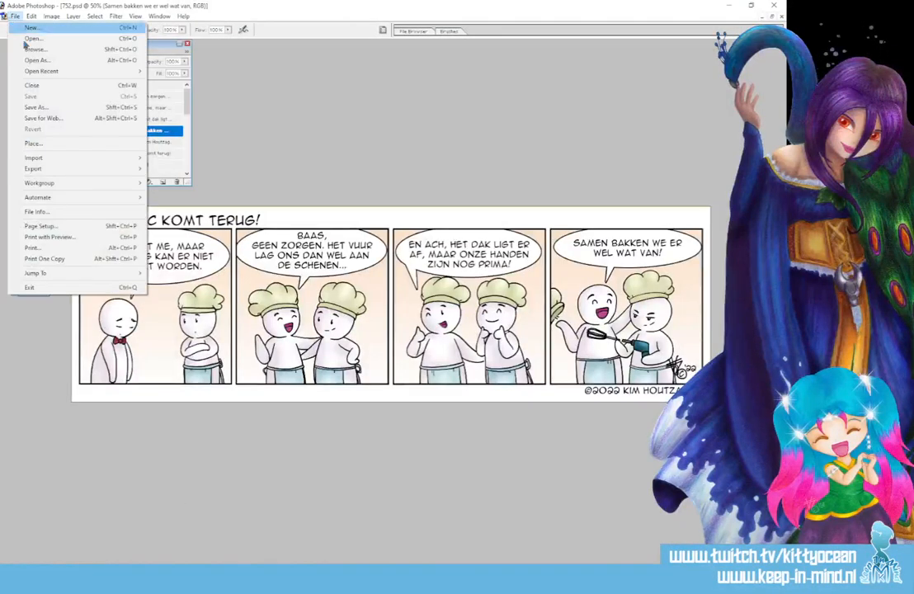
left_click(116, 117)
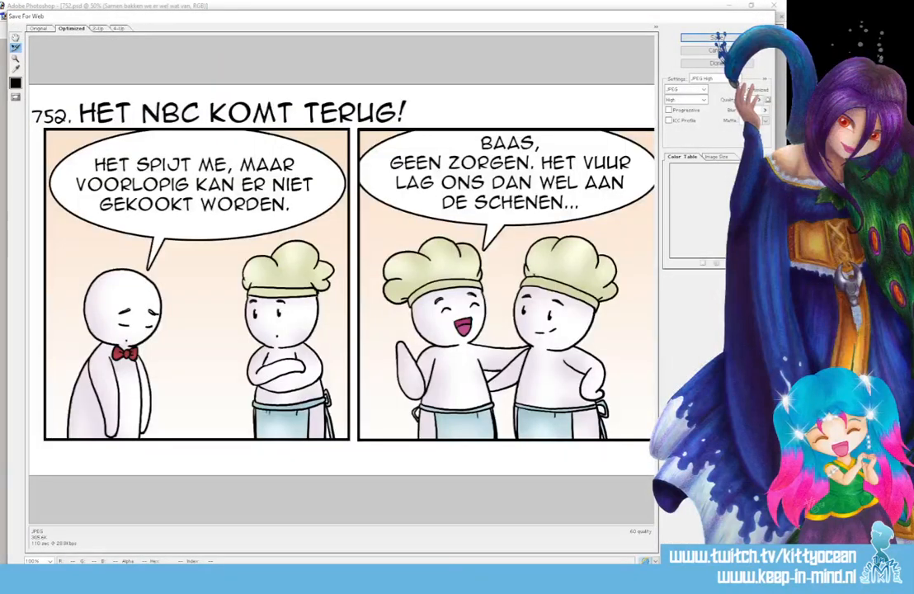
left_click(716, 38)
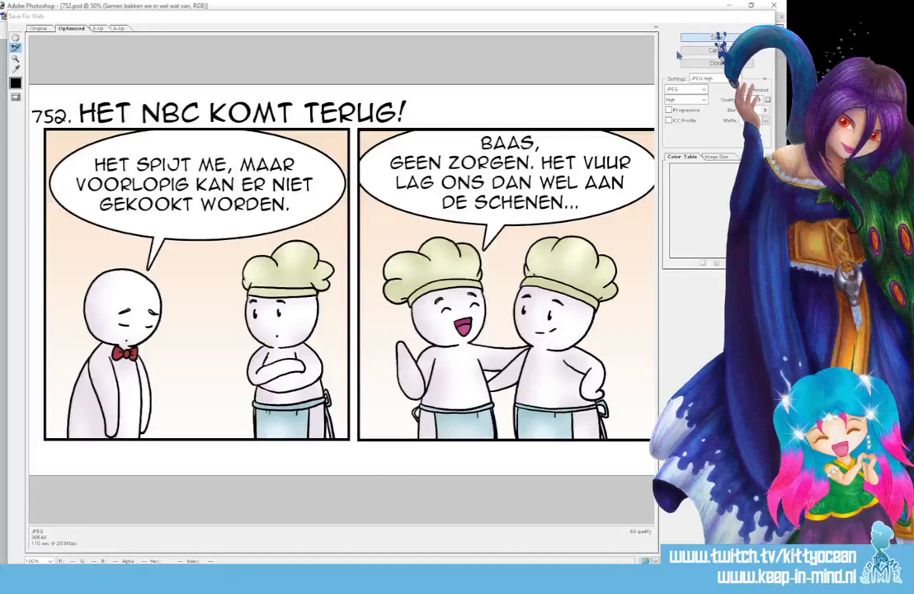
scroll(428, 297, "down", 5)
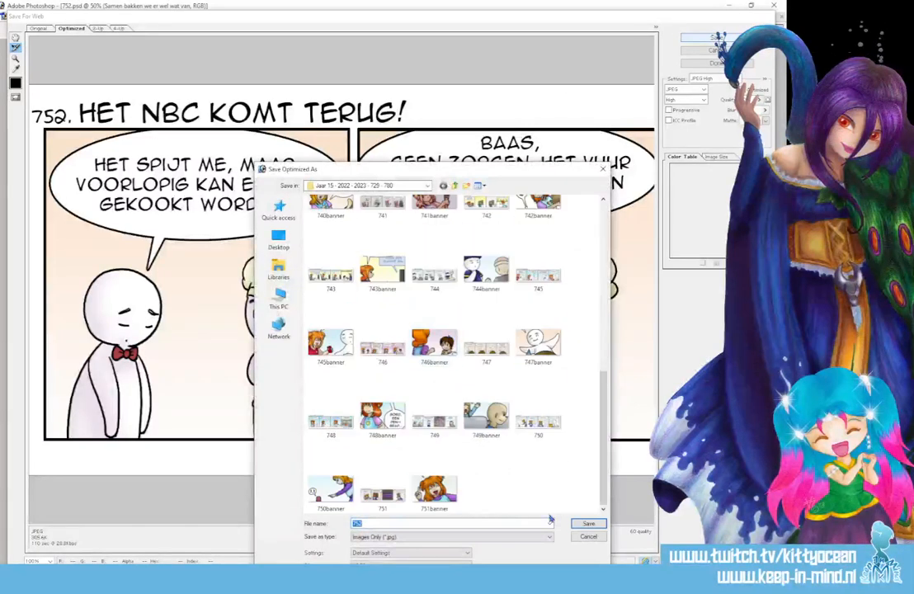
left_click(577, 528)
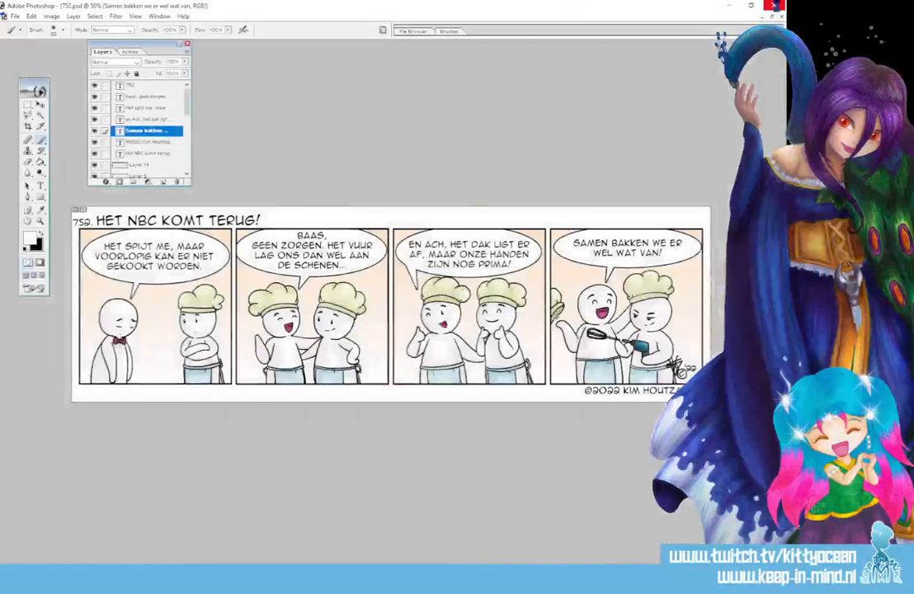
key("ctrl+w")
left_click(361, 221)
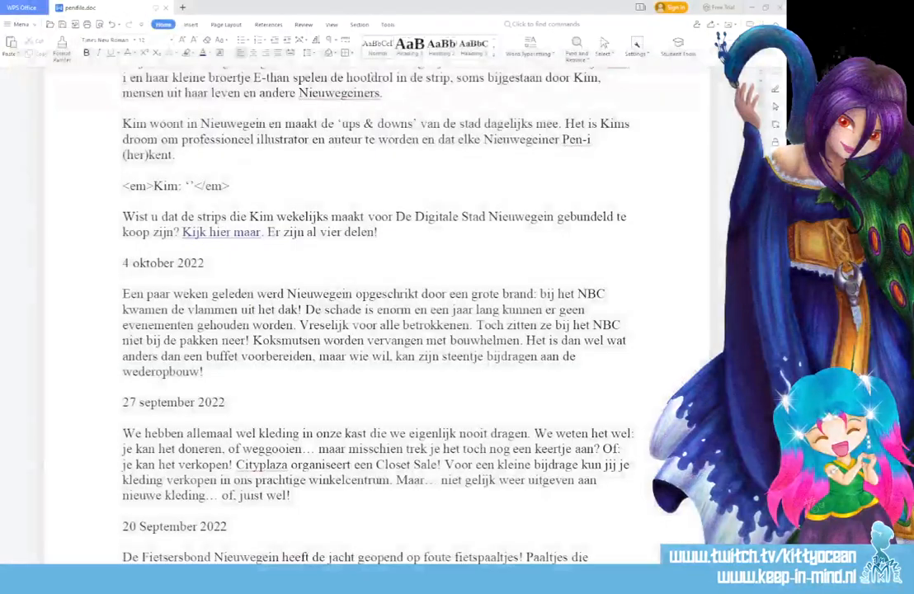
Open NewBanner from the Pen-i Overall folder and the exported 752 JPEG from Jaar 15 - 2022 - 2023 - 729 - 780 in Photoshop.
left_click(161, 579)
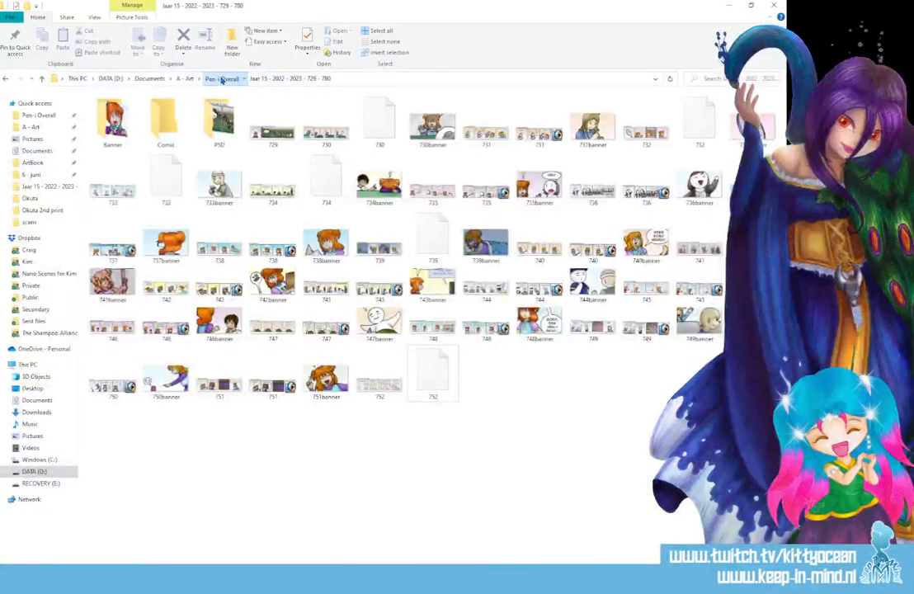
left_click(221, 78)
double_click(126, 370)
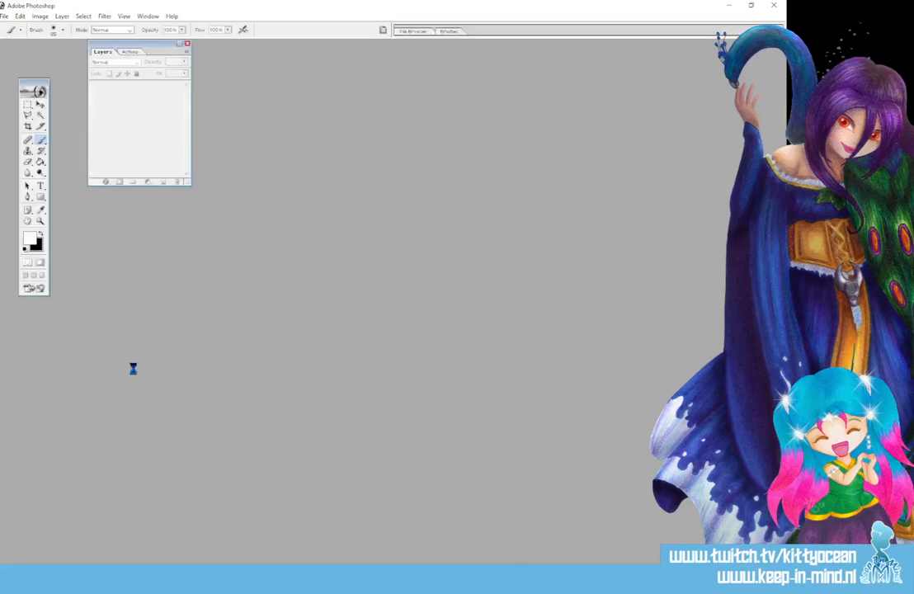
left_click(141, 579)
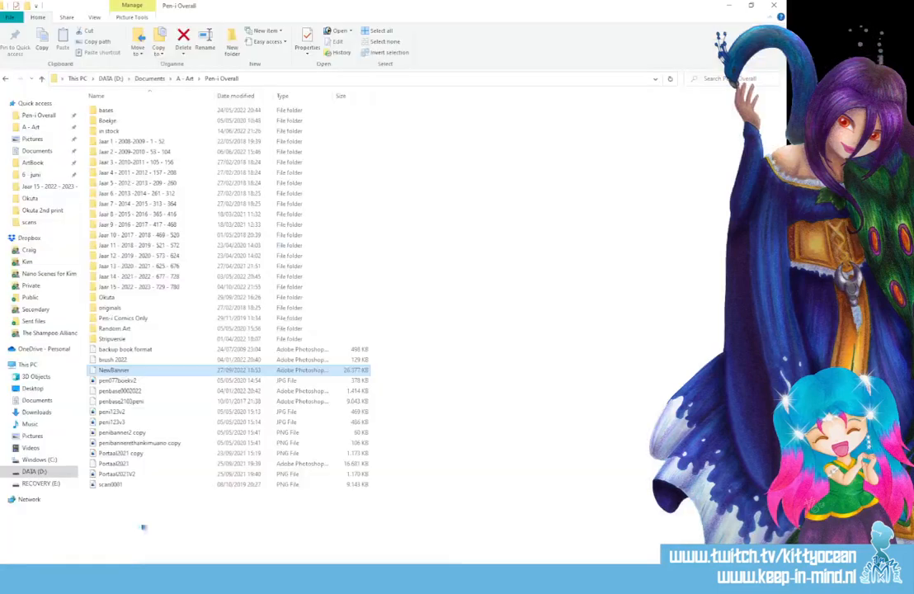
double_click(158, 287)
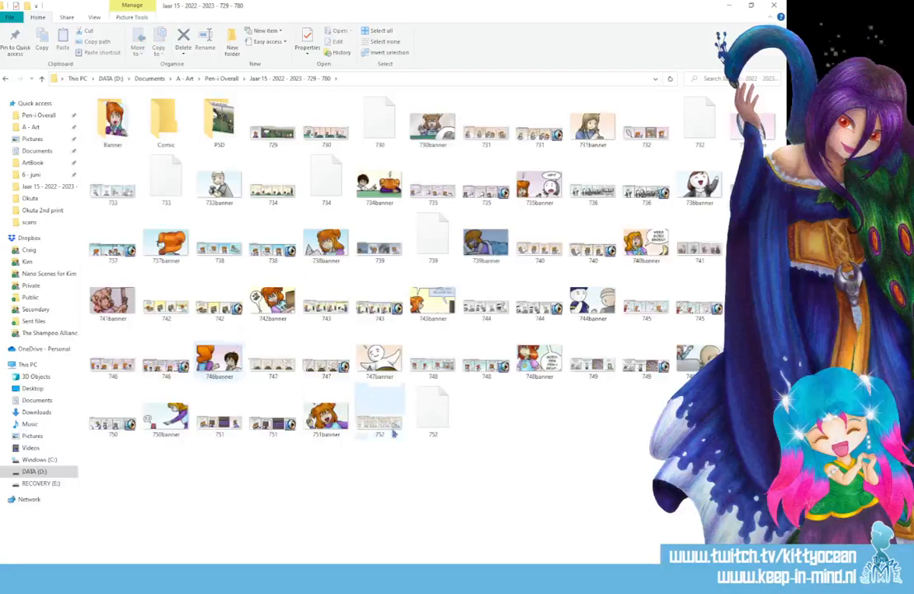
double_click(379, 413)
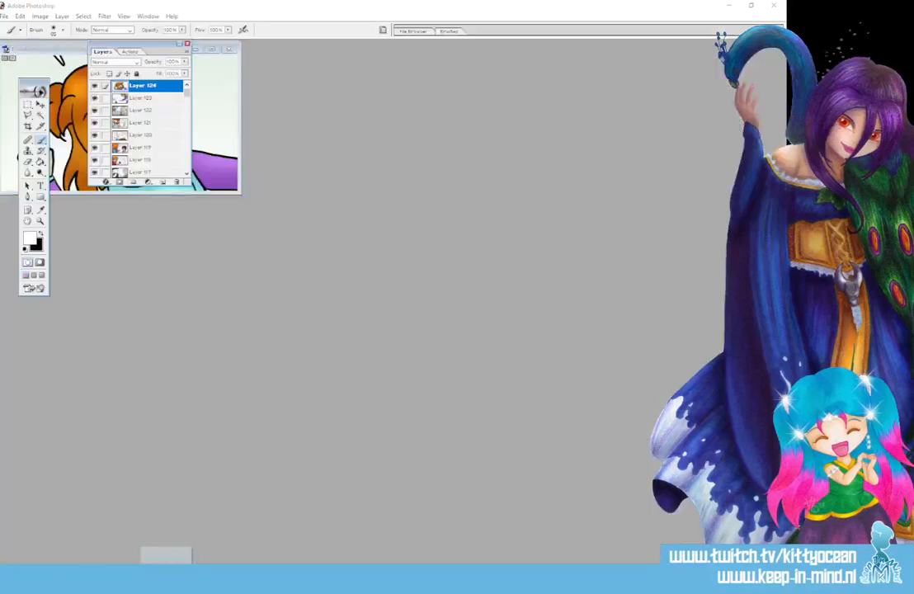
Copy the flattened 752 comic strip into NewBanner.psd as a new layer with the Move tool.
left_click_drag(276, 58, 307, 227)
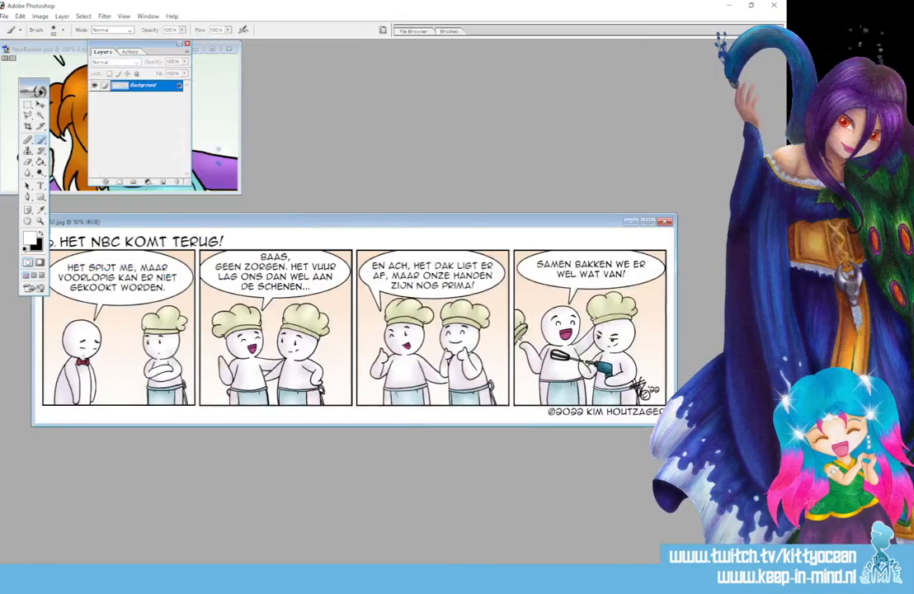
left_click(206, 124)
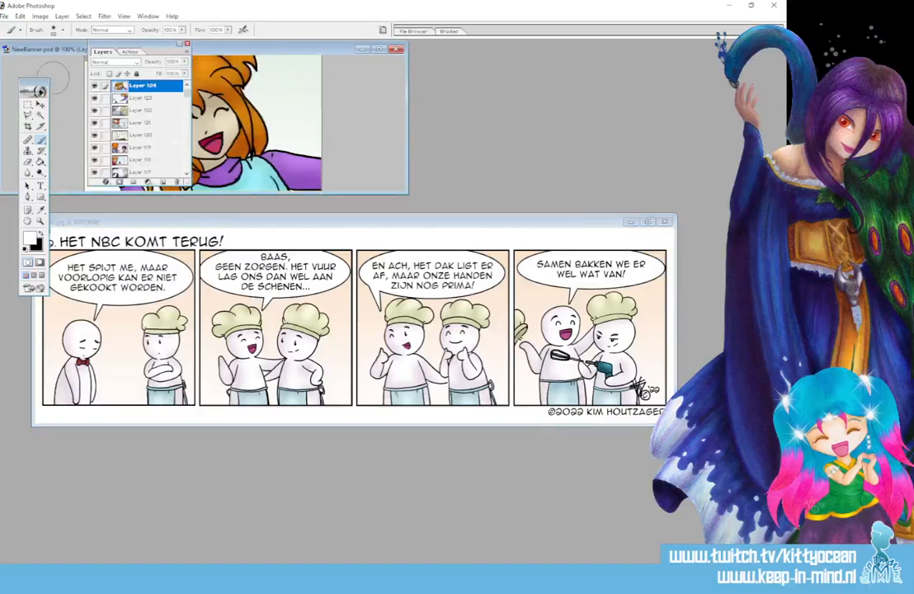
left_click(40, 104)
left_click_drag(246, 271, 282, 86)
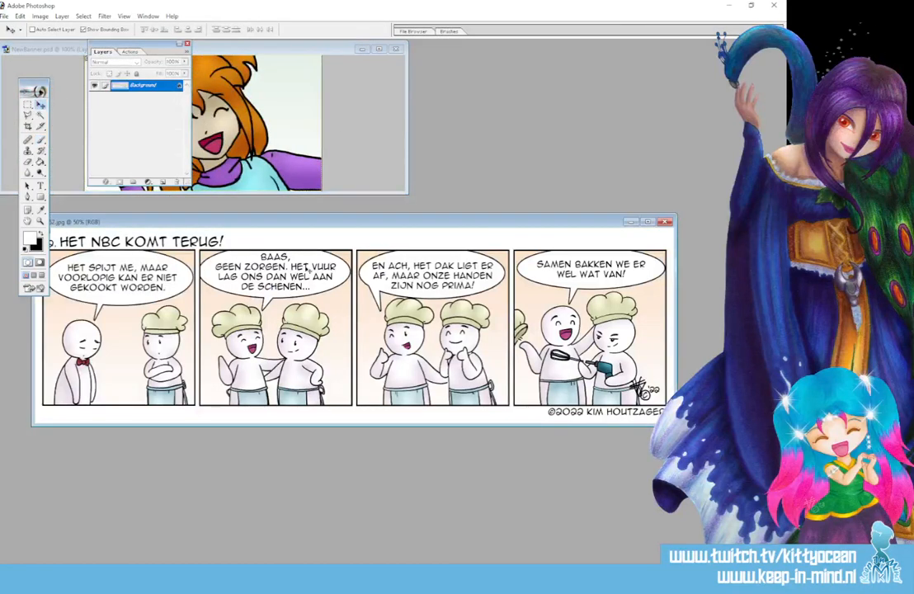
left_click_drag(306, 268, 304, 129)
Maximize the banner document and position the comic layer so both characters of the first panel fill the banner without the speech balloon text.
left_click(379, 49)
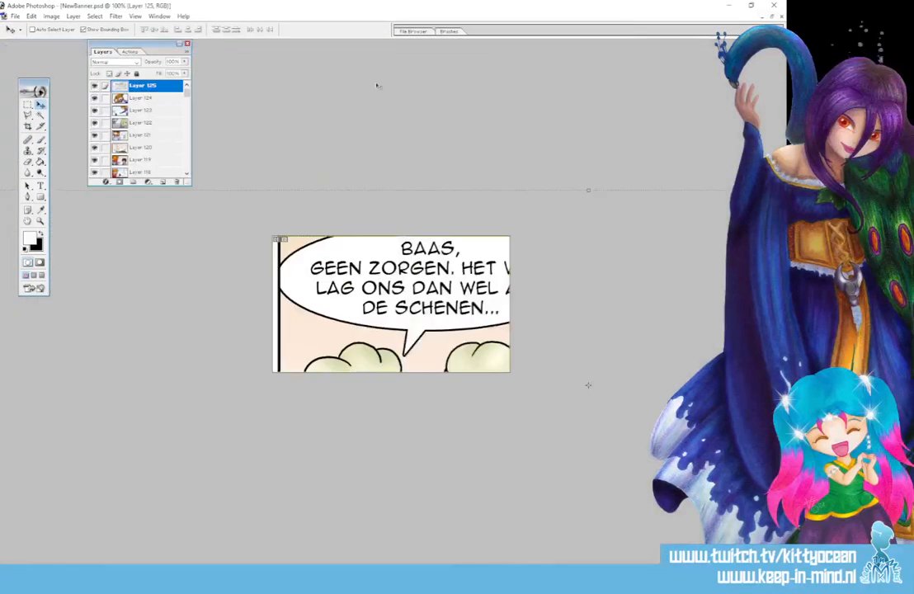
left_click_drag(404, 280, 373, 176)
left_click_drag(394, 299, 516, 280)
left_click_drag(446, 308, 590, 307)
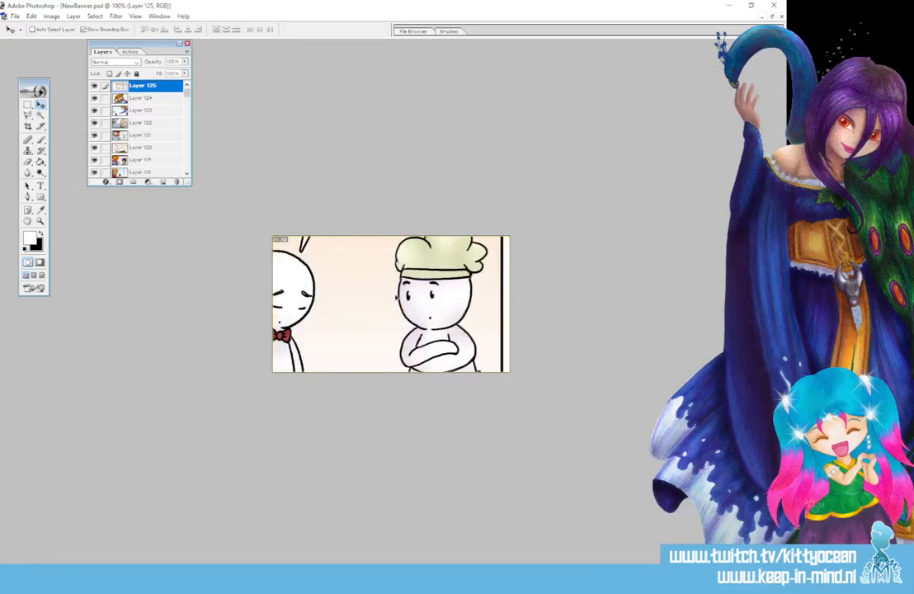
left_click_drag(257, 296, 289, 298)
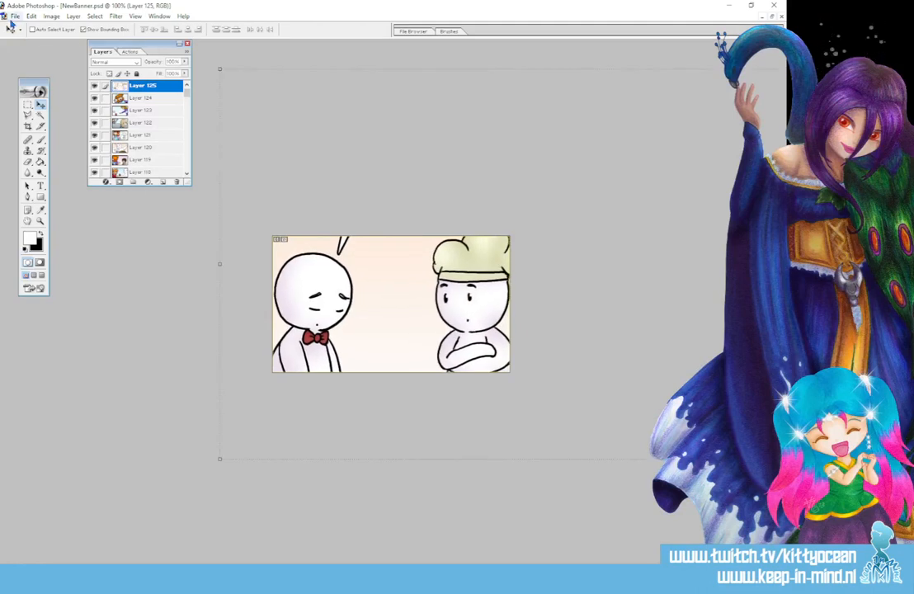
left_click(15, 16)
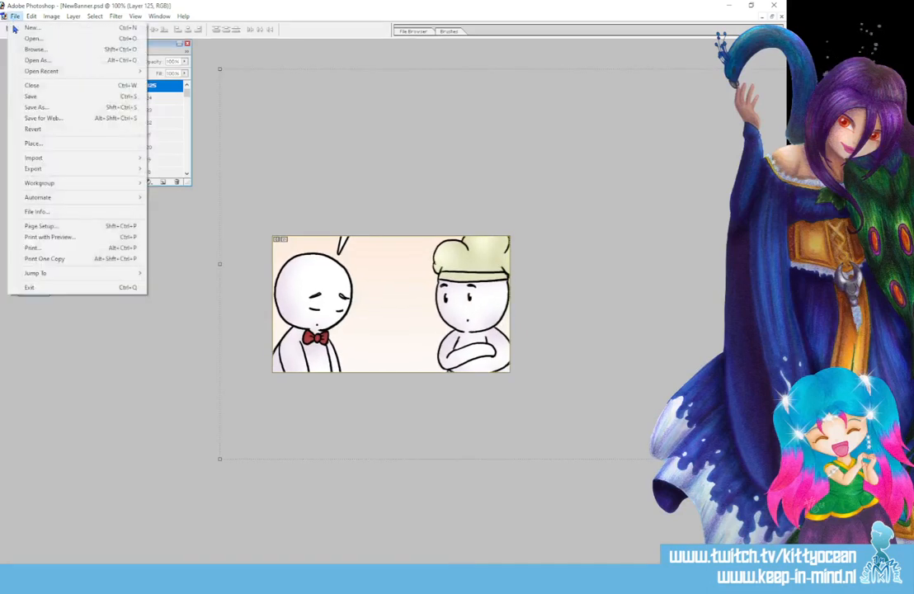
left_click(66, 108)
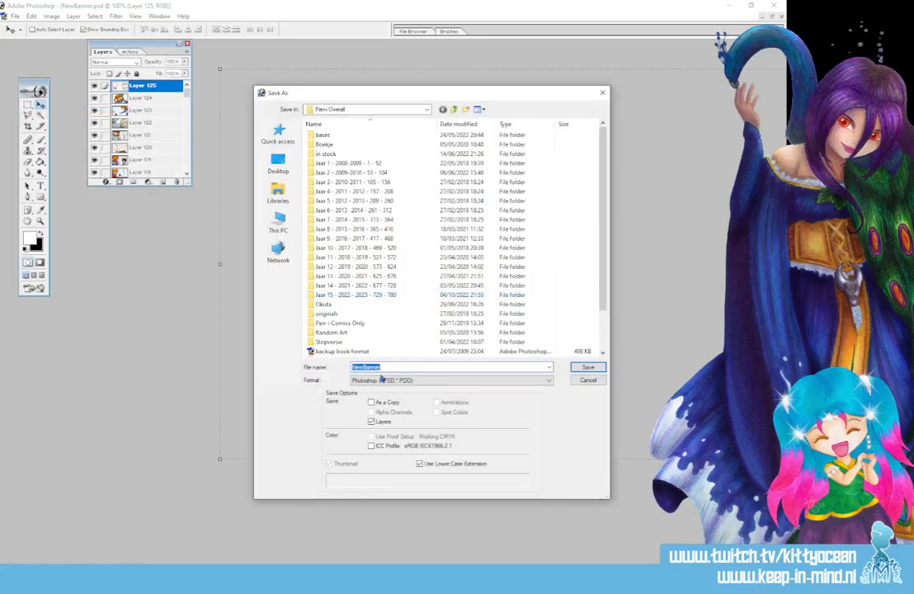
left_click(388, 380)
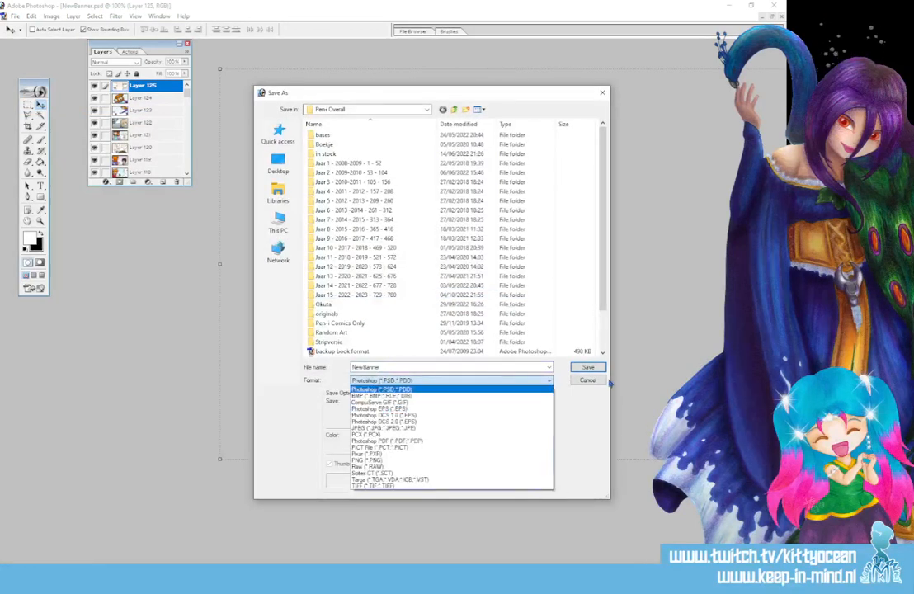
left_click(593, 382)
left_click(588, 381)
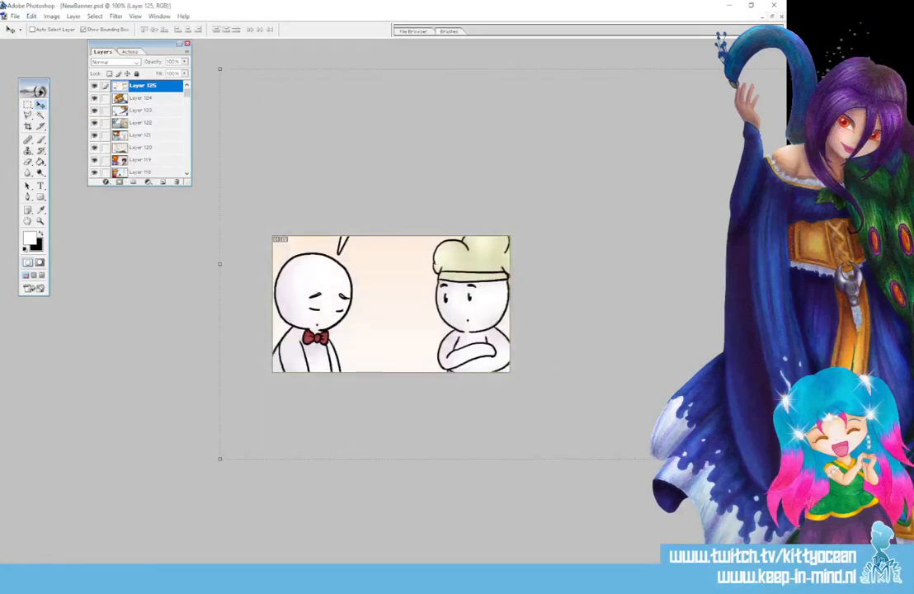
Export the banner for the web as high-quality JPEG 752banner in the Jaar 15 - 2022 - 2023 - 729 - 780 folder and close NewBanner.psd.
left_click(6, 16)
left_click(69, 116)
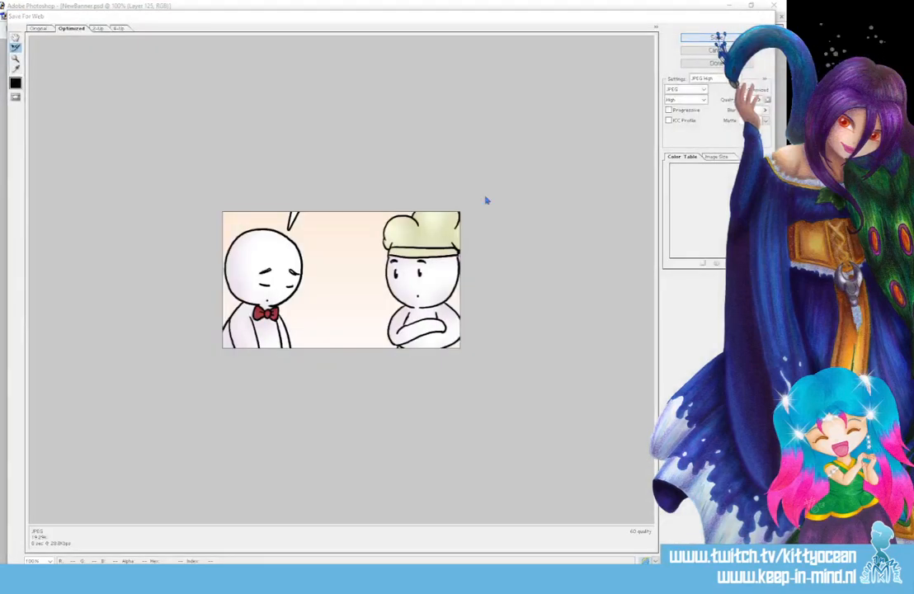
key("Return")
scroll(396, 254, "down", 10)
left_click(486, 487)
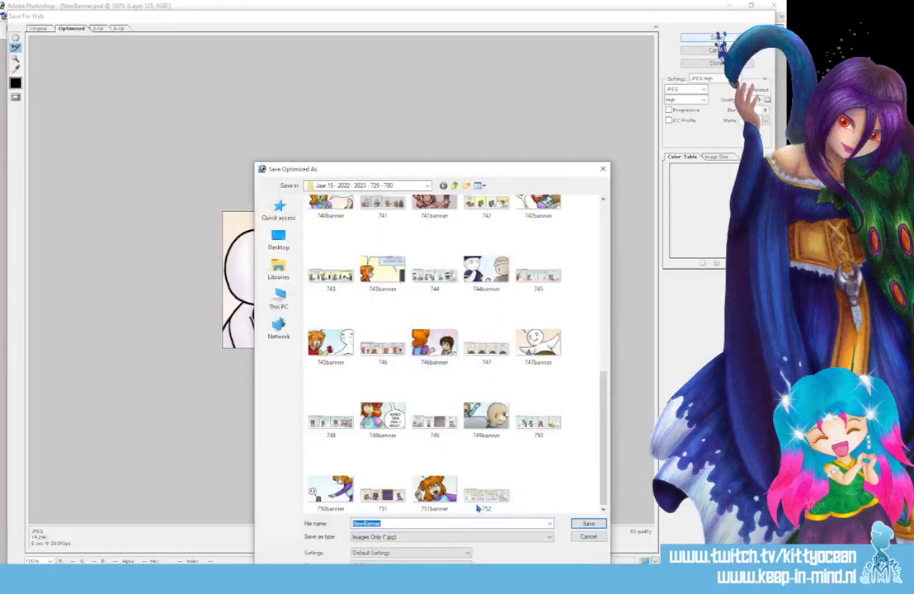
left_click(414, 522)
type("banner")
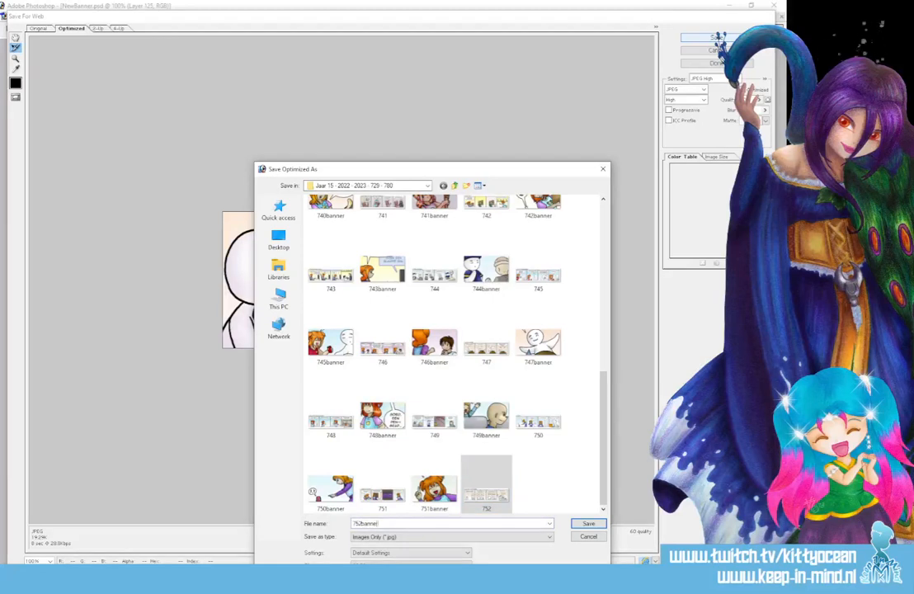
key("Return")
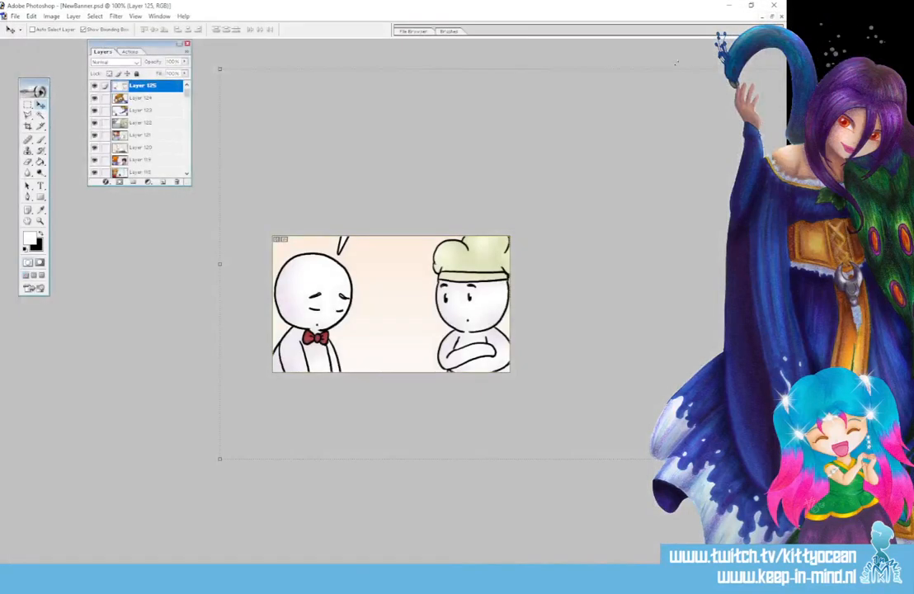
left_click(782, 17)
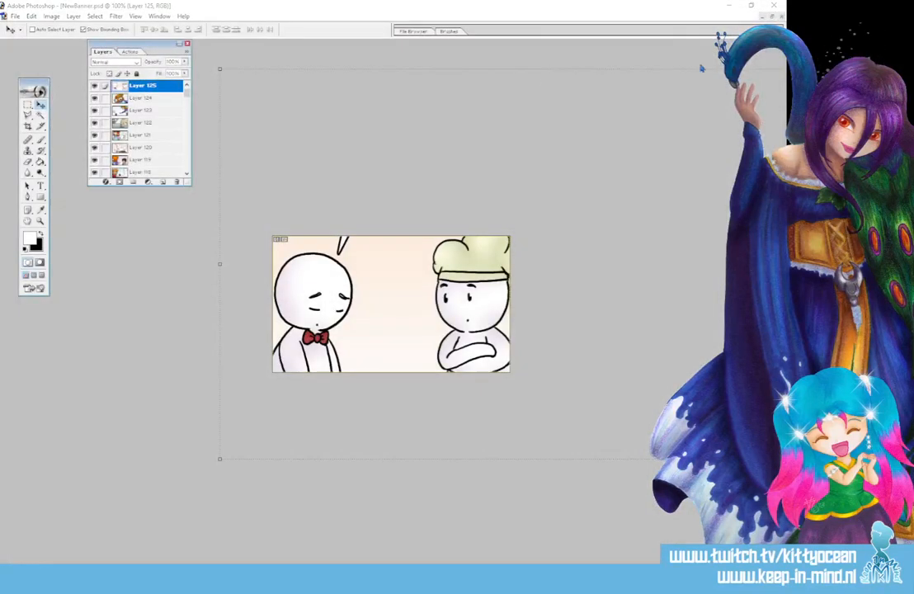
left_click(367, 218)
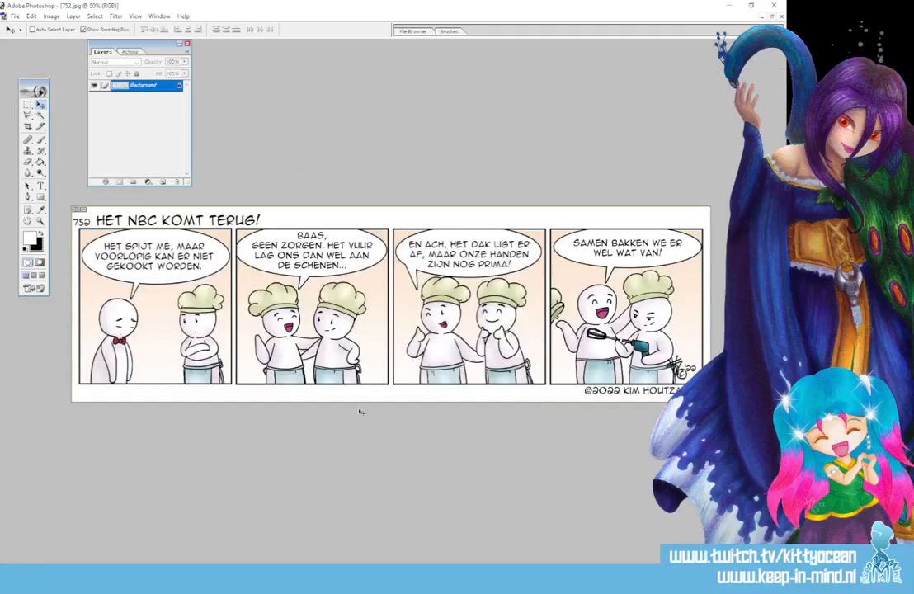
Switch to the Jaar 15 folder in File Explorer and select the 752 strip and 752banner images.
key("alt+Tab")
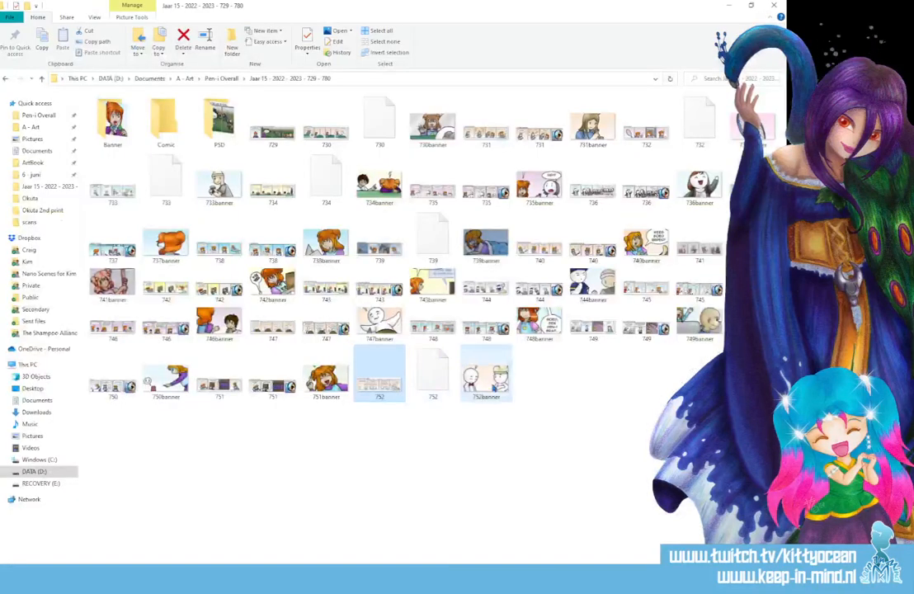
left_click(484, 381)
left_click(382, 391, "ctrl")
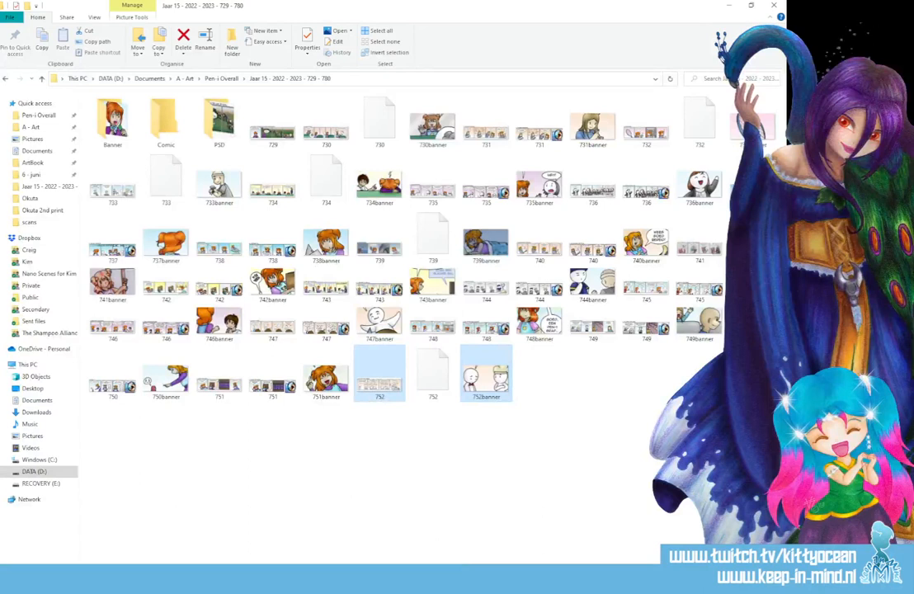
Switch to penifile.doc and select the introductory text from the title line through "Er zijn al vier delen!".
left_click(509, 579)
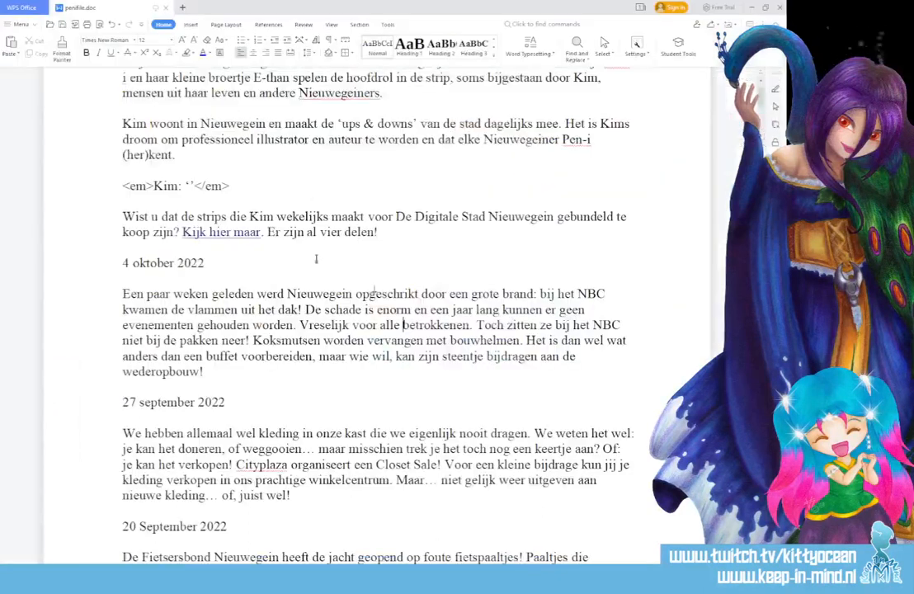
scroll(316, 259, "up", 4)
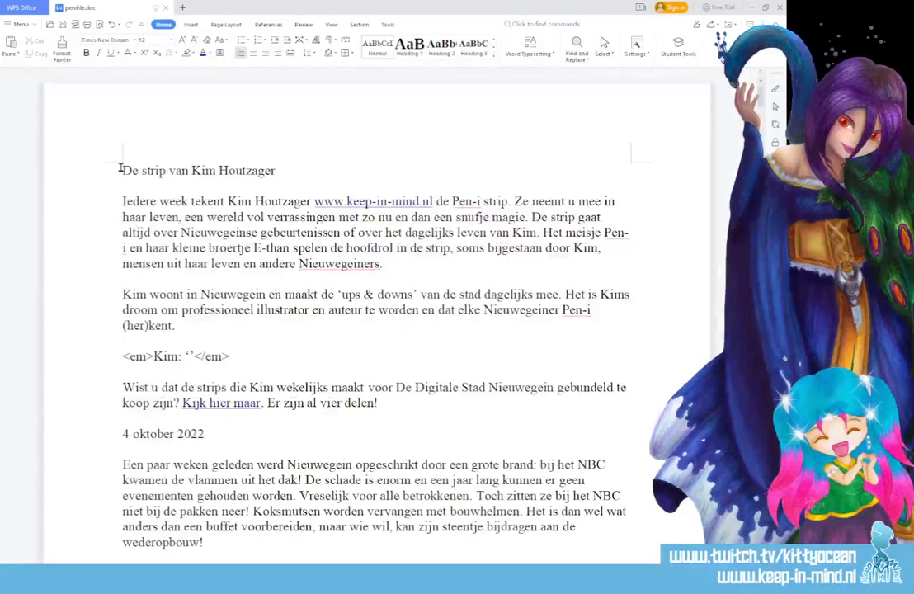
left_click_drag(122, 171, 431, 414)
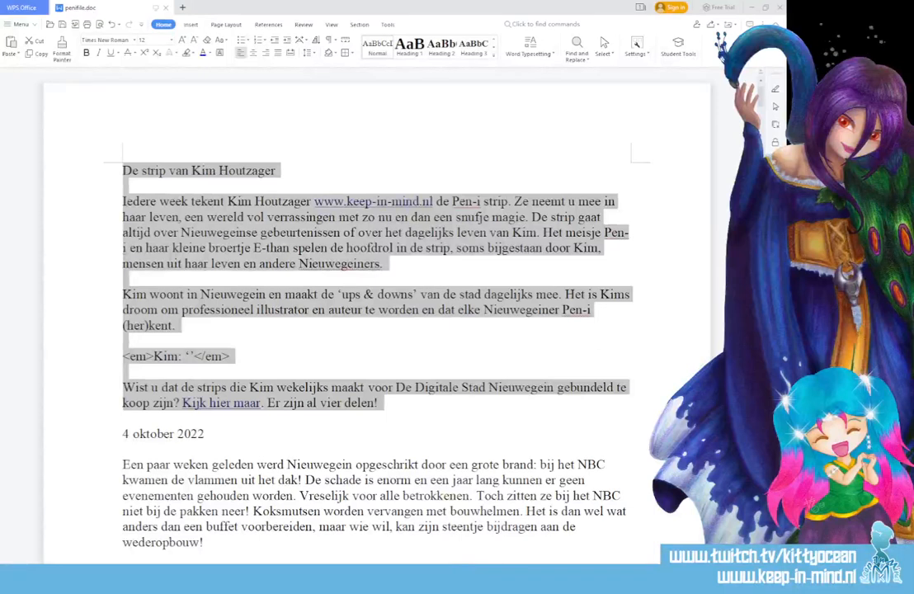
Select the comic's description paragraph under 4 oktober 2022 in penifile.doc and close the document.
left_click_drag(261, 538, 107, 464)
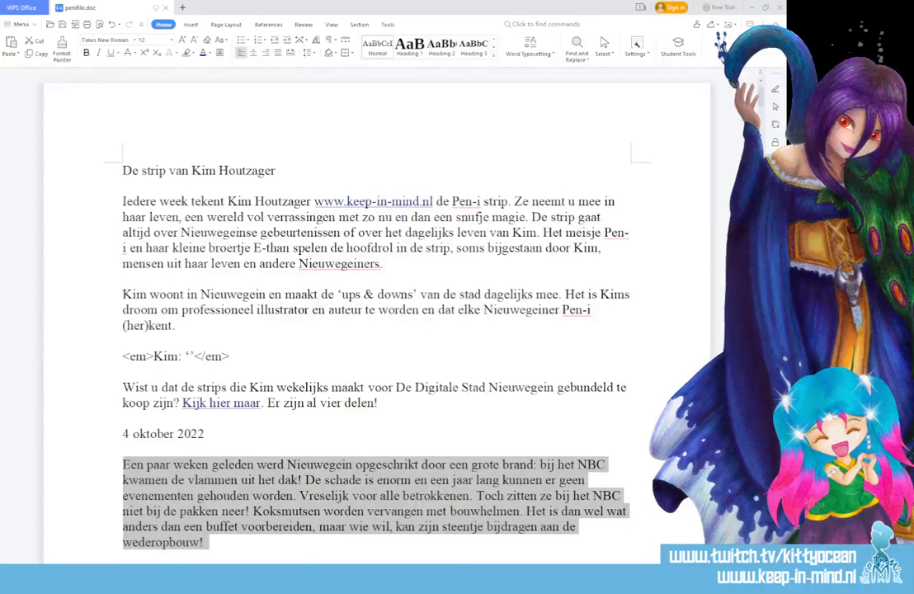
left_click(434, 445)
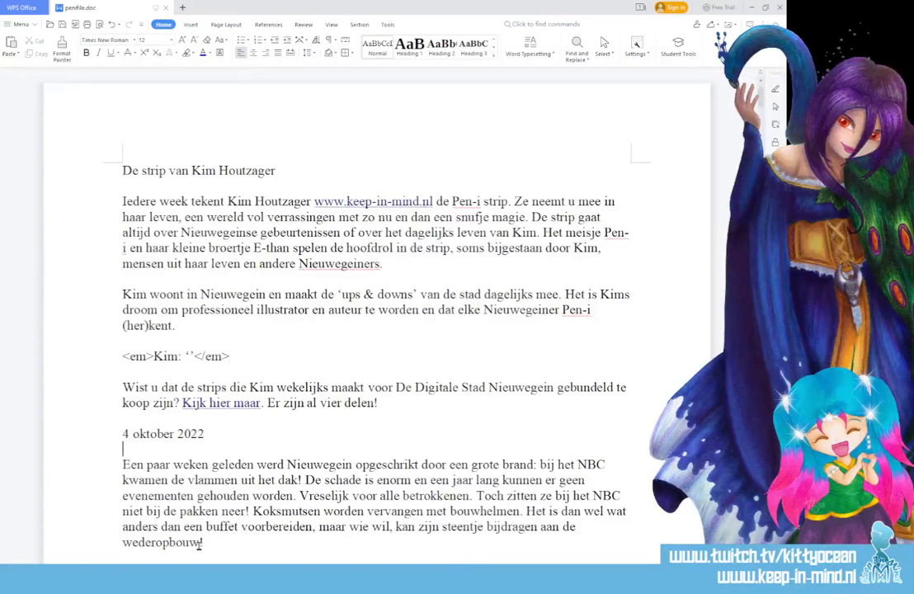
left_click_drag(201, 543, 123, 473)
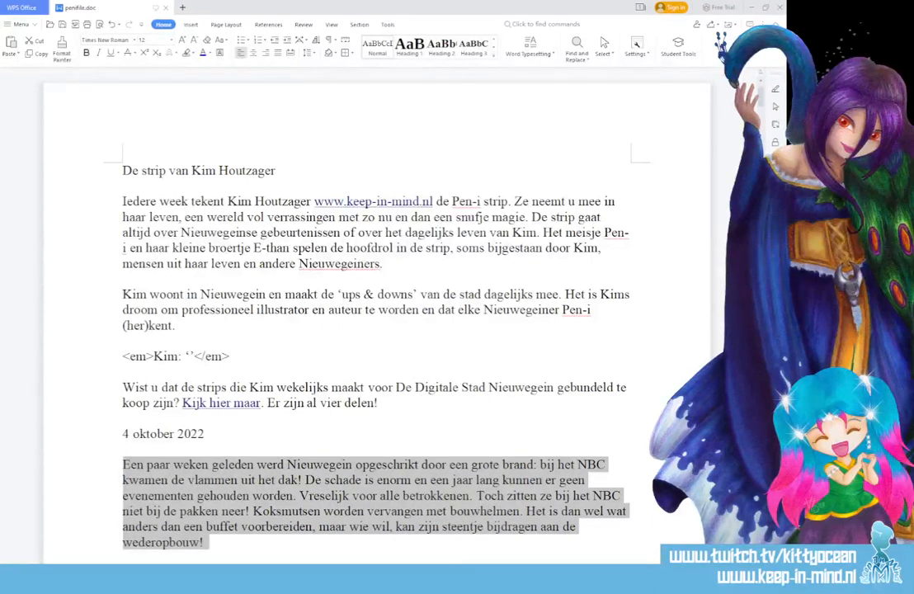
left_click(780, 9)
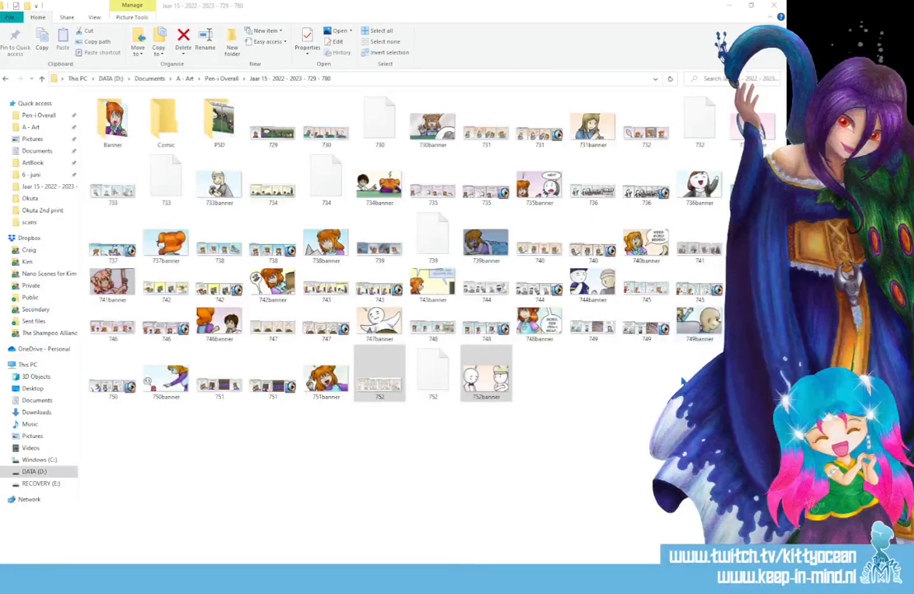
Close the Jaar 15 folder window, dismiss the Photoshop clipboard error and close the Snipping Tool capture.
left_click(774, 6)
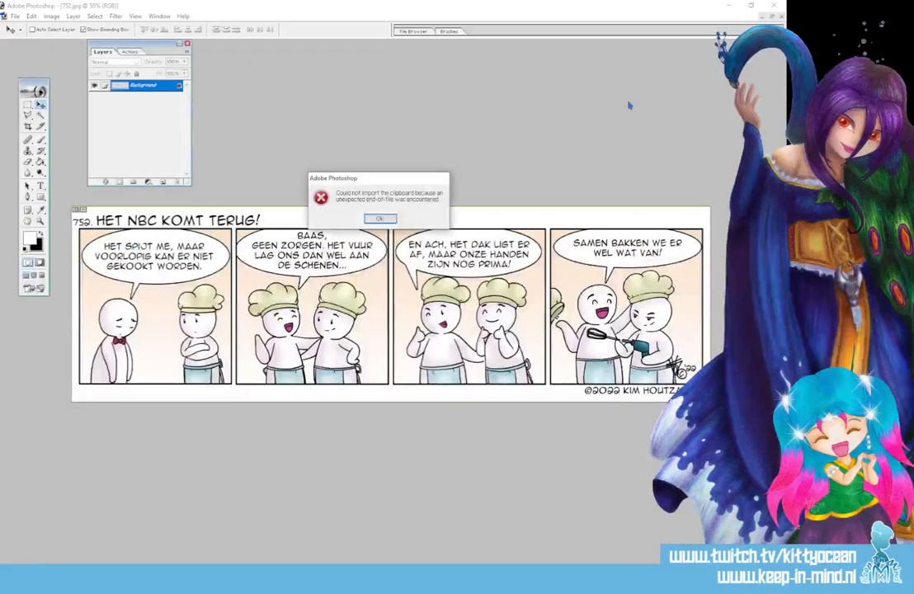
left_click(382, 220)
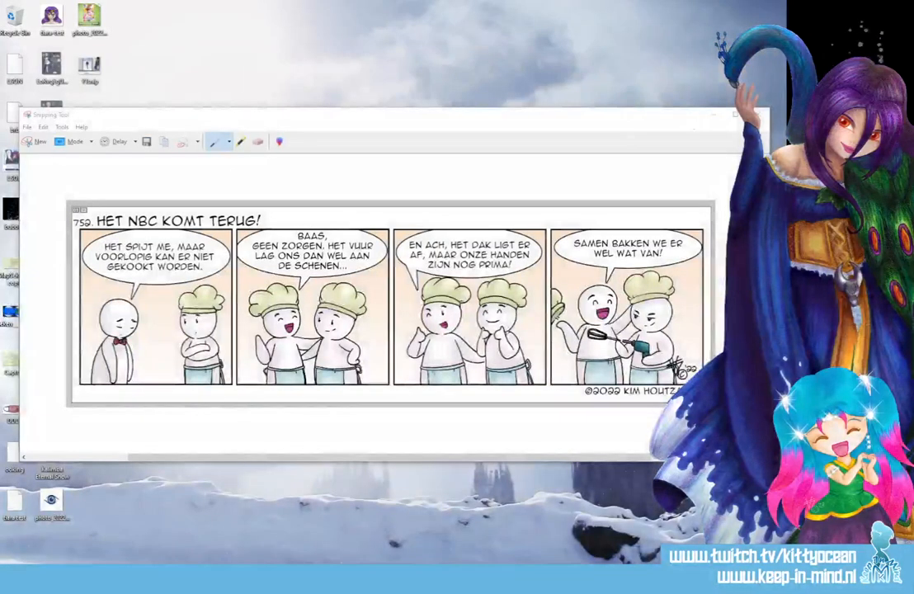
left_click(758, 115)
left_click(433, 295)
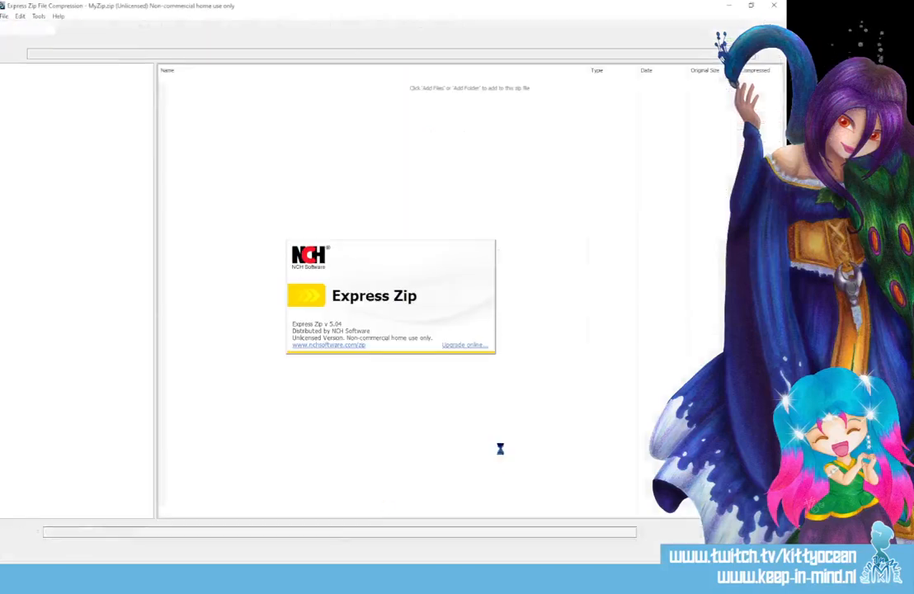
Close Express Zip and open the VSCode-win32-x64-1.71.2 archive from Downloads with Windows Explorer.
left_click(272, 285)
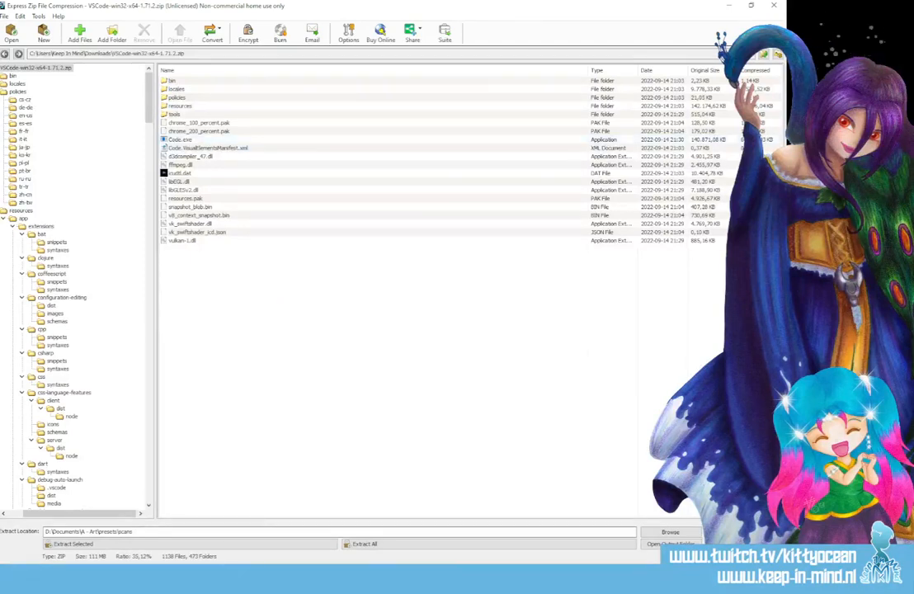
left_click(774, 5)
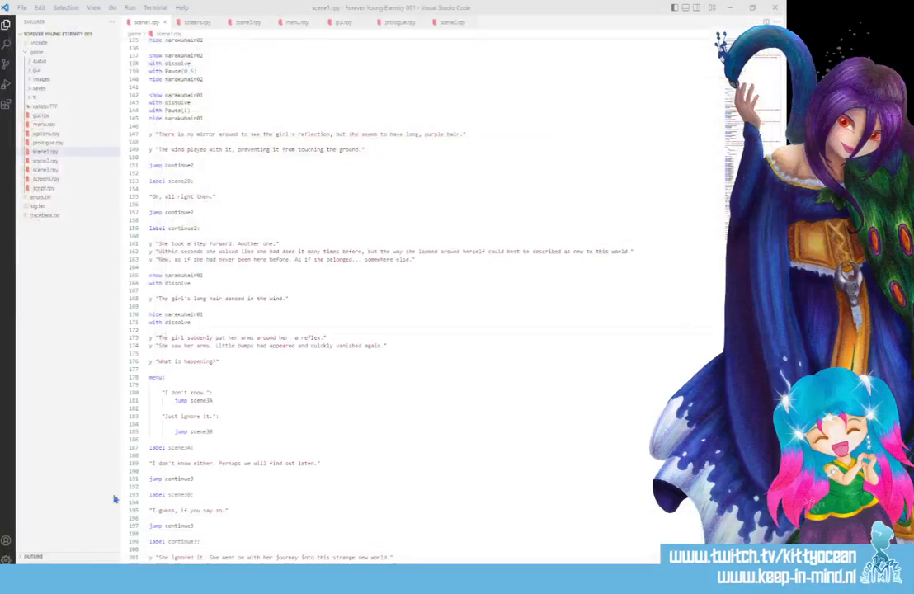
key("super+e")
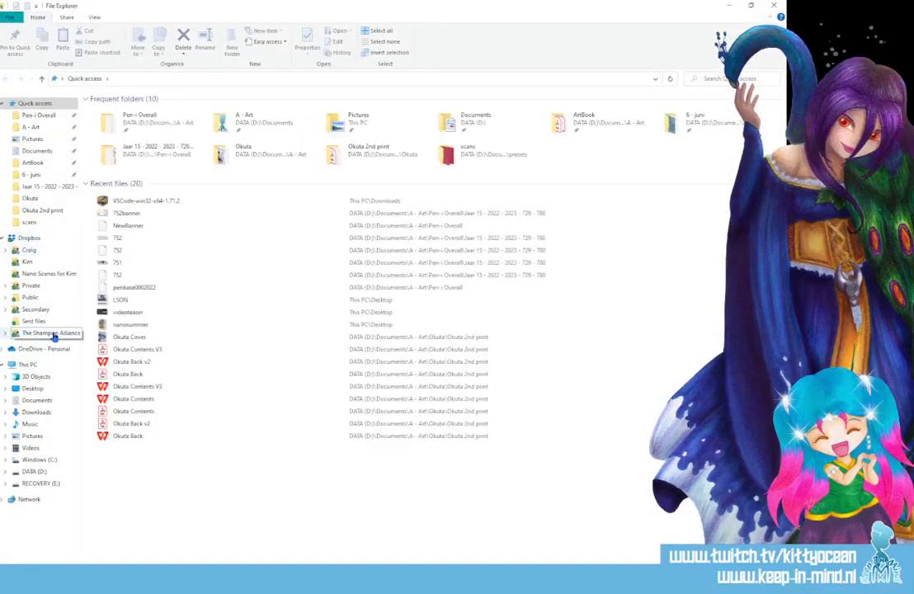
left_click(40, 412)
left_click(117, 126)
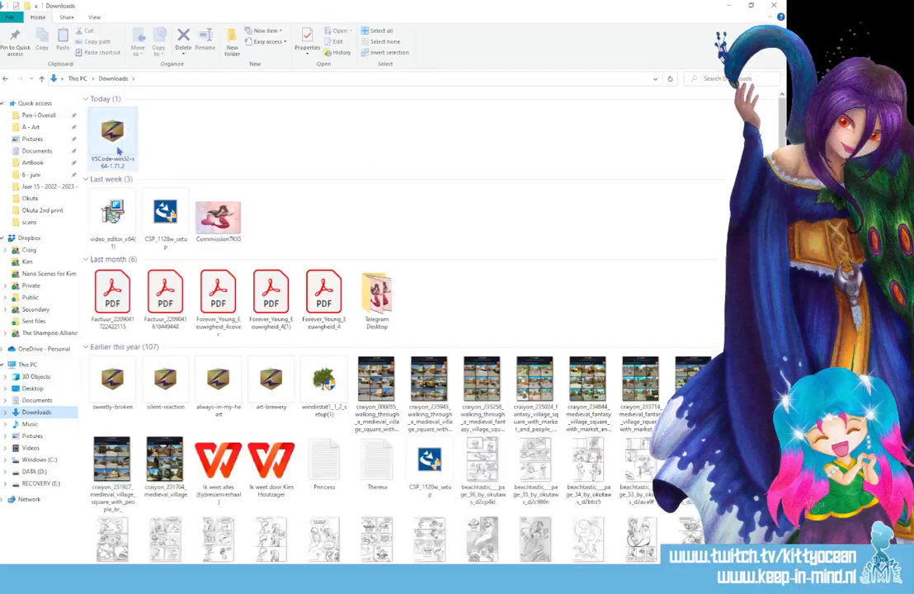
right_click(130, 122)
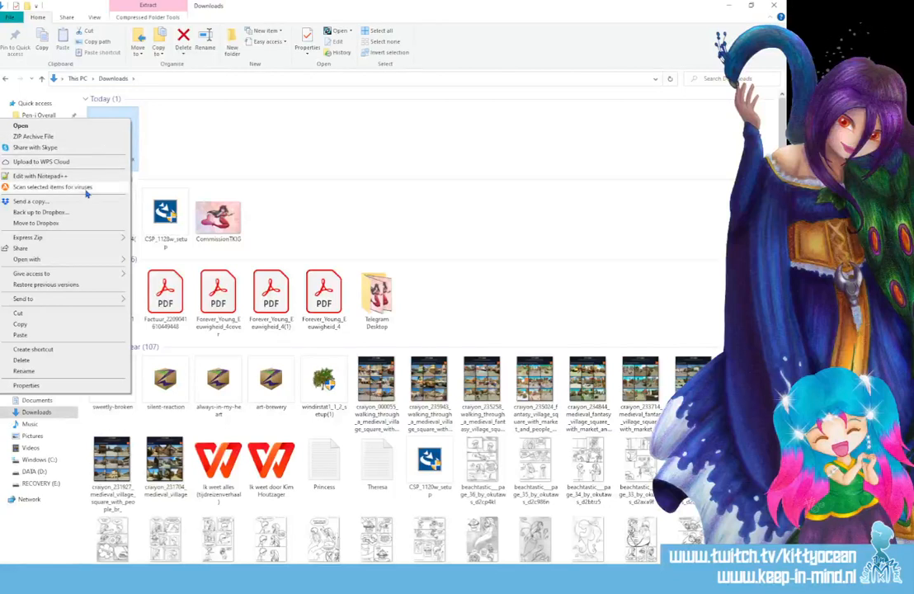
mouse_move(91, 264)
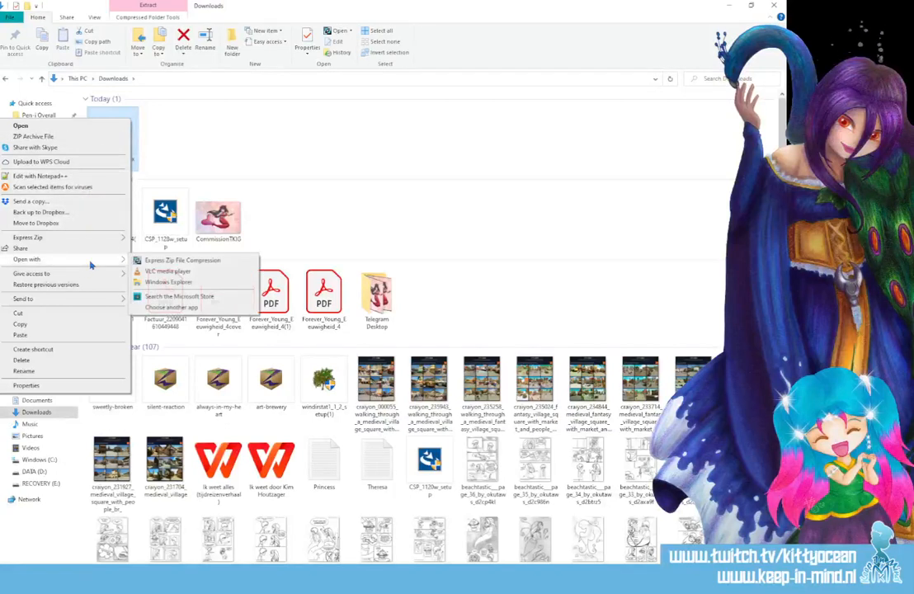
left_click(168, 281)
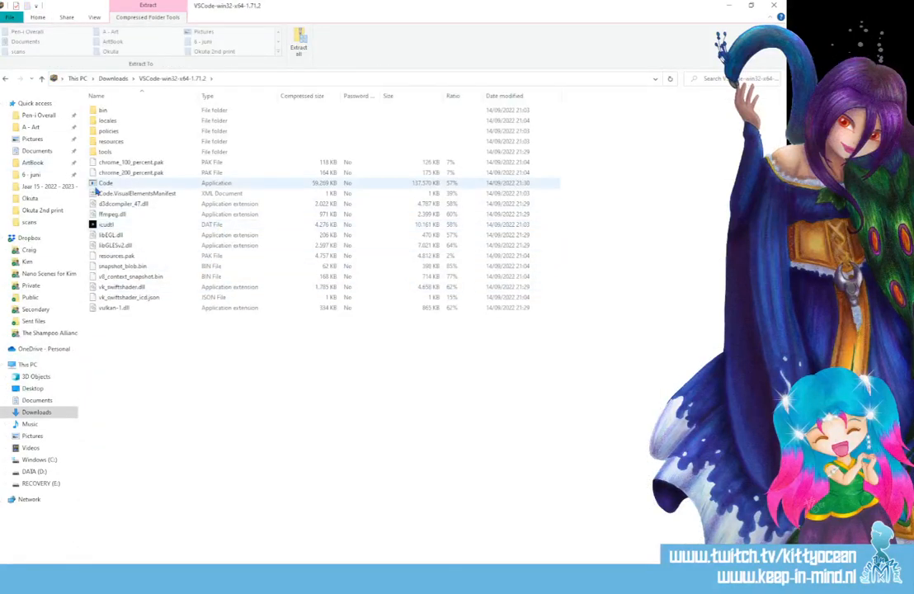
Launch Code from inside the archive and extract all files to the VSCode-win32-x64-1.71.2 folder in Downloads.
left_click(105, 184)
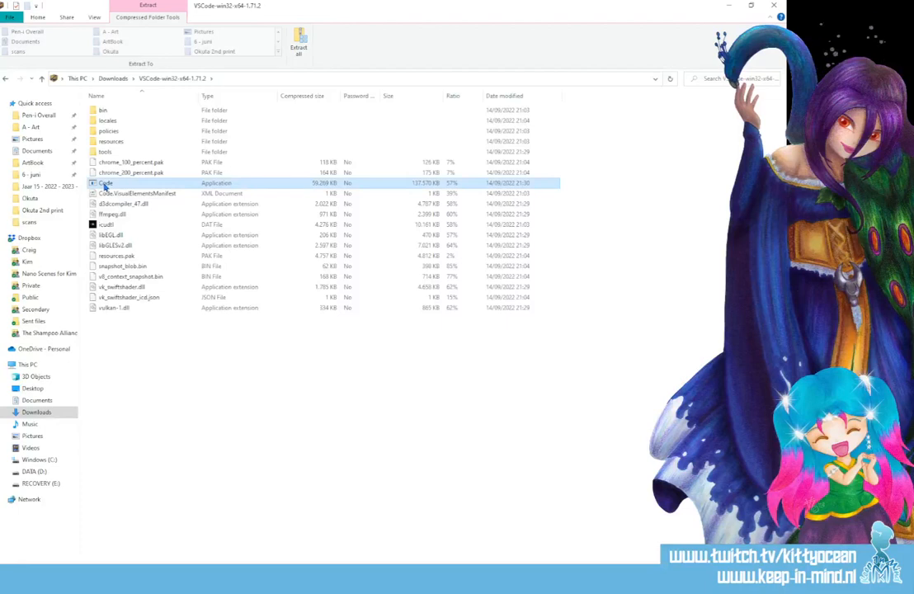
double_click(105, 185)
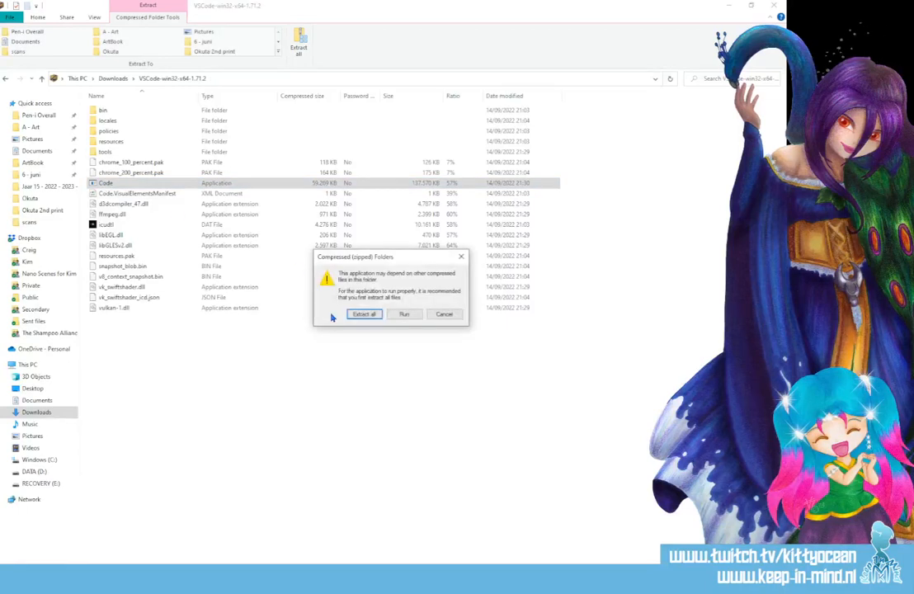
left_click(362, 314)
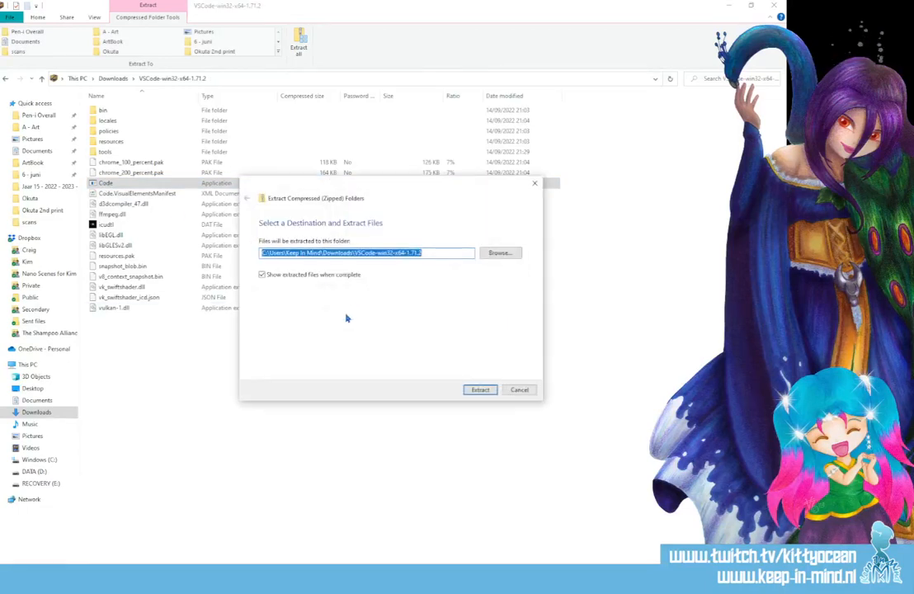
left_click(480, 389)
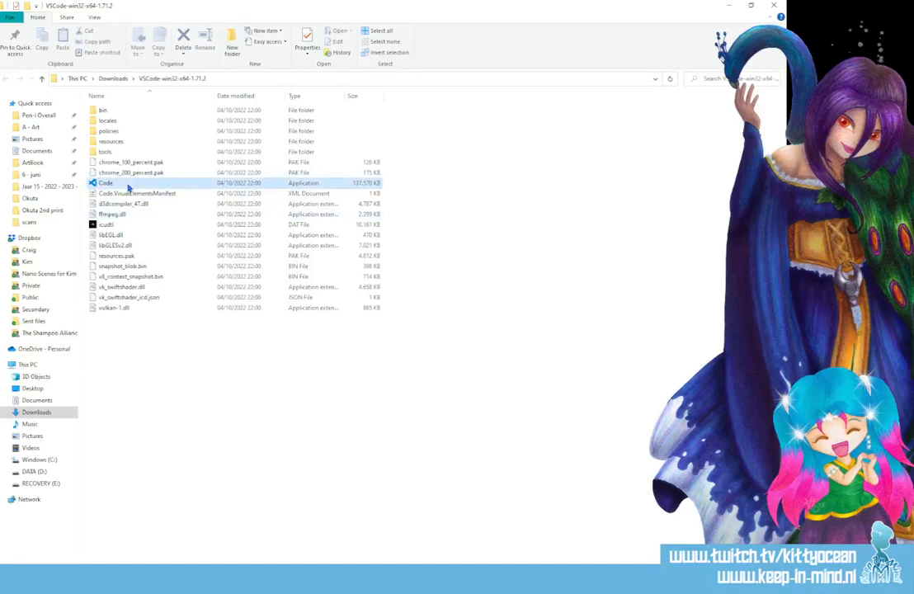
Run the extracted Code application, close its Get Started window and switch to scene1.rpy in the Visual Studio Code project.
double_click(128, 188)
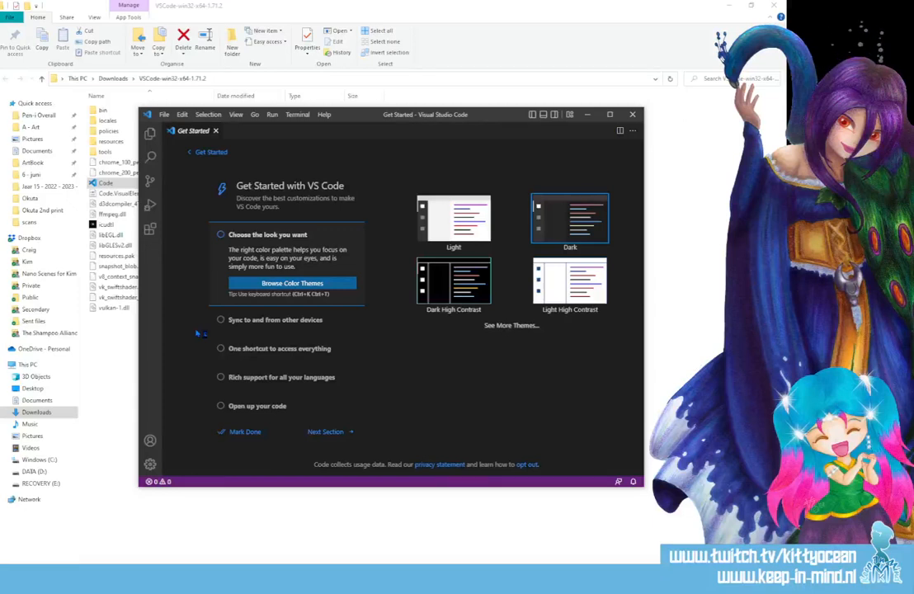
left_click(632, 115)
left_click(537, 575)
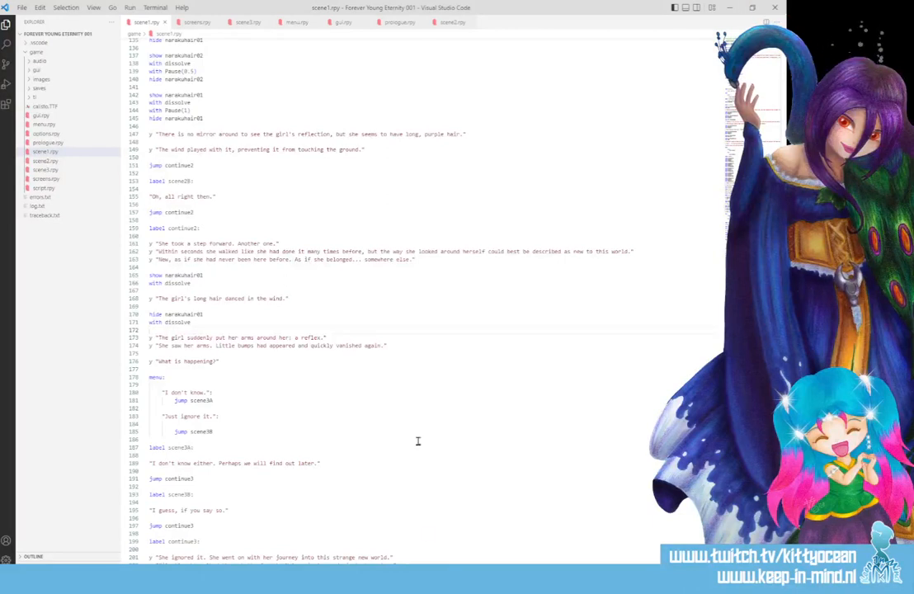
Launch Forever Young Eternity 001 from the Ren'Py Launcher, start the game and skip through the Prologue to its first choice.
left_click(569, 577)
left_click(536, 478)
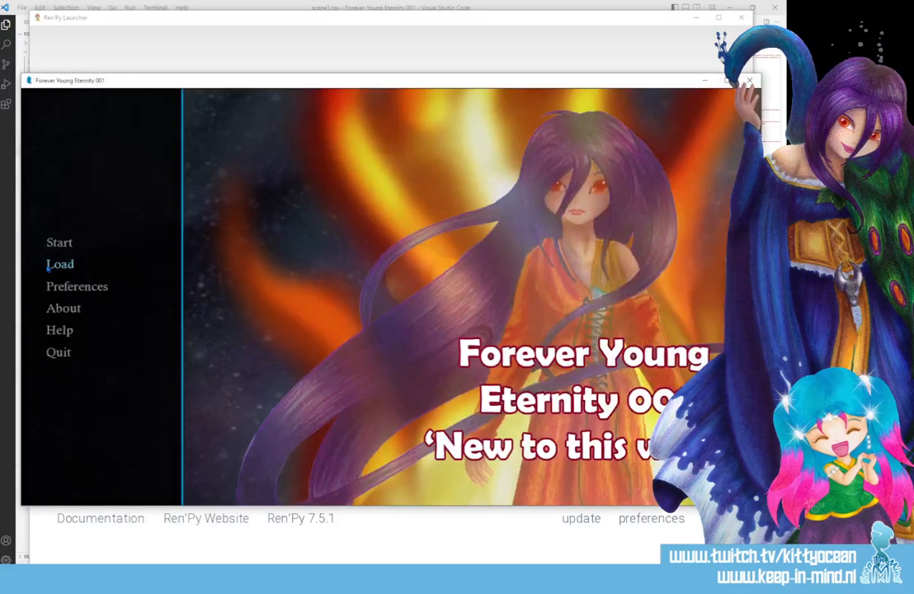
left_click(54, 242)
left_click(324, 463)
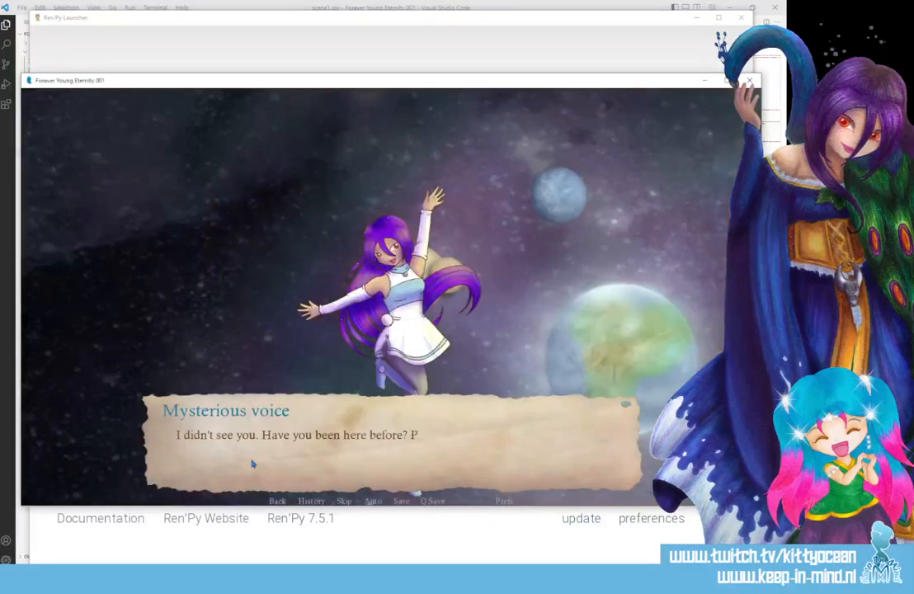
left_click(294, 440)
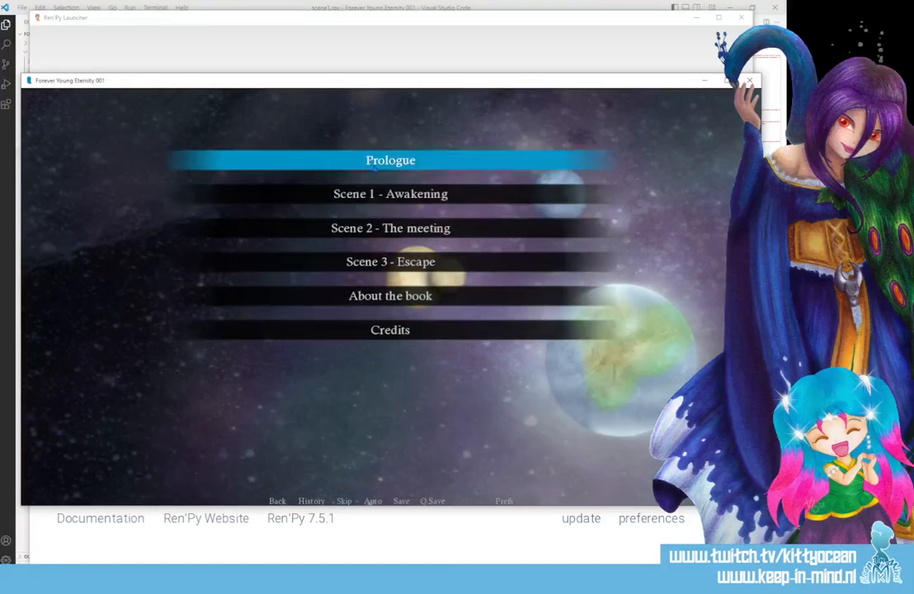
left_click(373, 162)
left_click(343, 501)
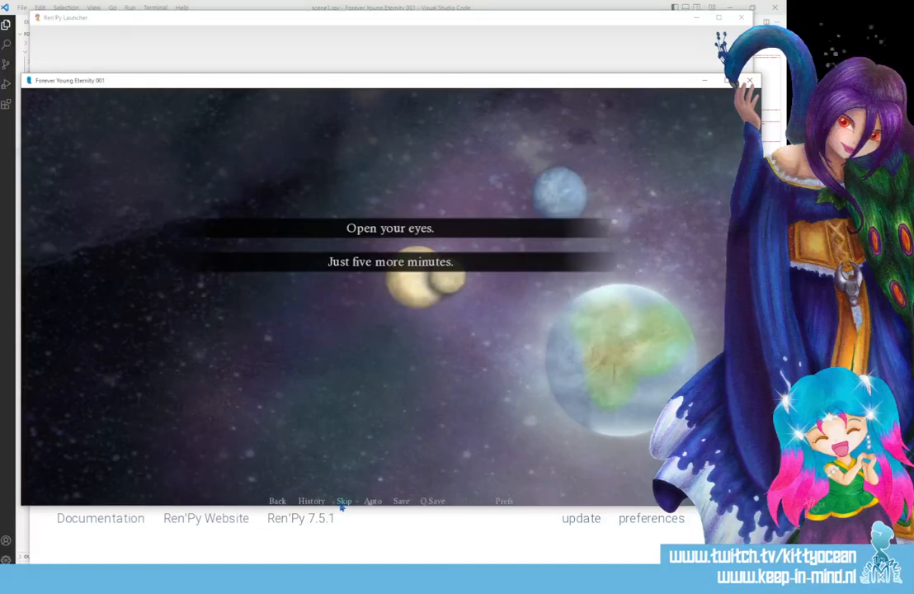
Choose "Open your eyes." and play through the forest sky and hands scenes up to the choice about seeing how the girl looks.
left_click(389, 228)
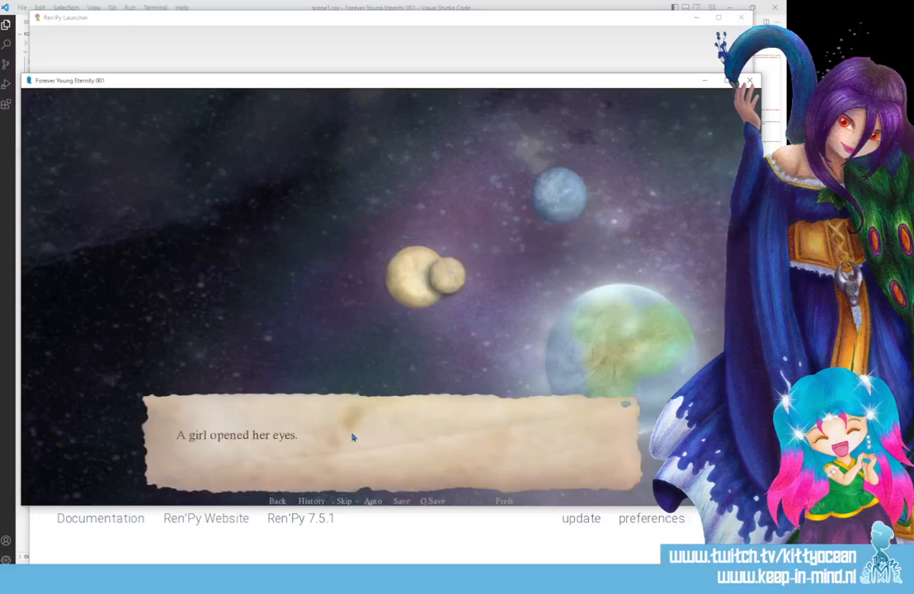
left_click(355, 436)
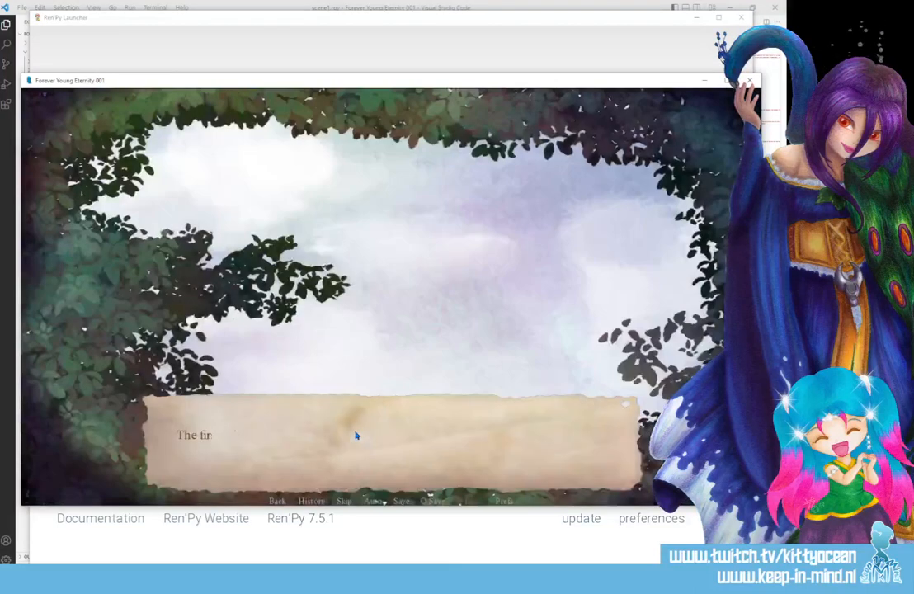
left_click(151, 414)
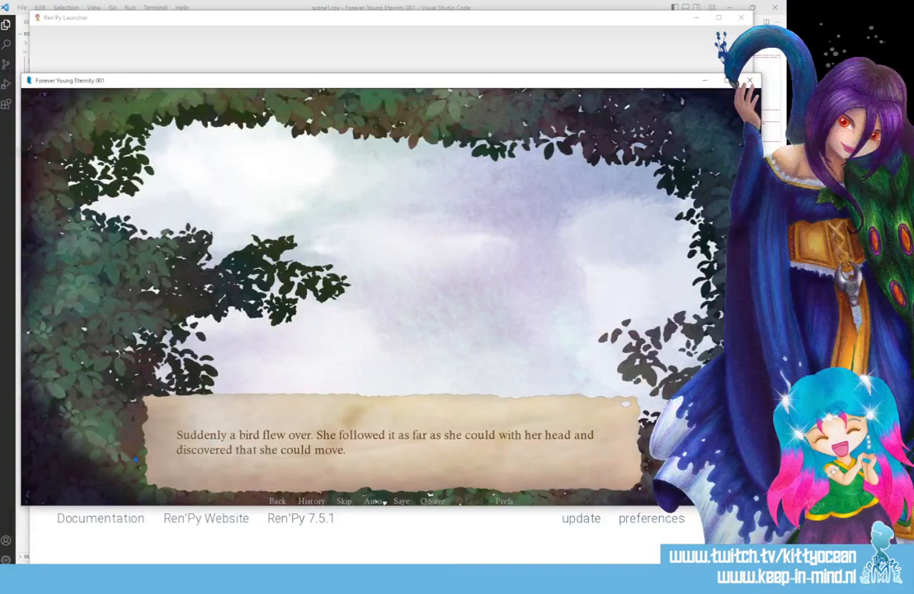
left_click(189, 446)
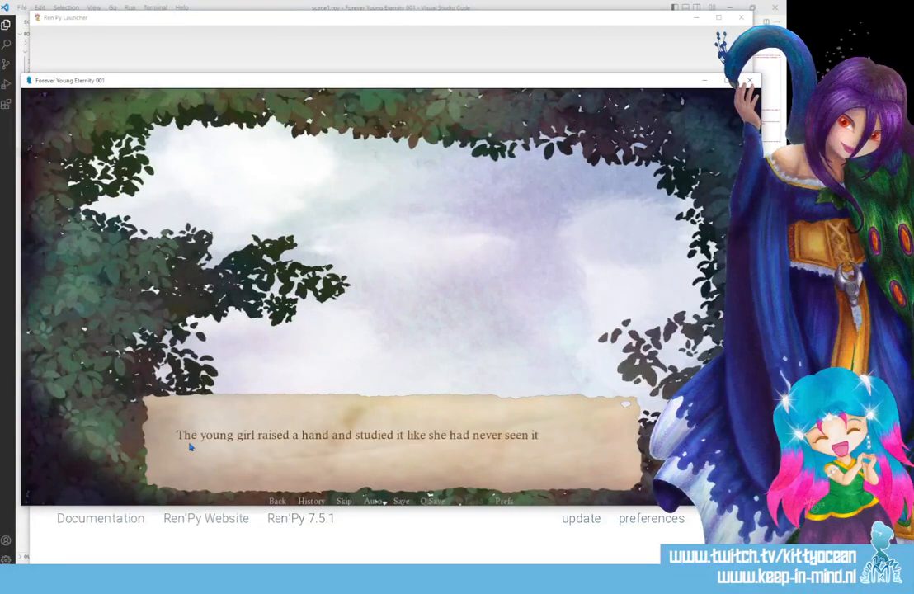
left_click(189, 446)
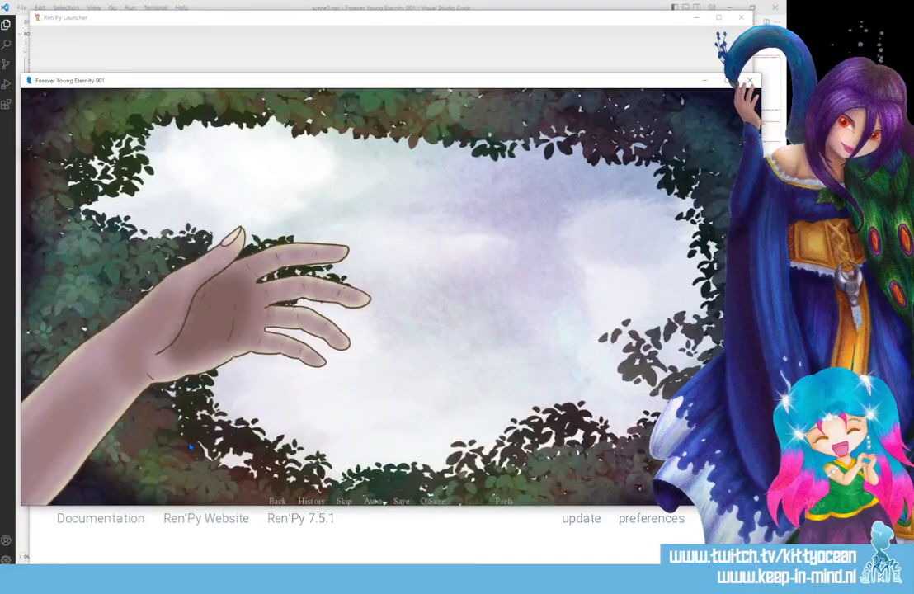
left_click(190, 446)
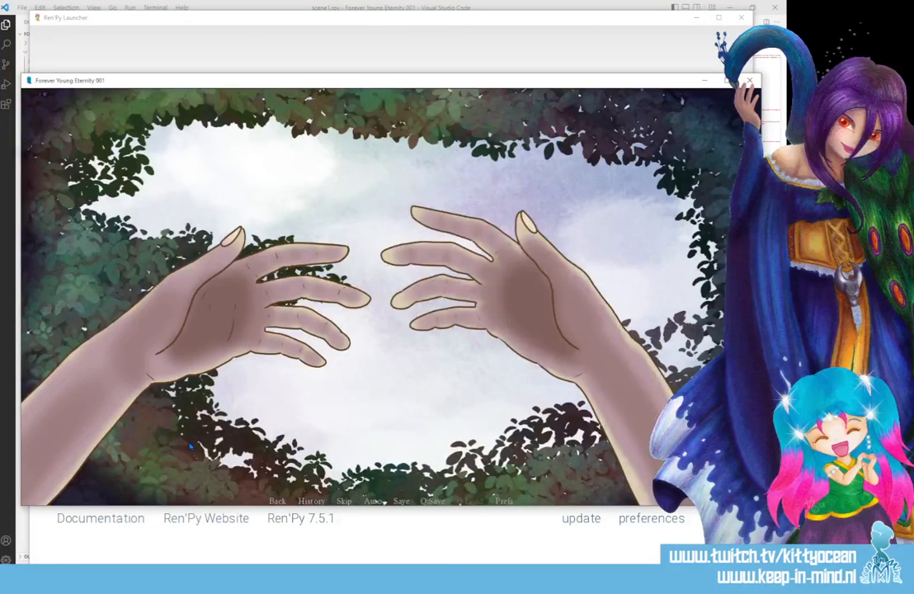
left_click(189, 447)
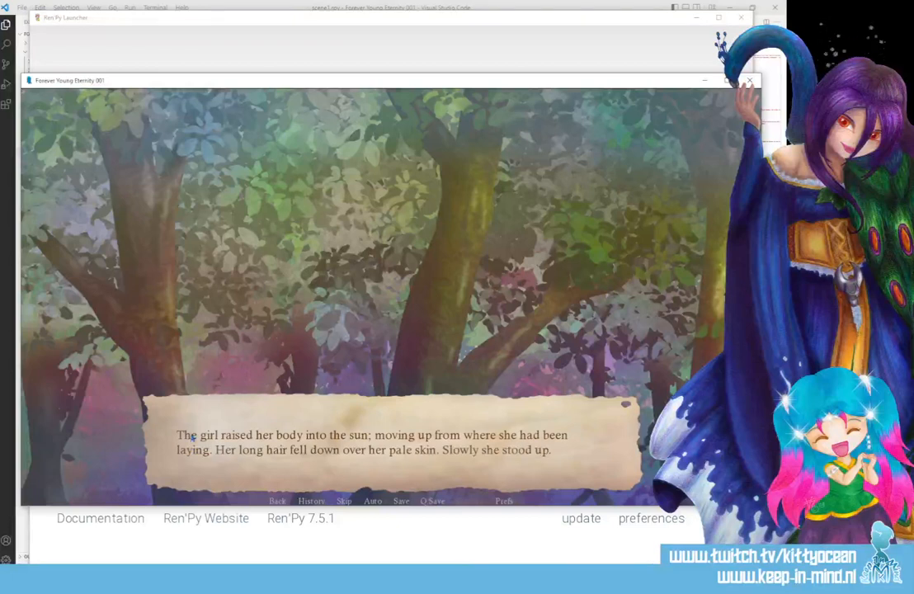
left_click(193, 423)
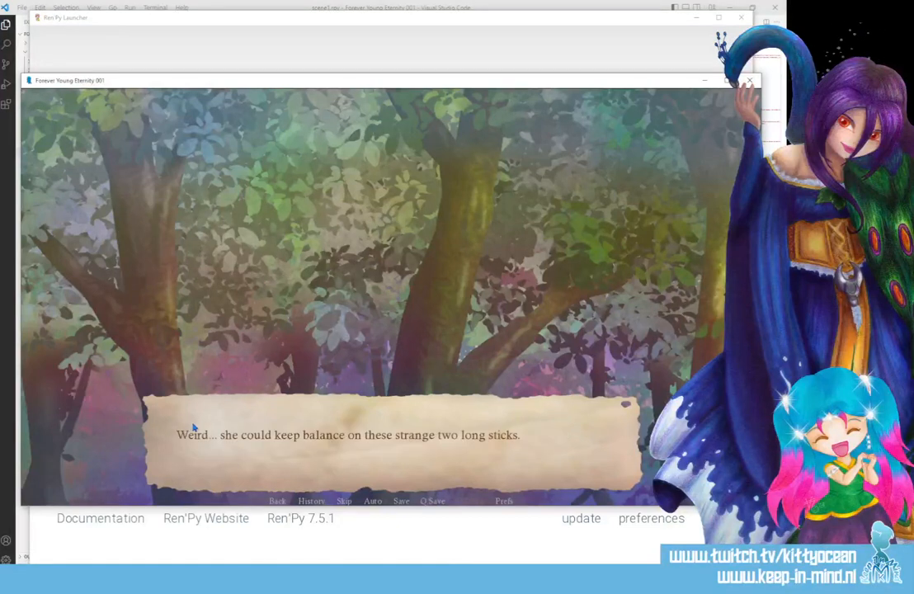
left_click(194, 426)
left_click(194, 427)
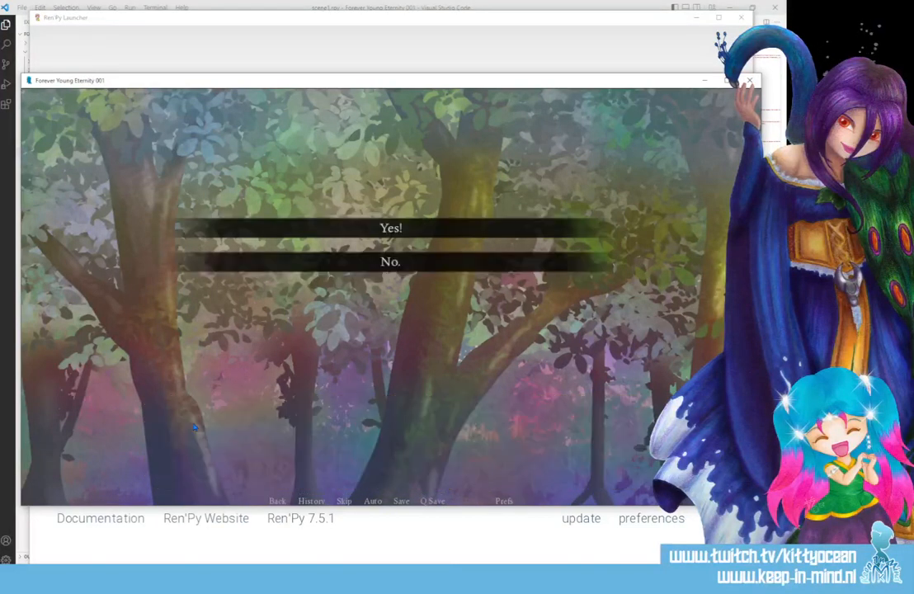
Answer "Yes!" and advance the forest morning scene through to the line about little bumps on the girl's arms.
left_click(293, 229)
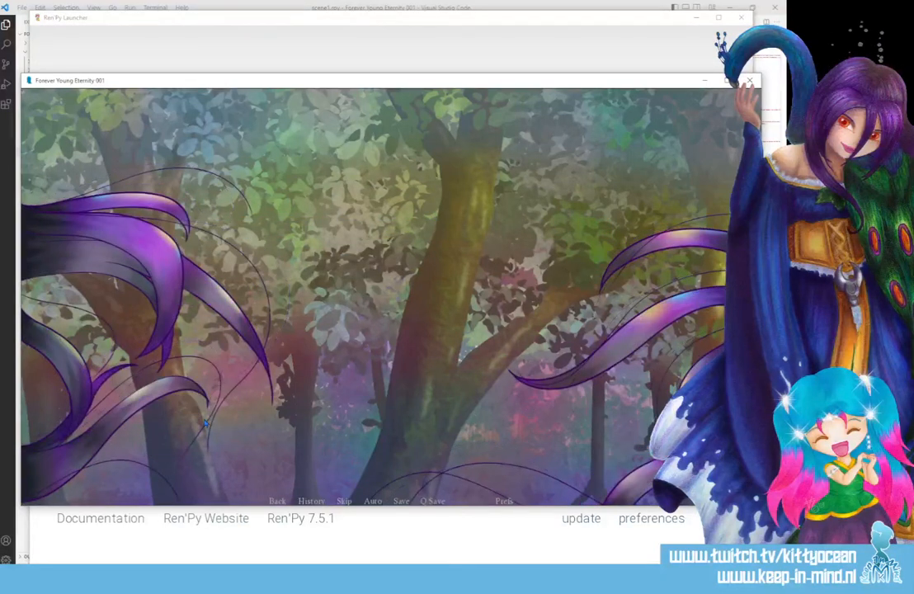
left_click(207, 423)
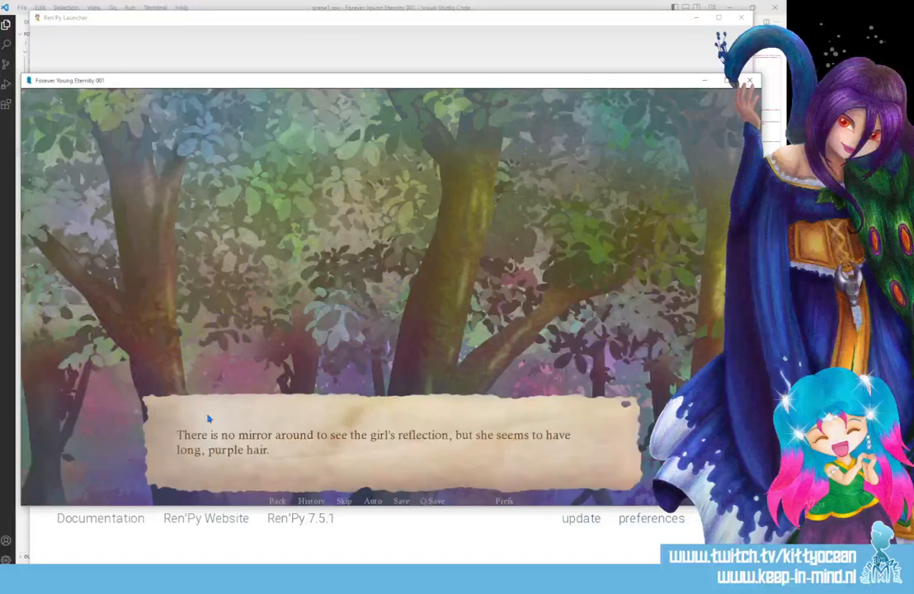
left_click(209, 418)
left_click(208, 419)
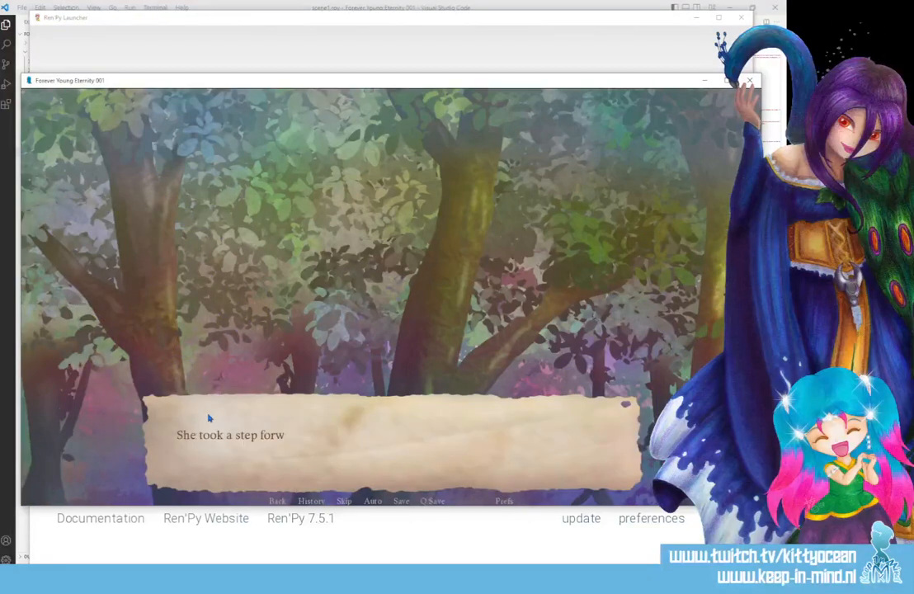
left_click(209, 418)
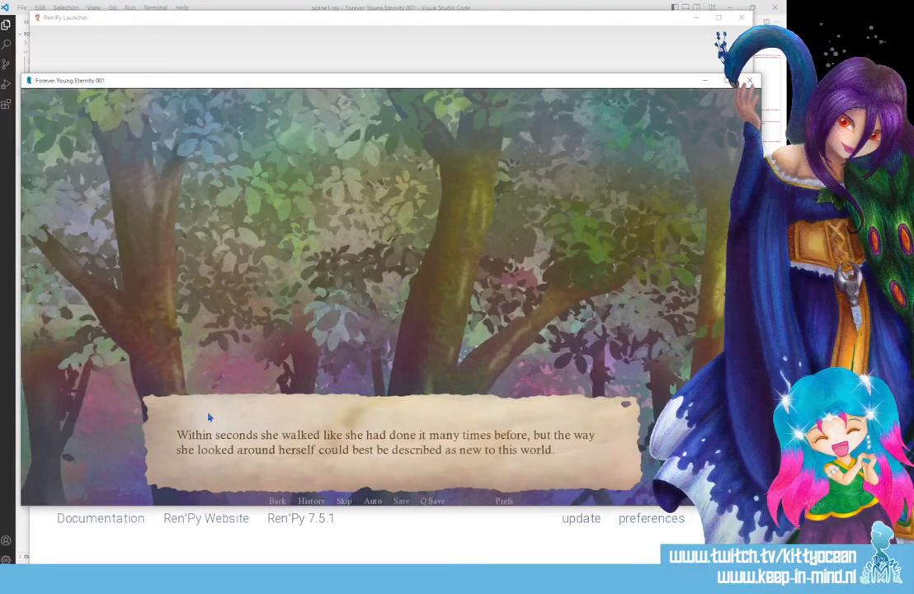
left_click(209, 419)
left_click(208, 419)
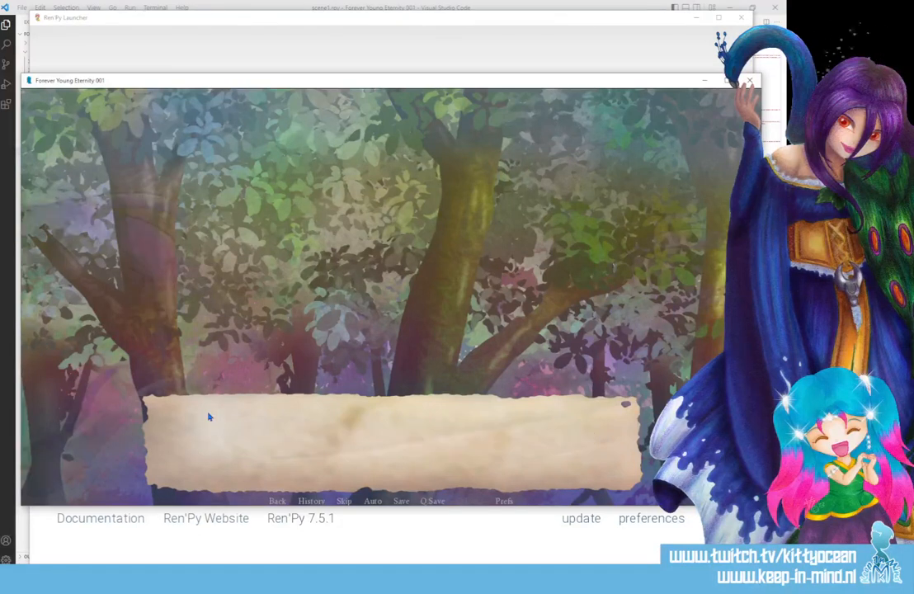
left_click(209, 418)
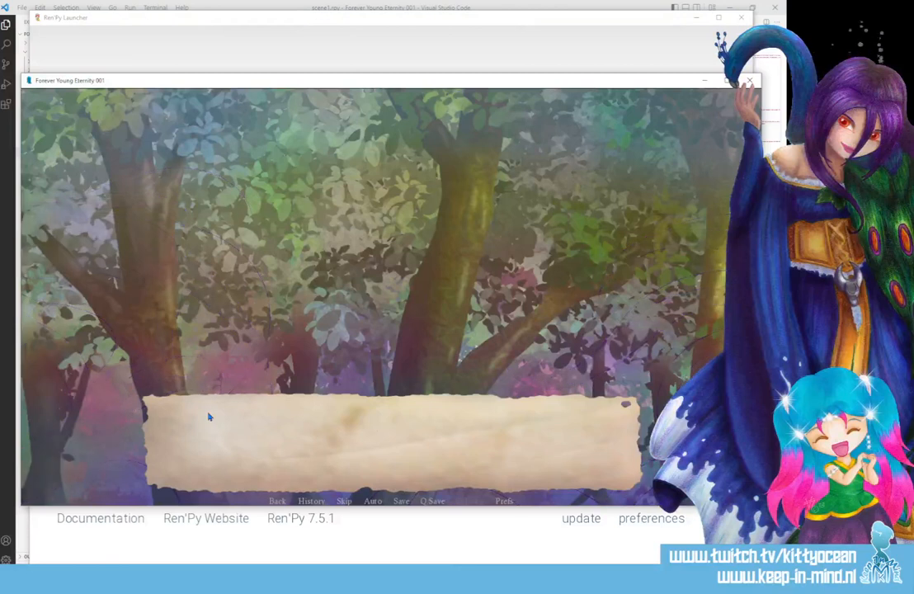
left_click(209, 419)
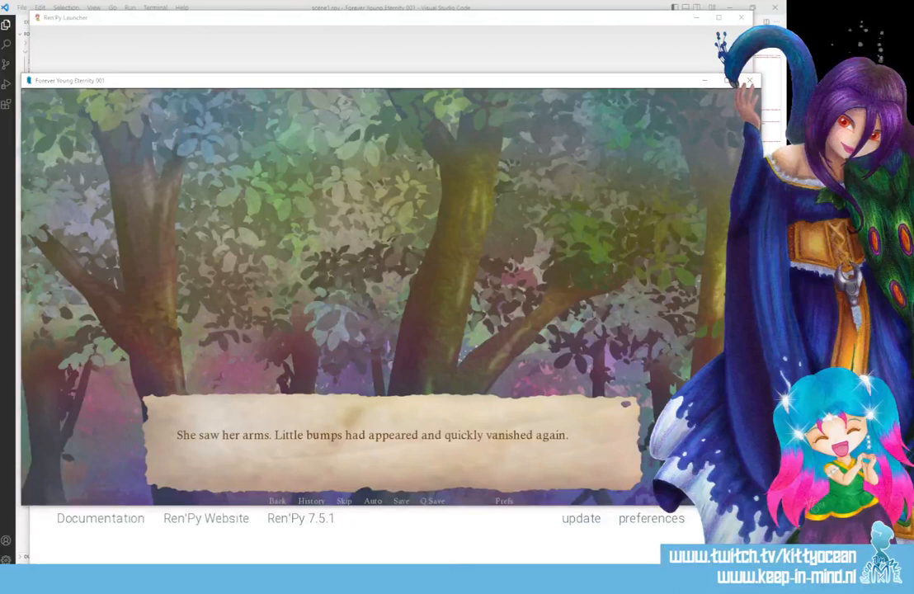
Close the VSCode archive window, switch to Clip Studio Paint and create a 1920 x 1080 px illustration from the VN size preset.
left_click(107, 578)
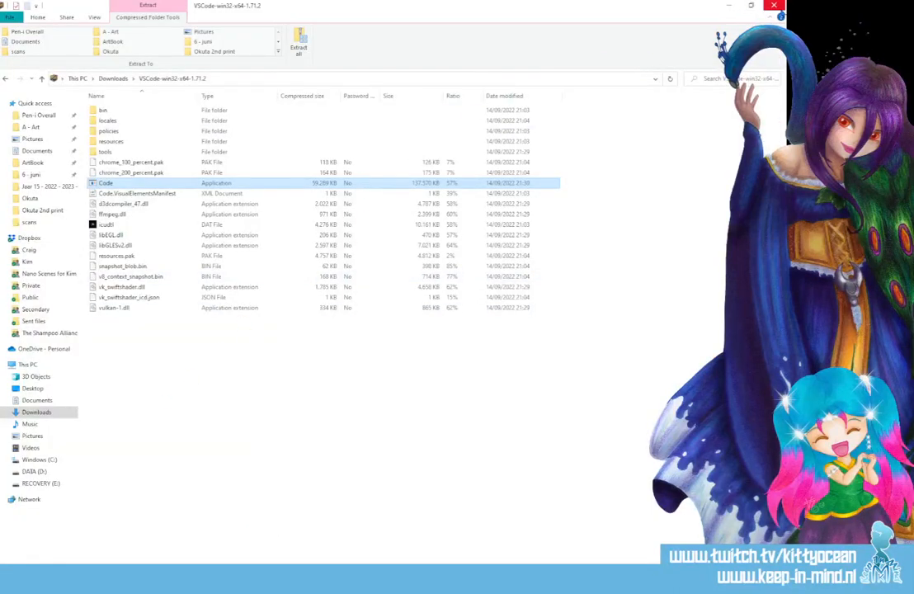
left_click(773, 6)
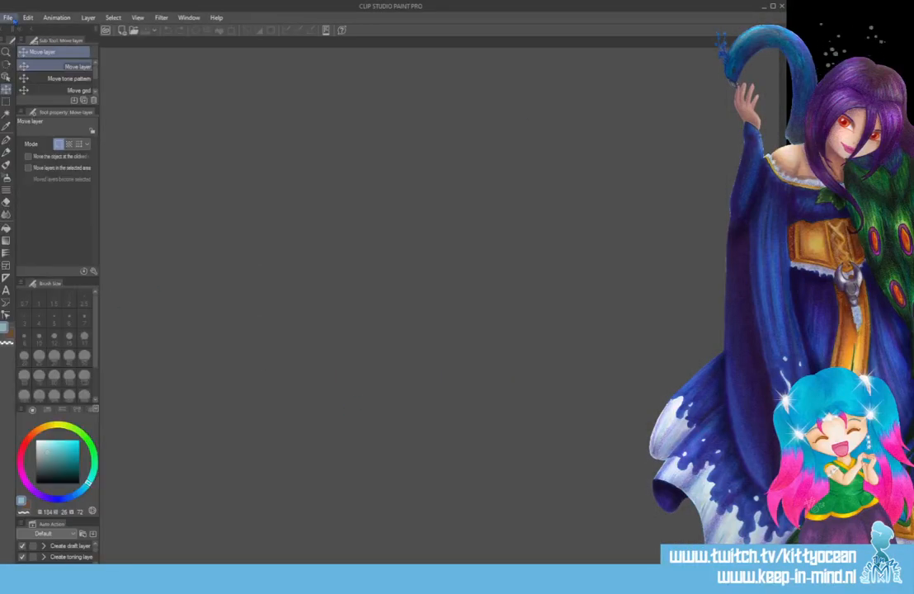
left_click(7, 17)
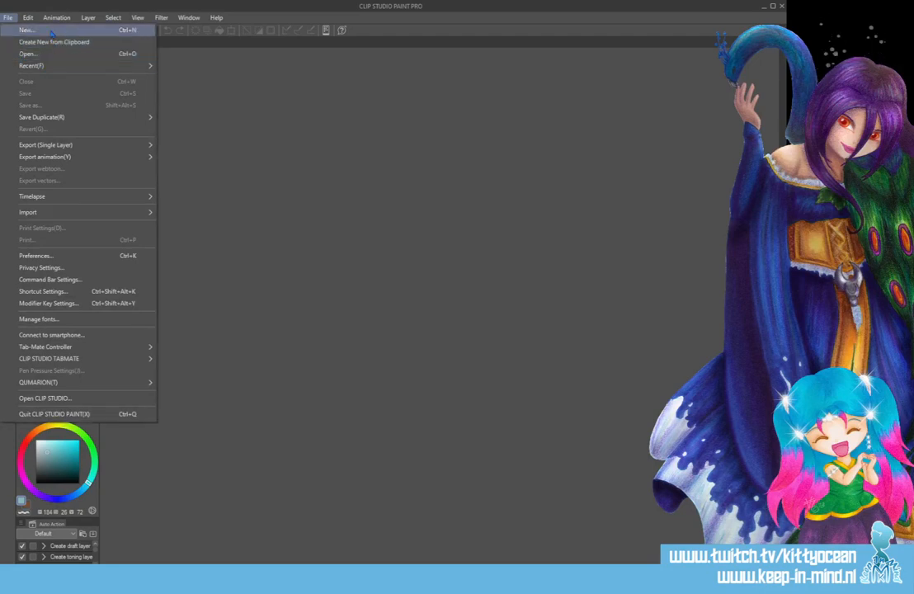
left_click(29, 30)
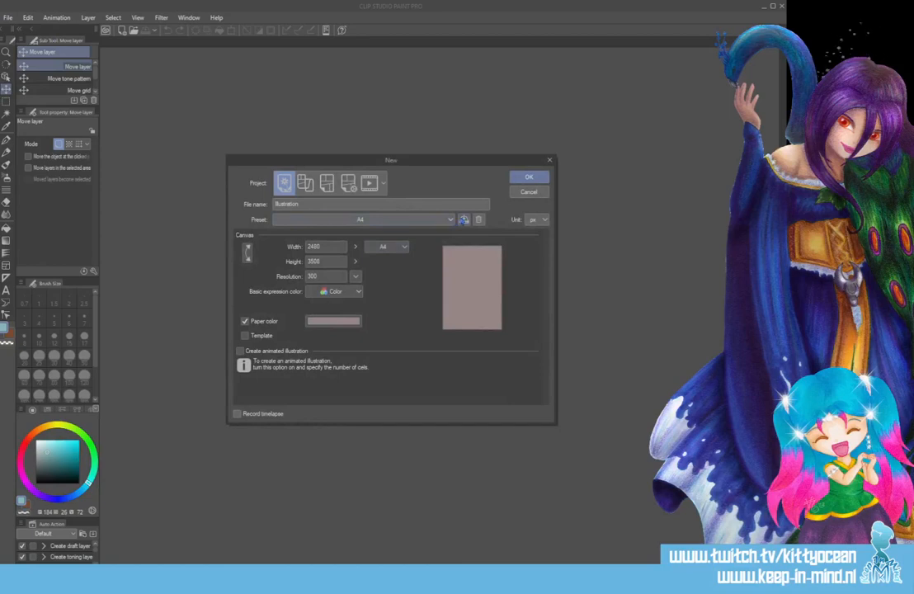
left_click(439, 219)
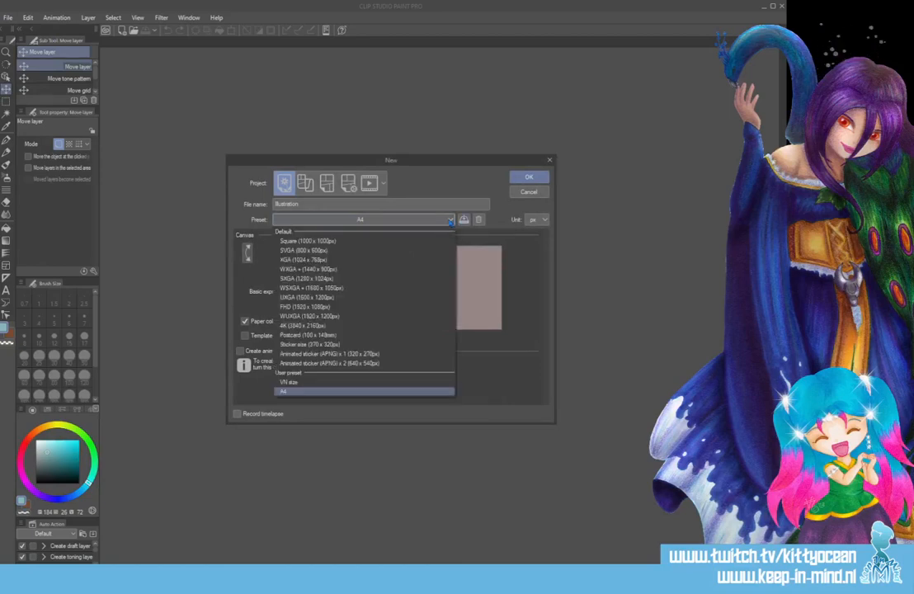
left_click(306, 391)
left_click(529, 176)
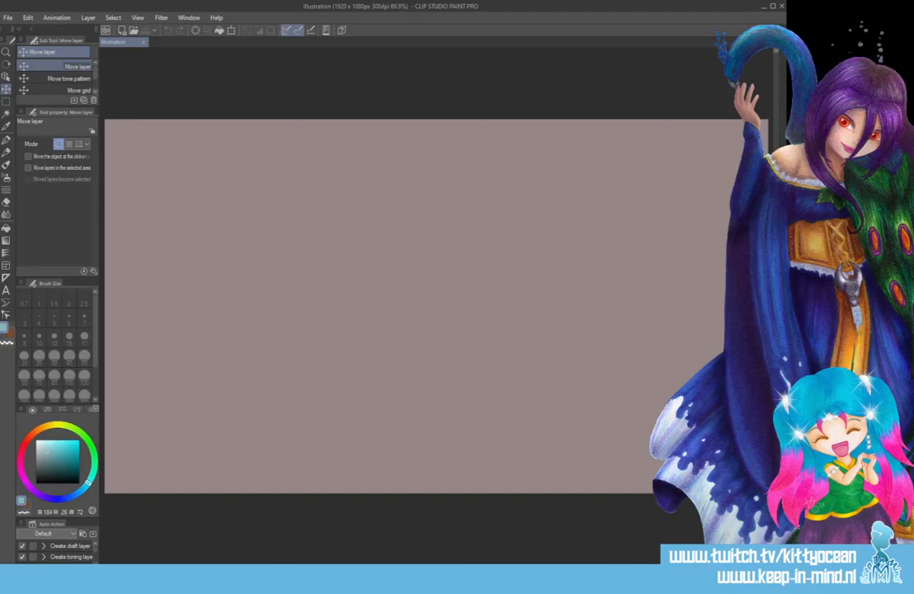
Close the extracted VSCode folder and open the images directory of Forever Young Eternity 001 from the Ren'Py Launcher.
key("alt+Tab")
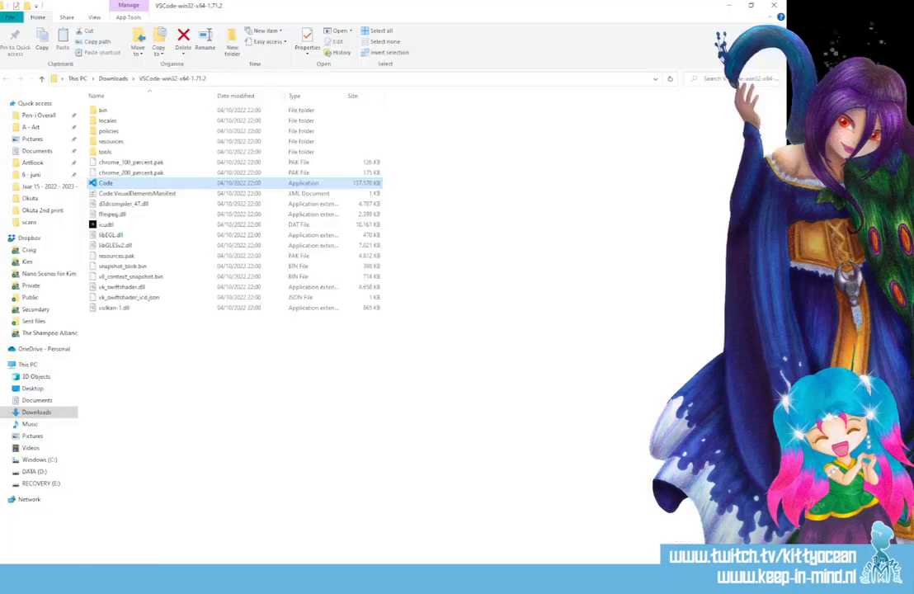
left_click(774, 6)
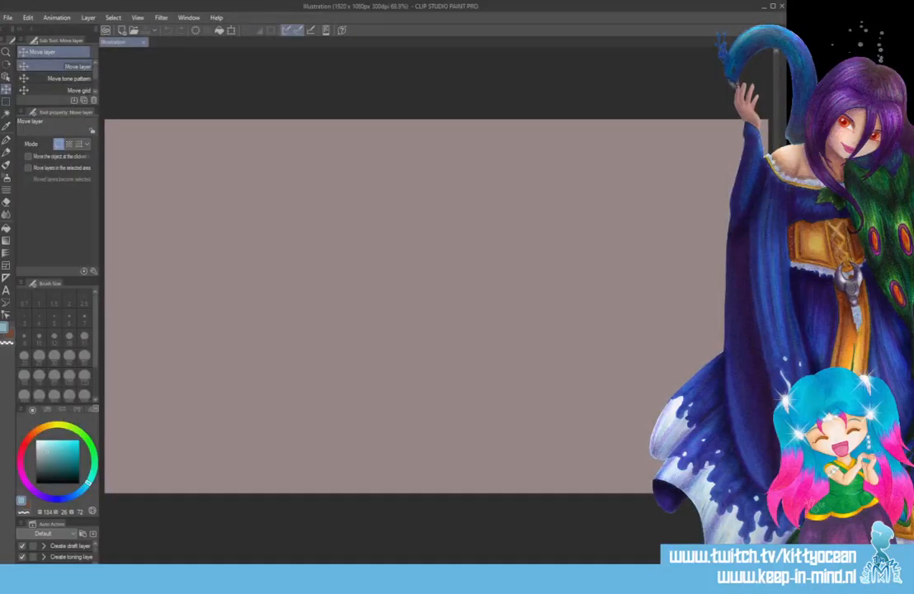
mouse_move(553, 582)
left_click(553, 532)
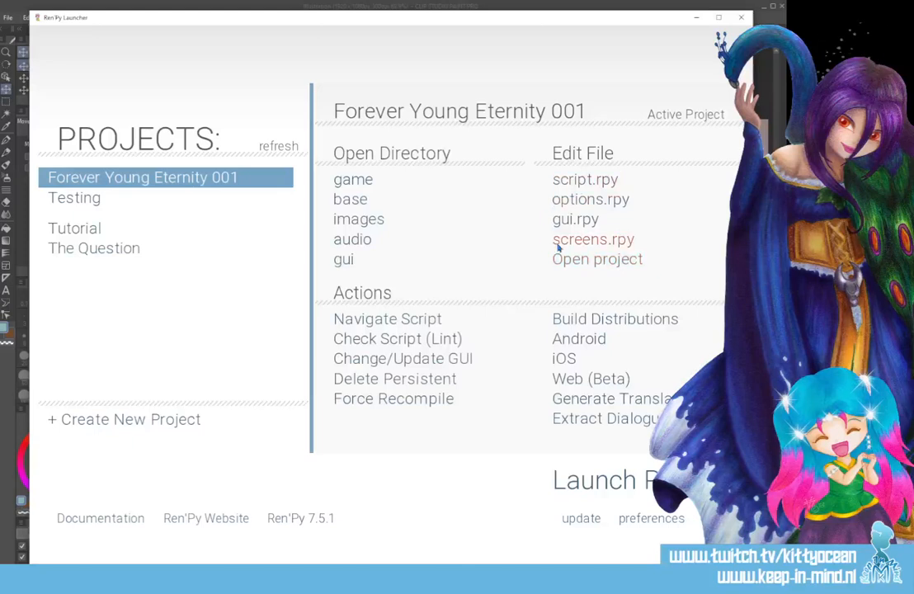
left_click(349, 220)
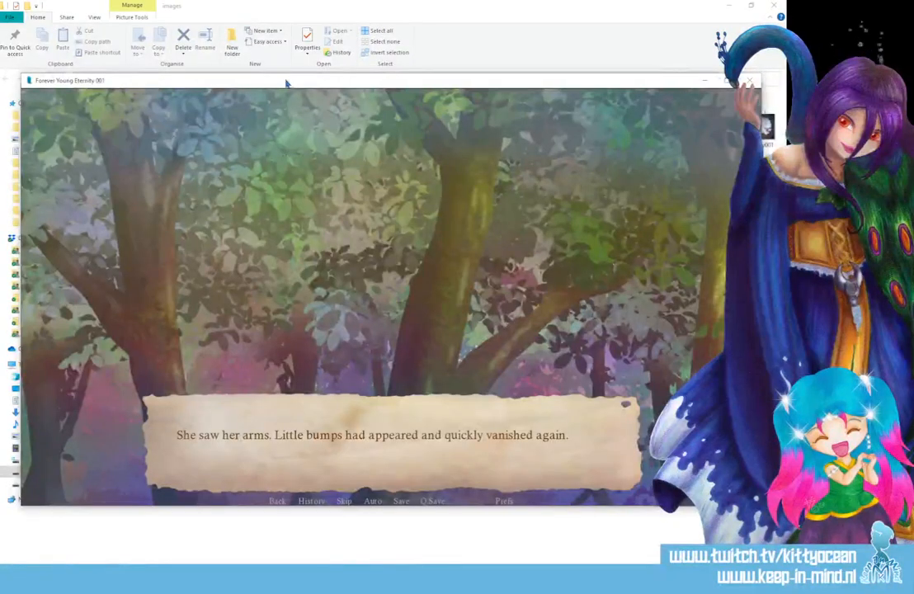
Move the game window aside and review the scene backgrounds, hair animation and choices in scene1.rpy in Visual Studio Code.
left_click_drag(286, 83, 302, 102)
key("alt+Tab")
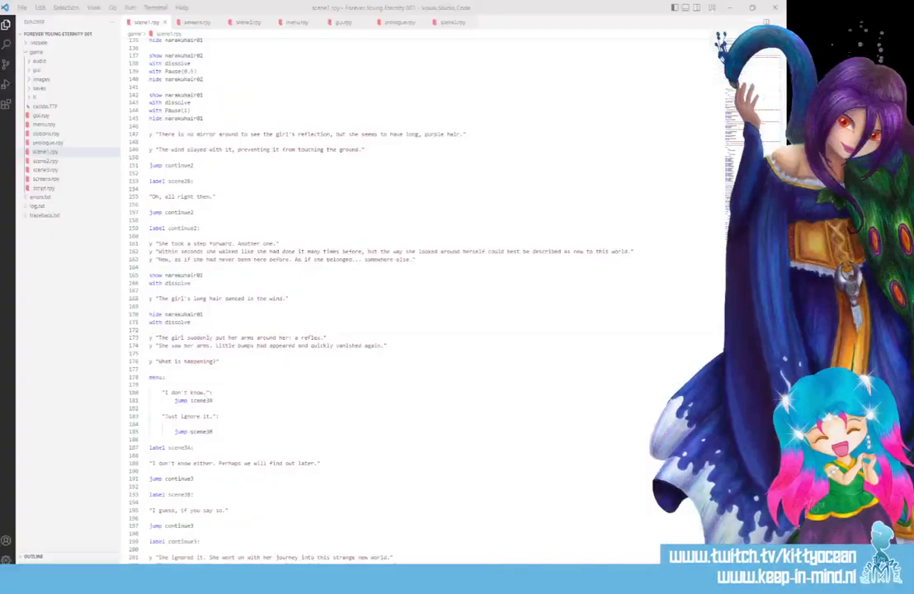
scroll(247, 290, "up", 15)
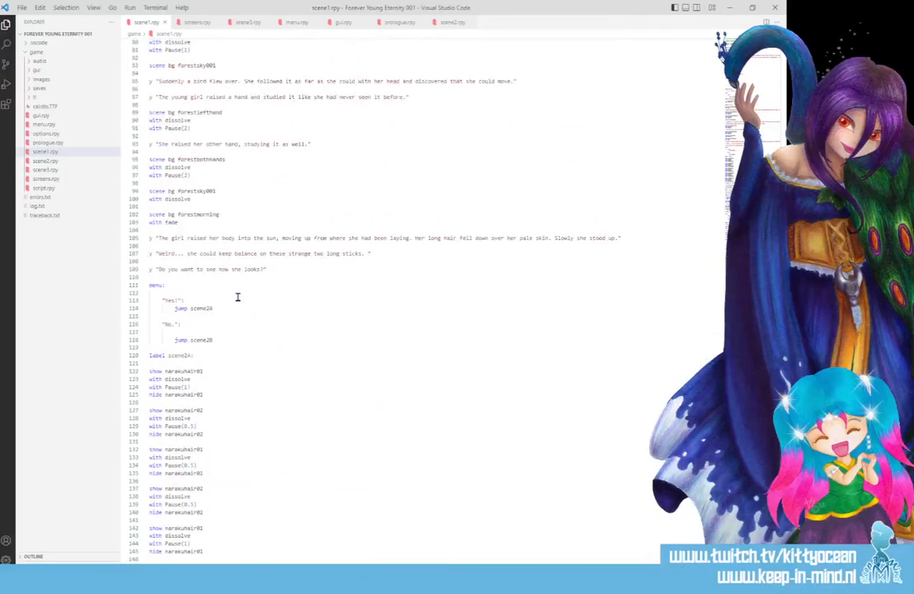
scroll(223, 283, "down", 4)
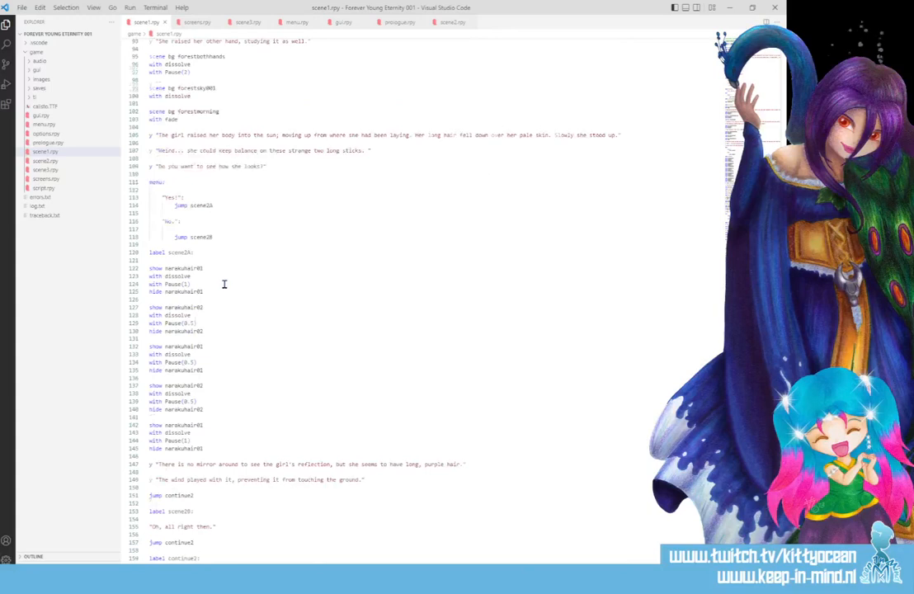
scroll(224, 283, "down", 3)
Open bg forestmorning from the images folder in Clip Studio Paint and copy the whole picture into the new illustration.
left_click(178, 575)
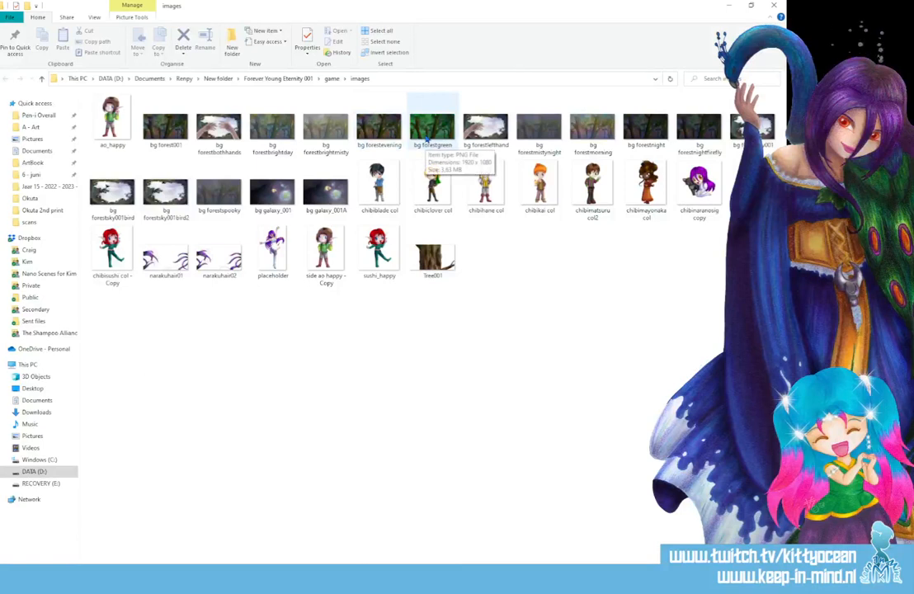
mouse_move(587, 136)
left_mouse_down()
mouse_move(604, 249)
mouse_move(555, 501)
mouse_move(462, 588)
mouse_move(363, 405)
left_mouse_up()
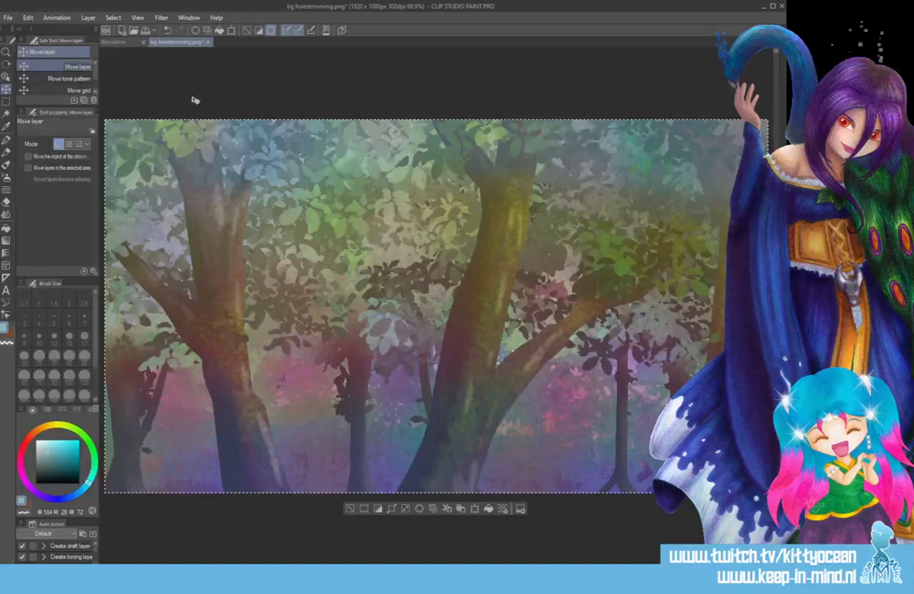
left_click(113, 41)
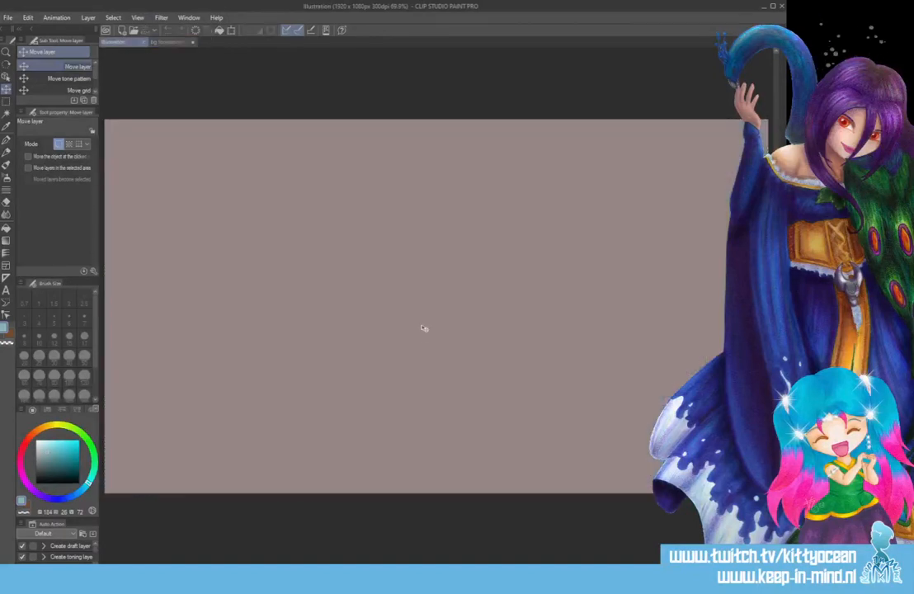
key("ctrl+v")
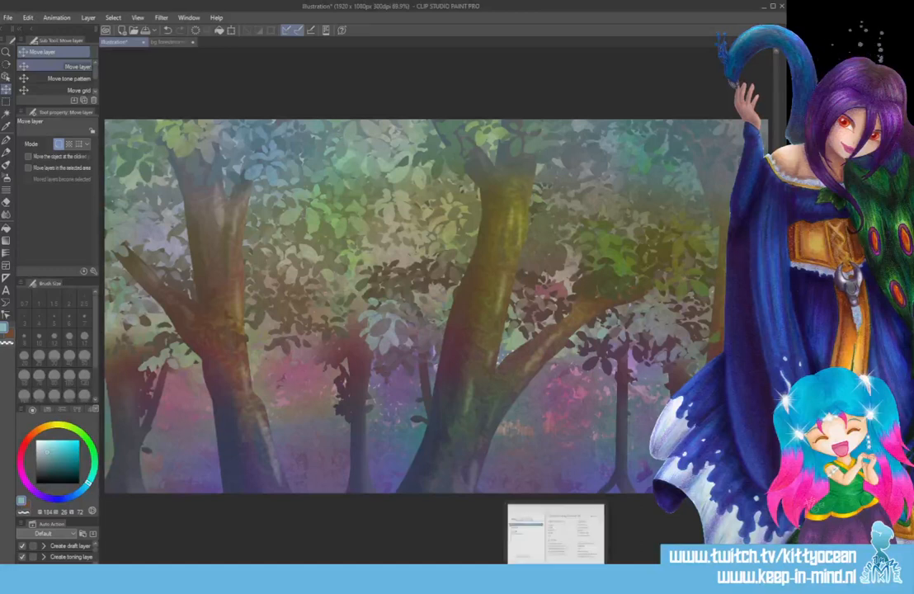
Open bg forestbothhands from the images folder, close bg forestmorning without saving, and return to the new illustration.
left_click(112, 576)
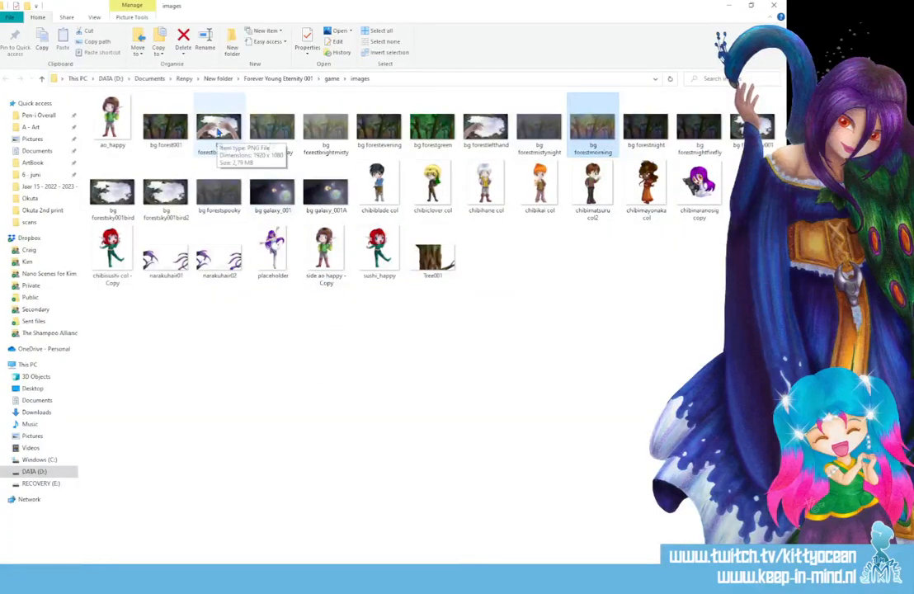
mouse_move(219, 132)
left_mouse_down()
mouse_move(350, 228)
mouse_move(578, 541)
mouse_move(542, 534)
mouse_move(458, 557)
mouse_move(268, 130)
left_mouse_up()
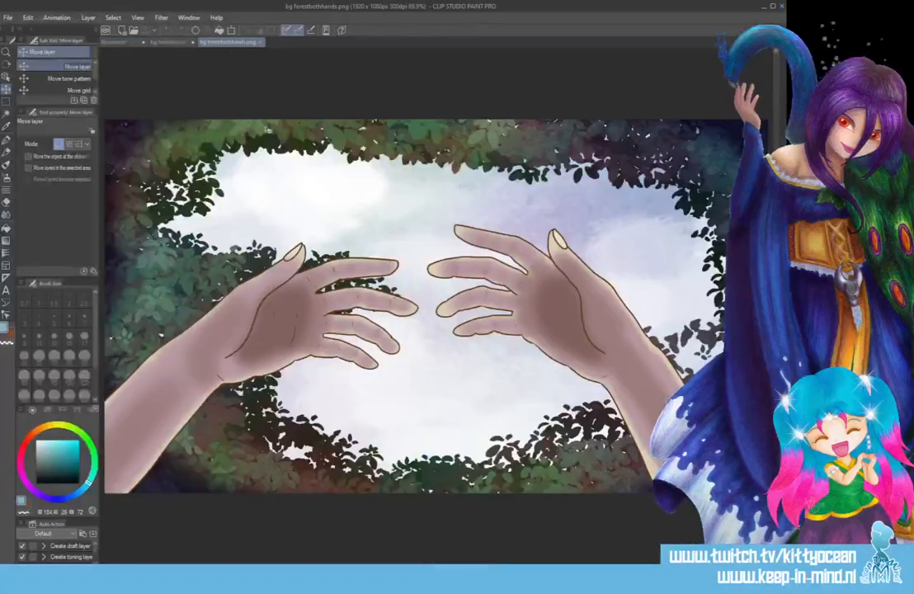
left_click(157, 42)
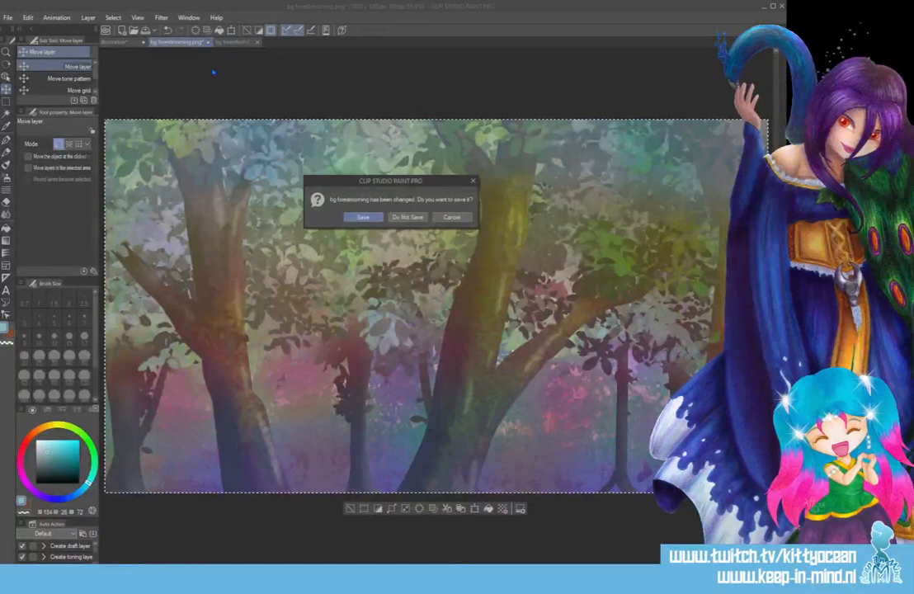
left_click(408, 217)
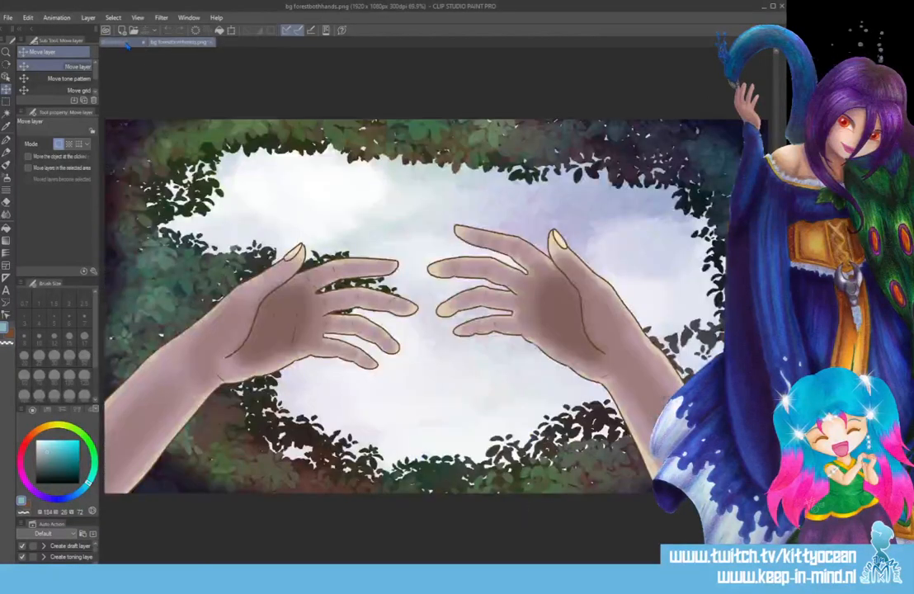
left_click(123, 42)
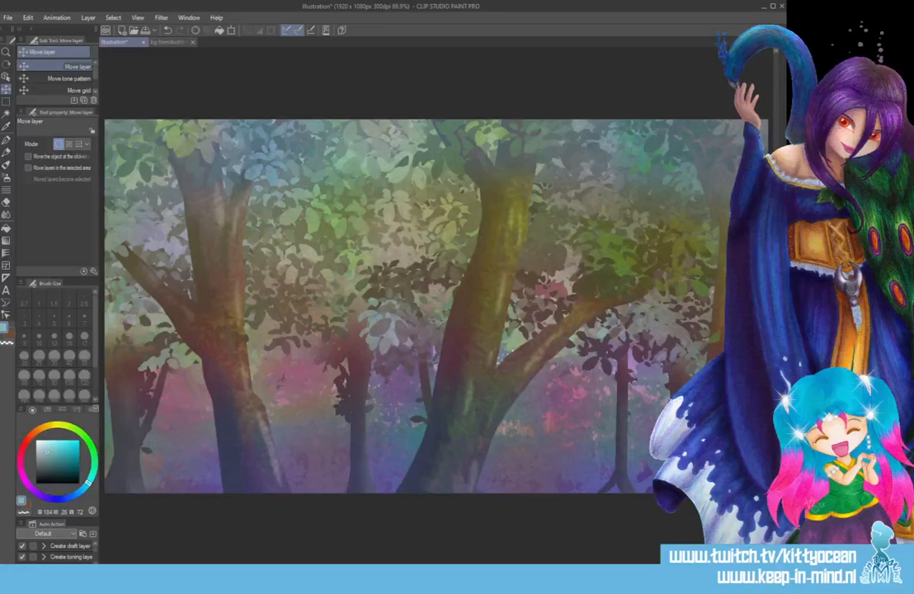
Sketch the forearm, palm and thumb of a reaching hand in pale yellow with the G-pen at size 20.
left_click(57, 425)
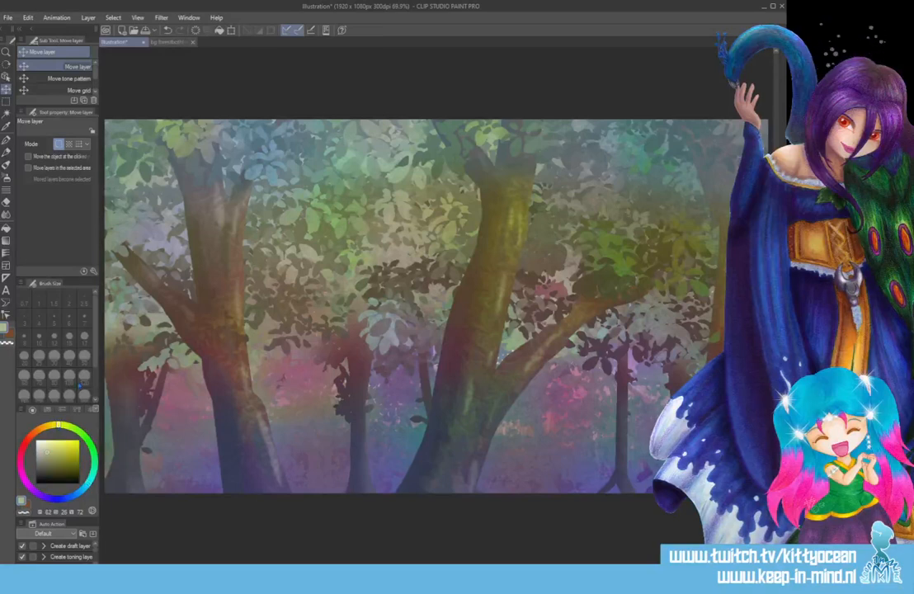
left_click(6, 139)
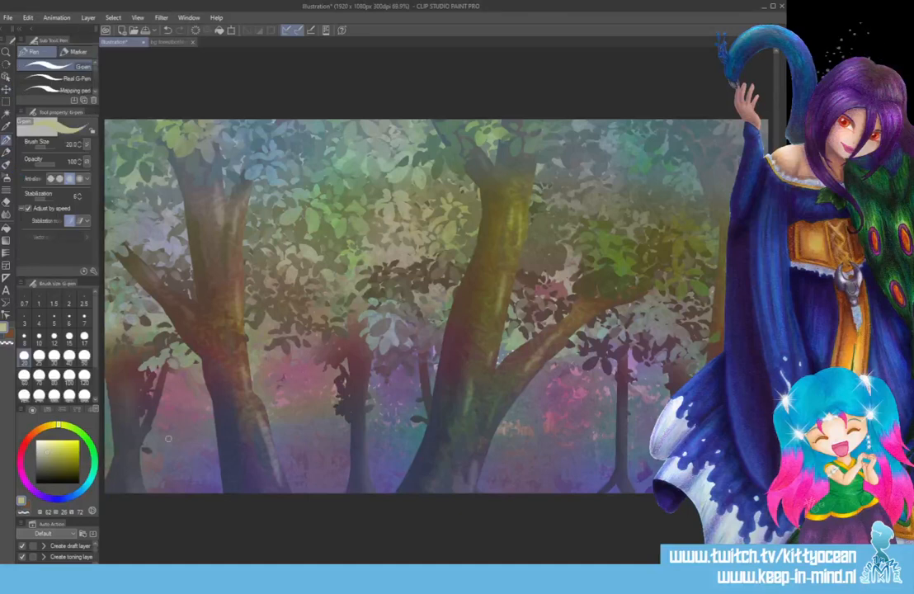
left_click_drag(130, 492, 377, 373)
mouse_move(159, 466)
left_mouse_down()
mouse_move(363, 378)
mouse_move(387, 451)
mouse_move(320, 494)
left_mouse_up()
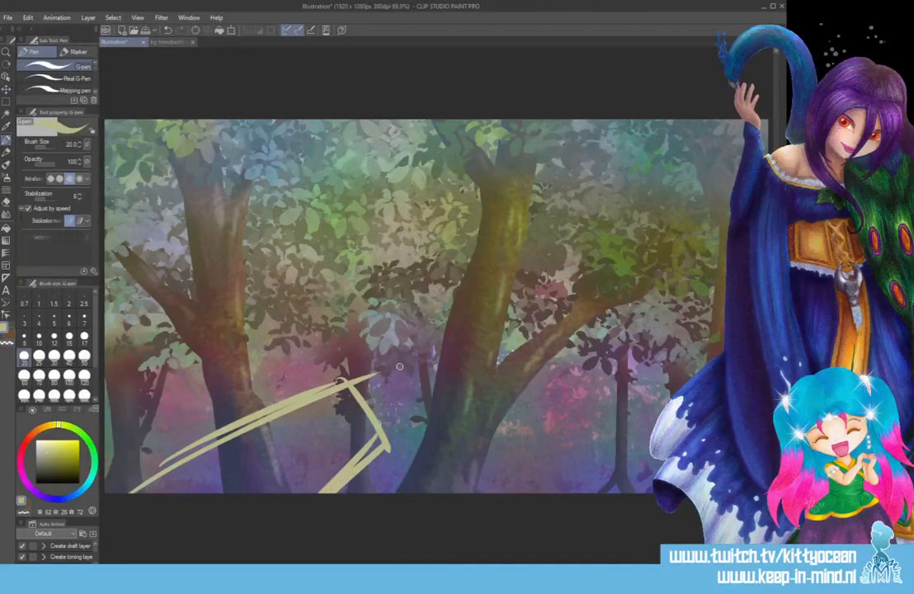
mouse_move(353, 366)
left_mouse_down()
mouse_move(420, 302)
mouse_move(485, 349)
left_mouse_up()
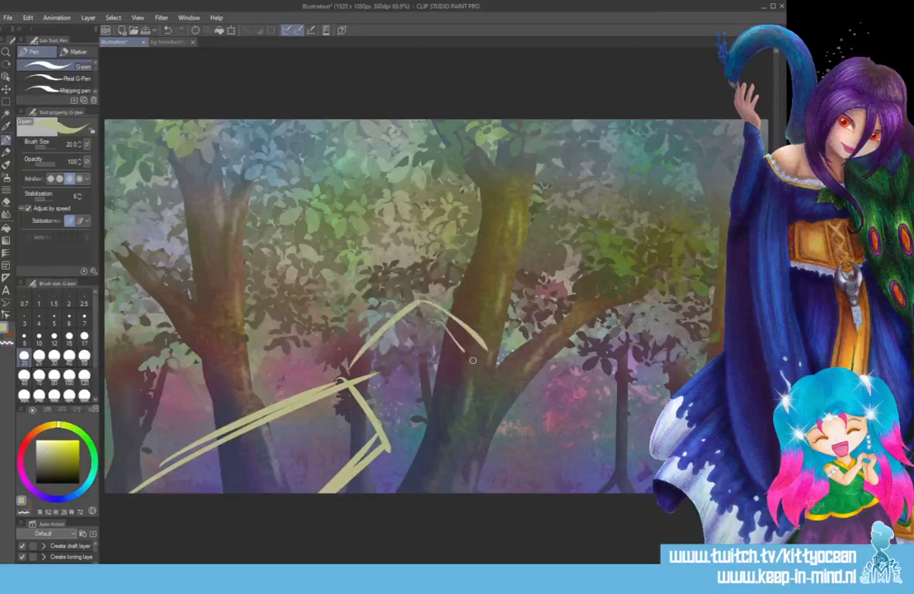
left_click_drag(440, 328, 485, 379)
left_click_drag(398, 424, 497, 398)
mouse_move(396, 436)
left_mouse_down()
mouse_move(459, 451)
mouse_move(526, 429)
left_mouse_up()
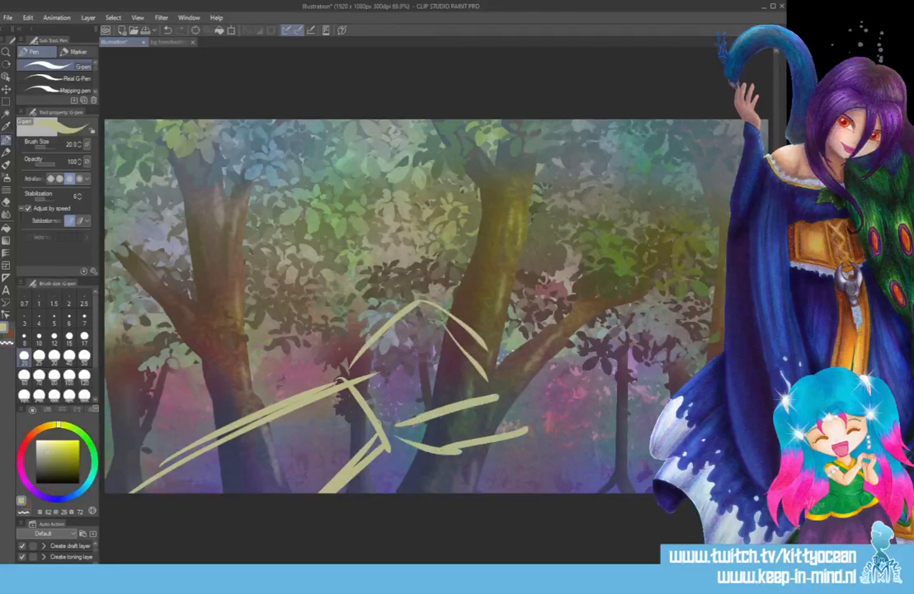
mouse_move(449, 410)
left_mouse_down()
mouse_move(486, 432)
mouse_move(522, 424)
left_mouse_up()
Sketch the fingers extending from the palm toward the large tree branch, in the same pale yellow.
left_click_drag(497, 387, 580, 358)
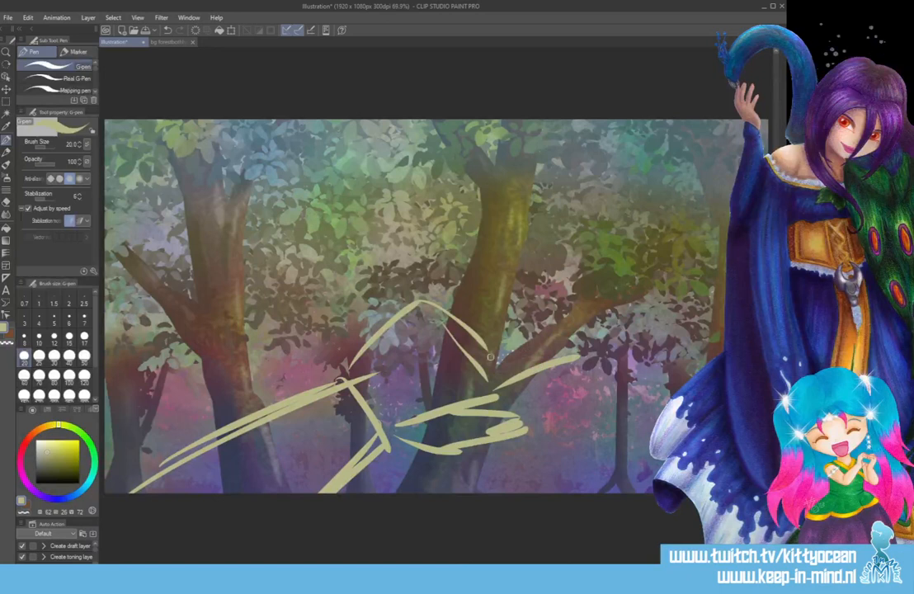
mouse_move(489, 353)
left_mouse_down()
mouse_move(562, 331)
mouse_move(602, 355)
left_mouse_up()
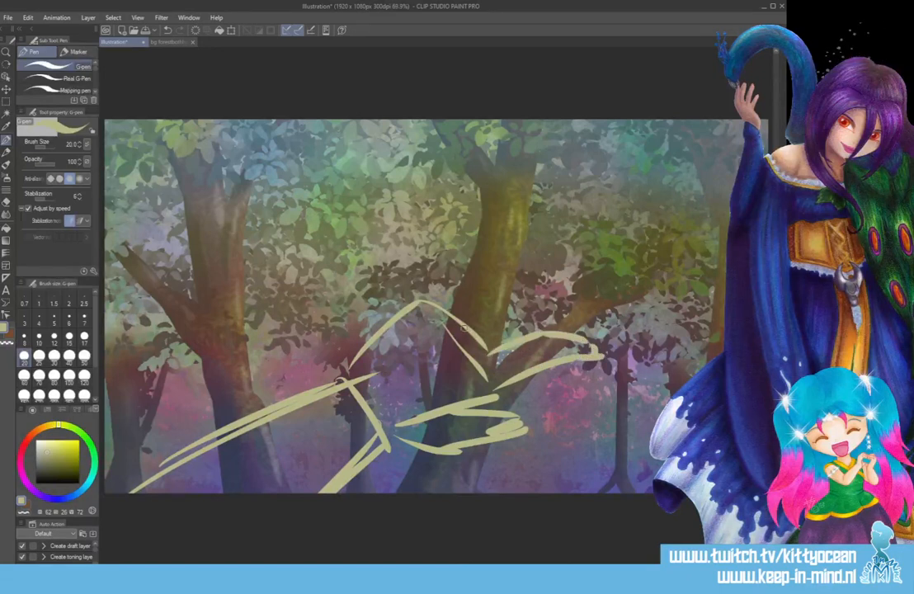
mouse_move(471, 324)
left_mouse_down()
mouse_move(530, 302)
mouse_move(504, 308)
mouse_move(606, 310)
left_mouse_up()
left_click_drag(508, 339, 609, 311)
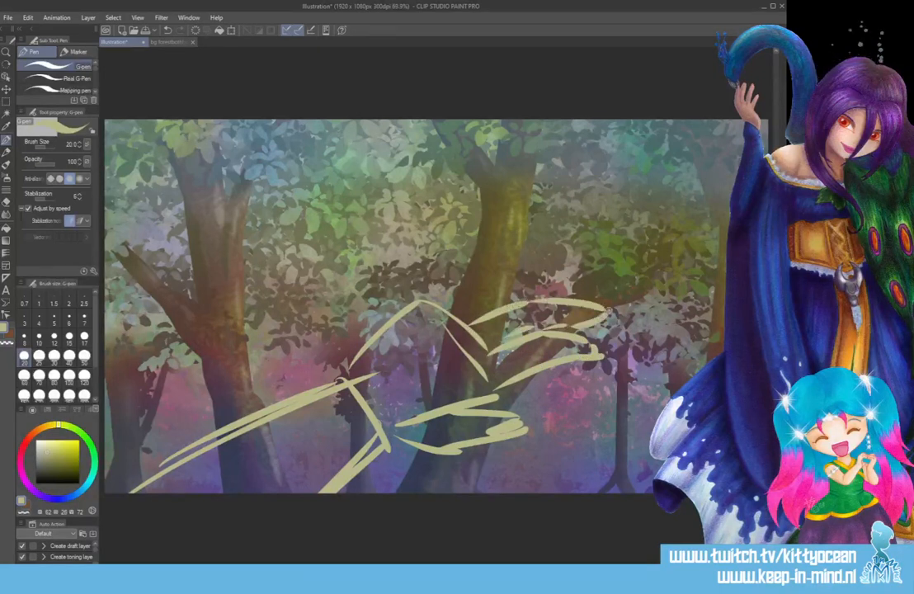
mouse_move(449, 300)
left_mouse_down()
mouse_move(487, 283)
mouse_move(534, 294)
left_mouse_up()
left_click_drag(425, 294, 485, 273)
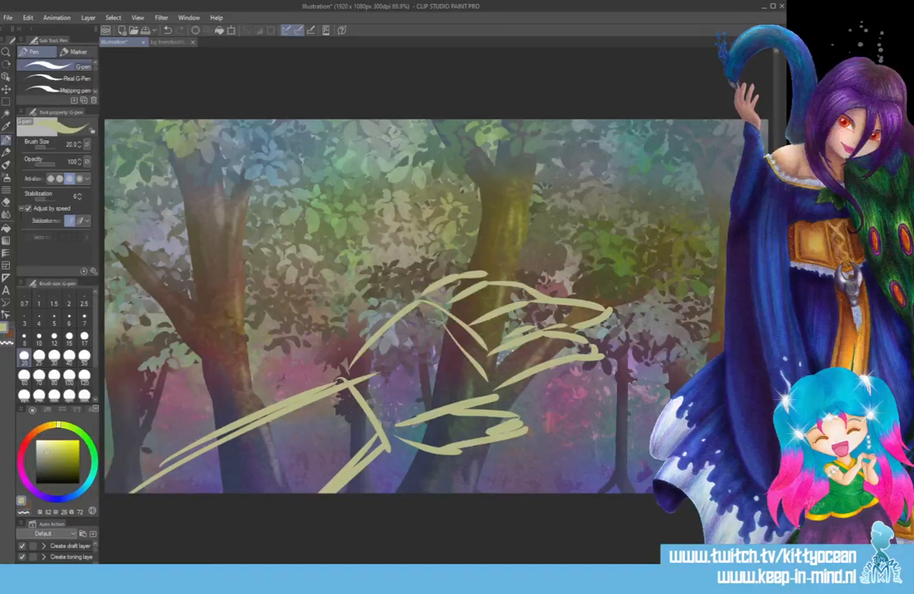
Transform the hand sketch to 97% width and 92% height, and shift it slightly to the left.
left_click(8, 91)
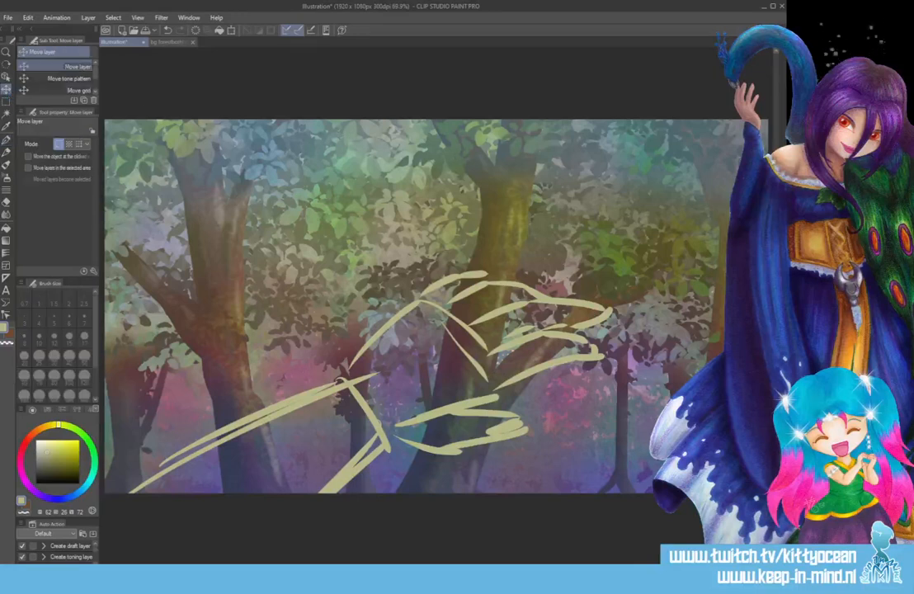
left_click(231, 30)
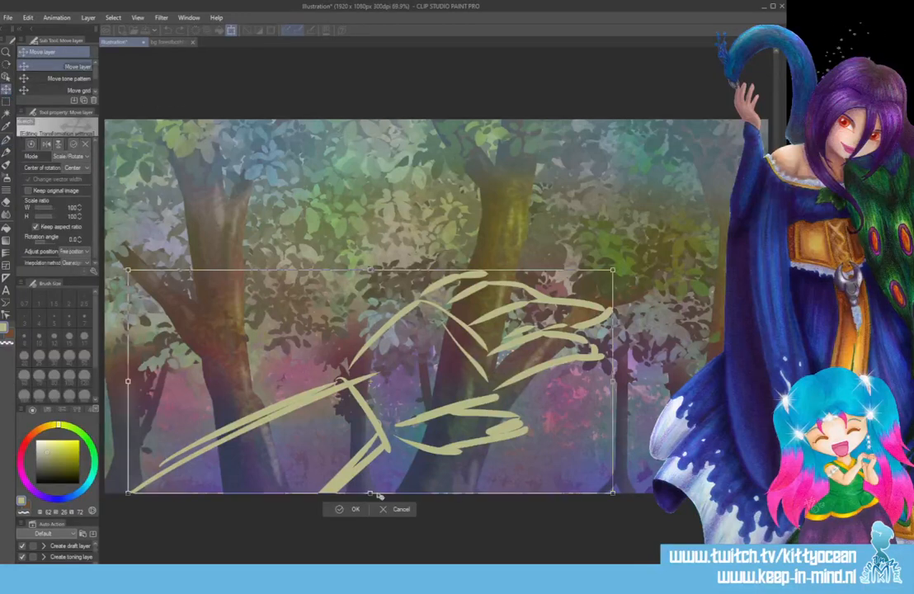
left_click_drag(370, 492, 371, 483)
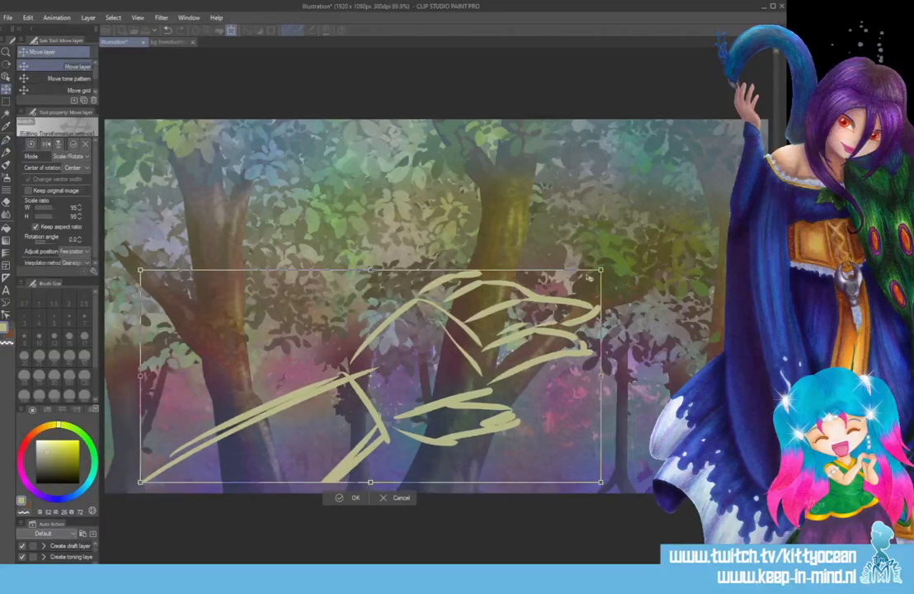
left_click_drag(601, 375, 609, 376)
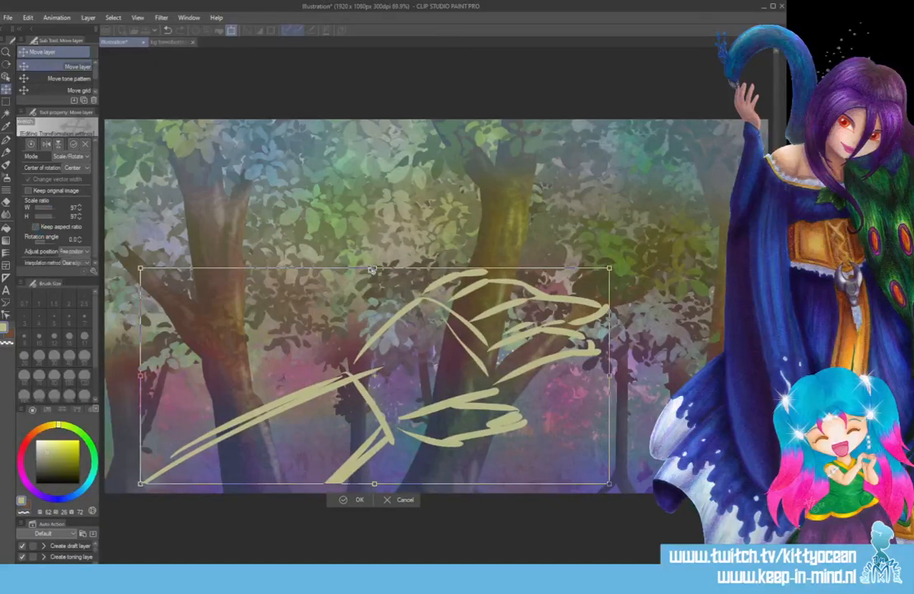
left_click_drag(373, 268, 374, 281)
left_click_drag(470, 334, 464, 332)
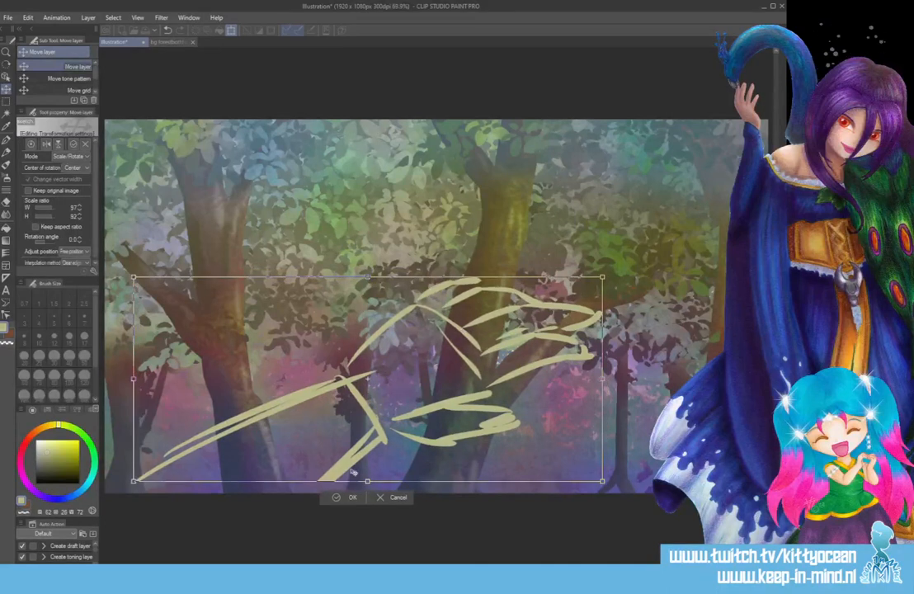
left_click(341, 500)
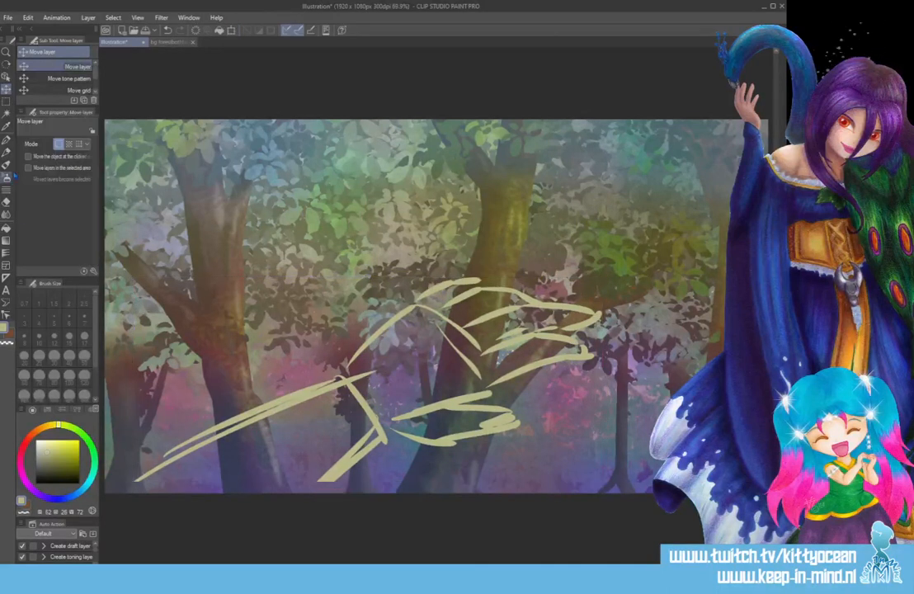
Try moving the hand sketch toward the lower-left of the canvas, and undo the move.
key("ctrl+t")
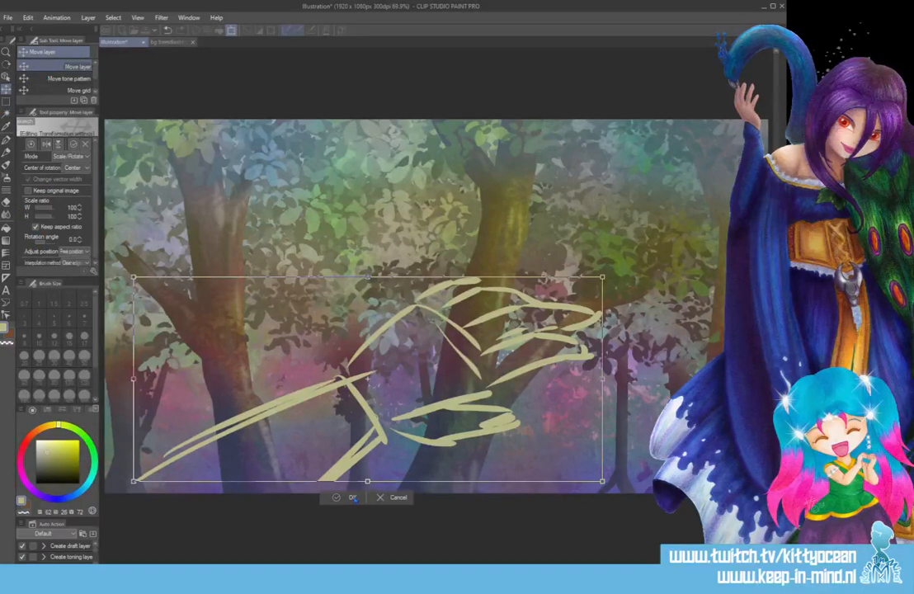
key("Return")
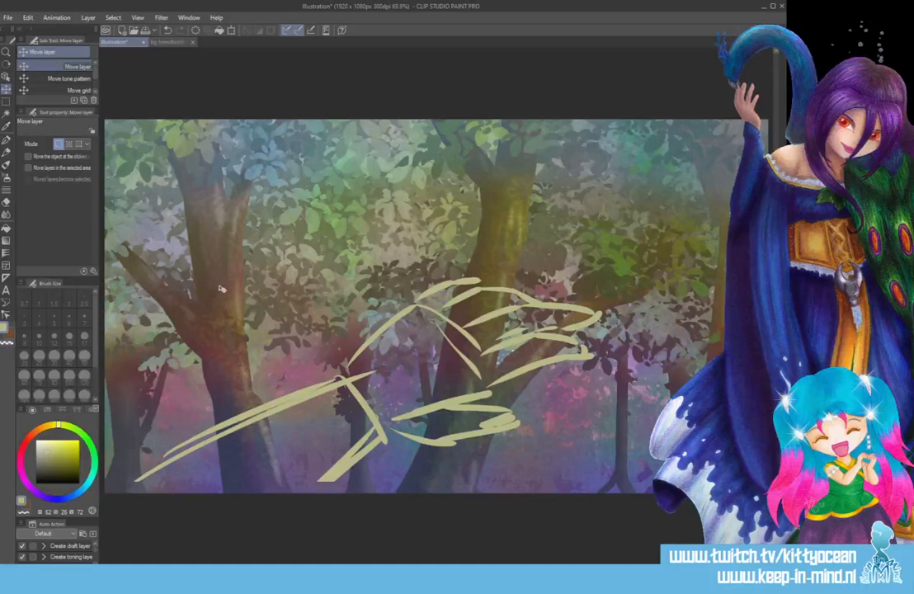
left_click_drag(382, 437, 328, 484)
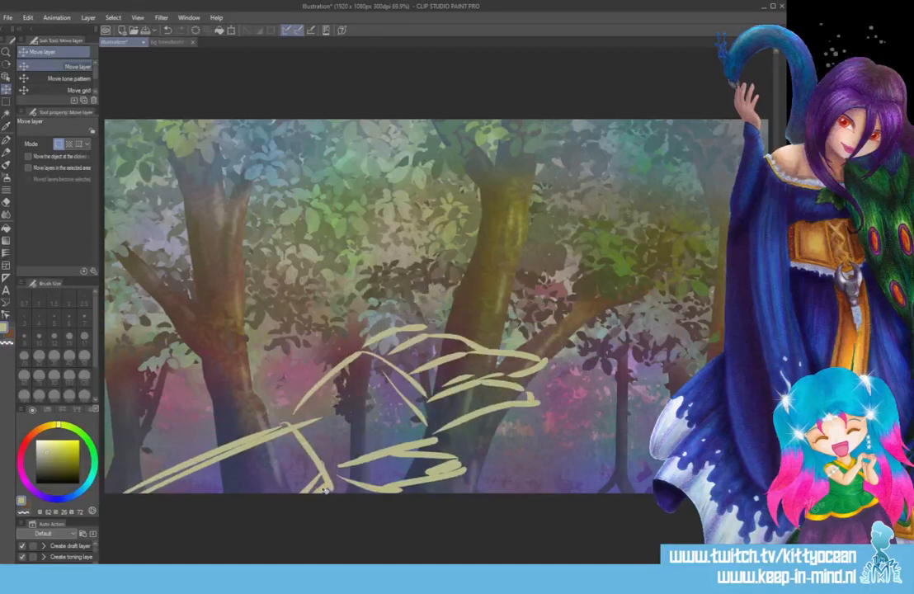
key("ctrl+z")
Extend both forearm lines to the canvas's lower edge with the G-pen and thicken them.
key("p")
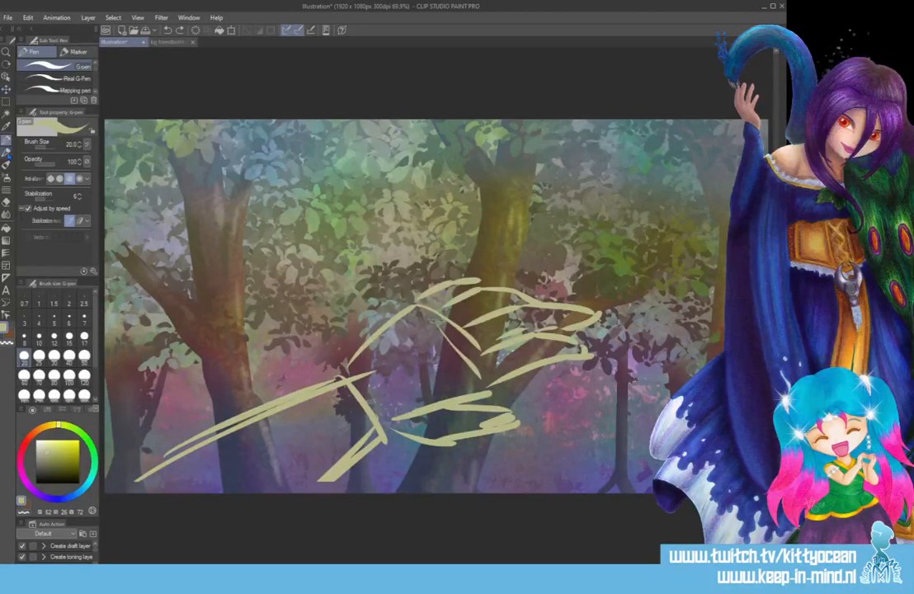
left_click_drag(332, 481, 309, 496)
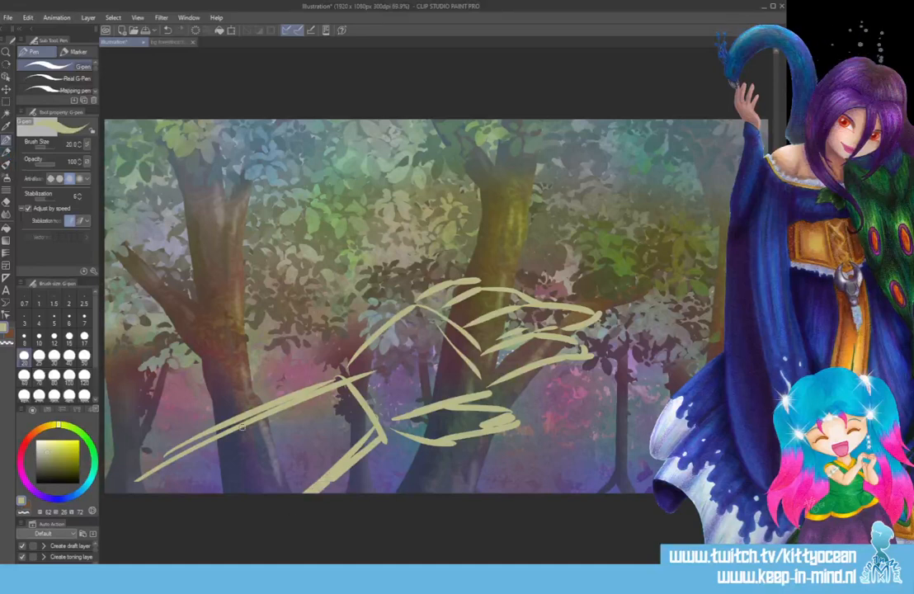
left_click_drag(241, 426, 130, 494)
left_click_drag(378, 431, 330, 477)
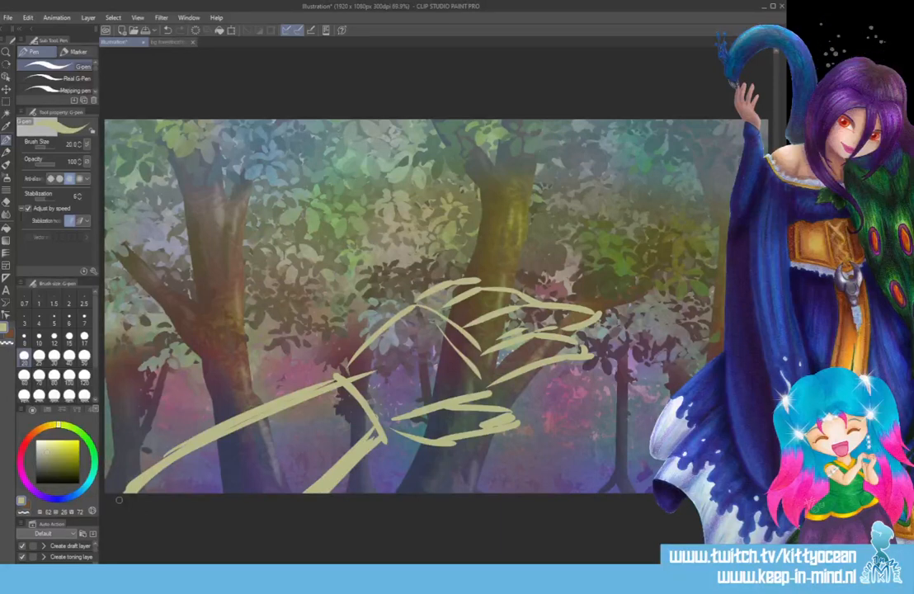
Change the pen colour to orange-brown and draw construction lines over the lower forearm edge, wrist and palm.
left_click(35, 432)
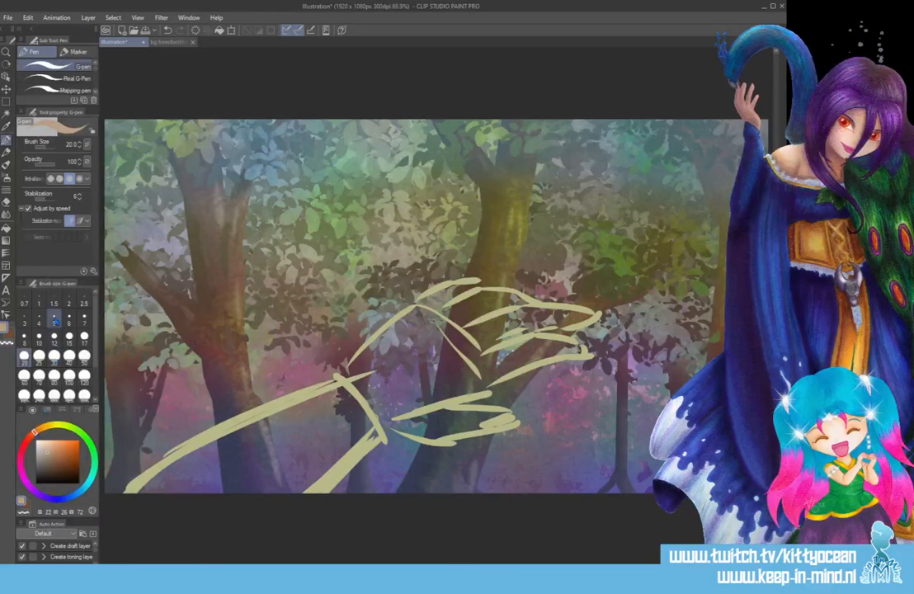
left_click(59, 450)
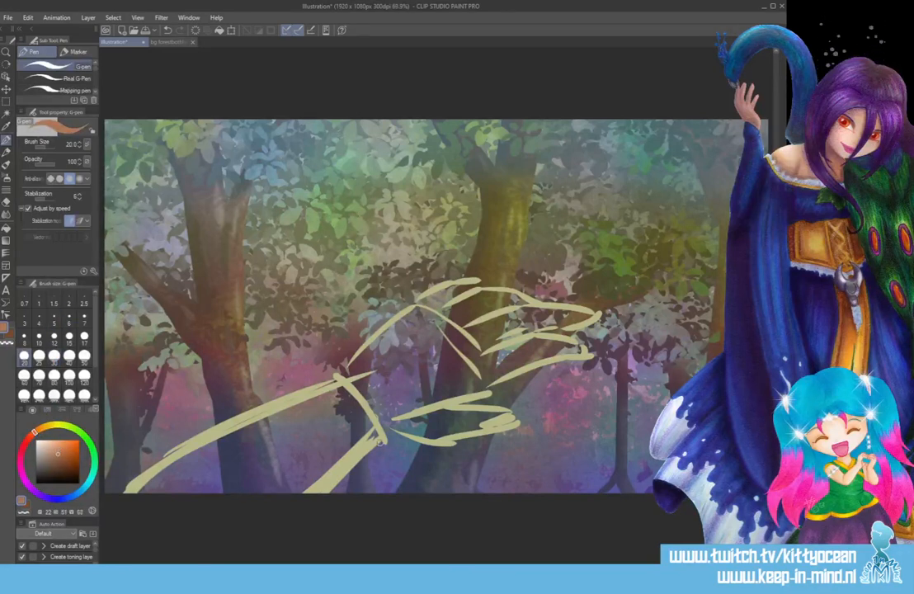
left_click_drag(379, 443, 315, 492)
mouse_move(352, 381)
left_mouse_down()
mouse_move(385, 438)
mouse_move(415, 307)
left_mouse_up()
mouse_move(421, 306)
left_mouse_down()
mouse_move(479, 343)
mouse_move(486, 386)
mouse_move(394, 424)
left_mouse_up()
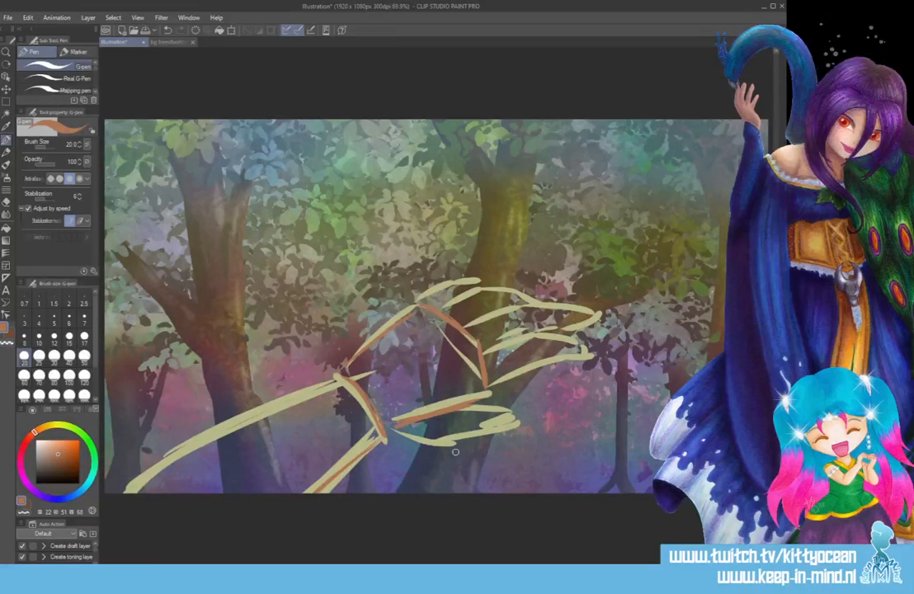
Block in the thumb and the lowest finger as jointed segments with orange-brown construction lines.
mouse_move(395, 431)
left_mouse_down()
mouse_move(455, 413)
mouse_move(452, 436)
mouse_move(473, 441)
mouse_move(472, 411)
mouse_move(503, 435)
left_mouse_up()
left_click_drag(508, 435, 455, 443)
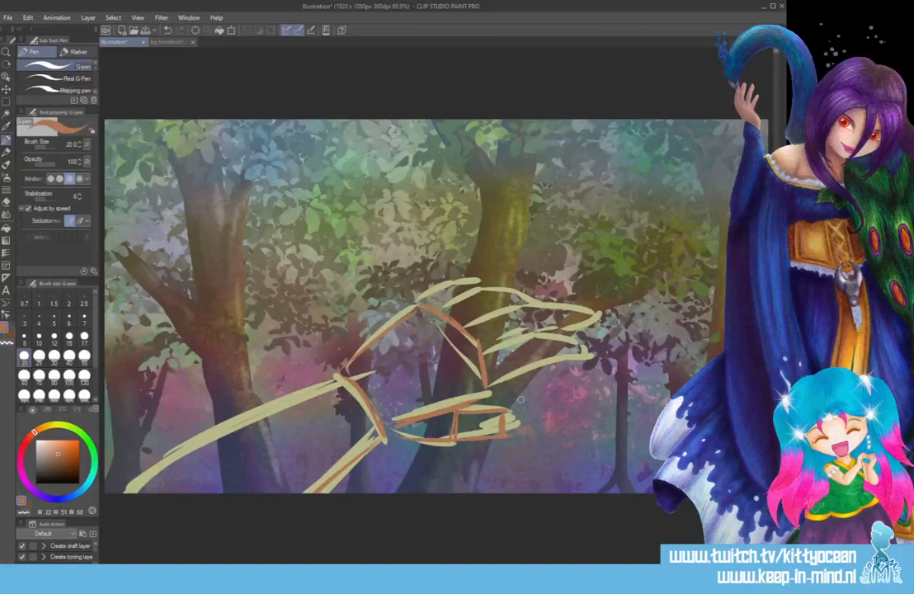
mouse_move(487, 385)
left_mouse_down()
mouse_move(490, 358)
mouse_move(517, 345)
left_mouse_up()
mouse_move(518, 346)
left_mouse_down()
mouse_move(522, 369)
mouse_move(519, 348)
mouse_move(550, 336)
mouse_move(554, 361)
mouse_move(579, 343)
left_mouse_up()
left_click_drag(579, 342, 586, 363)
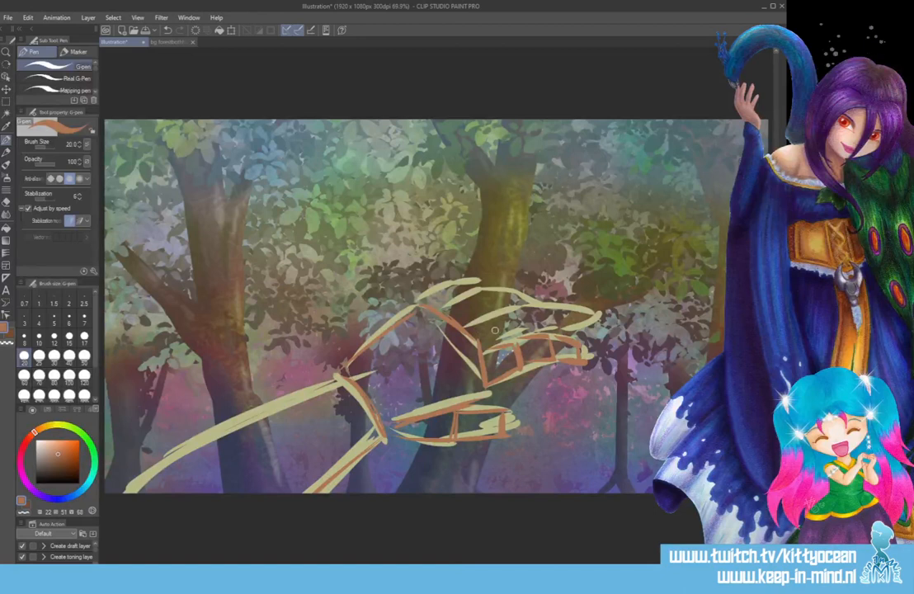
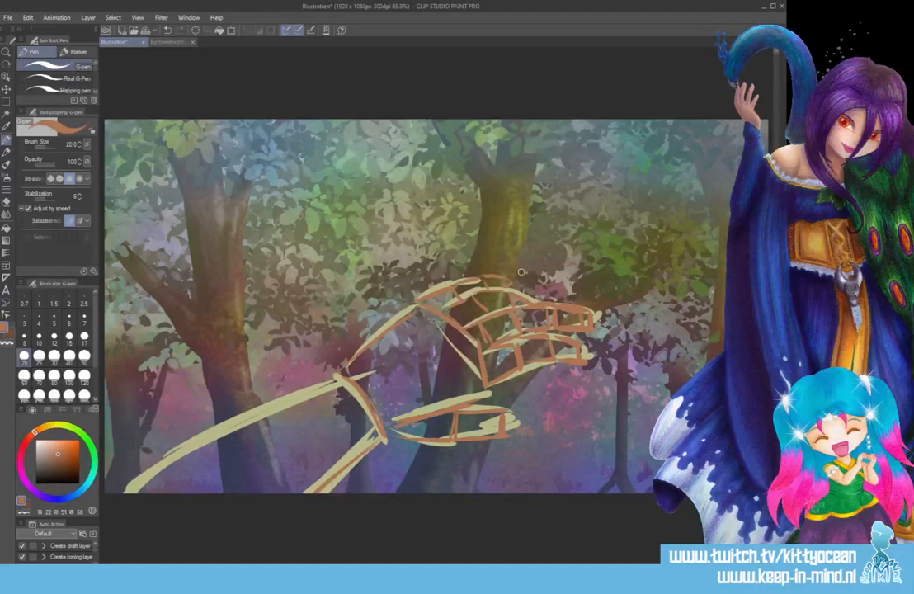
Change the pen colour to light yellow and sketch nail shapes on the thumb and the three visible fingertips.
left_click(55, 427)
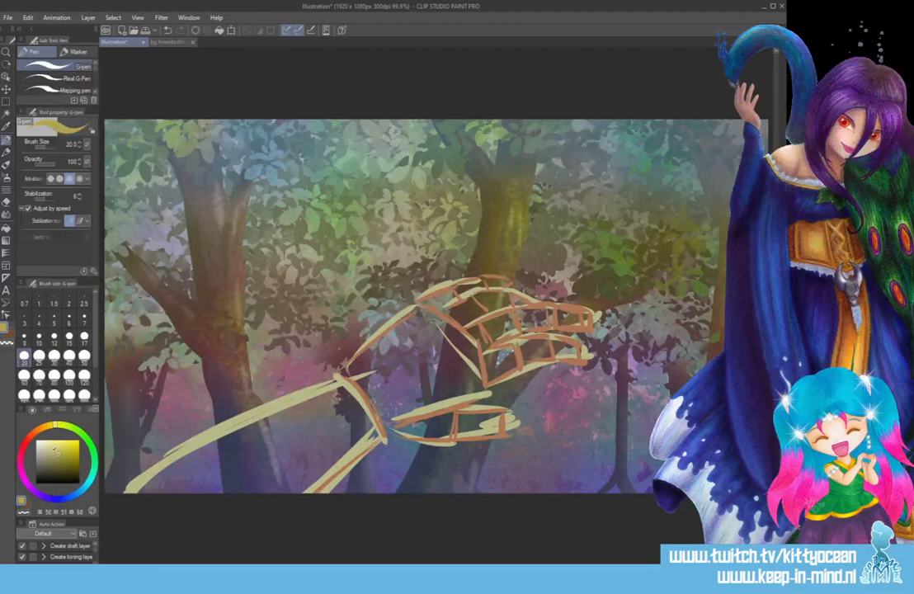
left_click(55, 443)
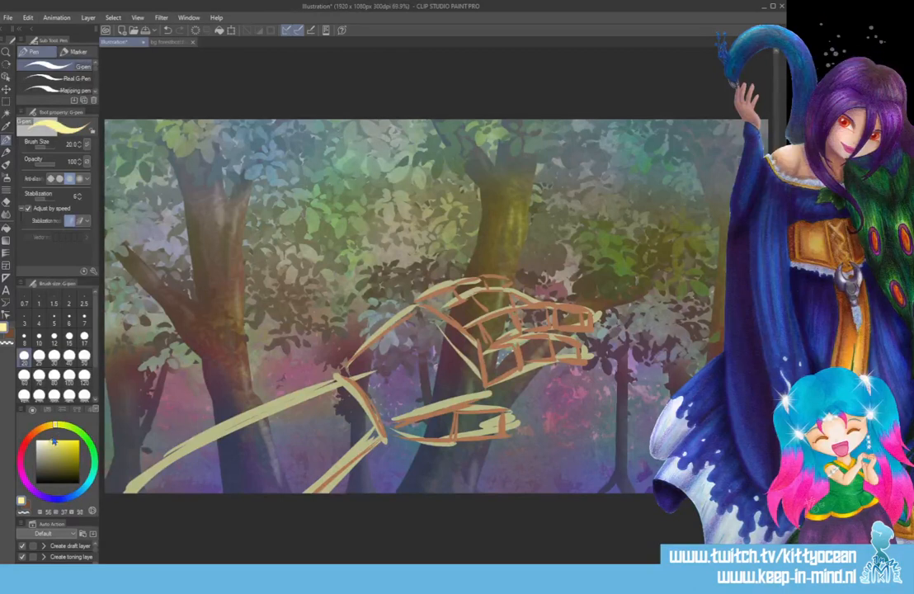
left_click_drag(487, 420, 499, 419)
mouse_move(484, 423)
left_mouse_down()
mouse_move(485, 437)
mouse_move(502, 437)
left_mouse_up()
left_click_drag(563, 342, 584, 350)
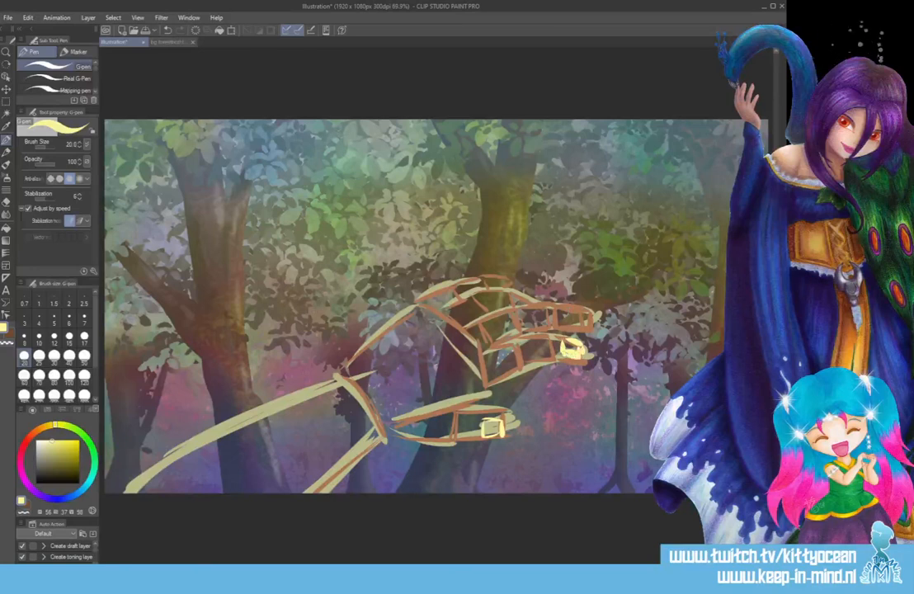
mouse_move(567, 306)
left_mouse_down()
mouse_move(566, 322)
mouse_move(586, 309)
left_mouse_up()
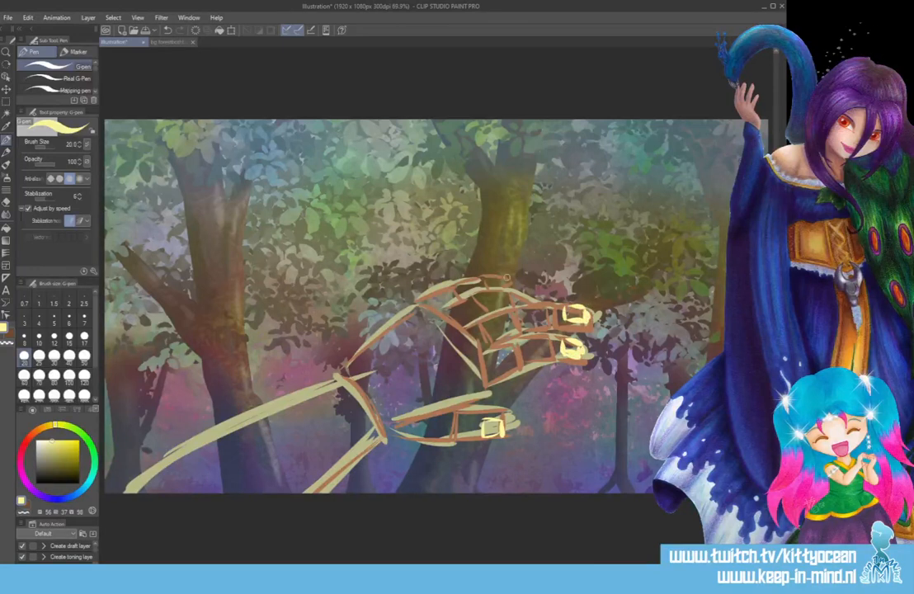
left_click_drag(490, 280, 508, 279)
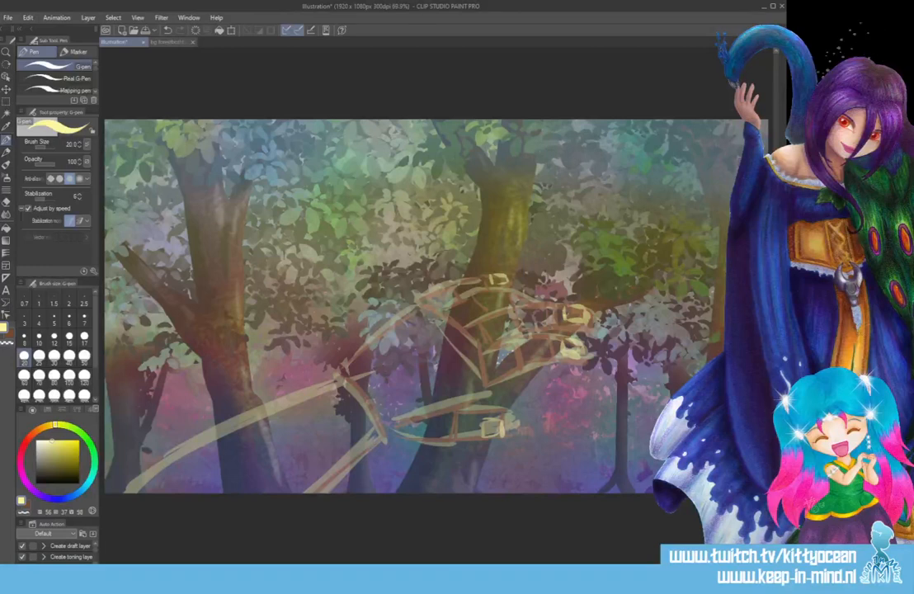
Sample the brown outline colour from the hands in bg forestbothhands.png, set the G-pen size to 5, and return to the illustration.
left_click(177, 42)
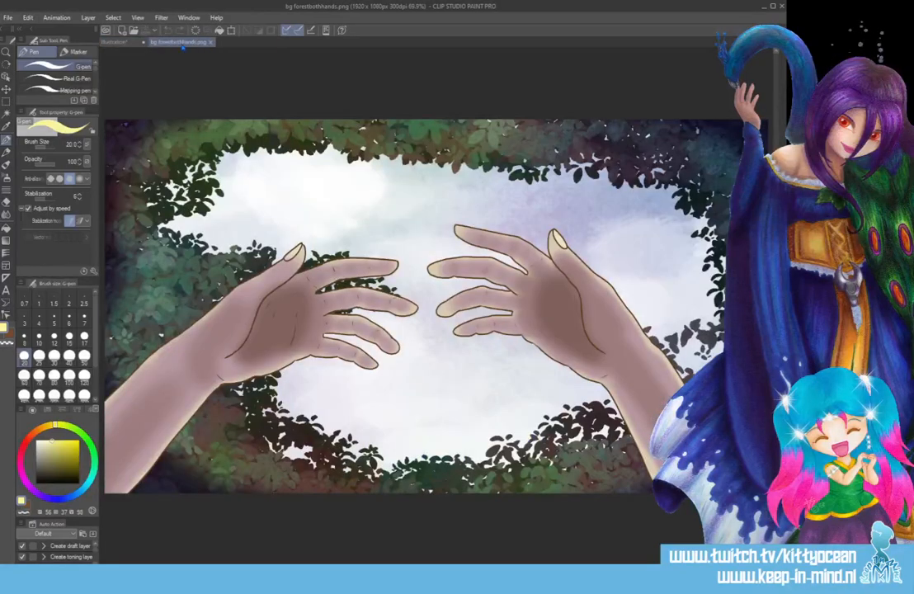
left_click(53, 320)
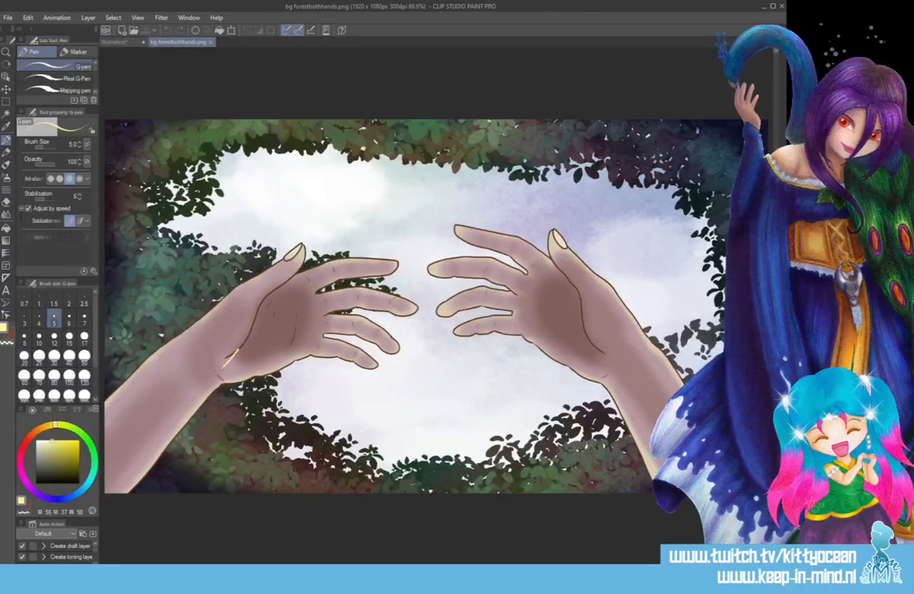
left_click_drag(219, 378, 239, 350)
key("ctrl+z")
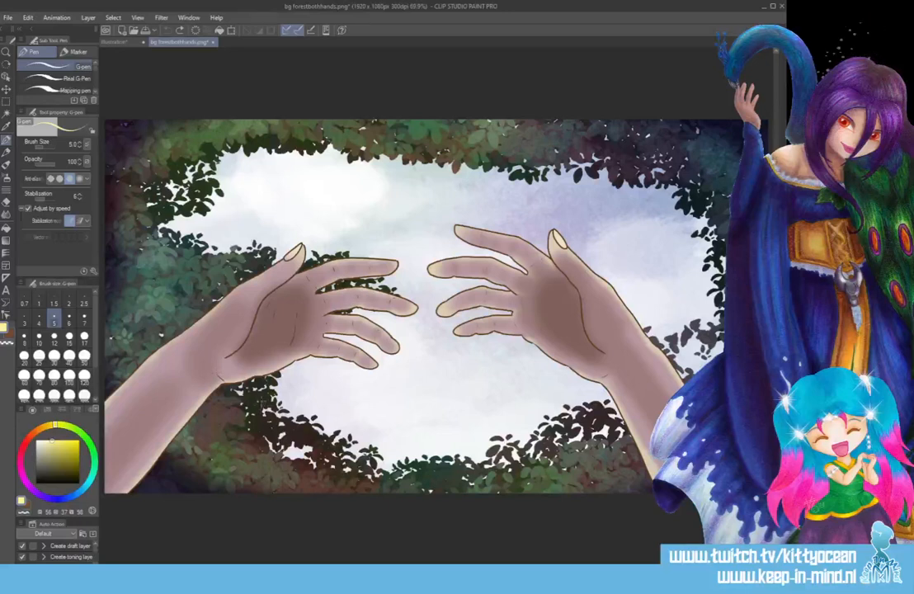
key("i")
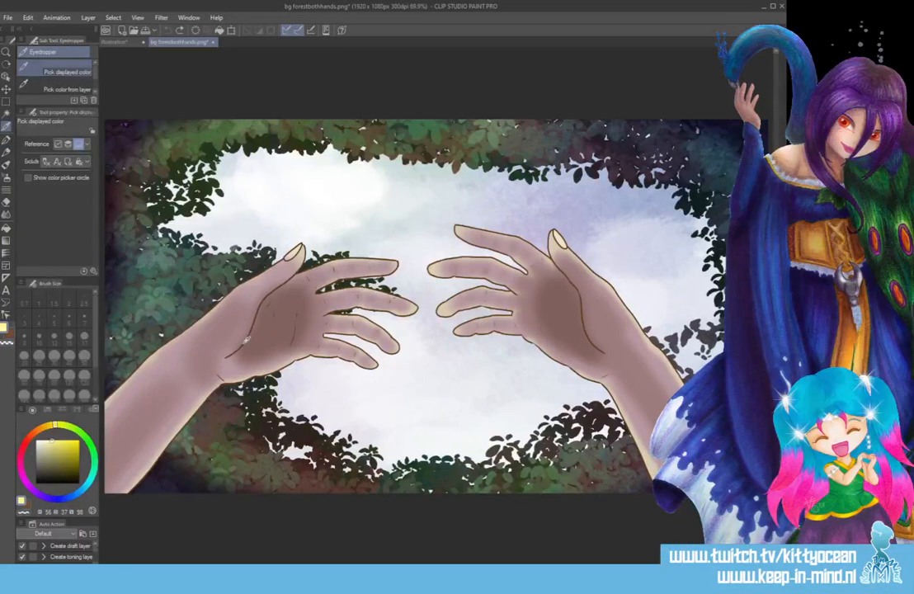
left_click(246, 340)
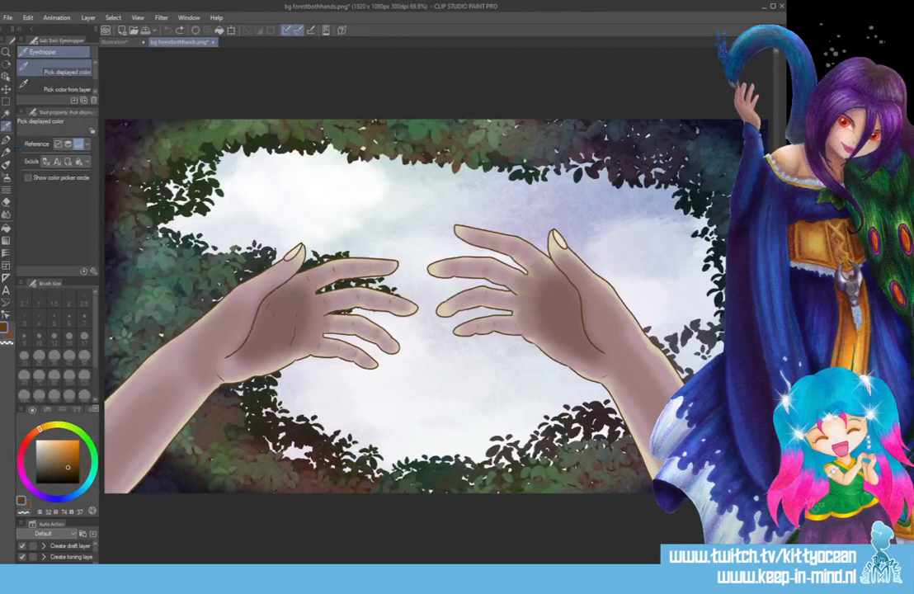
left_click(6, 141)
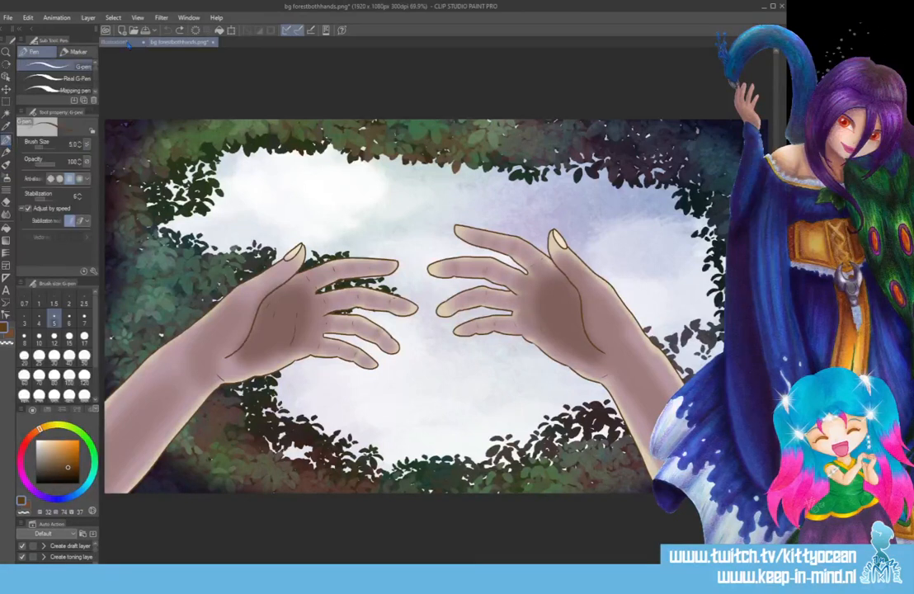
left_click(113, 41)
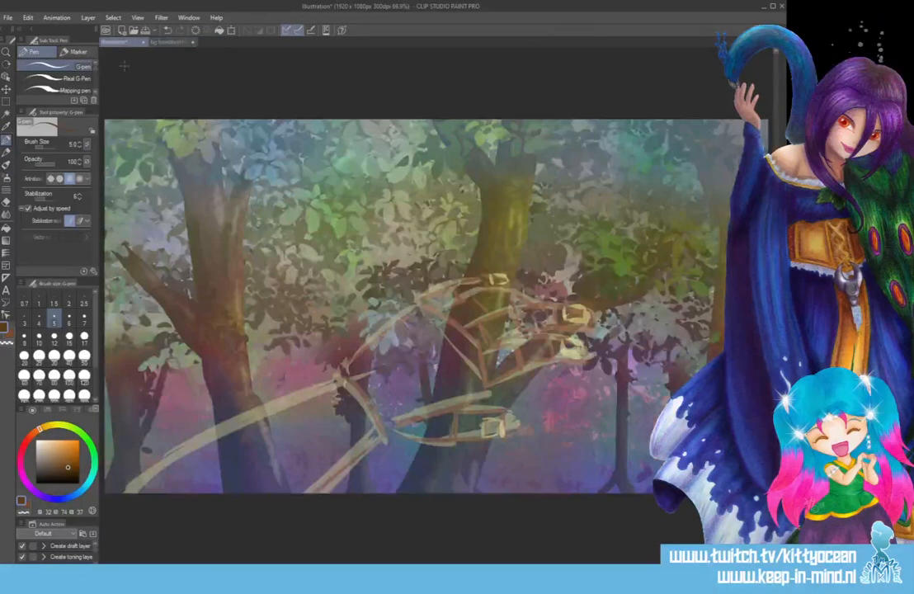
Ink the lower forearm edge from the wrist's lower corner to the canvas's lower edge with a thin brown line.
scroll(126, 71, "up", 1)
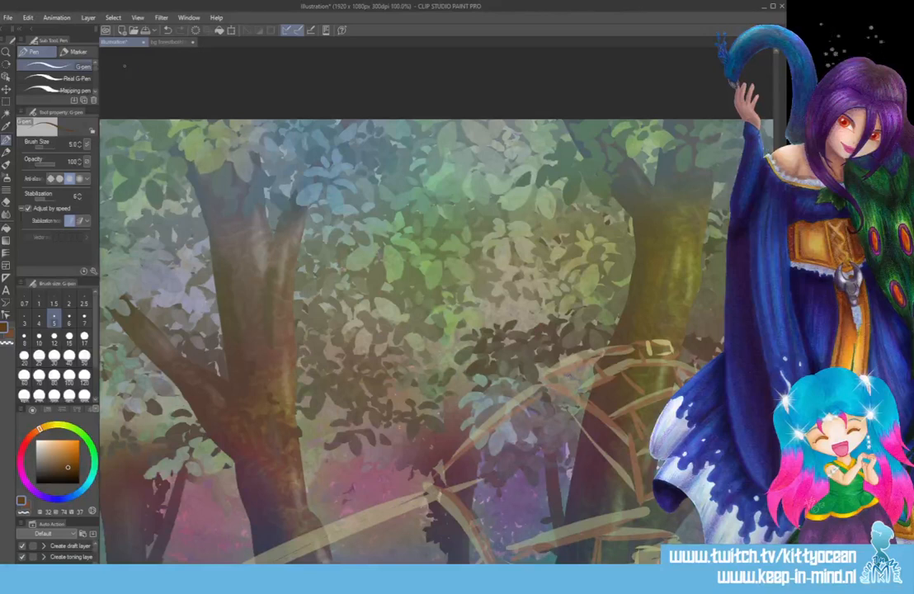
scroll(415, 305, "down", 5)
scroll(414, 306, "up", 1)
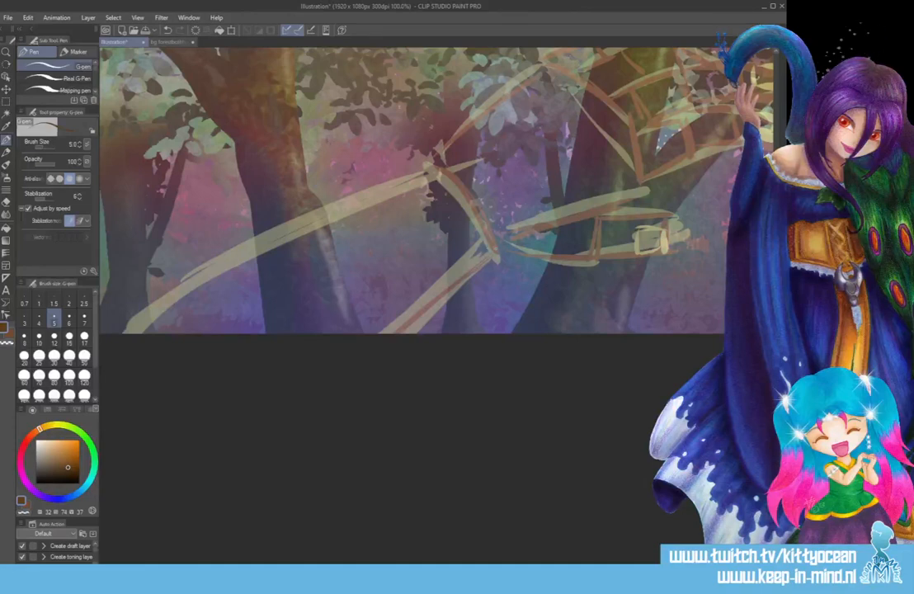
left_click_drag(496, 249, 282, 431)
scroll(413, 248, "up", 5)
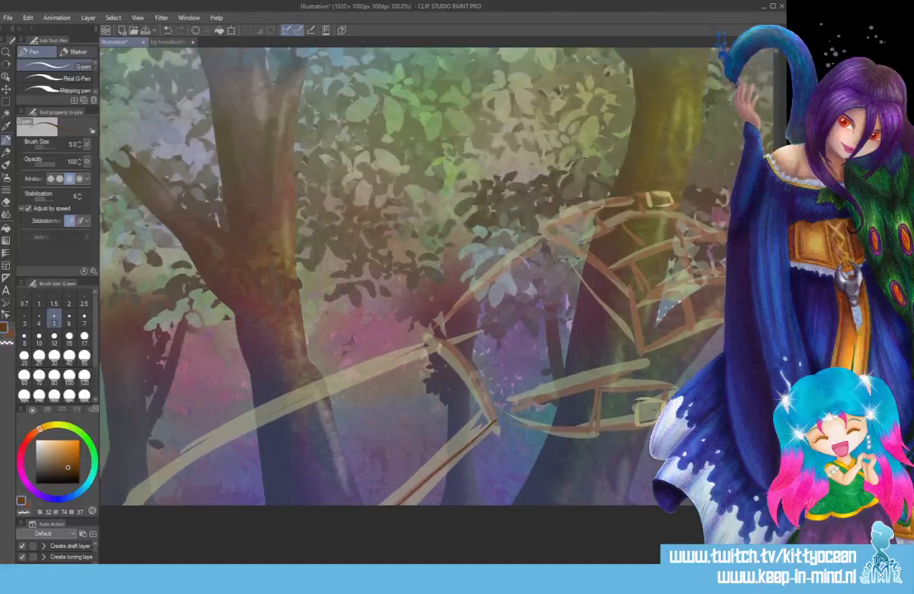
Ink the thumb's outline and nail, continuing its upper contour towards the base of the palm.
left_click_drag(491, 561, 553, 560)
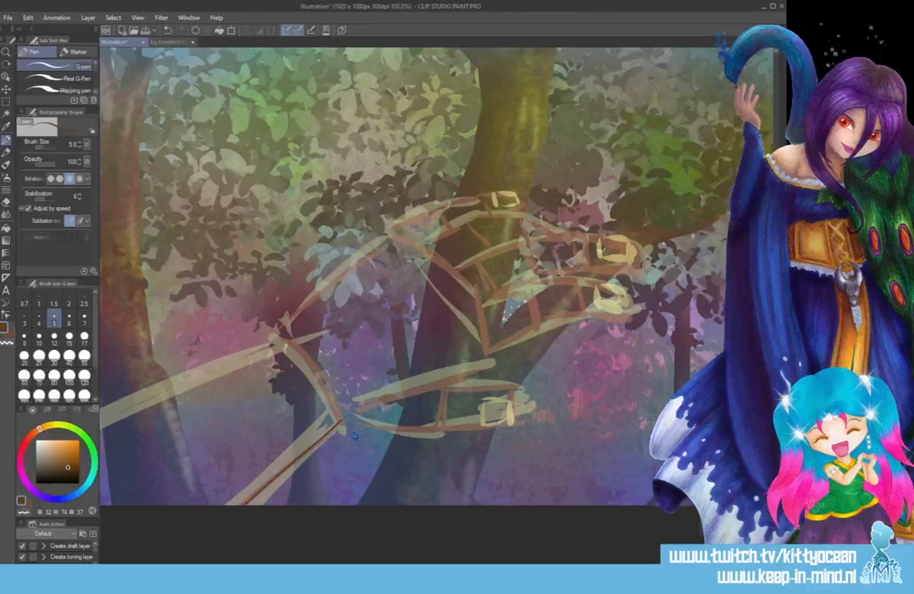
scroll(354, 431, "up", 1)
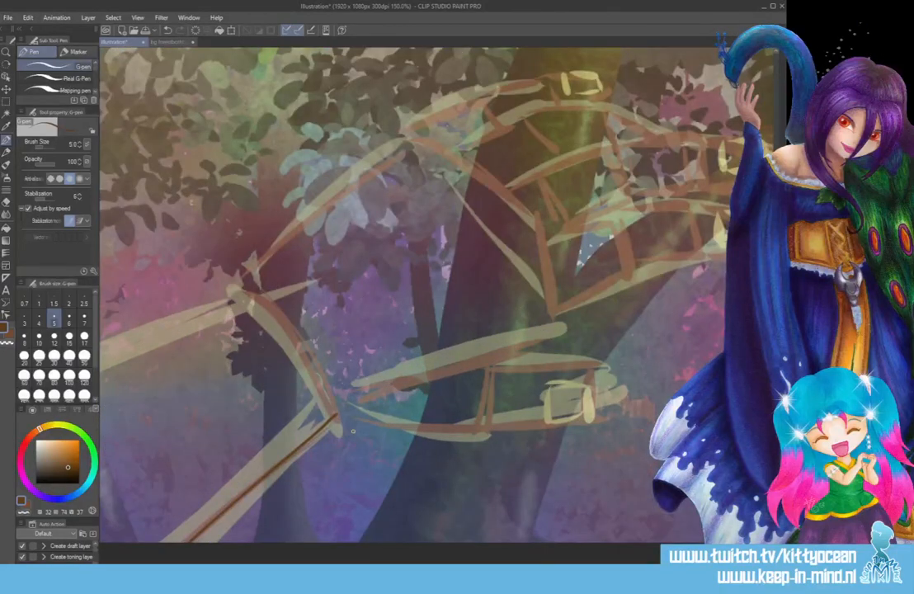
mouse_move(331, 419)
left_mouse_down()
mouse_move(478, 428)
mouse_move(539, 421)
mouse_move(541, 392)
mouse_move(544, 420)
mouse_move(565, 387)
left_mouse_up()
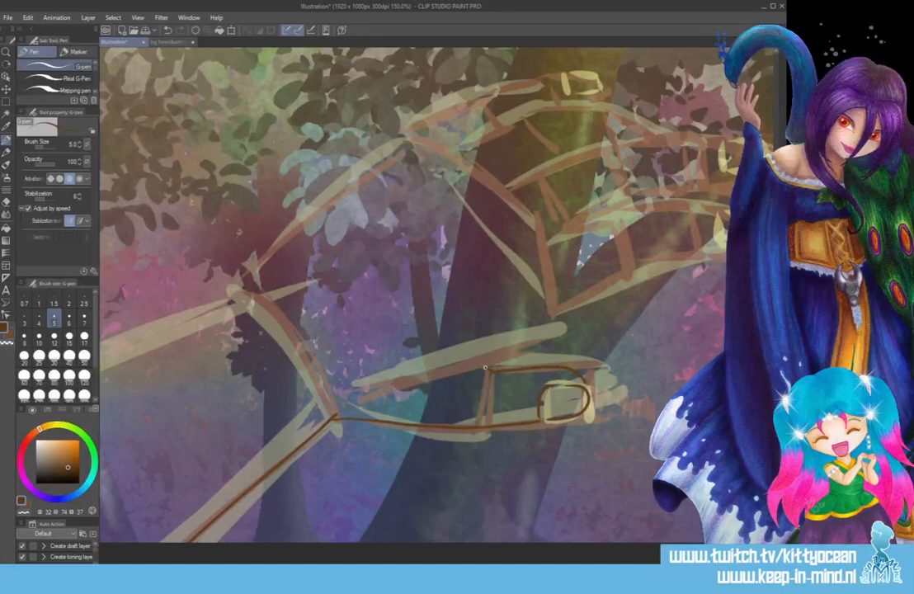
left_click_drag(486, 365, 547, 322)
Ink the palm edge leading into the lowest finger, then outline that finger and its nail in brown.
left_click_drag(563, 568, 609, 568)
left_click_drag(780, 330, 780, 296)
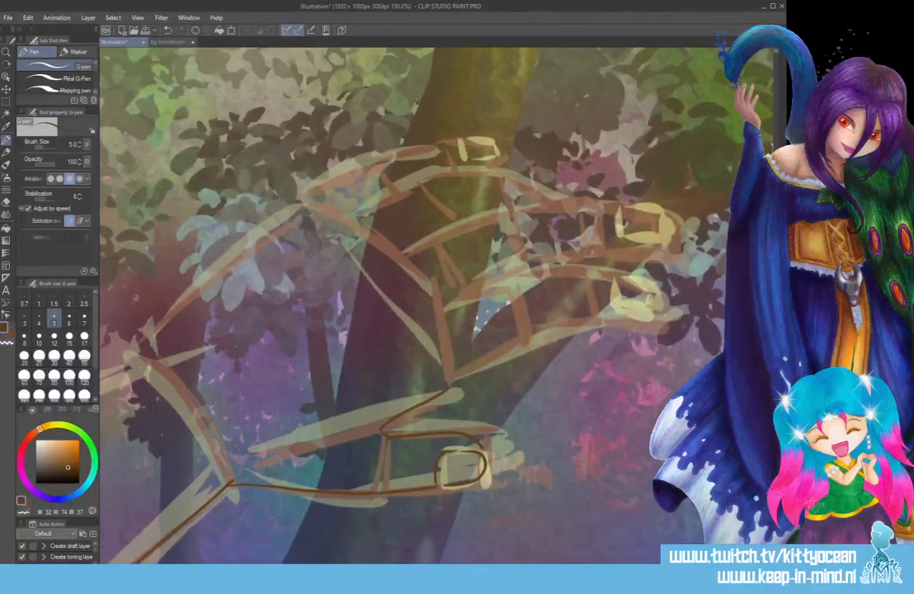
left_click_drag(445, 387, 554, 330)
left_click_drag(495, 336, 651, 320)
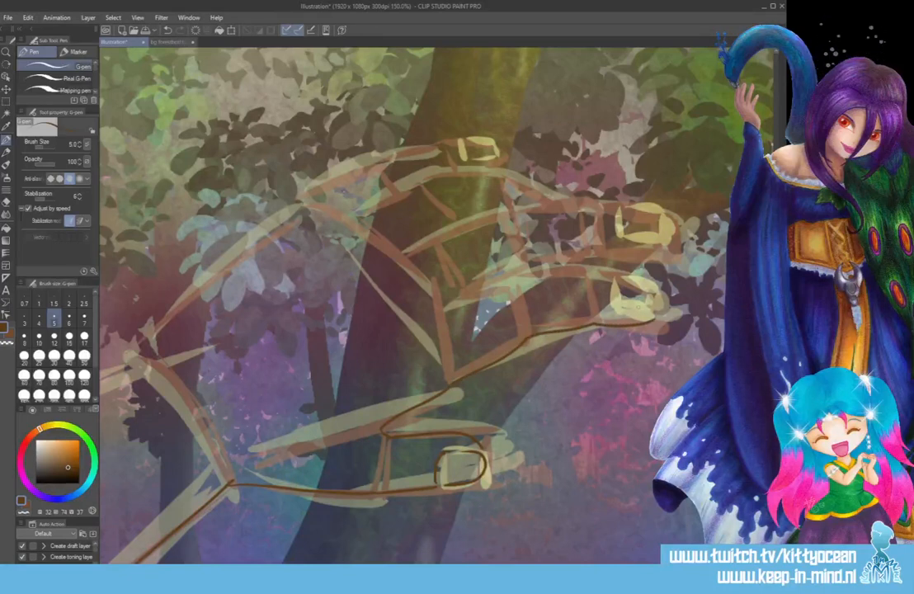
mouse_move(612, 281)
left_mouse_down()
mouse_move(618, 309)
mouse_move(649, 316)
mouse_move(652, 281)
mouse_move(661, 301)
mouse_move(610, 272)
mouse_move(523, 277)
left_mouse_up()
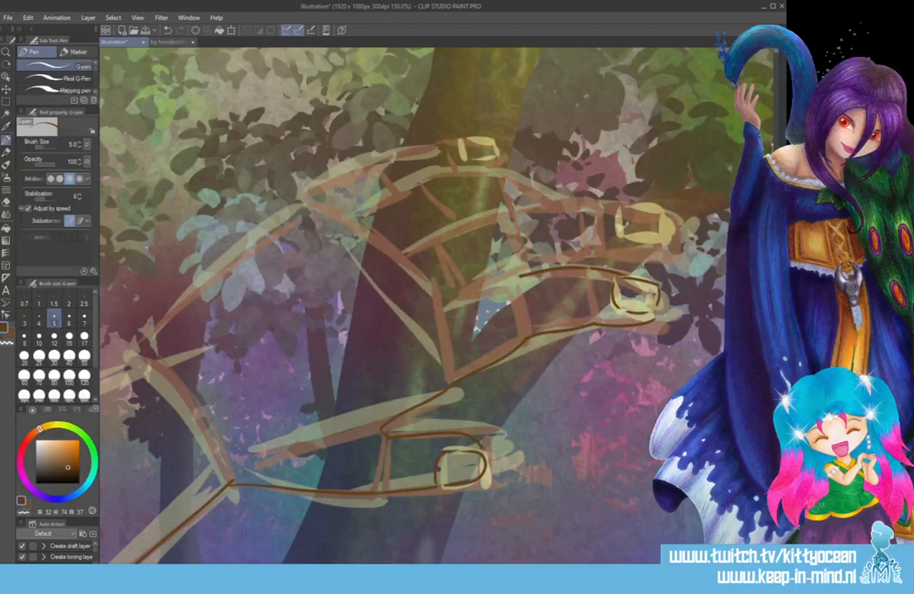
left_click_drag(519, 279, 447, 294)
Outline the middle visible finger above the lowest one, including its nail and the contour running back to the knuckle.
scroll(438, 305, "up", 3)
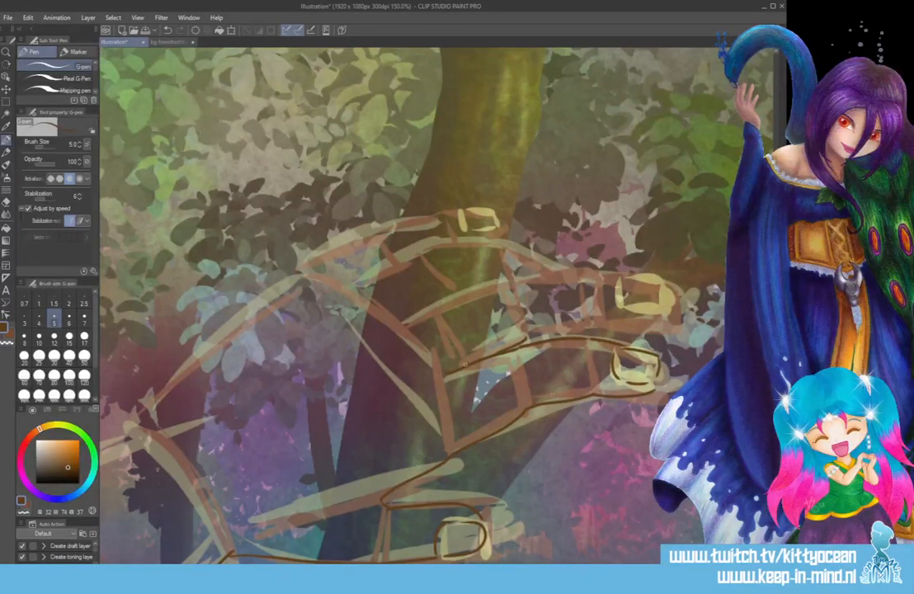
left_click_drag(529, 337, 590, 327)
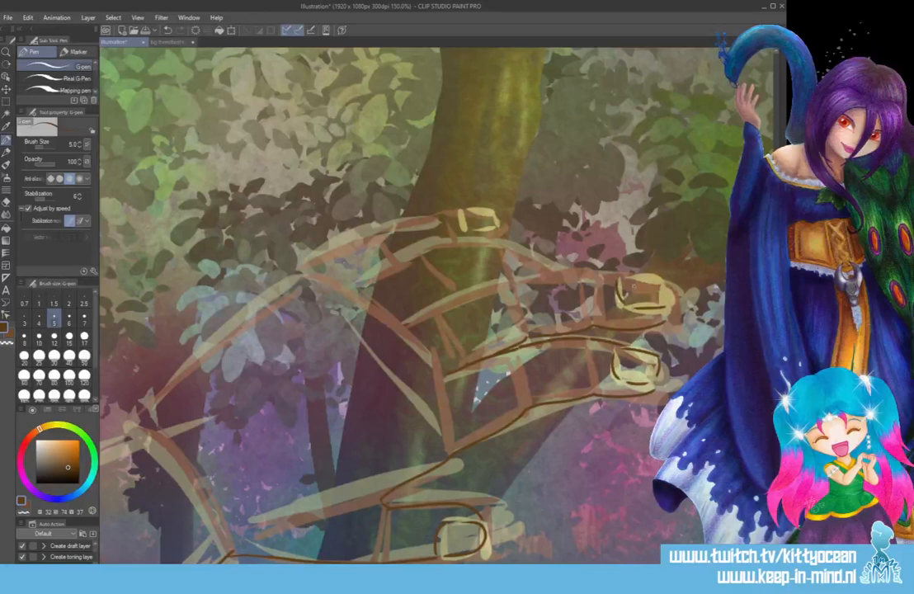
left_click_drag(621, 281, 664, 278)
mouse_move(627, 275)
left_mouse_down()
mouse_move(526, 280)
mouse_move(452, 296)
mouse_move(429, 312)
left_mouse_up()
Ink the topmost finger with its nail and knuckle contours, and continue the back-of-hand outline down to the wrist.
mouse_move(315, 251)
left_mouse_down()
mouse_move(361, 225)
mouse_move(426, 211)
mouse_move(495, 240)
left_mouse_up()
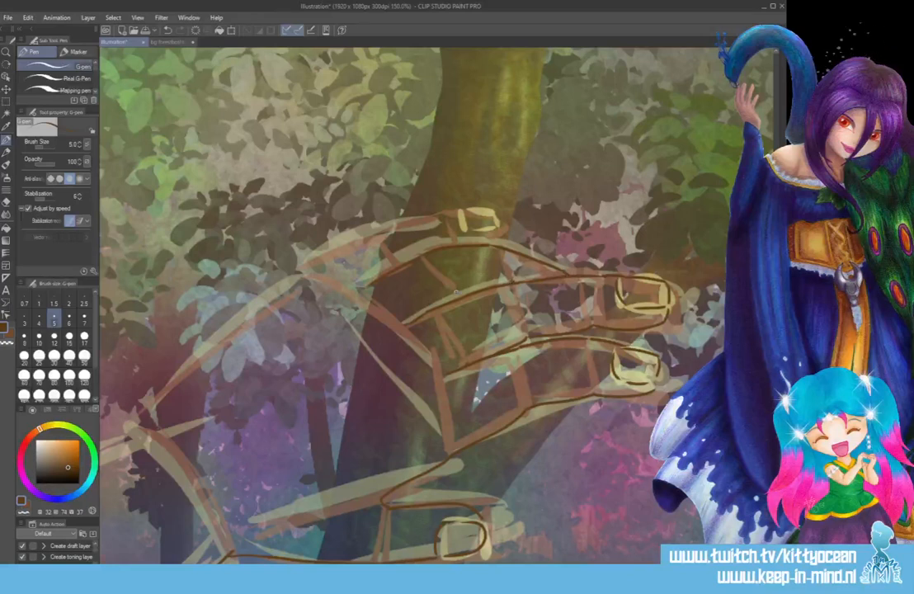
left_click_drag(376, 265, 412, 251)
left_click_drag(311, 265, 439, 220)
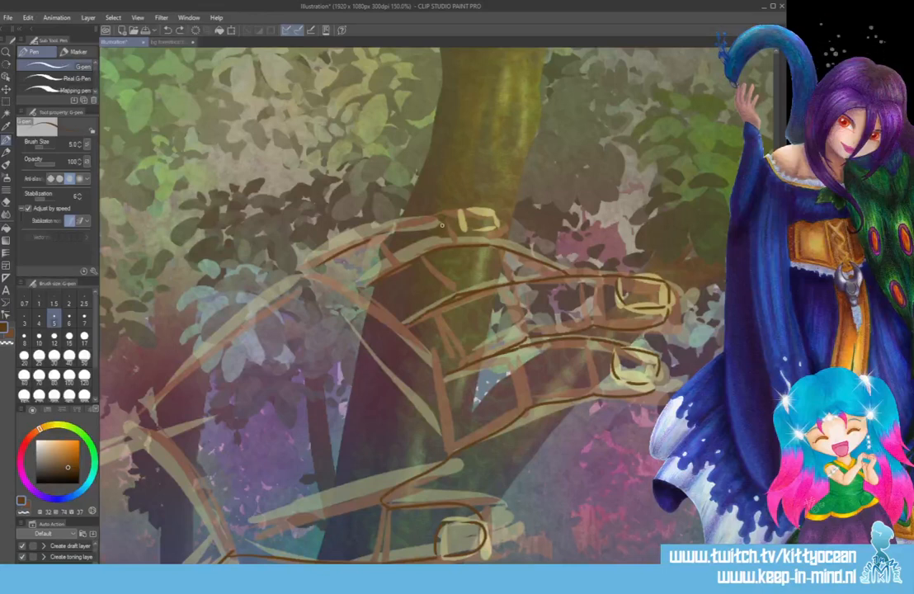
left_click_drag(367, 240, 437, 219)
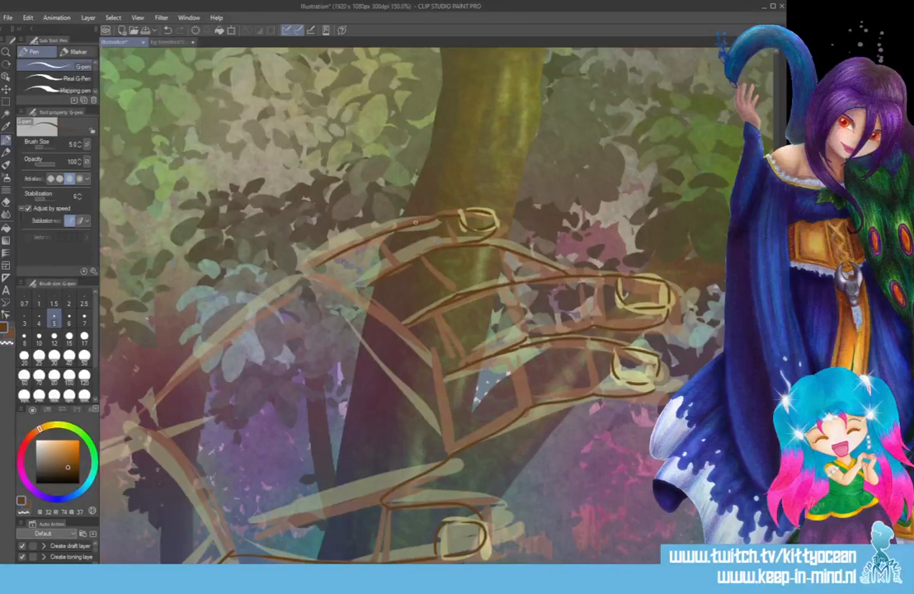
scroll(412, 306, "left", 4)
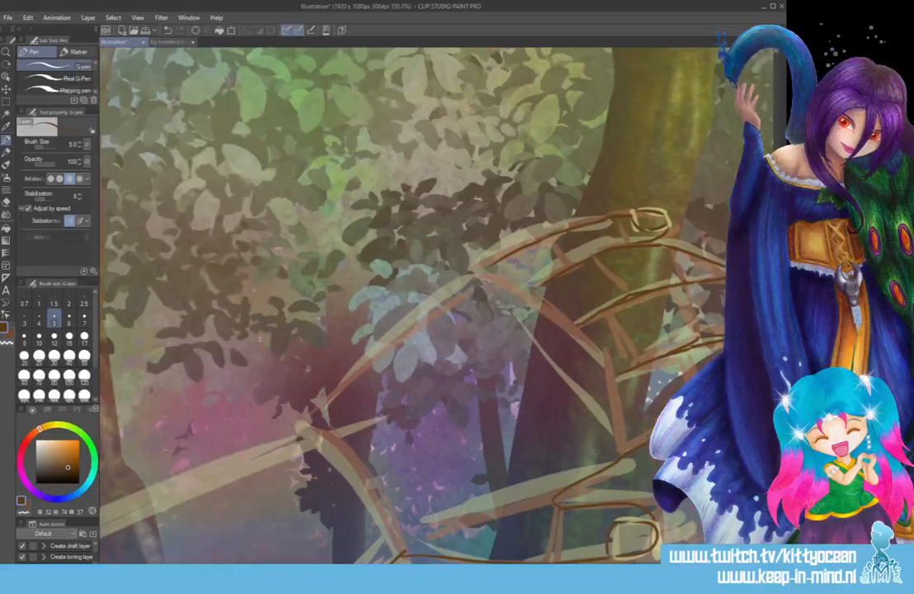
mouse_move(485, 264)
left_mouse_down()
mouse_move(334, 381)
mouse_move(313, 415)
left_mouse_up()
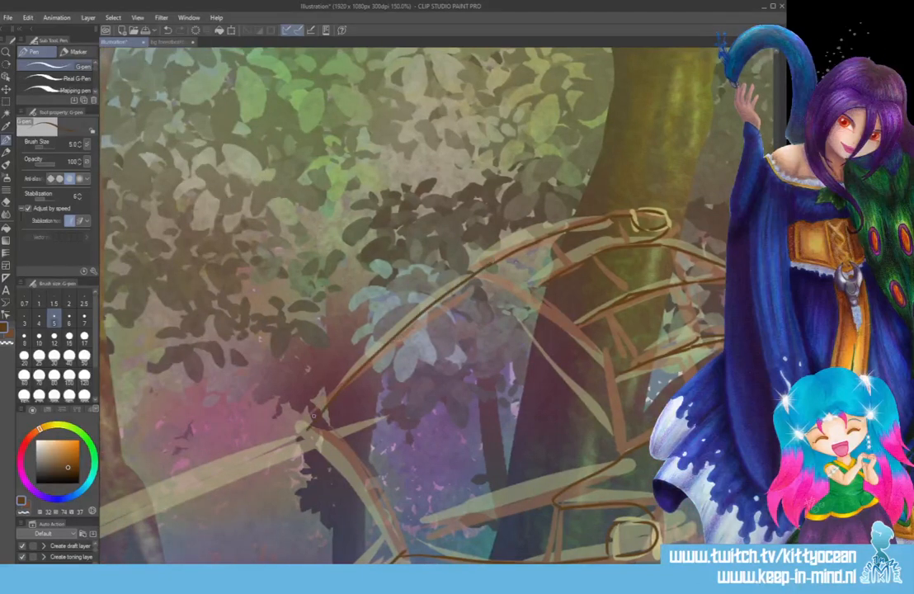
Tidy the line junction at the wrist's lower corner and ink the upper forearm edge down to the canvas's lower edge.
scroll(593, 505, "down", 5)
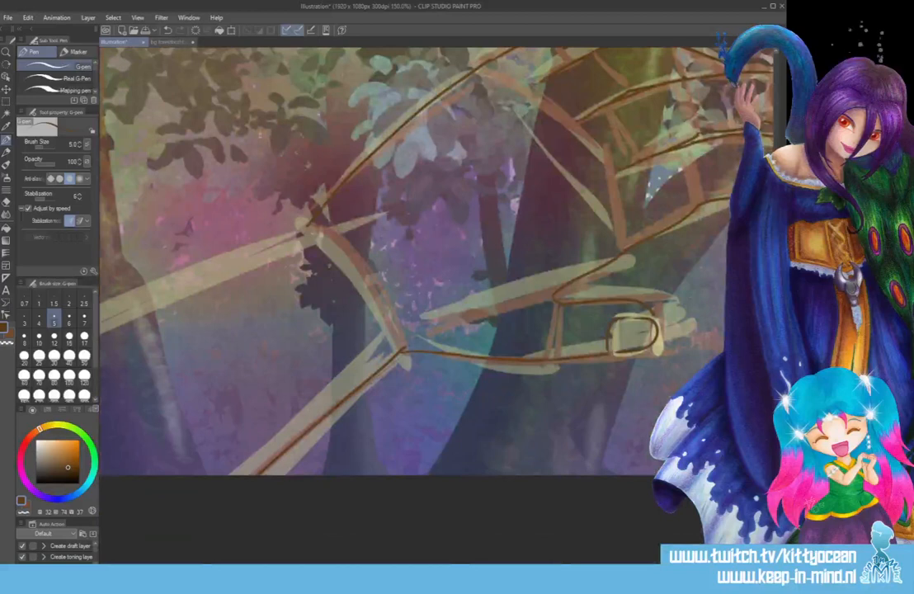
scroll(420, 260, "left", 4)
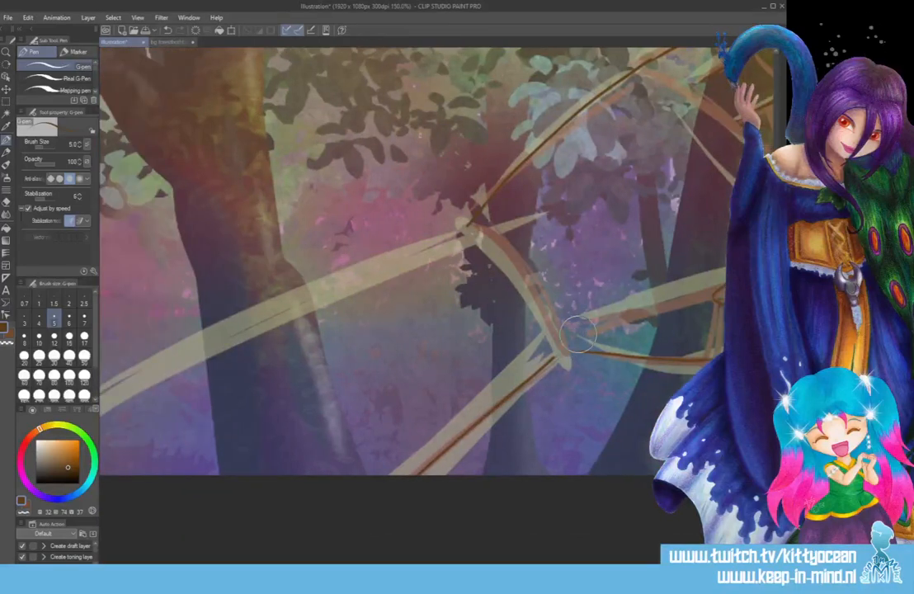
left_click_drag(585, 350, 558, 354)
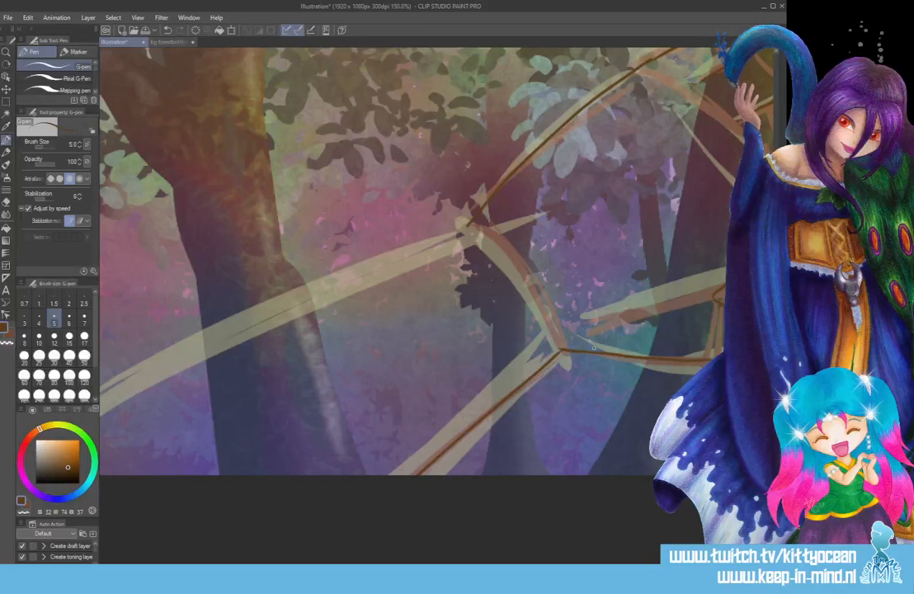
mouse_move(466, 224)
left_mouse_down()
mouse_move(317, 276)
mouse_move(103, 369)
left_mouse_up()
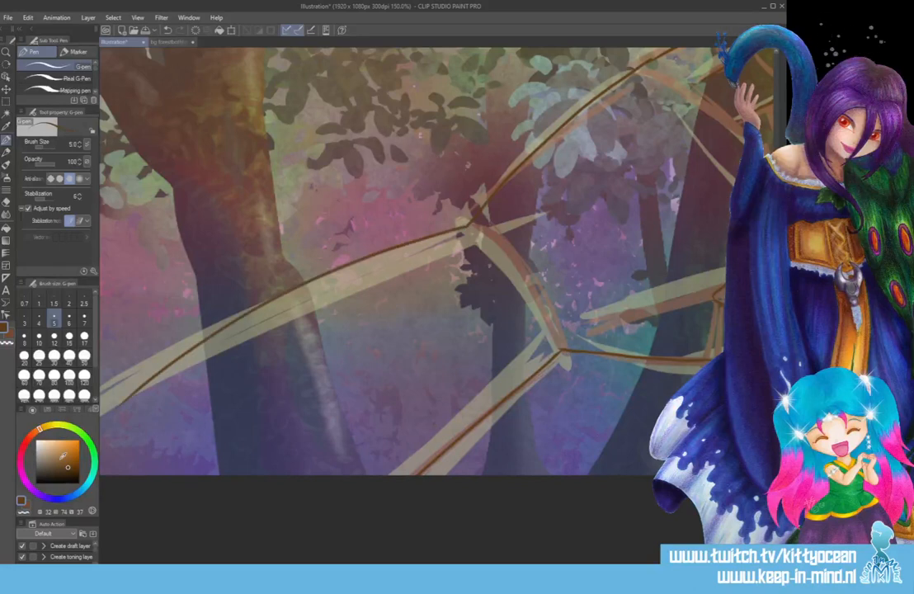
left_click_drag(479, 560, 426, 560)
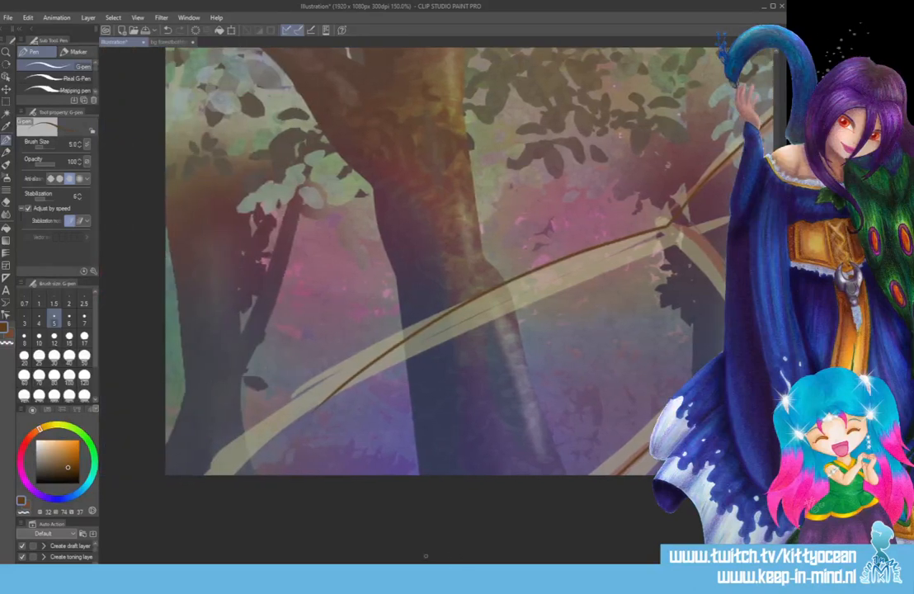
key("ctrl+z")
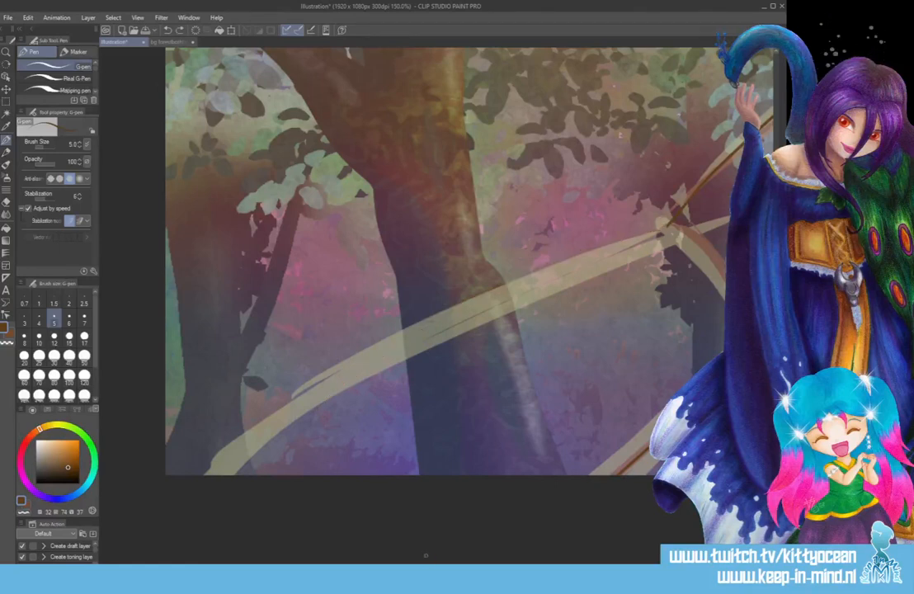
mouse_move(664, 236)
left_mouse_down()
mouse_move(486, 289)
mouse_move(206, 470)
left_mouse_up()
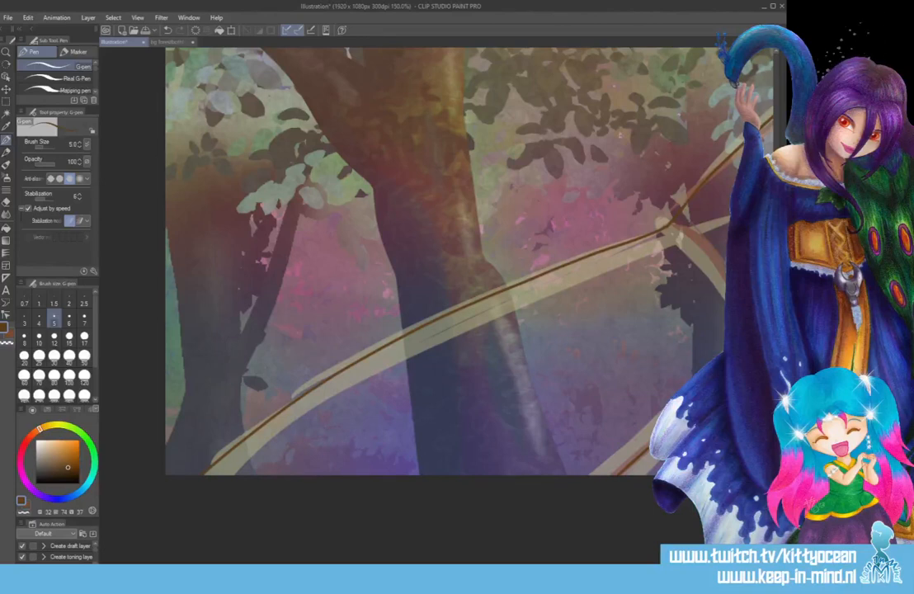
Start saving the illustration and check the Renpy documents folder and its Forever Young Eternity 001 project as possible save locations.
key("ctrl+s")
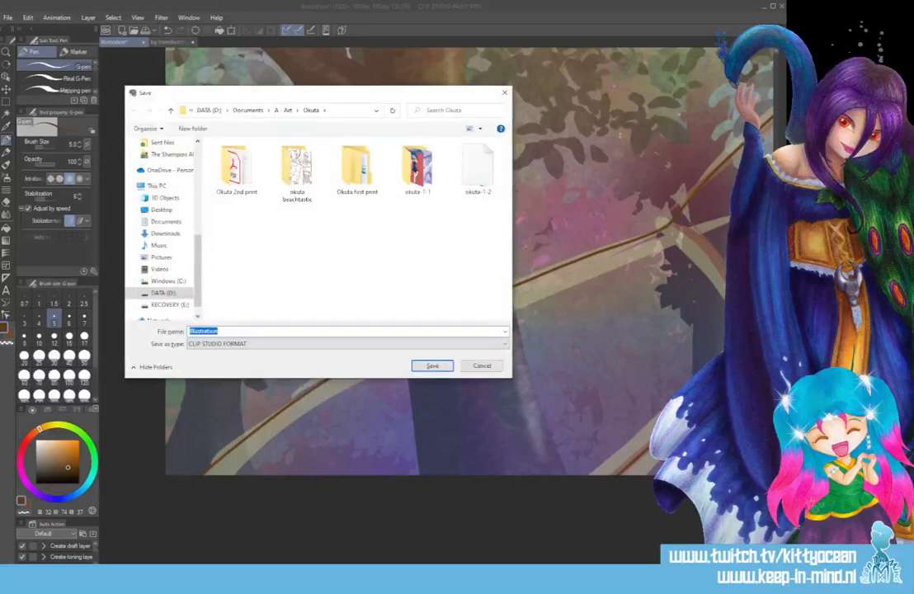
left_click(247, 109)
double_click(235, 240)
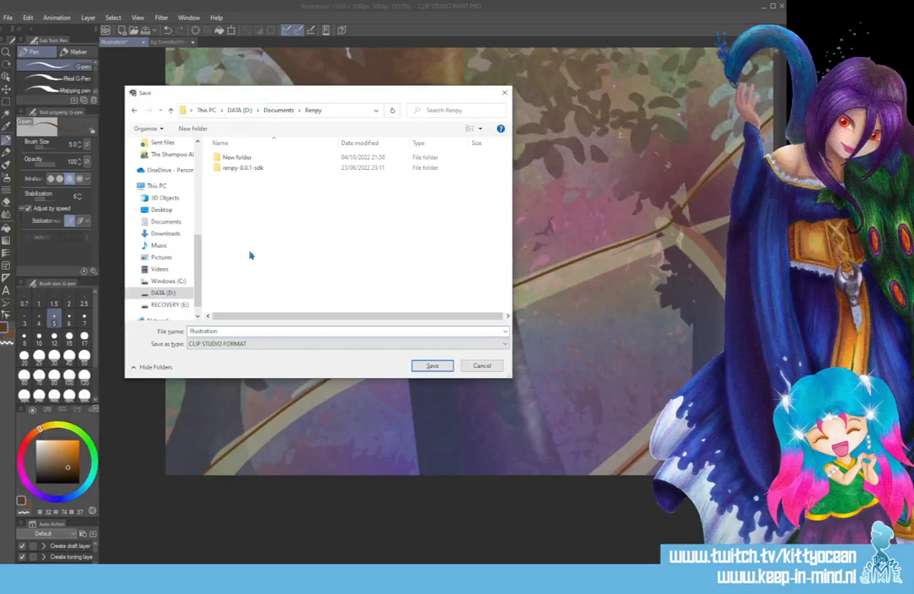
double_click(245, 158)
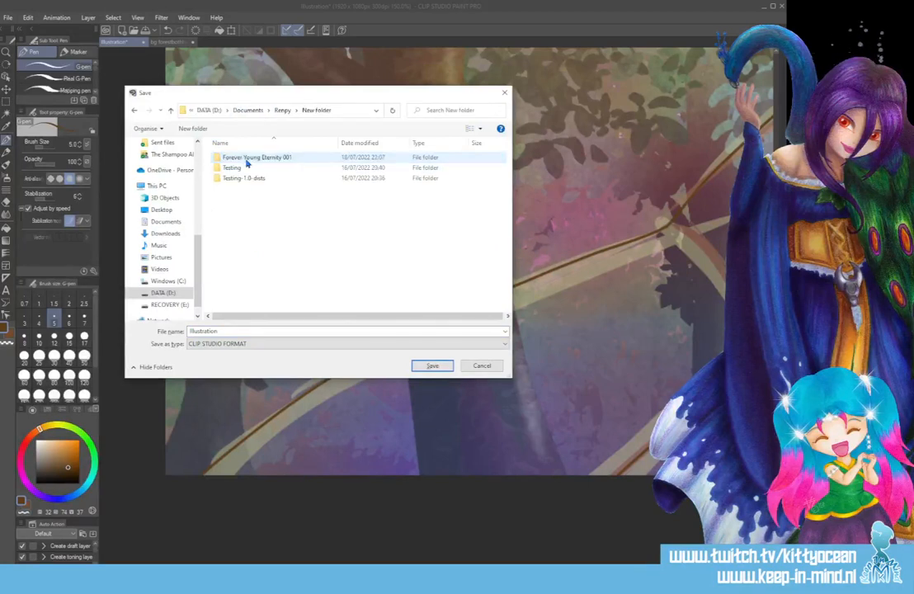
left_click(226, 158)
double_click(226, 159)
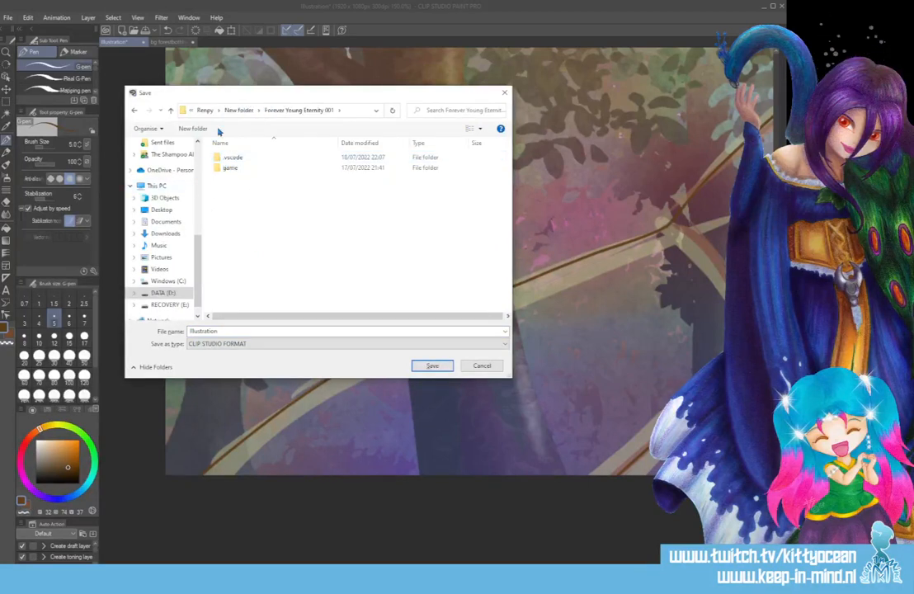
left_click(207, 111)
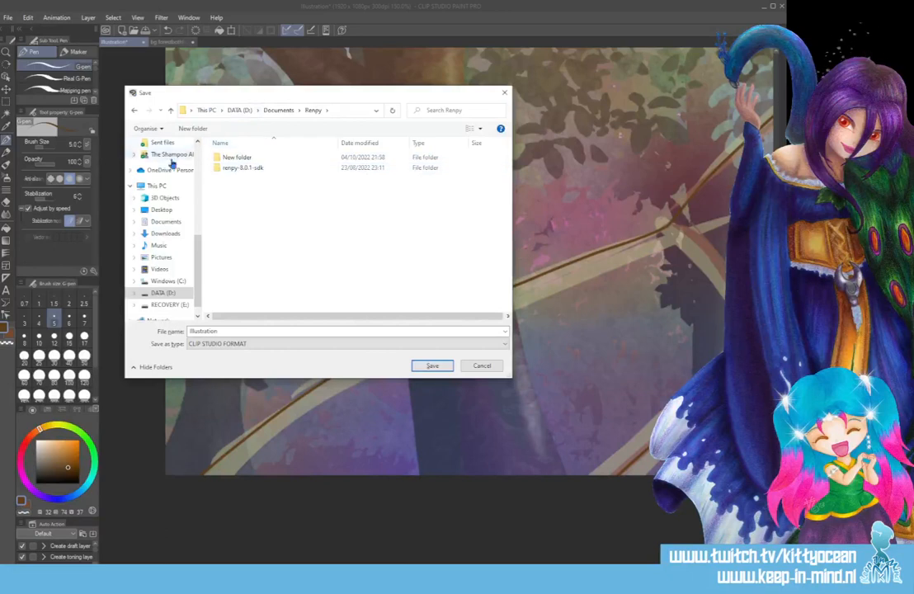
scroll(169, 206, "up", 5)
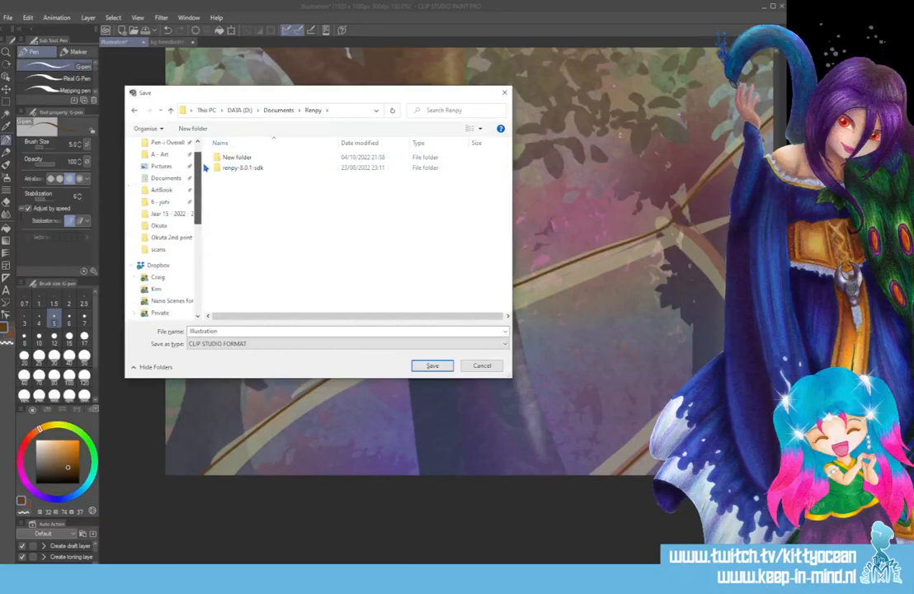
Save the illustration as goosebumps in CLIP STUDIO FORMAT in the RenPy FYE1001 folder under A - Art.
left_click(158, 153)
scroll(257, 264, "down", 5)
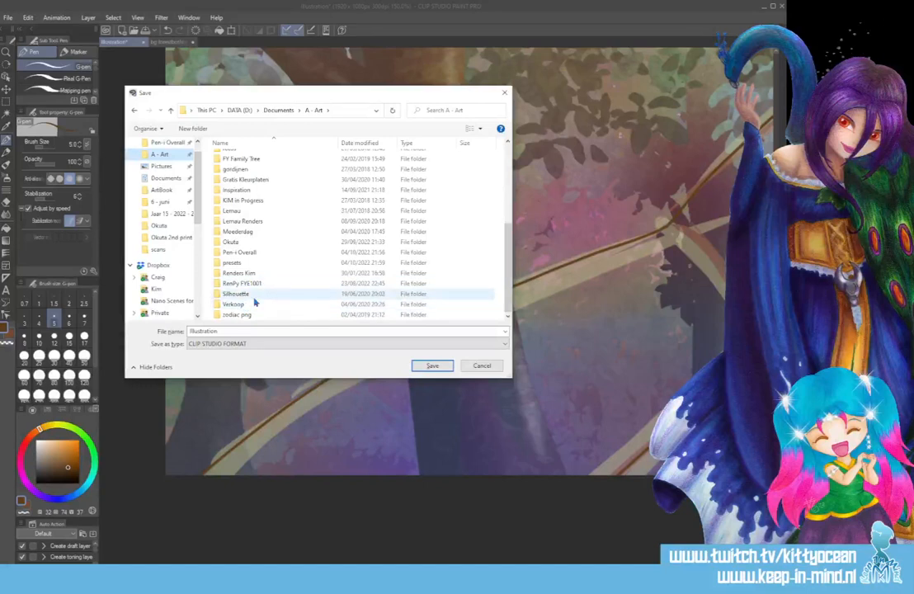
left_click(264, 284)
double_click(264, 284)
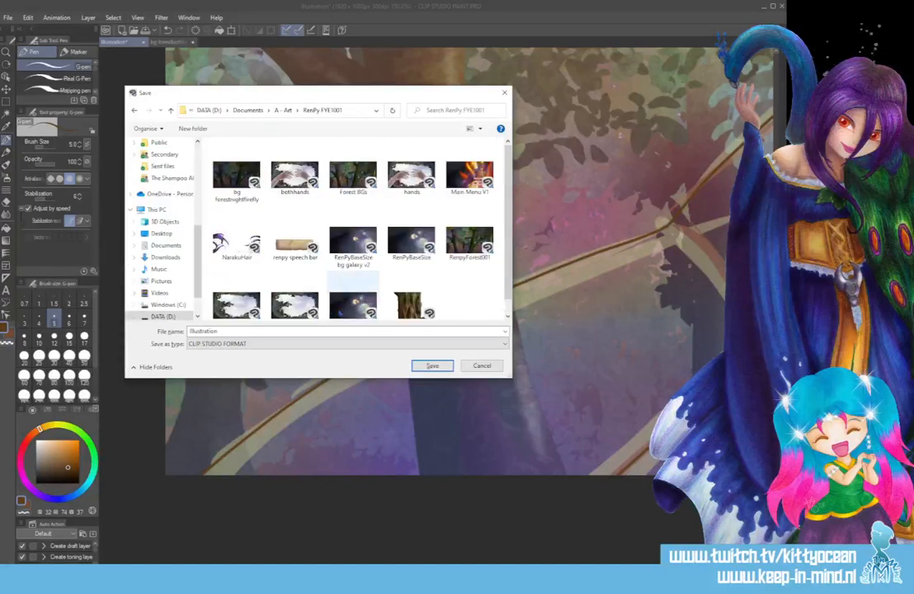
double_click(309, 332)
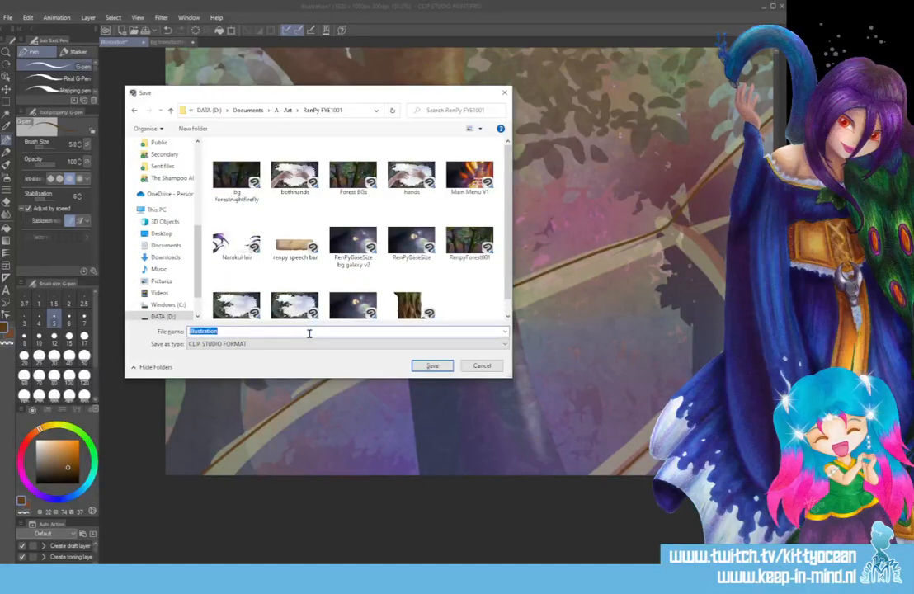
type("gooseb")
type("erries")
key("Return")
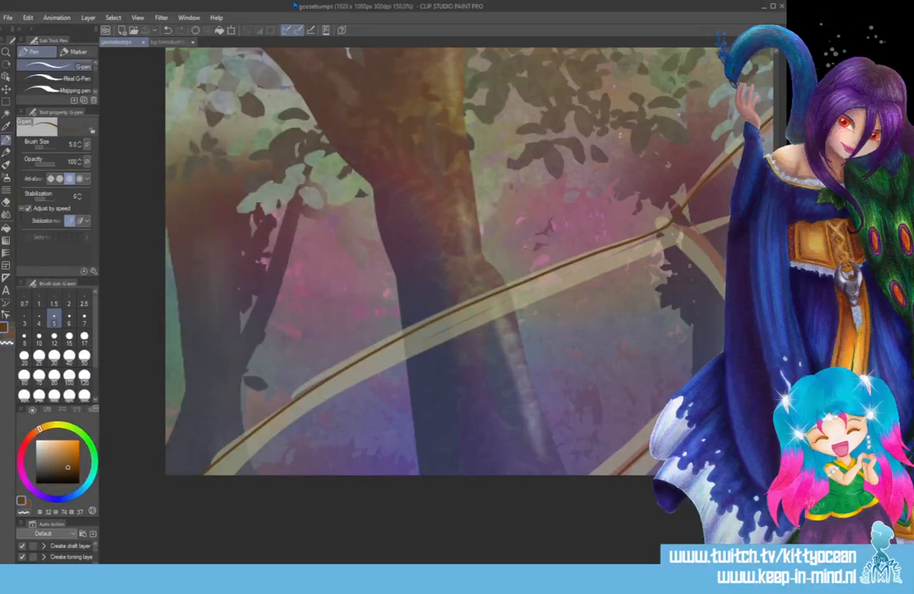
Sample the muted pink skin colour from the left forearm in bg forestbothhands.png and return to the goosebumps illustration.
left_click(169, 41)
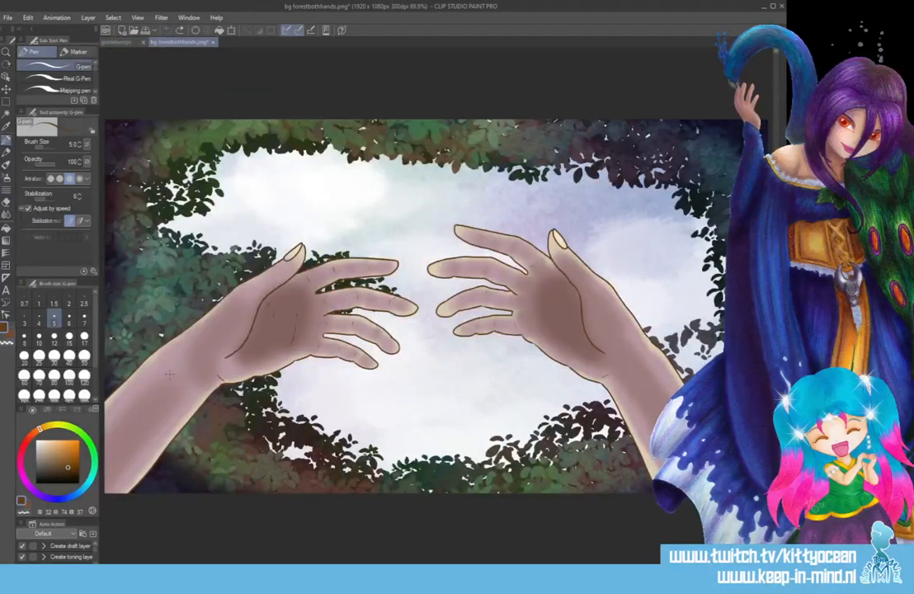
key("i")
left_click(196, 396)
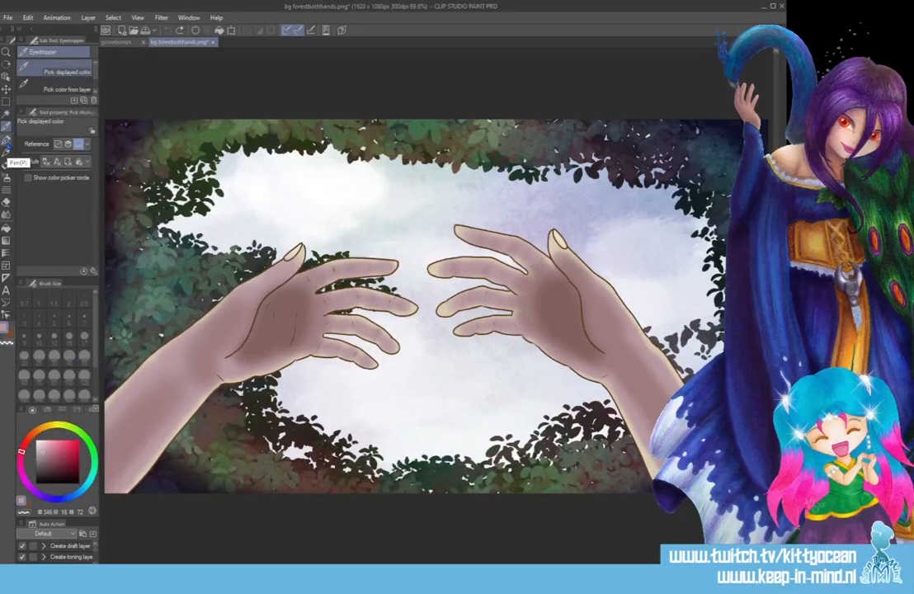
left_click(117, 42)
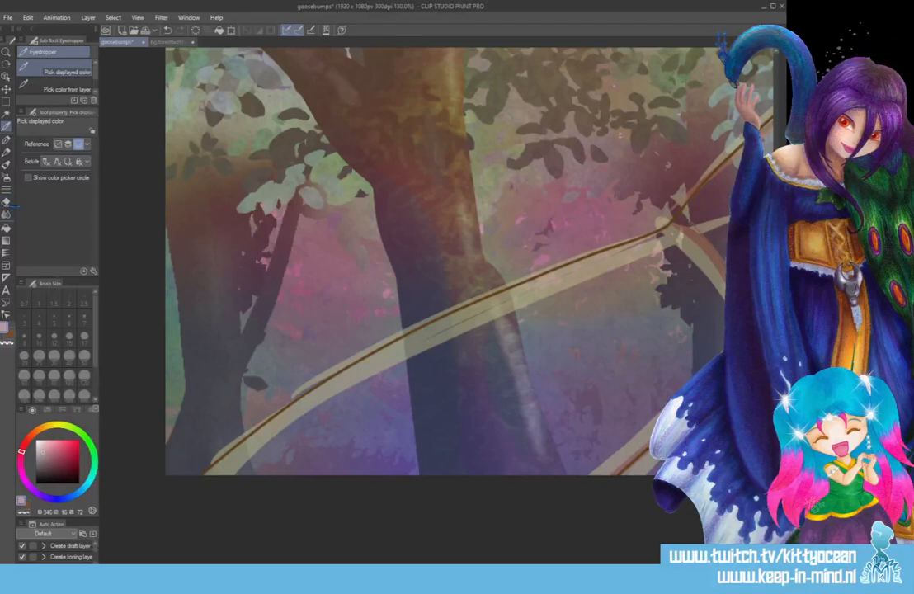
Enable multiple-layer reference for the Fill tool and fill the hand and forearm with the sampled skin colour.
left_click(6, 227)
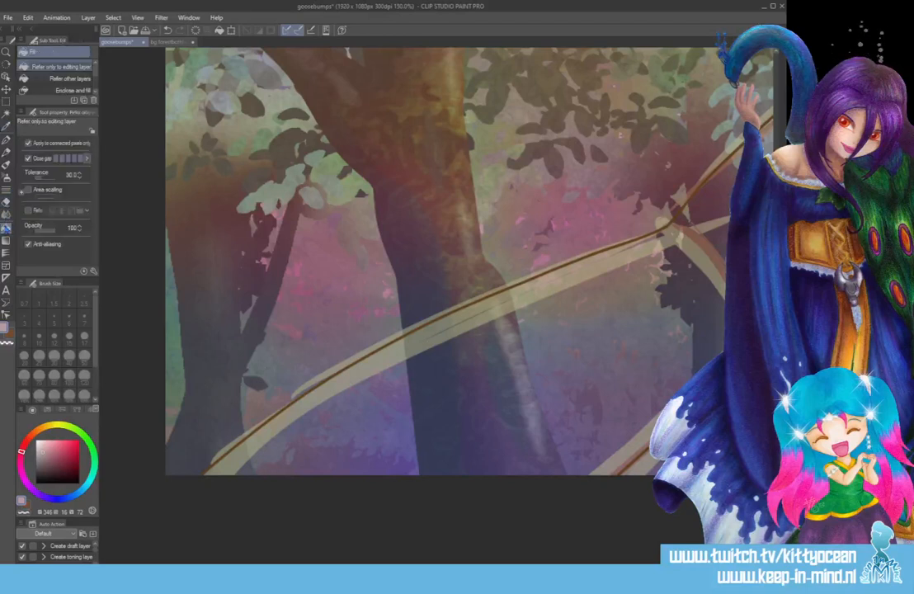
left_click(28, 211)
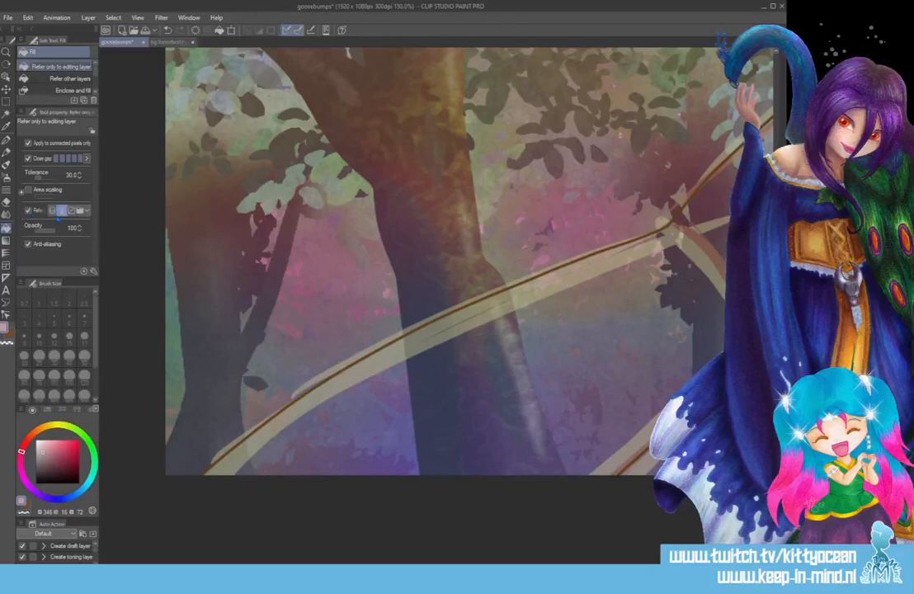
left_click(461, 376)
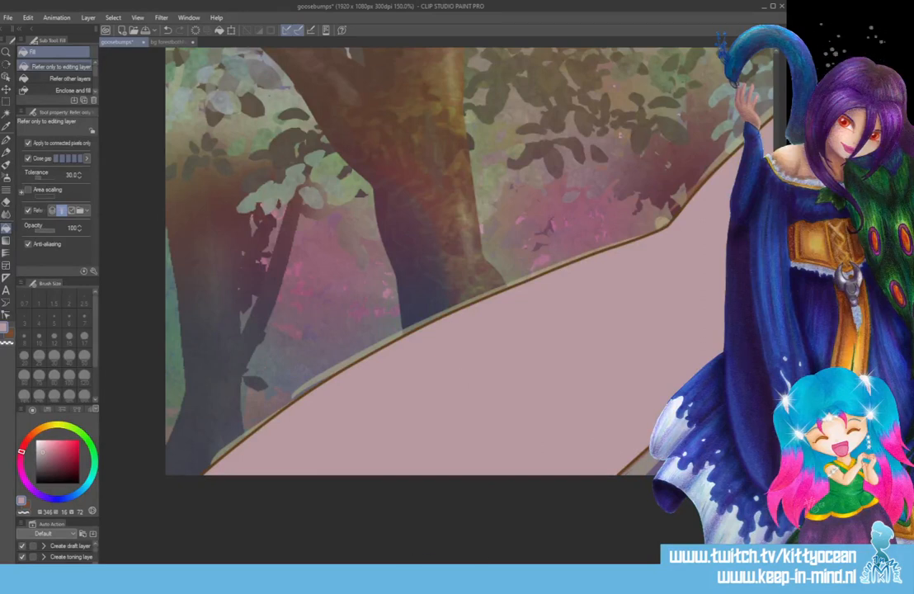
left_click_drag(487, 569, 621, 569)
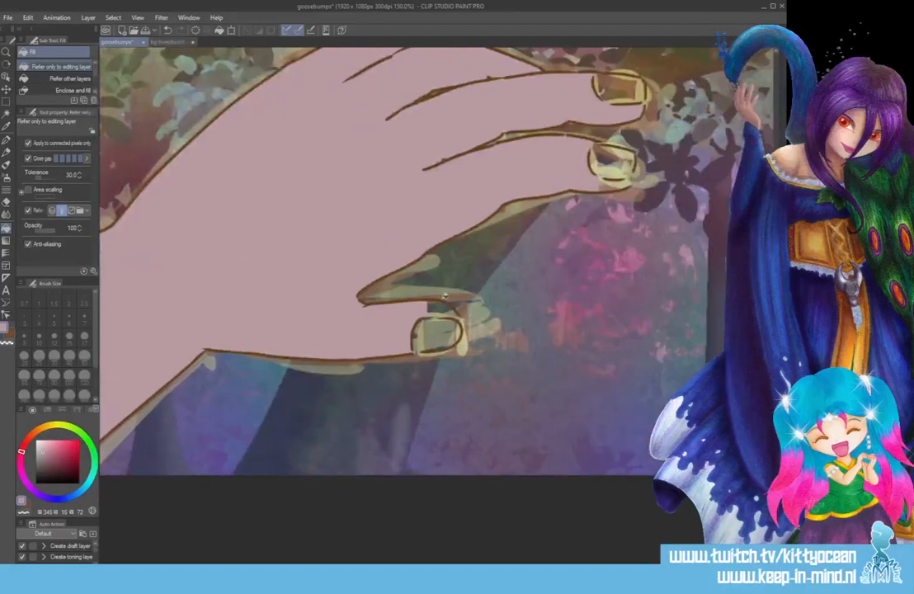
Fill the four unfilled fingernails, from the thumb up to the topmost finger, with the same skin colour.
left_click(442, 334)
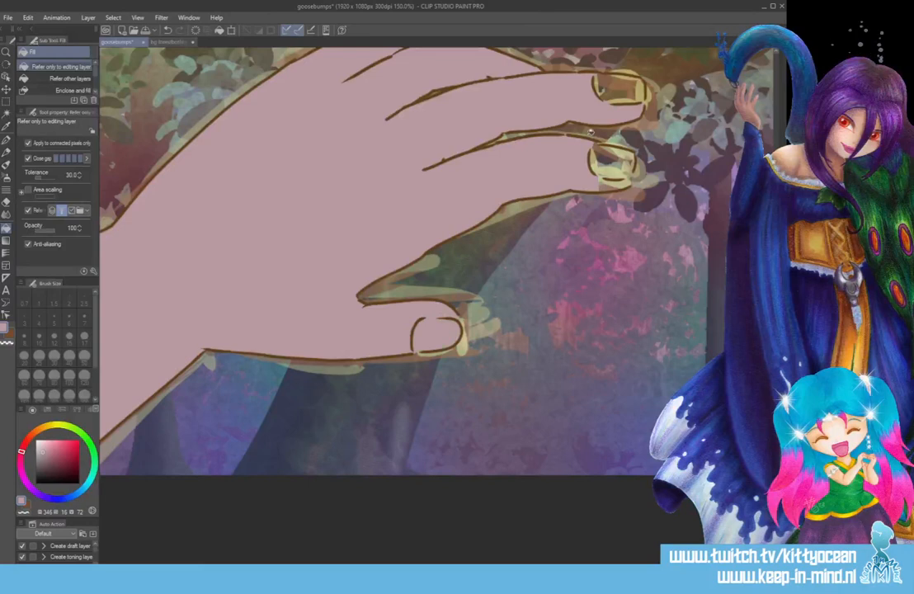
left_click(612, 163)
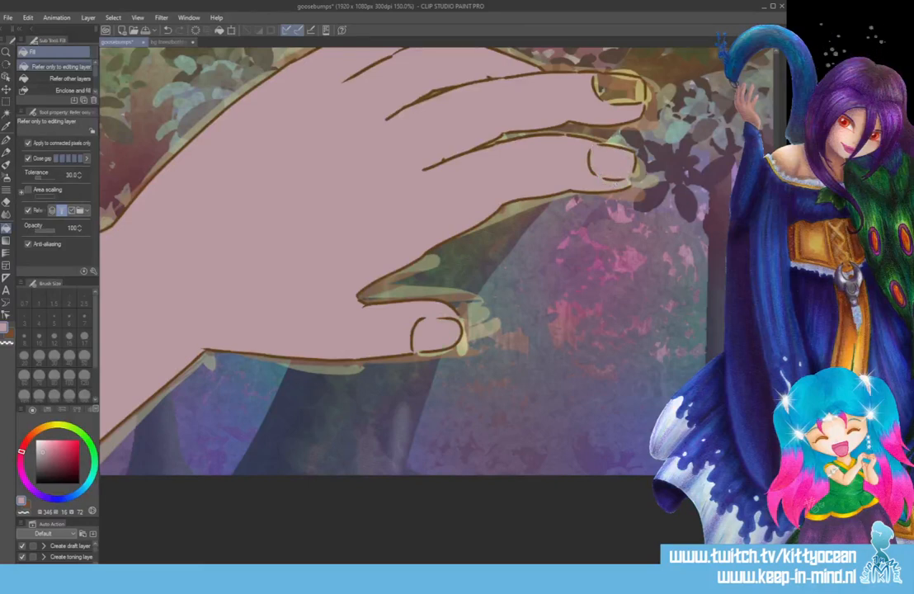
scroll(413, 289, "up", 3)
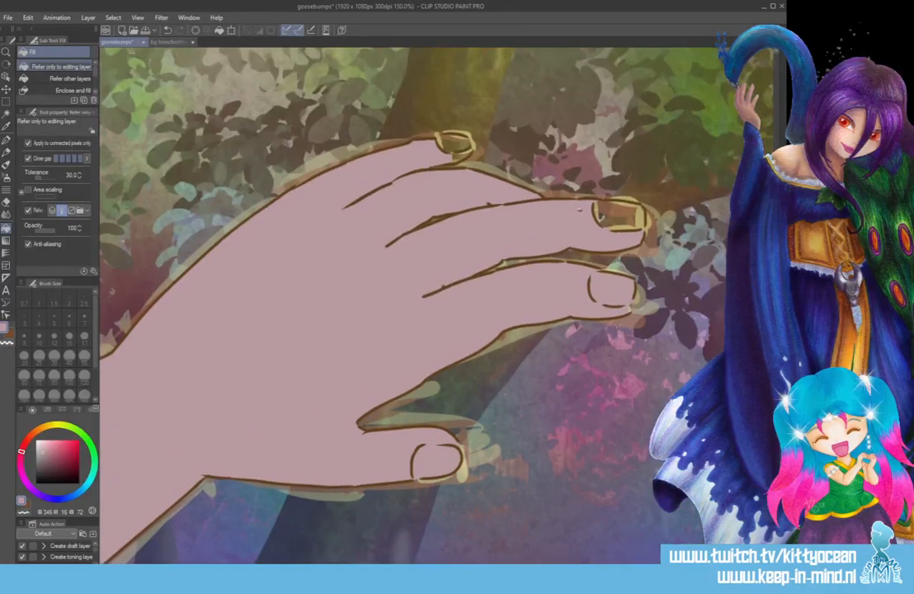
left_click(615, 216)
left_click(456, 145)
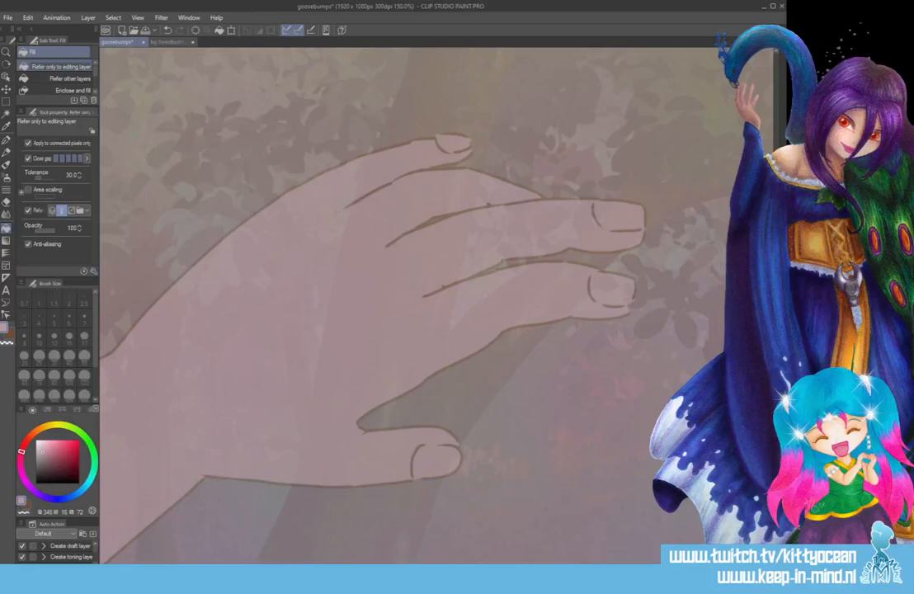
Redraw the thumb's upper edge, lower edge and tip in black with the G-pen at size 5, extending it beyond the brown outline.
key("ctrl+plus")
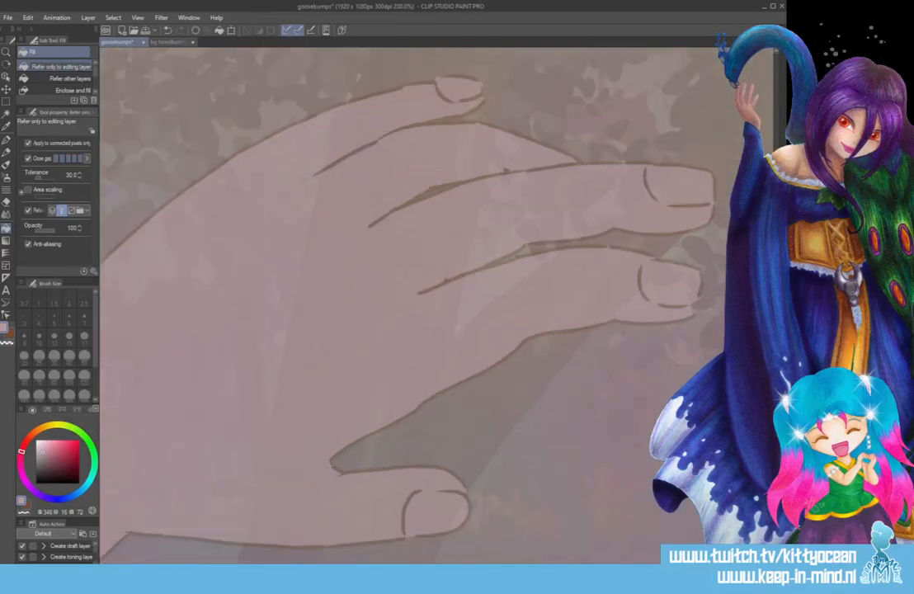
left_click_drag(71, 468, 97, 492)
scroll(405, 297, "down", 5)
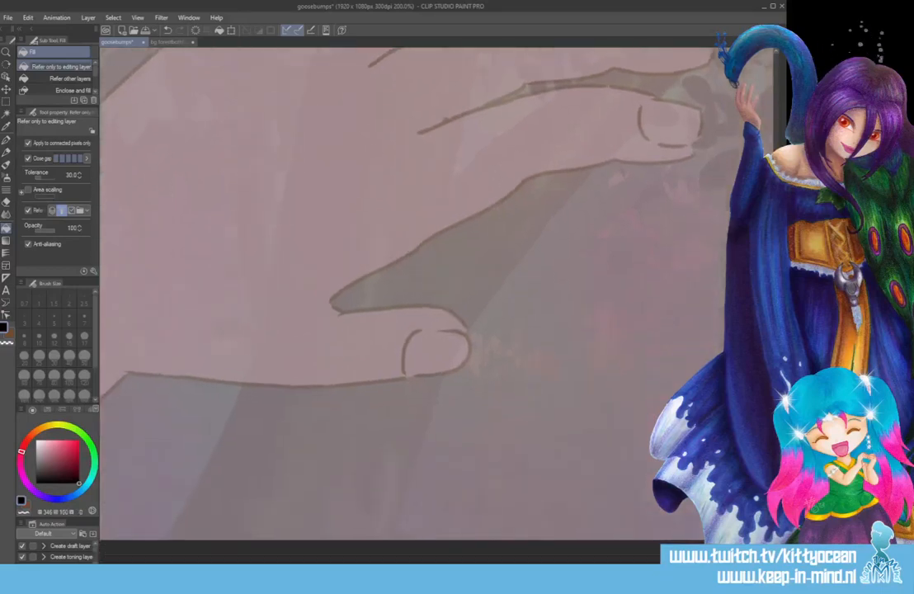
left_click(6, 141)
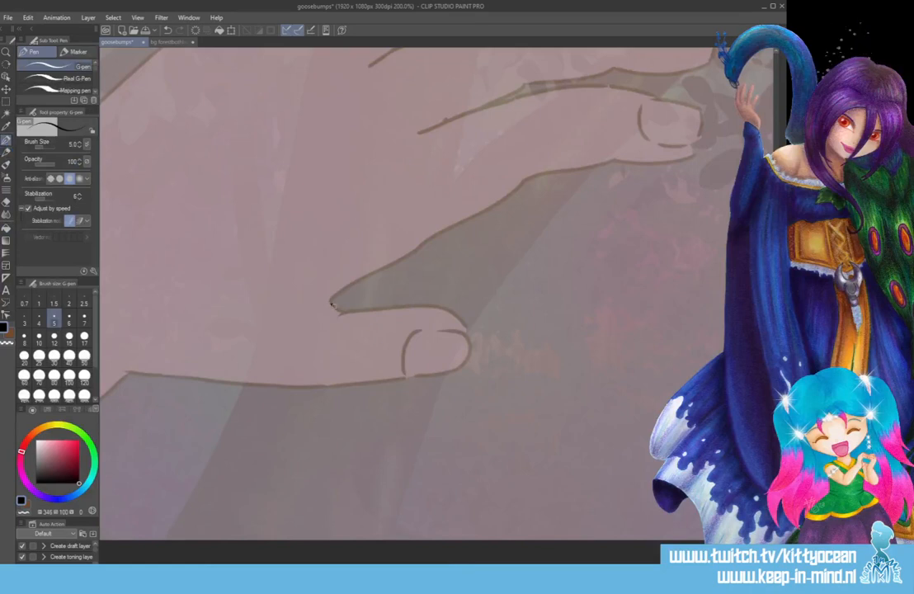
left_click_drag(331, 305, 474, 301)
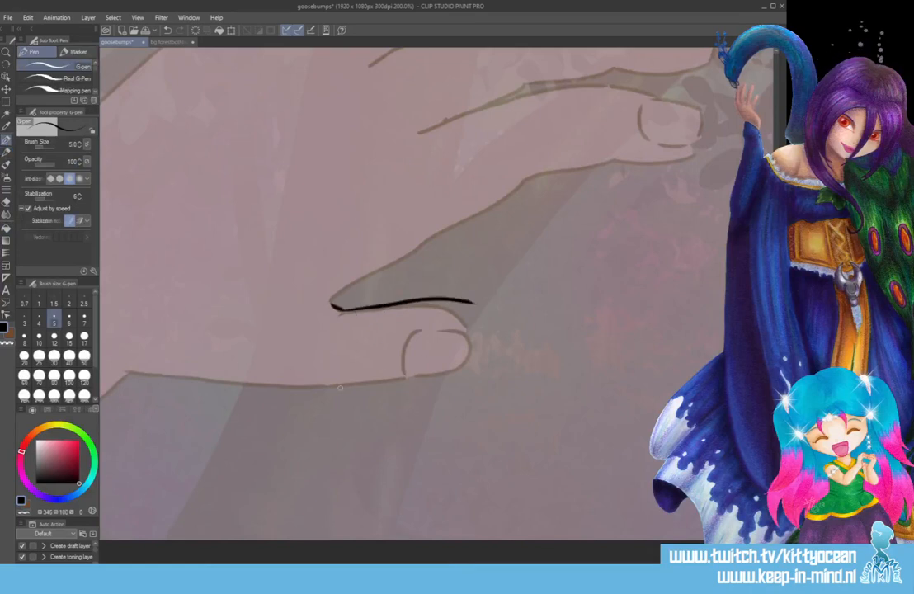
mouse_move(333, 384)
left_mouse_down()
mouse_move(404, 378)
mouse_move(487, 345)
left_mouse_up()
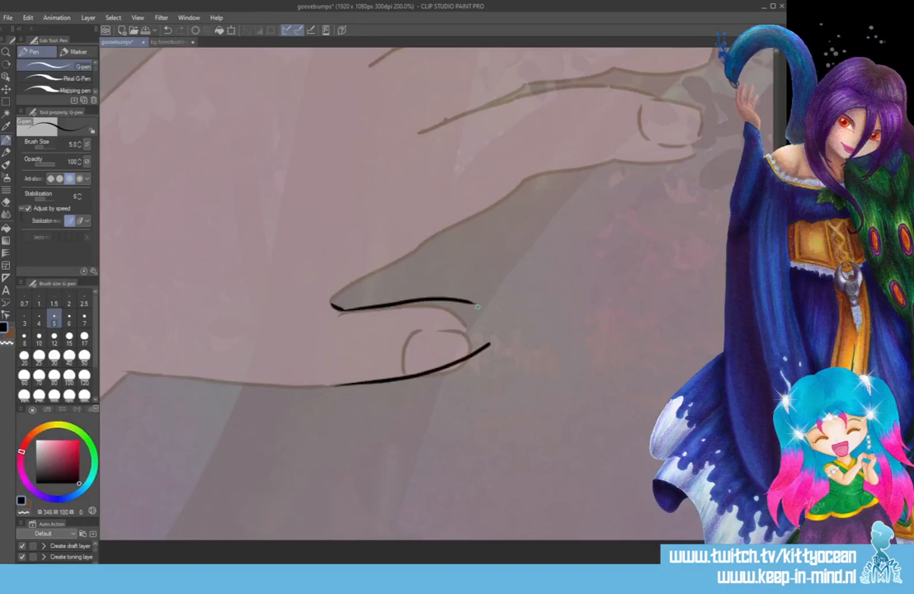
left_click_drag(476, 302, 490, 342)
scroll(478, 305, "up", 3)
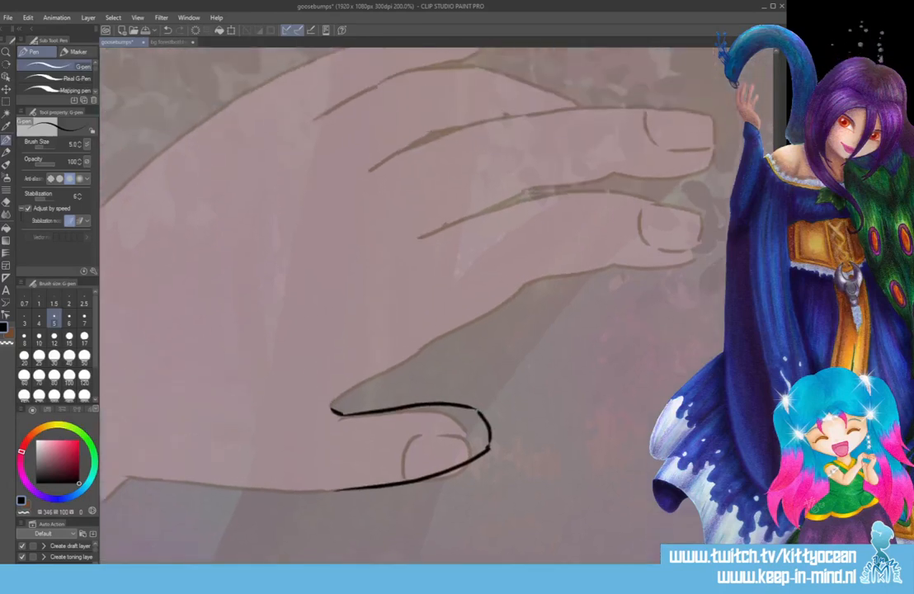
Redraw the lower and upper edges of the finger above the thumb in black and add short crease lines at the thumb web.
left_click_drag(333, 421, 511, 303)
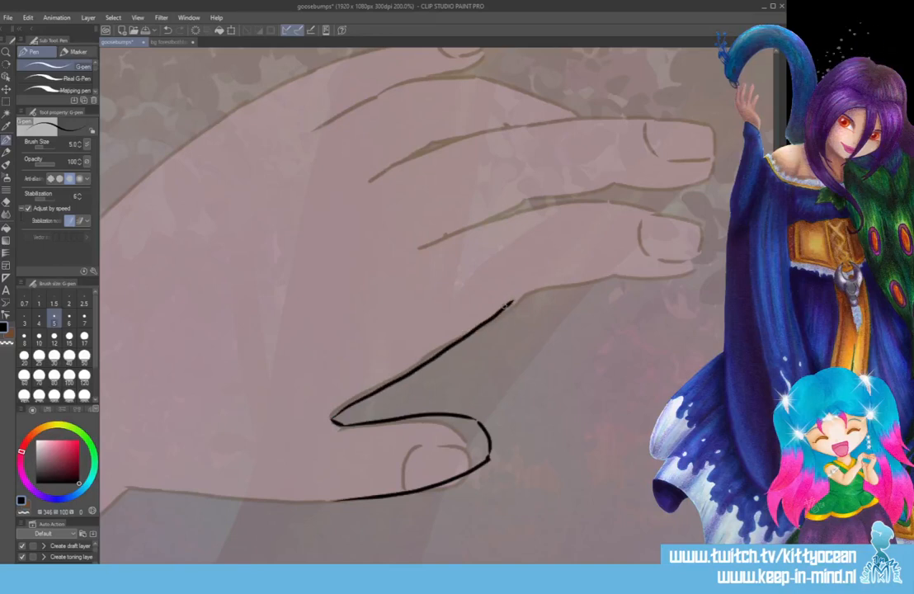
key("ctrl+z")
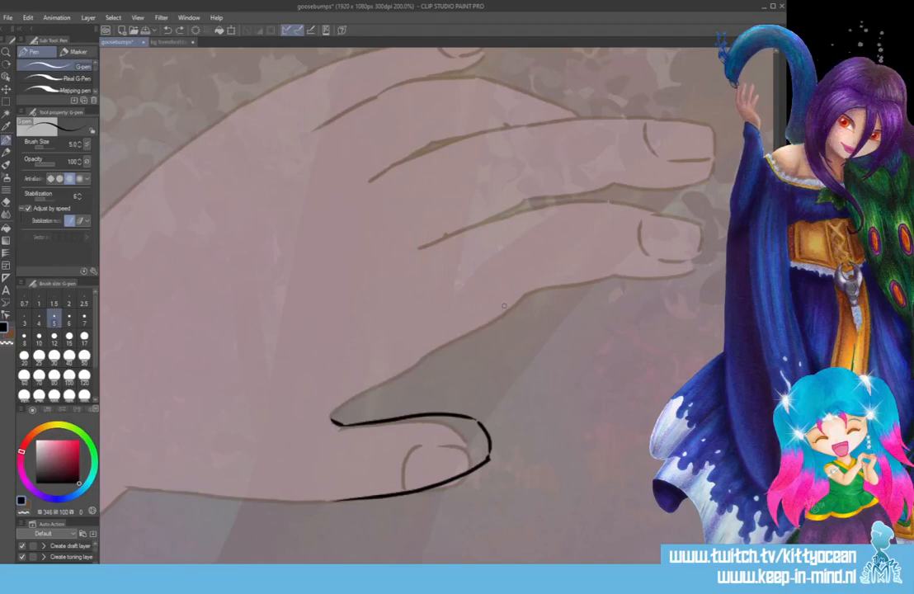
left_click_drag(361, 399, 358, 418)
mouse_move(365, 392)
left_mouse_down()
mouse_move(547, 289)
mouse_move(700, 262)
left_mouse_up()
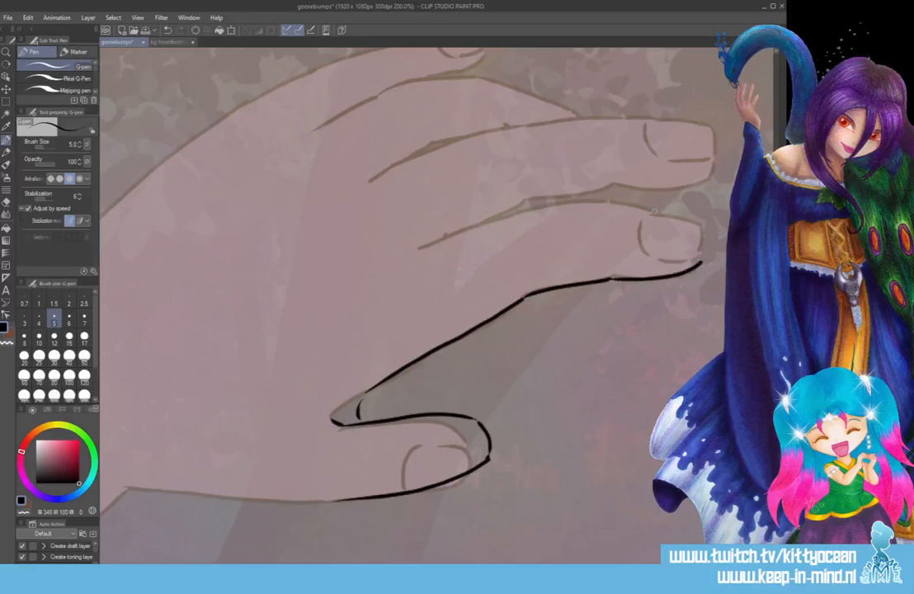
mouse_move(655, 208)
left_mouse_down()
mouse_move(557, 205)
mouse_move(418, 249)
left_mouse_up()
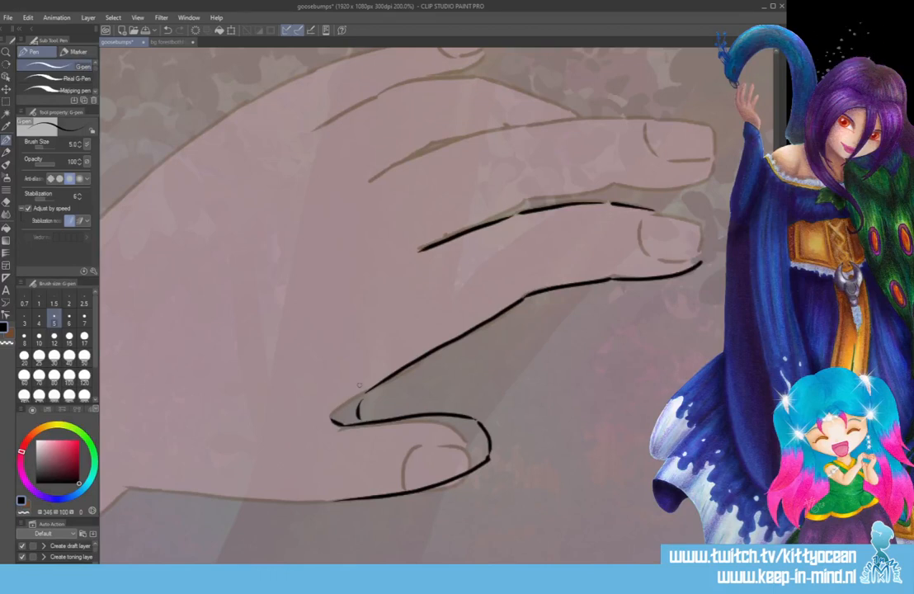
left_click_drag(354, 385, 346, 412)
Draw new black nail outlines on the thumb and on the finger directly above it.
left_click_drag(474, 427, 426, 474)
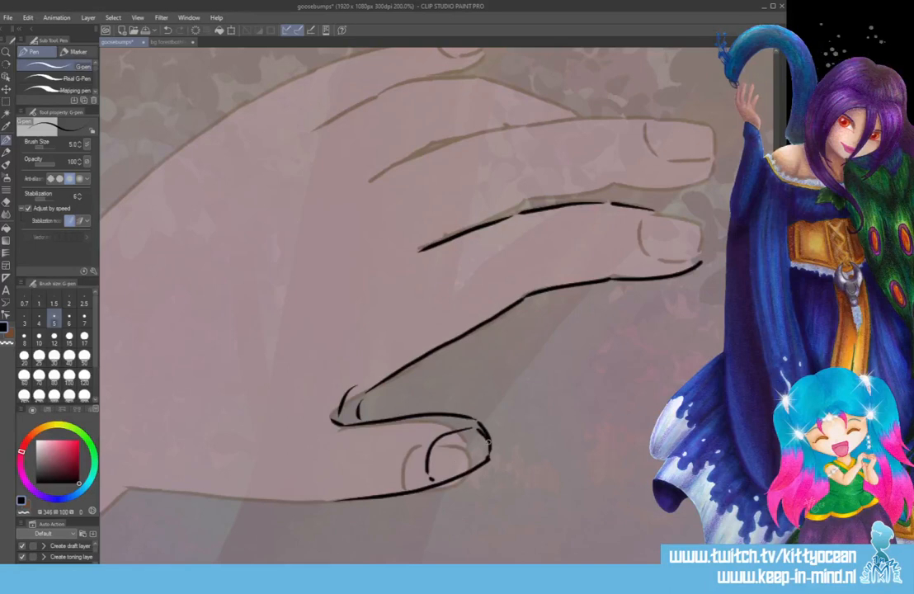
scroll(487, 443, "up", 5)
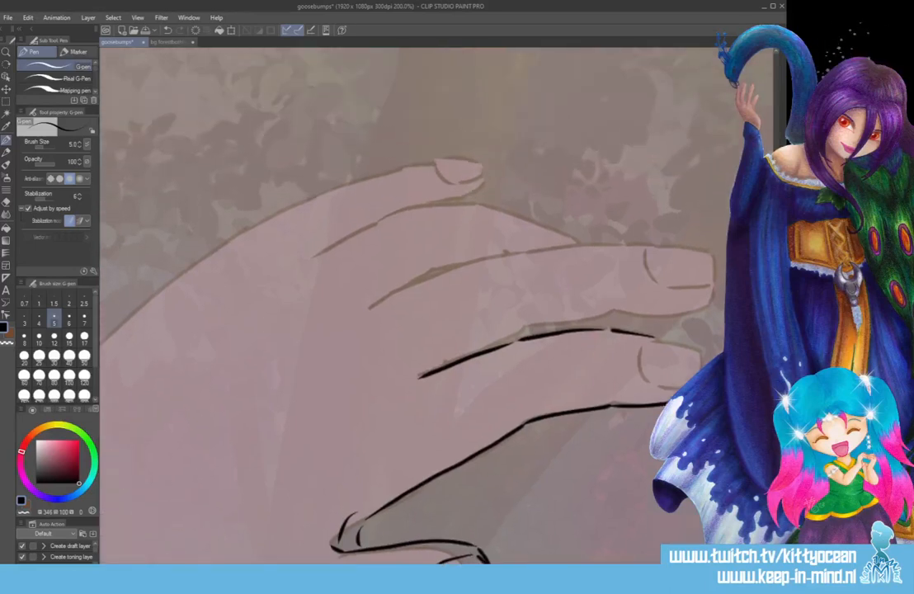
scroll(422, 359, "right", 9)
mouse_move(423, 343)
left_mouse_down()
mouse_move(417, 368)
mouse_move(438, 388)
mouse_move(480, 377)
left_mouse_up()
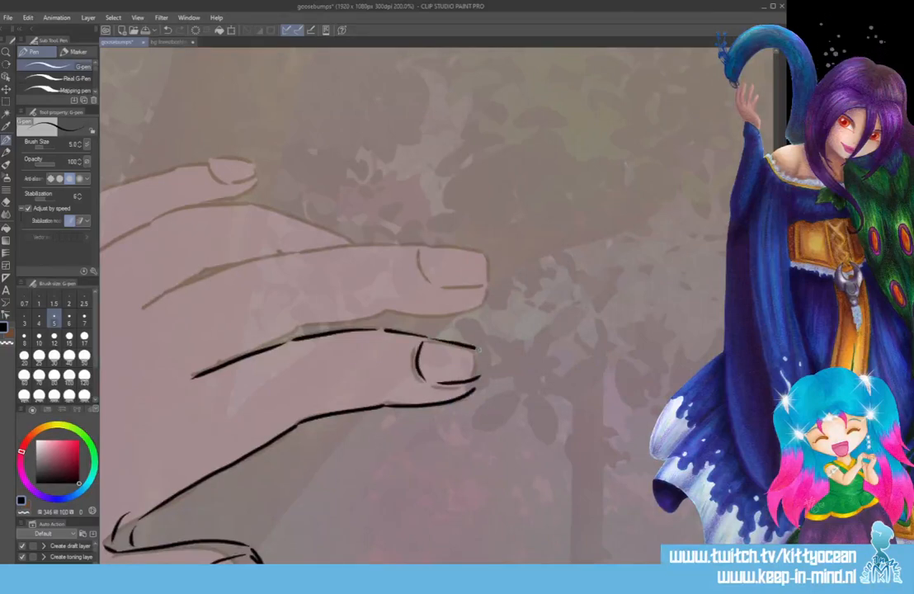
left_click_drag(419, 341, 482, 373)
Ink the second finger above the thumb in black, covering its lower edge, nail, tip and upper edge back to the knuckle.
mouse_move(193, 376)
left_mouse_down()
mouse_move(296, 328)
mouse_move(462, 304)
mouse_move(495, 283)
left_mouse_up()
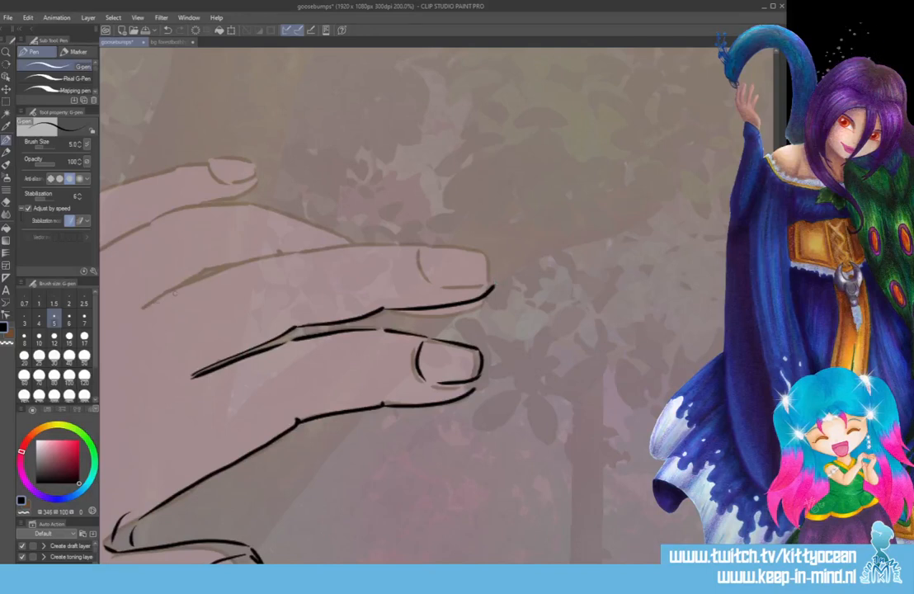
left_click_drag(425, 248, 495, 281)
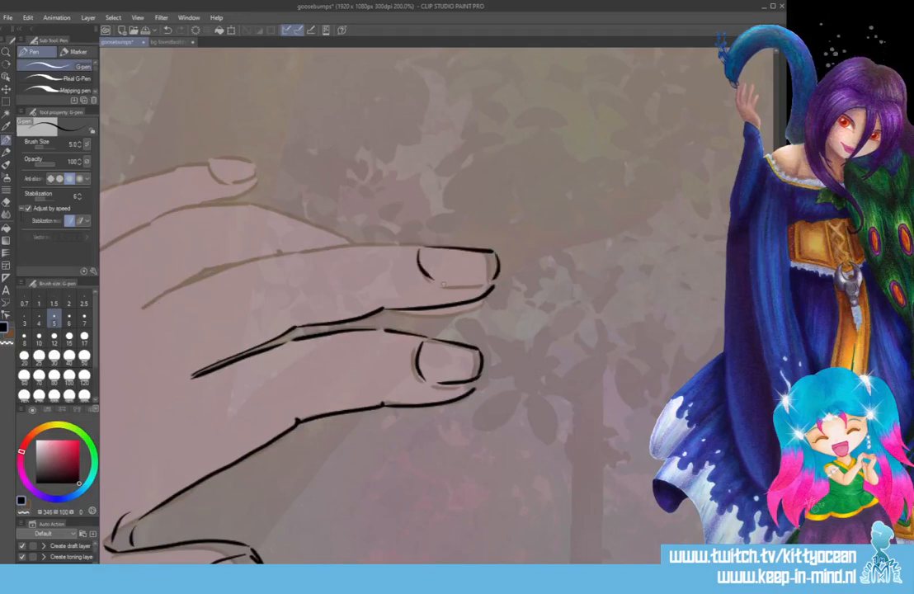
left_click_drag(418, 249, 496, 272)
left_click_drag(528, 577, 480, 578)
mouse_move(316, 307)
left_mouse_down()
mouse_move(442, 256)
mouse_move(594, 245)
left_mouse_up()
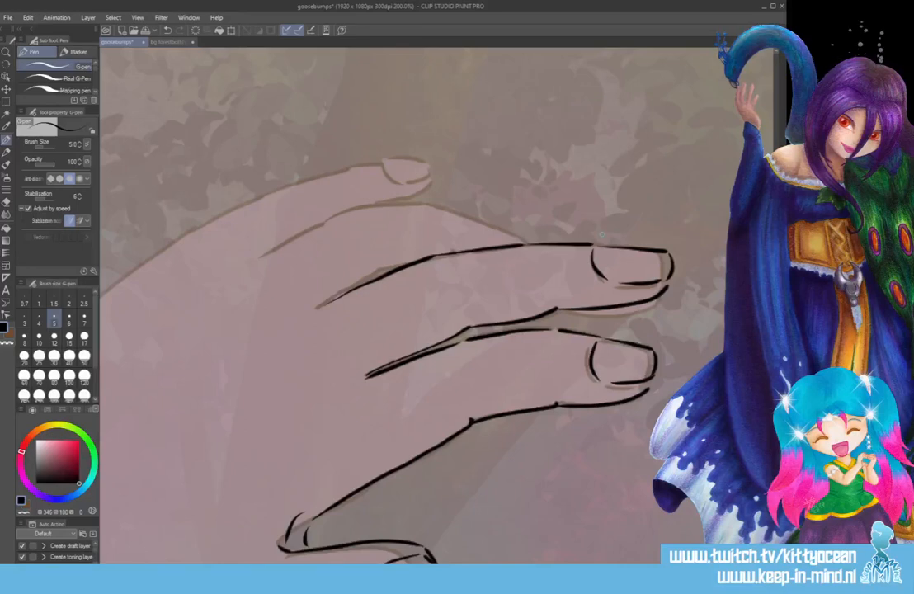
Ink the partly hidden third finger with a knuckle crease below it, and the topmost finger's upper contour down the back of the hand.
mouse_move(270, 258)
left_mouse_down()
mouse_move(374, 208)
mouse_move(427, 205)
mouse_move(523, 242)
left_mouse_up()
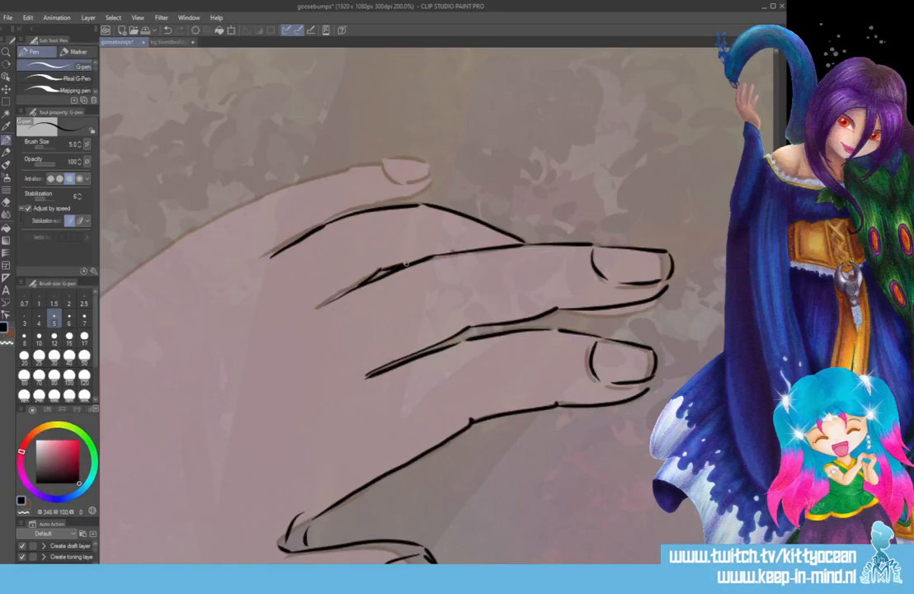
left_click_drag(359, 279, 414, 257)
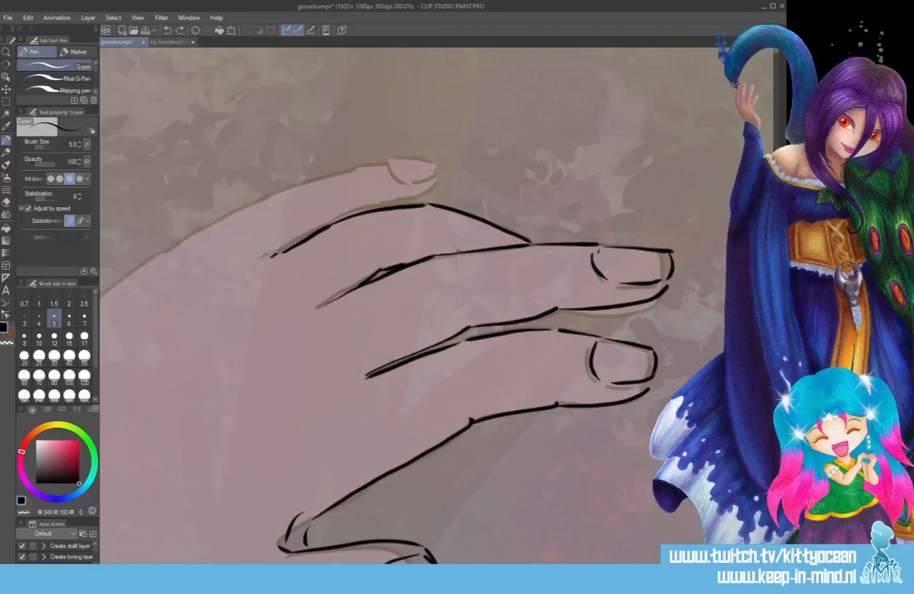
left_click_drag(510, 569, 460, 569)
mouse_move(233, 337)
left_mouse_down()
mouse_move(397, 216)
mouse_move(492, 177)
mouse_move(559, 168)
left_mouse_up()
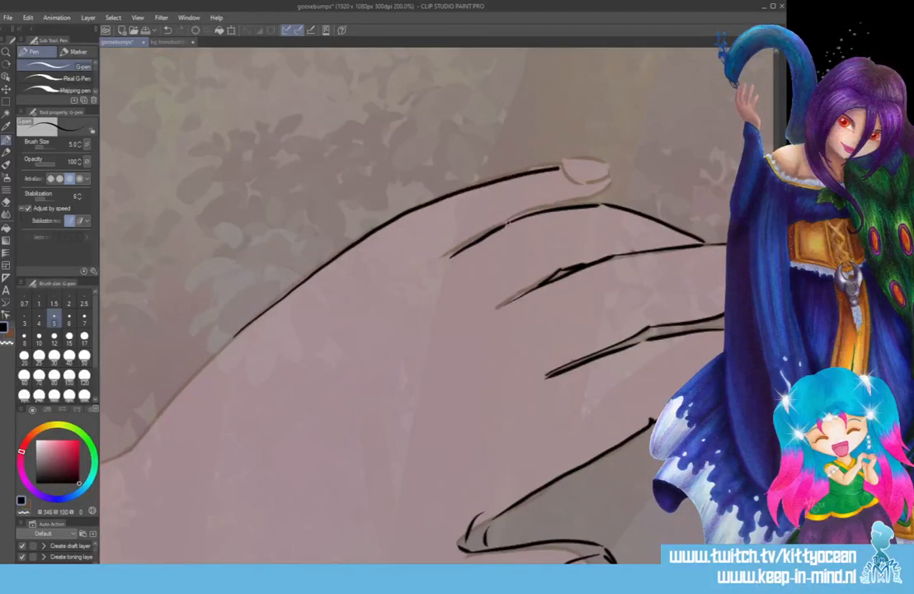
Ink the topmost finger's lower edge, redraw its nail as a smaller outline and trim the line end under the nail.
mouse_move(505, 223)
left_mouse_down()
mouse_move(612, 183)
mouse_move(608, 169)
mouse_move(578, 178)
mouse_move(596, 161)
mouse_move(615, 168)
mouse_move(587, 180)
left_mouse_up()
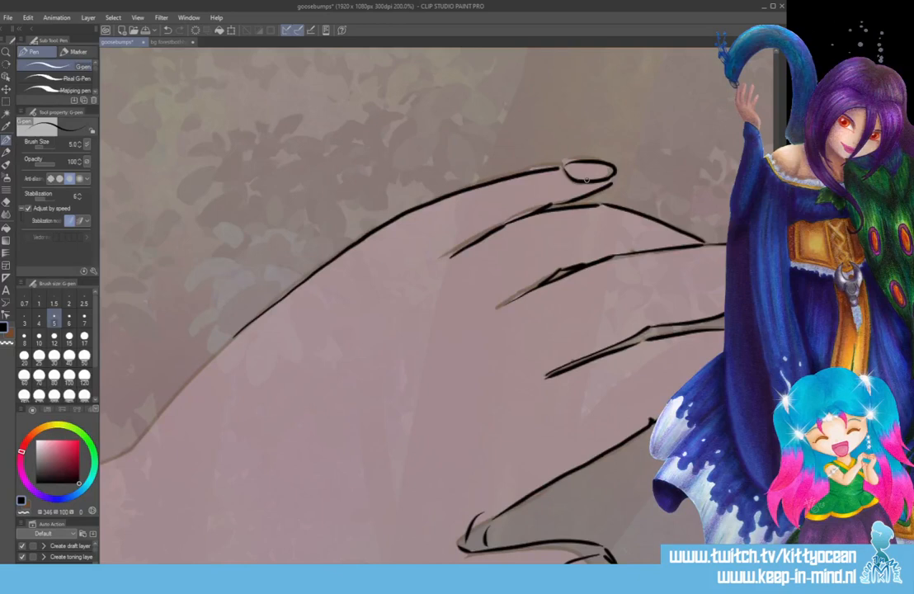
key("ctrl+z")
key("ctrl+z")
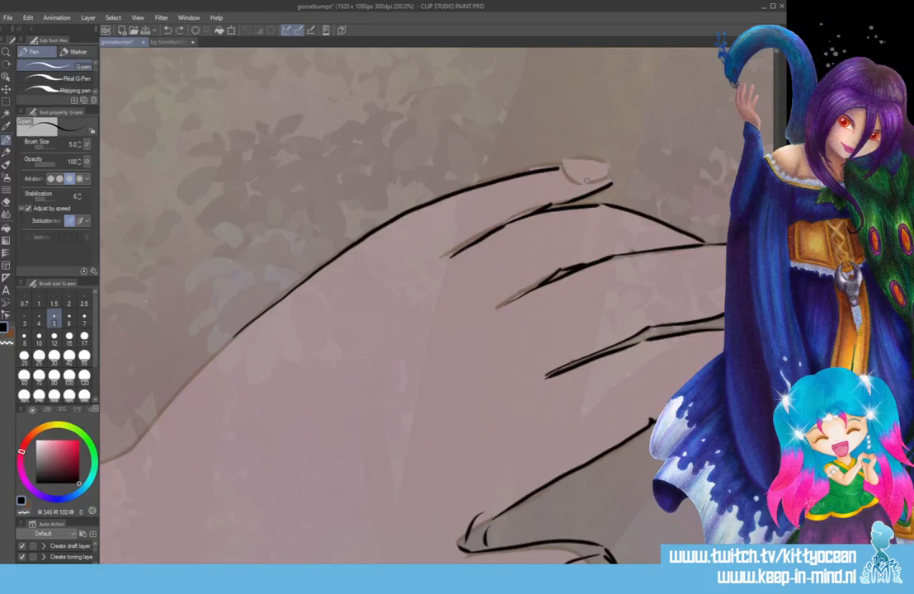
mouse_move(564, 165)
left_mouse_down()
mouse_move(580, 182)
mouse_move(609, 168)
mouse_move(585, 184)
left_mouse_up()
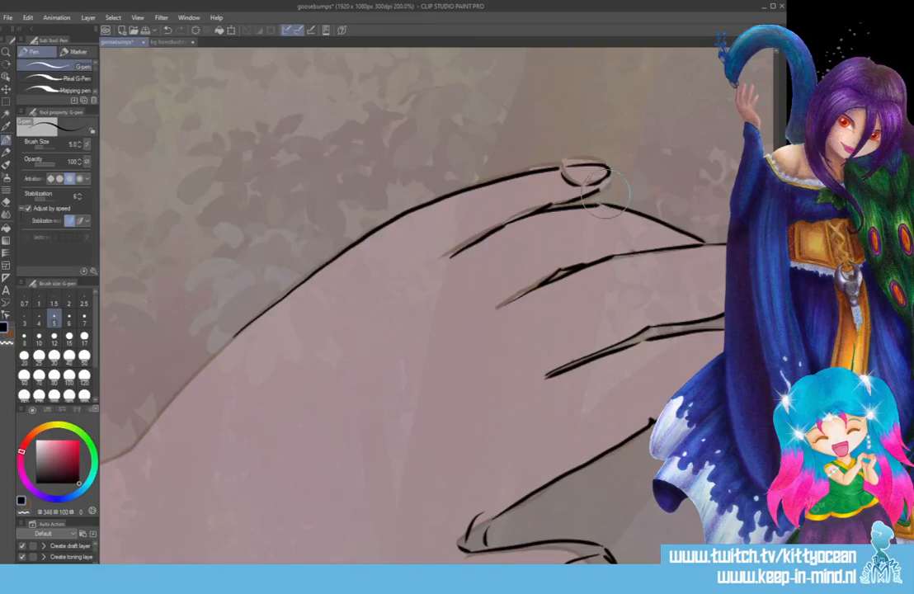
left_click_drag(607, 178, 596, 192)
Extend the black outline along the back of the hand to the wrist and continue the thumb's lower edge into the palm.
left_click_drag(153, 494, 504, 495)
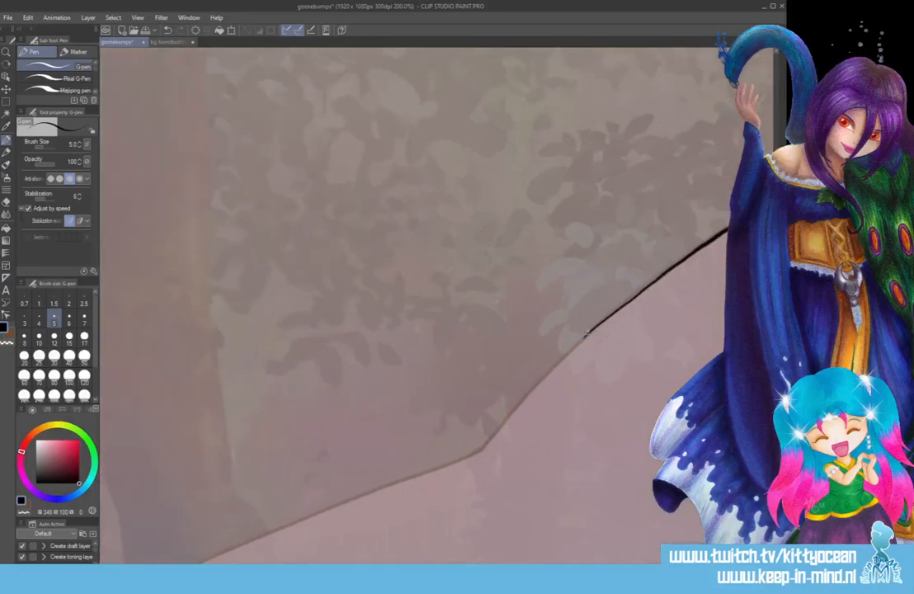
mouse_move(586, 333)
left_mouse_down()
mouse_move(500, 416)
mouse_move(481, 453)
left_mouse_up()
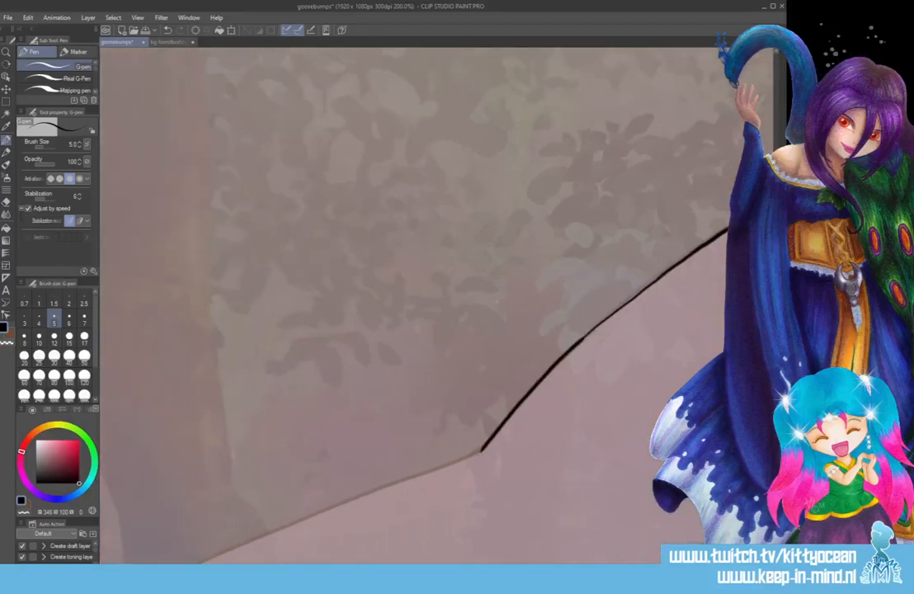
scroll(496, 302, "down", 5)
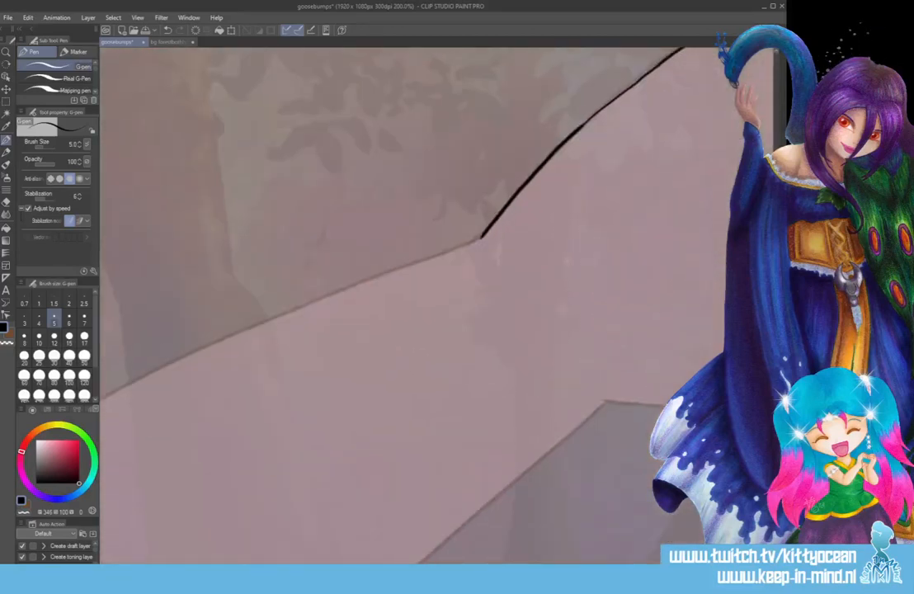
scroll(437, 305, "right", 4)
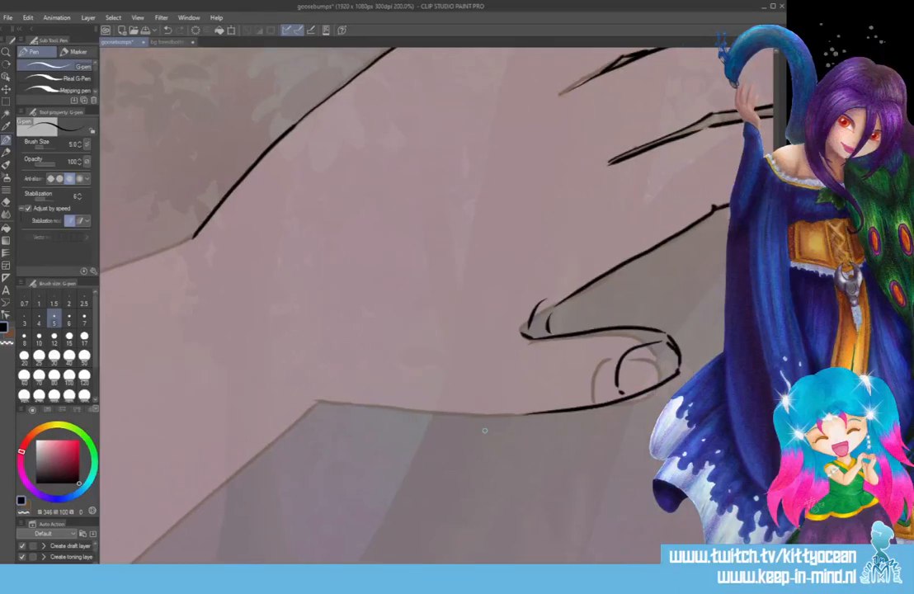
mouse_move(528, 411)
left_mouse_down()
mouse_move(359, 388)
mouse_move(284, 366)
left_mouse_up()
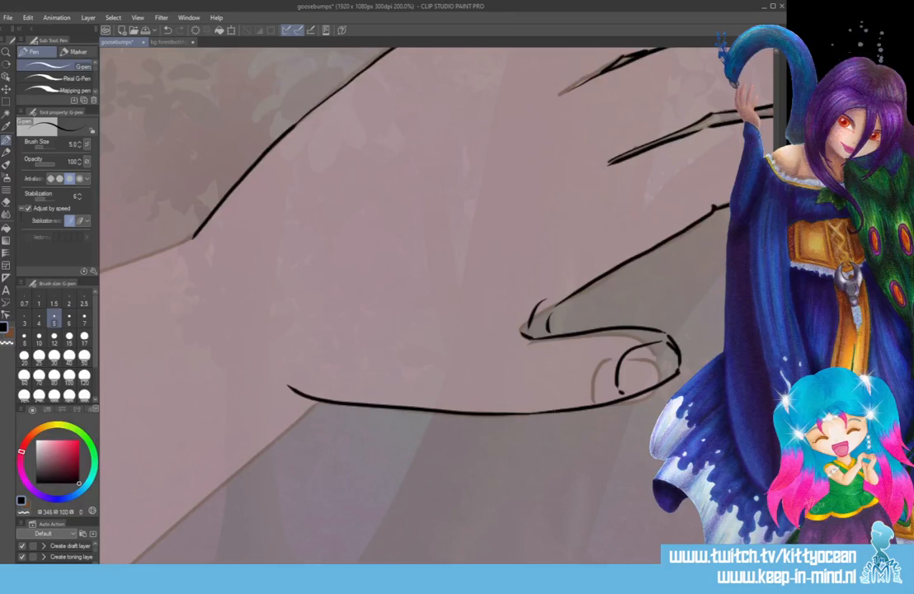
Draw the forearm's lower and upper edges in black from the wrist to the canvas border, making the arm slope more steeply than the sketch.
scroll(438, 306, "down", 3)
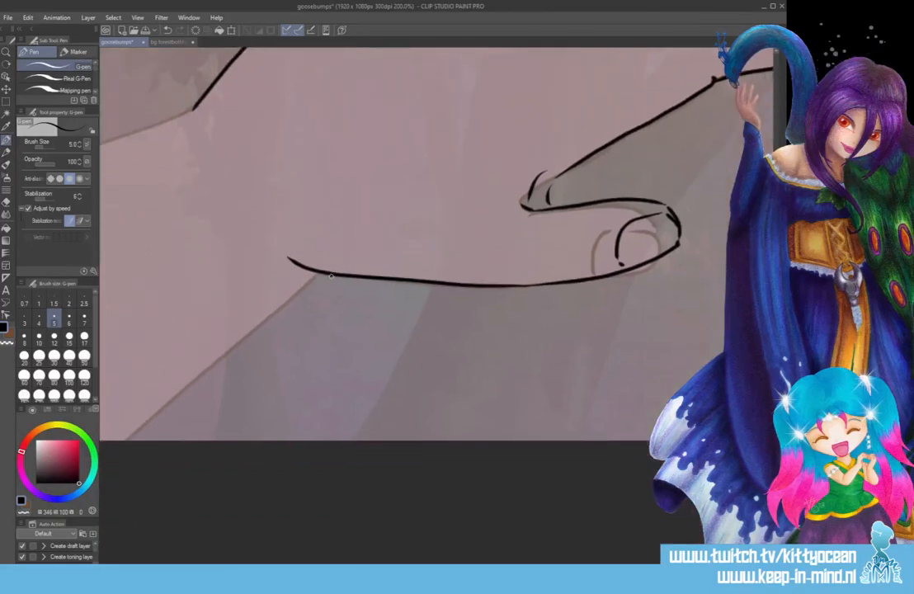
left_click_drag(330, 277, 172, 441)
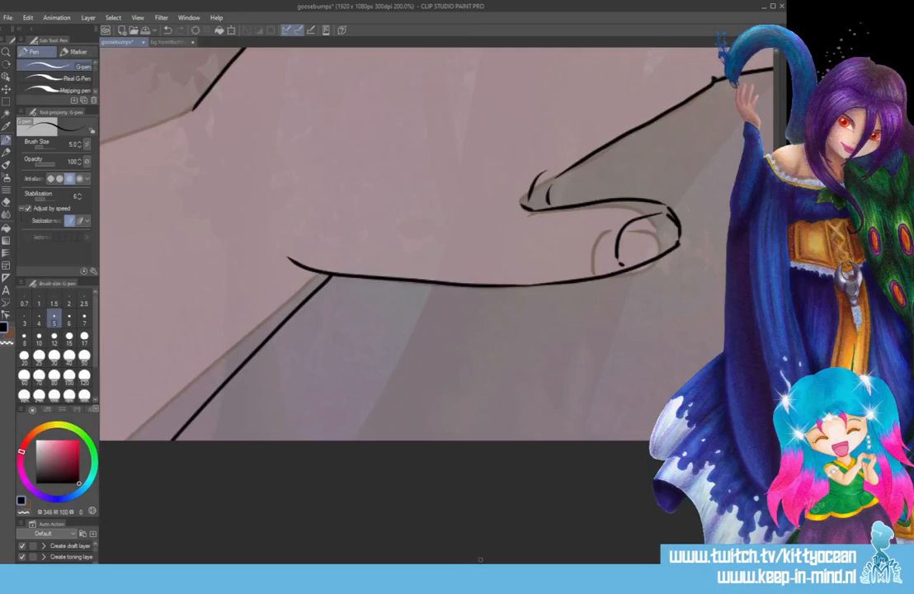
left_click_drag(481, 559, 412, 559)
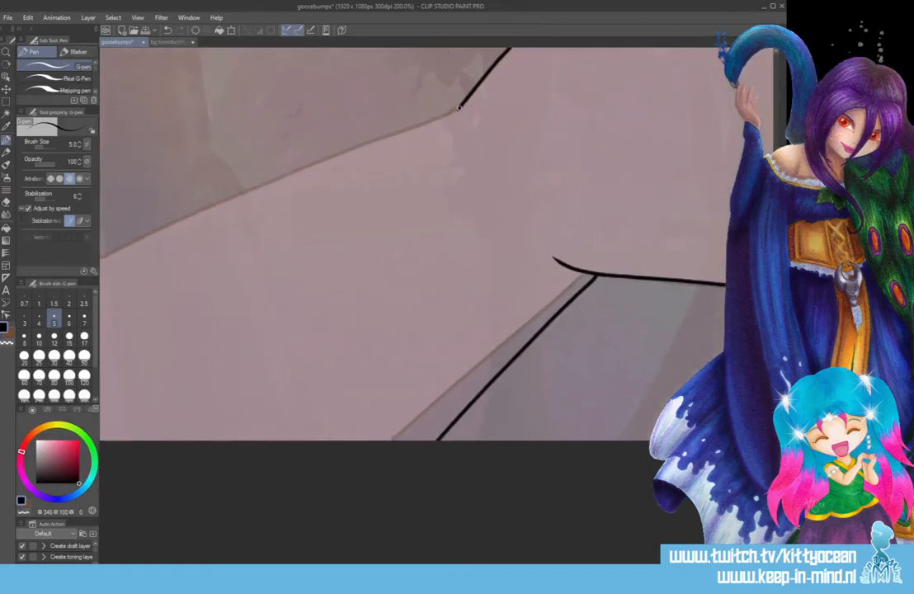
mouse_move(457, 110)
left_mouse_down()
mouse_move(167, 275)
mouse_move(100, 334)
left_mouse_up()
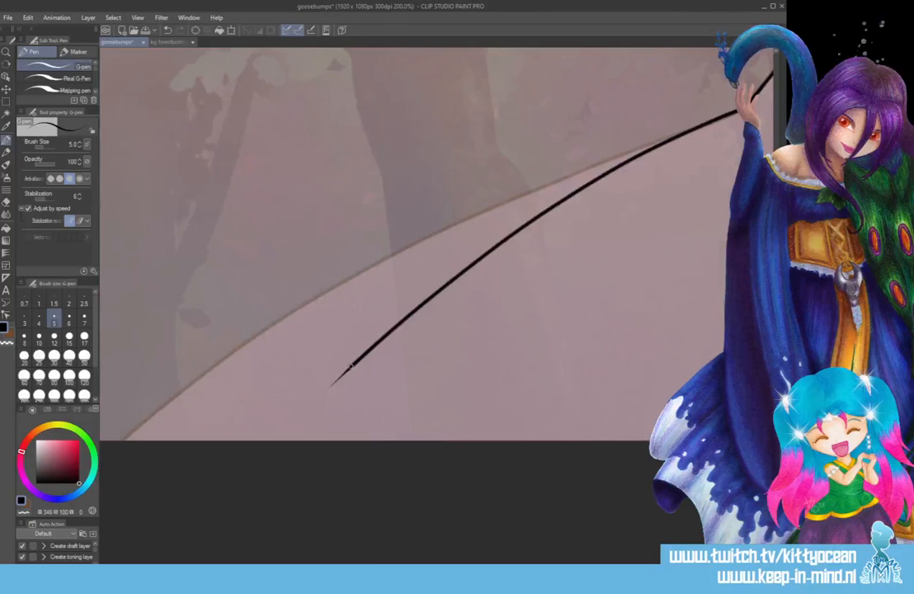
Lasso the inked thumb lines, including the nail and tip, in a loose oval starting at the thumb web.
left_click_drag(350, 365, 146, 557)
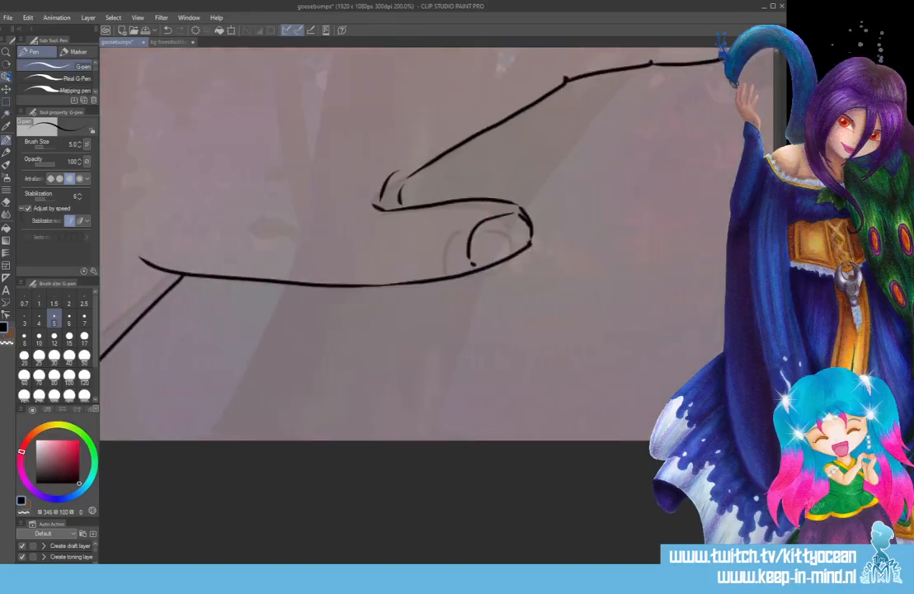
left_click(6, 102)
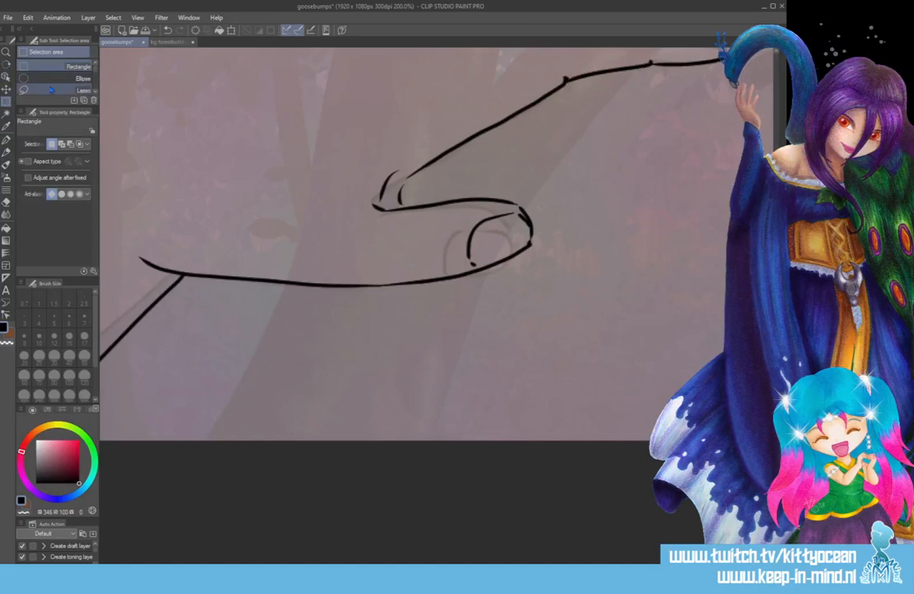
mouse_move(373, 206)
left_mouse_down()
mouse_move(359, 273)
mouse_move(429, 342)
mouse_move(455, 162)
left_mouse_up()
left_click(6, 88)
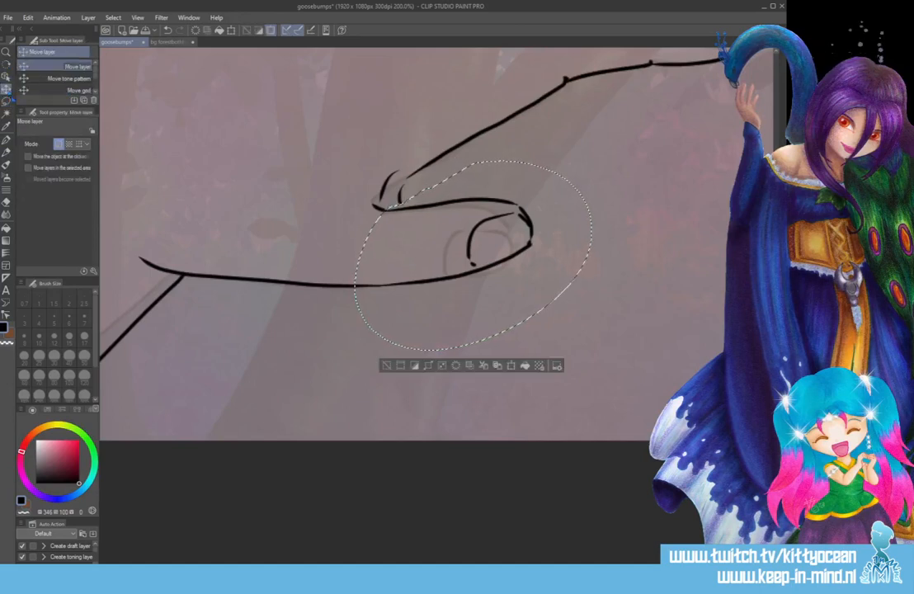
key("ctrl+t")
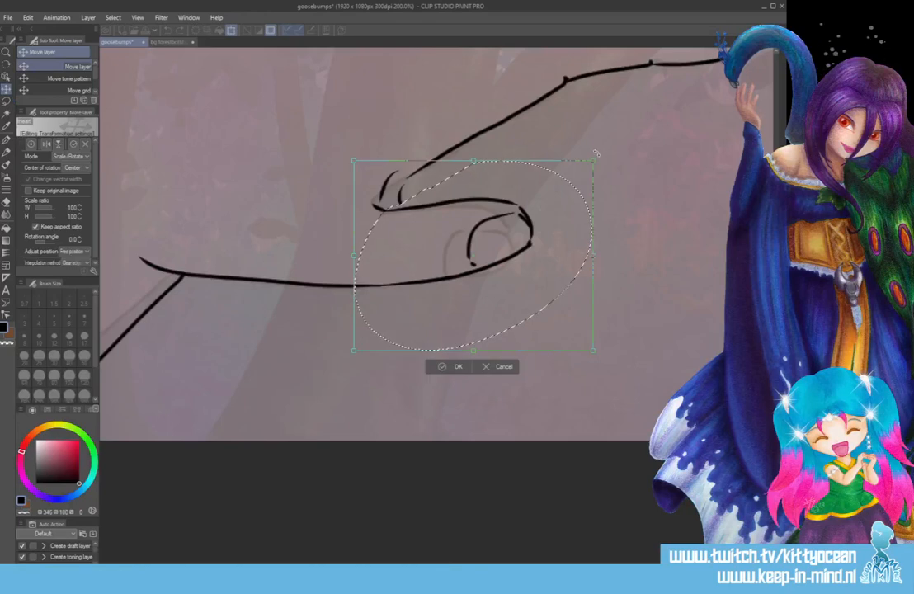
left_click_drag(595, 150, 613, 194)
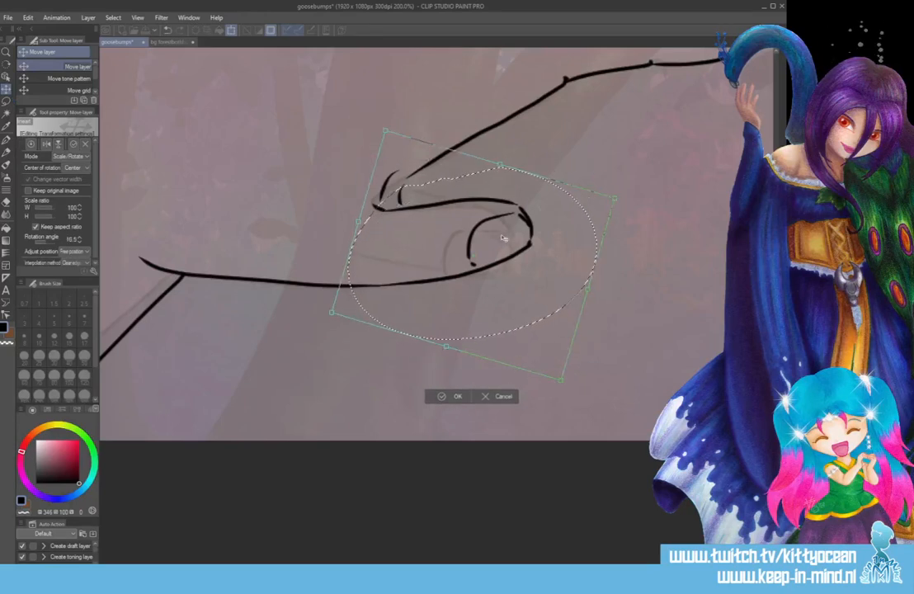
key("ctrl+z")
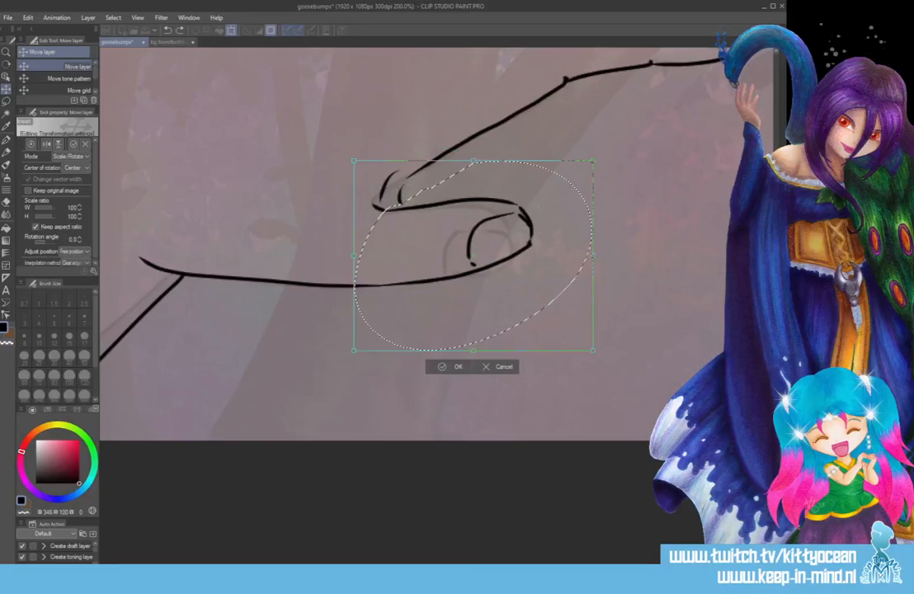
key("ctrl+z")
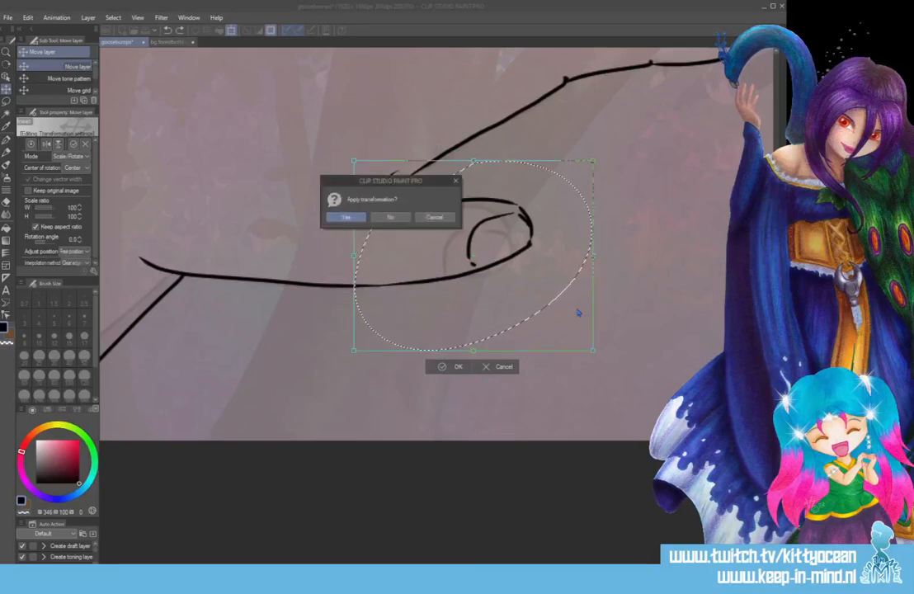
left_click(391, 218)
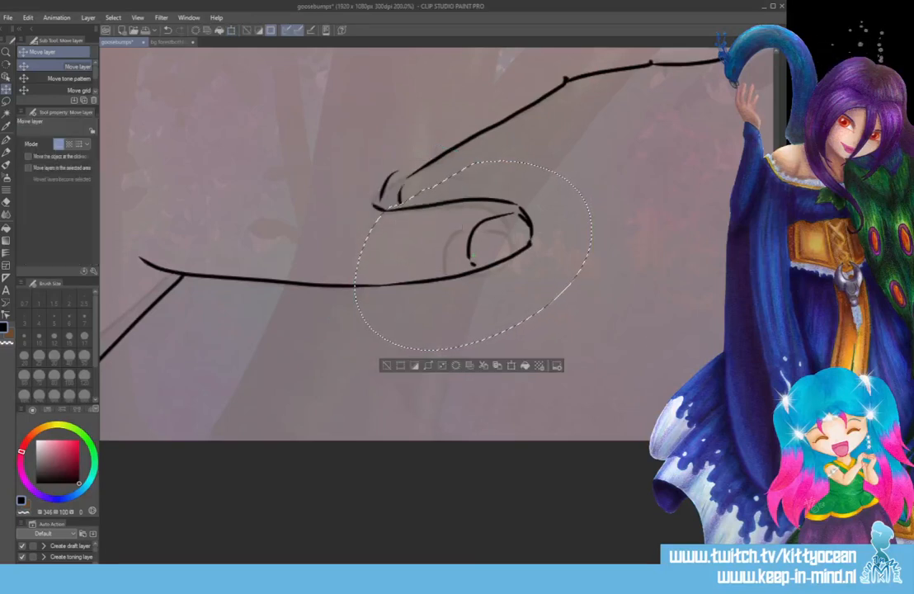
Rotate the selected thumb lines about 13° clockwise, shift them down to meet the palm line, apply the transformation and deselect.
left_click(511, 366)
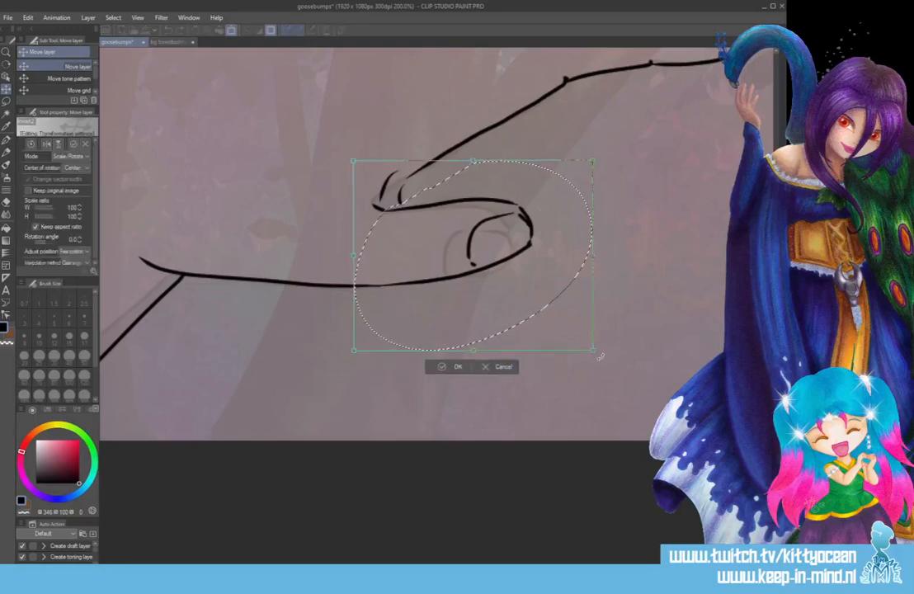
left_click_drag(599, 355, 582, 395)
left_click_drag(531, 234, 524, 264)
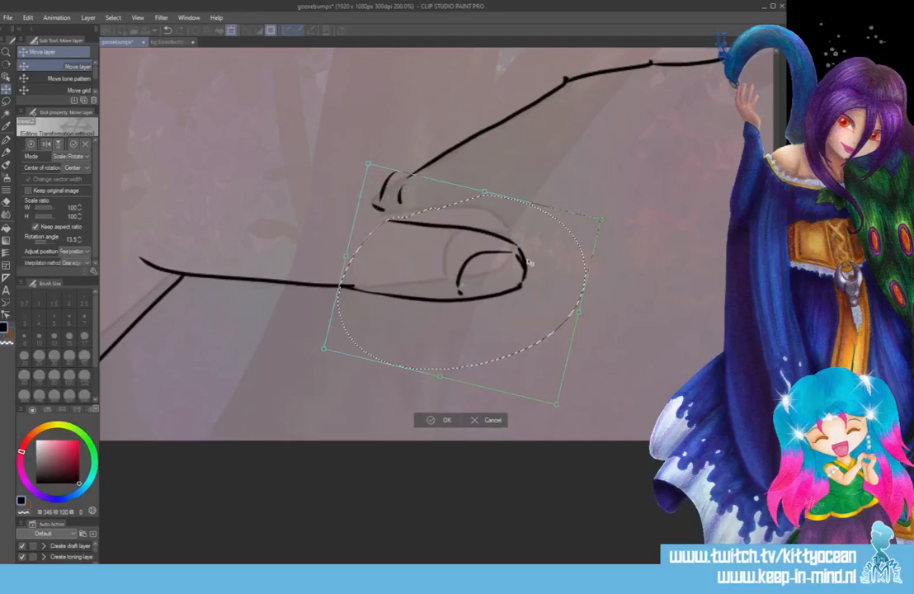
left_click_drag(611, 210, 614, 219)
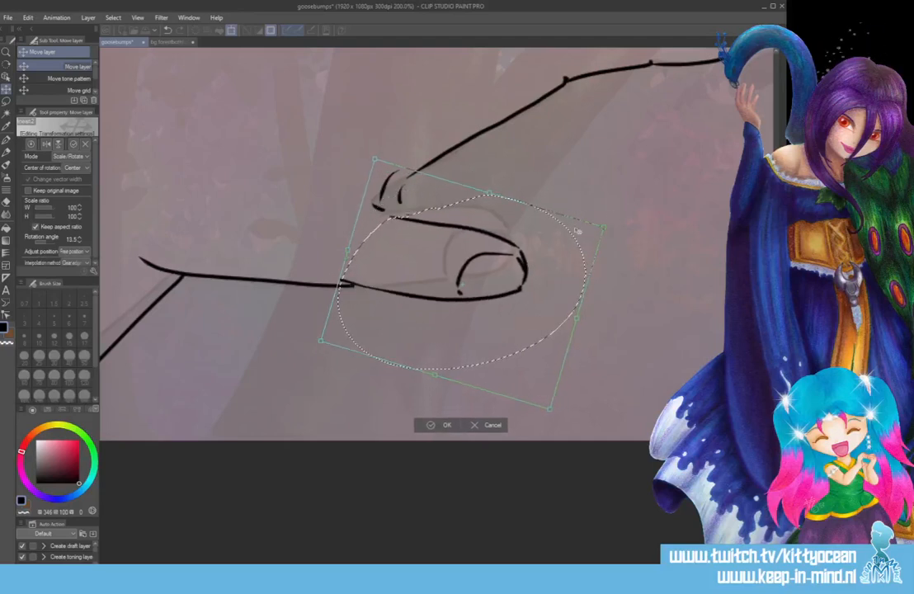
left_click_drag(520, 265, 527, 268)
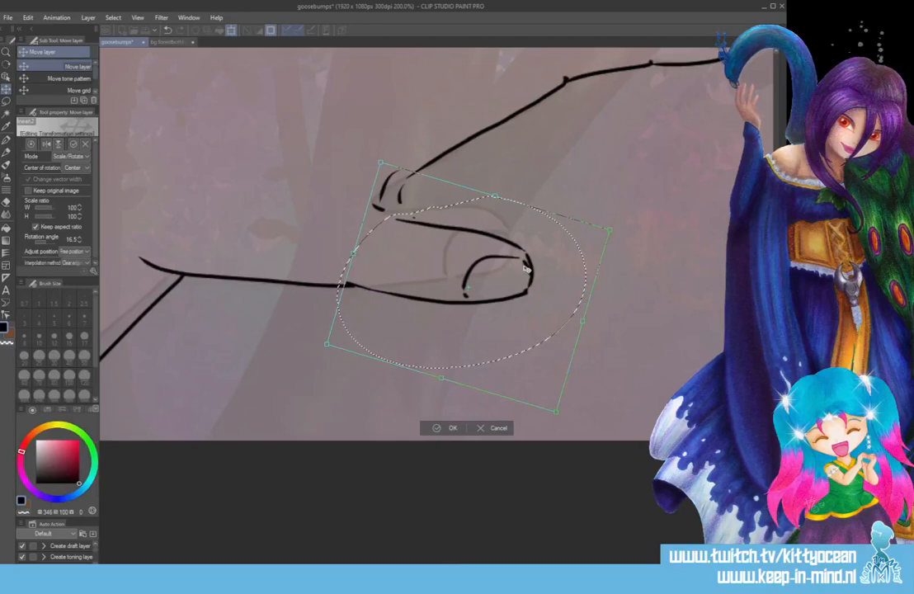
left_click_drag(609, 215, 604, 206)
left_click_drag(519, 266, 520, 263)
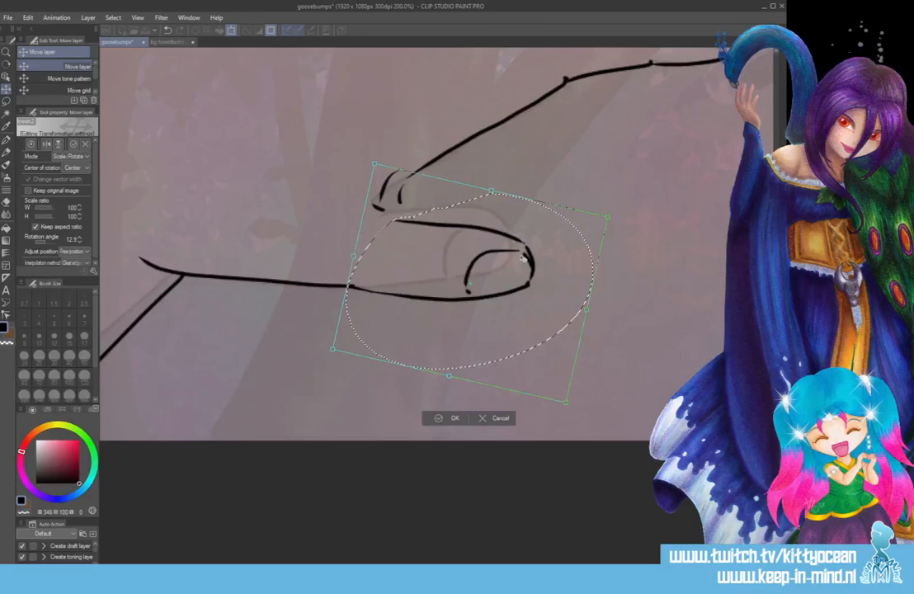
left_click(454, 419)
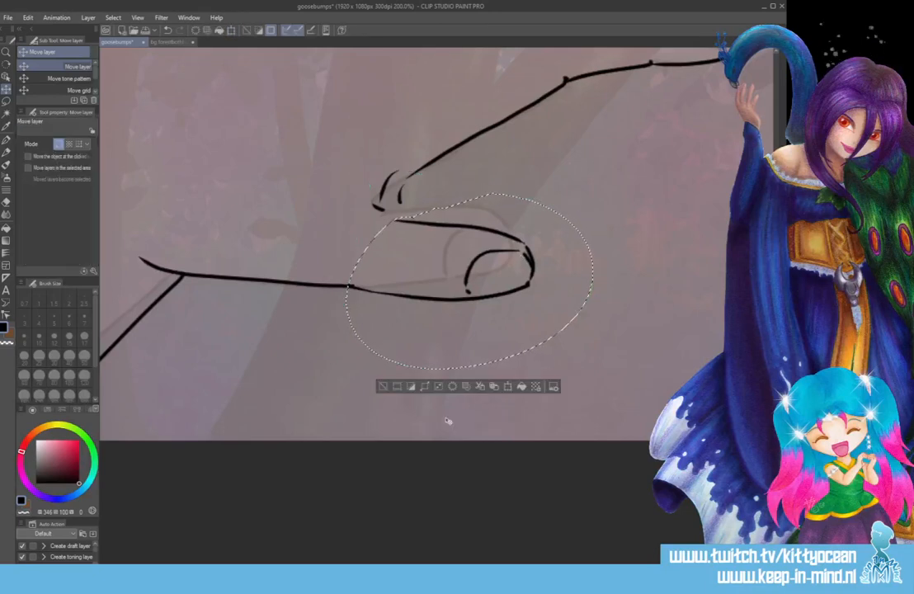
key("ctrl+d")
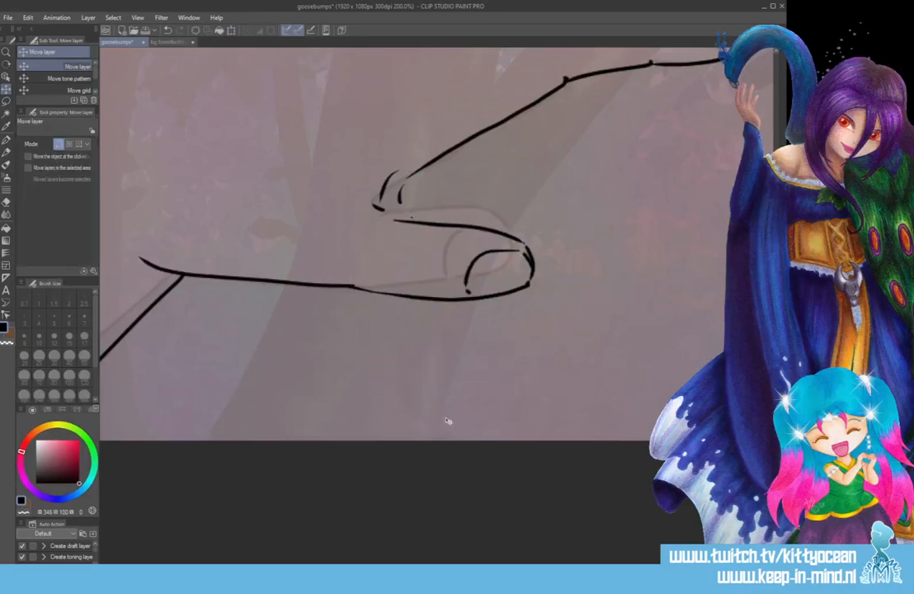
Redraw the web between index finger and thumb as a smooth black curve and add two short crease strokes beside it.
key("p")
mouse_move(425, 164)
left_mouse_down()
mouse_move(403, 196)
mouse_move(404, 219)
mouse_move(384, 161)
mouse_move(379, 228)
mouse_move(403, 206)
left_mouse_up()
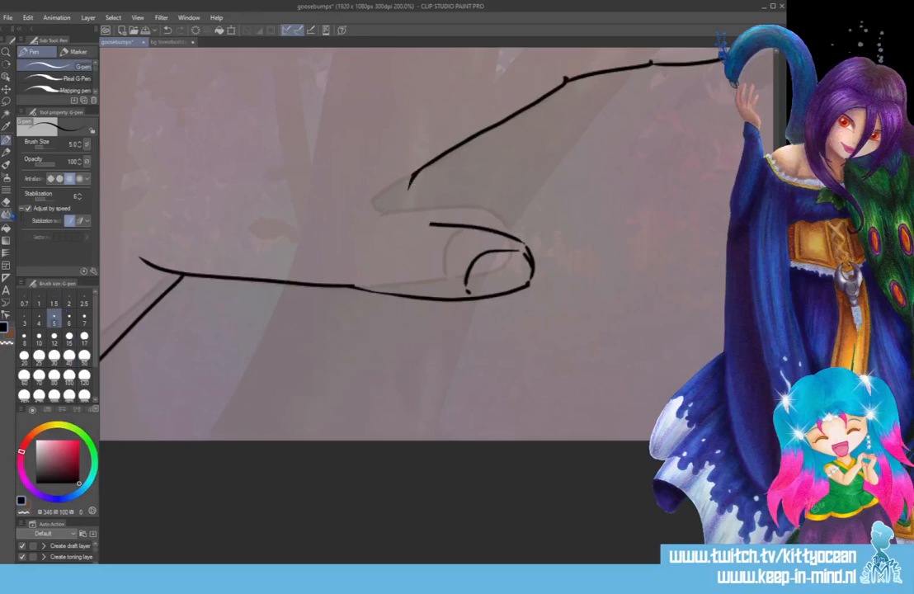
left_click(5, 202)
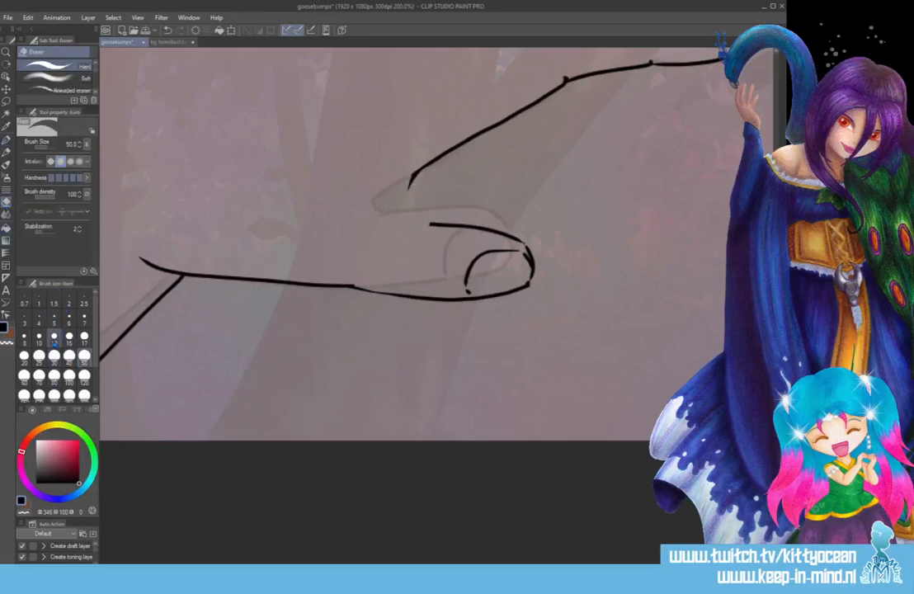
left_click(7, 140)
mouse_move(410, 177)
left_mouse_down()
mouse_move(407, 200)
mouse_move(429, 223)
left_mouse_up()
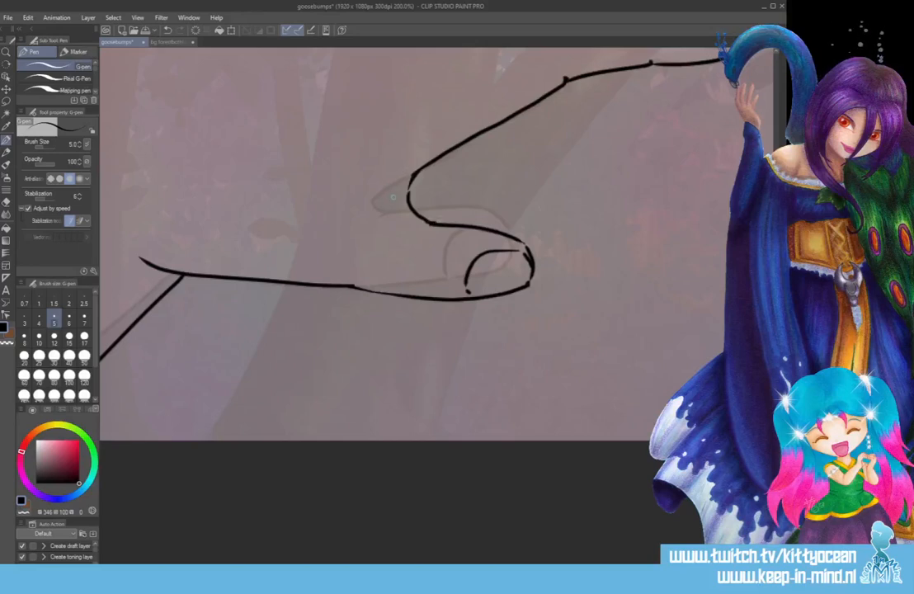
mouse_move(394, 189)
left_mouse_down()
mouse_move(415, 156)
mouse_move(402, 210)
left_mouse_up()
Thicken the black lower edge of the thumb where it continues from the palm line.
left_click_drag(353, 286, 403, 293)
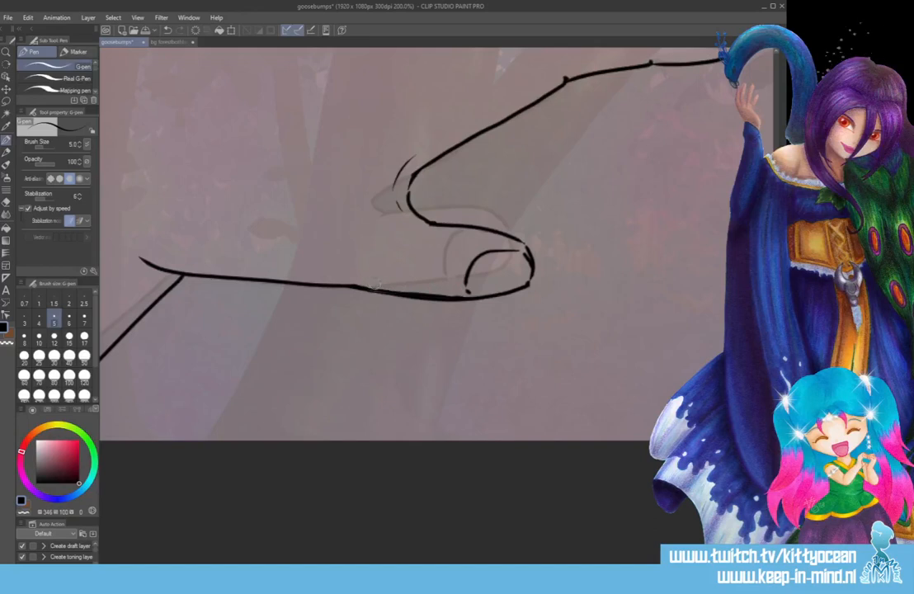
left_click_drag(378, 287, 448, 295)
left_click_drag(385, 289, 431, 295)
Reshape the ring finger's outline to curve down onto the middle finger and redraw the middle fingernail's base nearer the tip.
scroll(375, 264, "up", 5)
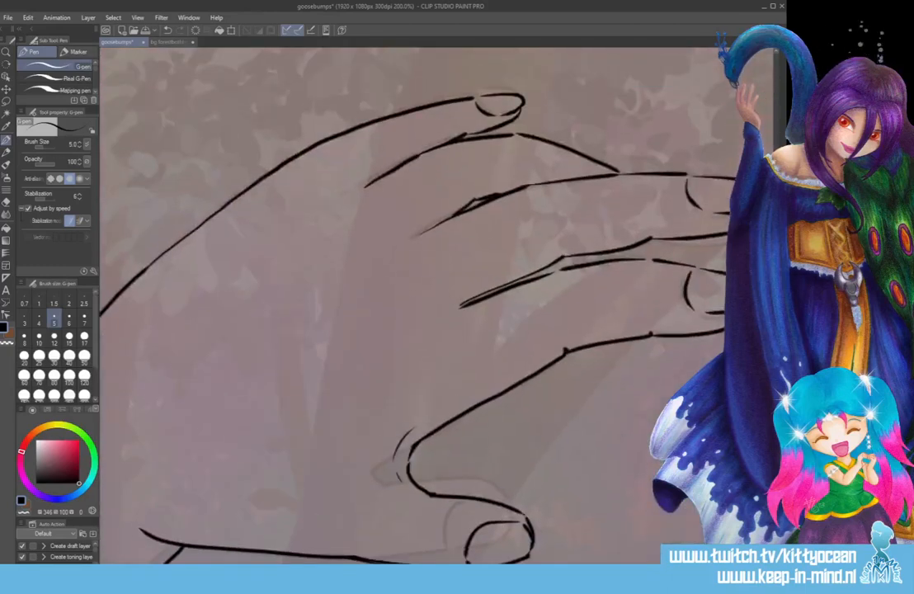
mouse_move(437, 567)
left_mouse_down()
mouse_move(509, 567)
mouse_move(501, 568)
left_mouse_up()
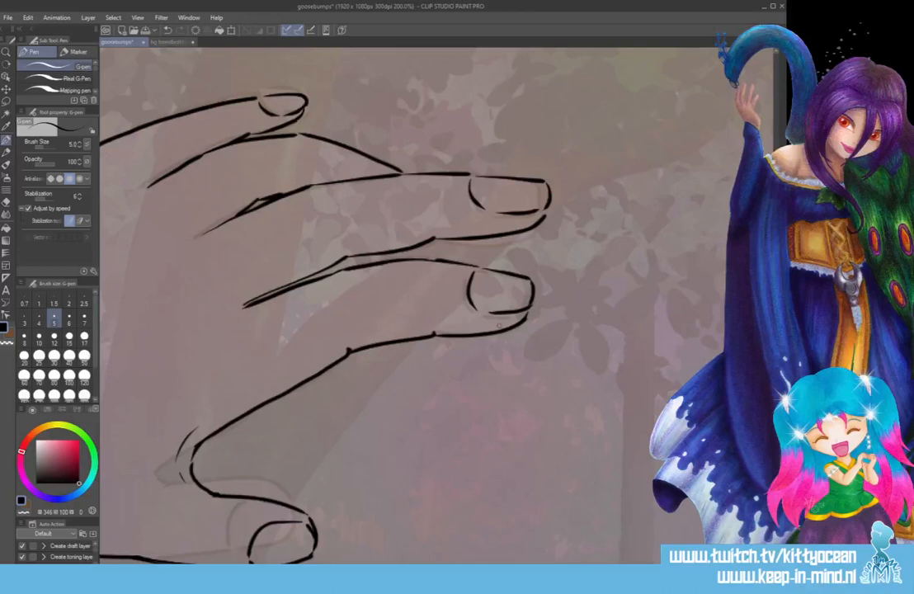
scroll(437, 305, "left", 8)
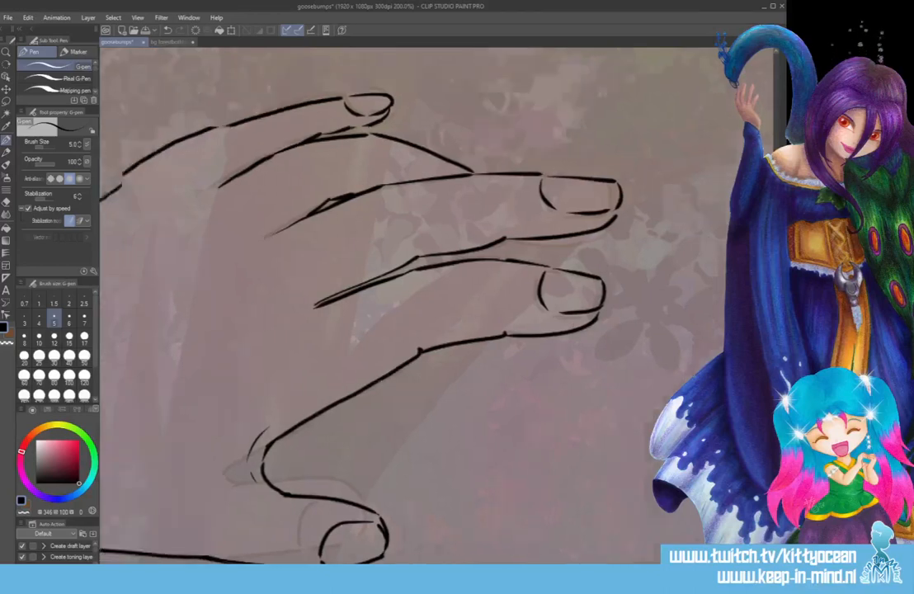
scroll(438, 306, "right", 5)
scroll(413, 306, "right", 3)
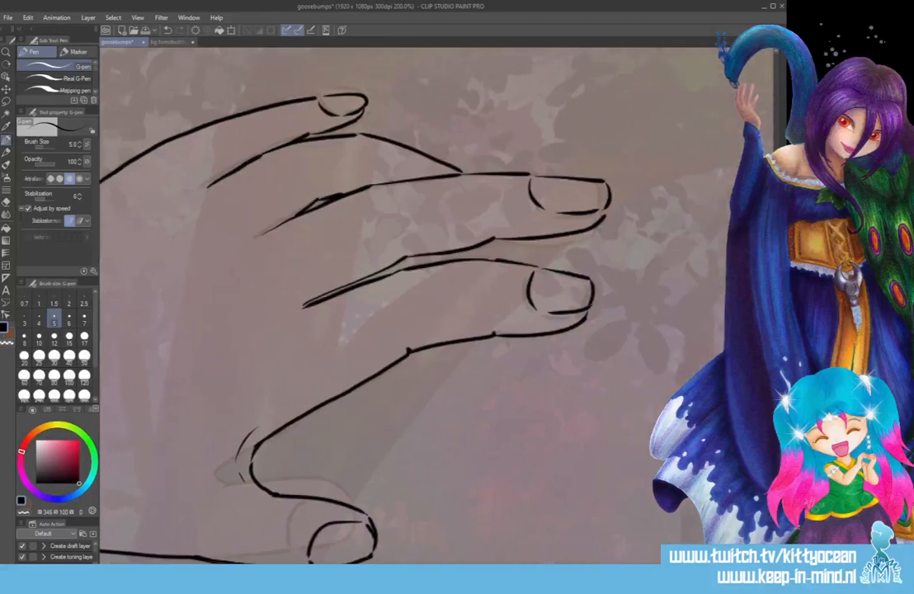
scroll(412, 306, "left", 1)
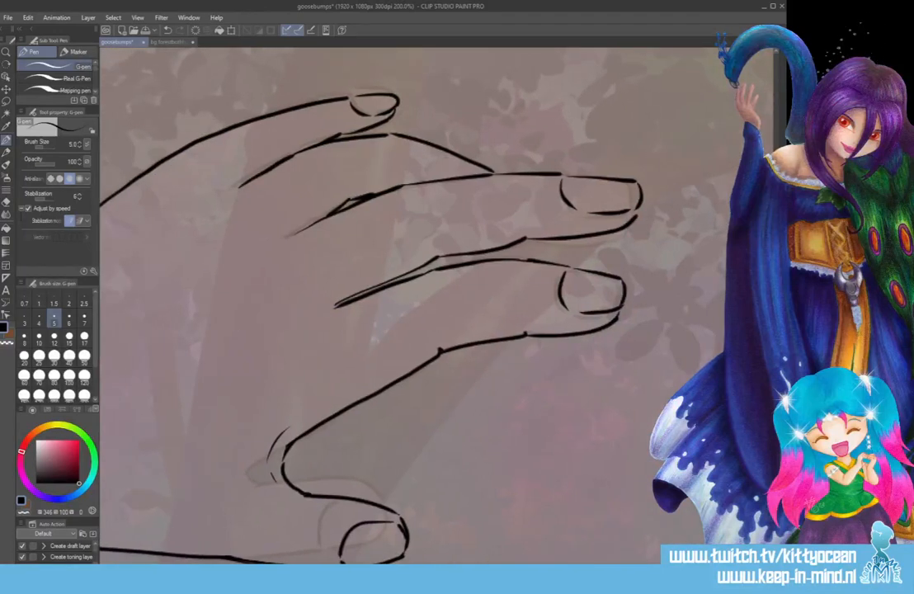
left_click_drag(424, 142, 485, 174)
left_click_drag(441, 147, 487, 168)
mouse_move(376, 125)
left_mouse_down()
mouse_move(421, 154)
mouse_move(487, 173)
left_mouse_up()
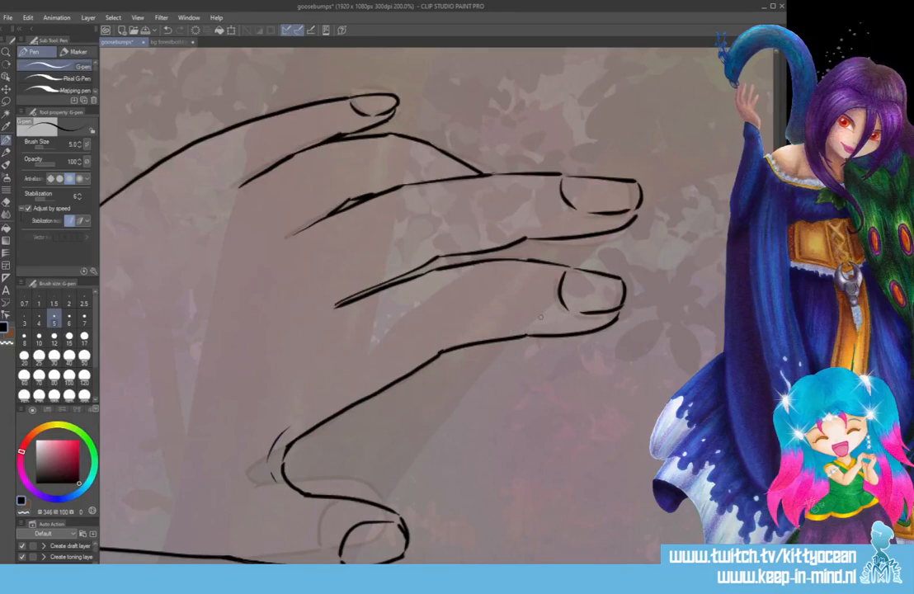
key("ctrl+z")
left_click_drag(571, 179, 581, 209)
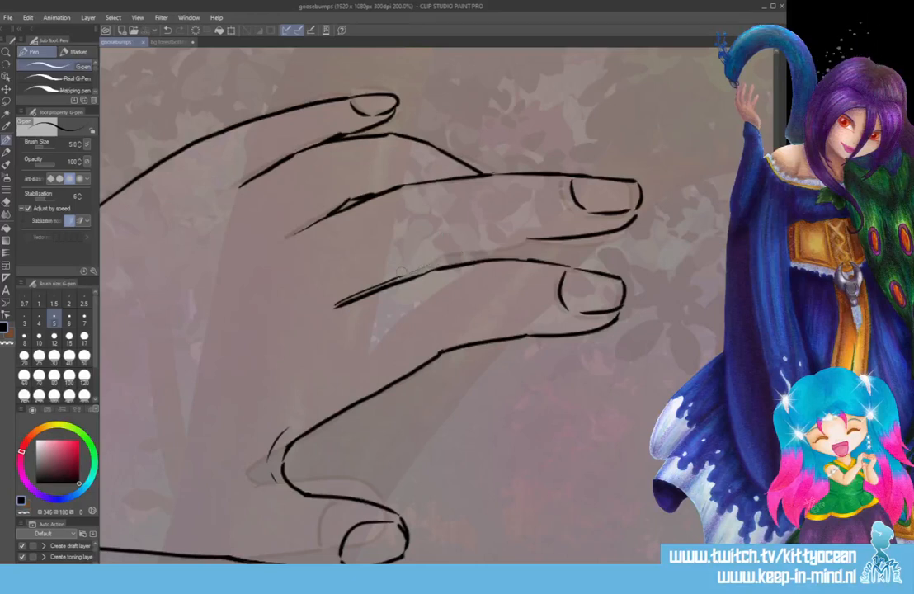
Redraw the middle finger's lower edge down to the index finger's web and clean up the overlapping strokes at its upper base.
mouse_move(364, 287)
left_mouse_down()
mouse_move(336, 301)
mouse_move(352, 294)
left_mouse_up()
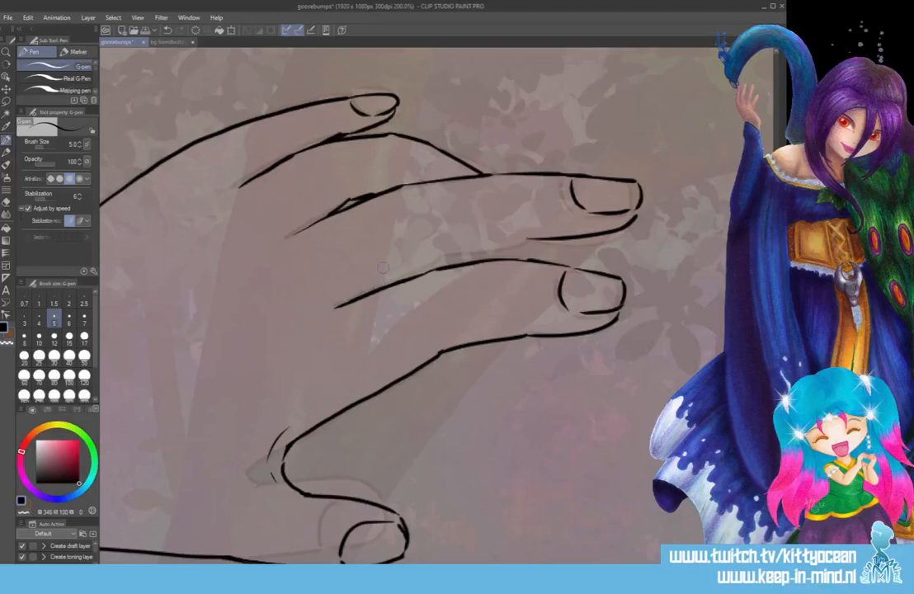
mouse_move(528, 240)
left_mouse_down()
mouse_move(441, 256)
mouse_move(325, 304)
mouse_move(335, 308)
left_mouse_up()
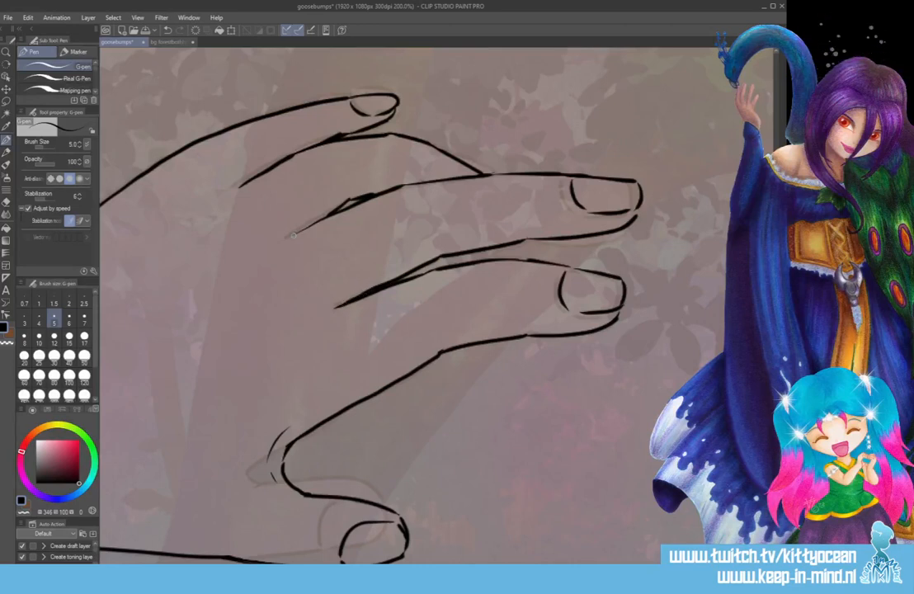
left_click_drag(295, 234, 335, 211)
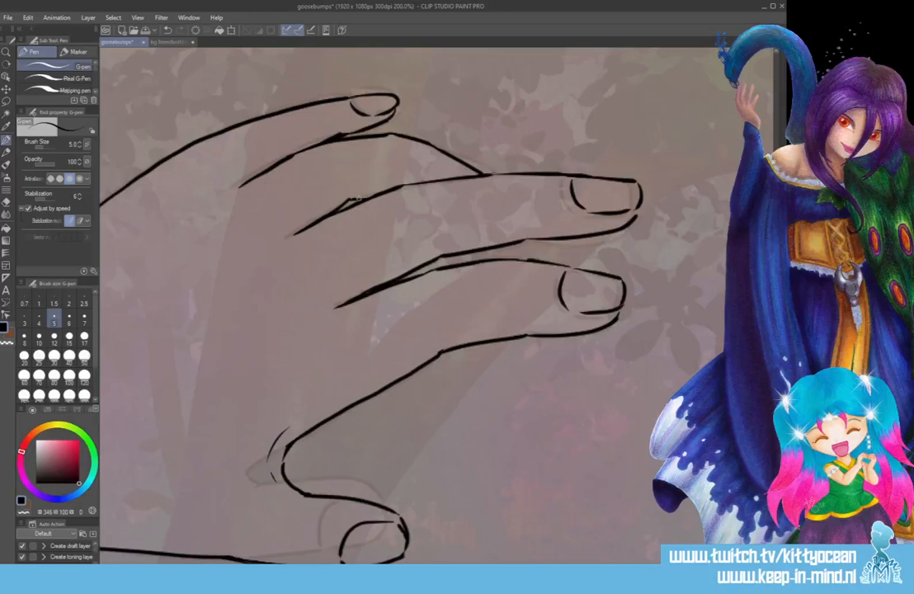
left_click_drag(346, 201, 369, 198)
Remove the forearm's old upper edge from the canvas border back to the wrist corner.
left_click_drag(326, 169, 645, 170)
left_click_drag(778, 313, 778, 375)
mouse_move(398, 244)
left_mouse_down()
mouse_move(296, 316)
mouse_move(108, 484)
left_mouse_up()
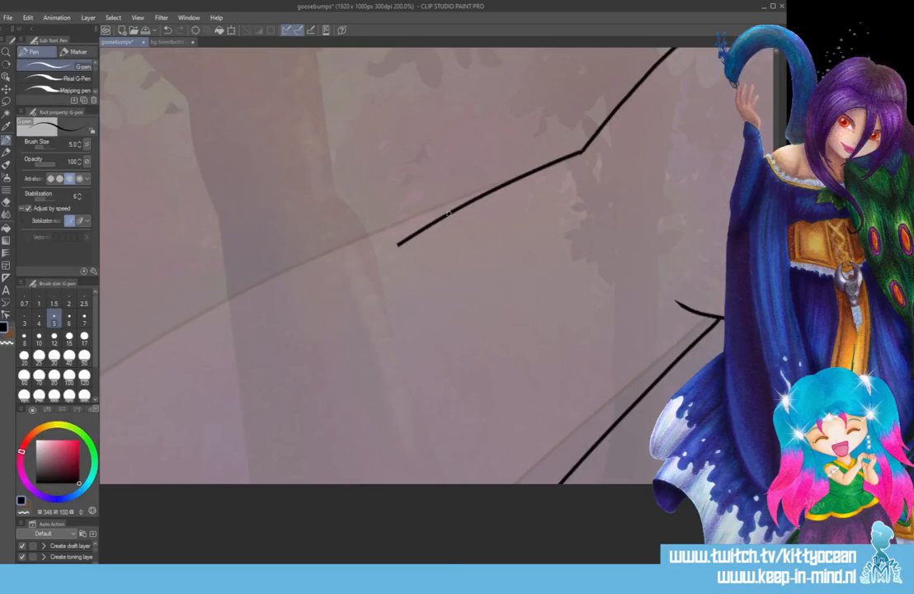
mouse_move(445, 216)
left_mouse_down()
mouse_move(302, 316)
mouse_move(147, 486)
left_mouse_up()
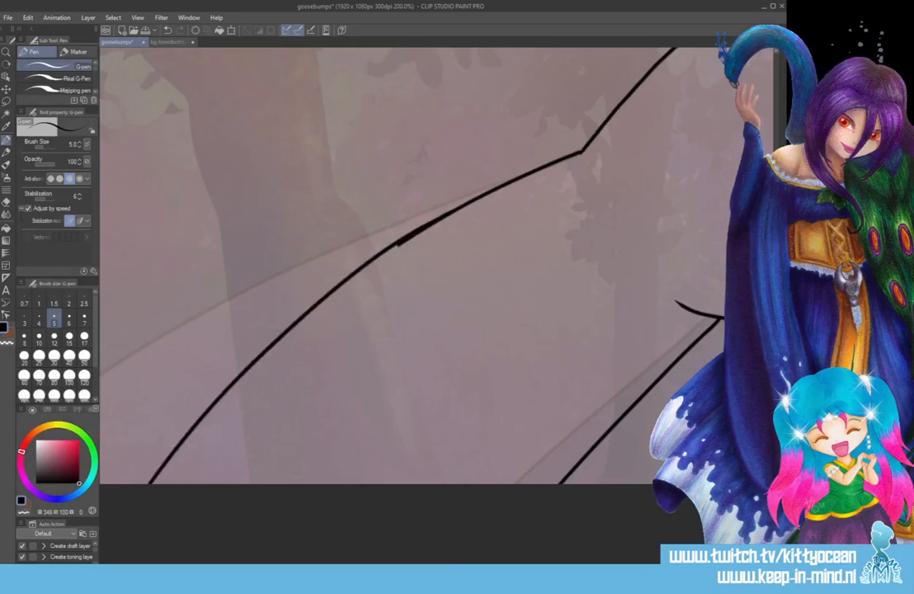
left_click_drag(440, 229, 393, 250)
mouse_move(394, 245)
left_mouse_down()
mouse_move(261, 354)
mouse_move(147, 483)
left_mouse_up()
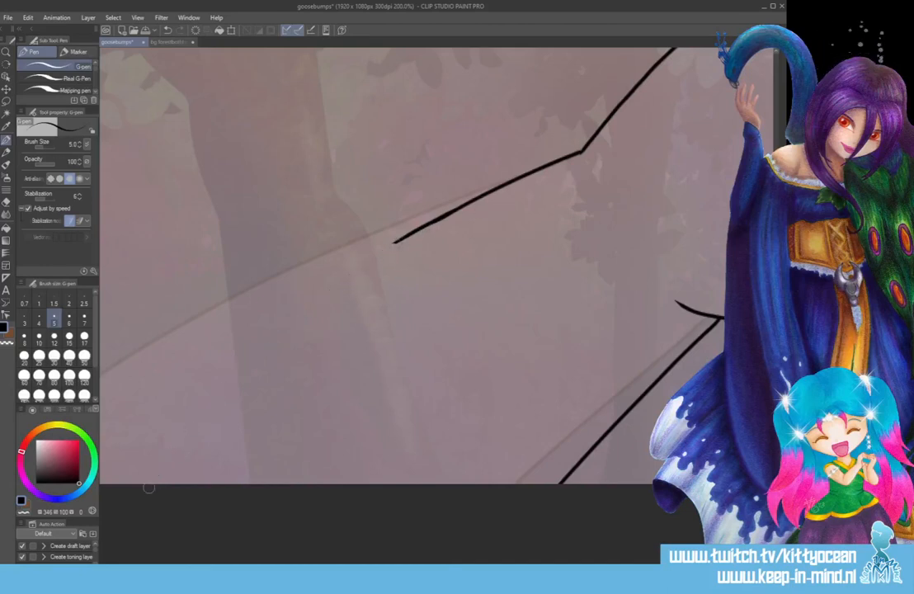
left_click_drag(412, 235, 569, 151)
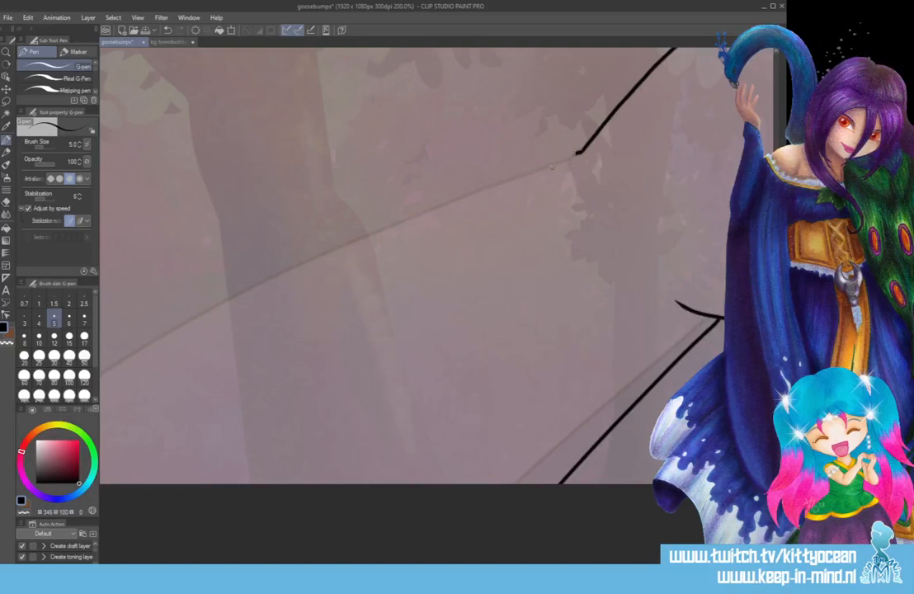
Draw a new black upper forearm edge as one gentle curve from the wrist corner to the canvas border, slightly below the sketch.
left_click_drag(521, 560, 476, 560)
mouse_move(680, 152)
left_mouse_down()
mouse_move(522, 206)
mouse_move(116, 485)
left_mouse_up()
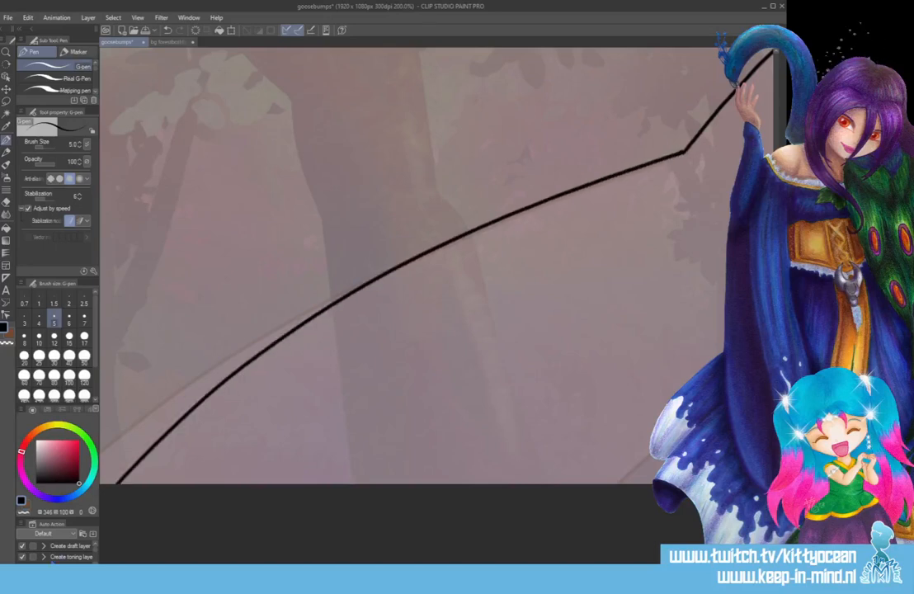
key("ctrl+z")
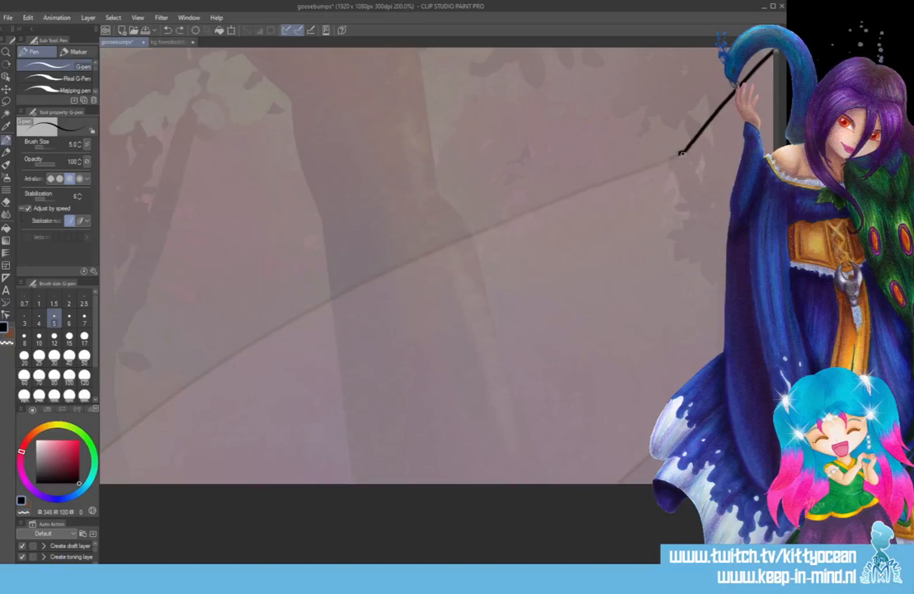
mouse_move(681, 152)
left_mouse_down()
mouse_move(549, 215)
mouse_move(237, 419)
mouse_move(165, 485)
left_mouse_up()
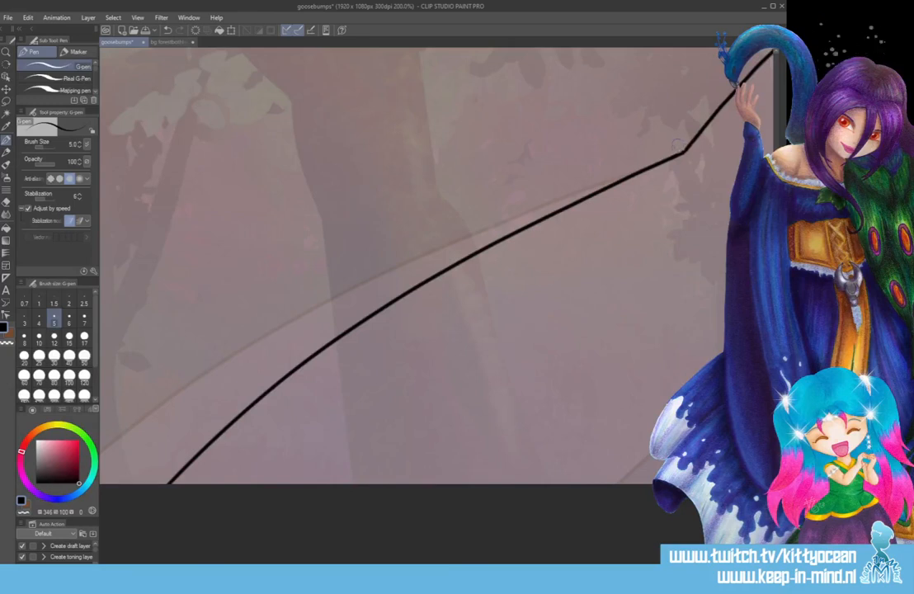
Replace the forearm's lower edge with a black line closely following the sketch from the wrist to the canvas border.
scroll(437, 265, "right", 3)
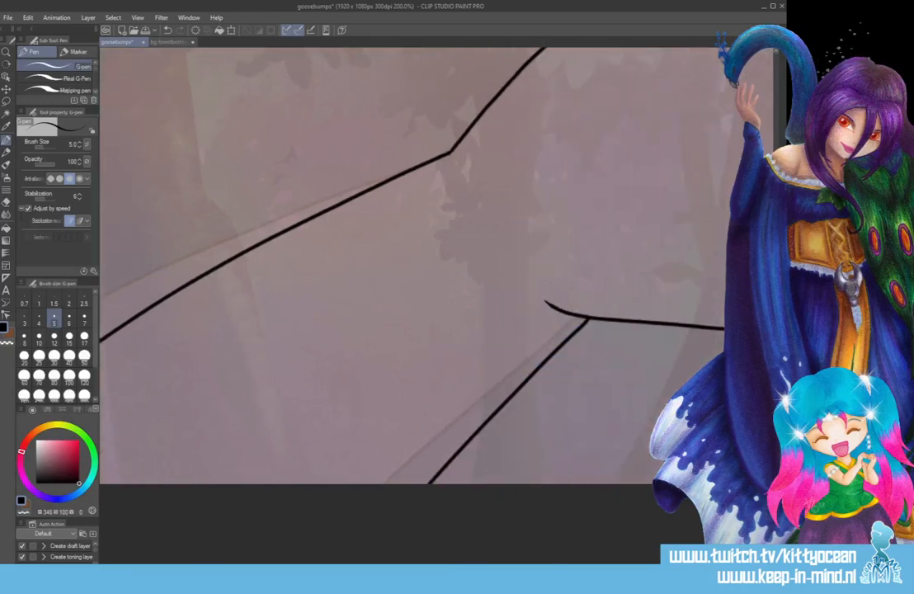
mouse_move(575, 333)
left_mouse_down()
mouse_move(584, 323)
mouse_move(414, 496)
left_mouse_up()
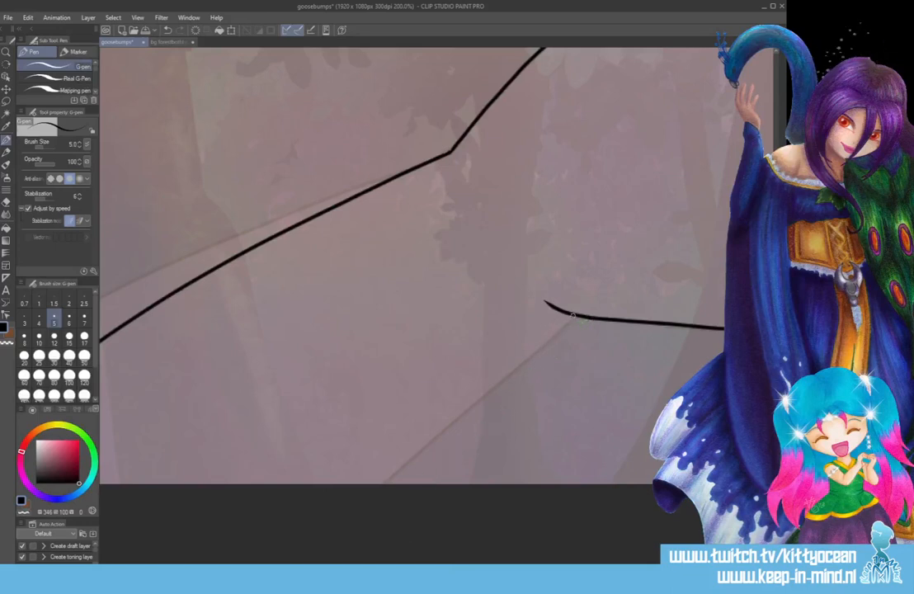
left_click_drag(569, 316, 395, 485)
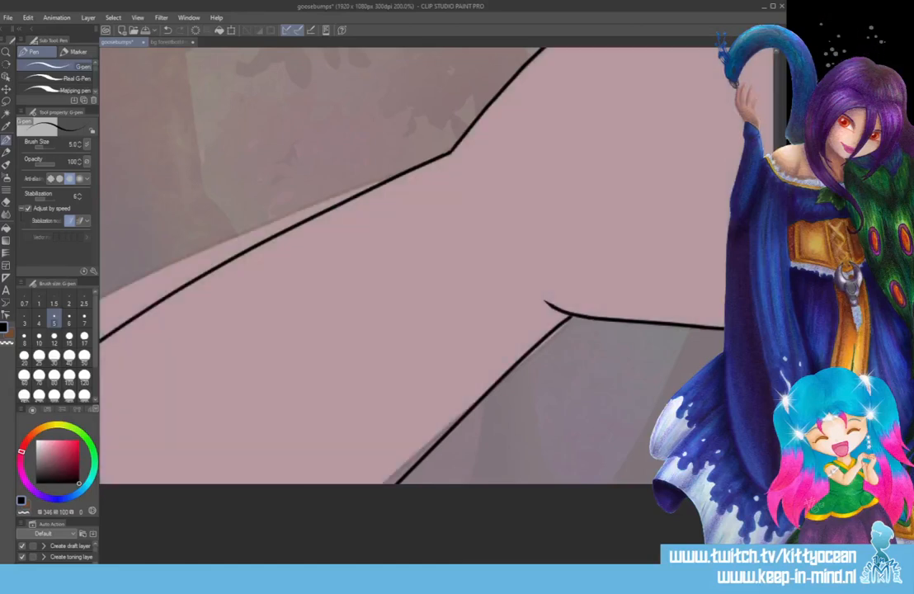
Sample the hand's pale pink and replace the old colour area with a fresh fill of the hand and forearm inside the outlines.
key("i")
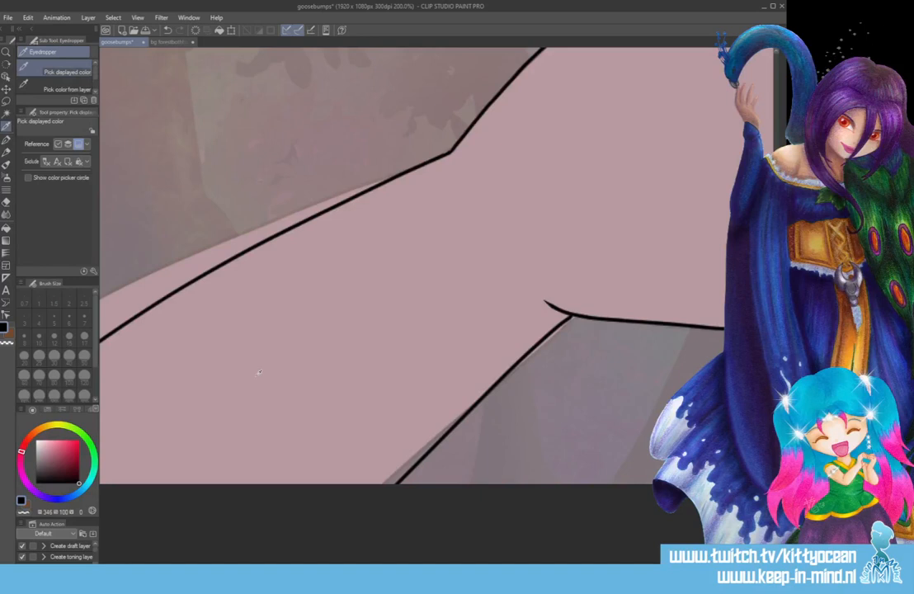
left_click(158, 318)
key("g")
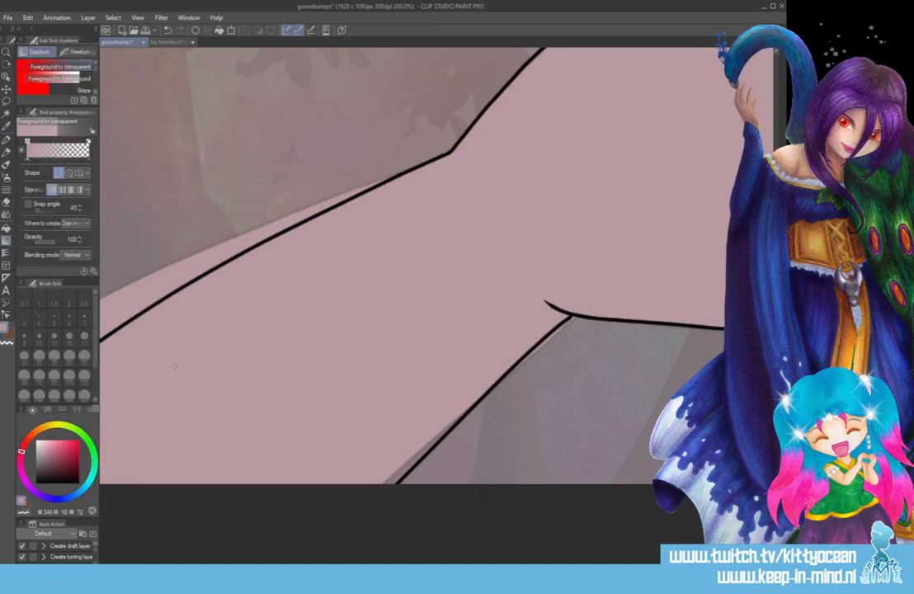
key("g")
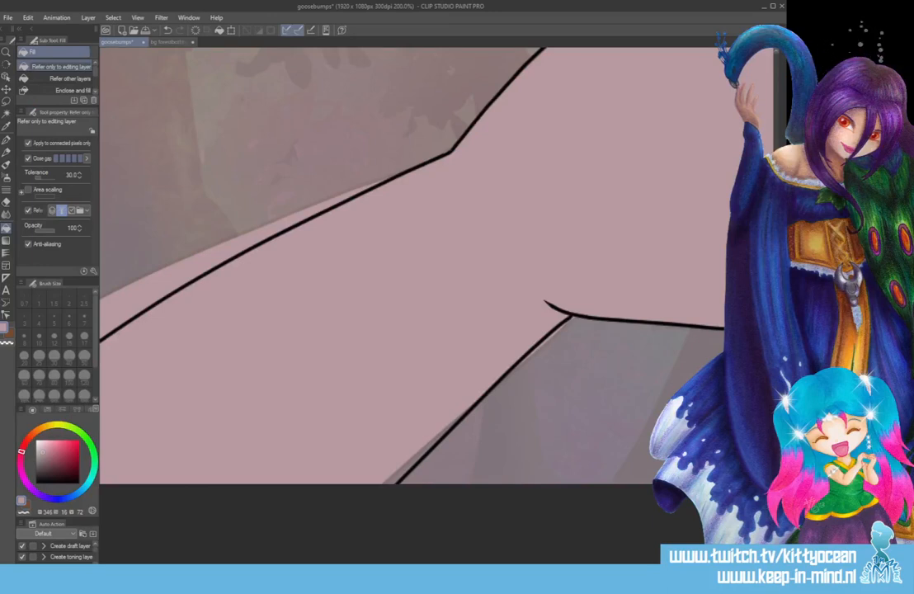
key("ctrl+z")
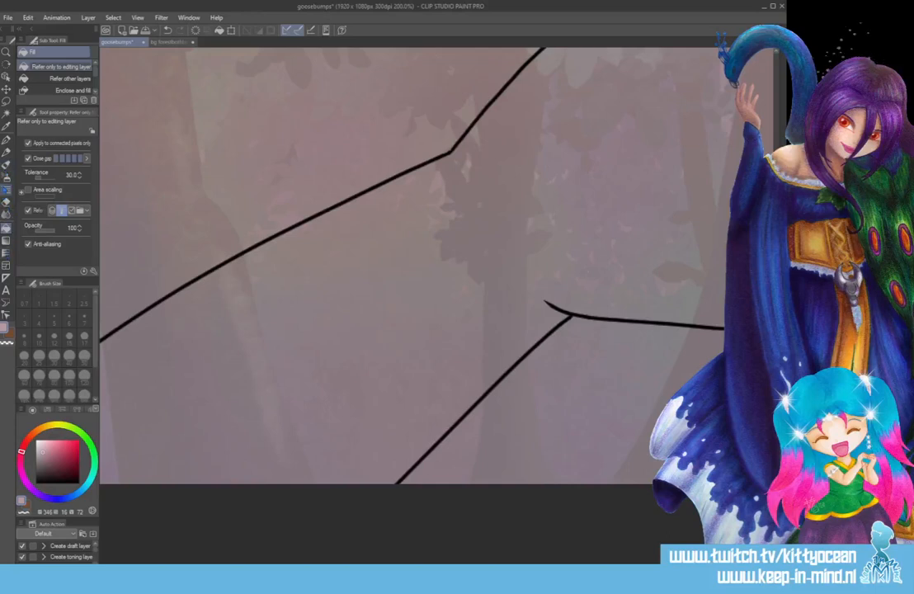
left_click(466, 352)
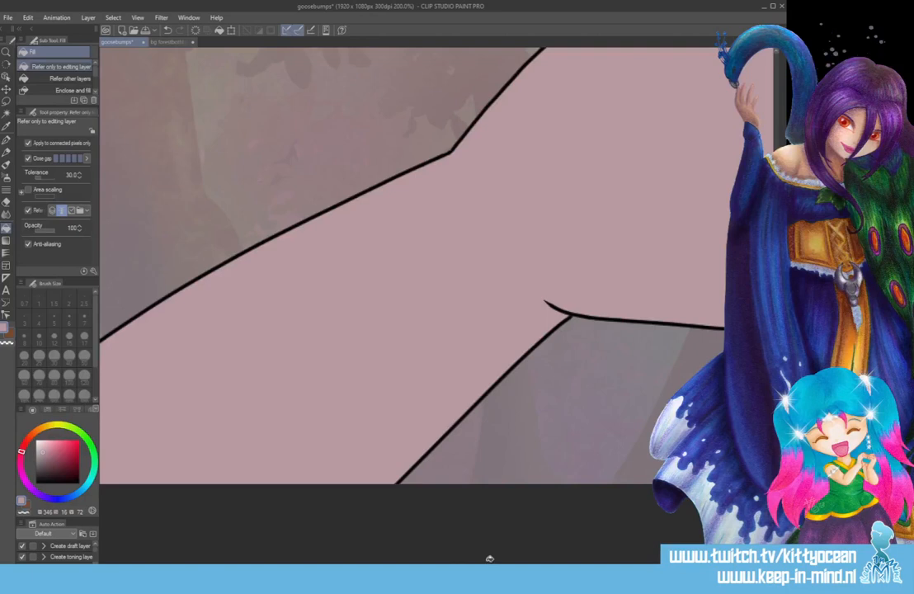
Fill the thumb, index, middle and little fingernails with the same pale pink.
left_click_drag(490, 559, 591, 560)
left_click(431, 307)
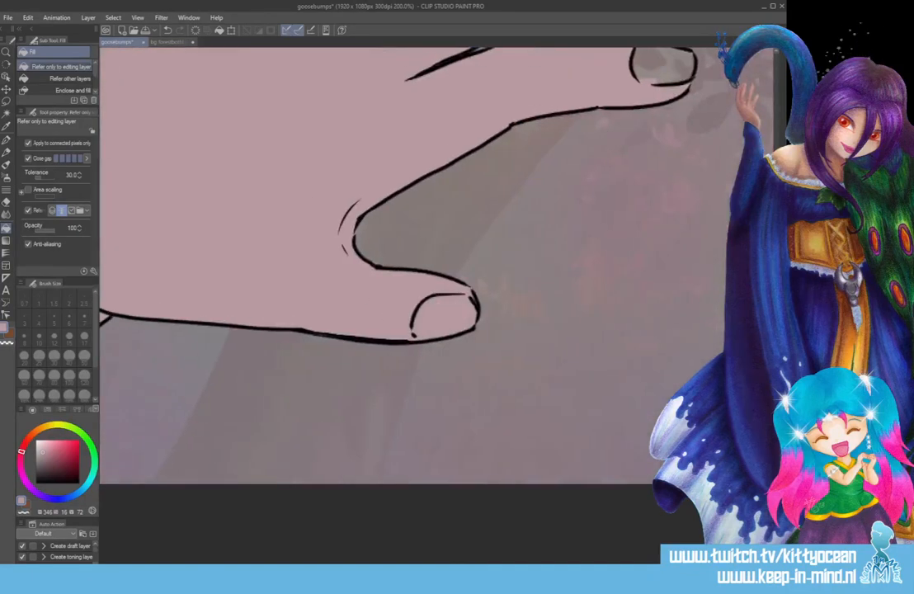
left_click_drag(776, 363, 776, 282)
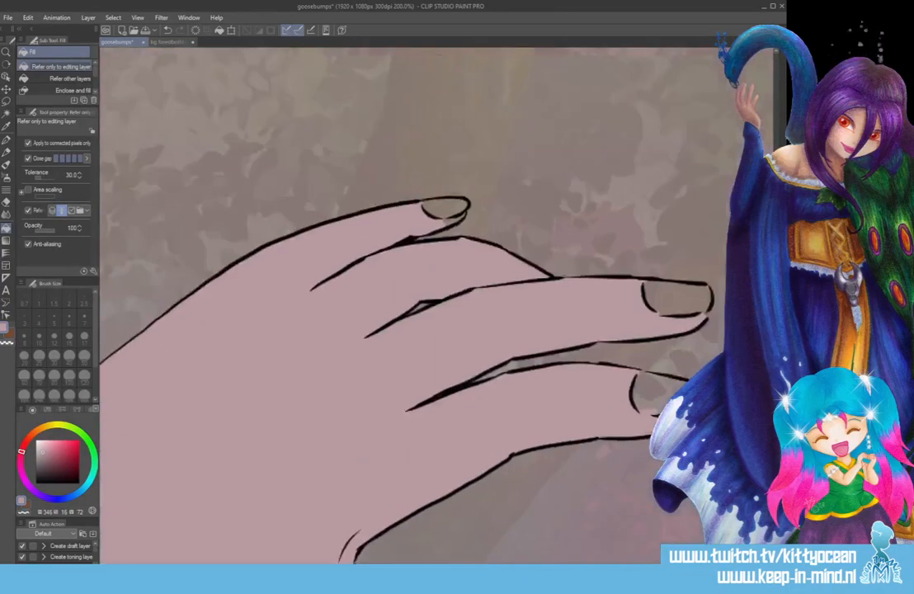
left_click(657, 391)
left_click(666, 305)
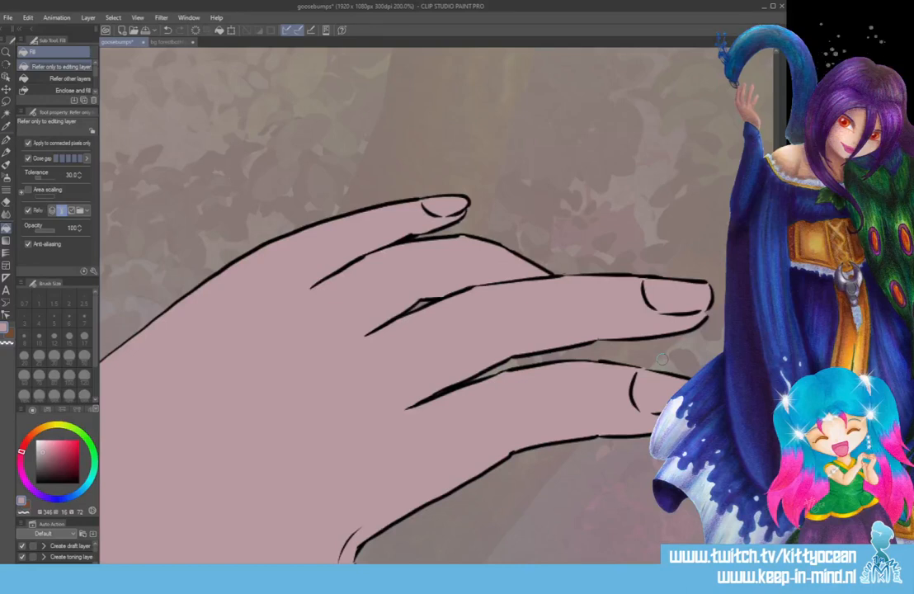
Sample the dark brown outline colour from the bg forestbothhands image and recolour the goosebumps hand's black line art with it.
key("p")
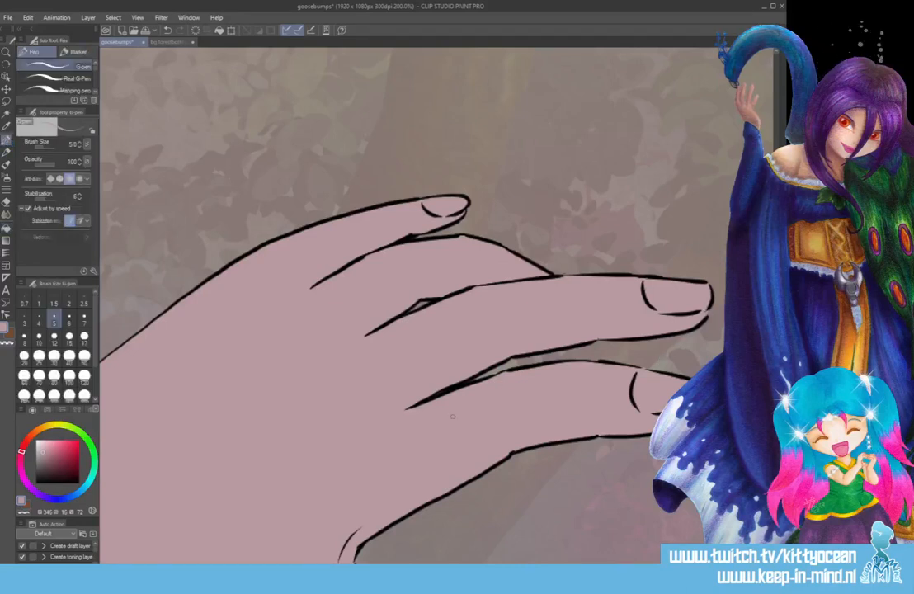
scroll(452, 417, "down", 5)
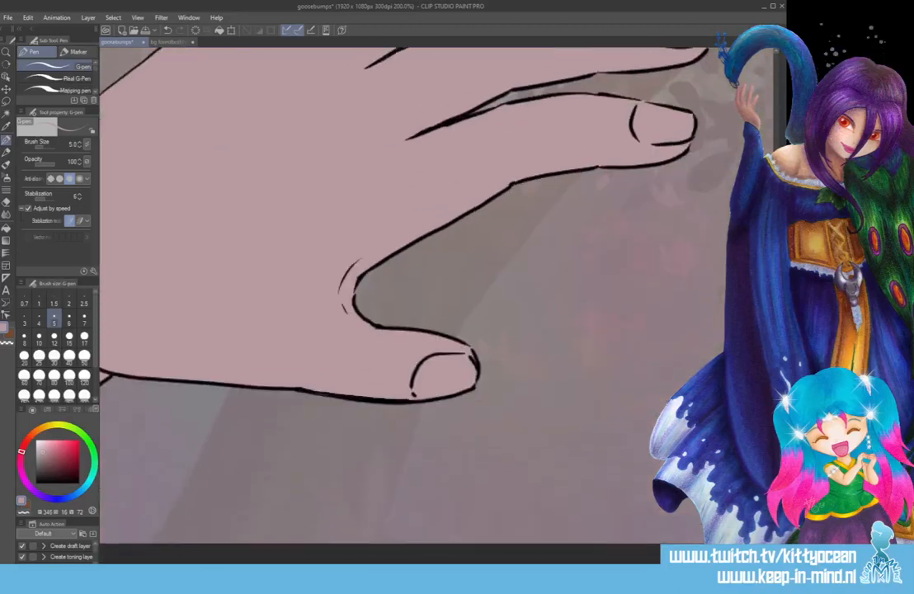
scroll(635, 445, "up", 2)
scroll(635, 445, "down", 1)
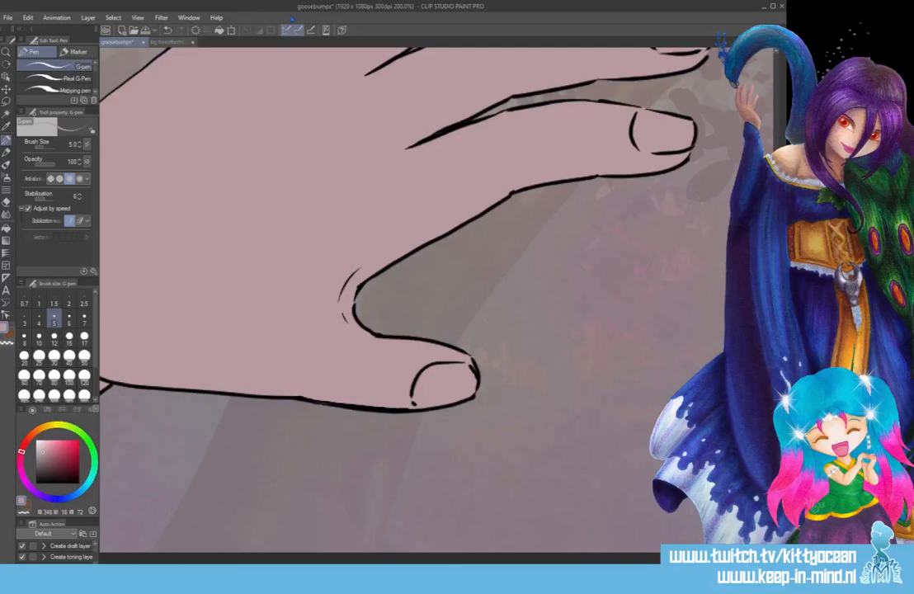
left_click(169, 42)
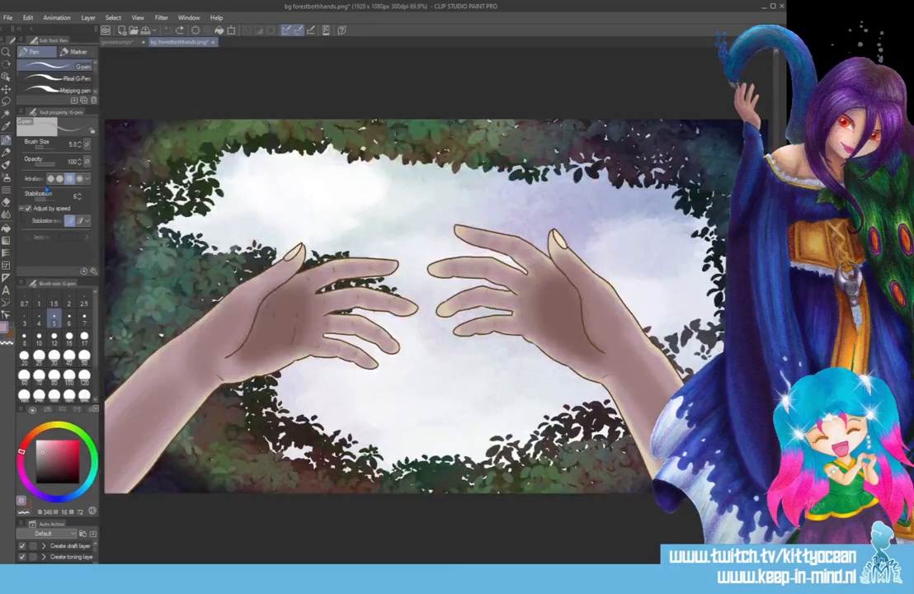
key("i")
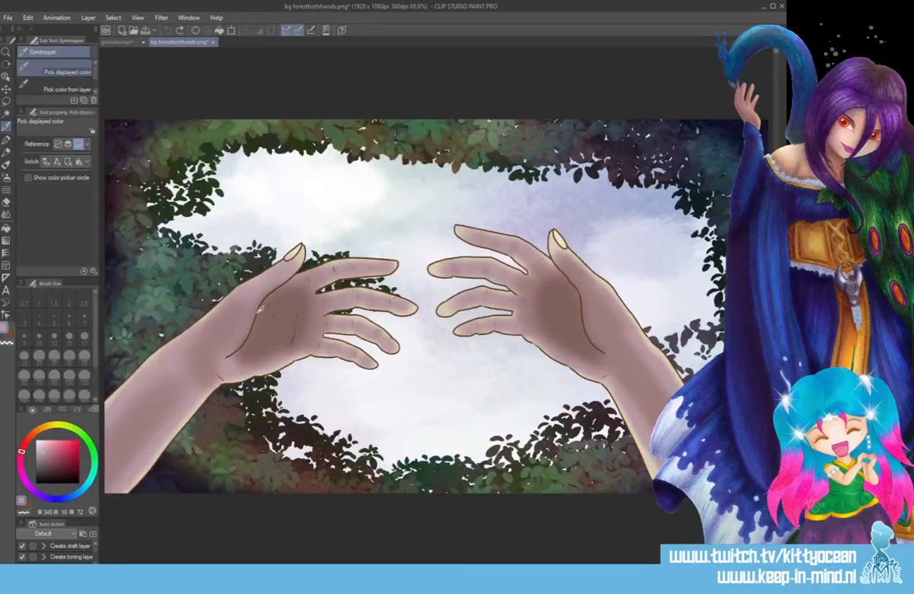
left_click(259, 308)
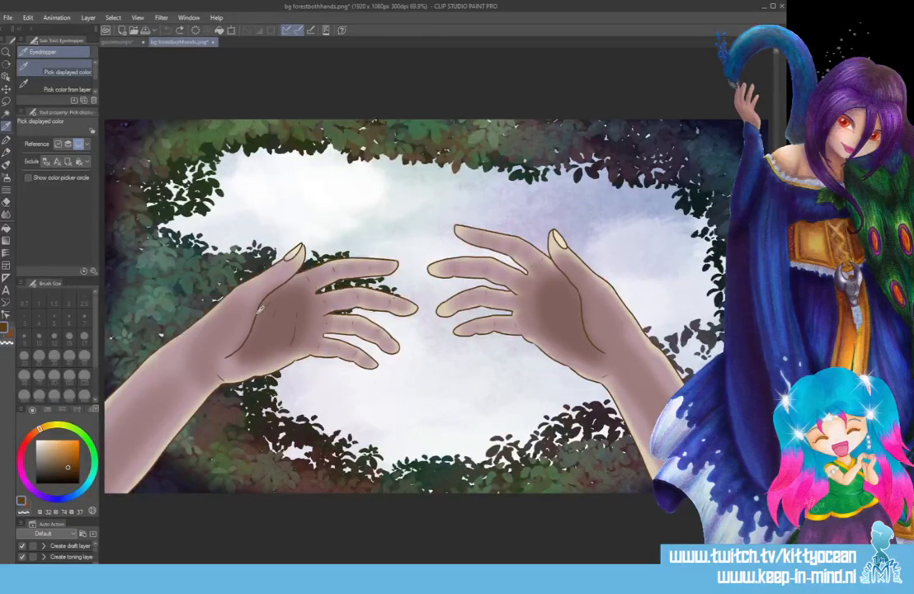
left_click(108, 40)
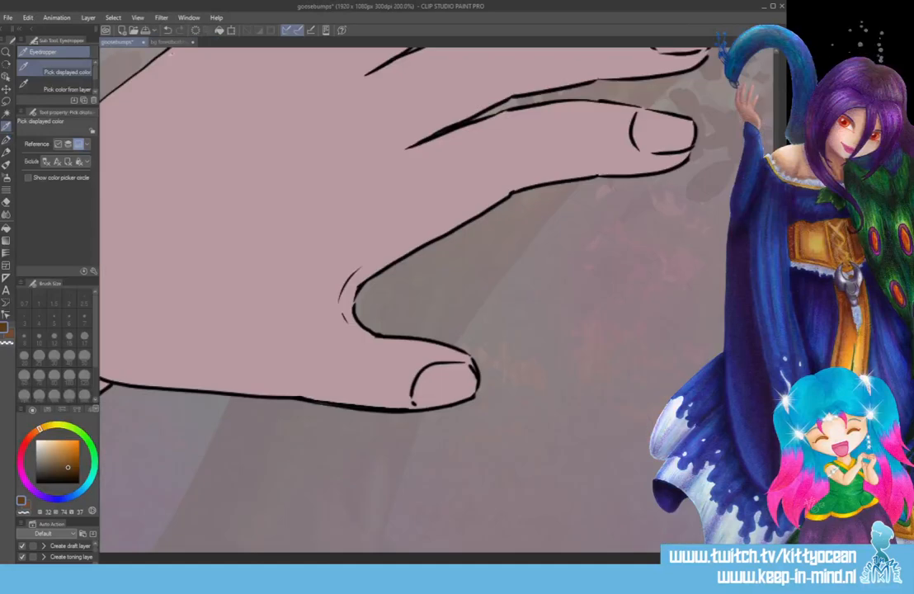
left_click(219, 31)
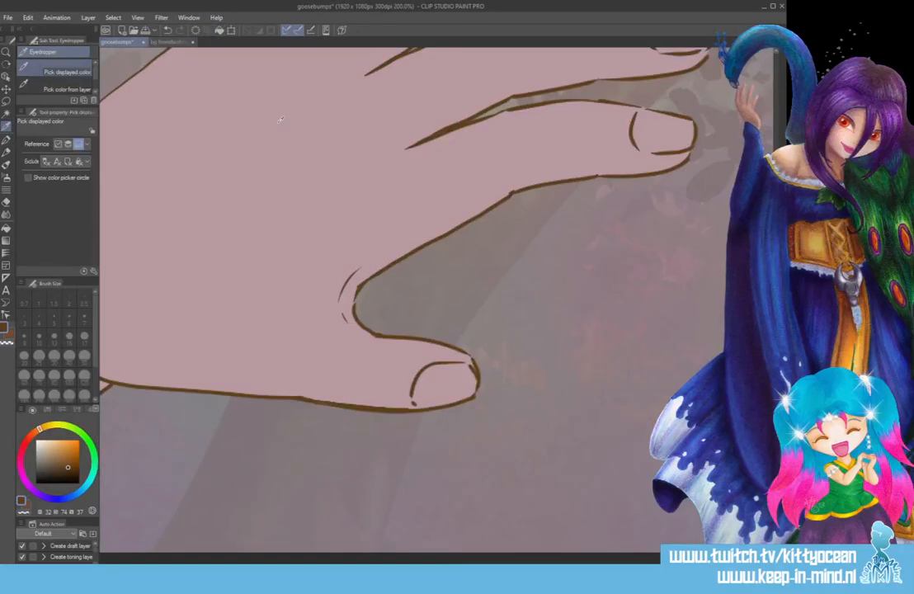
key("ctrl+s")
Paint pale yellow highlights with the Paint and apply brush along the upper forearm and hand at size 60 and on the fingers at size 40.
scroll(277, 120, "down", 5)
scroll(276, 120, "down", 1)
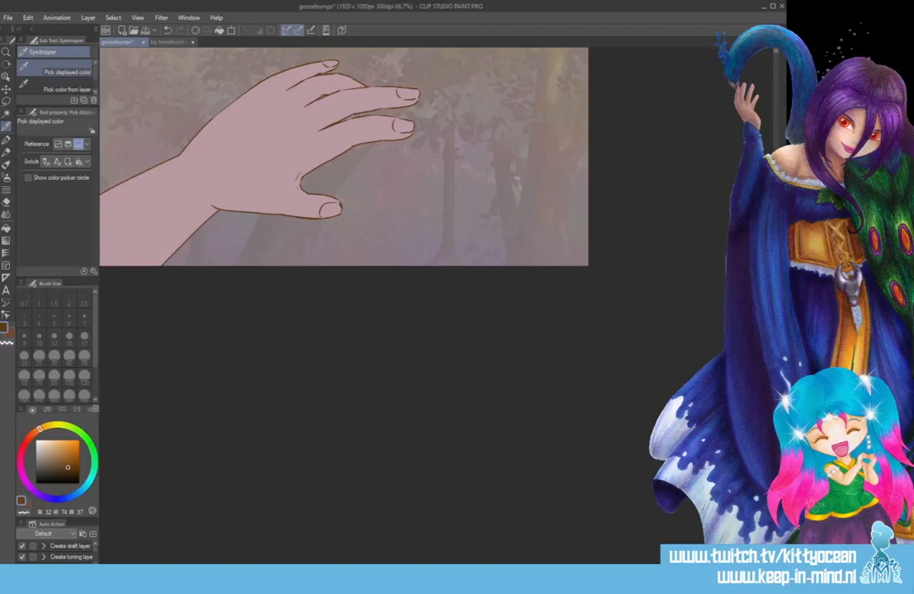
scroll(371, 165, "left", 3)
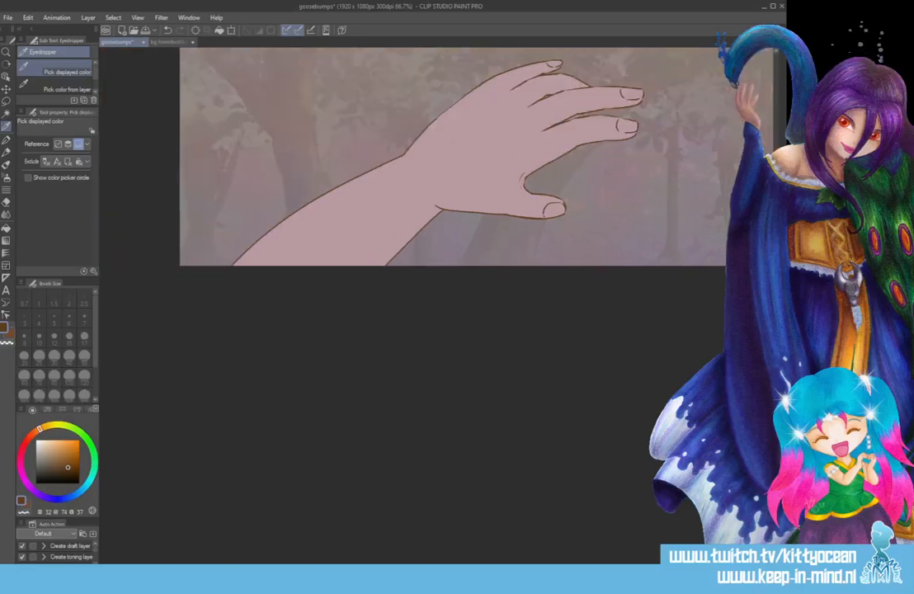
scroll(453, 239, "up", 4)
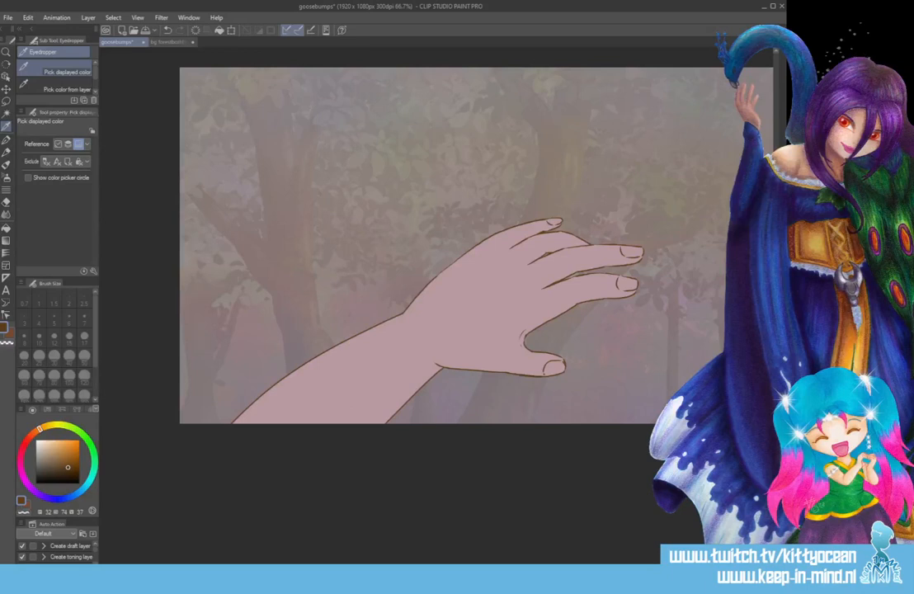
left_click(157, 42)
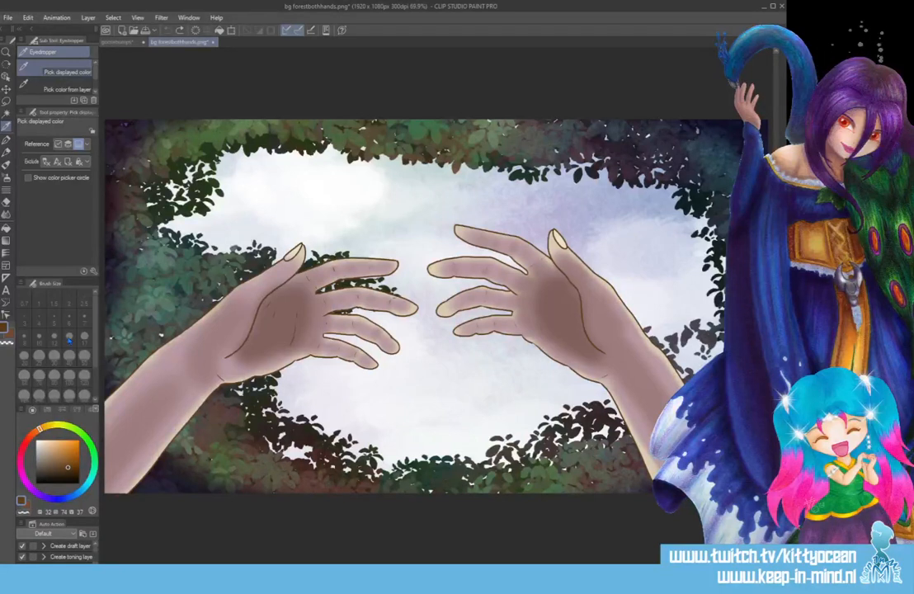
left_click(112, 42)
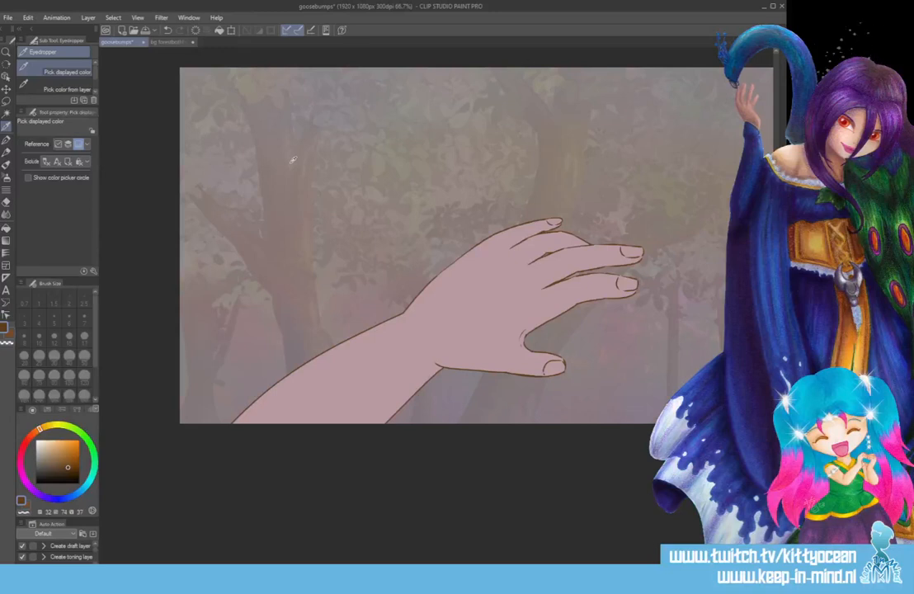
left_click(57, 425)
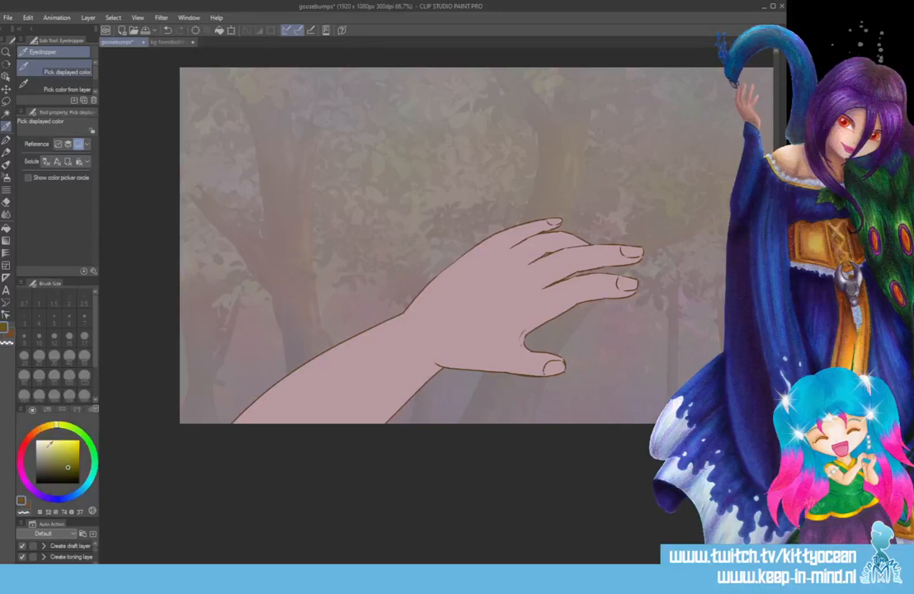
left_click_drag(50, 444, 52, 433)
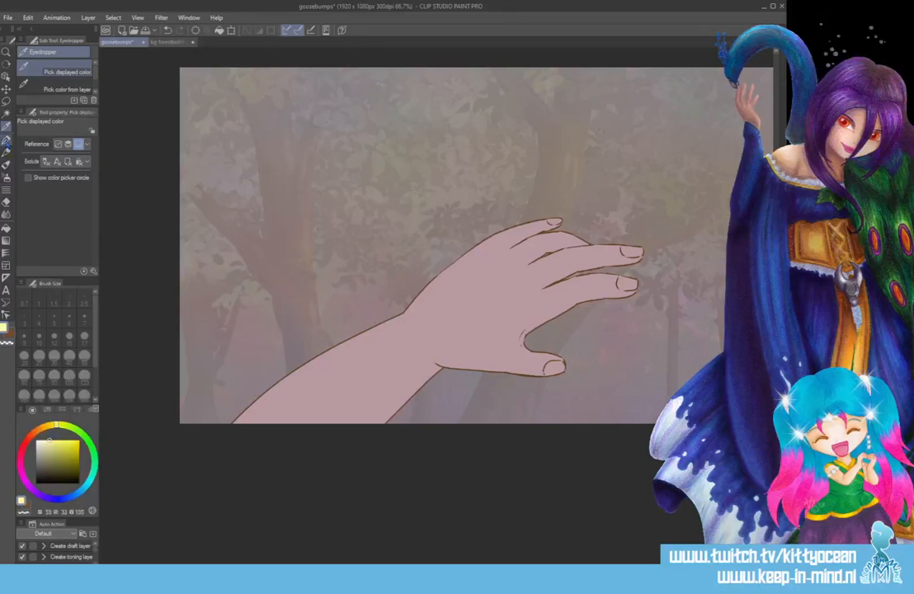
left_click(6, 164)
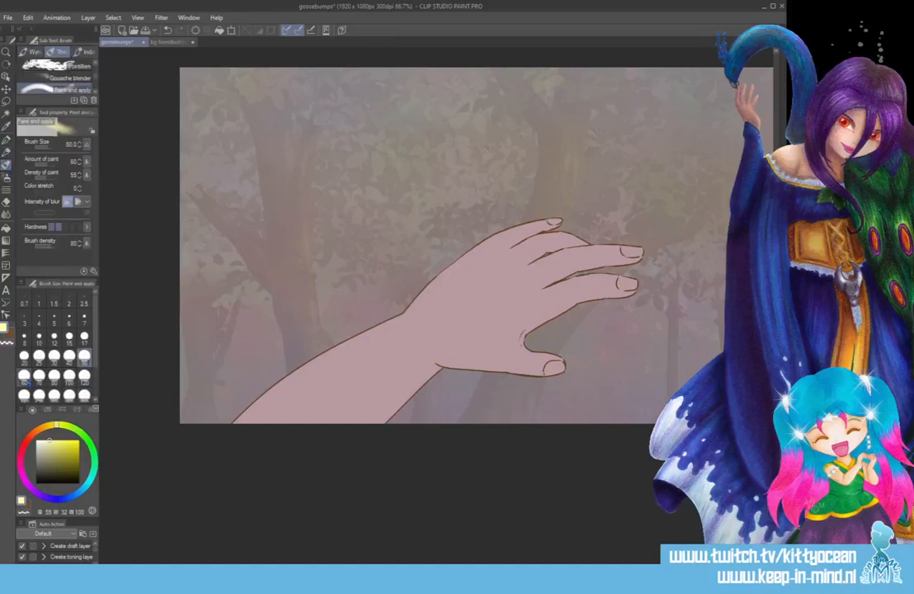
left_click(24, 375)
mouse_move(224, 425)
left_mouse_down()
mouse_move(437, 284)
mouse_move(457, 263)
mouse_move(549, 224)
left_mouse_up()
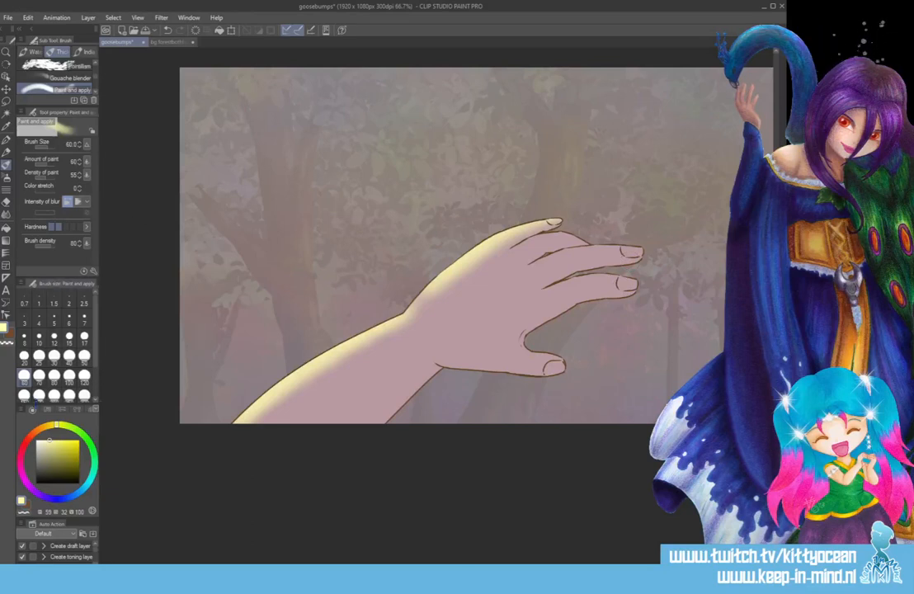
left_click(69, 357)
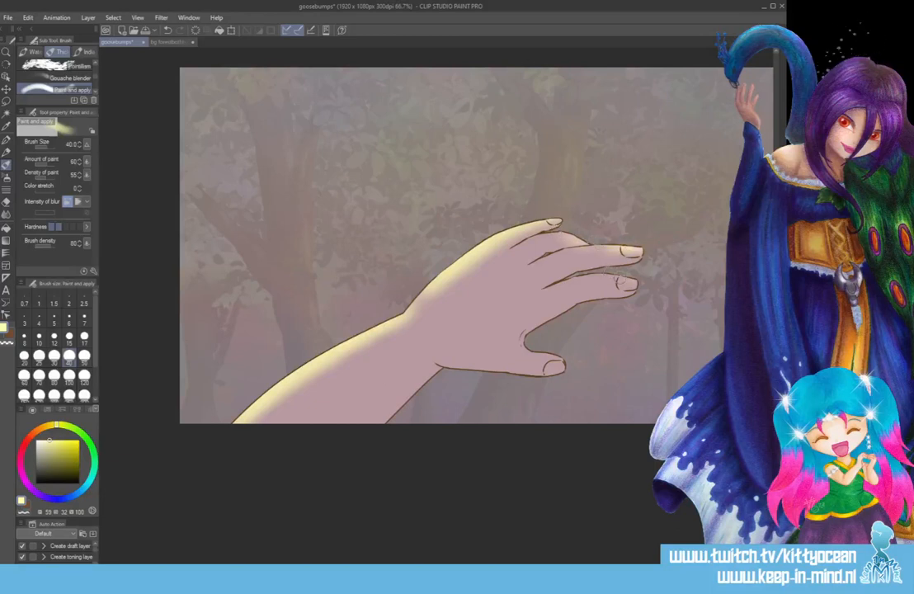
left_click_drag(612, 273, 645, 277)
Soften the yellow highlights on the hand and forearm with a strong Gaussian Blur.
left_click(160, 17)
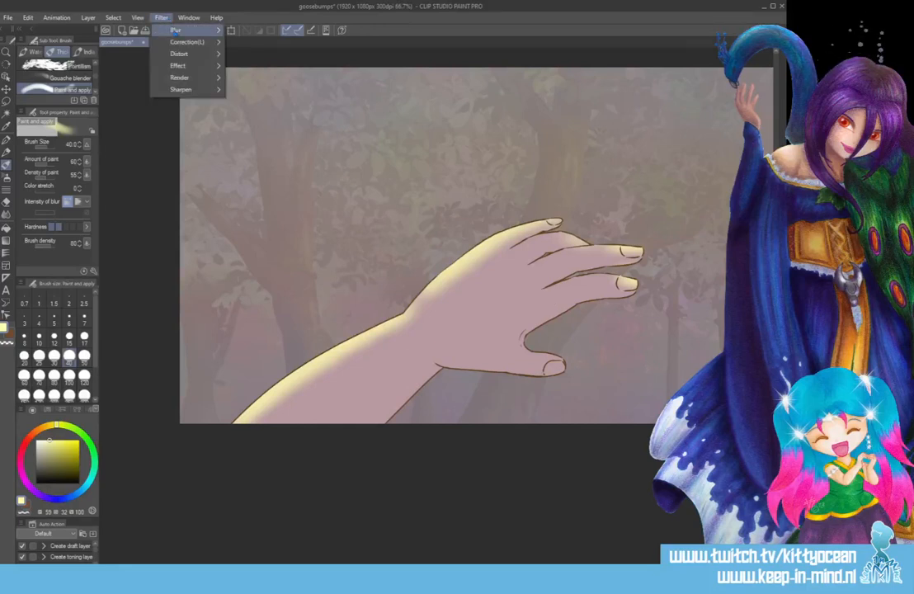
mouse_move(174, 30)
left_click(262, 56)
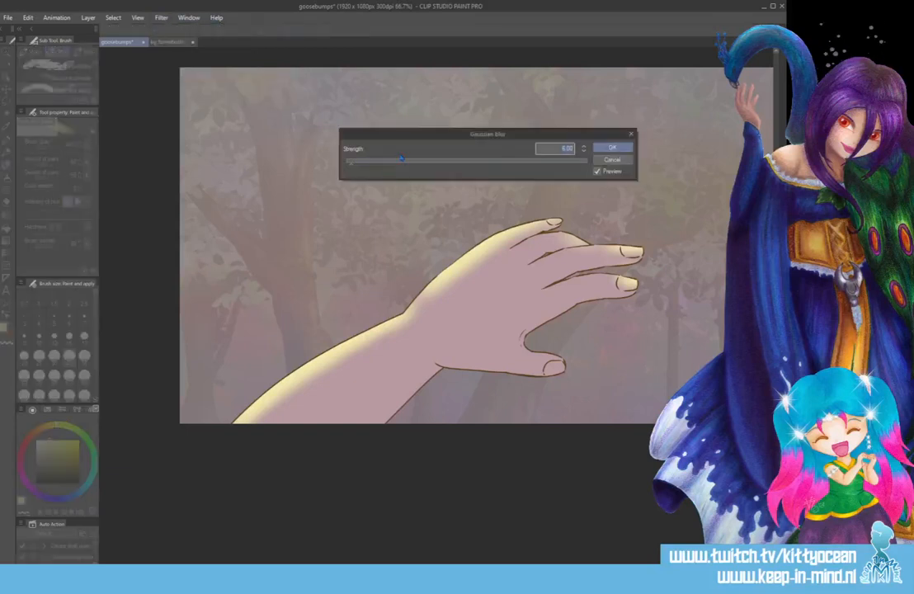
left_click_drag(402, 158, 396, 164)
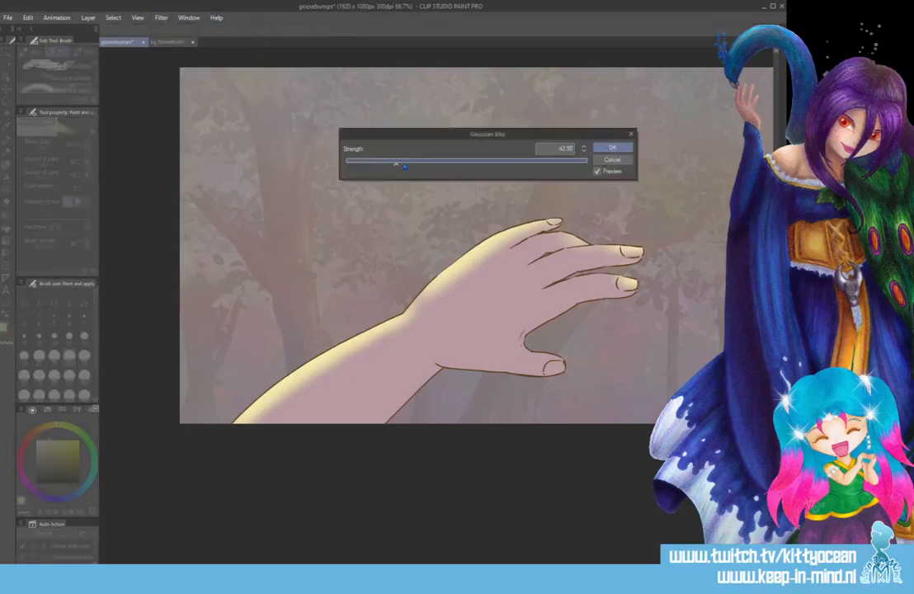
left_click(612, 146)
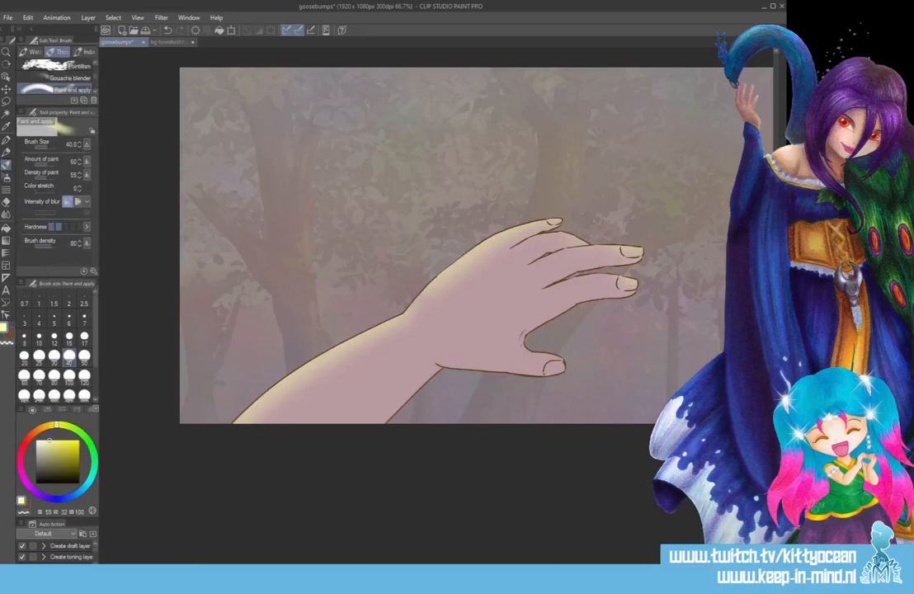
key("ctrl+z")
Set the painting colour to a dark purple with hue 271, saturation 64 and value 56.
left_click(38, 493)
left_click(53, 451)
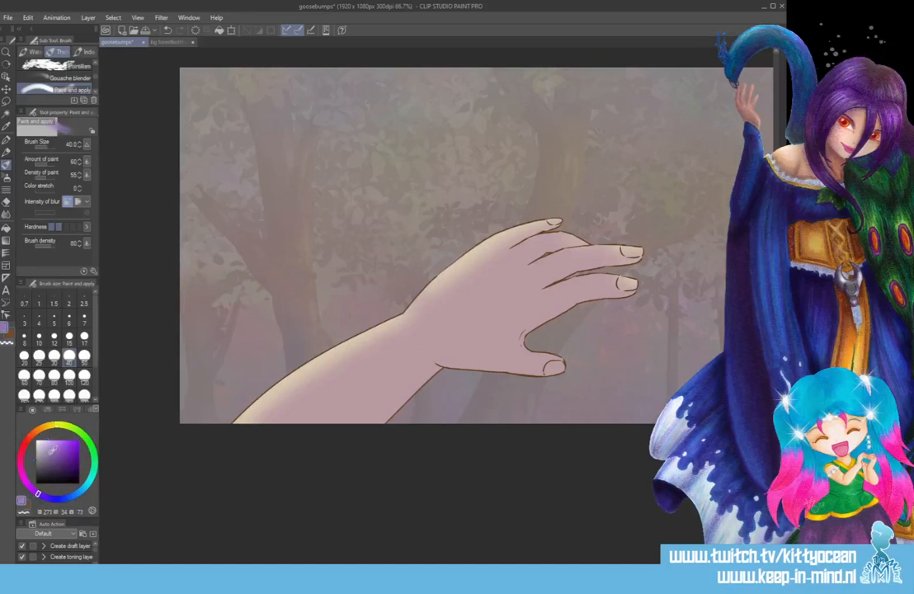
left_click_drag(53, 450, 63, 459)
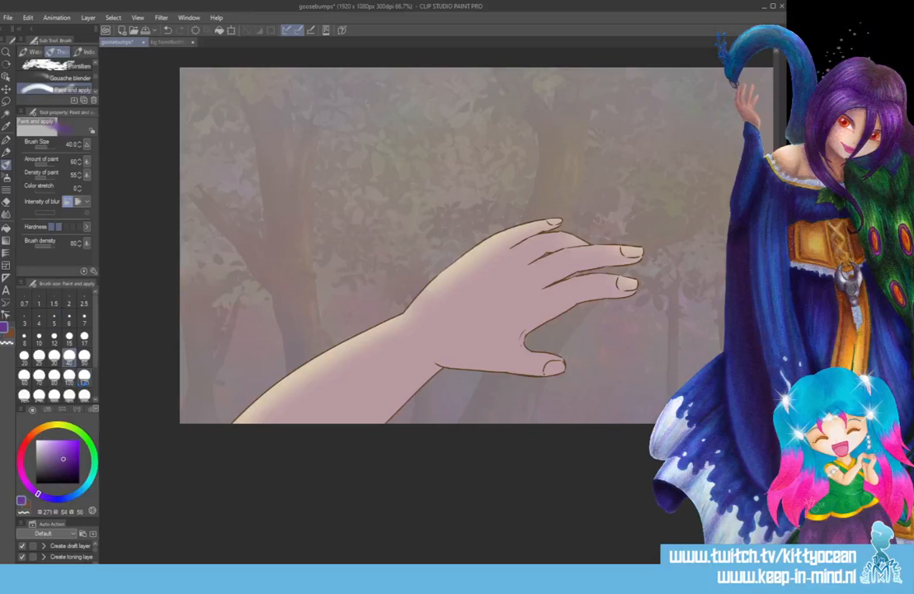
Try purple shading across the lower forearm, back of the hand and fingers with brush sizes 80 and 50, and undo the strokes.
left_click(54, 376)
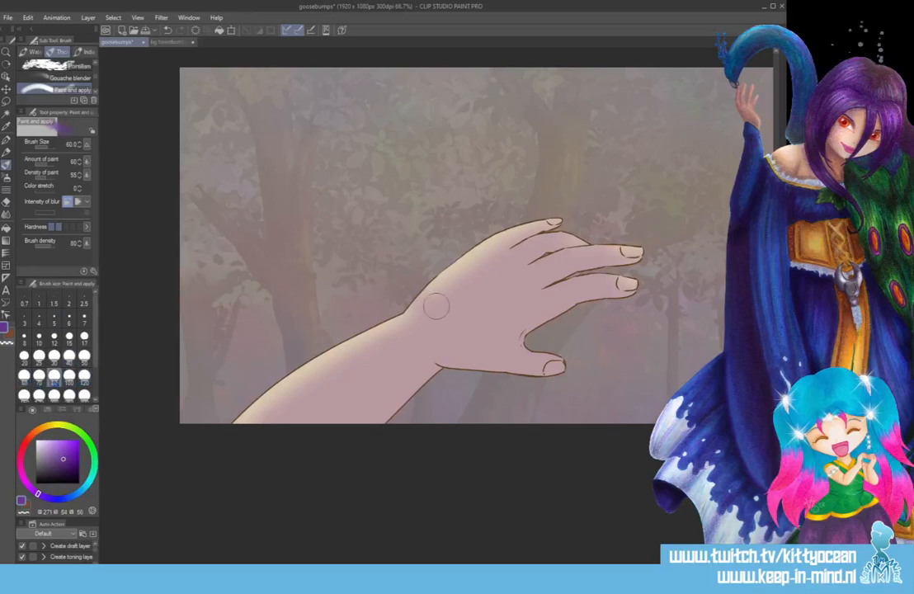
mouse_move(294, 425)
left_mouse_down()
mouse_move(418, 364)
mouse_move(342, 436)
left_mouse_up()
mouse_move(412, 360)
left_mouse_down()
mouse_move(466, 353)
mouse_move(577, 353)
mouse_move(505, 347)
mouse_move(621, 294)
left_mouse_up()
mouse_move(505, 295)
left_mouse_down()
mouse_move(530, 303)
mouse_move(458, 328)
mouse_move(473, 318)
mouse_move(407, 362)
mouse_move(459, 327)
mouse_move(556, 286)
mouse_move(436, 305)
mouse_move(547, 270)
mouse_move(538, 283)
mouse_move(570, 268)
mouse_move(659, 261)
left_mouse_up()
left_click(84, 356)
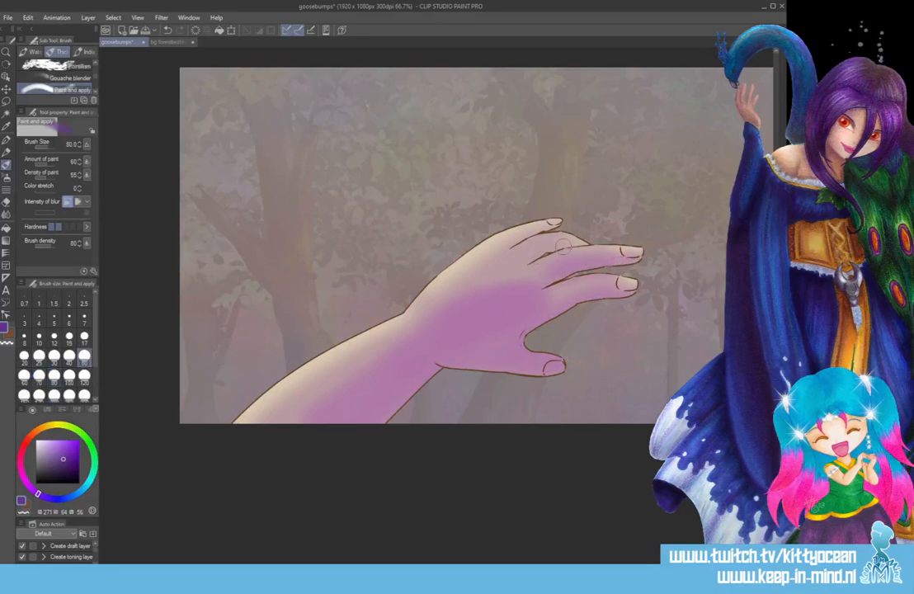
left_click_drag(526, 262, 561, 246)
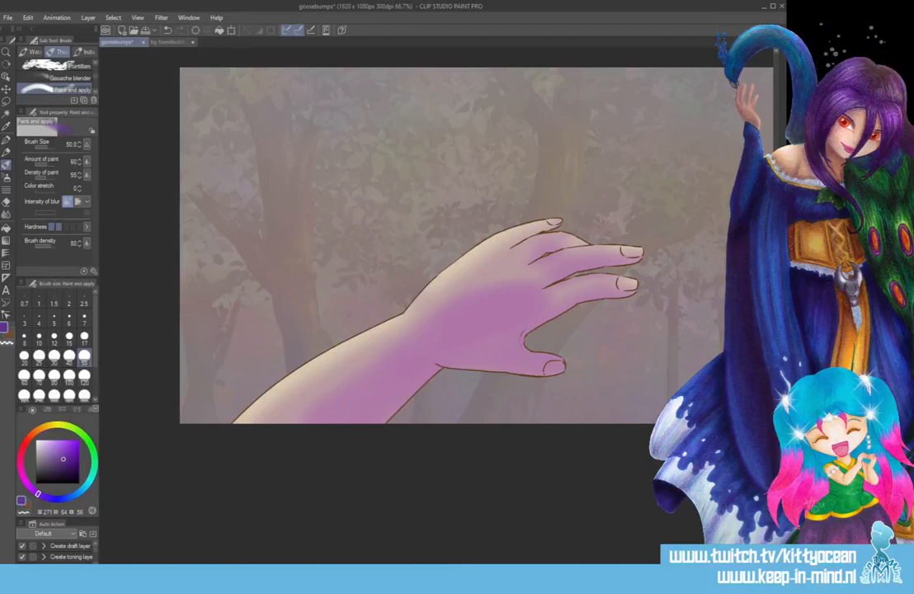
key("ctrl+z")
key("ctrl+z")
key("ctrl+z")
key("ctrl+z")
key("ctrl+z")
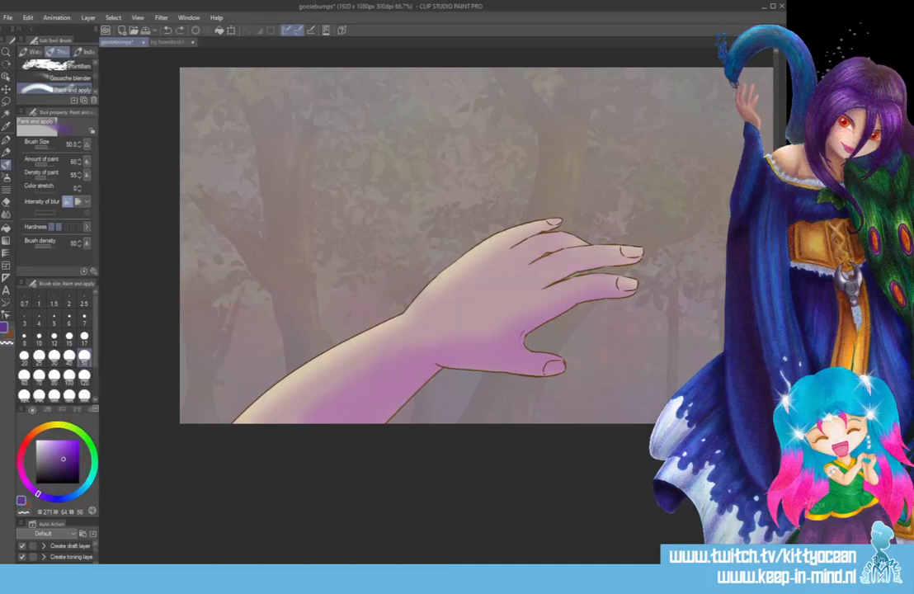
key("ctrl+z")
key("ctrl+z")
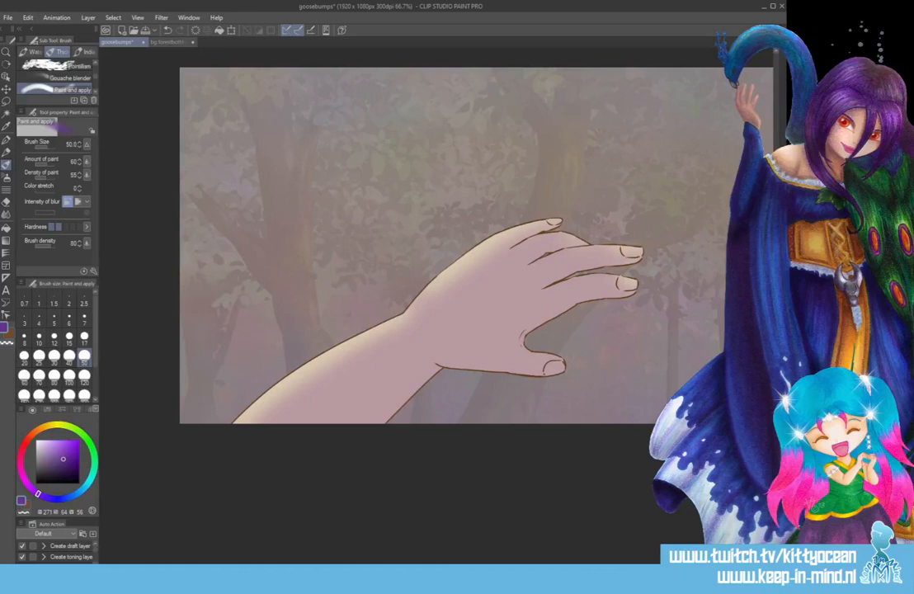
Shade the underside of the forearm, thumb and lower finger in purple at brush size 120, and the finger above at size 50.
left_click(84, 375)
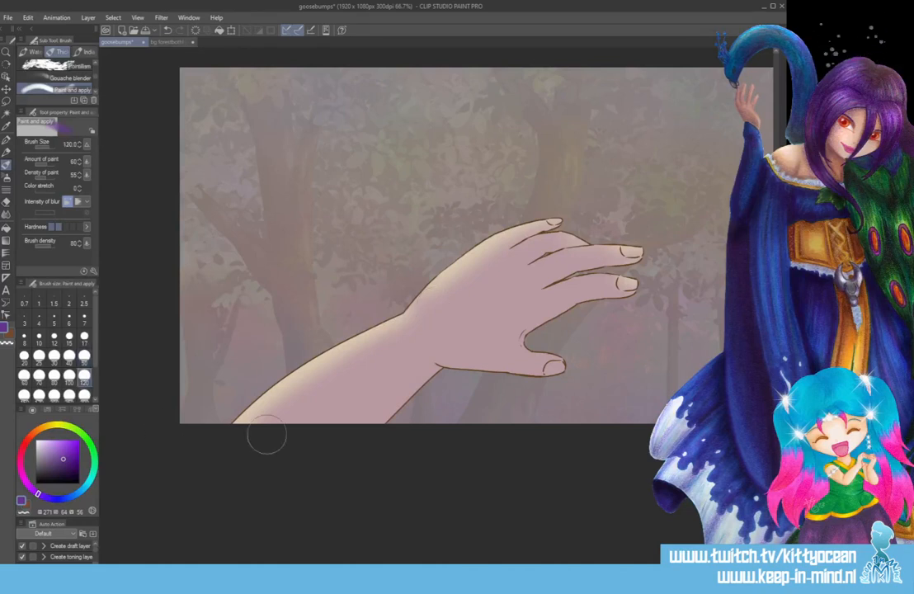
mouse_move(267, 393)
left_mouse_down()
mouse_move(418, 367)
mouse_move(567, 388)
mouse_move(578, 382)
left_mouse_up()
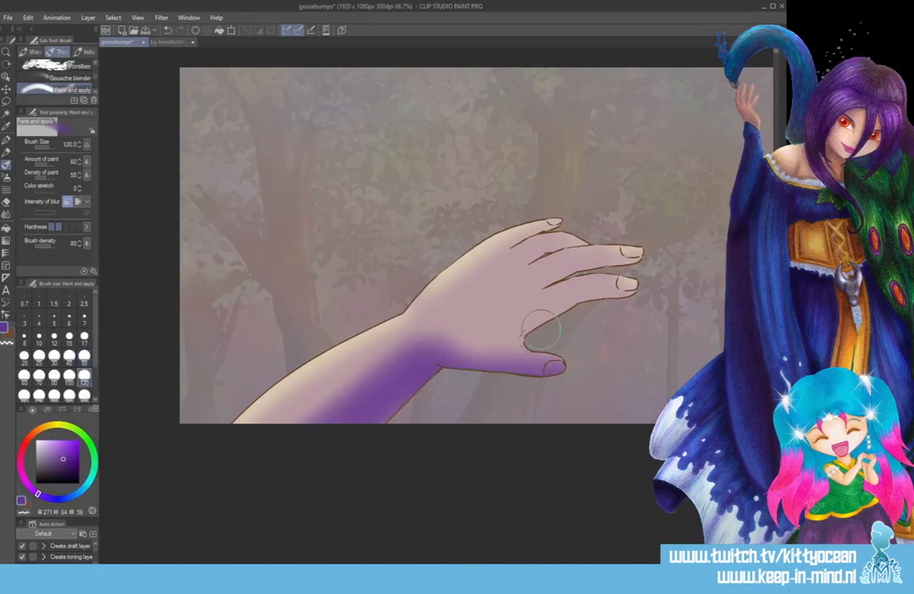
left_click_drag(540, 328, 658, 317)
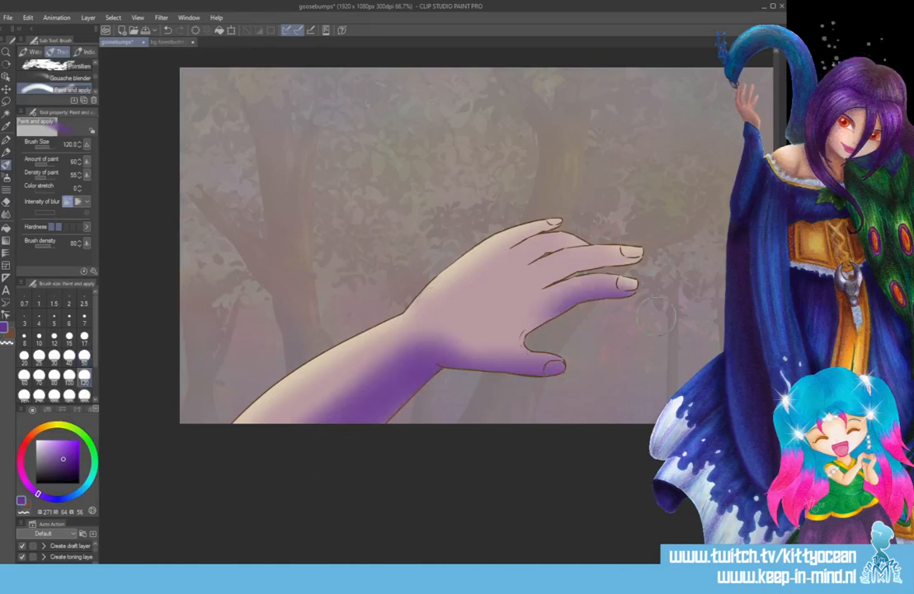
left_click(84, 357)
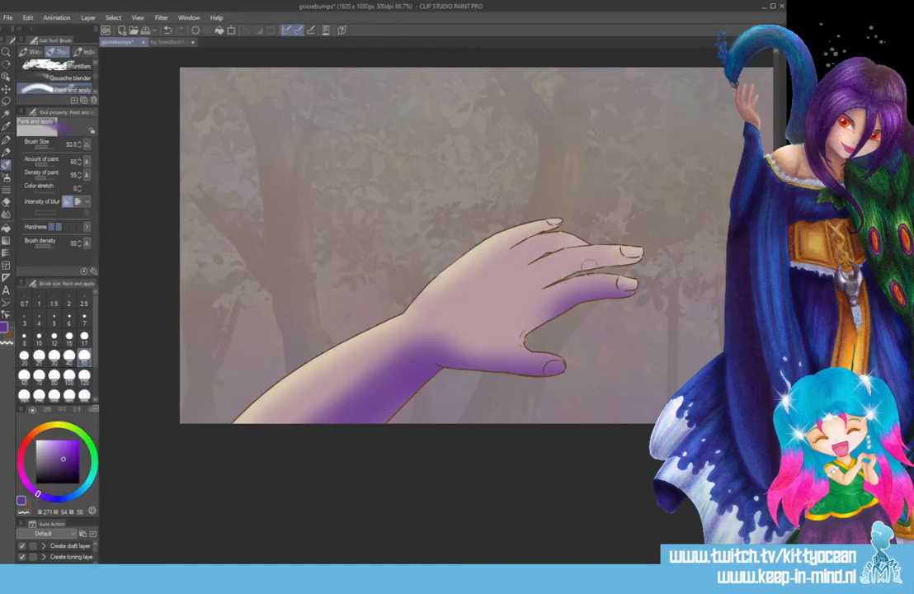
left_click_drag(634, 264, 551, 283)
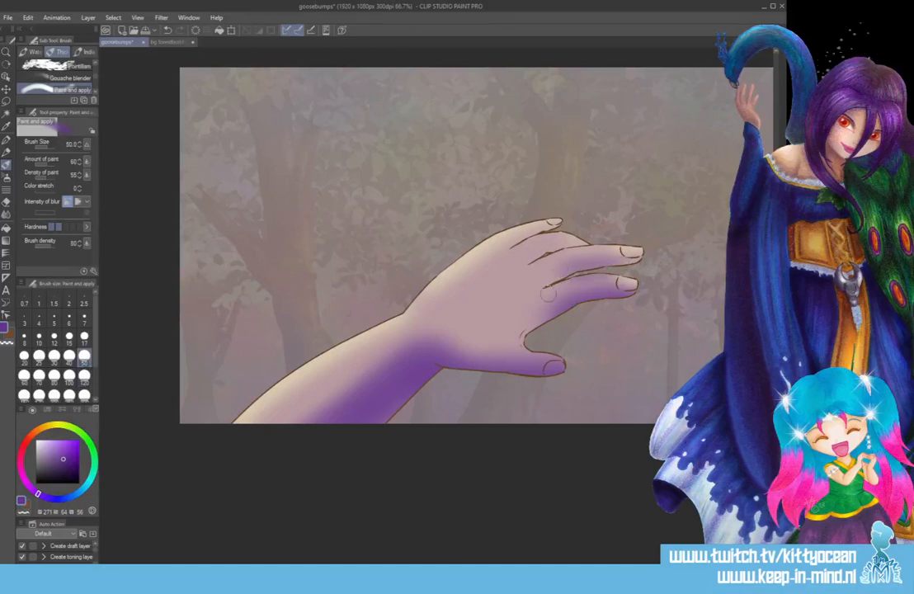
Dab four purple shadow spots along the knuckles at brush size 30, undoing and repositioning the first attempts.
left_click(54, 357)
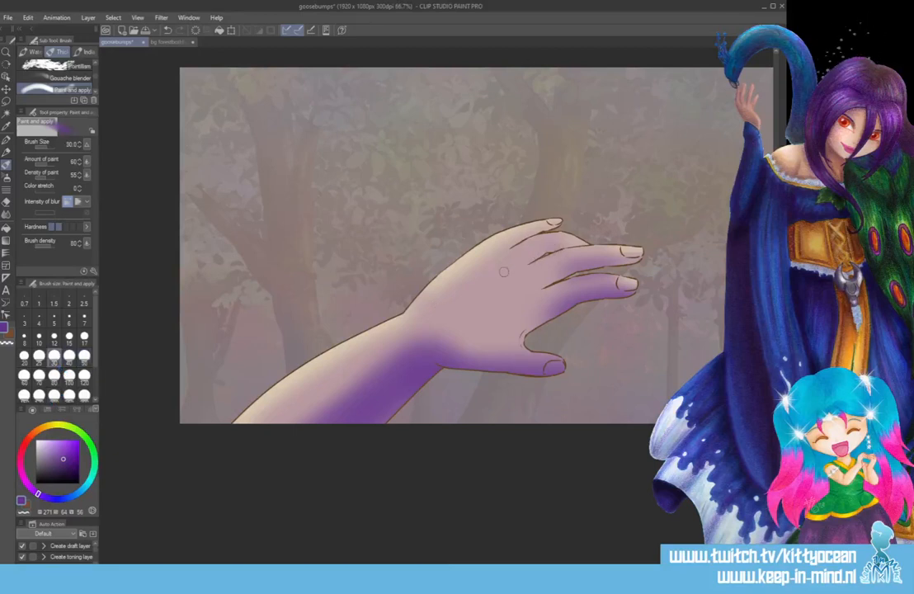
left_click(522, 302)
left_click(507, 283)
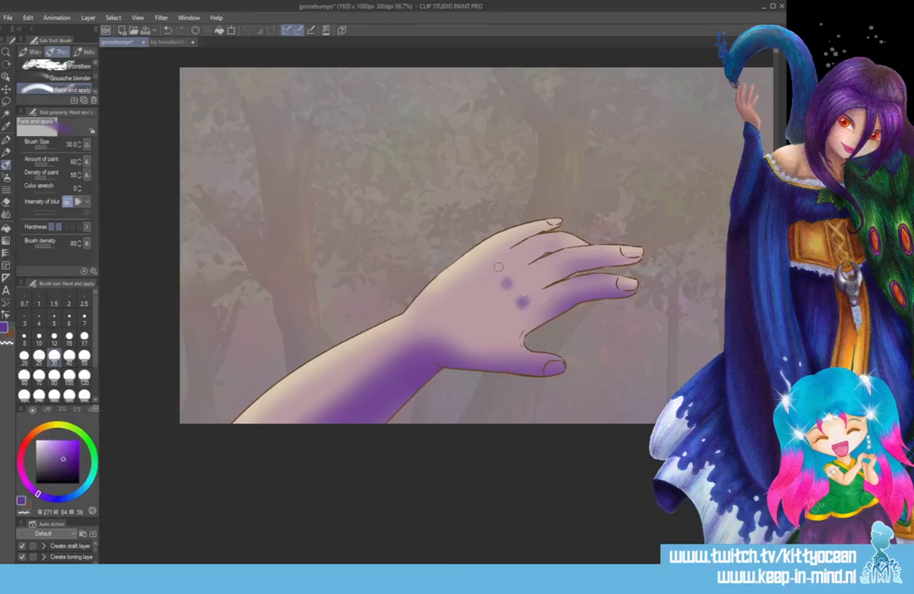
key("ctrl+z")
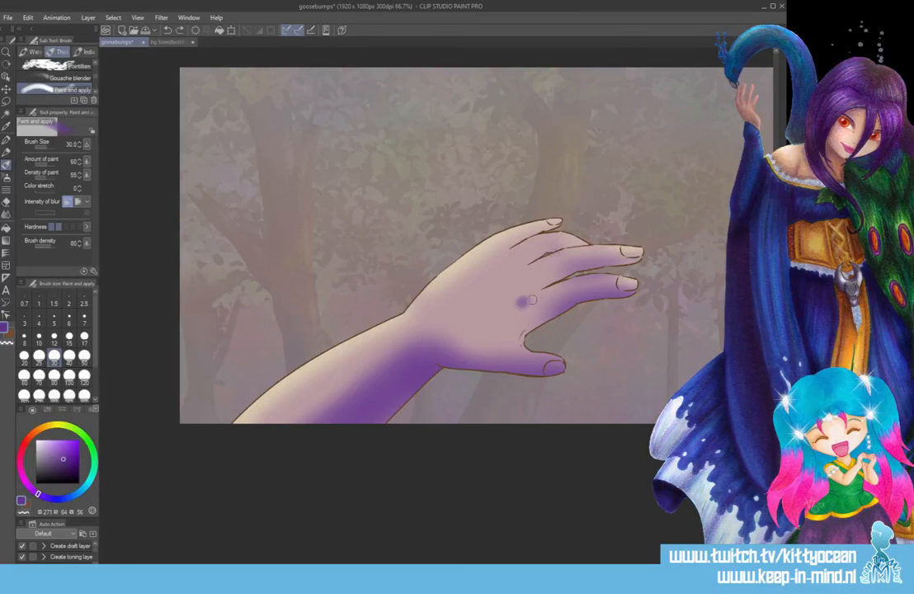
key("ctrl+z")
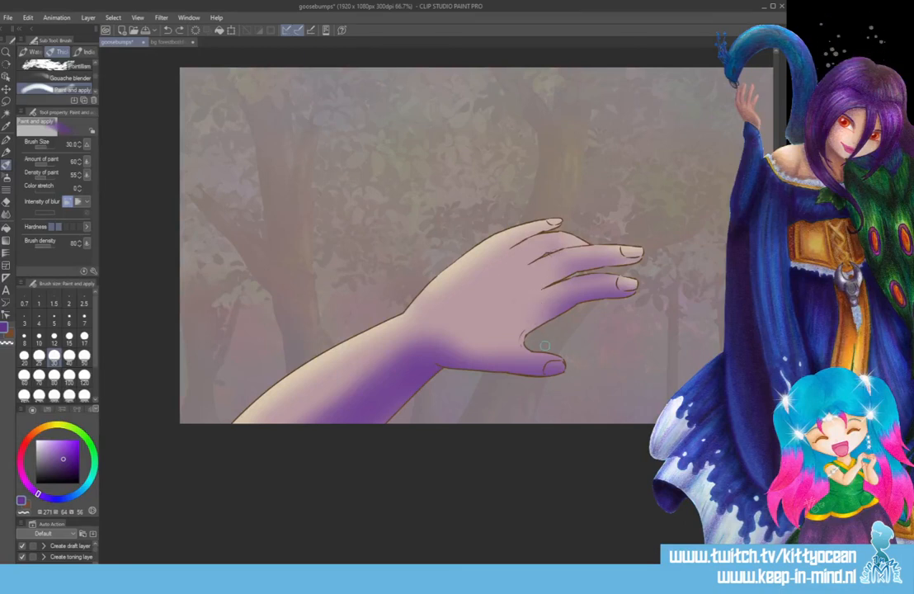
key("ctrl+y")
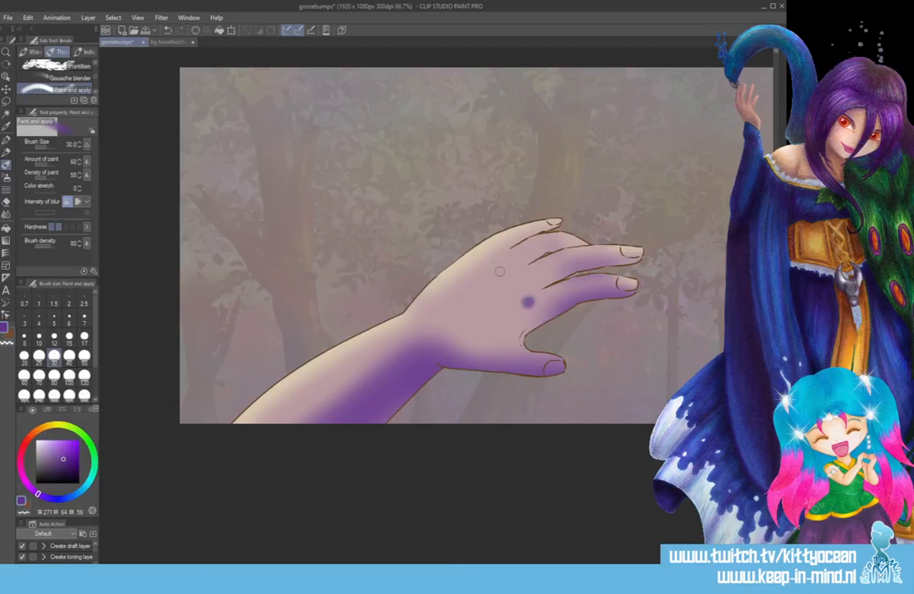
left_click(504, 265)
left_click(489, 255)
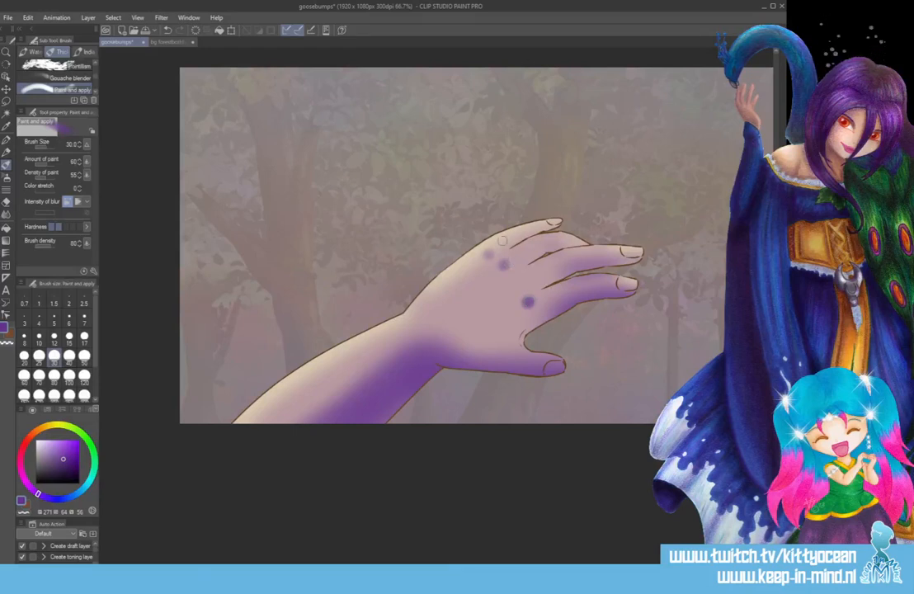
left_click(520, 280)
Soften the purple shading on the arm, fingers and knuckles with a strong Gaussian Blur.
left_click(161, 18)
mouse_move(178, 41)
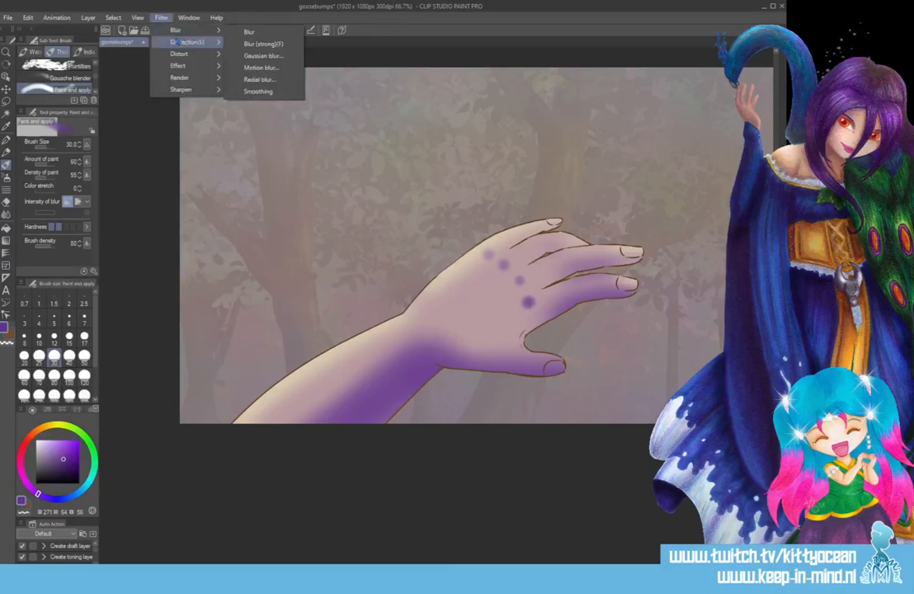
left_click(263, 55)
left_click(429, 163)
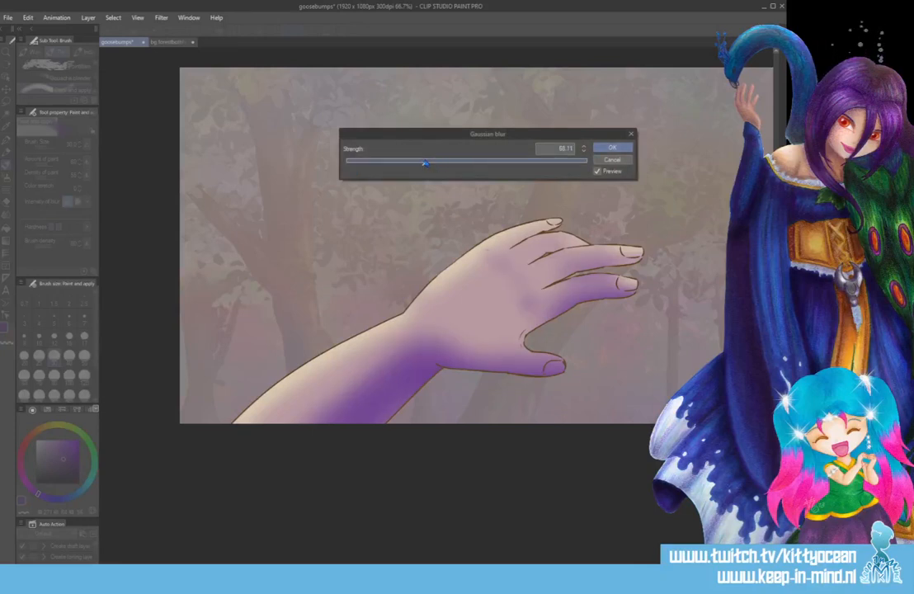
left_click(612, 148)
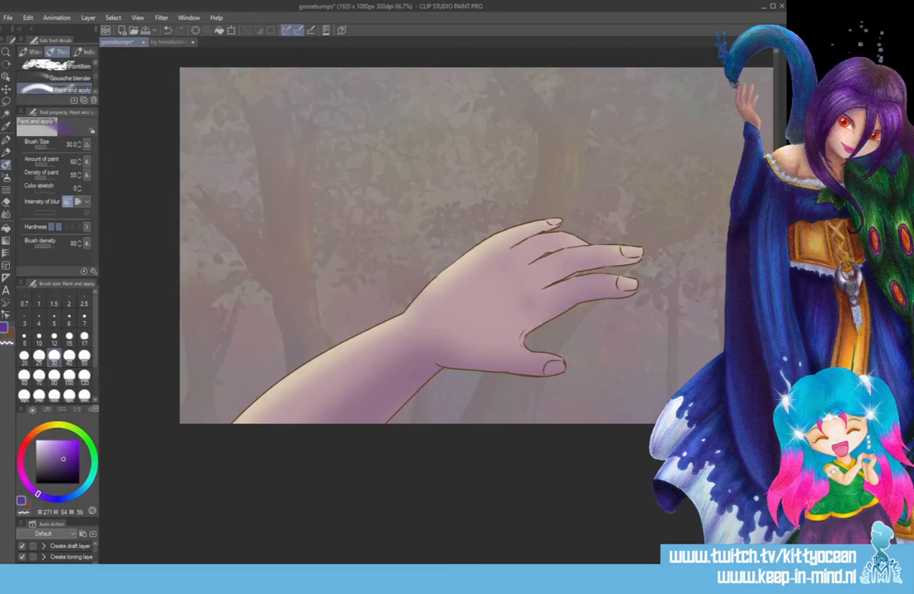
Switch the painting colour to brown with hue 23, saturation 61 and value 47.
left_click(27, 504)
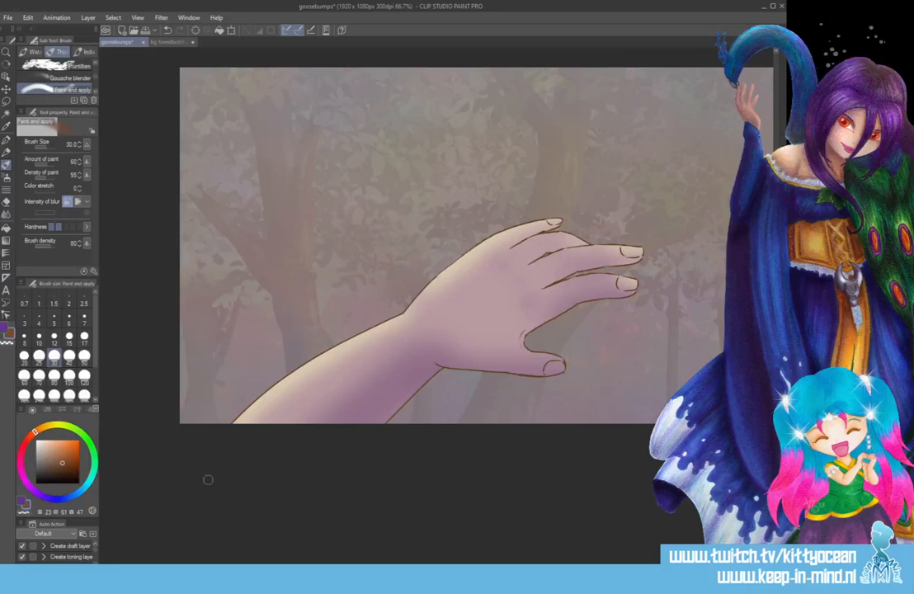
Try brown shading along the underside of the arm and hand at brush size 300, and undo it.
left_click(84, 378)
left_click(85, 397)
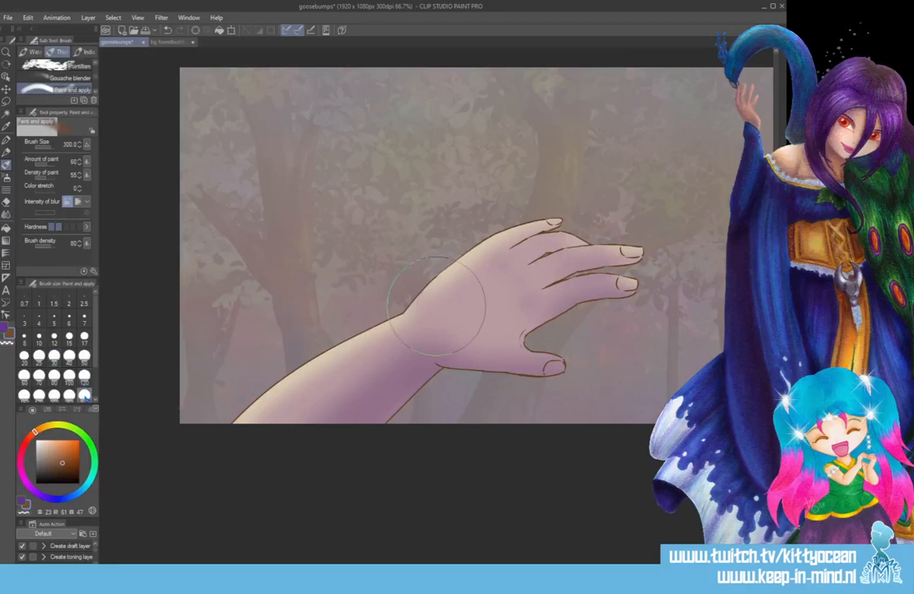
mouse_move(332, 459)
left_mouse_down()
mouse_move(432, 388)
mouse_move(528, 380)
mouse_move(479, 289)
mouse_move(548, 254)
left_mouse_up()
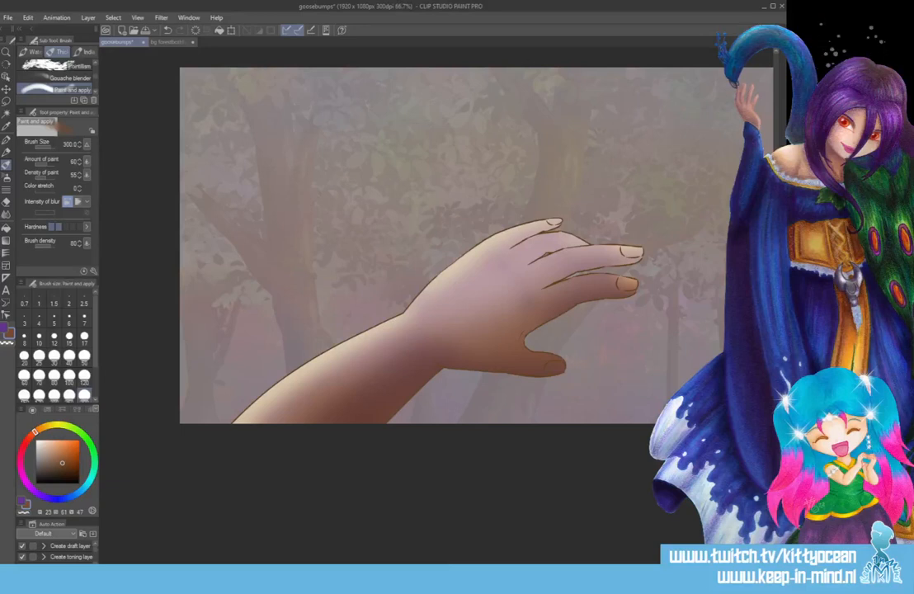
key("ctrl+z")
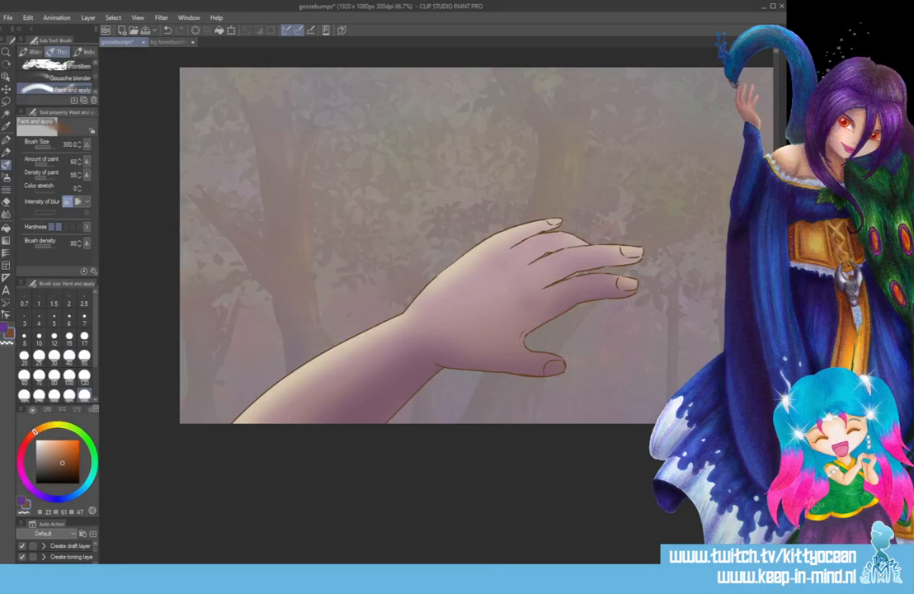
Dab brown shadow spots on the two lower knuckles at brush size 50.
left_click(84, 356)
left_click(531, 302)
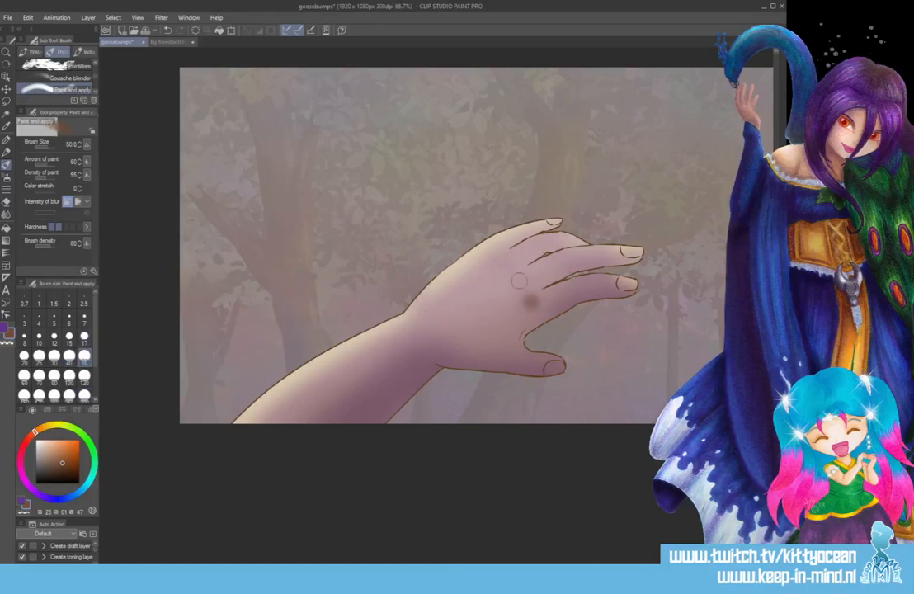
left_click(517, 284)
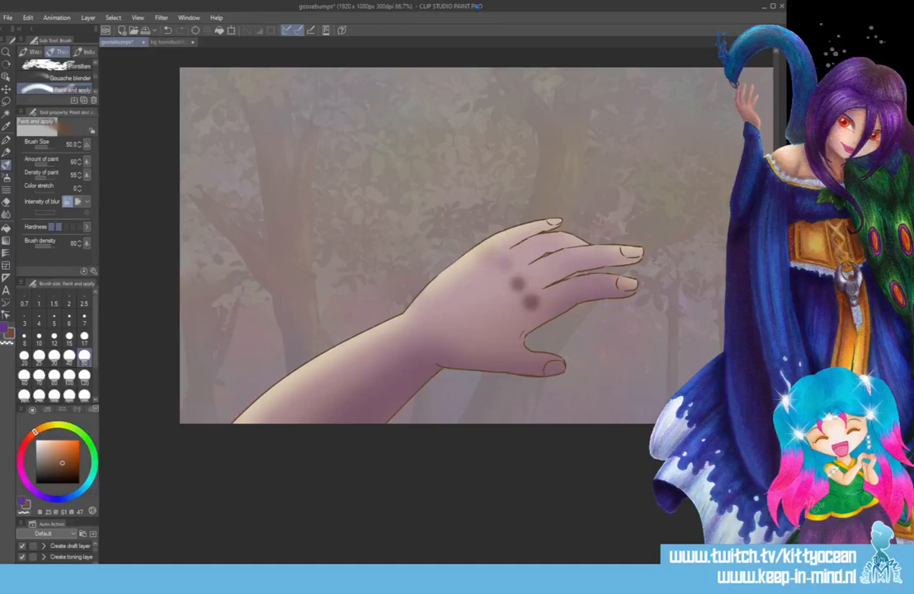
Blend the brown knuckle shadows into the hand with a Gaussian Blur, trying several strengths before applying it.
left_click(161, 18)
mouse_move(190, 30)
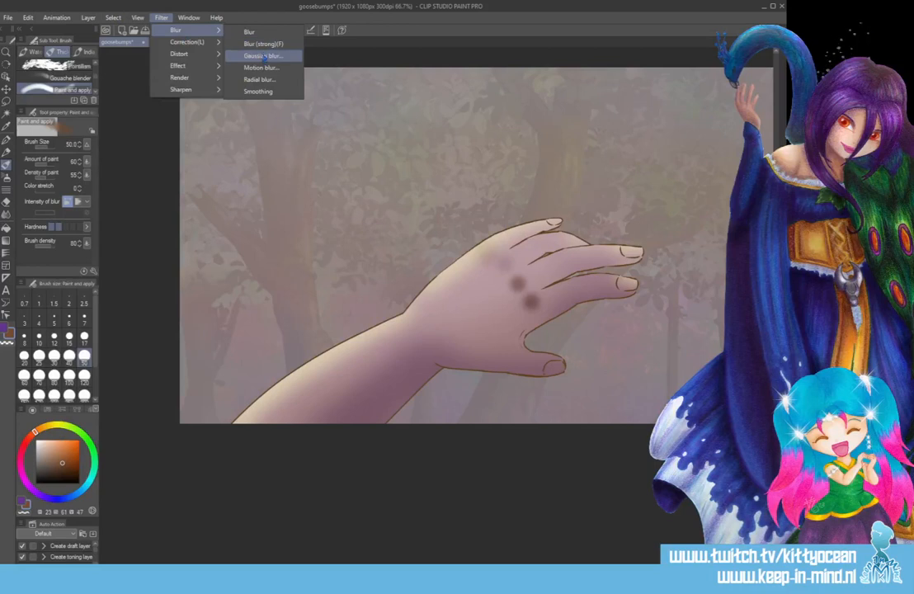
left_click(263, 55)
left_click(414, 162)
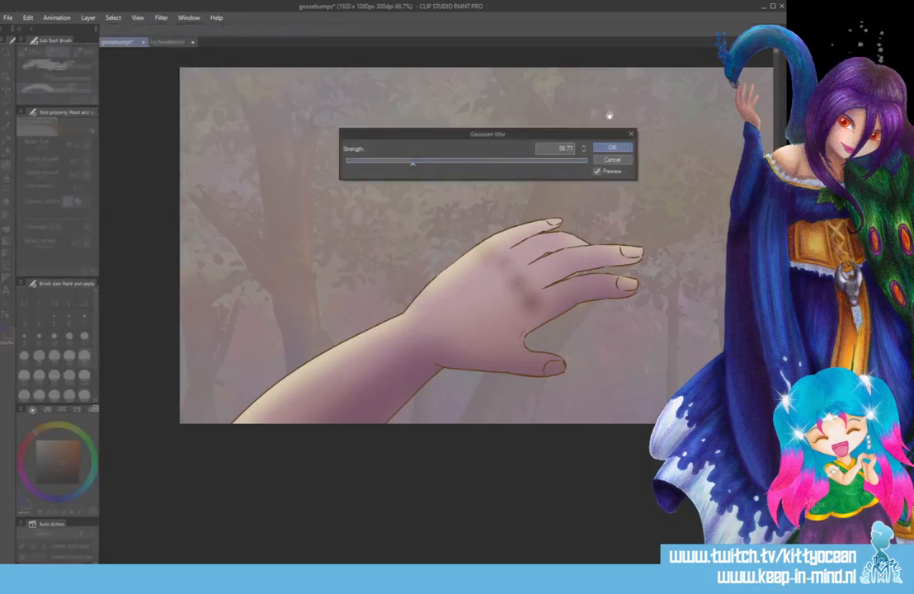
left_click(390, 162)
left_click(401, 163)
left_click(417, 163)
left_click(612, 147)
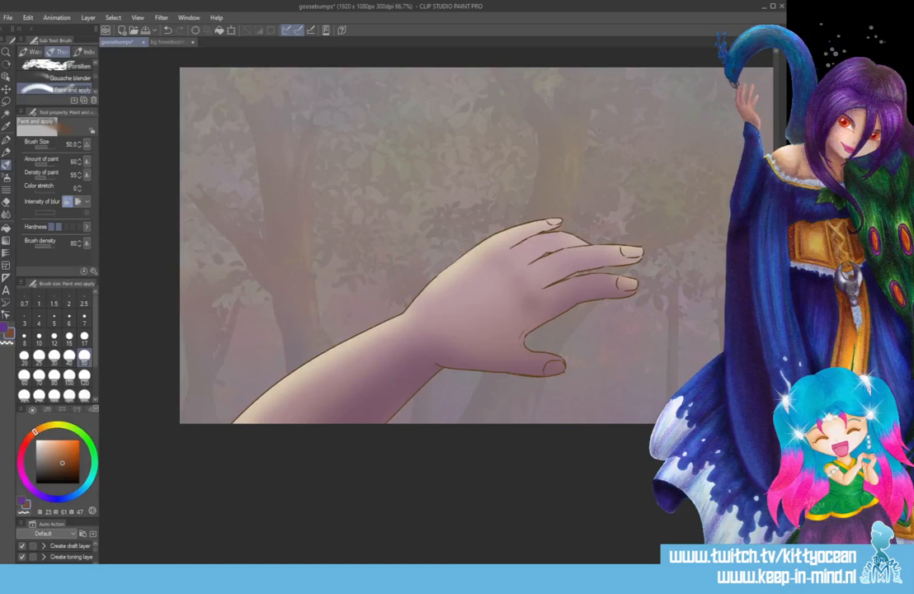
Choose pale yellow with hue 59, saturation 44 and value 100, and paint three knuckle highlights with Paint and apply at size 20.
left_click(57, 426)
left_click(55, 442)
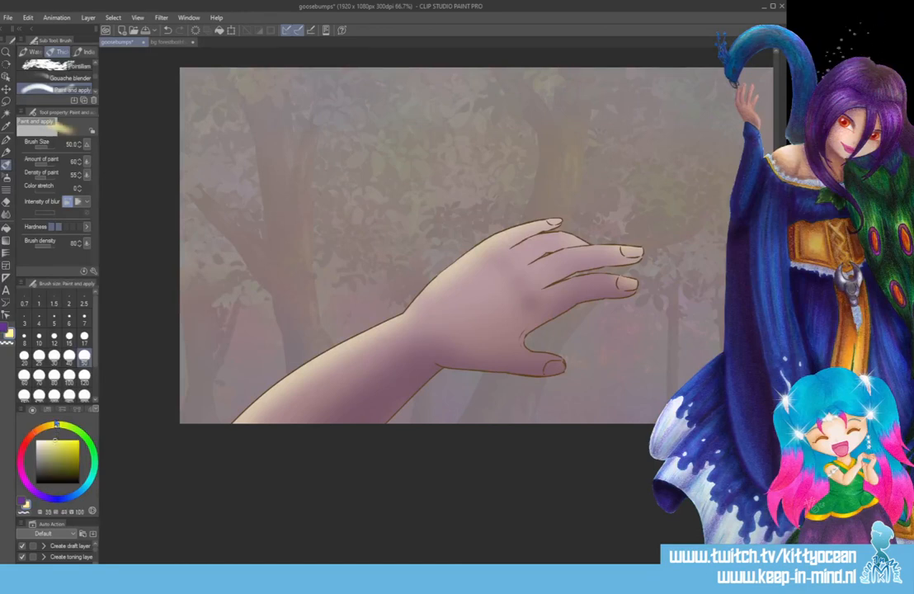
left_click(6, 140)
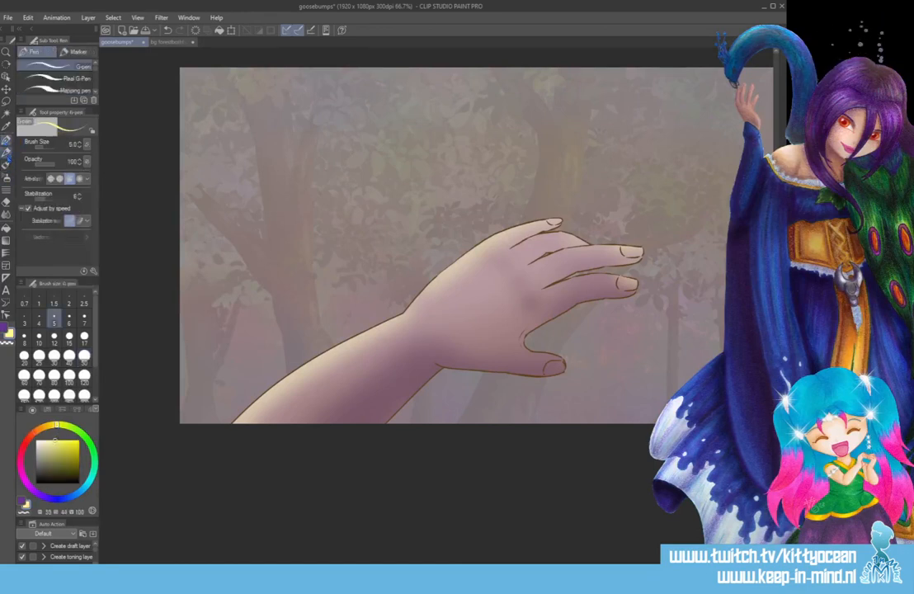
left_click(6, 161)
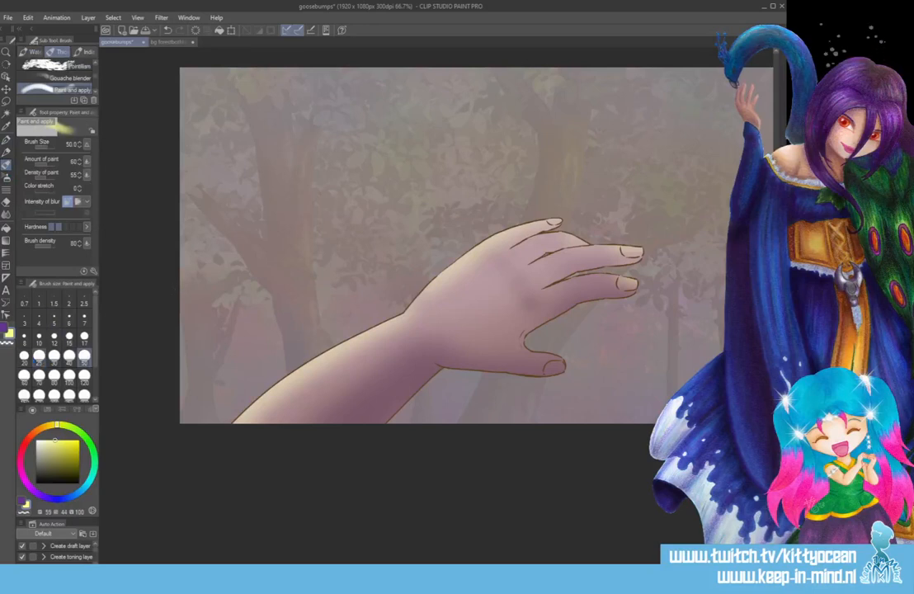
left_click(24, 356)
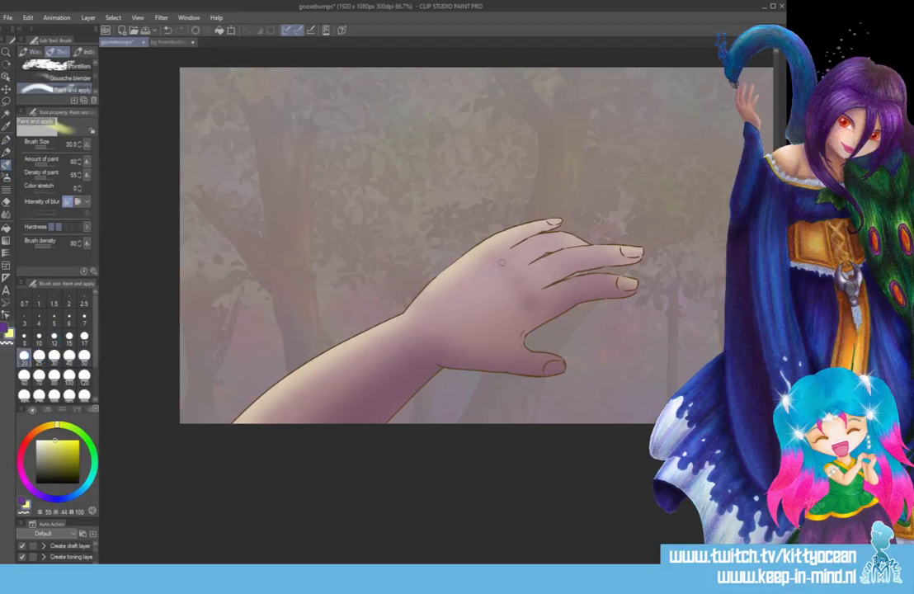
left_click(499, 258)
left_click_drag(511, 273, 522, 267)
left_click(525, 289)
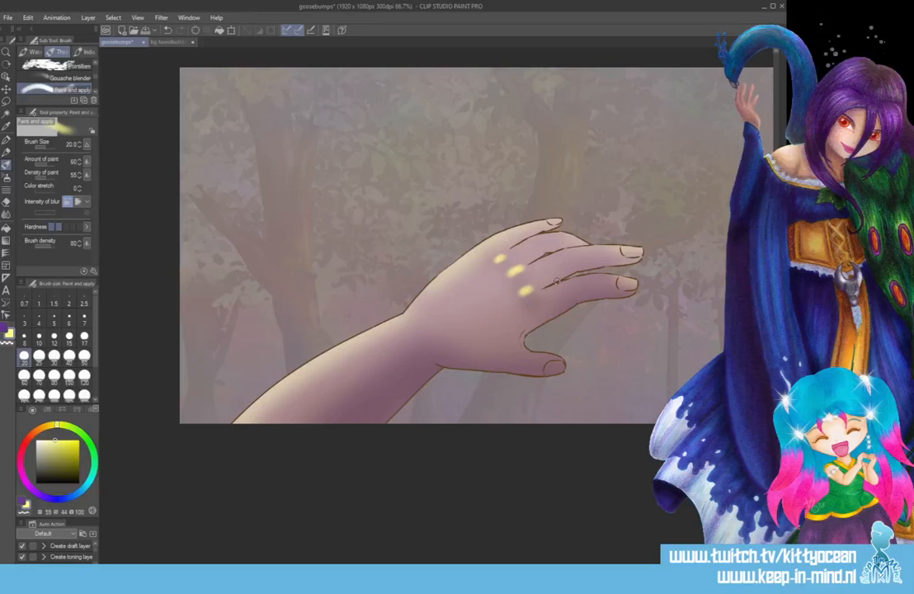
Add pale yellow highlights to the nails of the three fingers, undoing the thumbnail highlight and repainting the lower finger's.
left_click_drag(551, 222, 559, 220)
mouse_move(626, 248)
left_mouse_down()
mouse_move(636, 250)
mouse_move(633, 283)
left_mouse_up()
left_click_drag(547, 368, 559, 368)
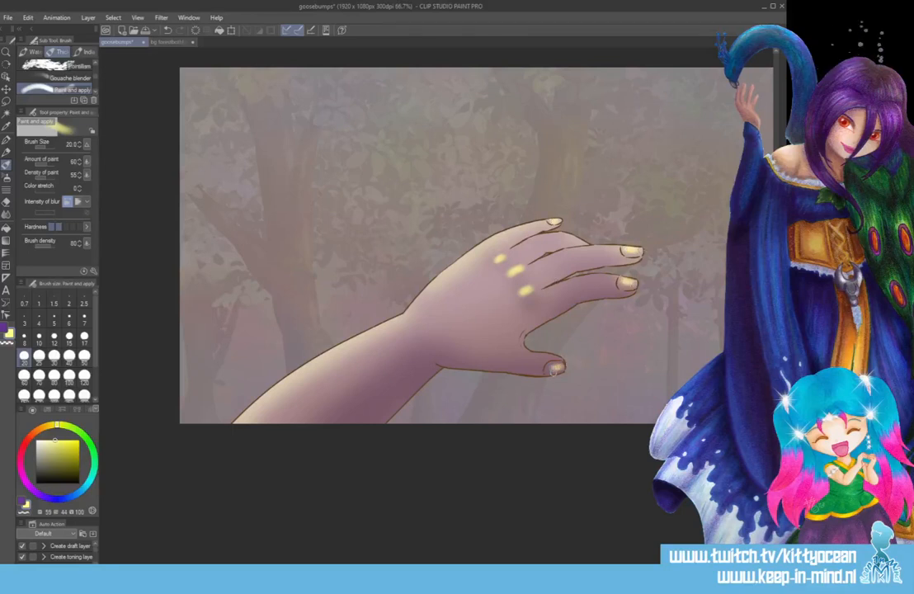
key("ctrl+z")
key("ctrl+z")
left_click_drag(624, 281, 638, 279)
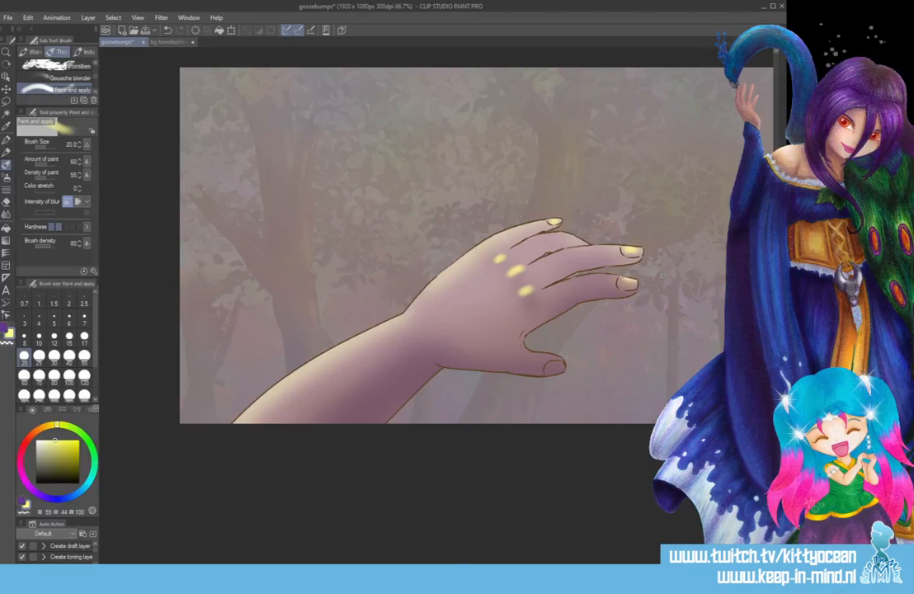
Soften the yellow knuckle and nail highlights with a strong Gaussian Blur and inspect the hand at 150% zoom.
left_click(161, 17)
mouse_move(173, 32)
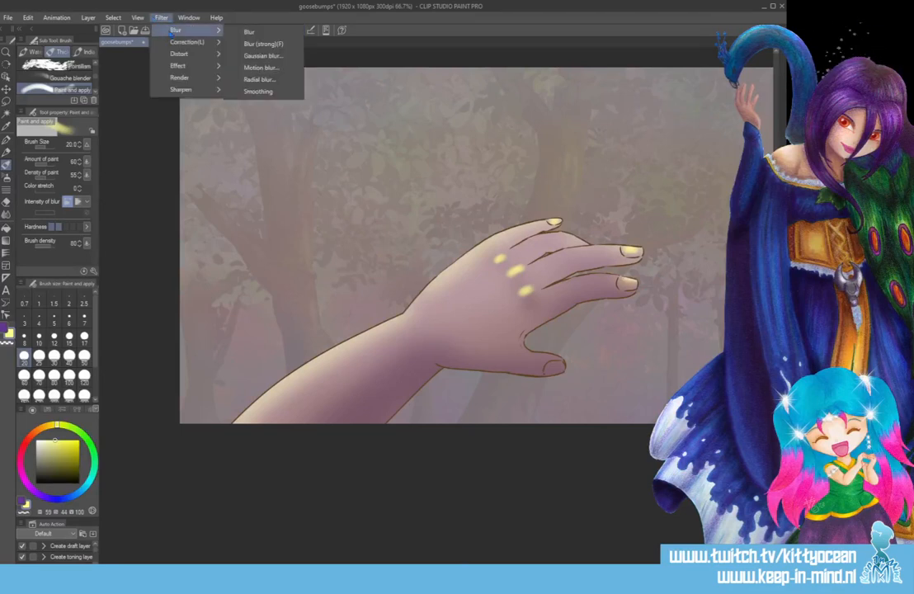
left_click(263, 55)
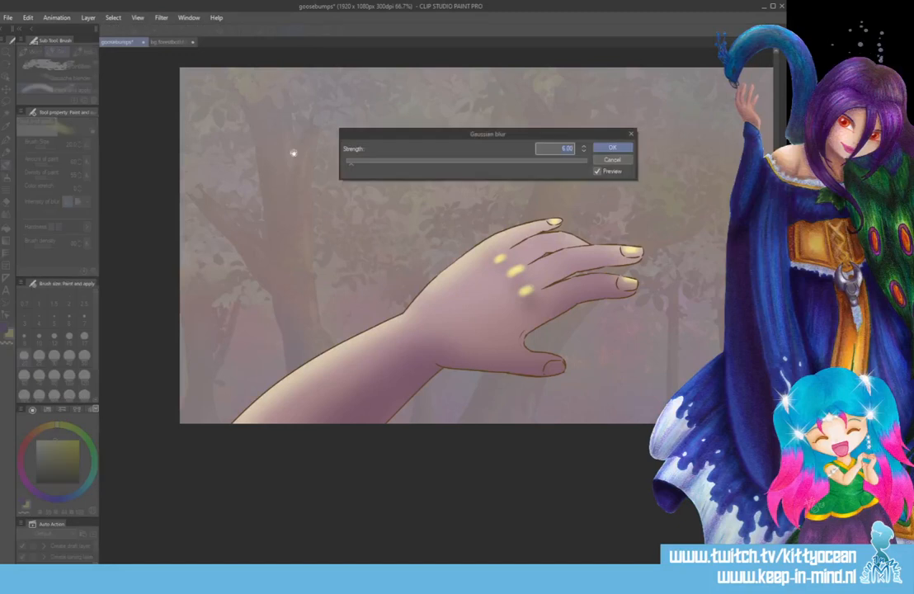
left_click(439, 164)
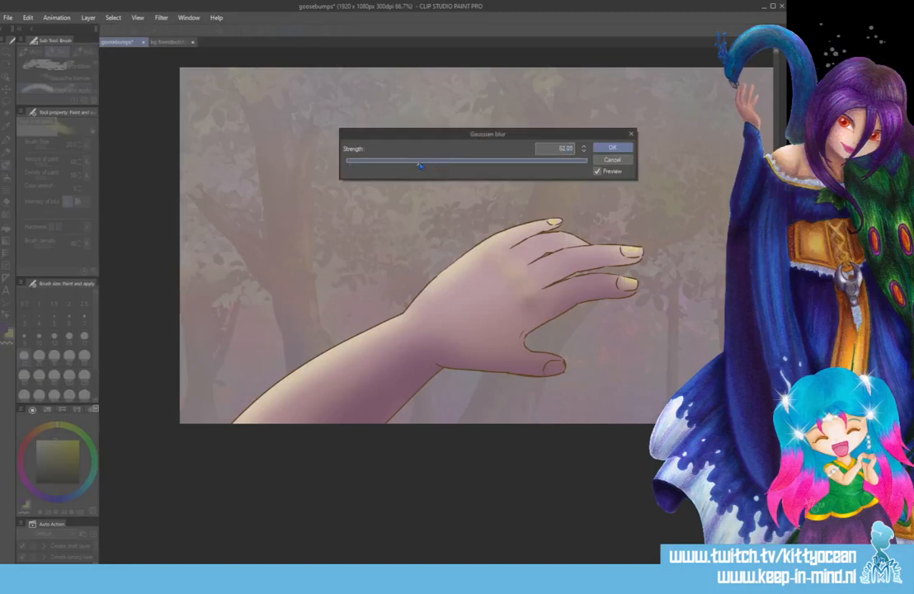
left_click_drag(420, 166, 419, 163)
key("Return")
key("ctrl+z")
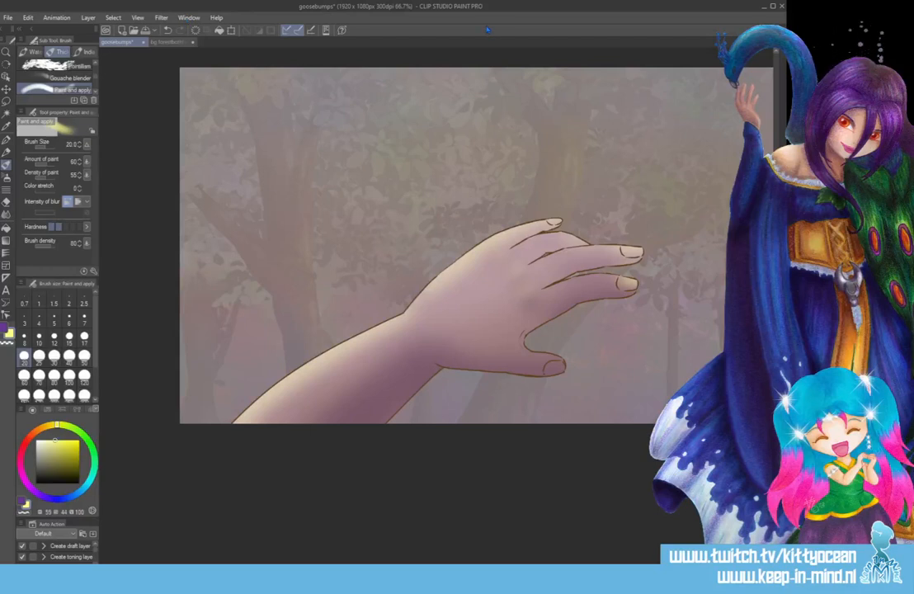
key("ctrl+plus")
key("ctrl+plus")
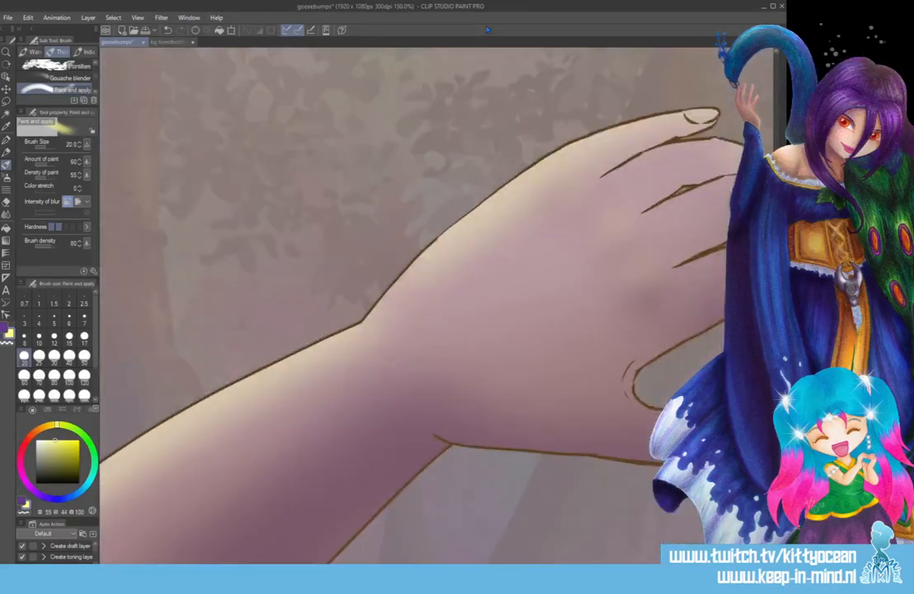
Sample the outline's dark brown, hue 32, saturation 74 and value 37, and set up the G-pen at size 5.
left_click(84, 317)
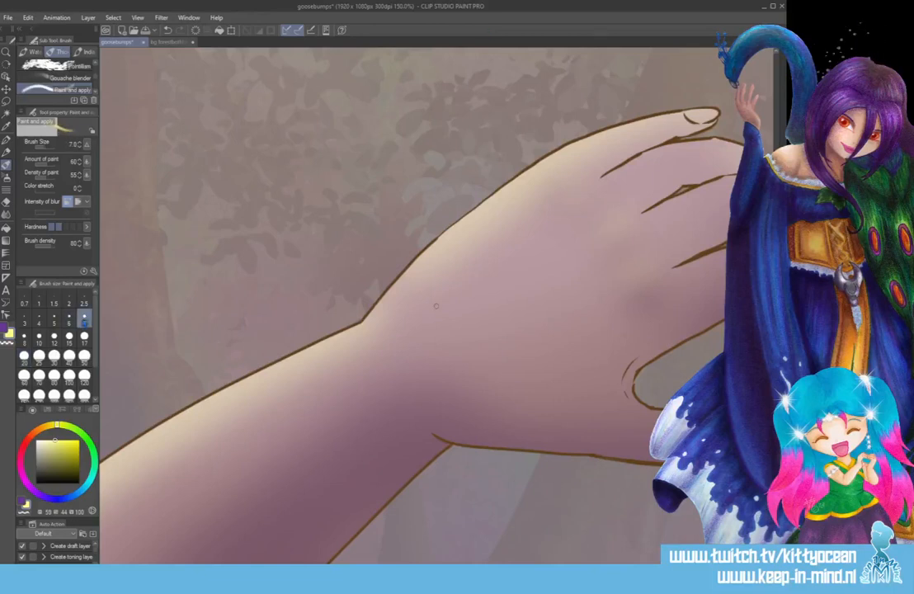
key("i")
left_click(128, 450)
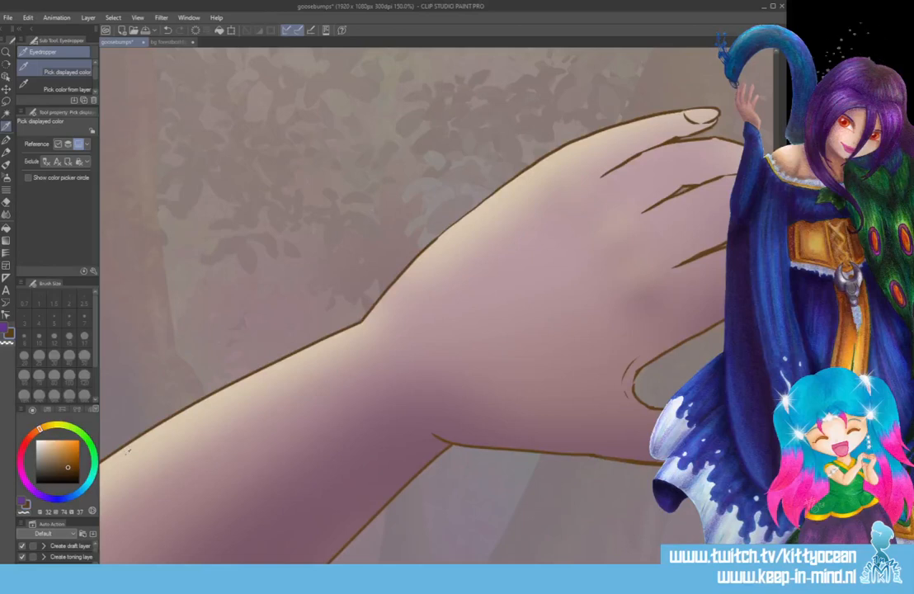
left_click(6, 140)
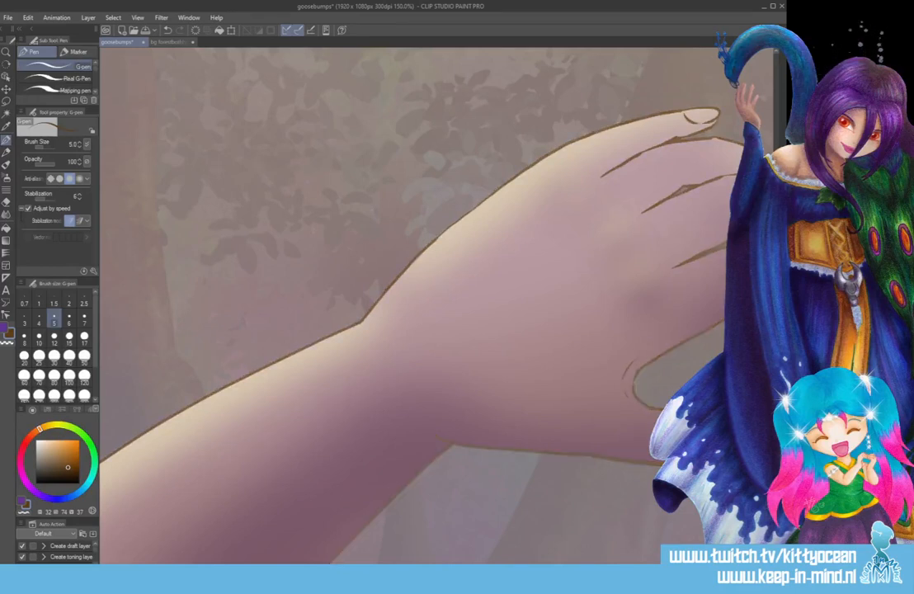
scroll(412, 305, "down", 5)
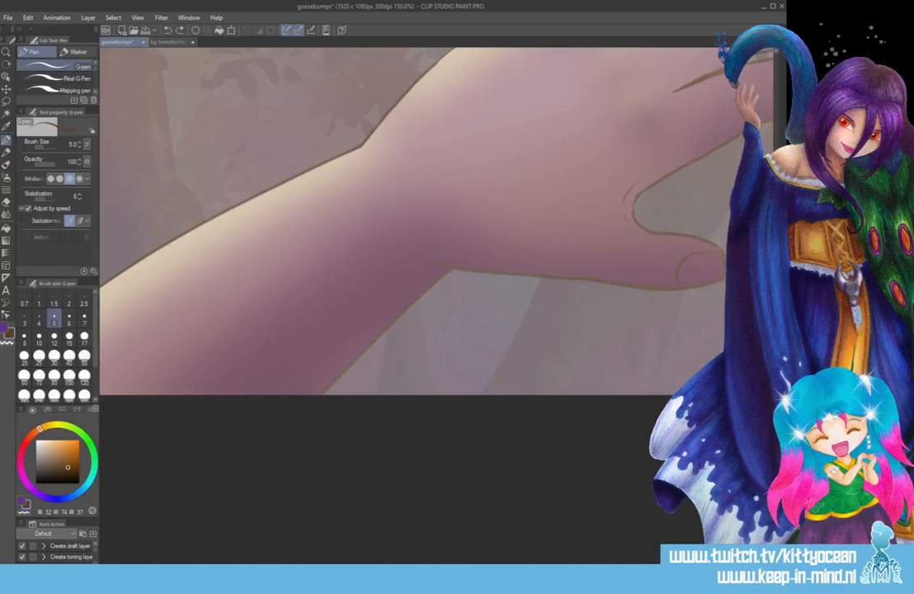
Try inking the lower forearm outline from the wrist with G-pen sizes 5, 7 and 6, undoing each stroke.
left_click_drag(449, 270, 316, 394)
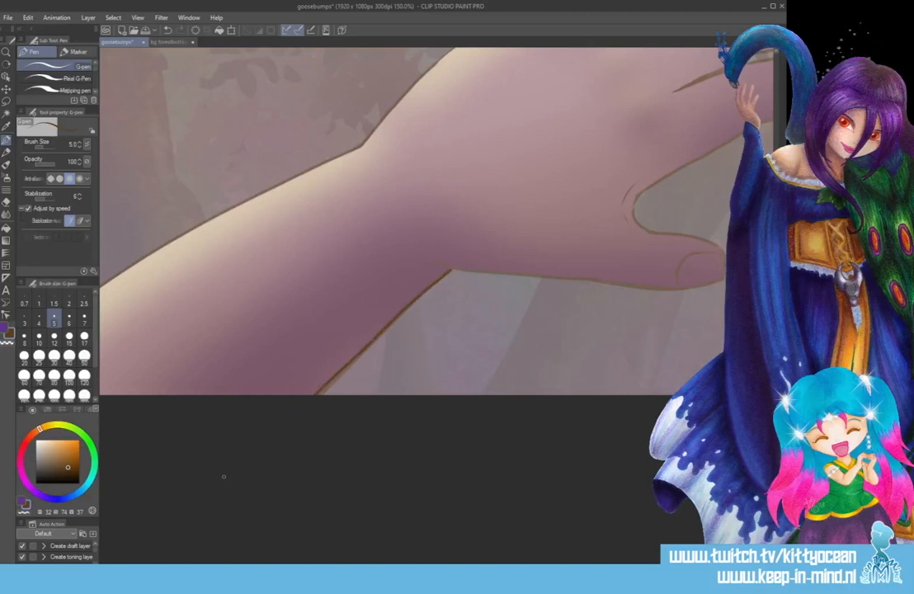
key("ctrl+z")
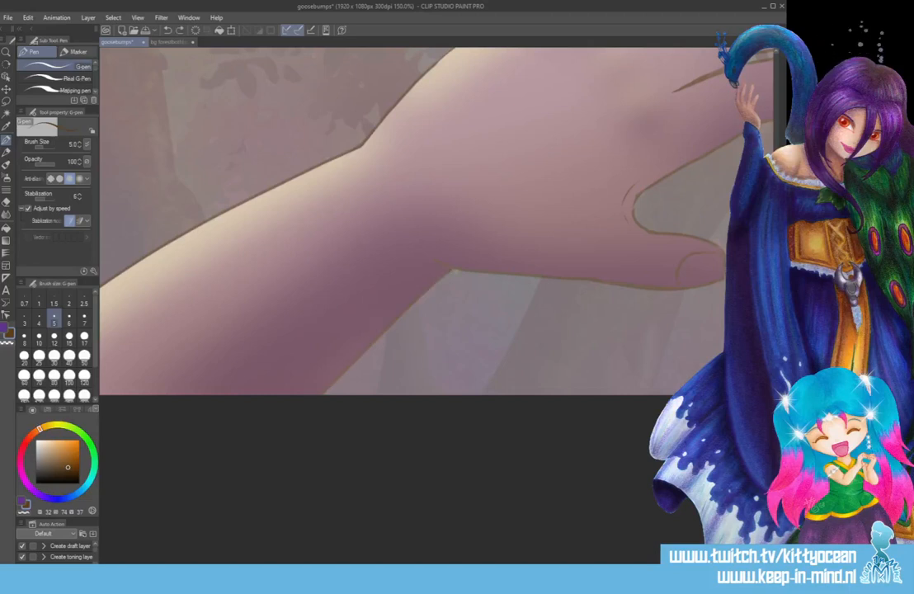
key("ctrl+y")
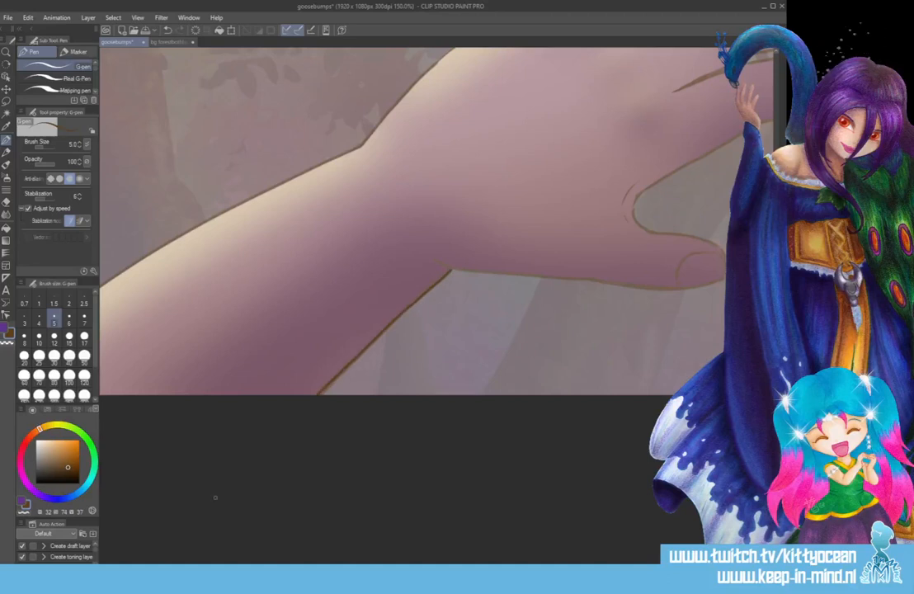
key("ctrl+z")
key("bracketright")
key("bracketright")
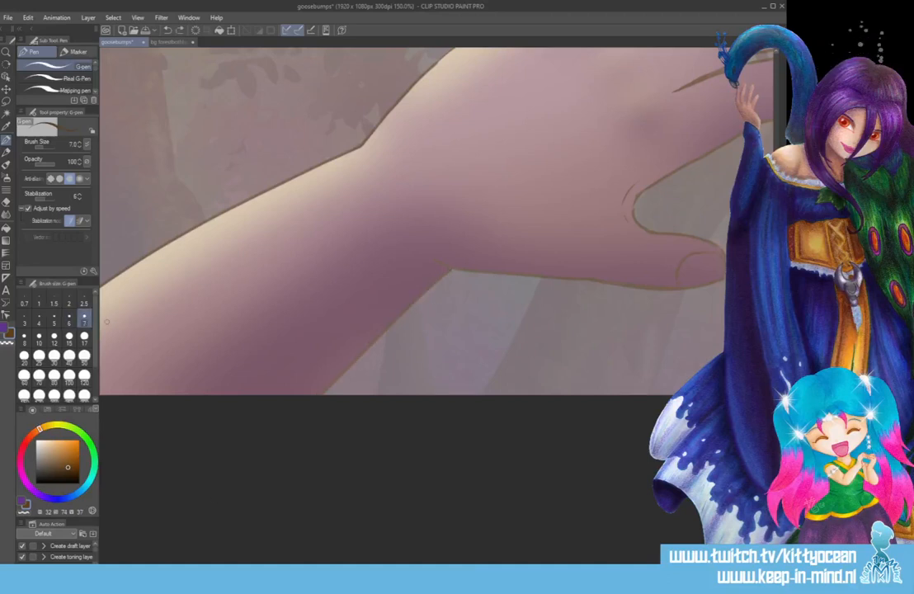
left_click_drag(450, 270, 212, 498)
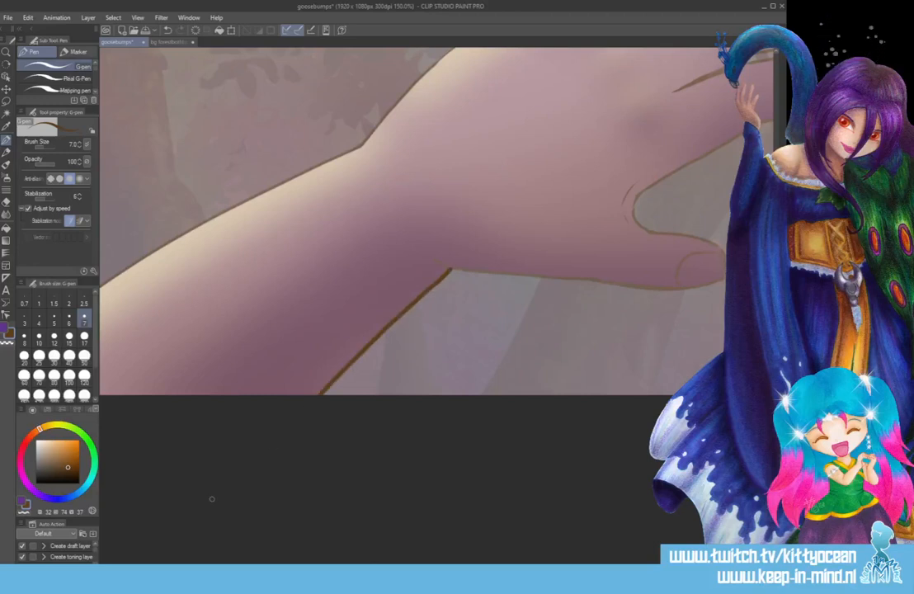
key("ctrl+z")
key("bracketleft")
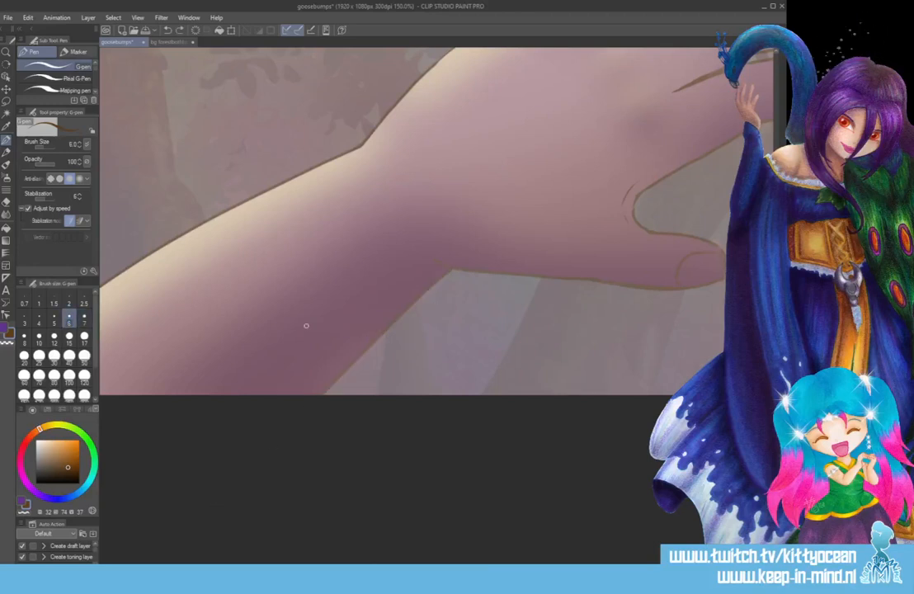
left_click_drag(447, 273, 230, 492)
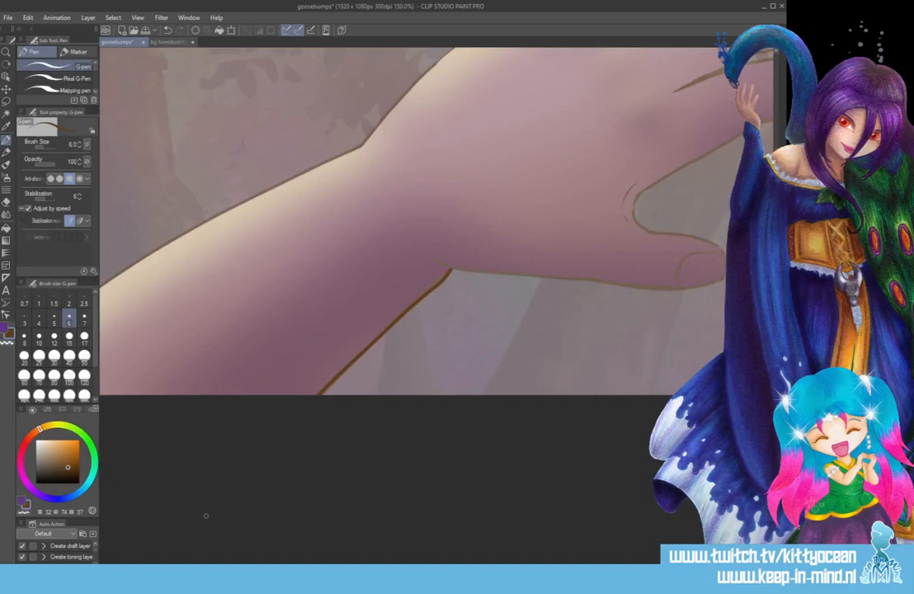
key("ctrl+z")
key("bracketleft")
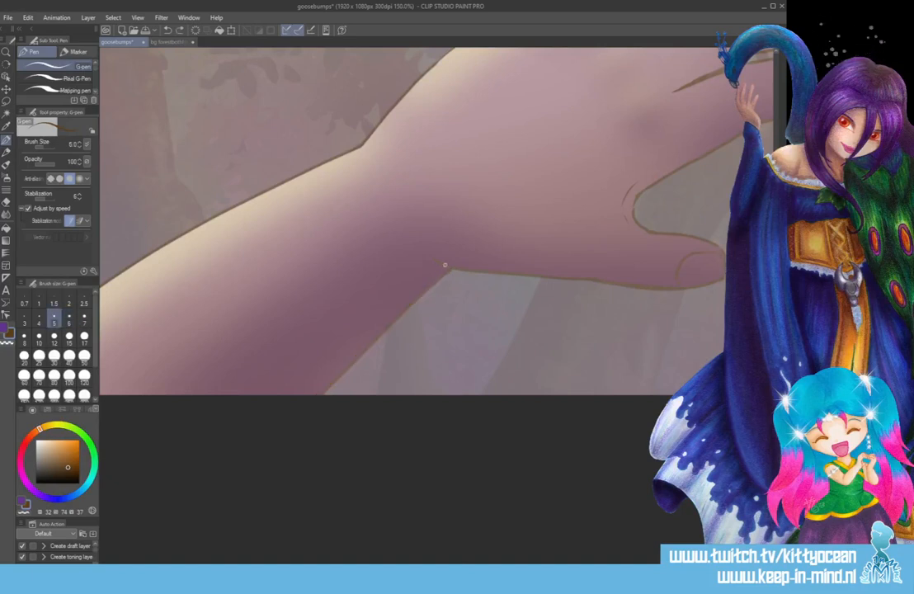
left_click_drag(451, 268, 247, 467)
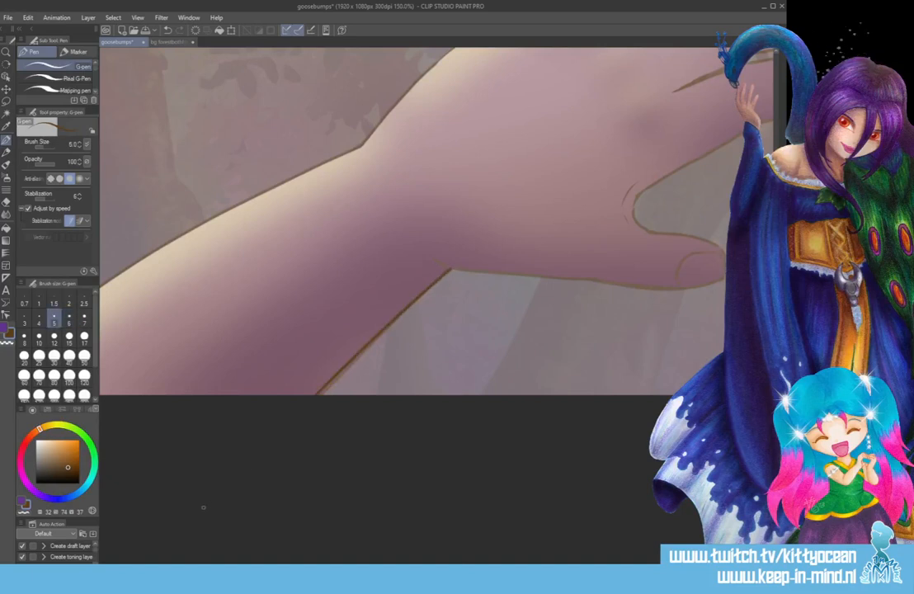
key("ctrl+z")
left_click_drag(451, 268, 228, 491)
key("ctrl+z")
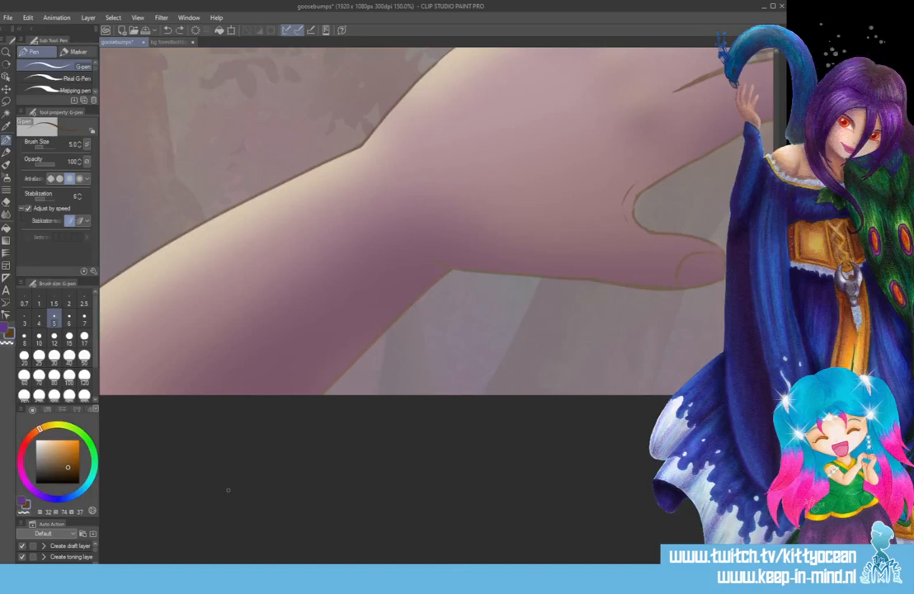
Ink the forearm's lower and upper outlines from the wrist to the canvas edge with the size 5 G-pen.
left_click_drag(451, 269, 229, 497)
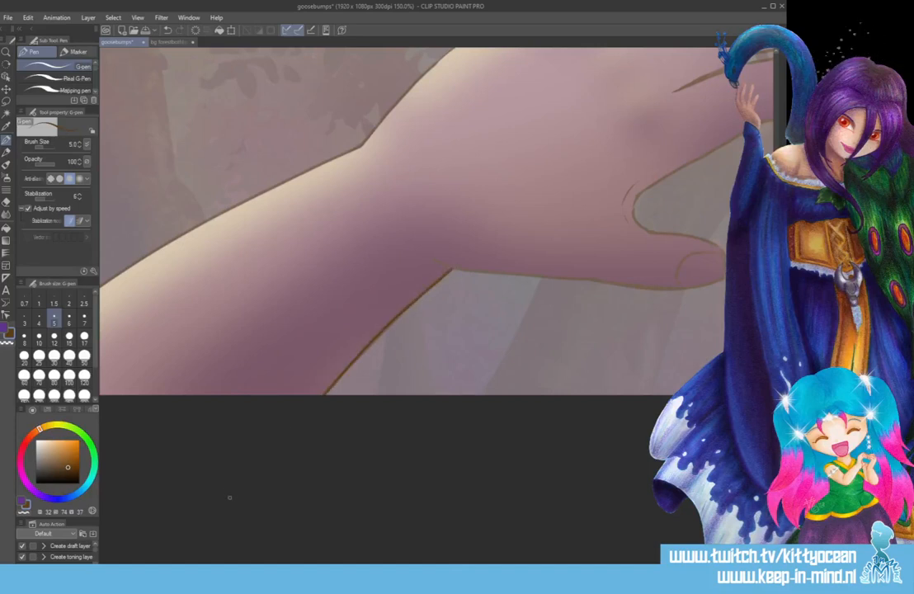
scroll(437, 221, "left", 3)
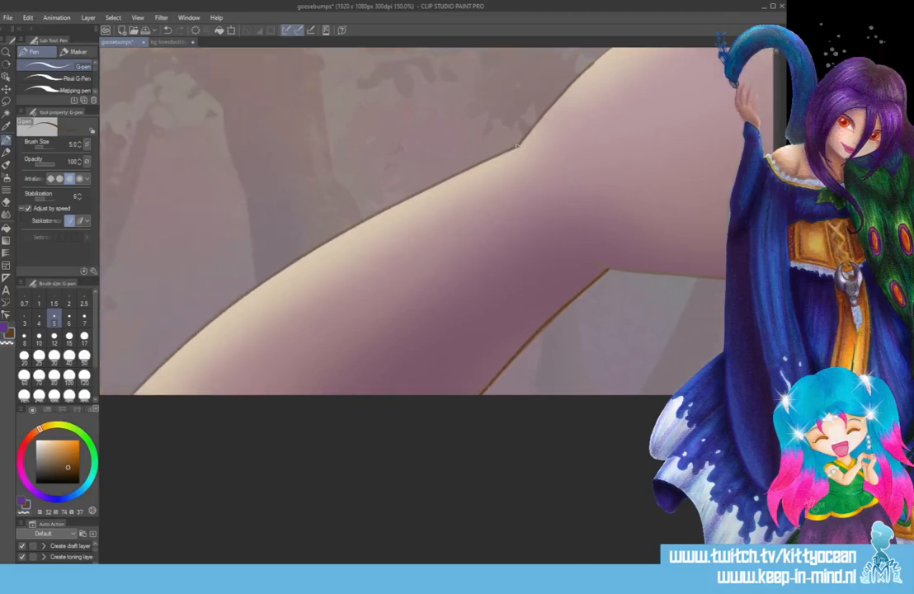
mouse_move(517, 146)
left_mouse_down()
mouse_move(299, 257)
mouse_move(122, 395)
left_mouse_up()
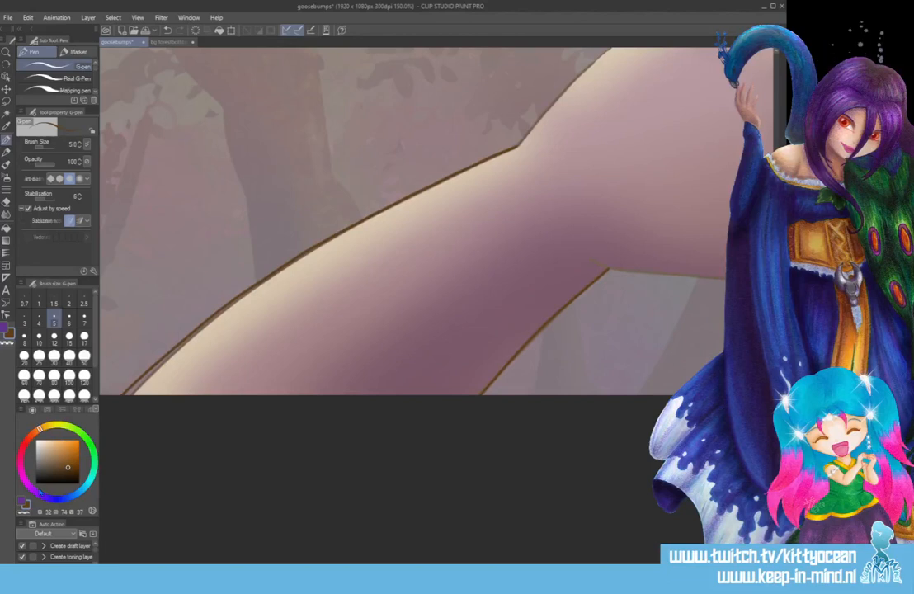
Ink the underside of the hand, the thumb and its nail, and the curve between the thumb and index finger.
scroll(472, 559, "right", 6)
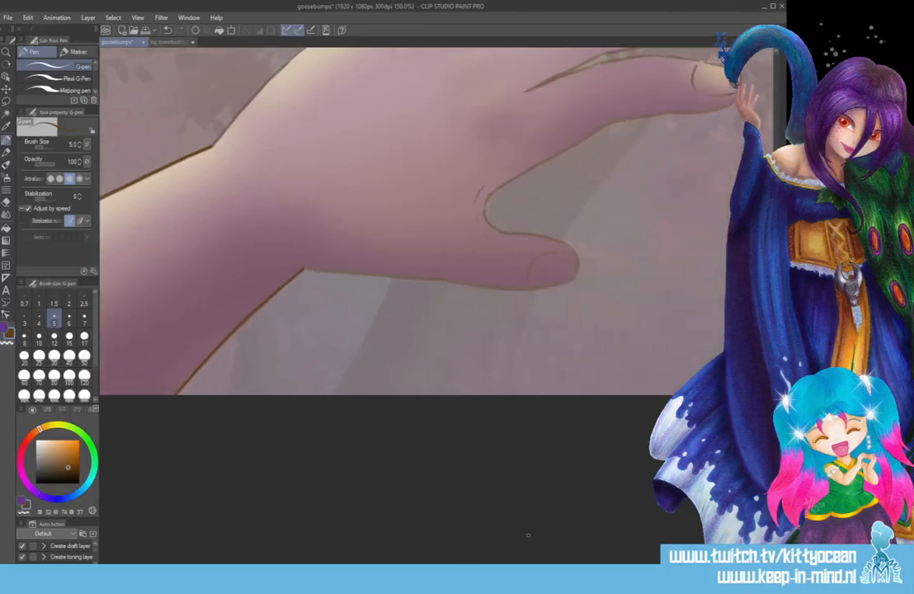
mouse_move(287, 259)
left_mouse_down()
mouse_move(489, 285)
mouse_move(575, 281)
mouse_move(553, 252)
mouse_move(535, 286)
left_mouse_up()
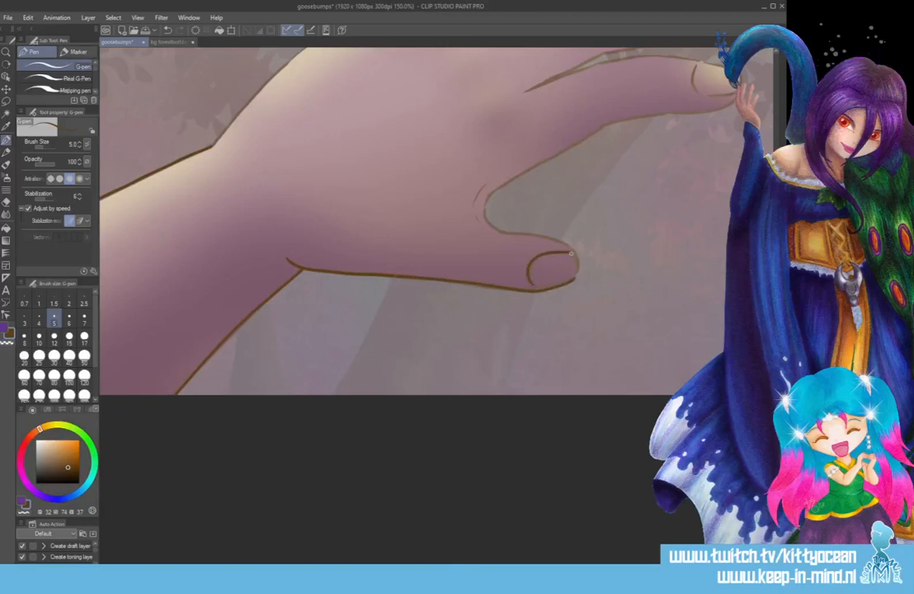
mouse_move(570, 251)
left_mouse_down()
mouse_move(581, 265)
mouse_move(498, 223)
mouse_move(487, 192)
left_mouse_up()
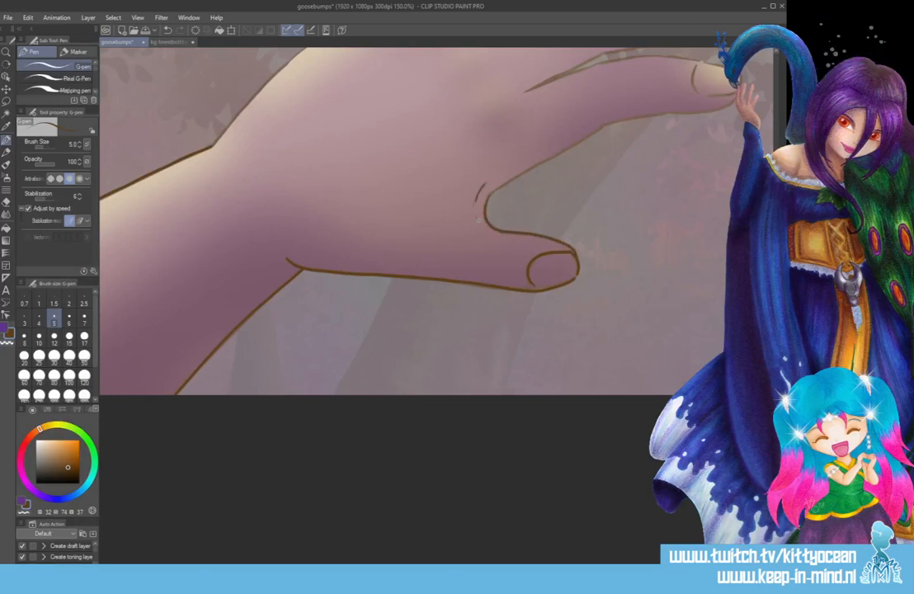
Draw the small skin crease beside the thumb's web at reduced pen opacity, and restore the opacity to 100.
scroll(437, 223, "up", 5)
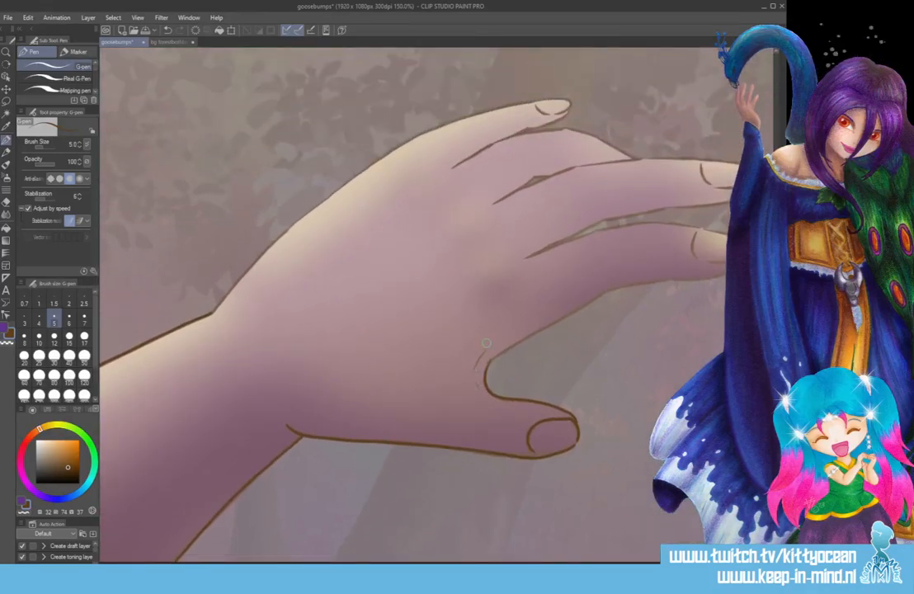
left_click(56, 162)
left_click_drag(477, 388, 474, 377)
left_click_drag(44, 163, 69, 166)
Ink the index finger's lower edge, fingertip, nail and upper edge back to the knuckle crease.
left_click_drag(464, 563, 520, 562)
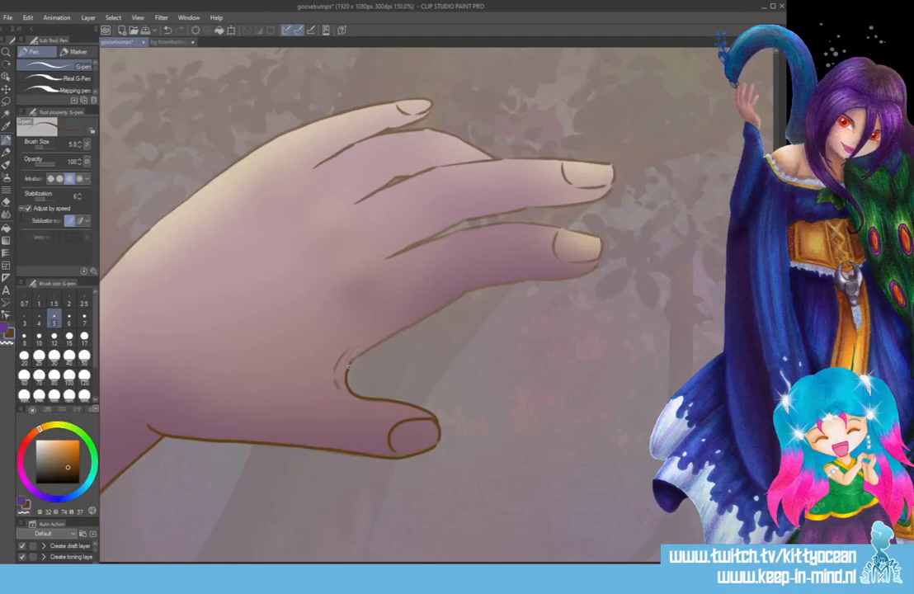
mouse_move(347, 368)
left_mouse_down()
mouse_move(376, 339)
mouse_move(462, 294)
mouse_move(599, 261)
left_mouse_up()
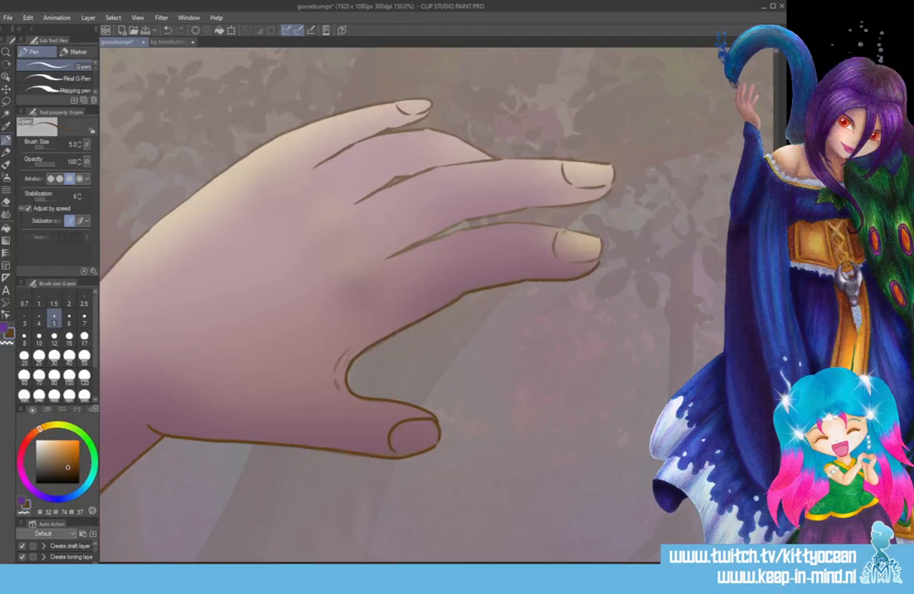
mouse_move(561, 229)
left_mouse_down()
mouse_move(555, 240)
mouse_move(574, 260)
mouse_move(603, 242)
mouse_move(587, 233)
mouse_move(601, 239)
left_mouse_up()
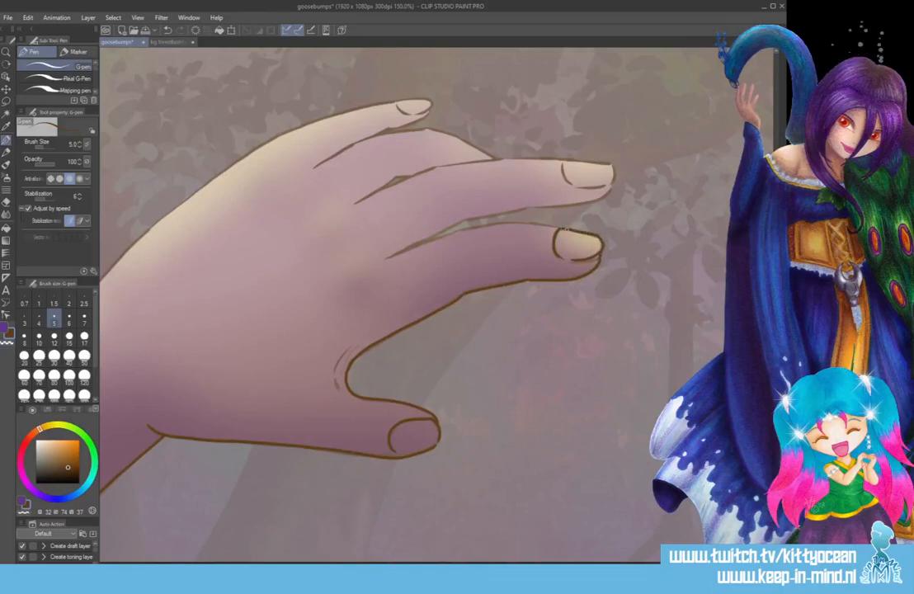
mouse_move(564, 228)
left_mouse_down()
mouse_move(462, 227)
mouse_move(385, 255)
left_mouse_up()
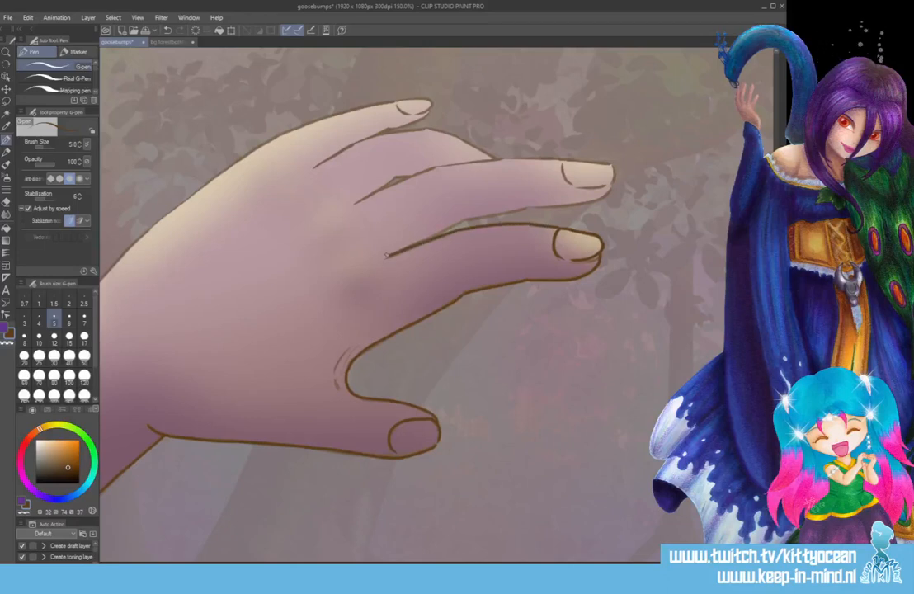
Ink the middle finger's outline and nail from its knuckle crease around the fingertip, redoing the upper edge stroke.
scroll(437, 306, "up", 4)
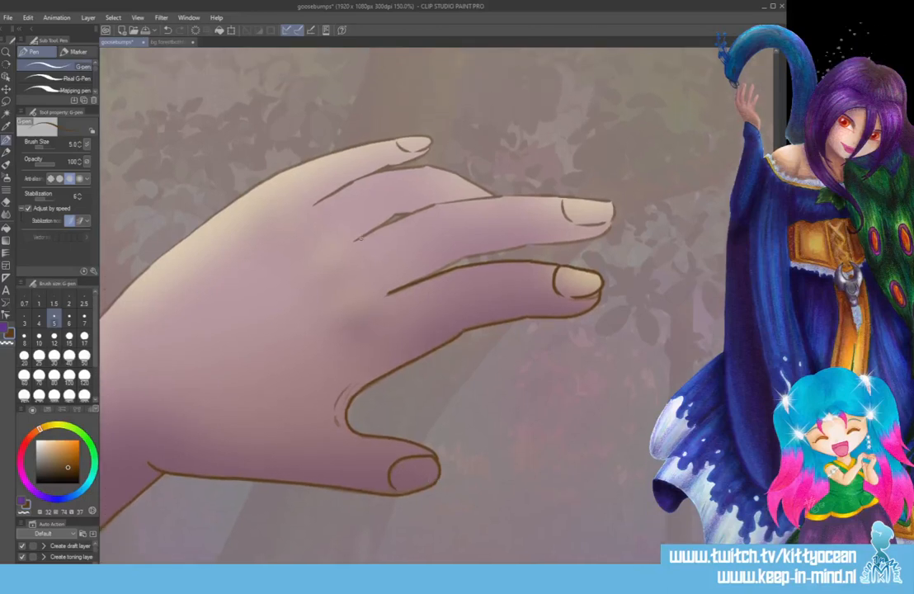
mouse_move(307, 210)
left_mouse_down()
mouse_move(378, 174)
mouse_move(415, 172)
left_mouse_up()
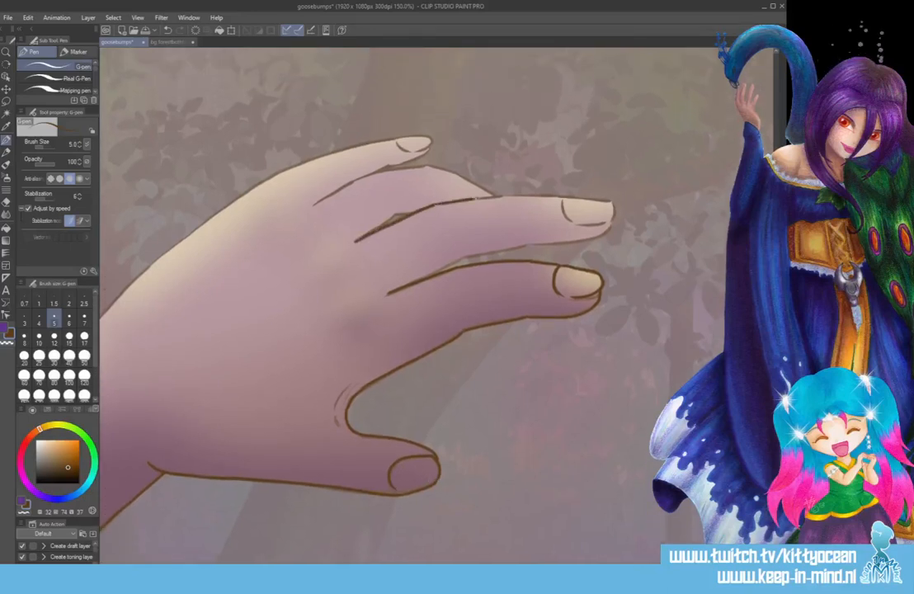
left_click_drag(474, 199, 514, 194)
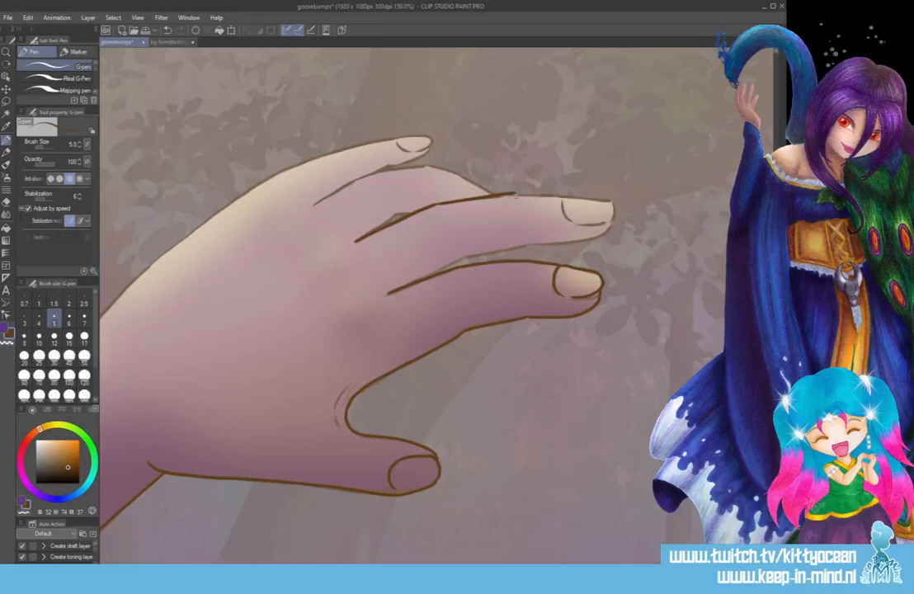
key("ctrl+z")
mouse_move(436, 205)
left_mouse_down()
mouse_move(615, 200)
mouse_move(575, 220)
mouse_move(599, 223)
mouse_move(617, 208)
mouse_move(613, 201)
left_mouse_up()
left_click_drag(532, 192, 365, 241)
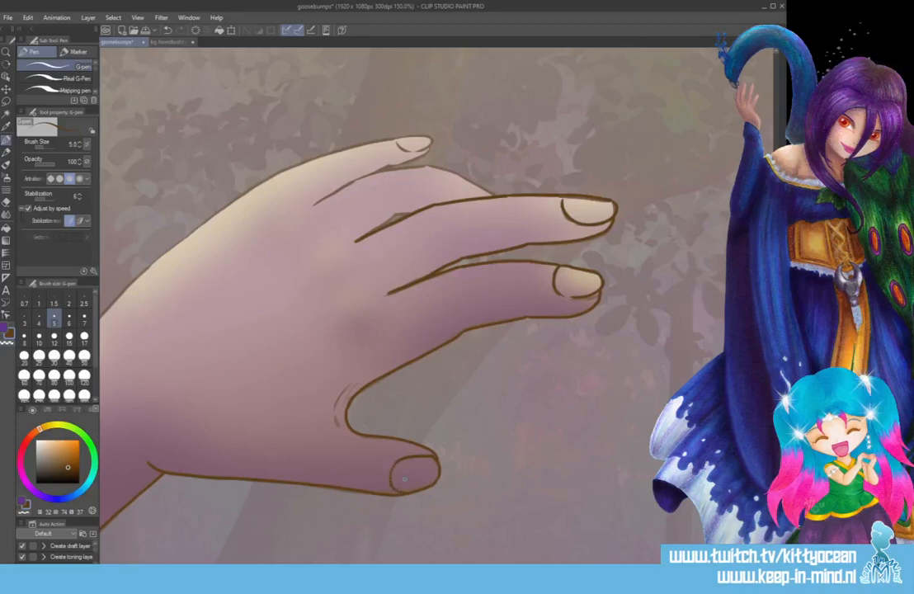
Redraw the curved base of the thumb's nail, undoing the first stroke and repeating it.
left_click_drag(398, 464, 395, 486)
key("ctrl+z")
left_click_drag(396, 459, 397, 485)
Ink the ring finger's outline and the little finger's nail, and redraw the base curve of the middle finger's nail.
scroll(357, 257, "up", 3)
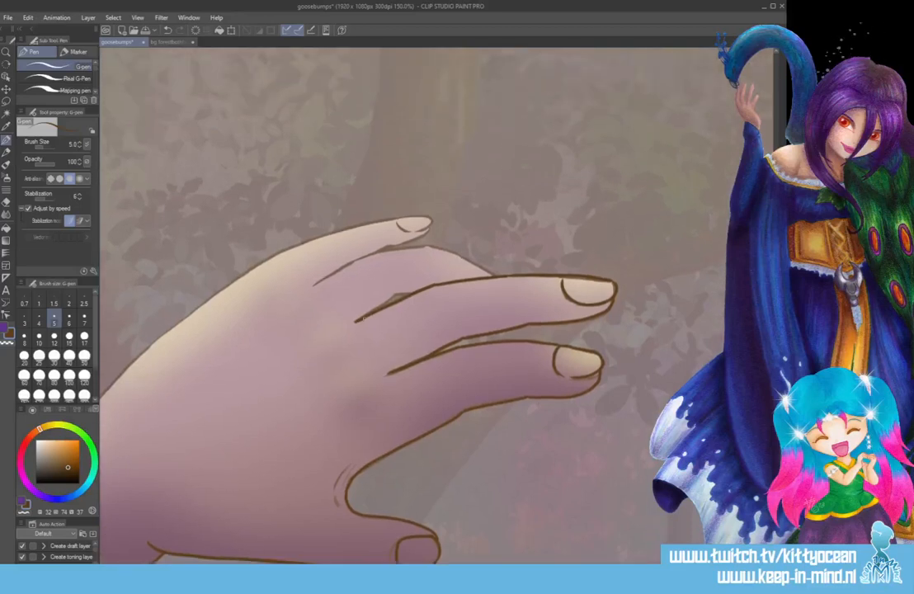
left_click_drag(312, 284, 428, 244)
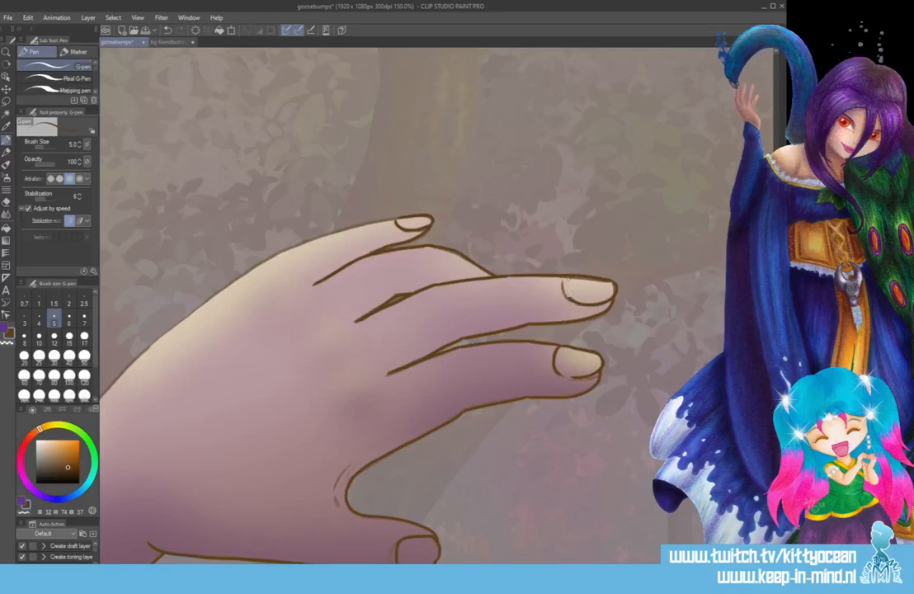
left_click_drag(568, 279, 578, 301)
Ink the back of the hand from the wrist to the little fingertip, redoing the stroke and touching up its upper curve.
scroll(413, 305, "left", 8)
mouse_move(280, 430)
left_mouse_down()
mouse_move(426, 291)
mouse_move(529, 239)
mouse_move(614, 216)
left_mouse_up()
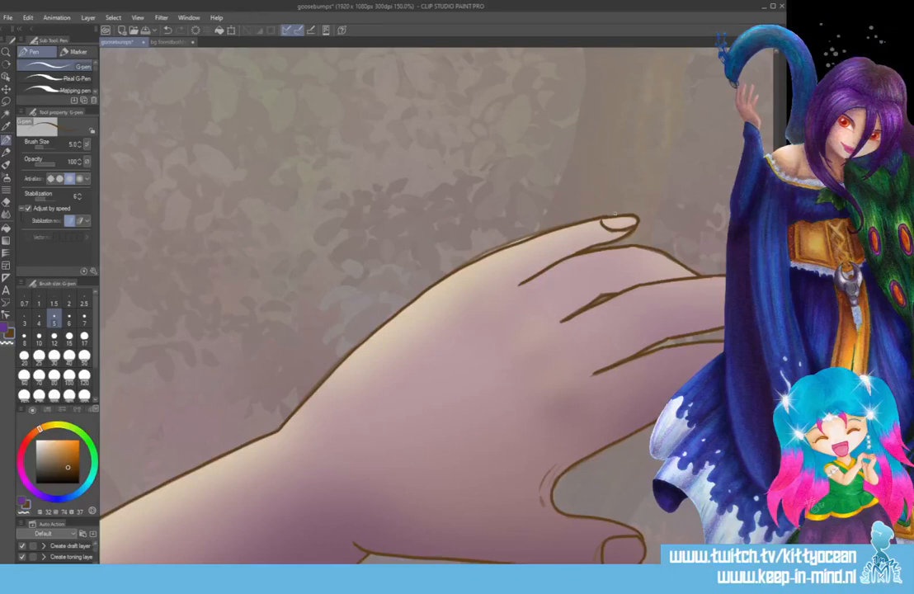
key("ctrl+z")
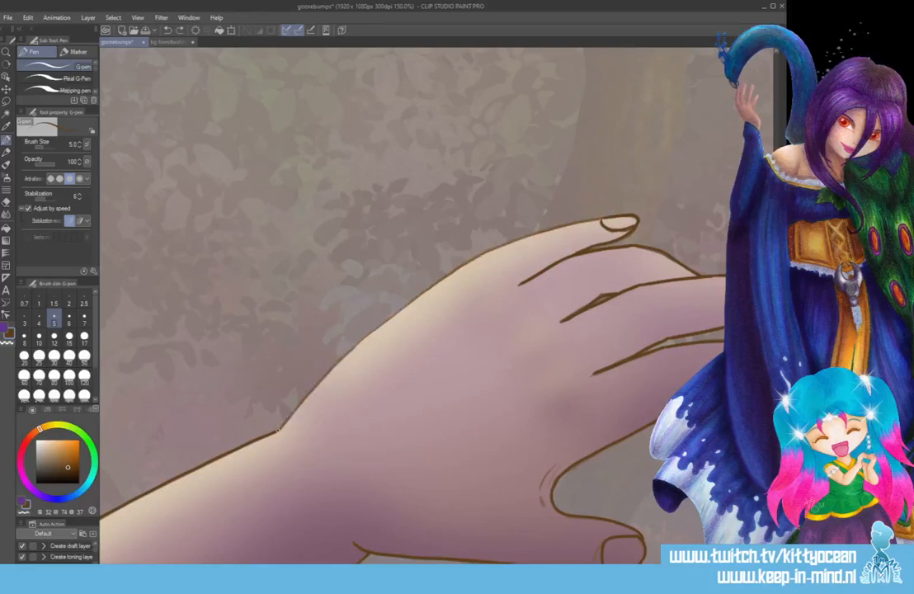
mouse_move(278, 429)
left_mouse_down()
mouse_move(349, 352)
mouse_move(436, 285)
mouse_move(507, 245)
mouse_move(602, 220)
left_mouse_up()
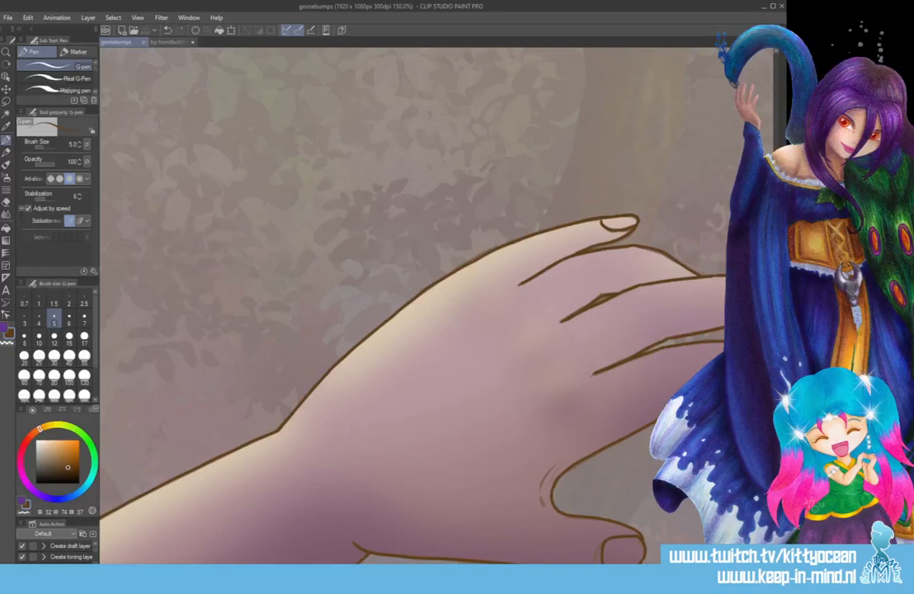
left_click_drag(460, 266, 495, 248)
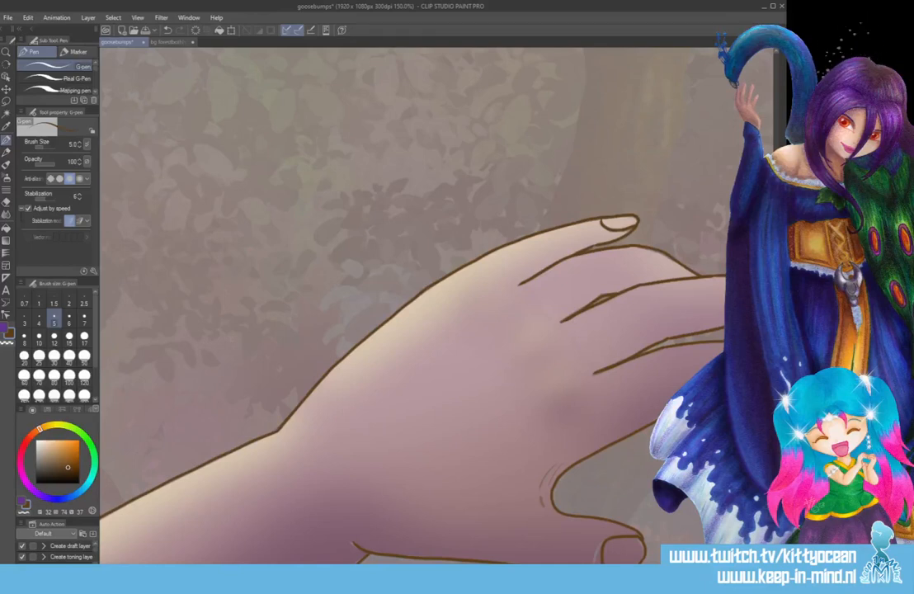
Sample the flat pink skin colour from the back of the hand and return to the size 5 G-pen.
scroll(413, 305, "right", 4)
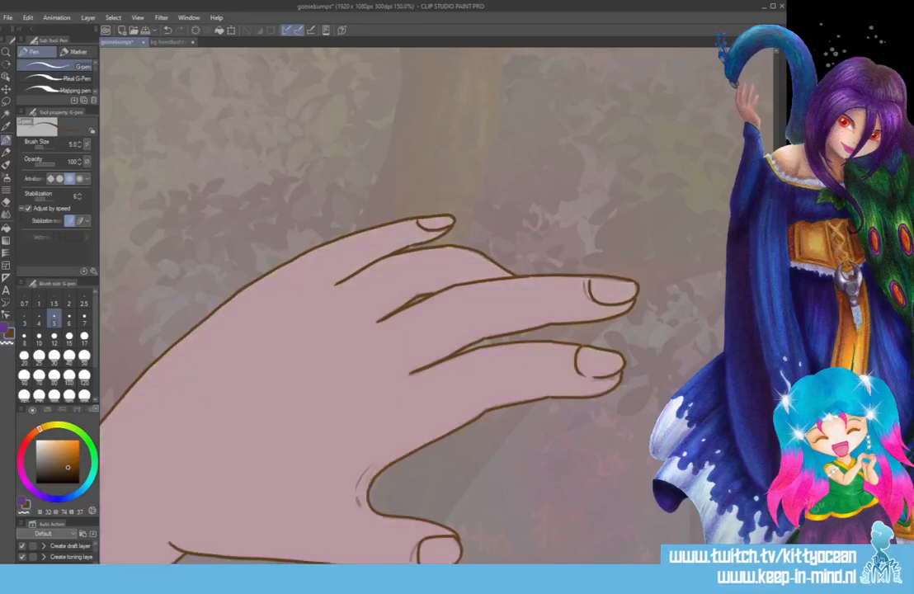
left_click(302, 447, "alt")
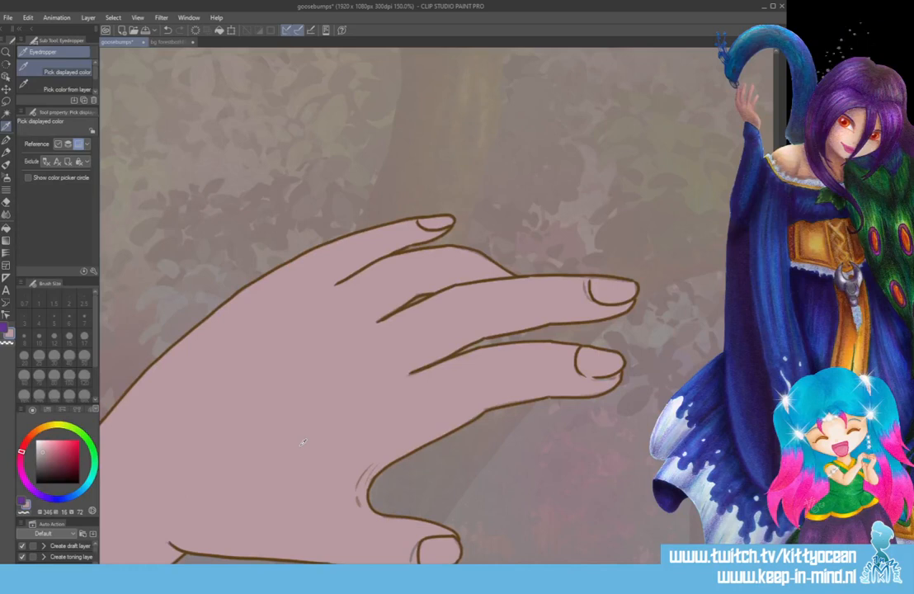
key("p")
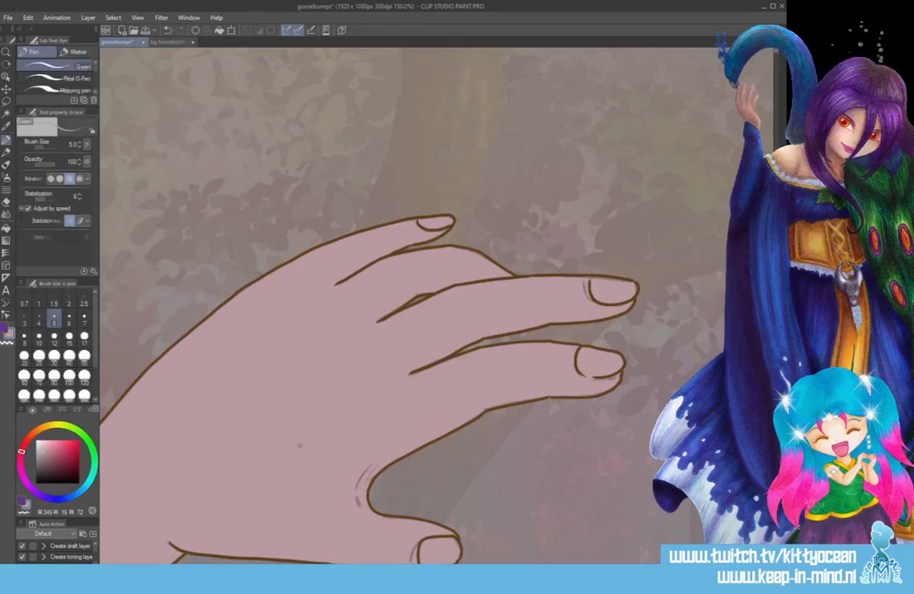
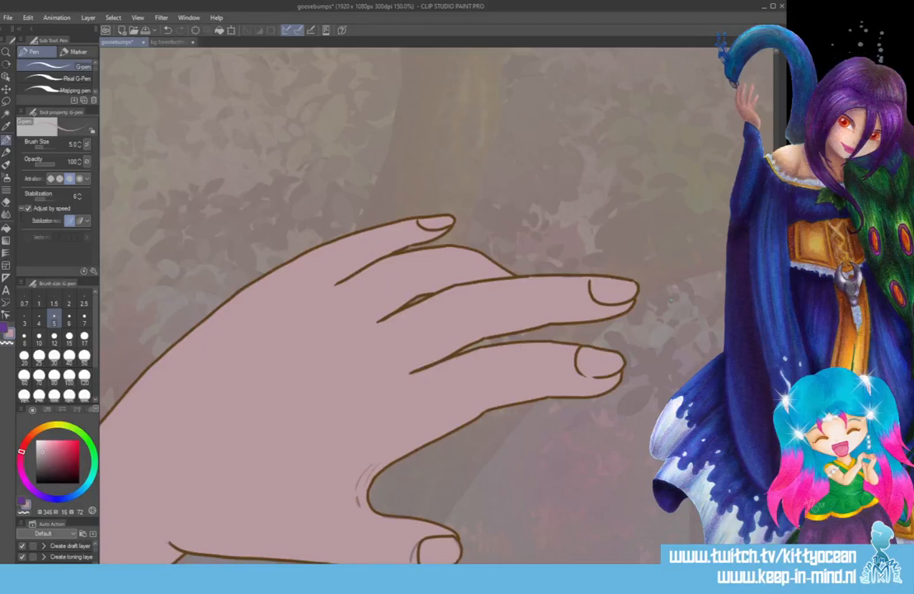
Fill the uncoloured sliver along the forearm's upper outline with the skin colour, using a size 17 G-pen.
scroll(396, 305, "down", 5)
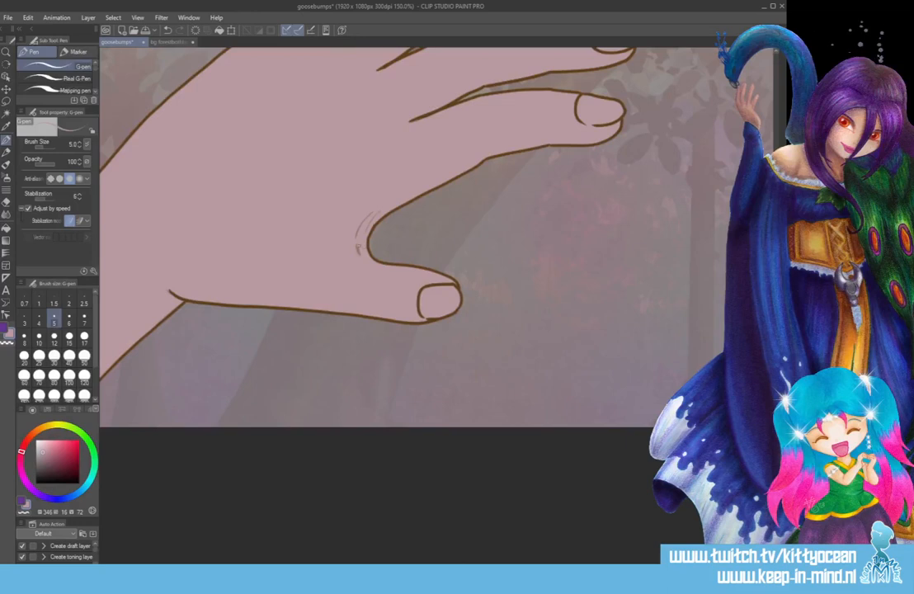
scroll(354, 288, "left", 10)
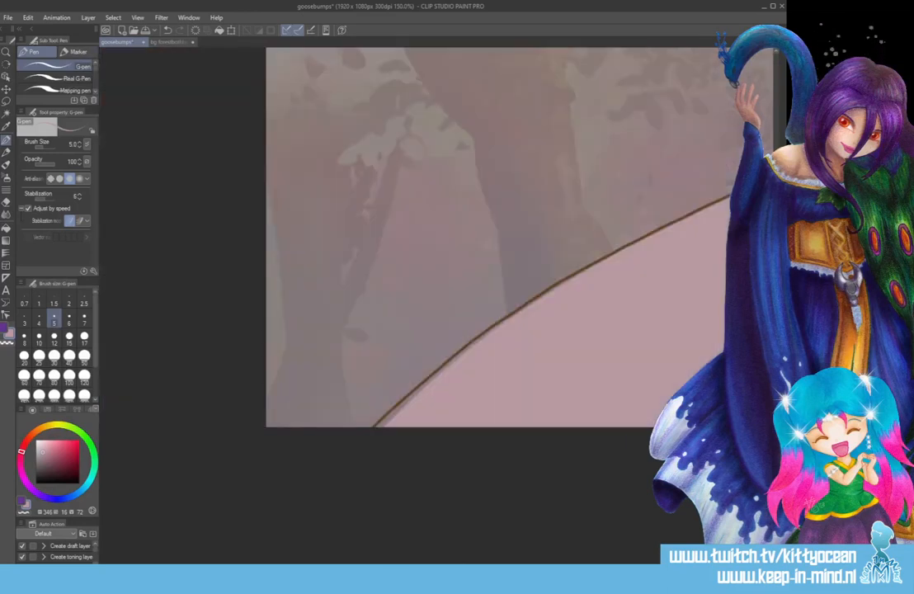
scroll(443, 546, "right", 5)
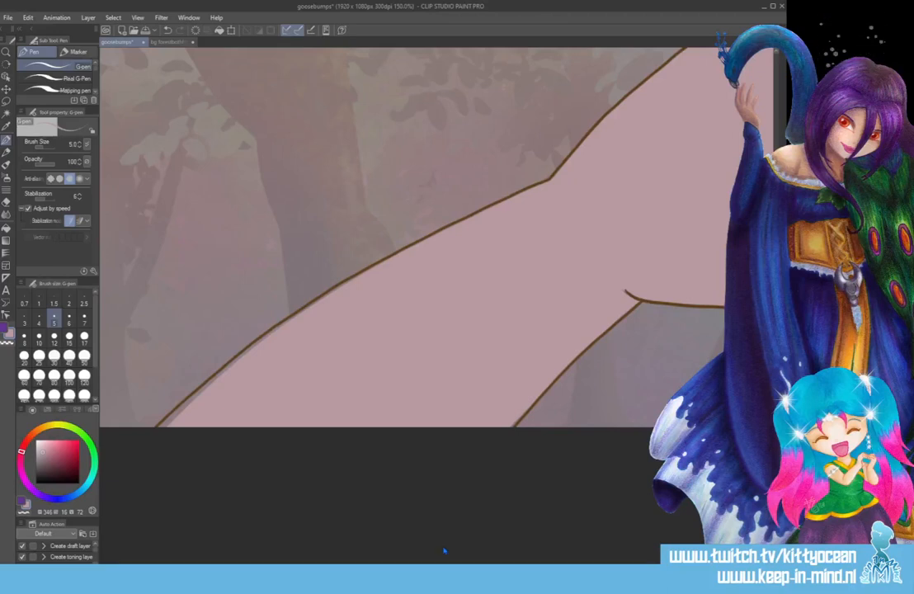
left_click(84, 337)
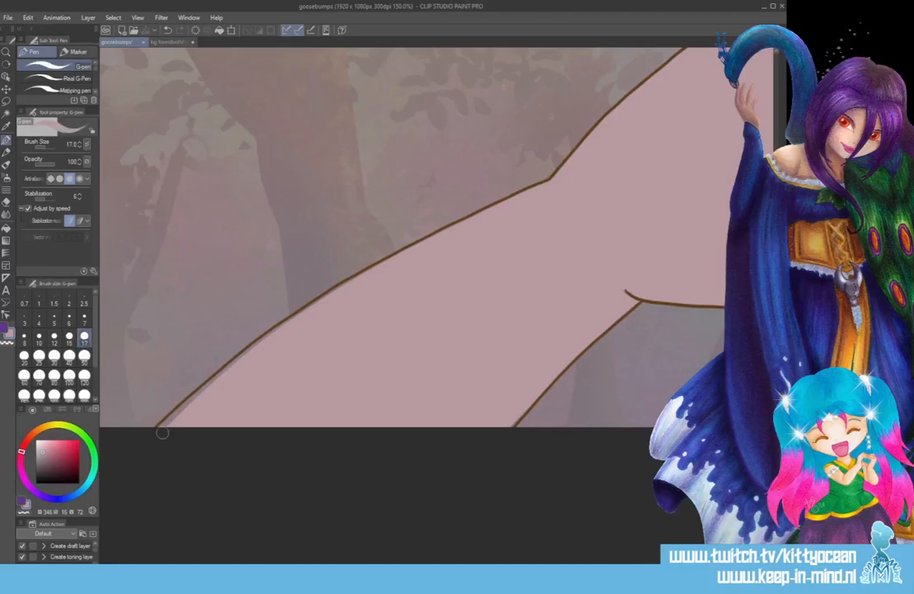
left_click_drag(164, 429, 217, 381)
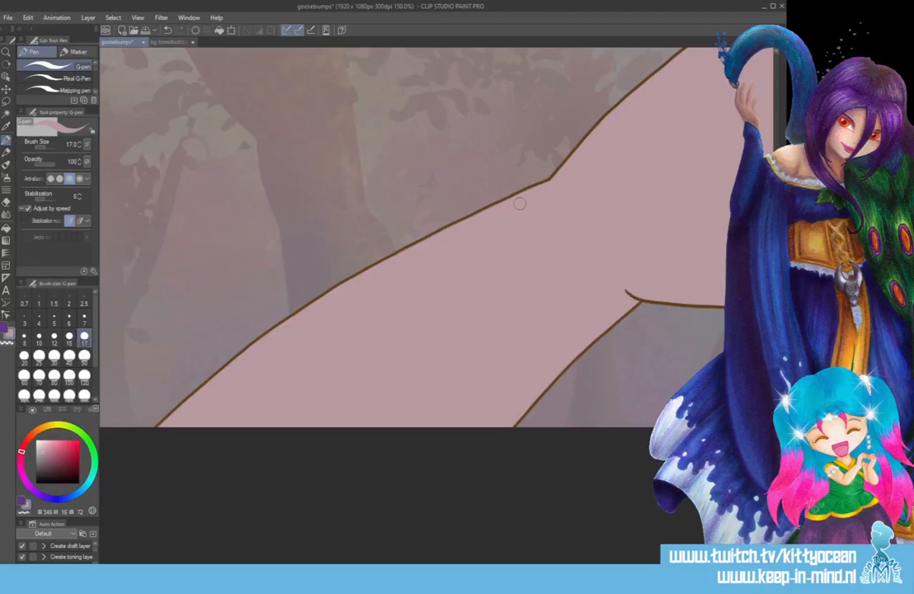
Choose a lighter pink (346/22/92) and fill the thumbnail and the three visible fingernails with it.
scroll(520, 248, "right", 5)
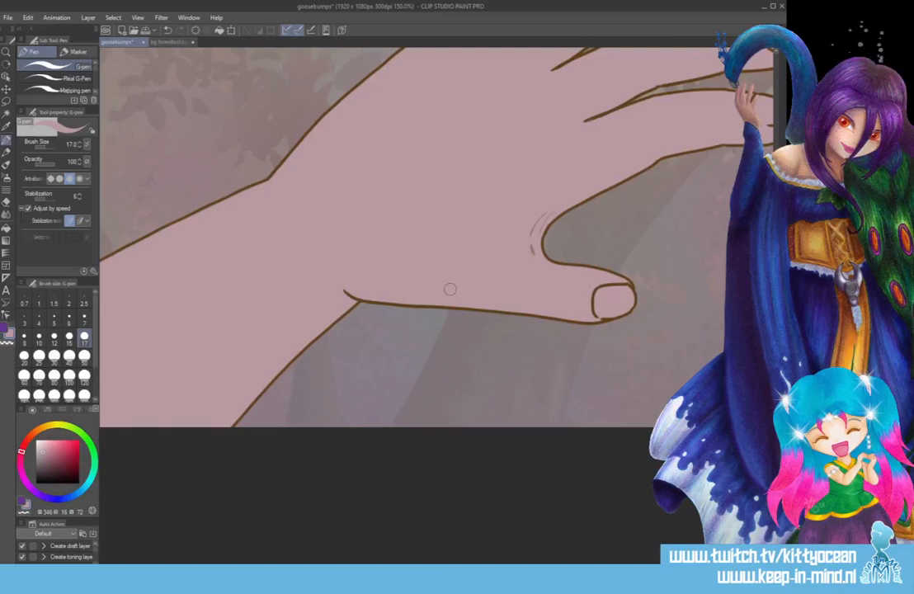
scroll(450, 288, "down", 3)
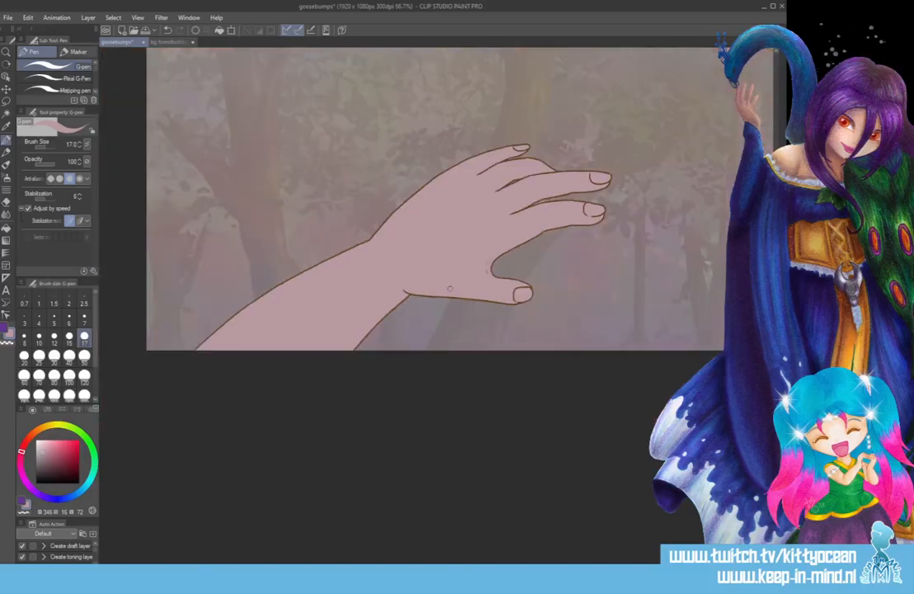
left_click(49, 442)
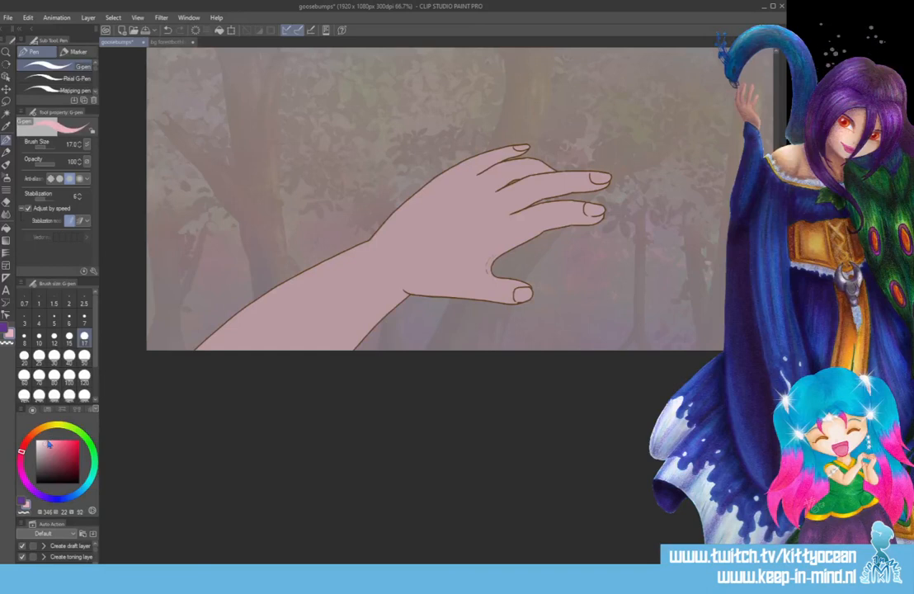
scroll(438, 307, "up", 3)
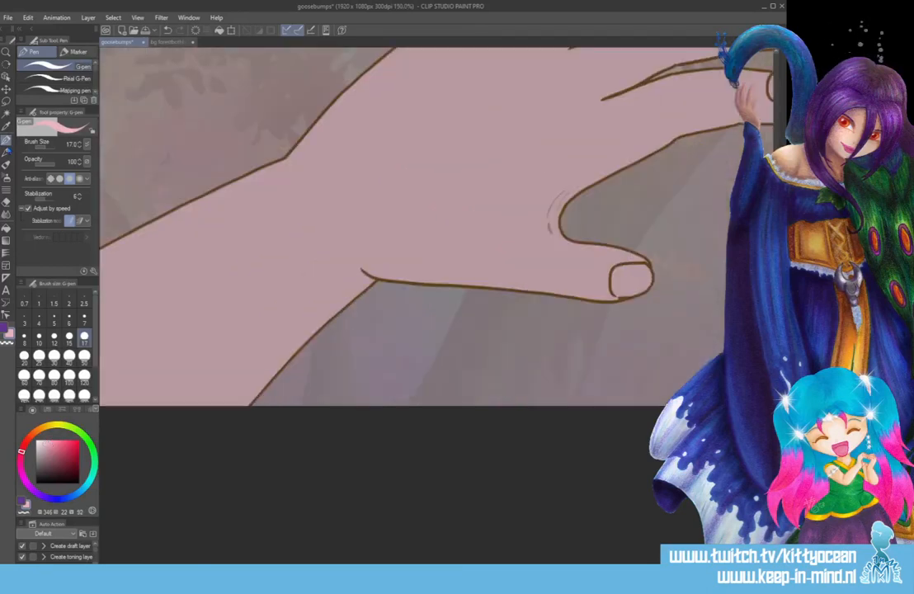
mouse_move(619, 268)
left_mouse_down()
mouse_move(646, 274)
mouse_move(630, 289)
mouse_move(617, 277)
mouse_move(637, 277)
left_mouse_up()
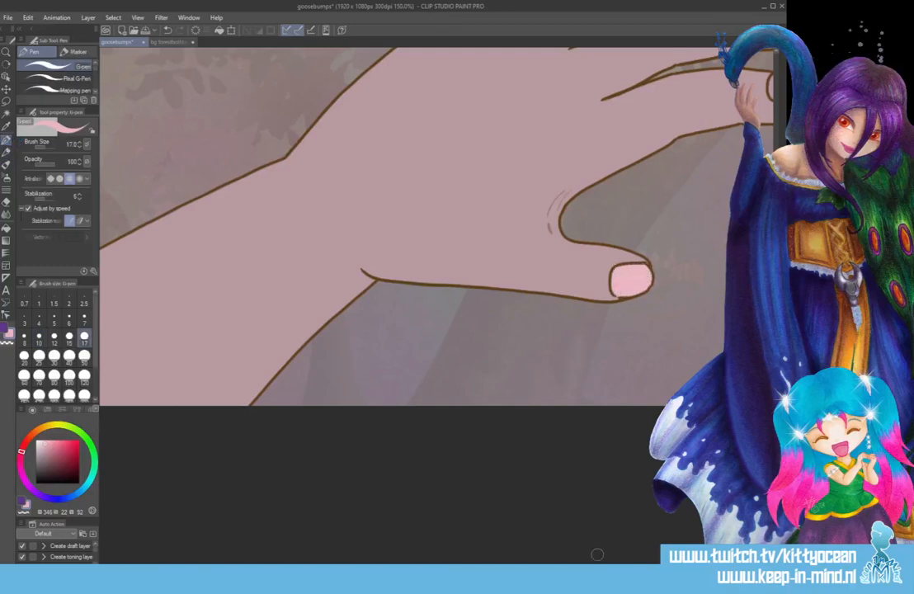
left_click_drag(597, 559, 660, 559)
scroll(562, 367, "up", 5)
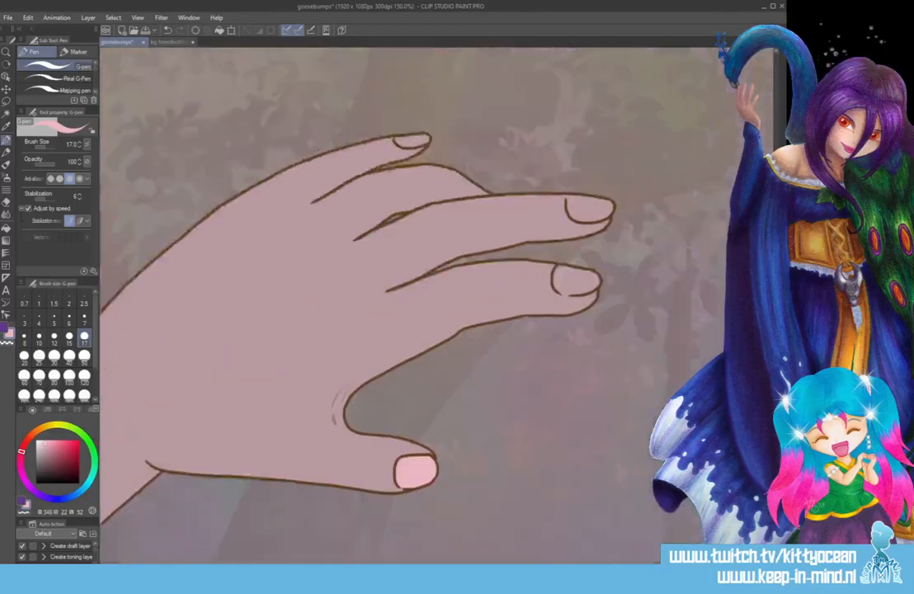
left_click_drag(561, 367, 586, 359)
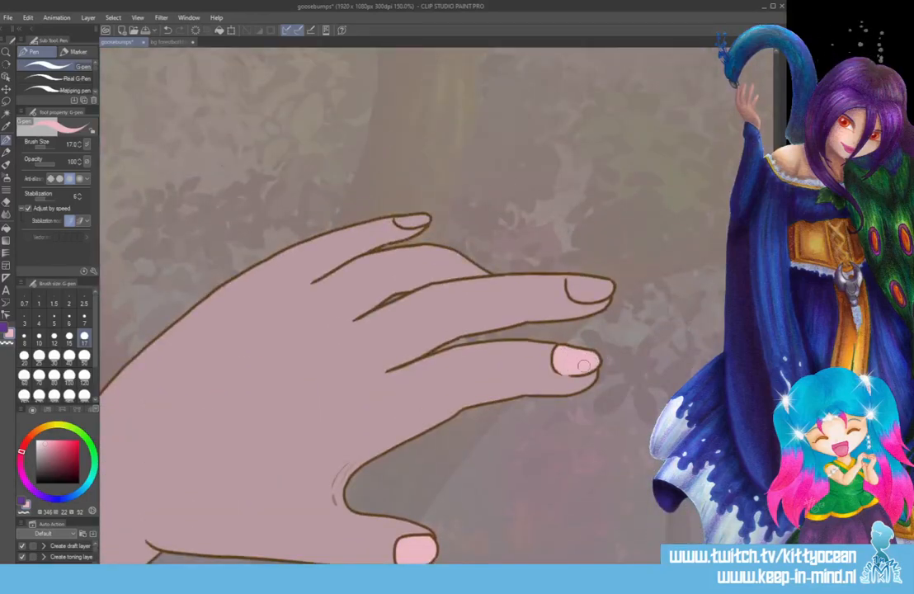
mouse_move(569, 281)
left_mouse_down()
mouse_move(575, 292)
mouse_move(607, 284)
left_mouse_up()
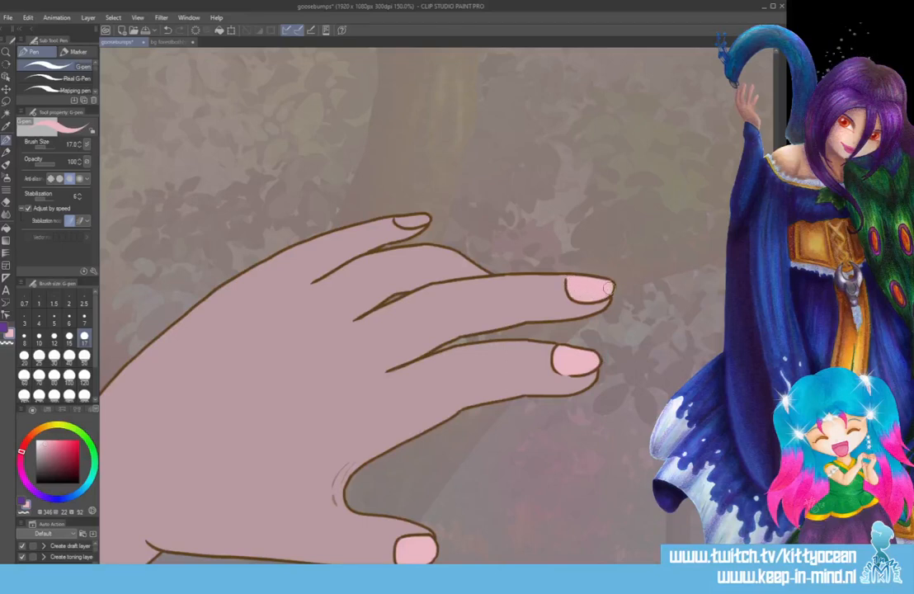
left_click_drag(396, 222, 408, 223)
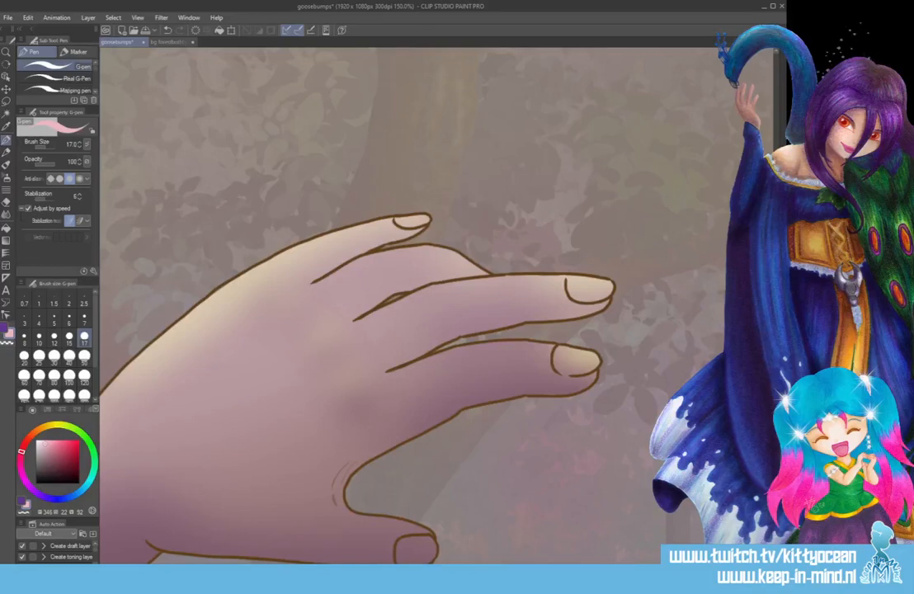
Repaint the fingernails and the thumbnail light pink over the shaded hand.
left_click_drag(403, 223, 414, 220)
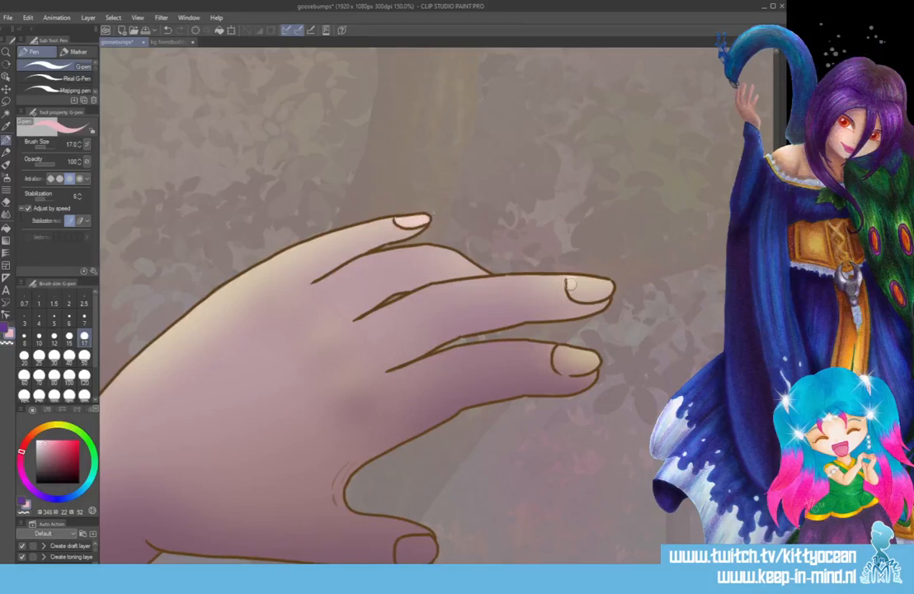
mouse_move(589, 294)
left_mouse_down()
mouse_move(572, 282)
mouse_move(607, 289)
left_mouse_up()
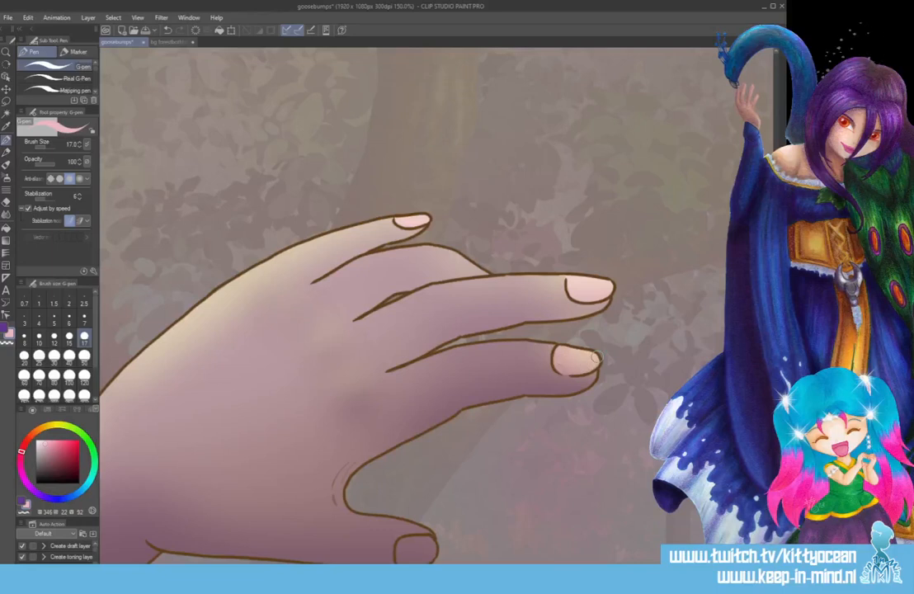
scroll(401, 389, "down", 4)
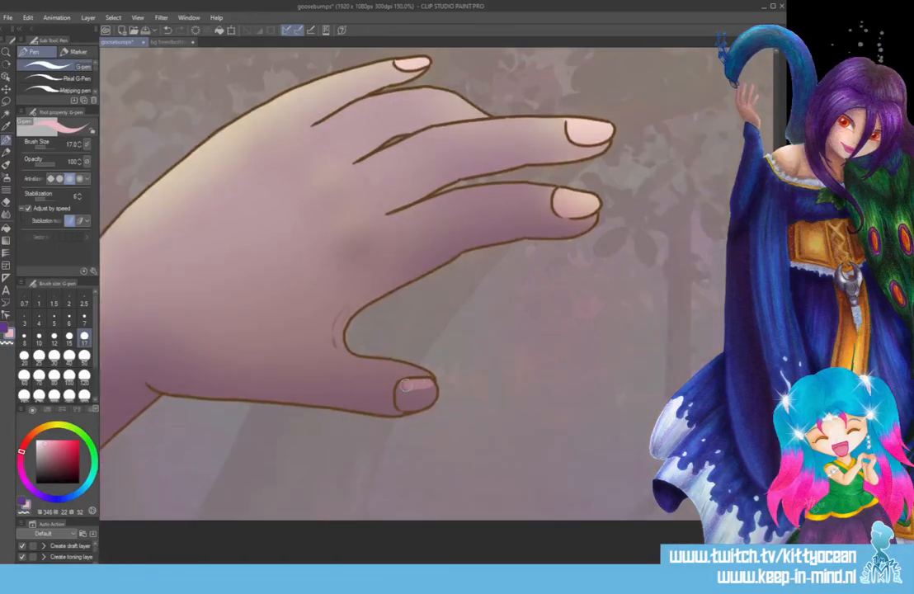
left_click_drag(402, 389, 430, 392)
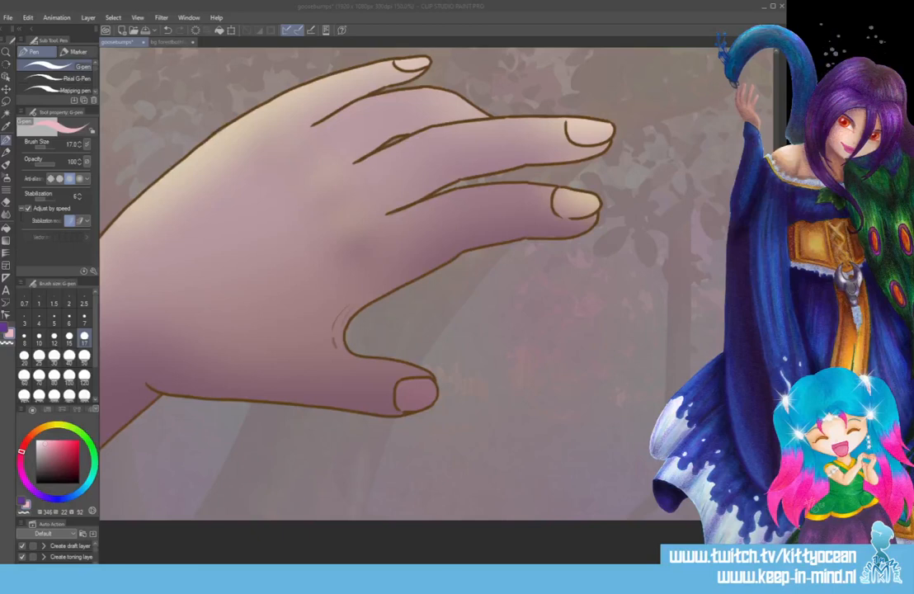
Paint a purple shadow on a new layer along the curve between the thumb and index finger.
left_click(535, 47)
key("ctrl+minus")
key("ctrl+minus")
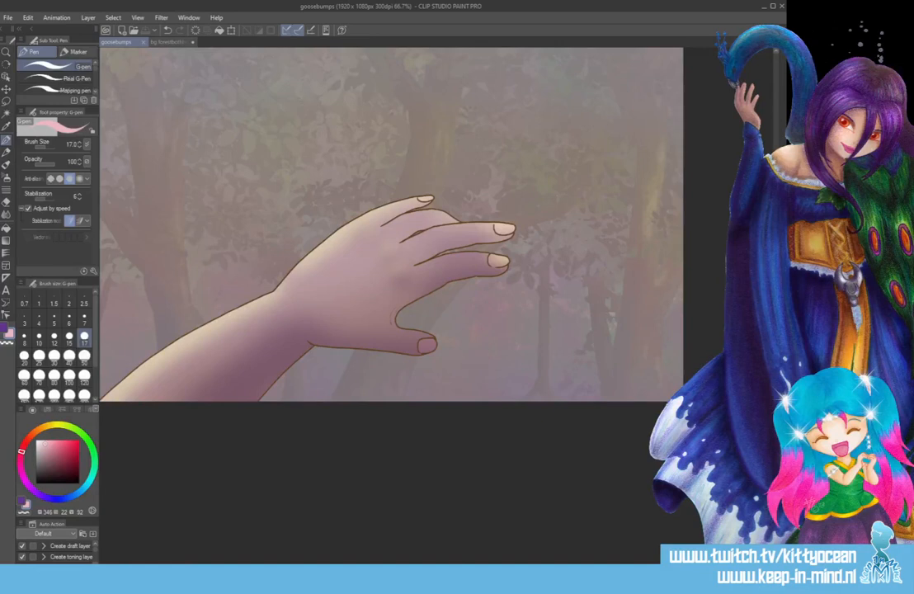
key("ctrl+shift+n")
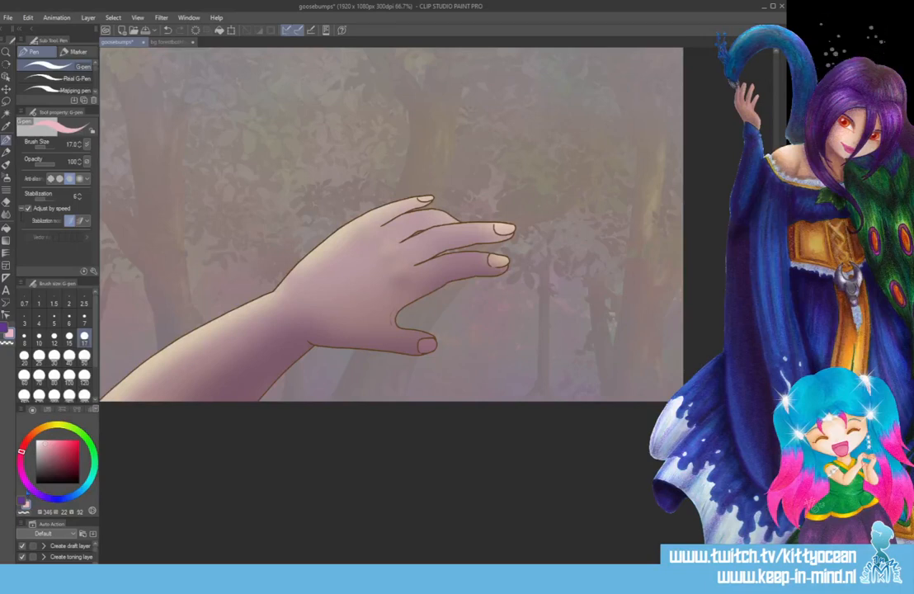
left_click(22, 501)
mouse_move(409, 306)
left_mouse_down()
mouse_move(434, 291)
mouse_move(415, 295)
mouse_move(389, 323)
left_mouse_up()
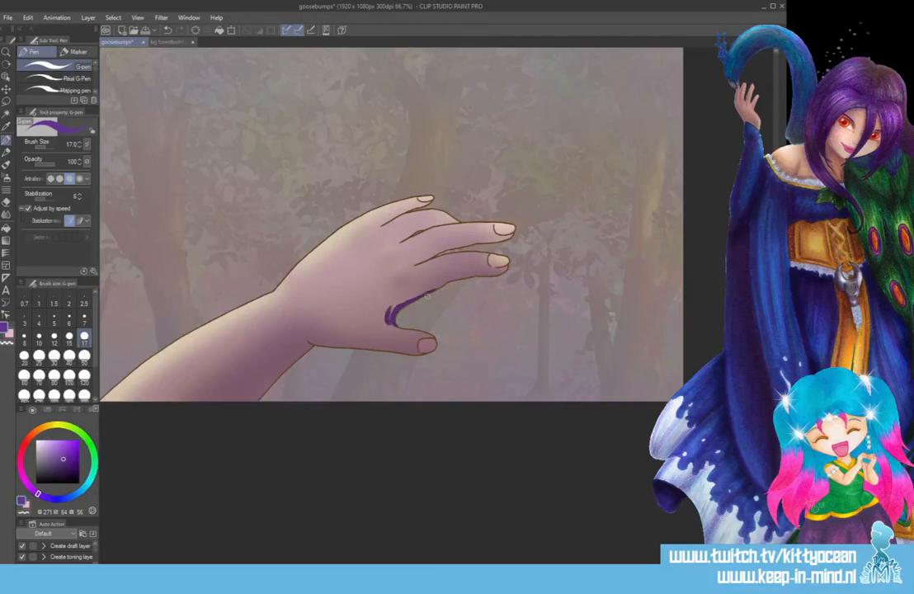
Soften the purple shadow with a Gaussian blur at strength 34.05 and save the drawing.
left_click(161, 17)
mouse_move(188, 31)
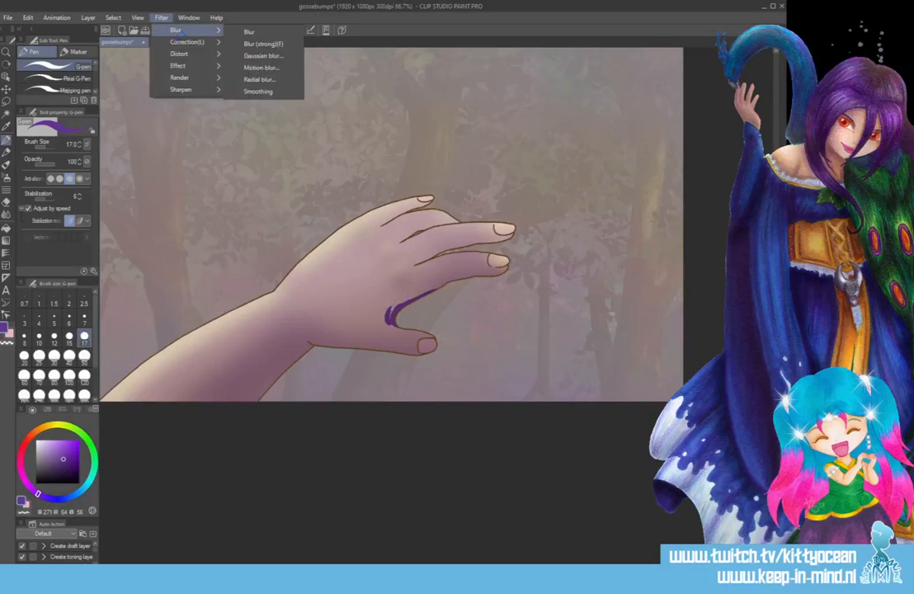
left_click(262, 55)
left_click(401, 165)
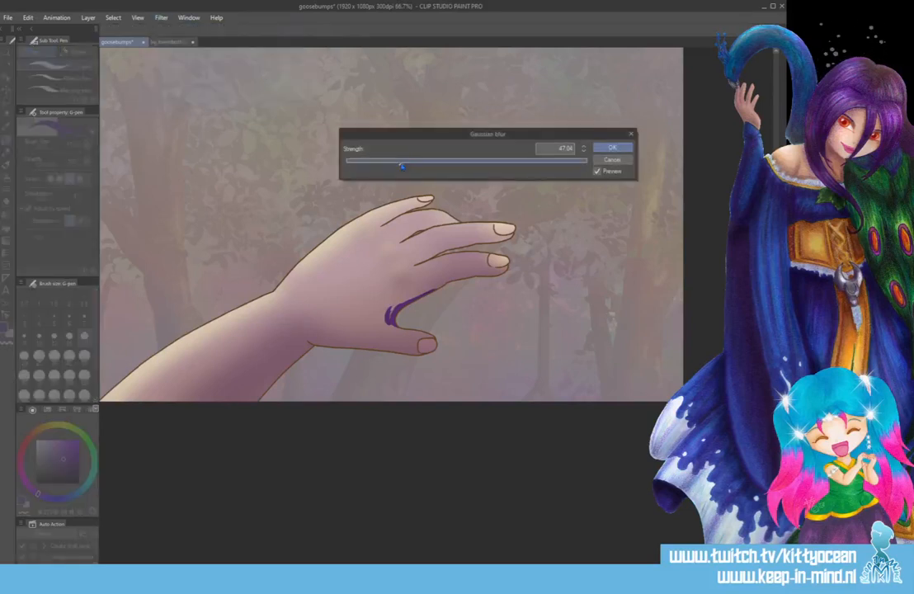
left_click(385, 166)
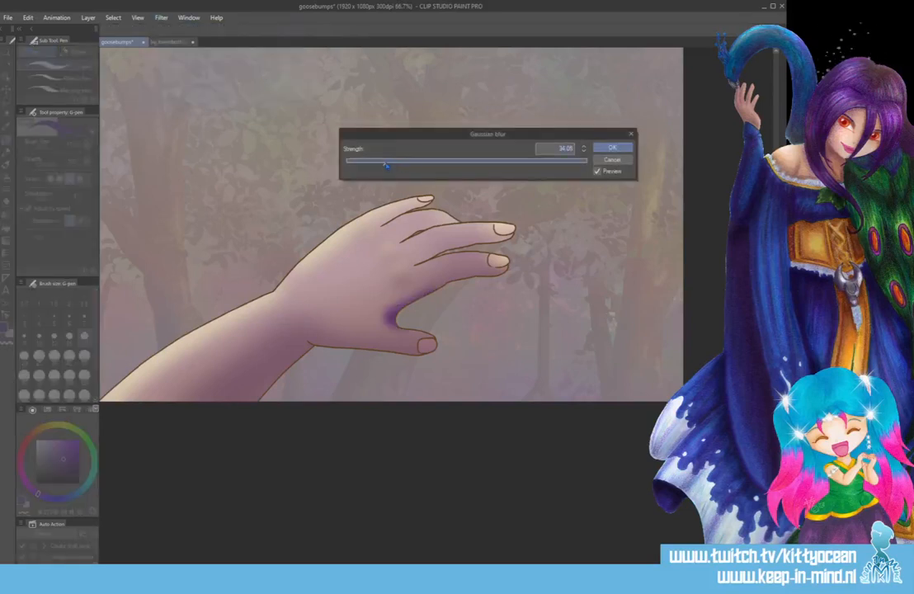
left_click(613, 148)
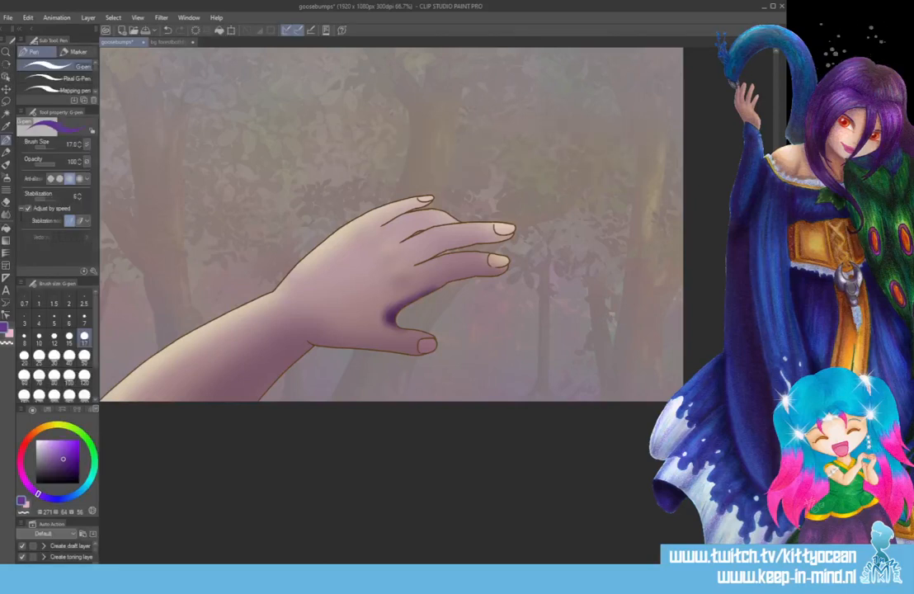
key("ctrl+z")
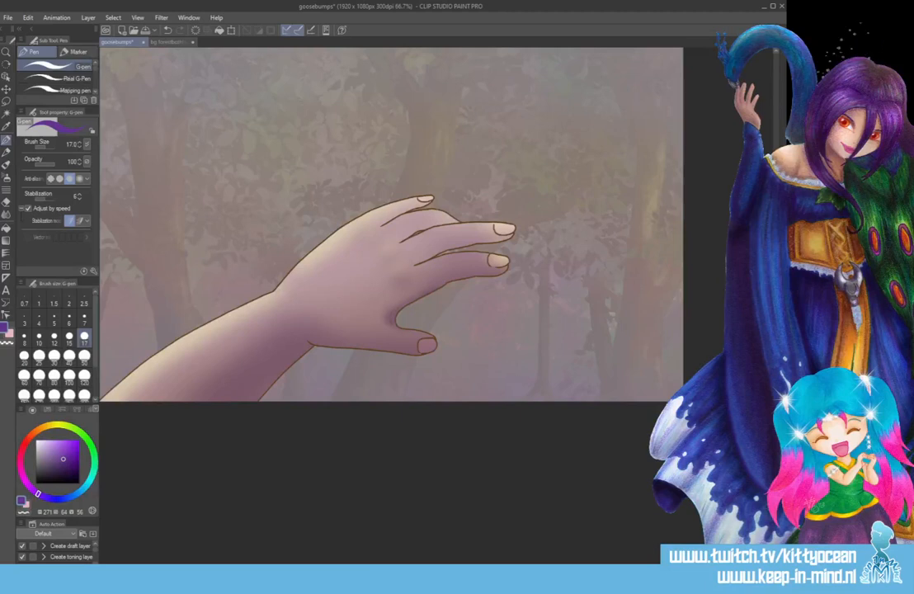
key("ctrl+s")
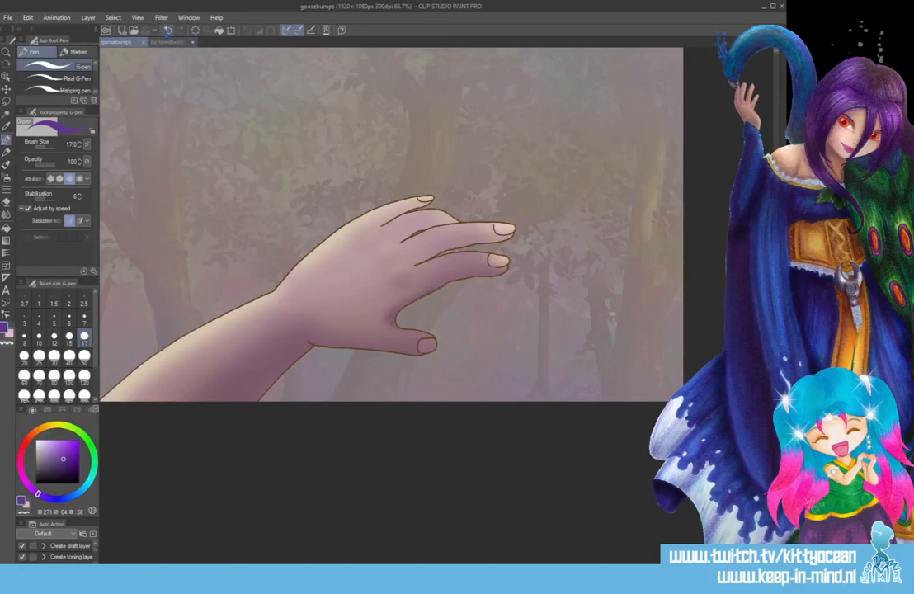
Examine the shading of the hands in bg forestbothhands.png and return to the goosebumps drawing.
left_click(169, 41)
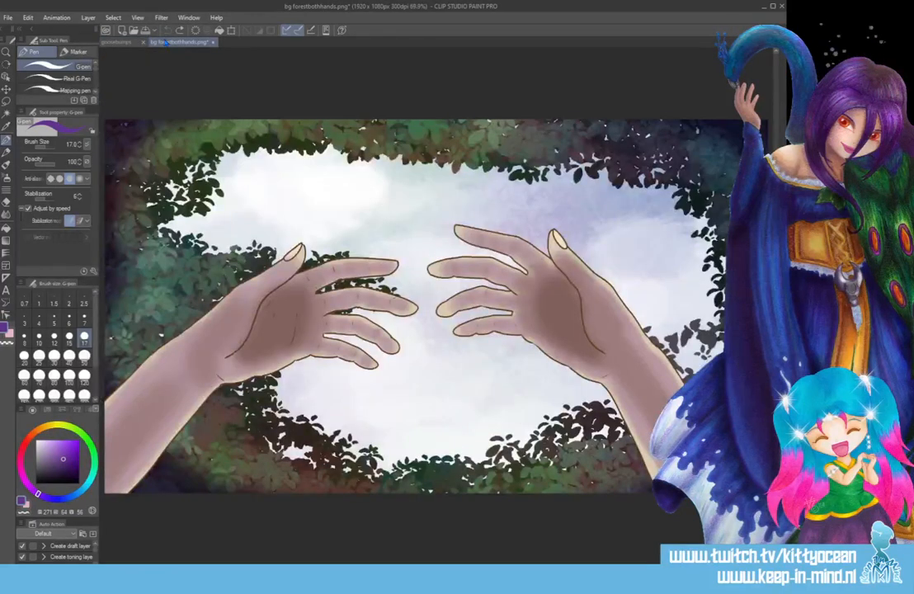
left_click(114, 39)
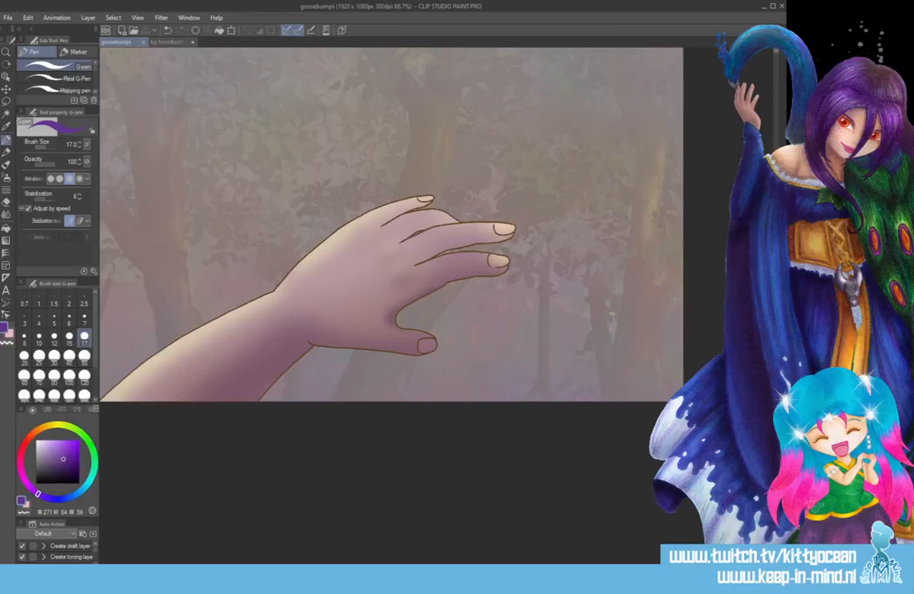
Shade the underside of the forearm and hand dark brown on a new layer with the Paint and apply brush at size 200.
key("ctrl+shift+n")
left_click(39, 430)
left_click(71, 468)
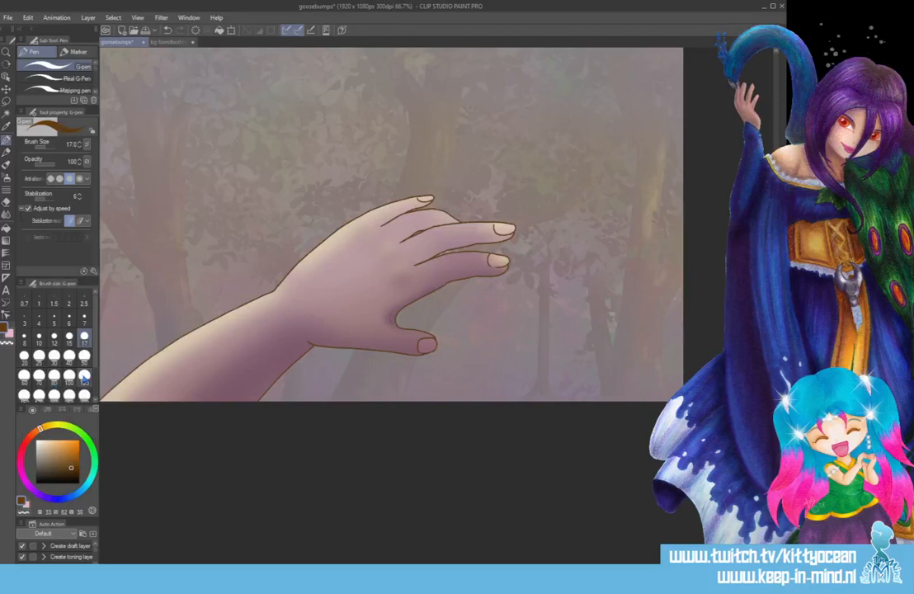
left_click(84, 375)
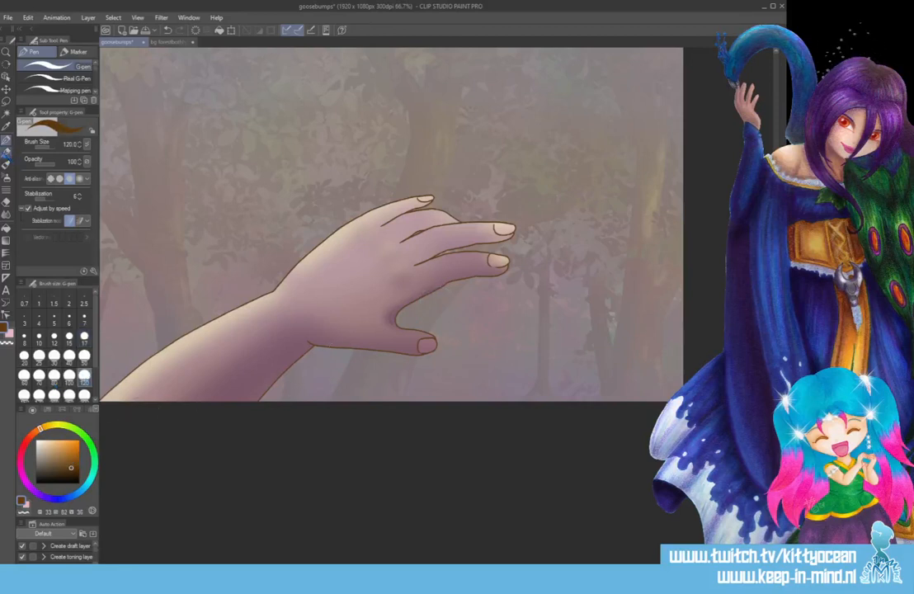
key("b")
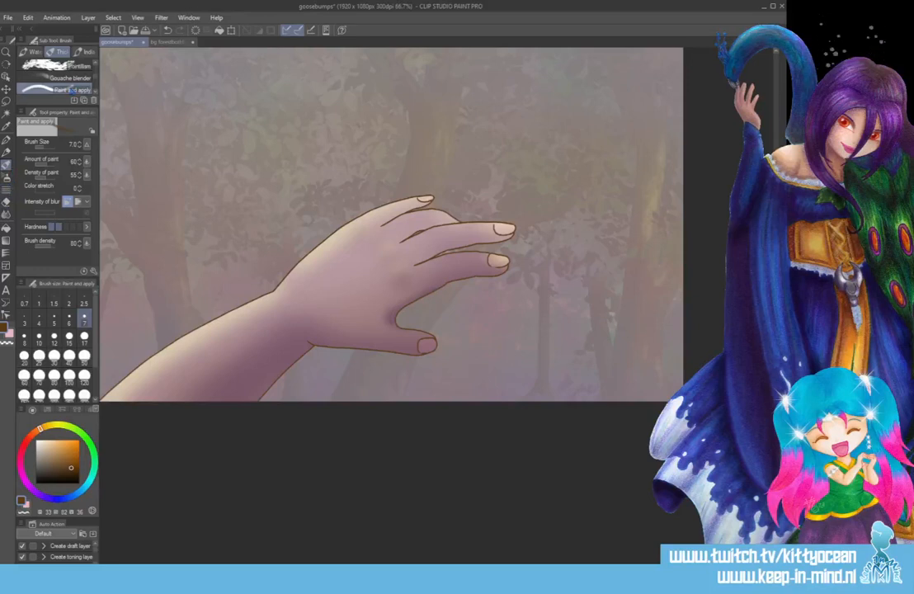
left_click(85, 376)
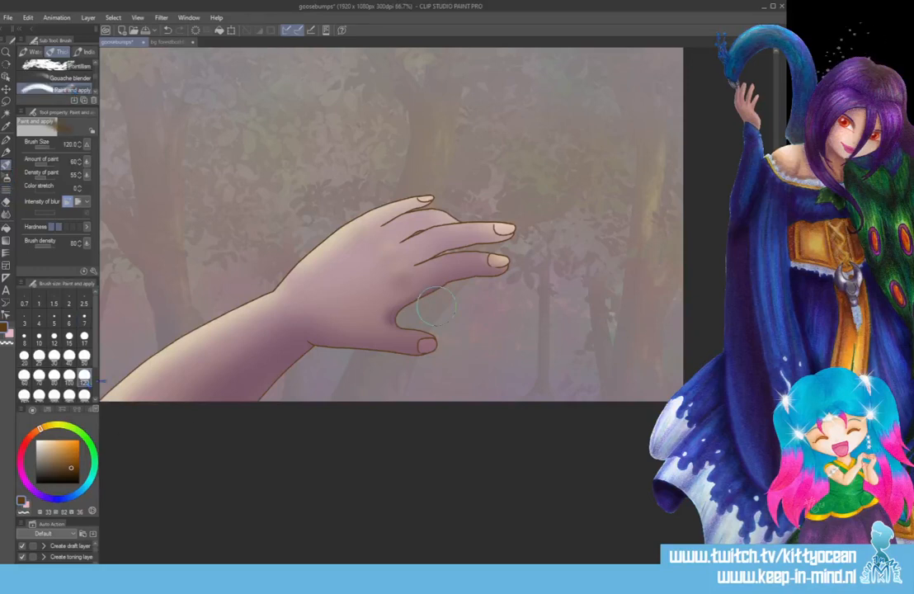
left_click(55, 396)
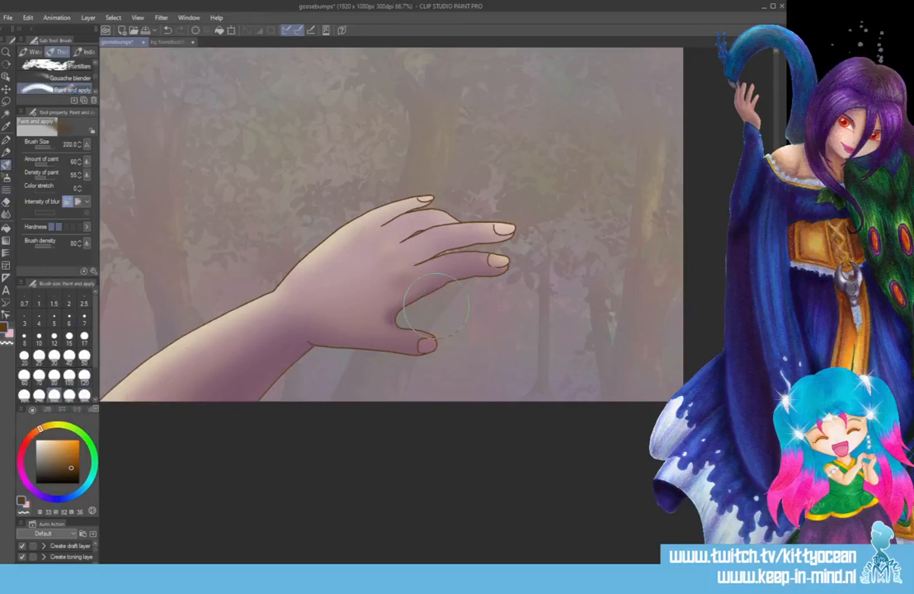
mouse_move(163, 430)
left_mouse_down()
mouse_move(302, 350)
mouse_move(389, 340)
mouse_move(424, 267)
mouse_move(422, 233)
left_mouse_up()
left_click_drag(244, 392, 121, 473)
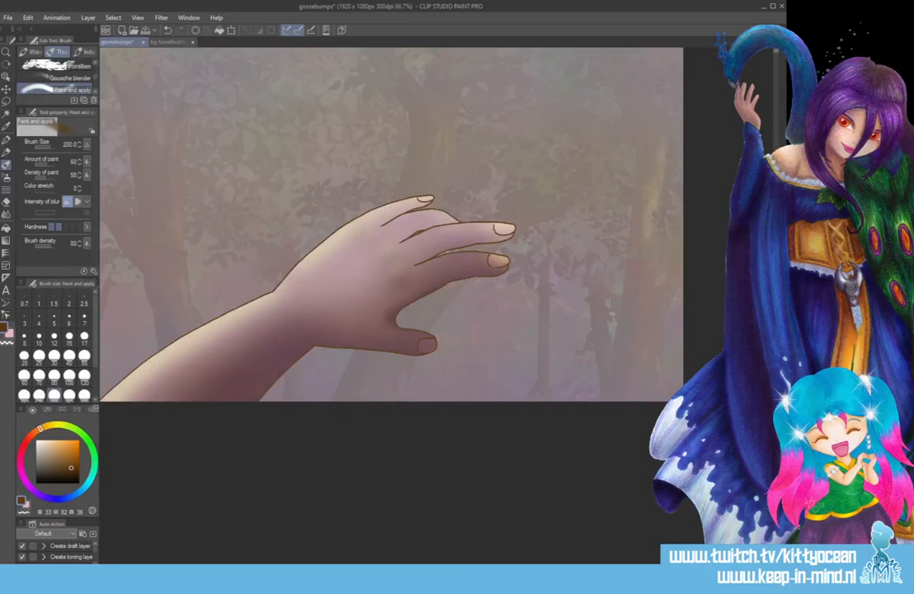
Examine the shading of the thumb, palm, wrist and forearm up close.
left_click(85, 356)
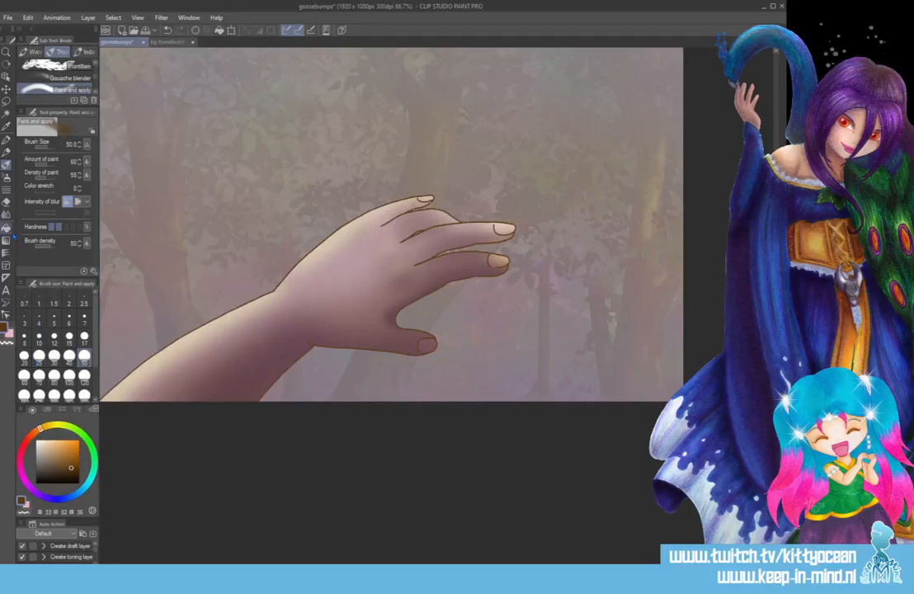
left_click(5, 200)
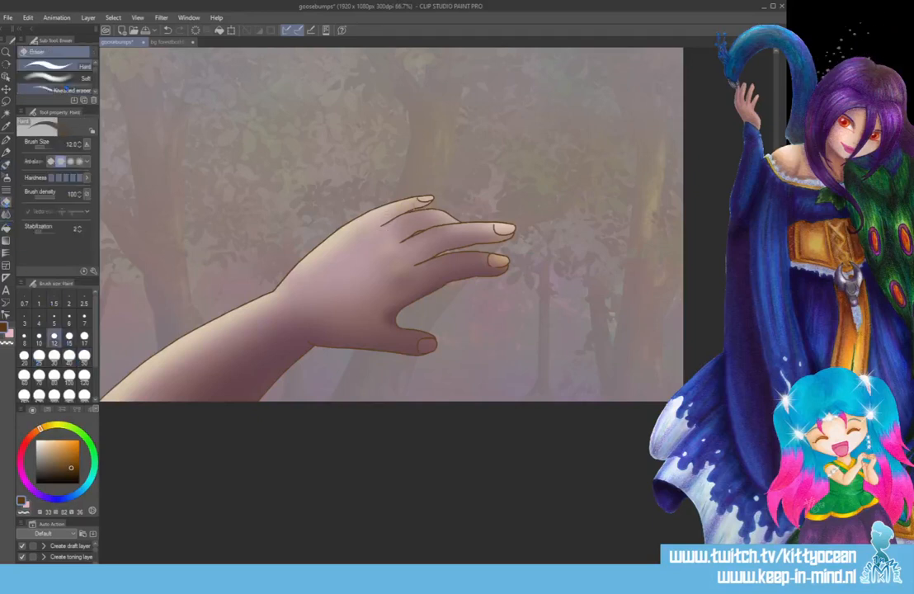
left_click(62, 78)
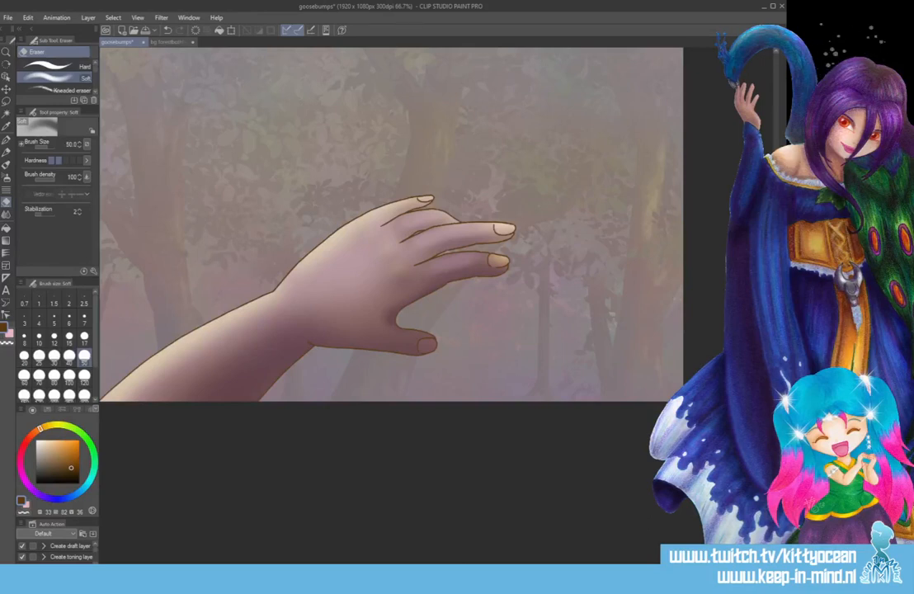
key("ctrl+plus")
key("ctrl+plus")
key("ctrl+plus")
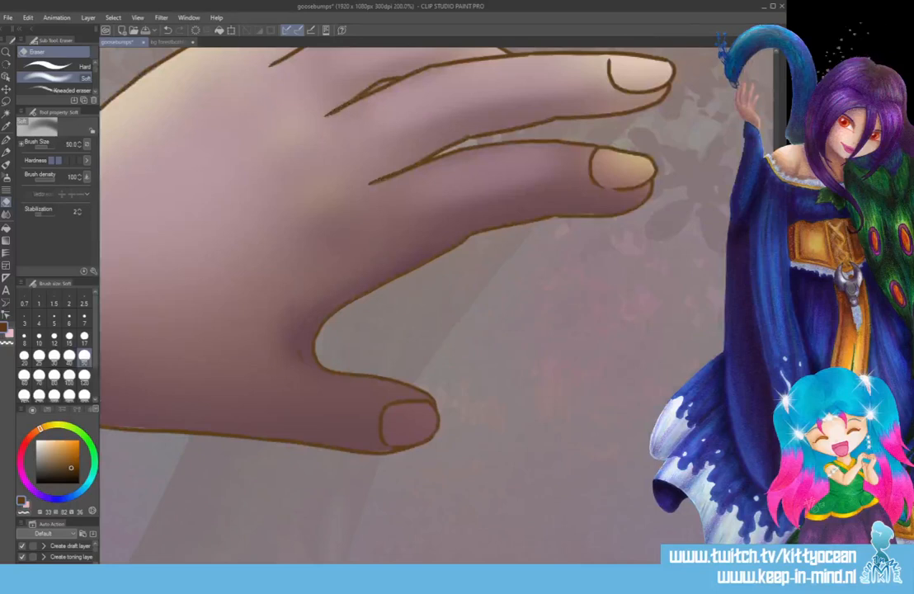
left_click_drag(501, 567, 446, 567)
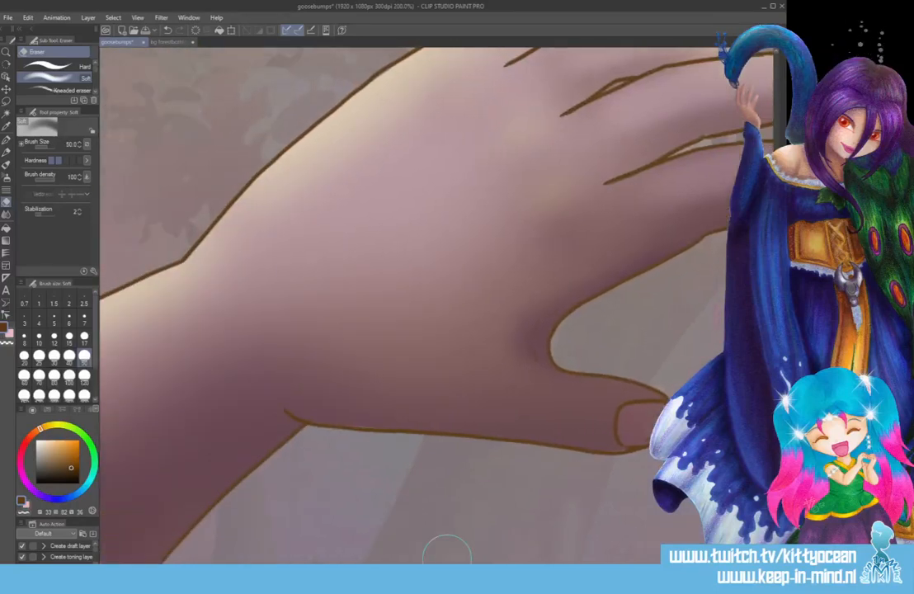
key("j")
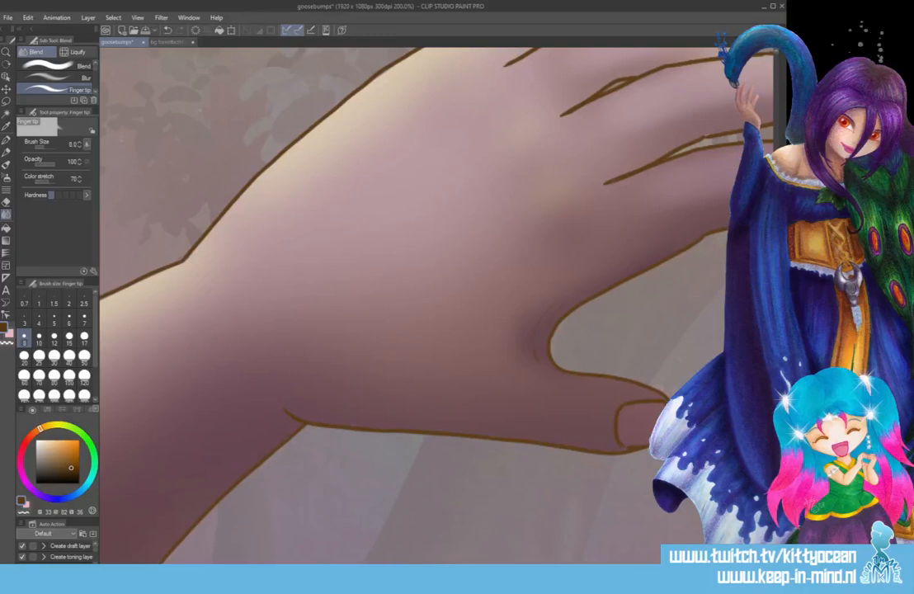
left_click_drag(495, 568, 429, 568)
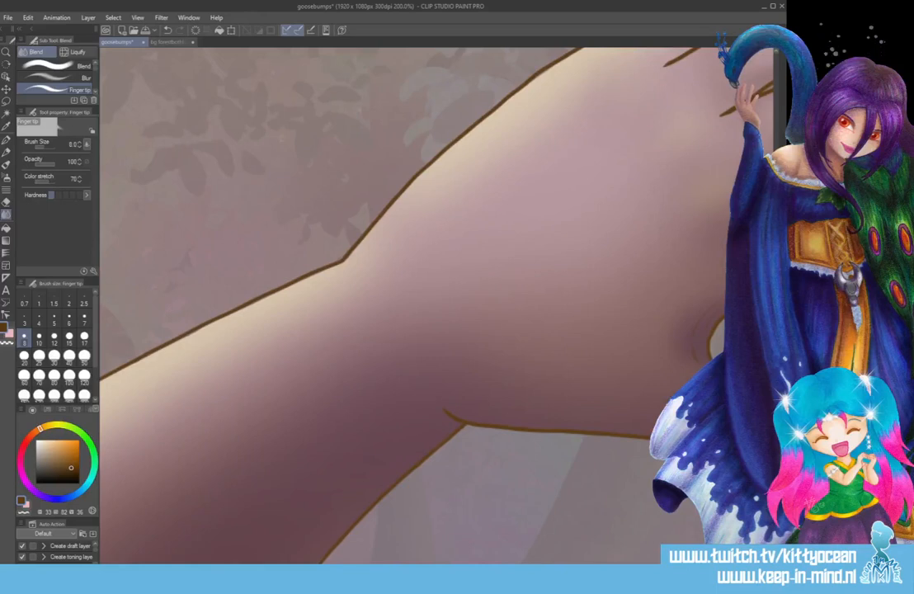
scroll(413, 305, "down", 3)
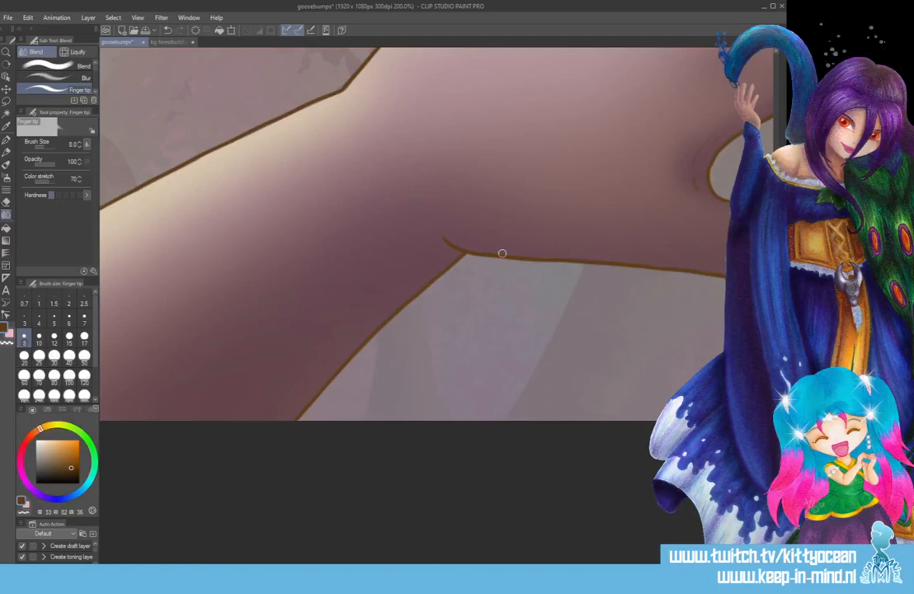
scroll(501, 254, "down", 6)
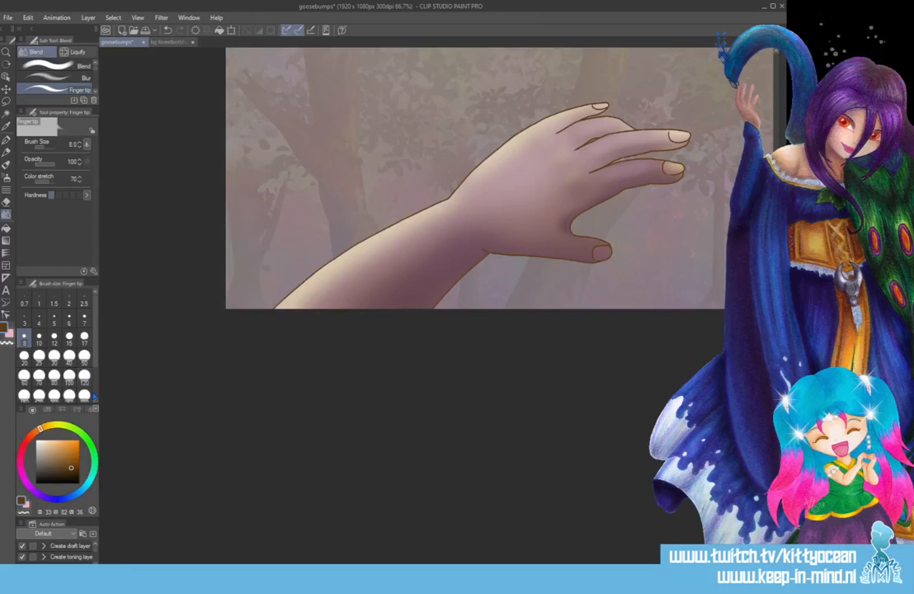
Deepen the dark brown shading under the forearm and thumb with Paint and apply at size 120, and under the index finger at size 40.
left_click(6, 164)
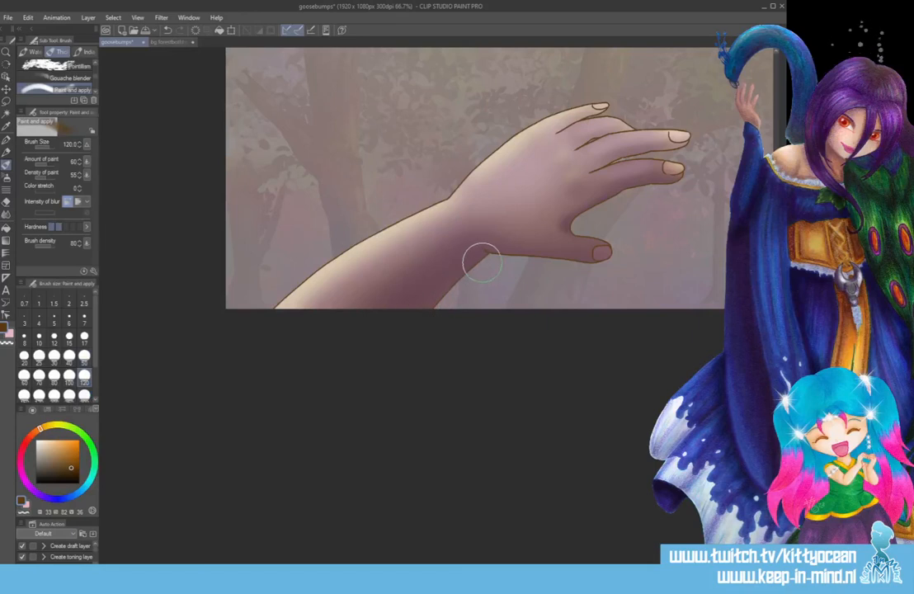
left_click_drag(480, 259, 394, 332)
mouse_move(496, 262)
left_mouse_down()
mouse_move(528, 241)
mouse_move(569, 247)
left_mouse_up()
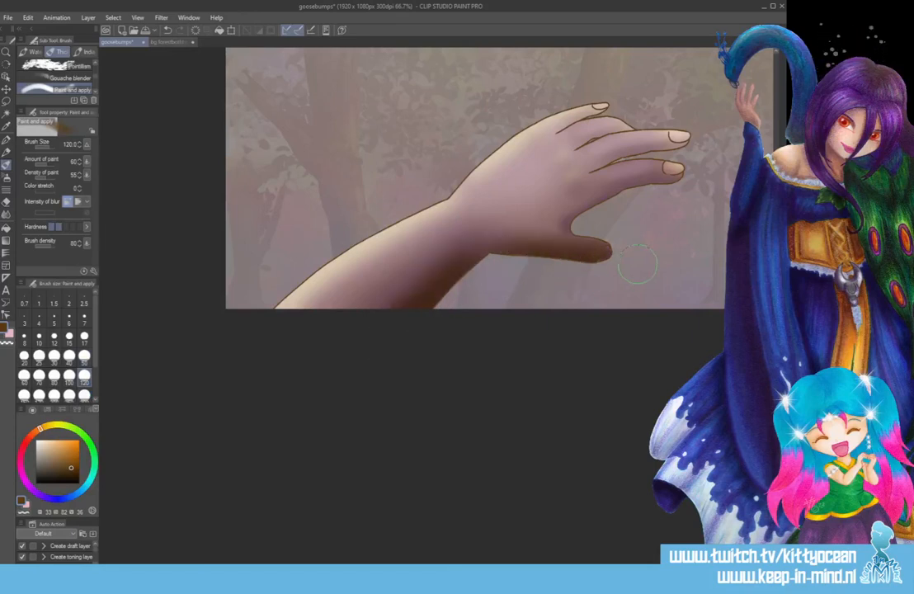
left_click(69, 355)
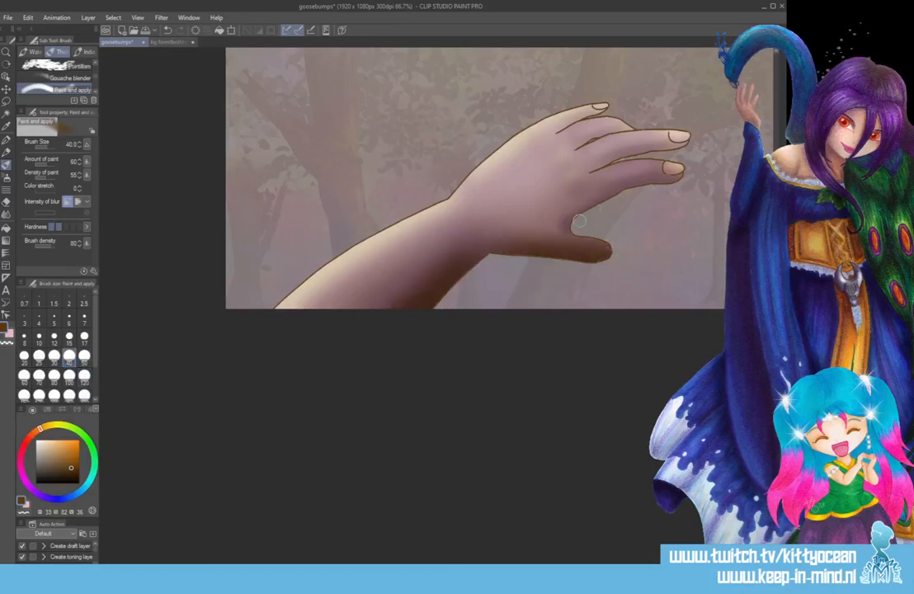
mouse_move(605, 203)
left_mouse_down()
mouse_move(623, 187)
mouse_move(694, 175)
left_mouse_up()
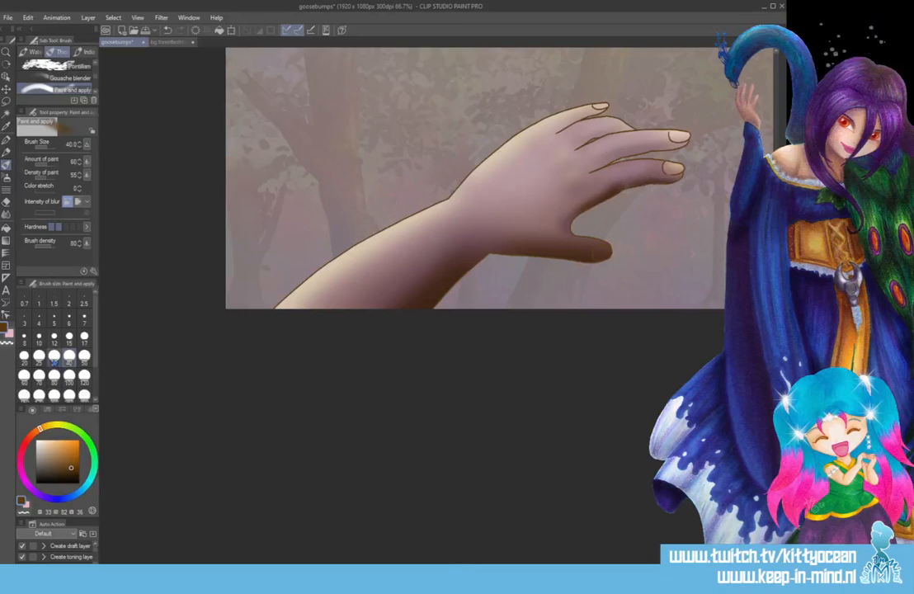
Shade the middle finger's underside and the index finger's upper side dark brown at brush size 30, and the little finger's underside at size 20.
left_click(54, 356)
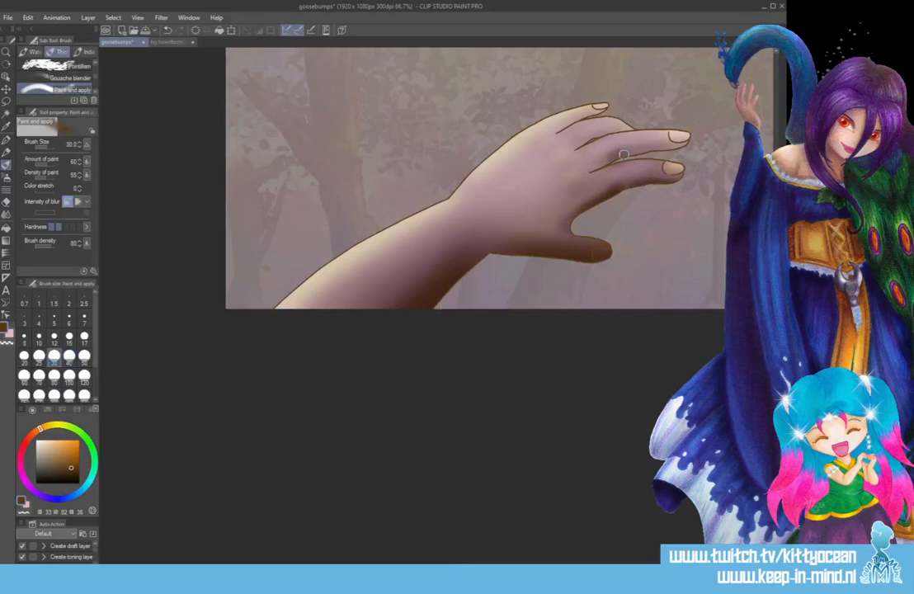
left_click_drag(652, 152, 682, 146)
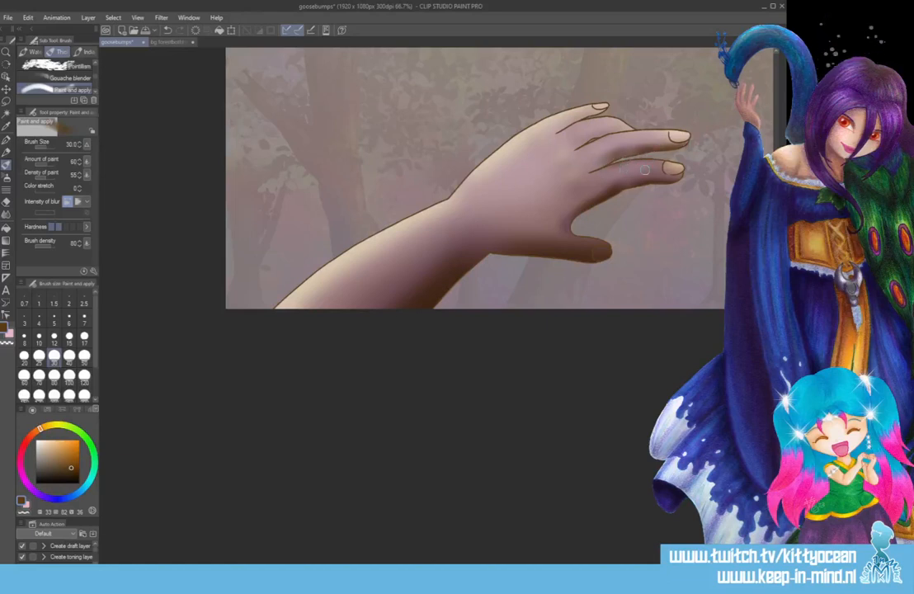
left_click_drag(629, 166, 659, 160)
left_click(24, 355)
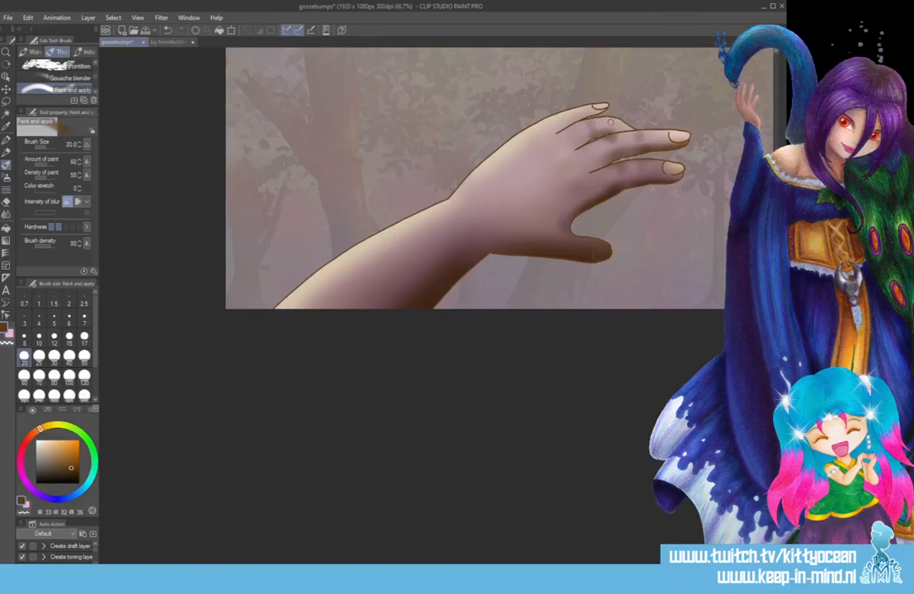
left_click_drag(565, 127, 589, 113)
Soften the dark brown shading with a Gaussian blur at strength 73.41 and save the drawing.
left_click(161, 17)
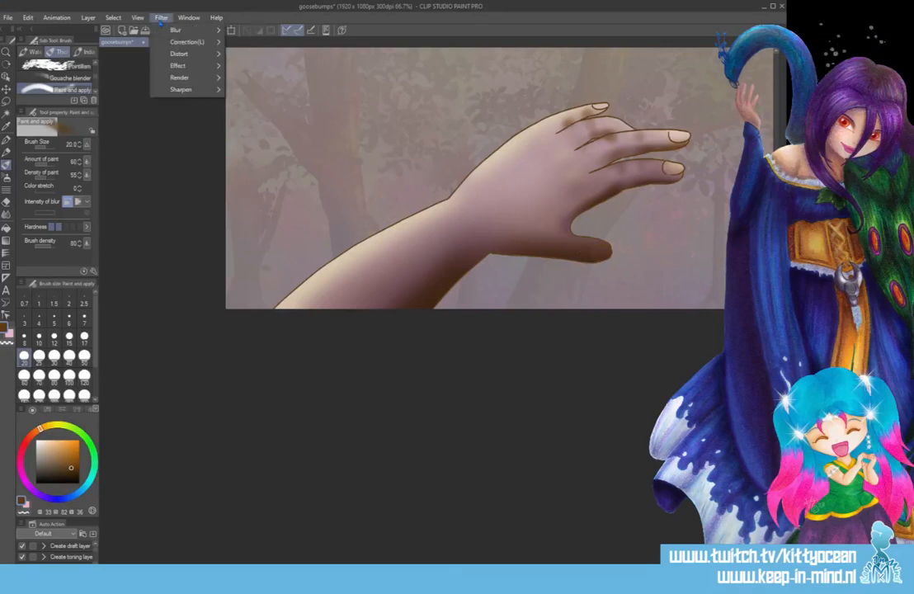
mouse_move(185, 30)
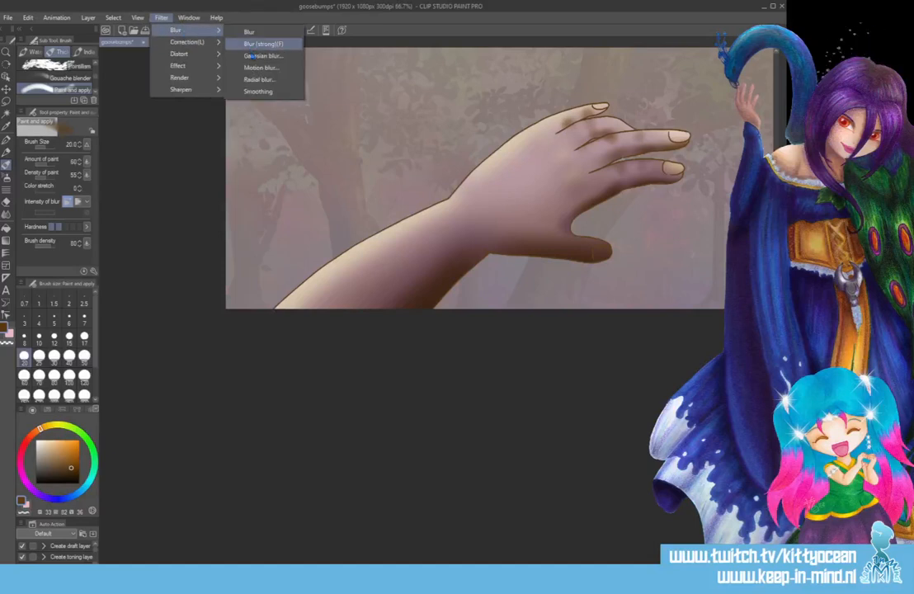
left_click(253, 55)
left_click(432, 163)
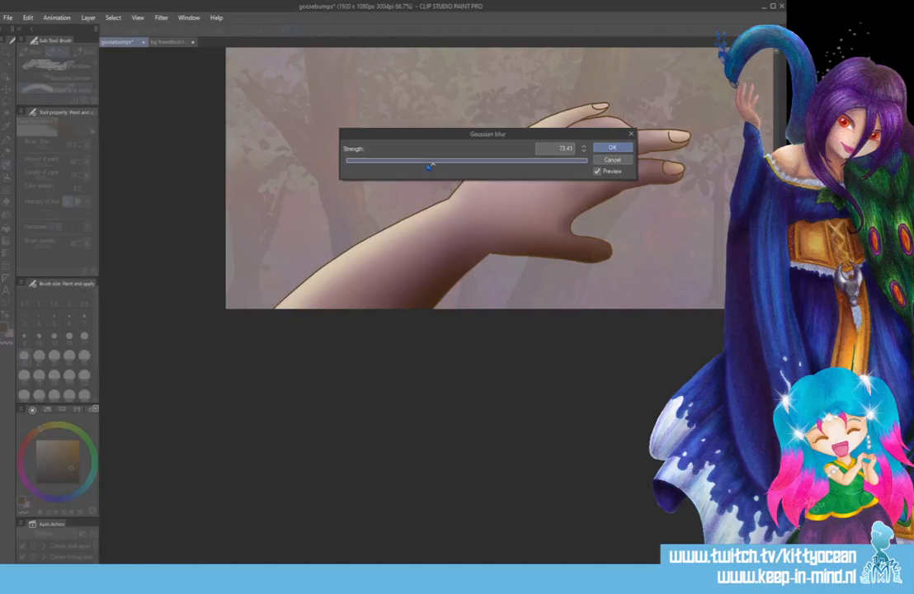
key("Return")
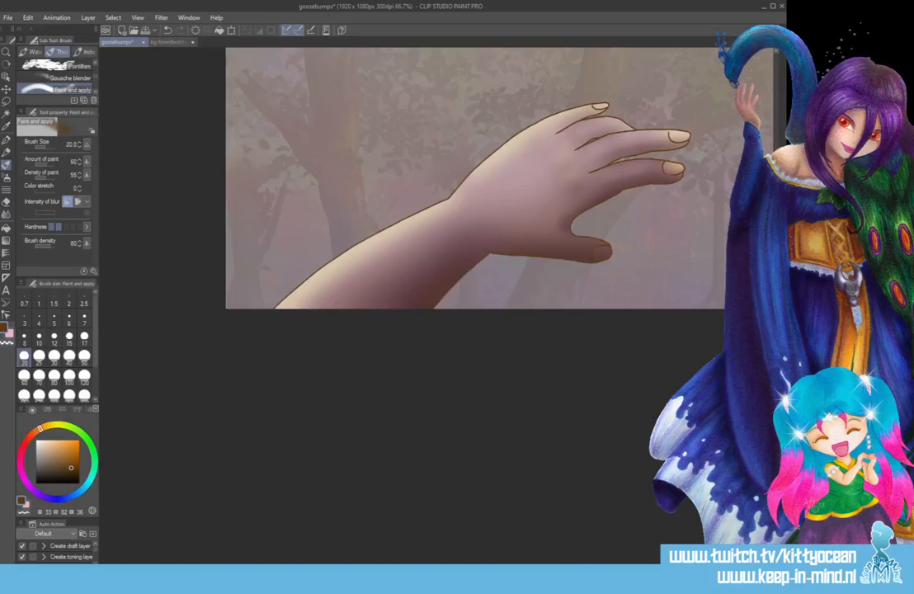
key("ctrl+s")
left_click_drag(582, 361, 405, 361)
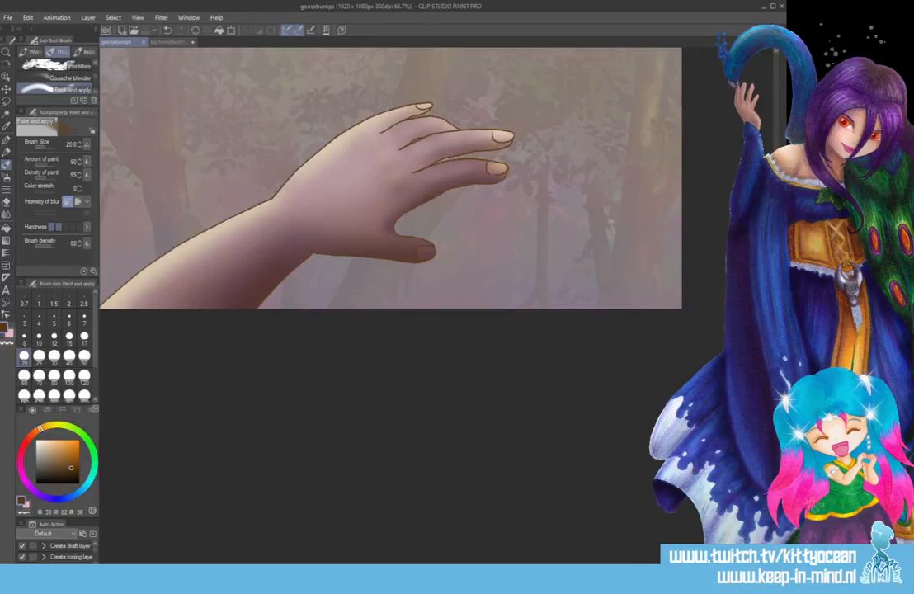
left_click_drag(390, 177, 391, 363)
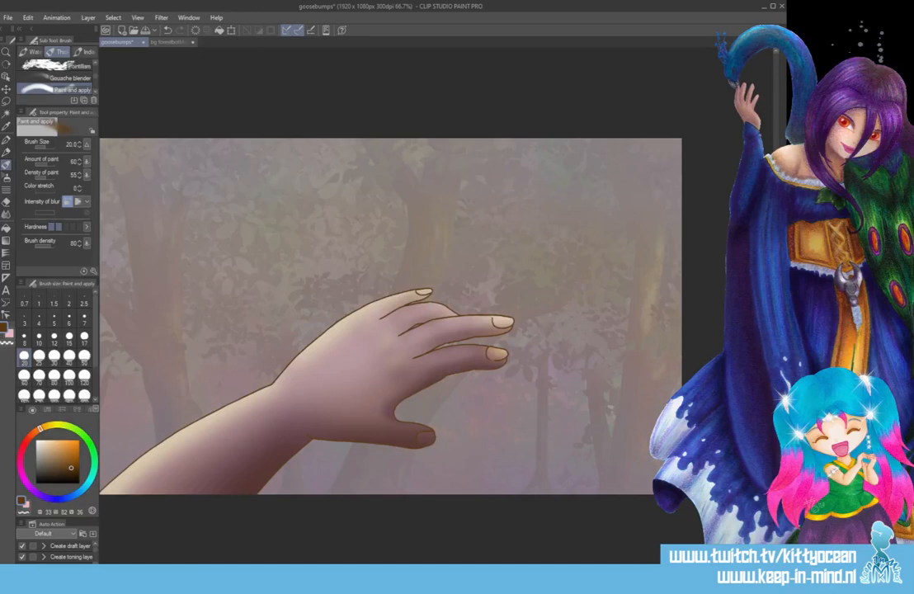
Open the Tree drawing from the RenPy FYE1001 art folder to examine it, close it and return to the goosebumps drawing.
left_click(186, 579)
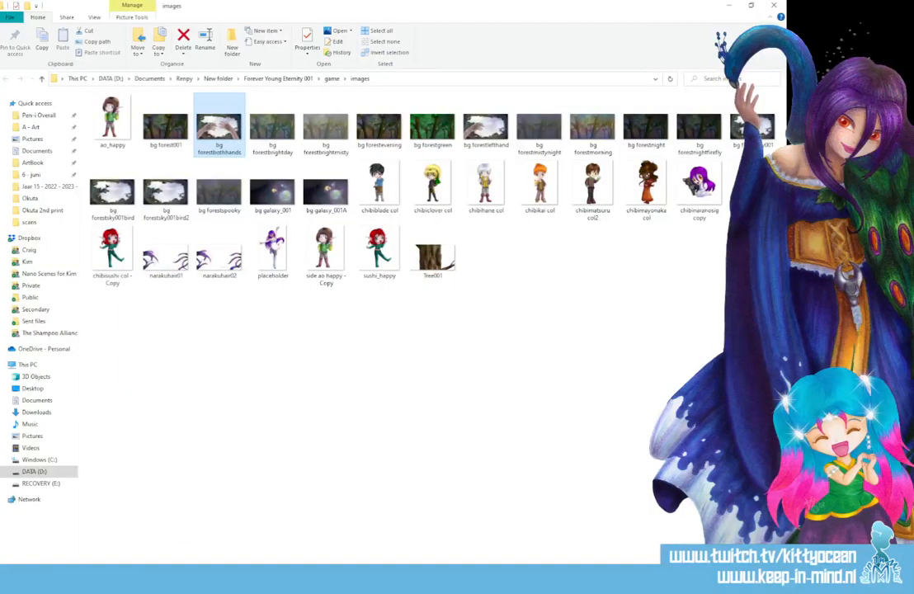
left_click(126, 565)
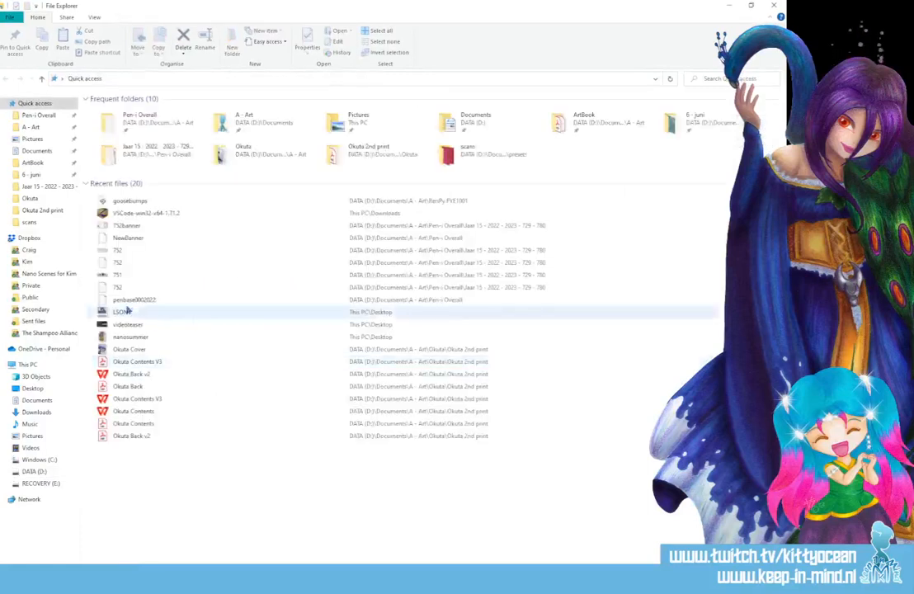
left_click(31, 127)
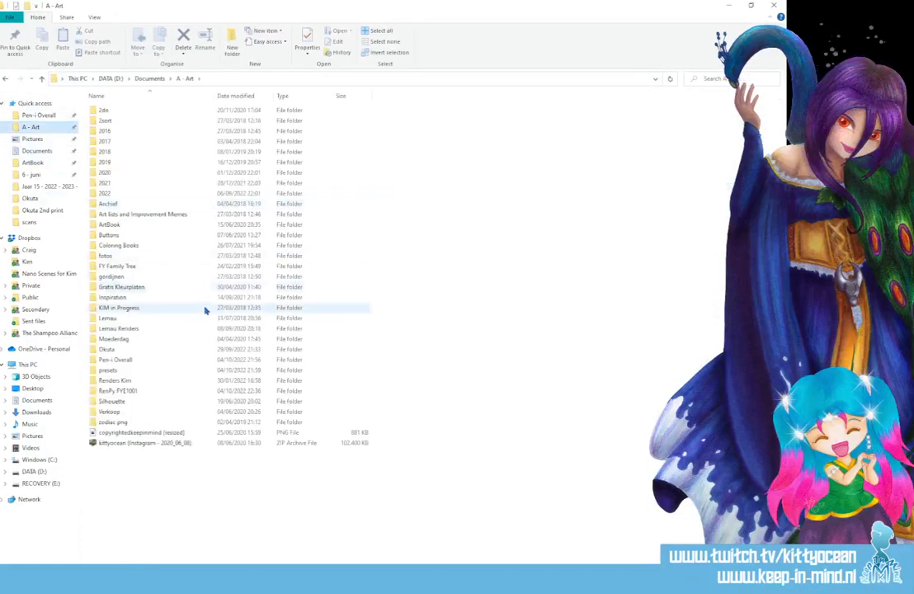
double_click(120, 391)
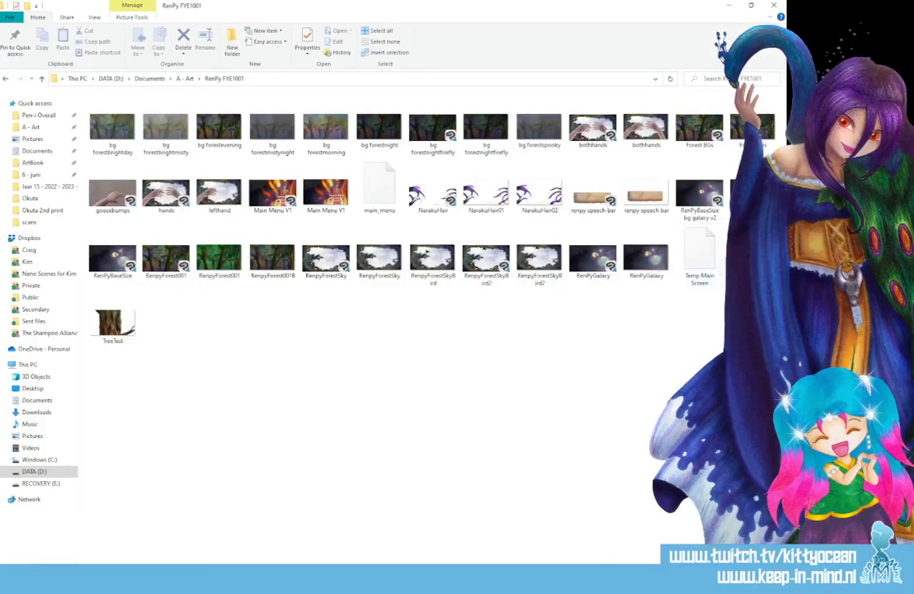
key("alt+Tab")
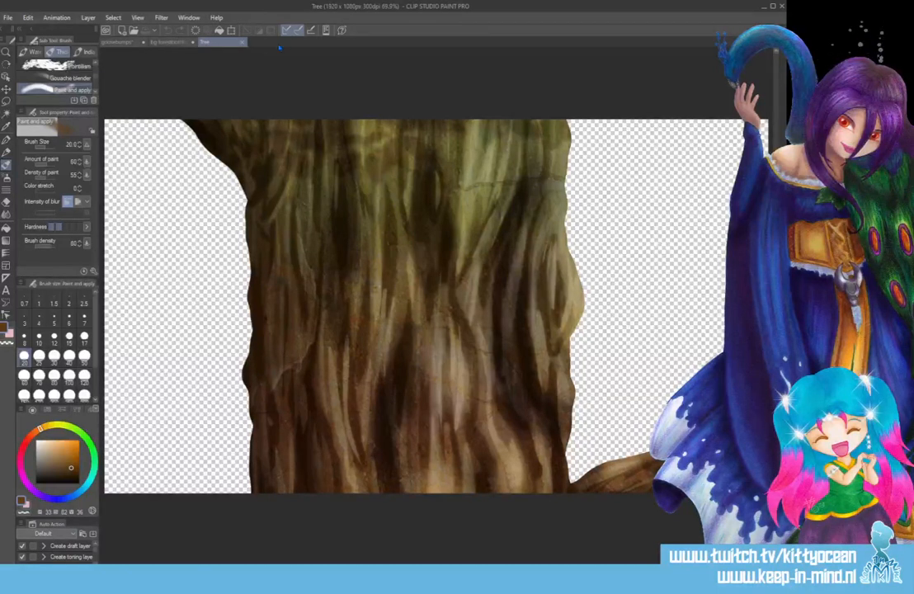
left_click(244, 43)
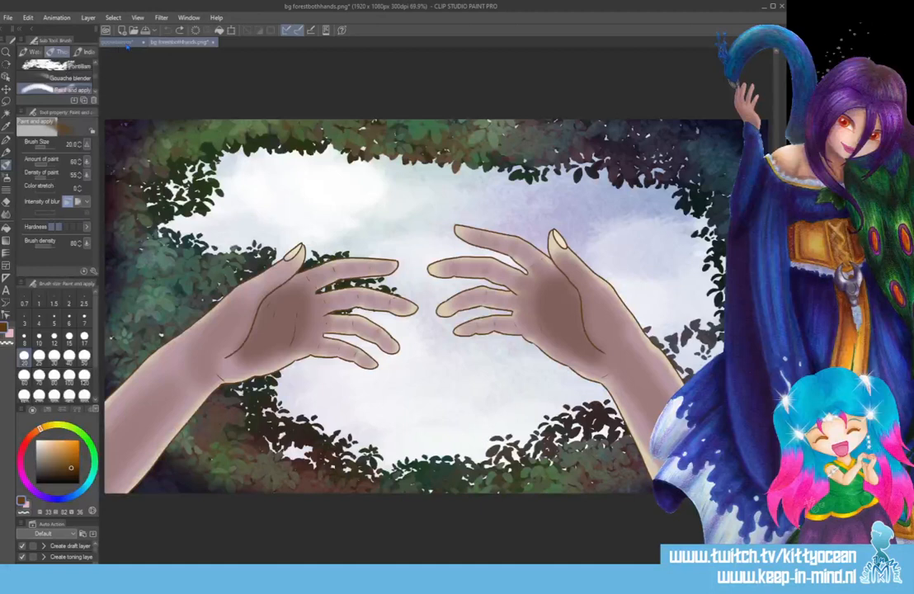
left_click(123, 42)
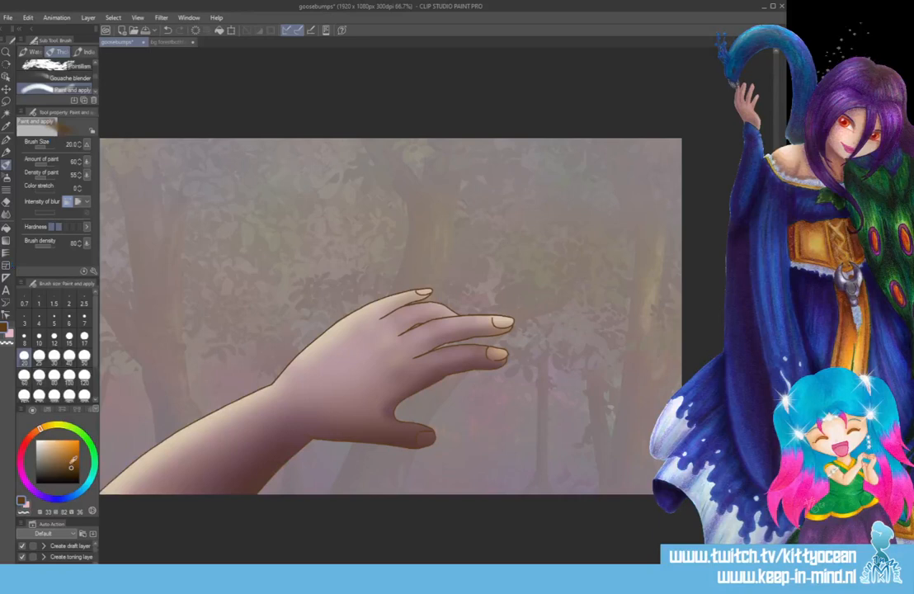
Change the drawing colour to dark purple with hue 276 and choose the Leaves decoration brush.
left_click(35, 494)
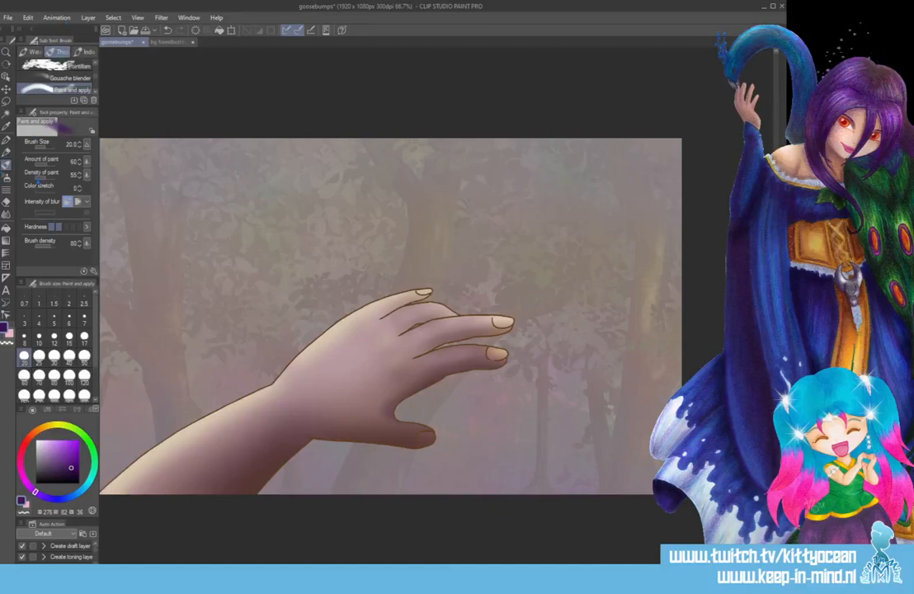
left_click(6, 176)
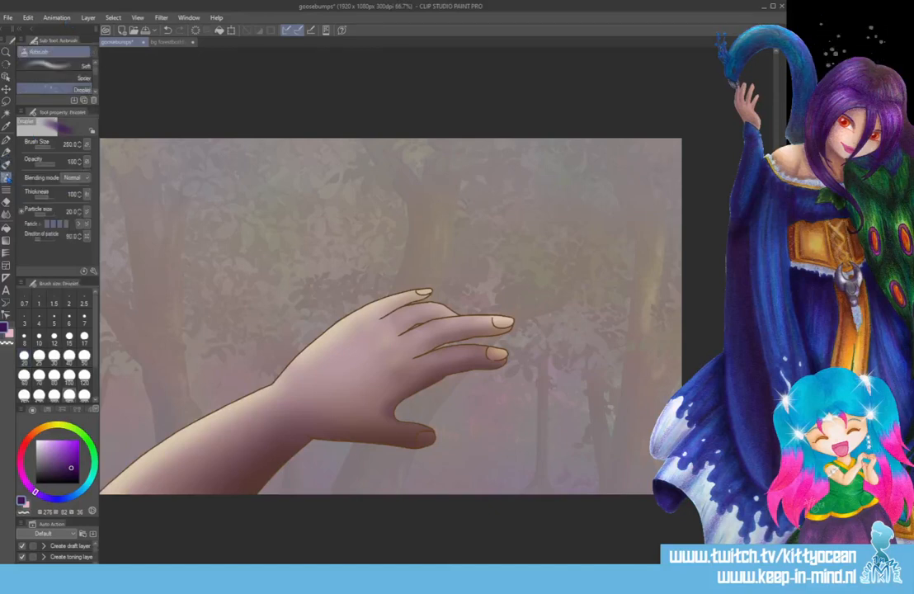
left_click(5, 193)
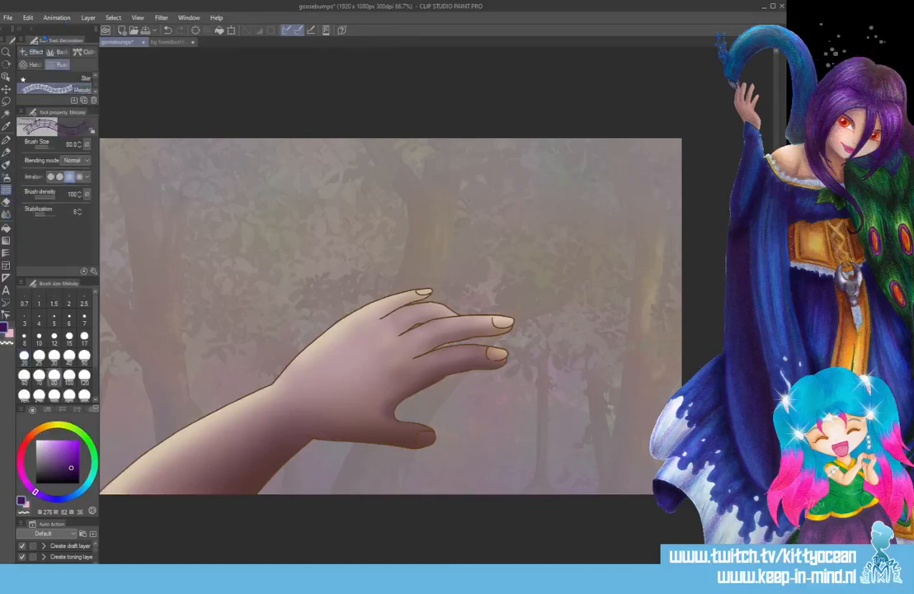
left_click(55, 53)
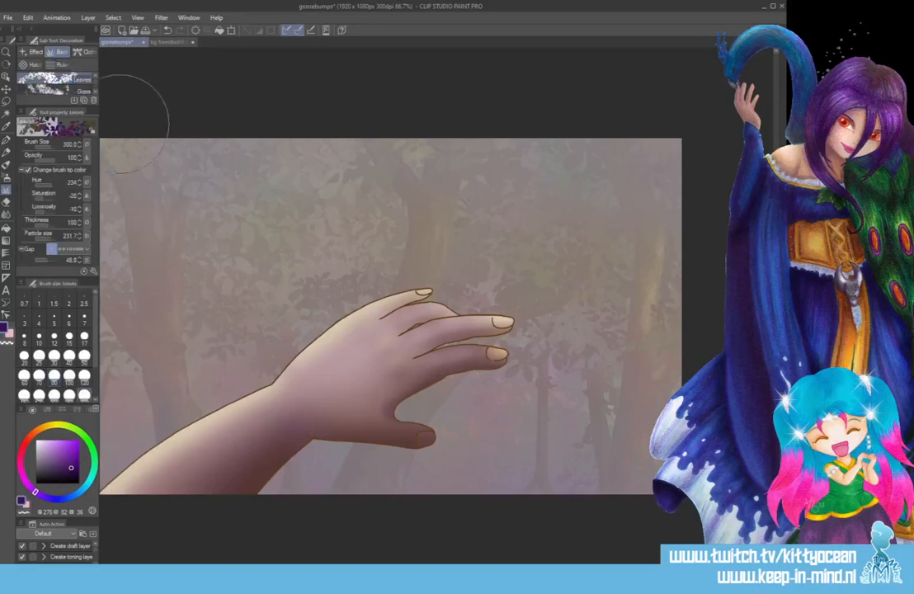
Try a stroke of dark purple leaves across the hand and forest at brush size 300, and undo it.
mouse_move(145, 301)
left_mouse_down()
mouse_move(340, 309)
mouse_move(590, 310)
left_mouse_up()
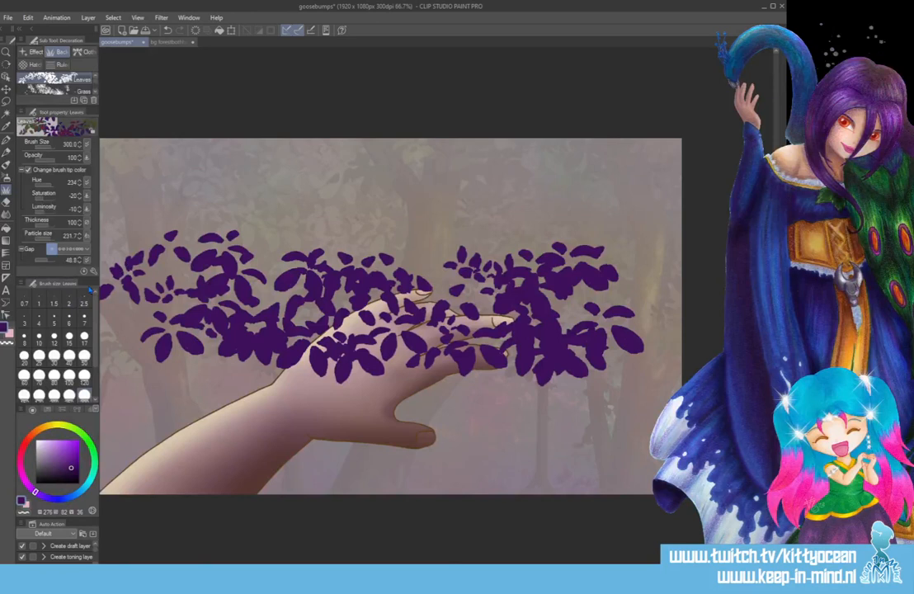
key("ctrl+z")
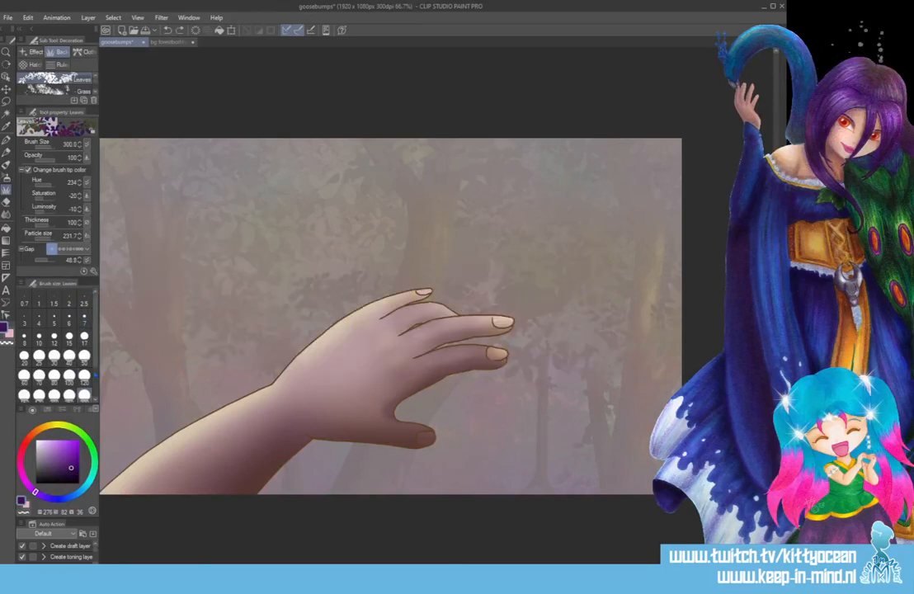
Paint dark purple leaves across the hand at brush size 400 and clip them to the hand's shape.
scroll(83, 363, "down", 1)
scroll(83, 363, "down", 2)
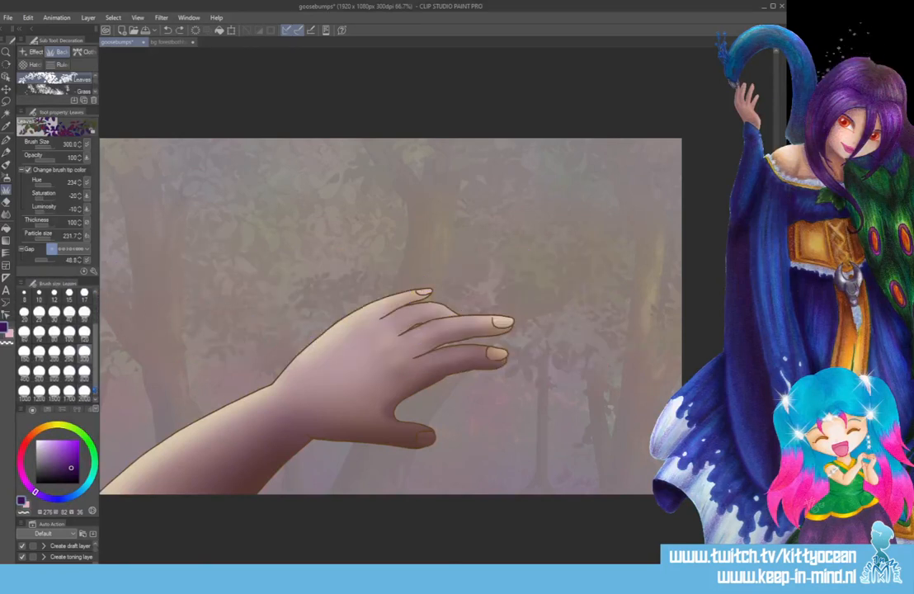
left_click(84, 391)
left_click(38, 391)
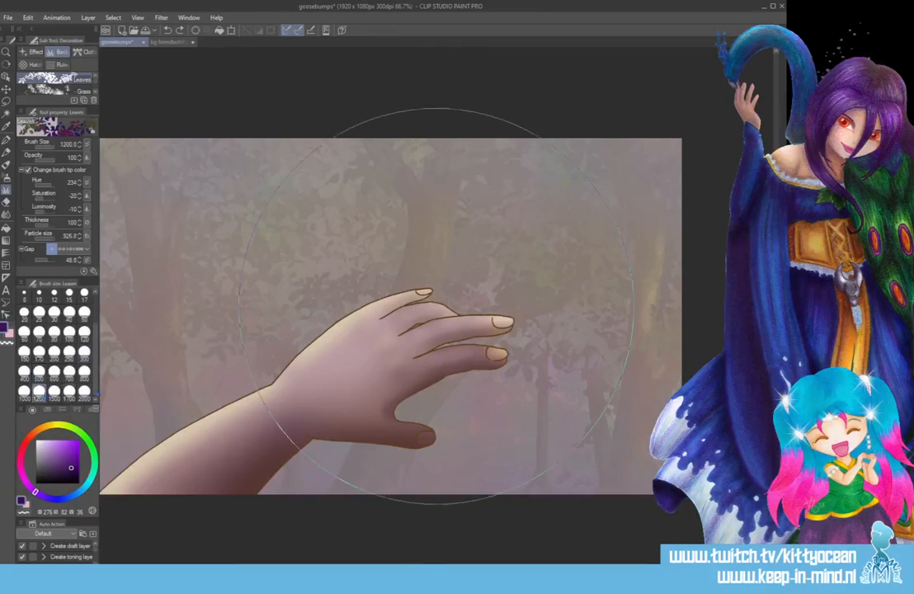
left_click(24, 369)
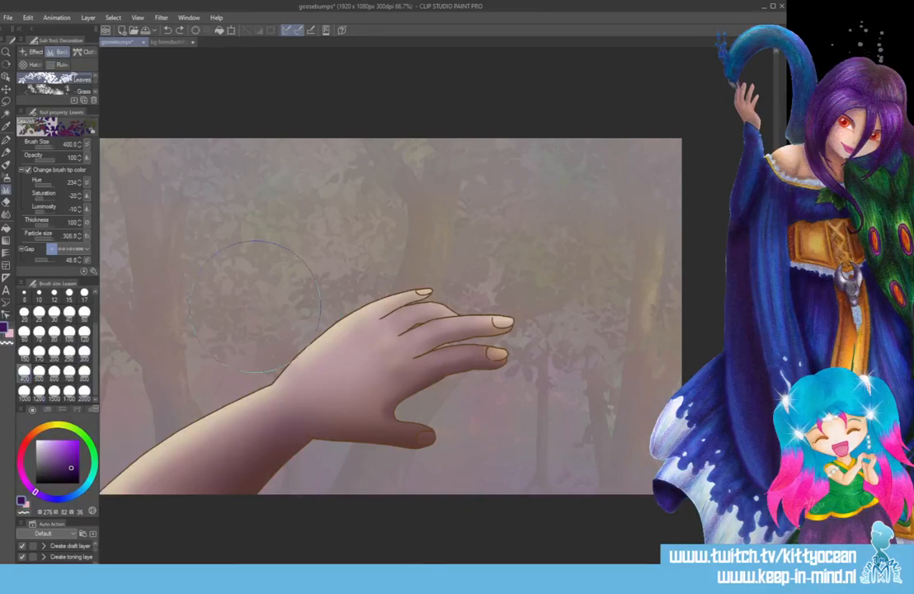
left_click_drag(219, 310, 570, 313)
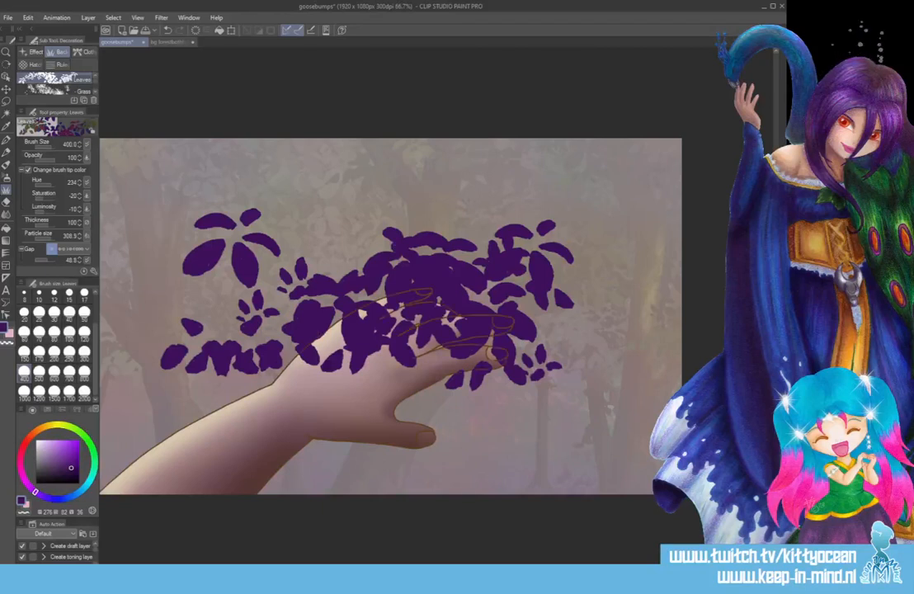
key("ctrl+alt+g")
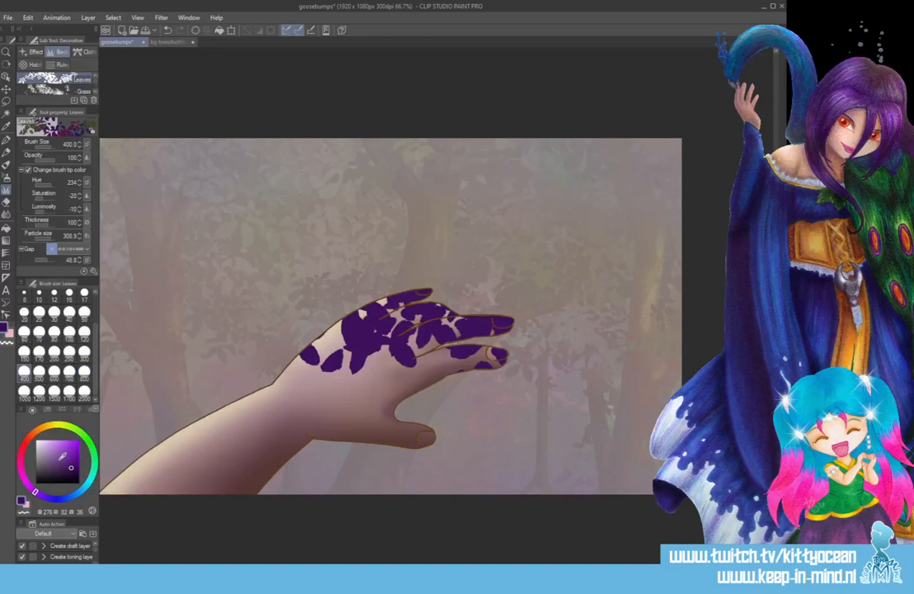
Change the drawing colour to dark green with hue 134 and paint leaves over the hand and fingers at brush size 300.
left_click(92, 452)
left_click(80, 470)
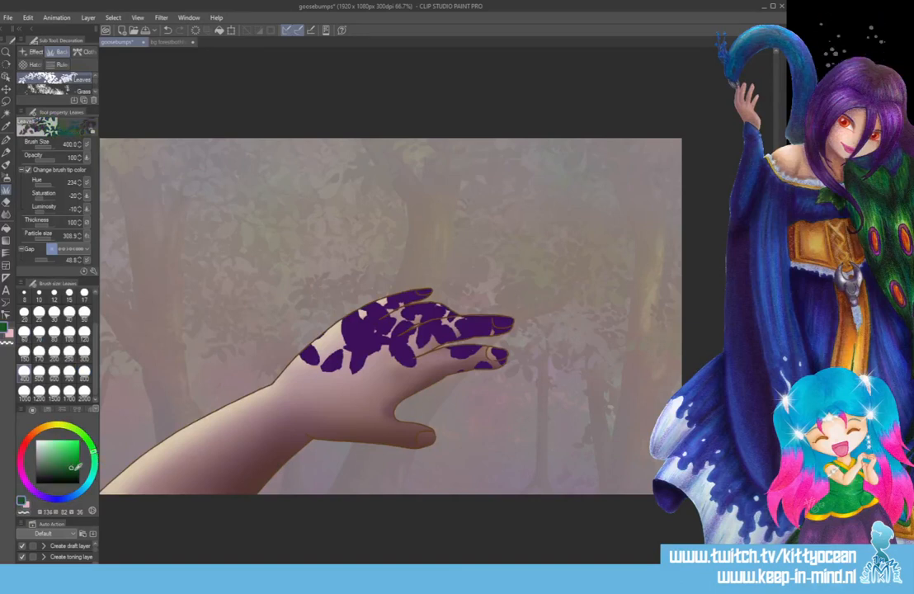
left_click(84, 334)
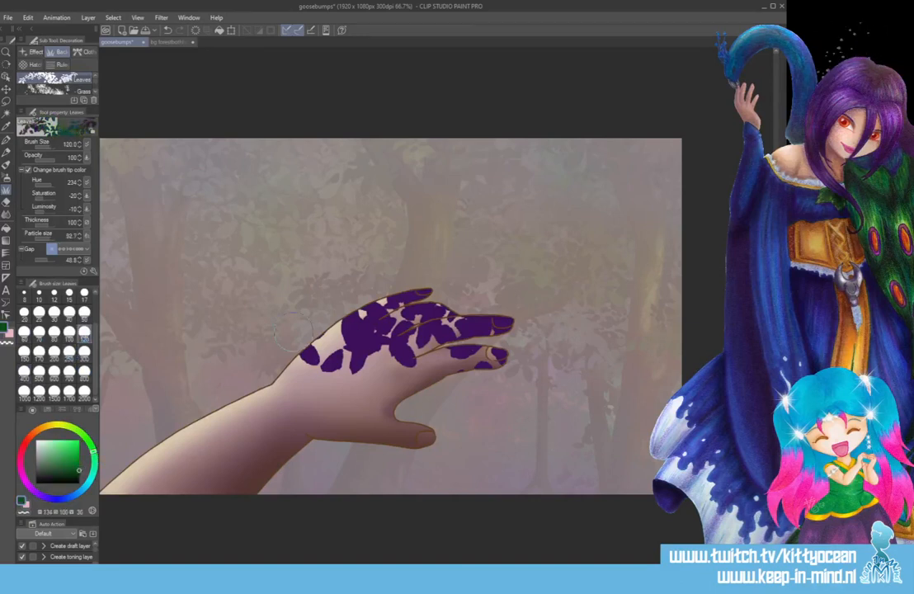
mouse_move(339, 330)
left_mouse_down()
mouse_move(358, 327)
mouse_move(378, 346)
left_mouse_up()
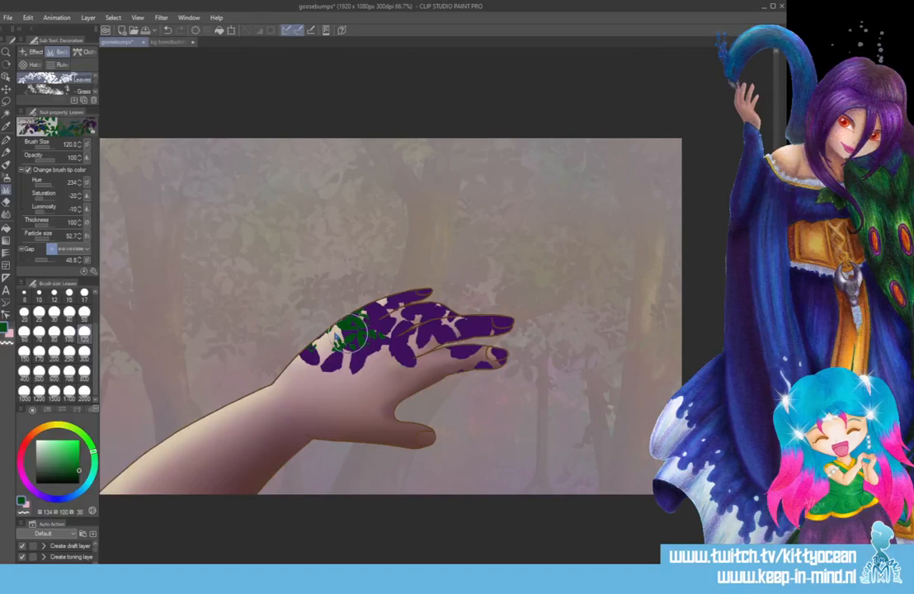
key("ctrl+z")
key("ctrl+z")
left_click(85, 354)
left_click_drag(317, 354, 350, 335)
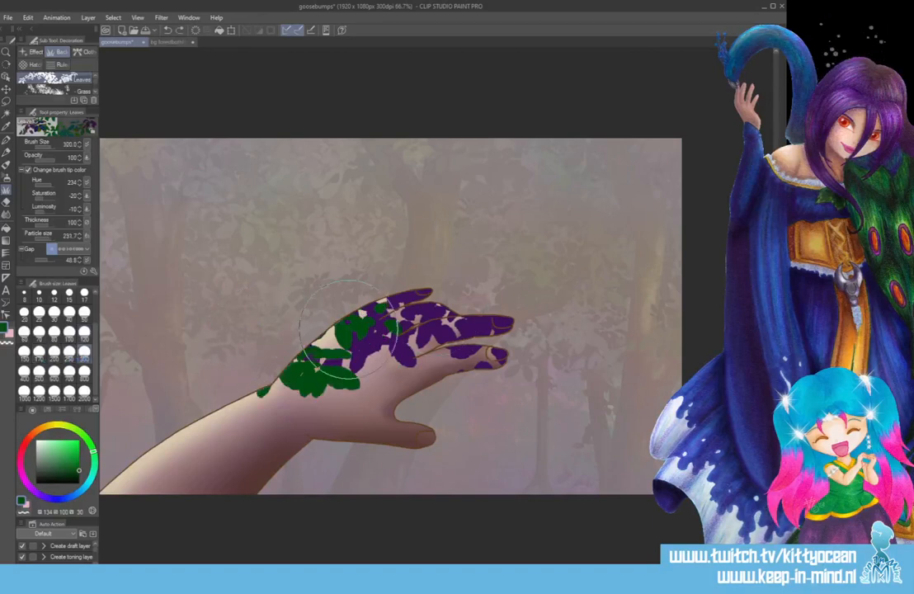
mouse_move(436, 329)
left_mouse_down()
mouse_move(543, 316)
mouse_move(461, 312)
left_mouse_up()
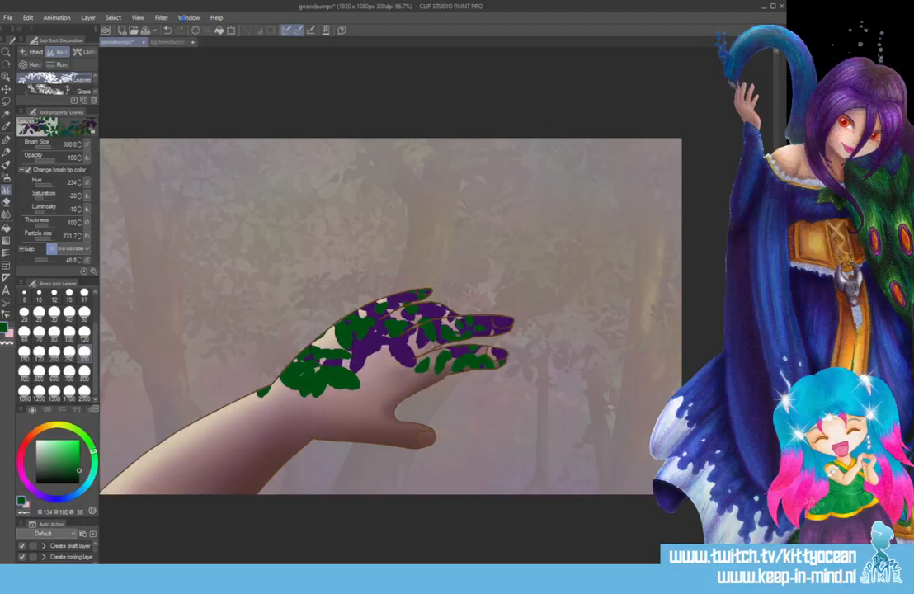
Soften the green and purple leaves on the hand with a Gaussian blur at a strength of about 40.
left_click(160, 18)
mouse_move(181, 31)
left_click(262, 56)
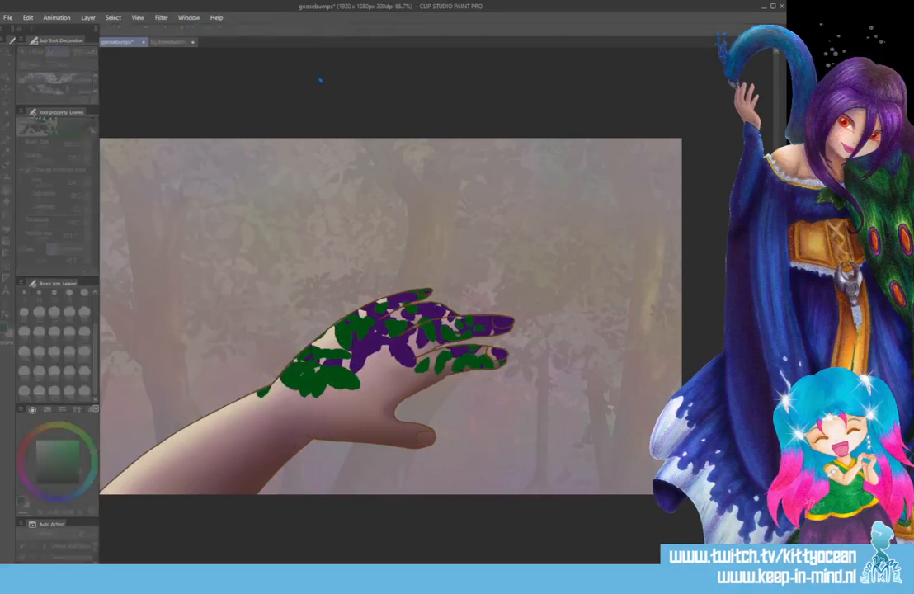
left_click_drag(451, 168, 459, 168)
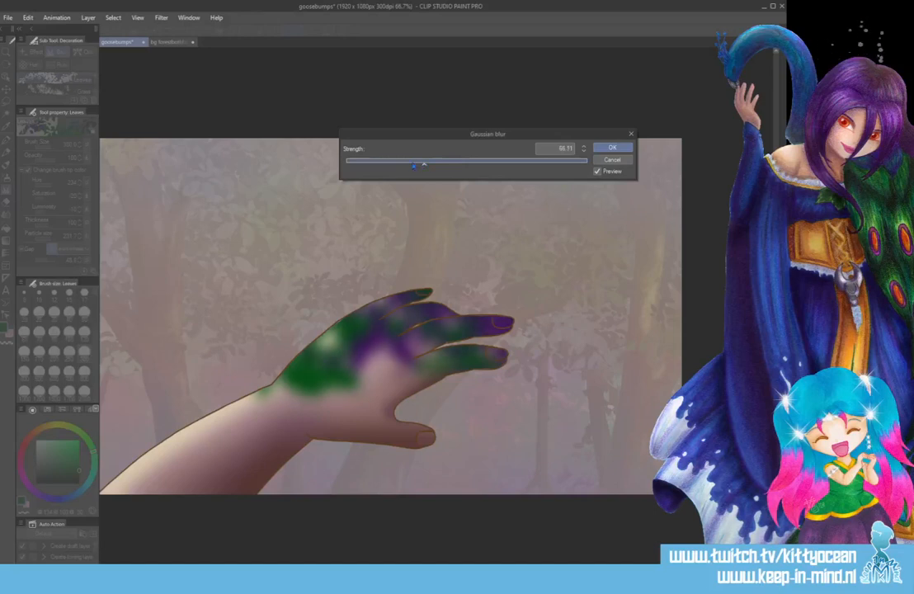
left_click_drag(424, 167, 401, 167)
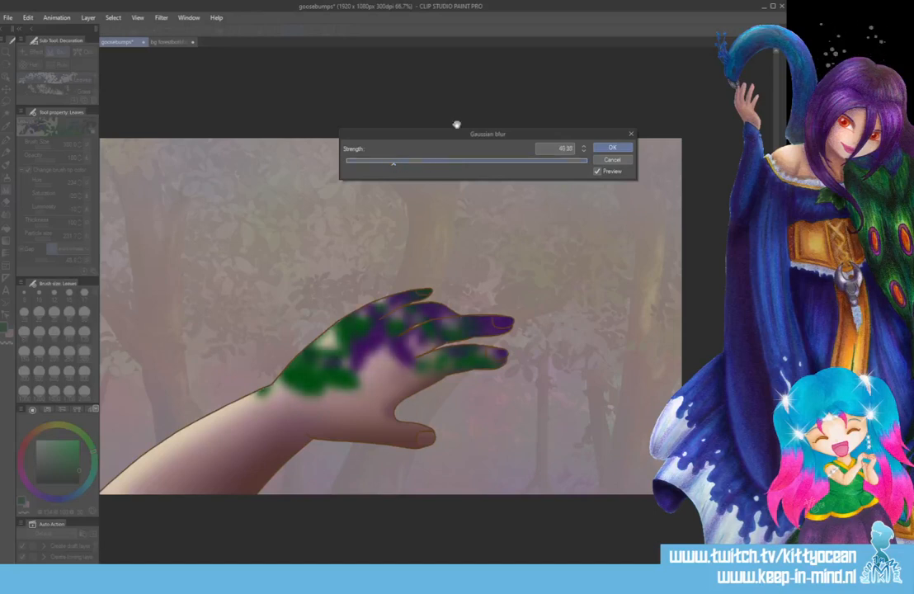
left_click(613, 147)
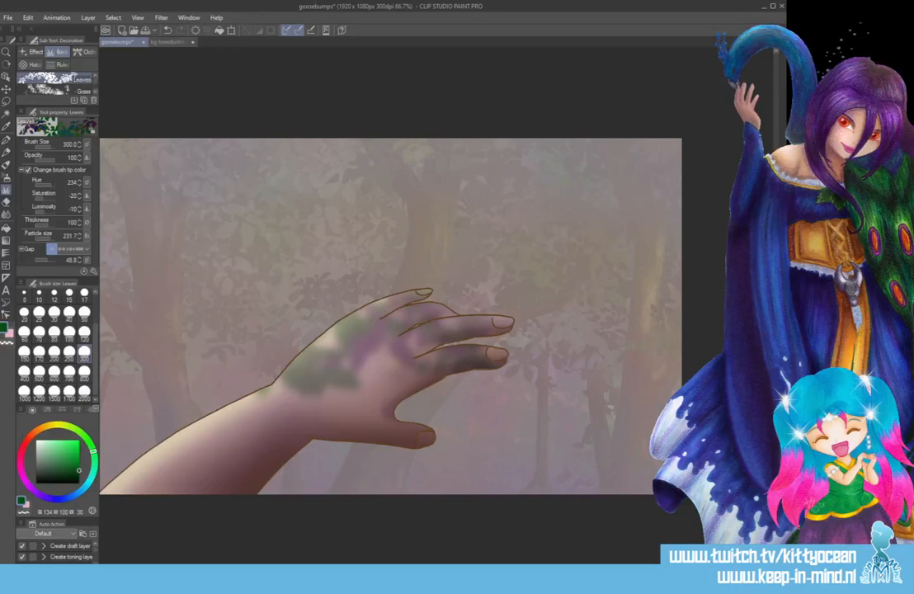
Darken the blurred leaf shading on the hand by setting its luminosity to -100.
key("ctrl+z")
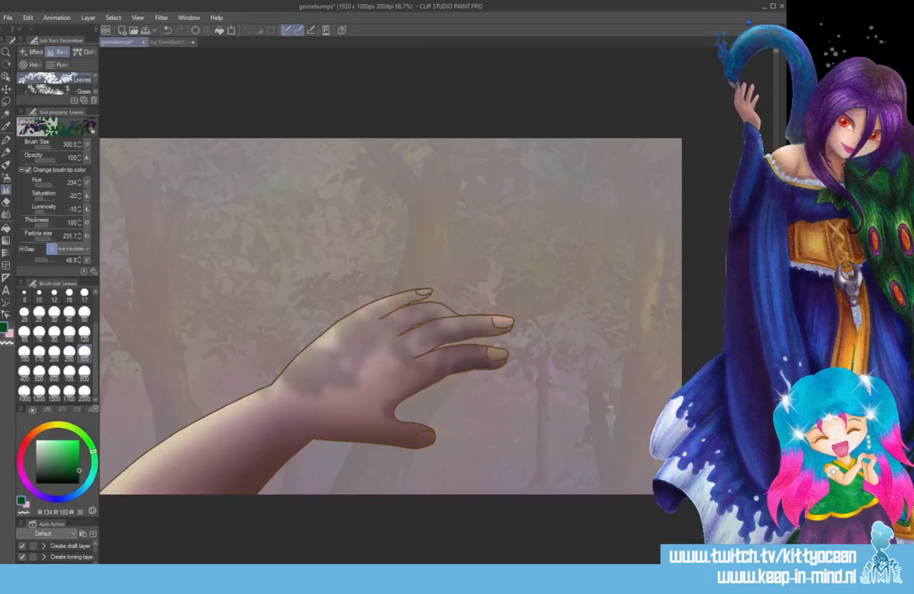
left_click(28, 18)
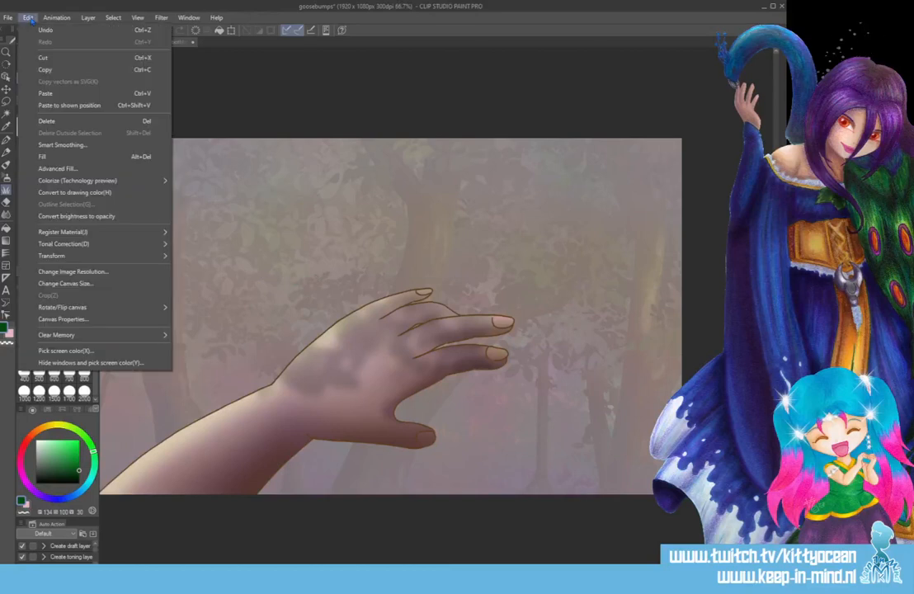
mouse_move(147, 258)
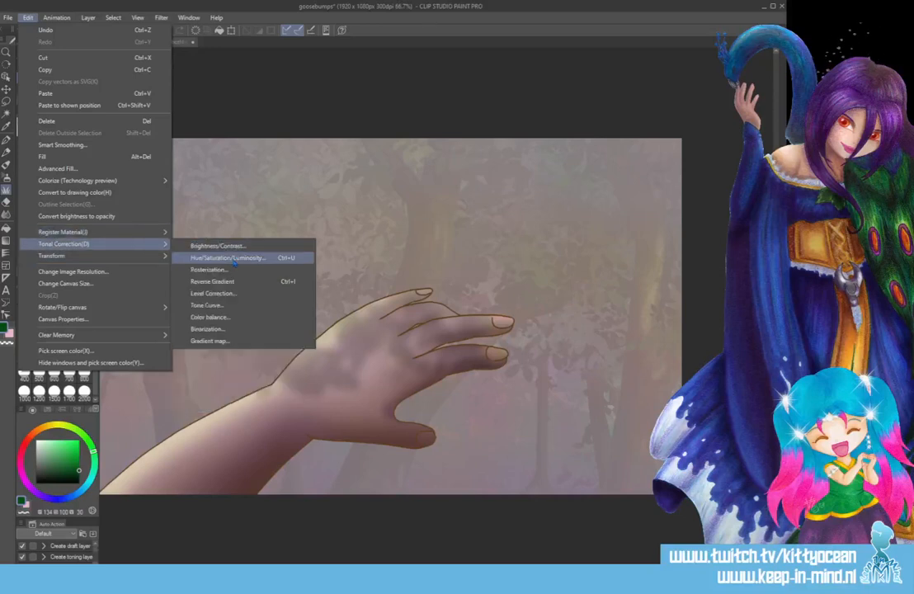
left_click(229, 258)
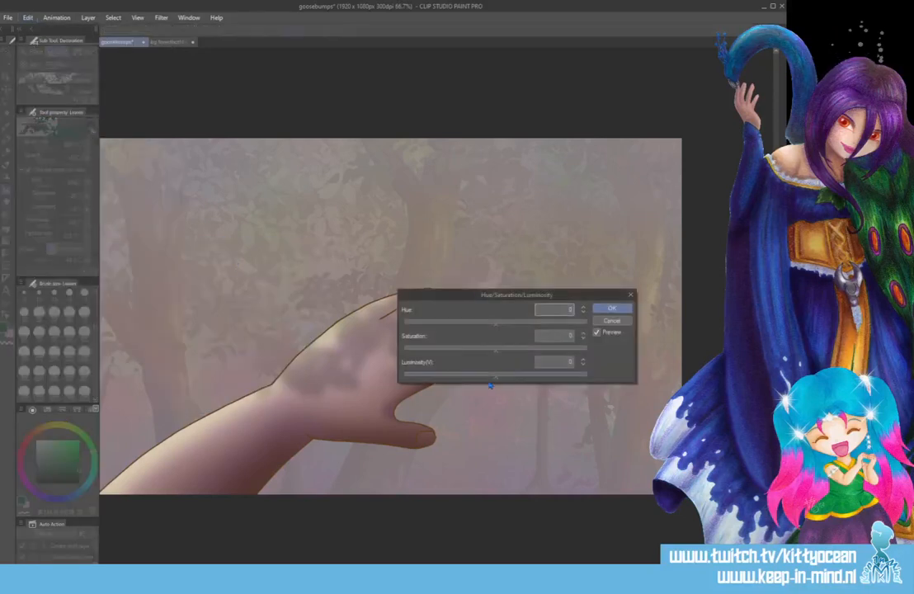
left_click_drag(495, 382, 353, 375)
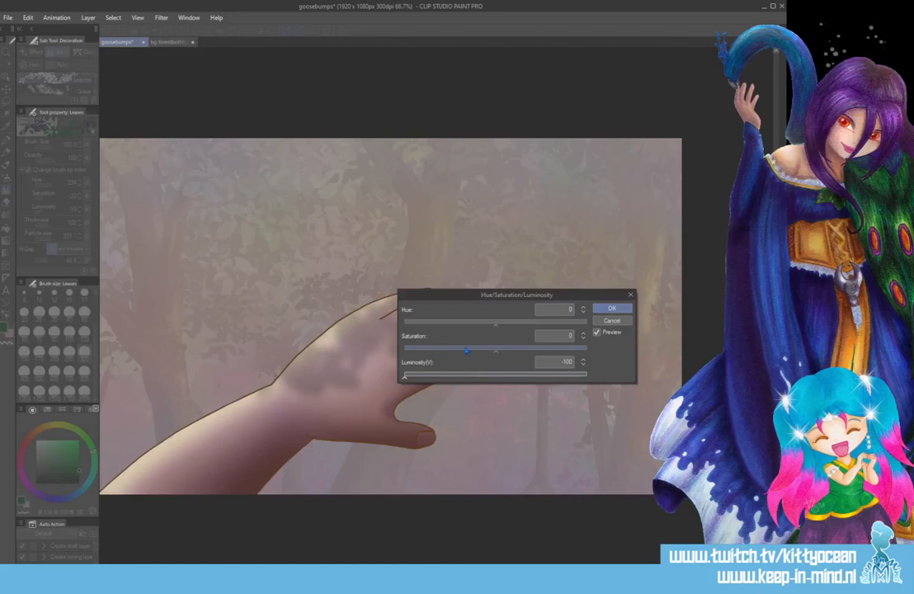
left_click(612, 308)
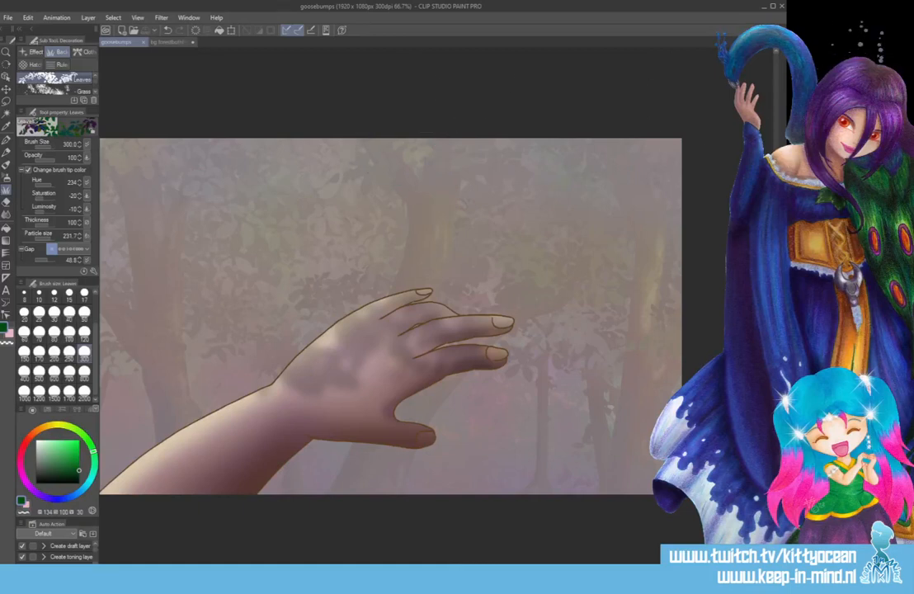
Shift the faint leaf shading across the back of the hand with the Move layer tool and save the drawing.
key("ctrl+z")
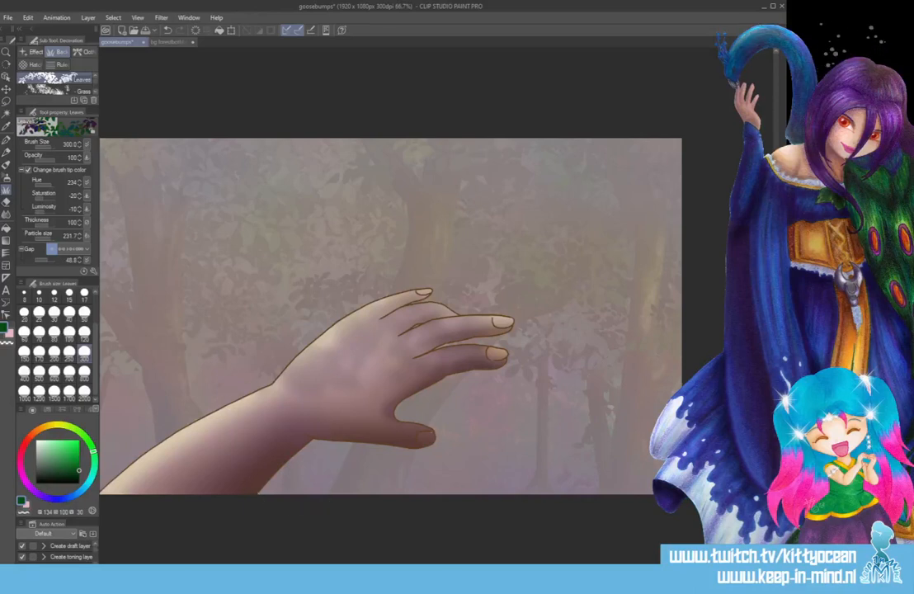
left_click_drag(116, 379, 157, 342)
left_click(7, 89)
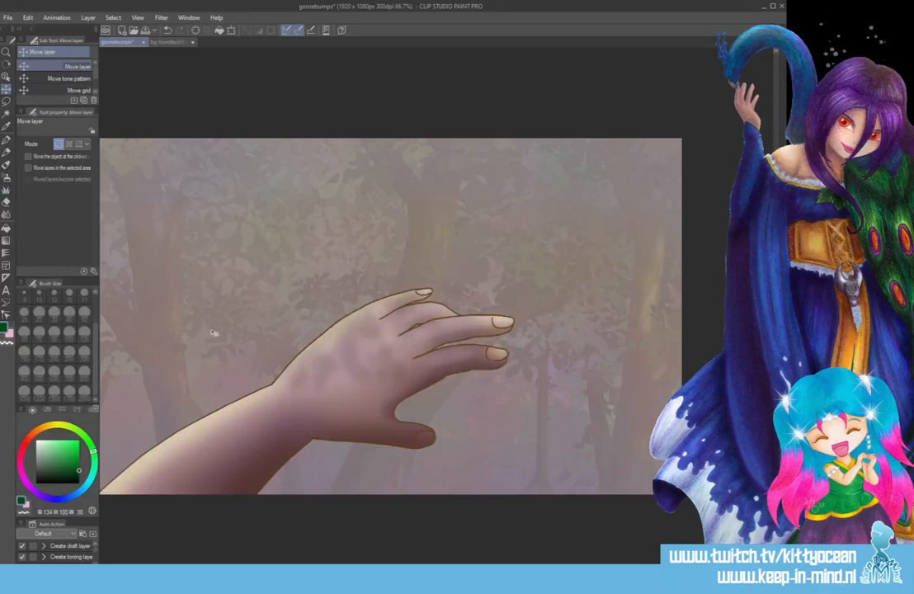
mouse_move(225, 335)
left_mouse_down()
mouse_move(226, 326)
mouse_move(265, 334)
mouse_move(203, 314)
mouse_move(320, 366)
mouse_move(313, 402)
mouse_move(377, 342)
mouse_move(339, 318)
mouse_move(351, 277)
mouse_move(266, 327)
mouse_move(221, 331)
mouse_move(198, 293)
mouse_move(286, 349)
mouse_move(337, 363)
mouse_move(326, 305)
mouse_move(306, 337)
mouse_move(312, 324)
mouse_move(325, 333)
left_mouse_up()
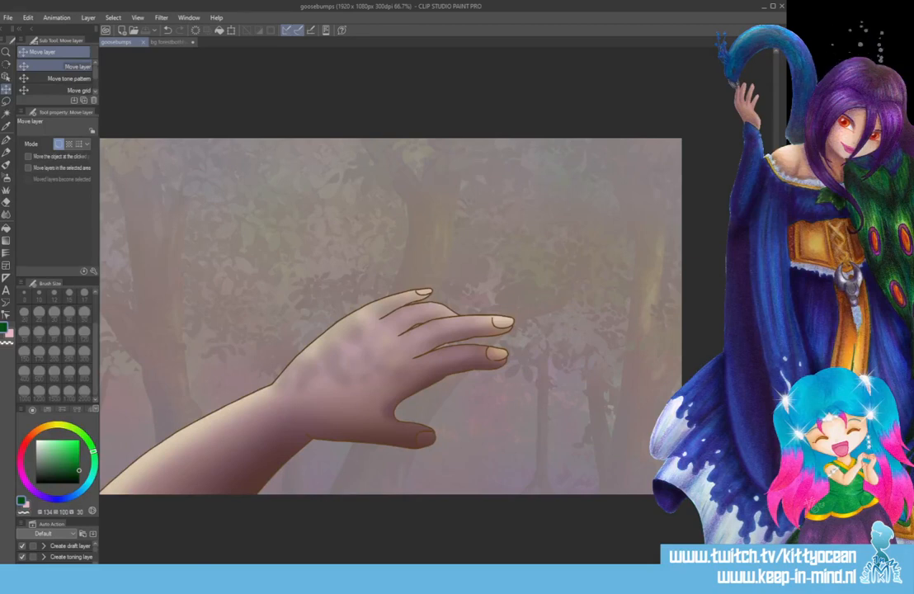
key("ctrl+s")
Try a dark green stroke of the Ground decoration brush at size 300 over the wrist and hand, and undo it.
left_click(6, 190)
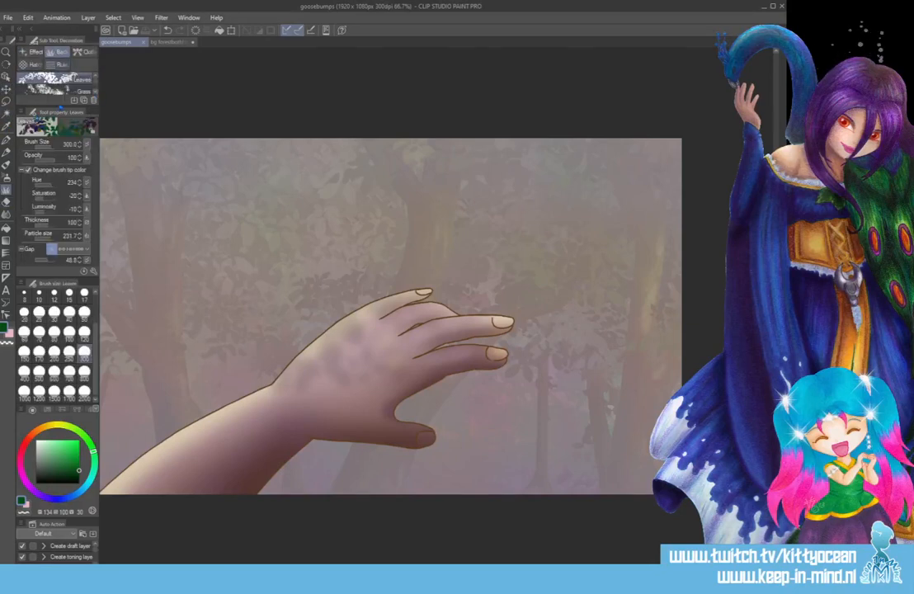
left_click_drag(56, 107, 58, 179)
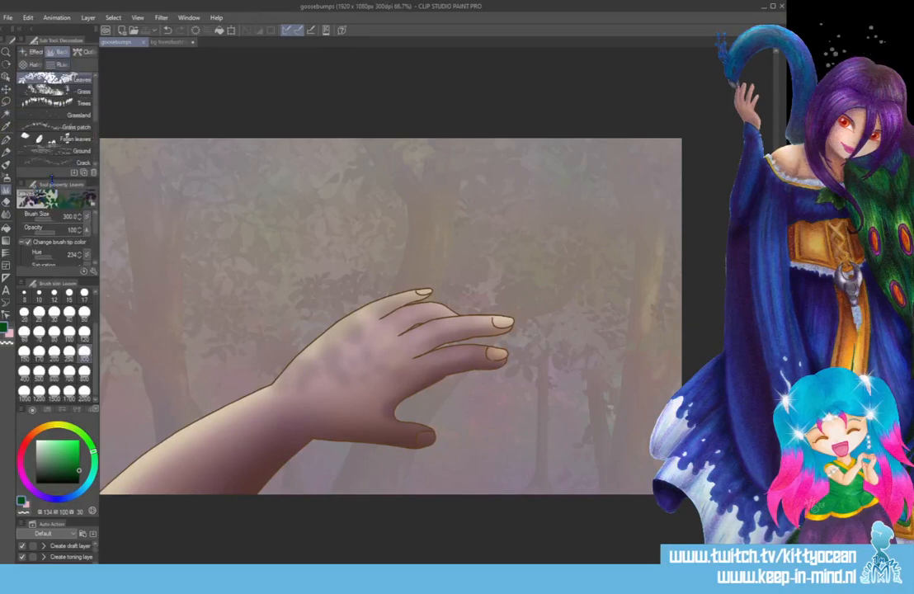
scroll(62, 124, "down", 2)
left_click(59, 126)
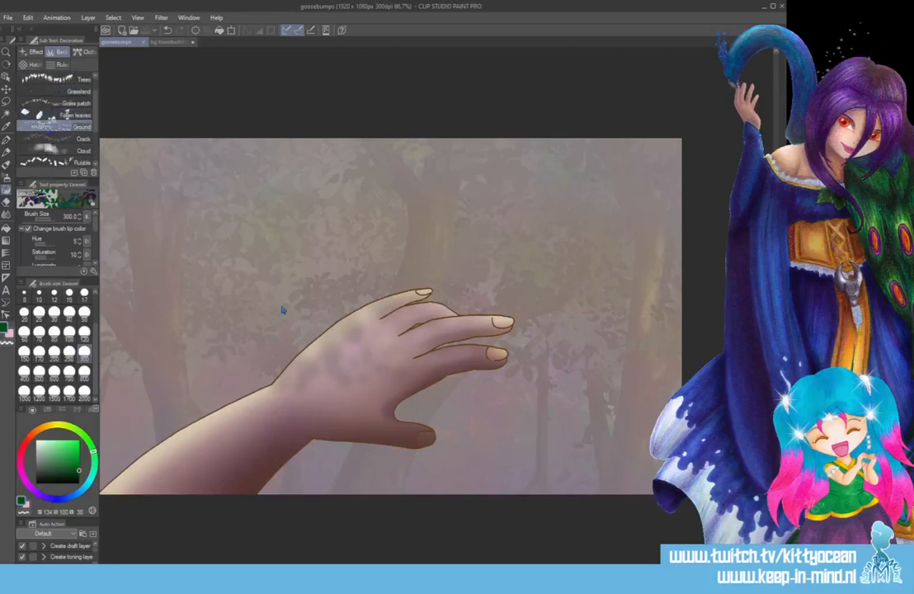
mouse_move(268, 373)
left_mouse_down()
mouse_move(384, 364)
mouse_move(330, 338)
left_mouse_up()
key("ctrl+z")
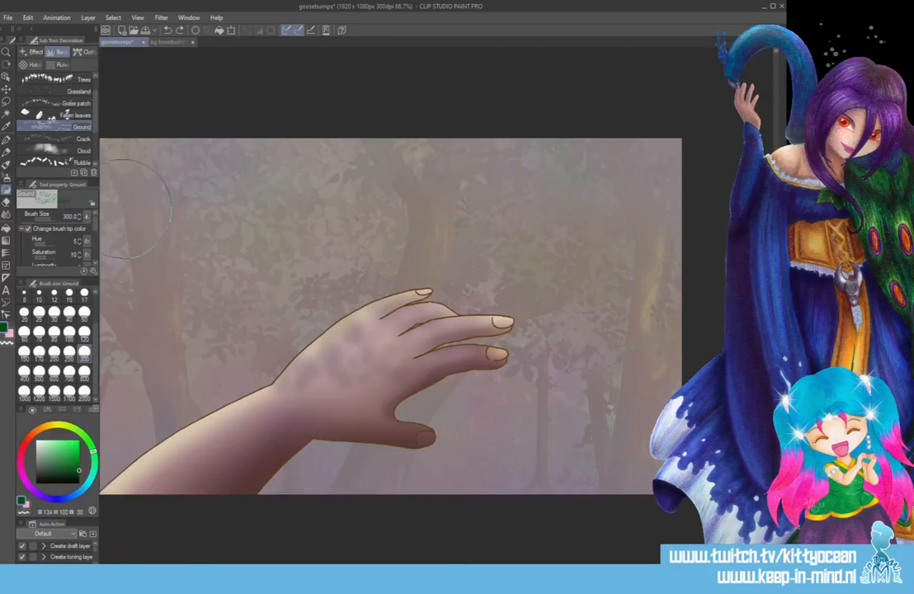
Try a Crack brush stroke at size 120 from the forearm onto the hand, and undo it.
left_click(62, 138)
left_click_drag(252, 427, 351, 373)
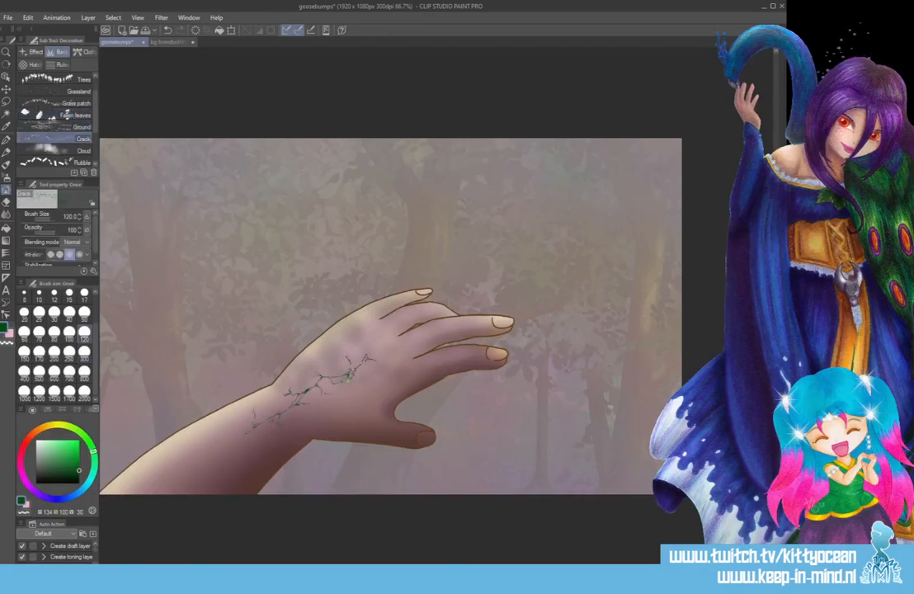
left_click_drag(156, 425, 169, 413)
key("ctrl+z")
Try a dark green Gauze cloud hatching stroke at brush size 150 from the forearm onto the hand, and undo it.
left_click_drag(95, 126, 95, 153)
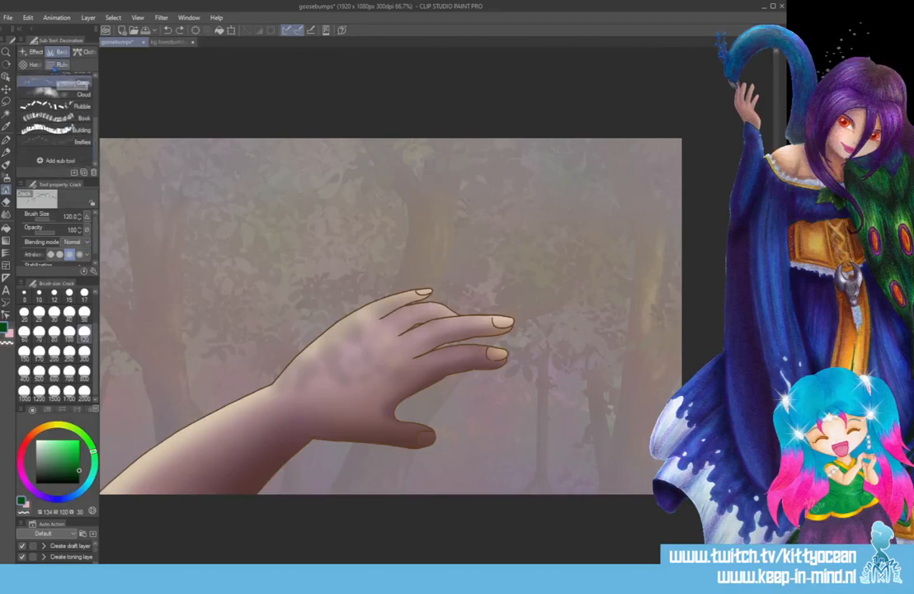
left_click(33, 64)
left_click(58, 90)
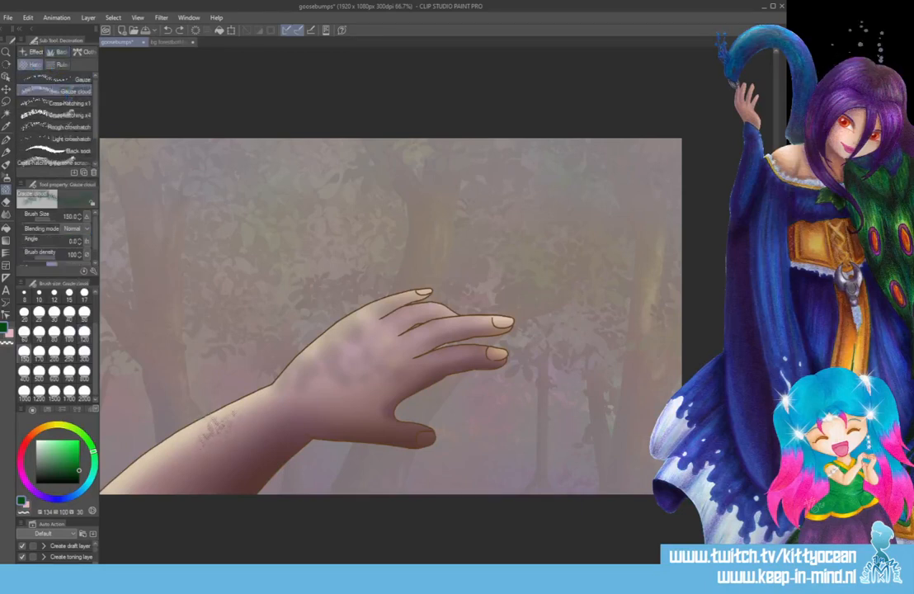
mouse_move(211, 421)
left_mouse_down()
mouse_move(330, 365)
mouse_move(372, 367)
left_mouse_up()
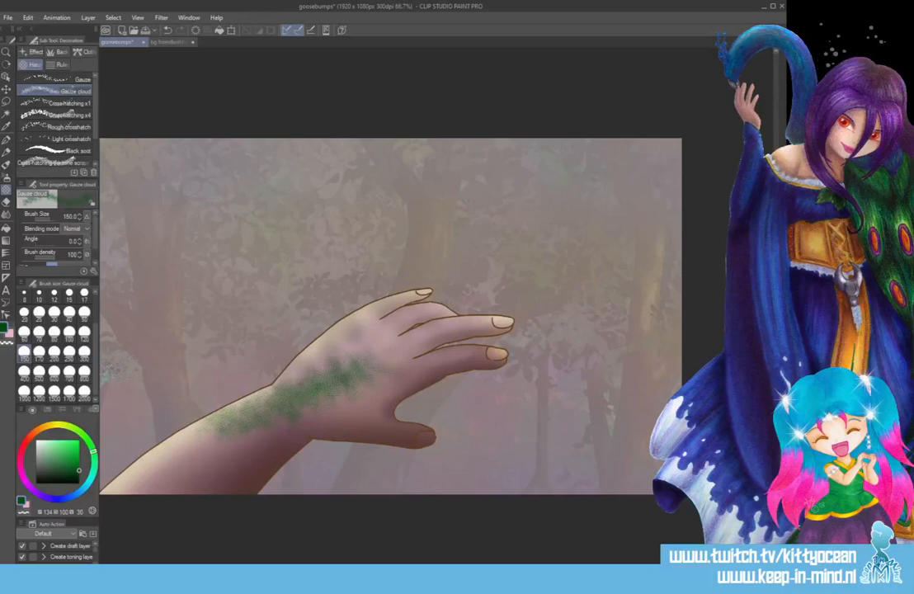
key("ctrl+z")
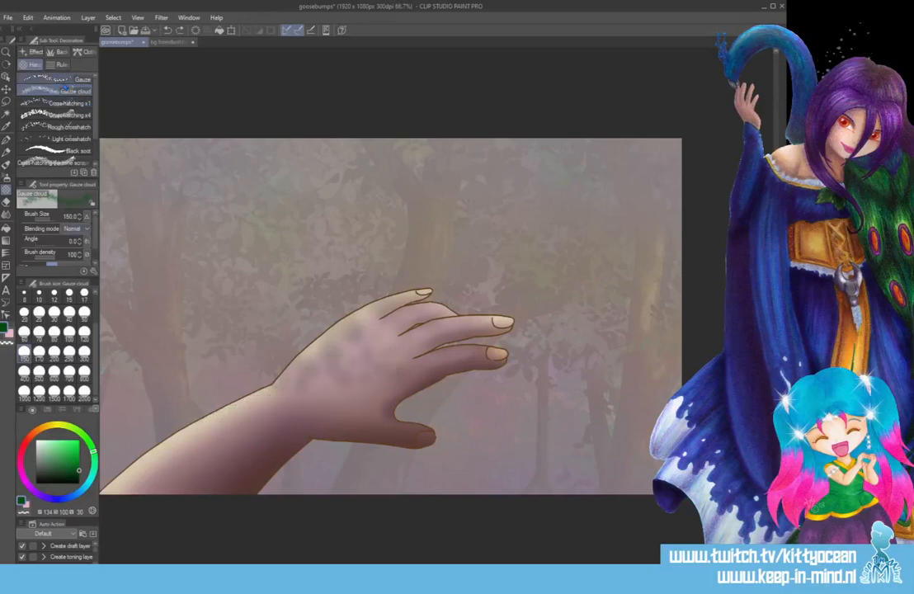
Try a Gauze hatching stroke at brush size 150 along the forearm and hand, and undo it.
left_click(58, 78)
left_click_drag(188, 439, 367, 371)
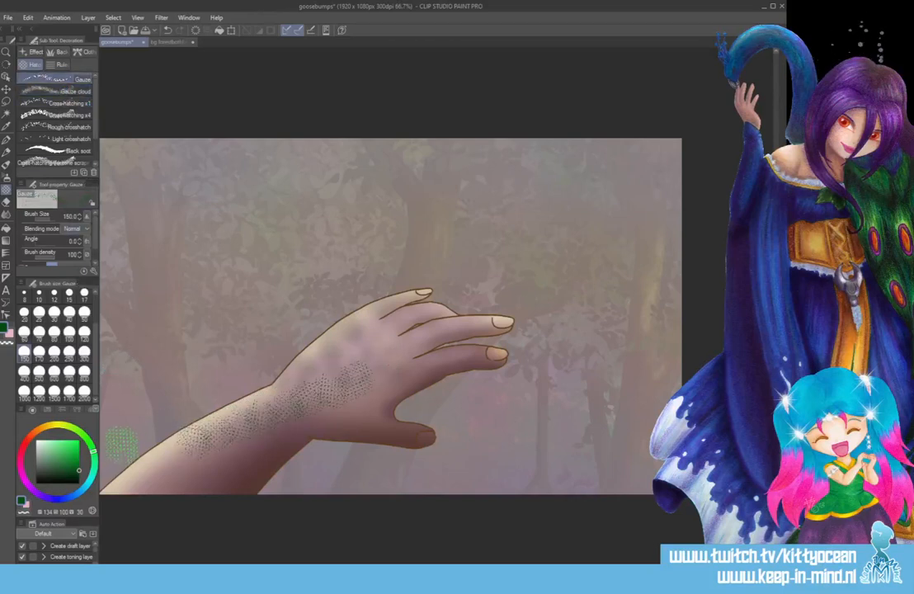
key("ctrl+z")
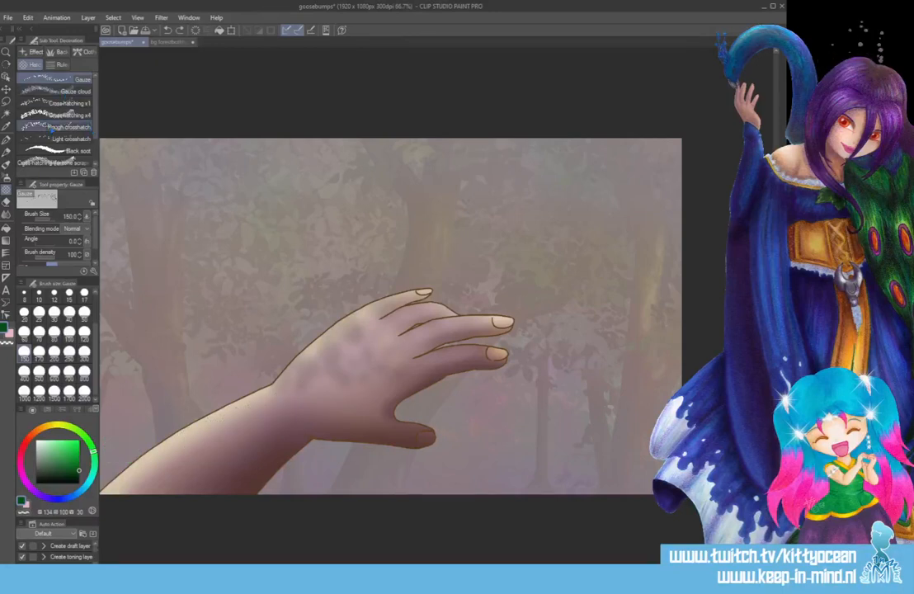
Try a dark green stroke of the Cross-hatching (for tone scraping) brush at size 200 across the forearm and wrist, and undo it.
left_click(54, 163)
left_click_drag(198, 433, 305, 376)
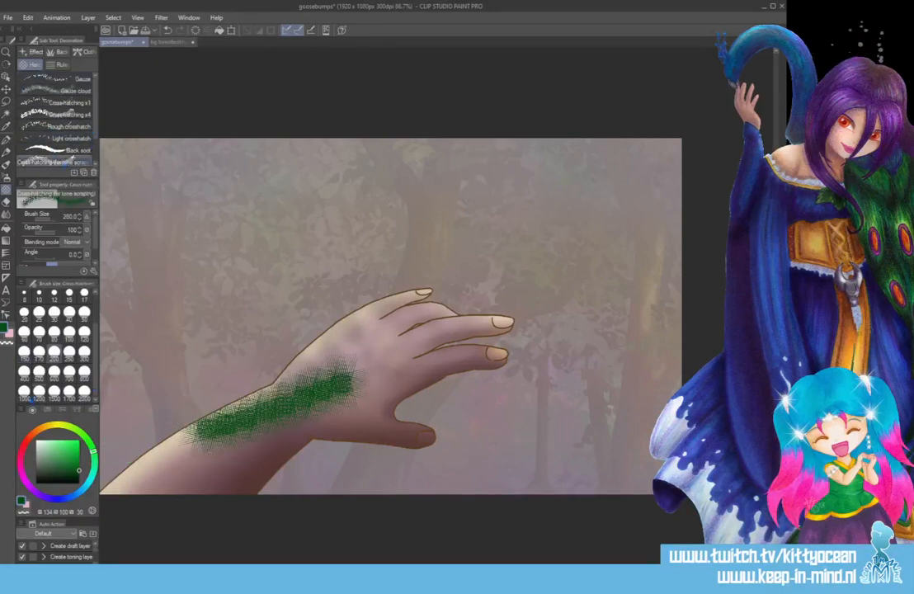
key("ctrl+z")
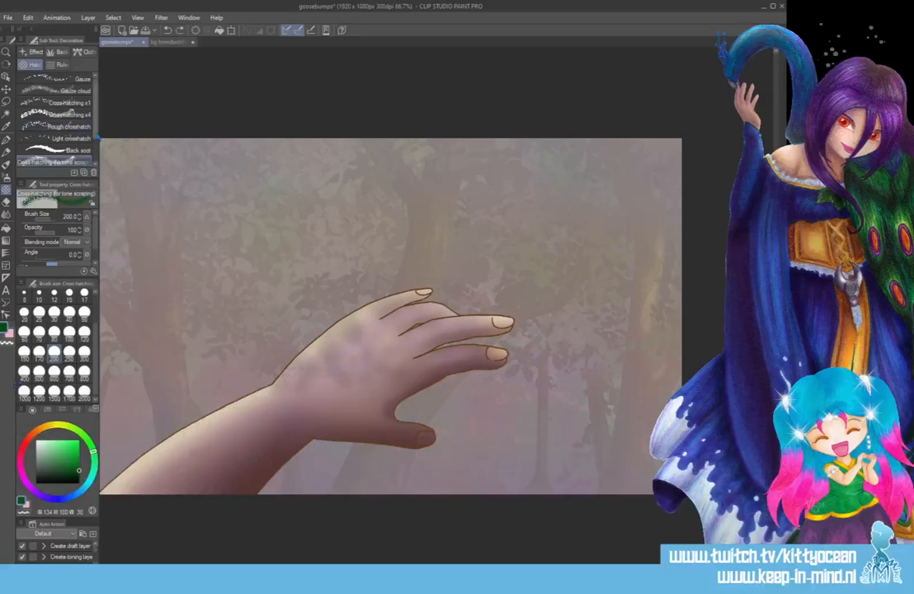
Try a dark green Sand (for tone scraping) stroke at brush size 150 from the forearm onto the hand, and undo it.
scroll(54, 115, "down", 2)
left_click(58, 142)
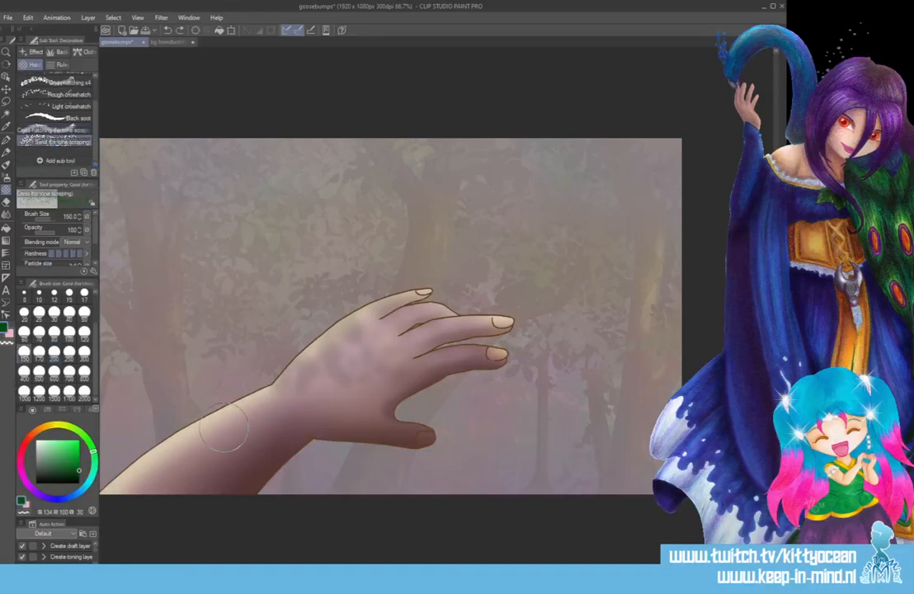
left_click_drag(219, 423, 359, 371)
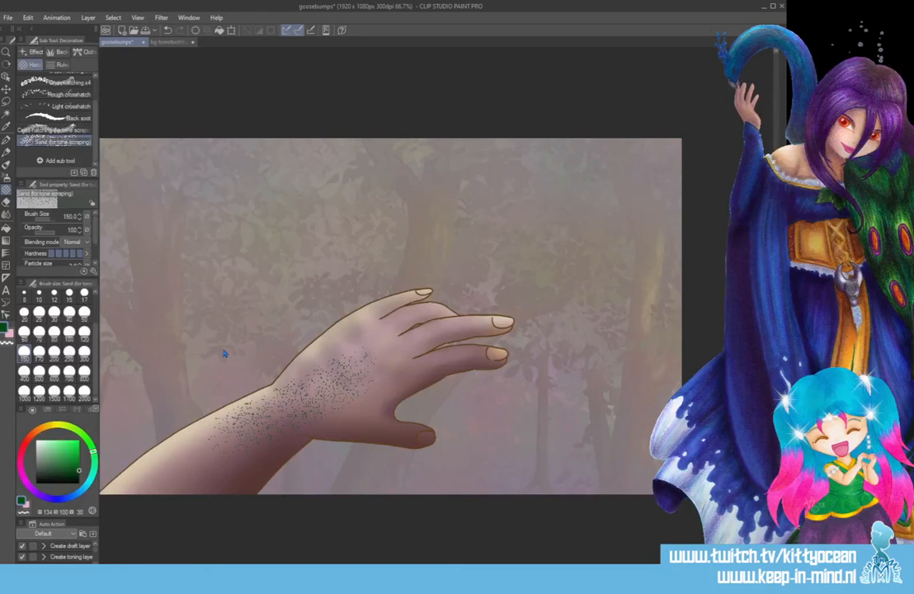
key("ctrl+z")
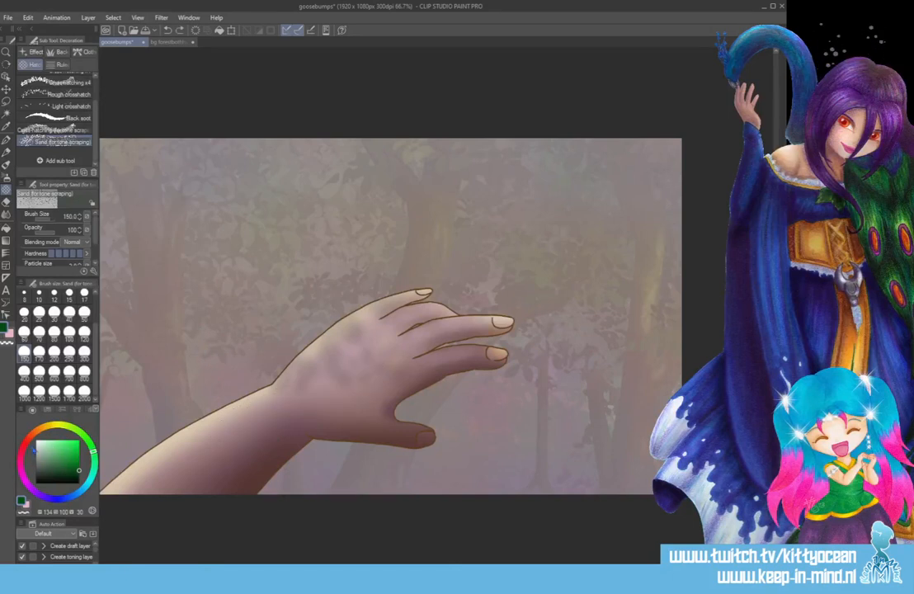
Try a dark red Sand (for tone scraping) stroke on the forearm near the wrist, and undo it.
left_click(27, 440)
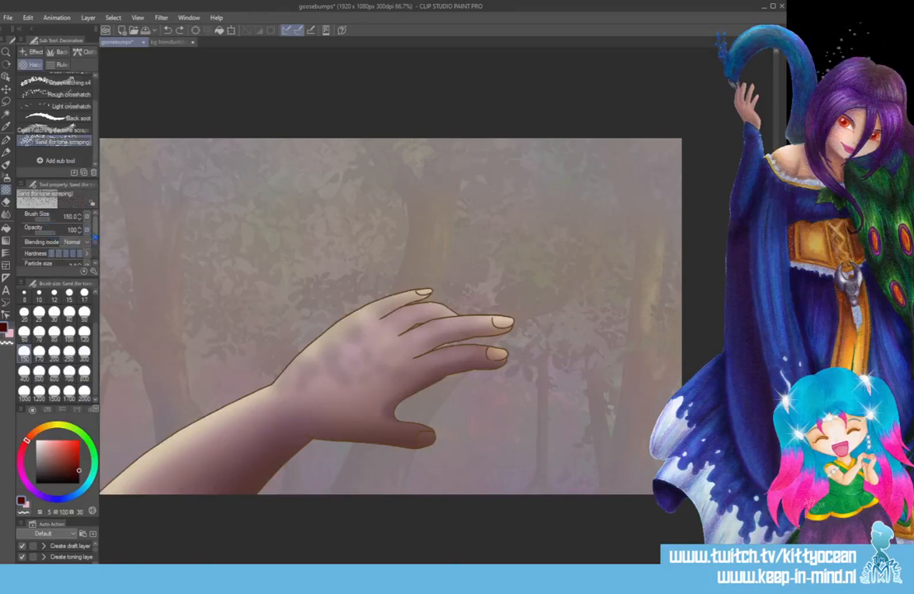
scroll(66, 236, "down", 2)
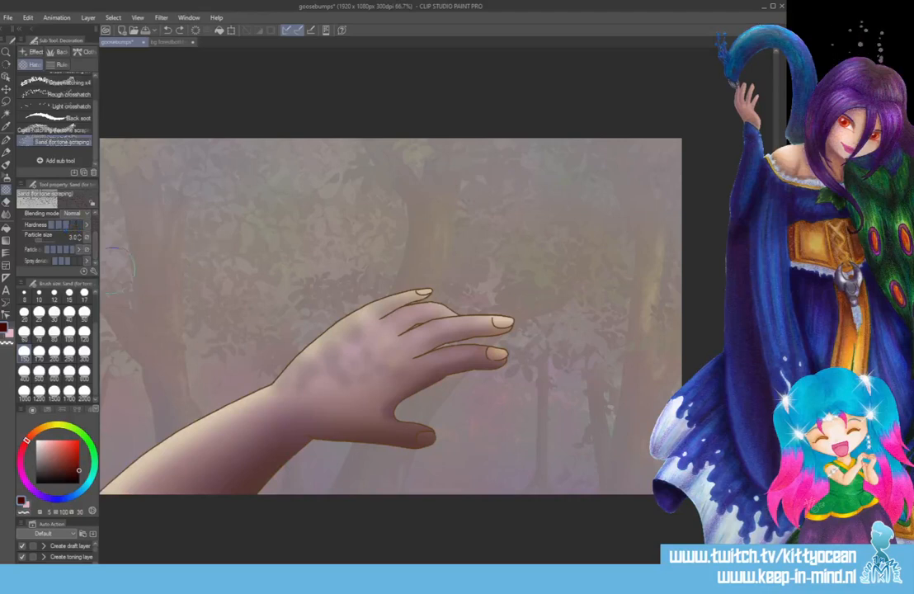
left_click_drag(221, 429, 264, 403)
key("ctrl+z")
Lower the Sand brush's hardness to the minimum and its particle density to the second level, testing dark red strokes on the arm.
left_click(52, 226)
left_click_drag(288, 409, 169, 433)
left_click(60, 249)
left_click_drag(240, 425, 353, 352)
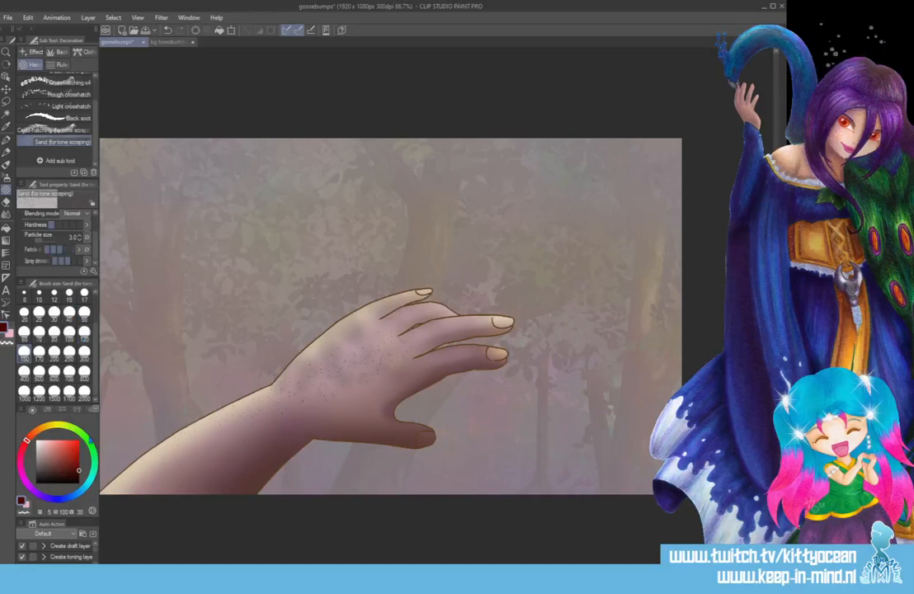
key("ctrl+z")
left_click(55, 251)
mouse_move(216, 441)
left_mouse_down()
mouse_move(292, 395)
mouse_move(240, 423)
left_mouse_up()
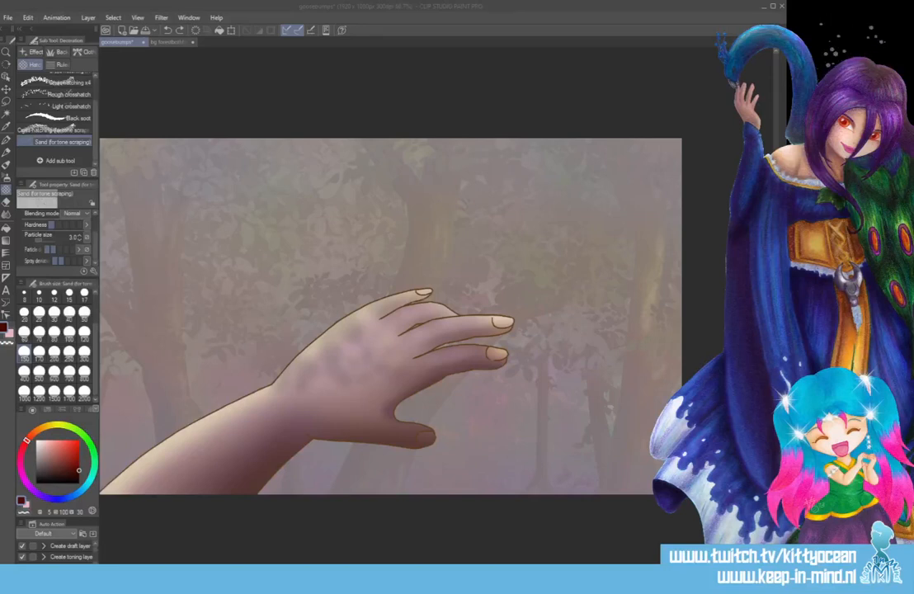
Speckle the forearm with light pink Sand (for tone scraping) strokes at brush size 150.
left_click(48, 441)
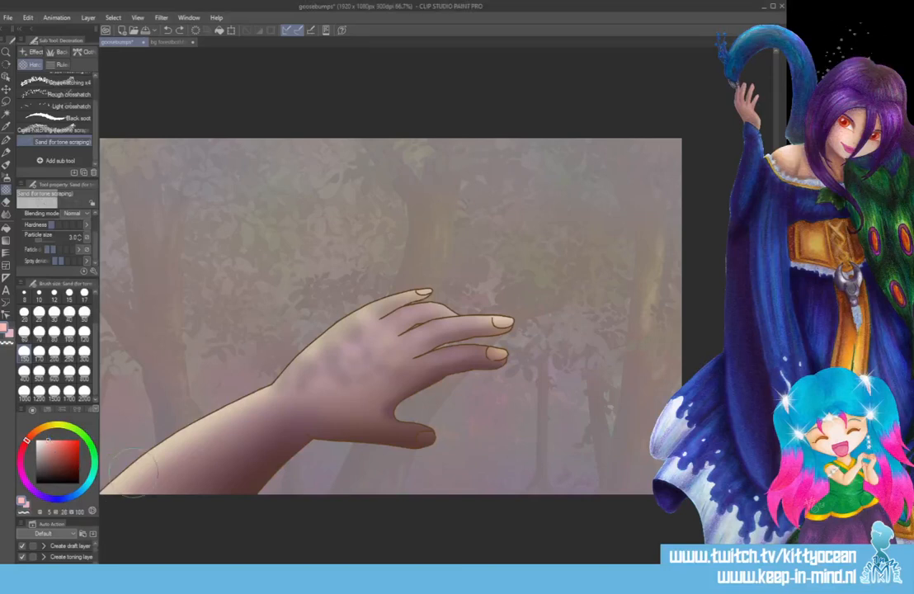
mouse_move(139, 460)
left_mouse_down()
mouse_move(190, 475)
mouse_move(198, 453)
mouse_move(313, 367)
mouse_move(291, 386)
left_mouse_up()
Darken the light pink forearm speckles by strongly lowering their luminosity with the Hue/Saturation/Luminosity correction.
left_click(6, 88)
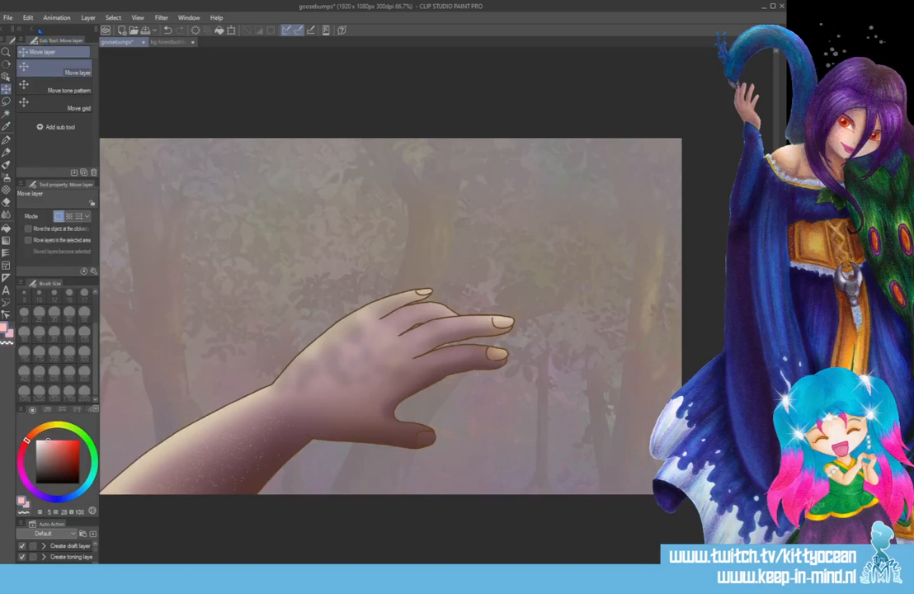
left_click(27, 17)
mouse_move(115, 245)
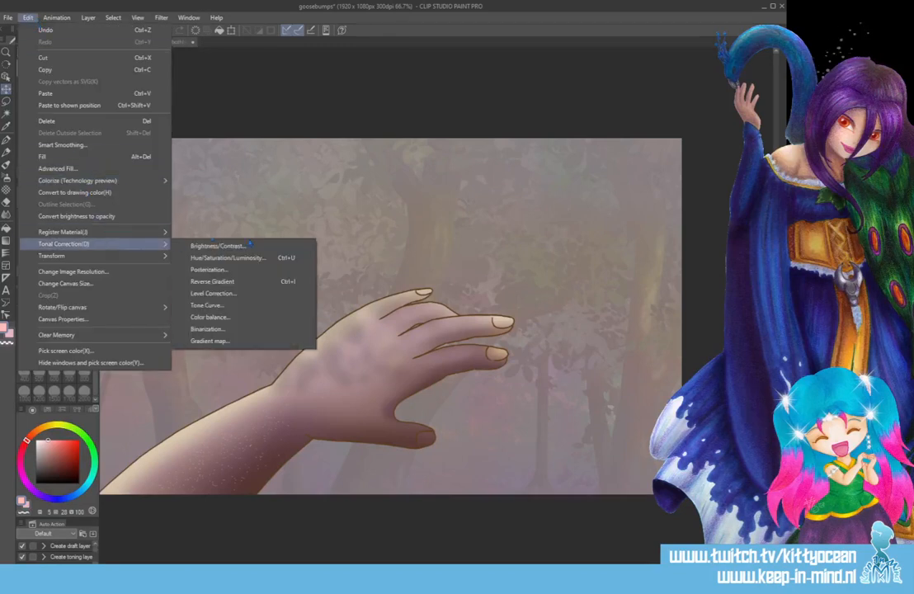
left_click(216, 256)
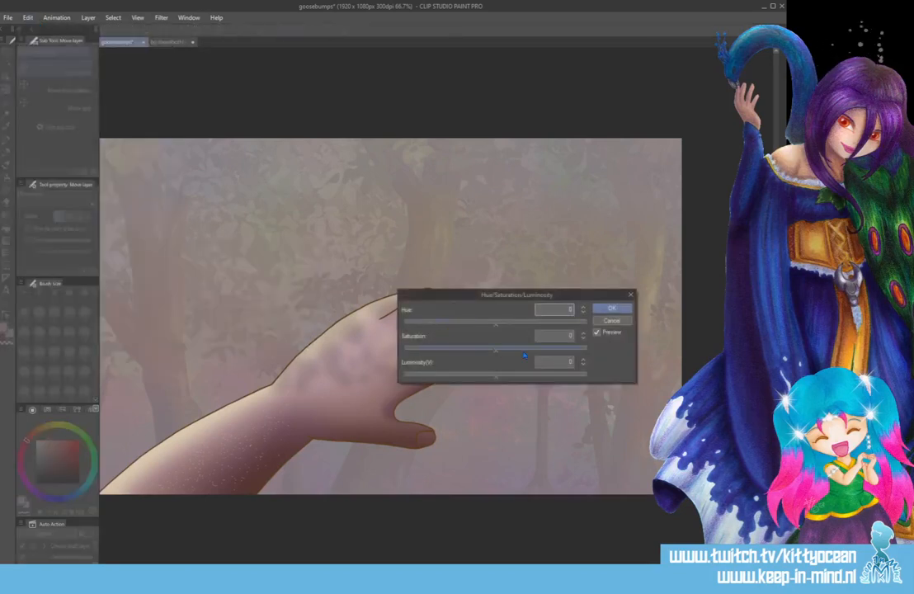
left_click_drag(495, 378, 449, 379)
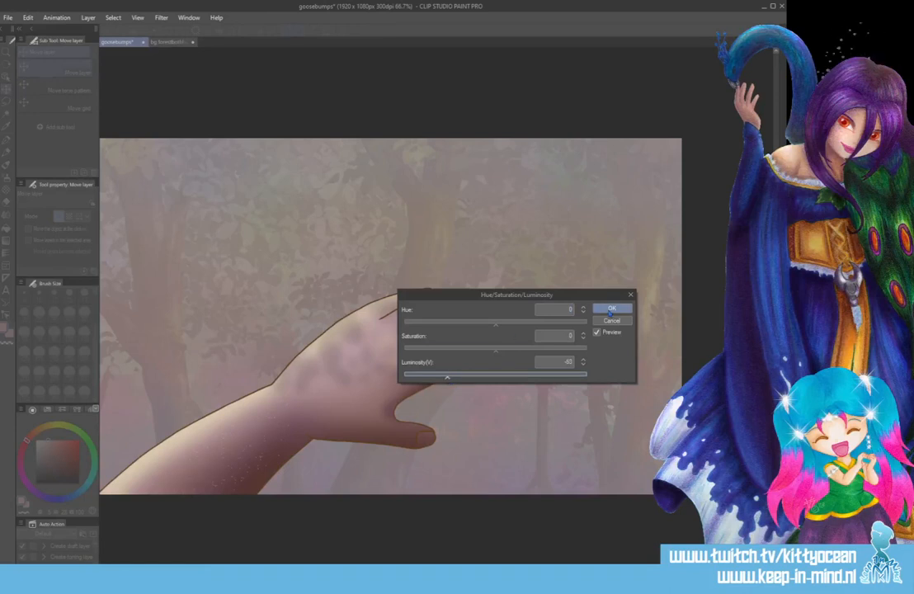
key("Return")
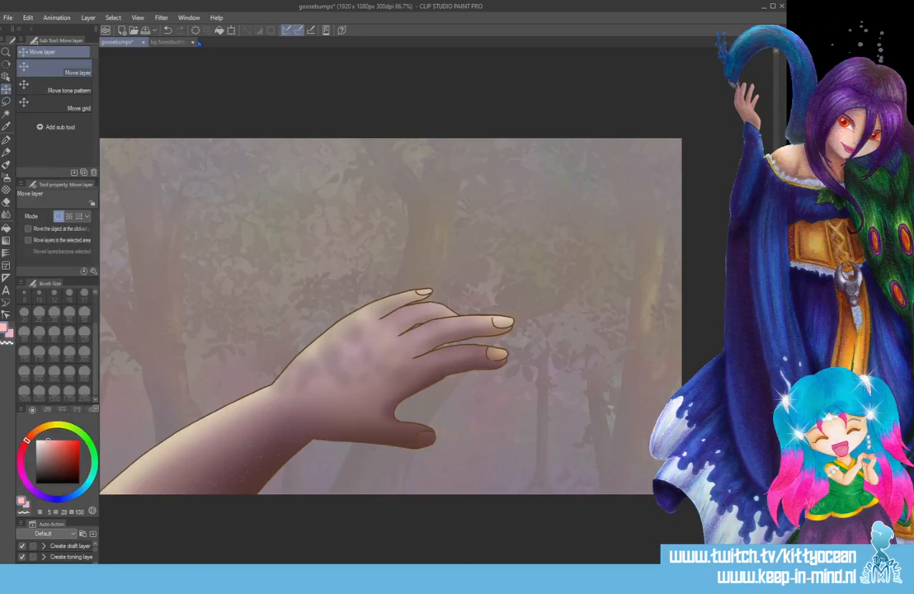
Try a Gaussian blur of strength 6 on the forearm speckles.
left_click(161, 17)
mouse_move(175, 30)
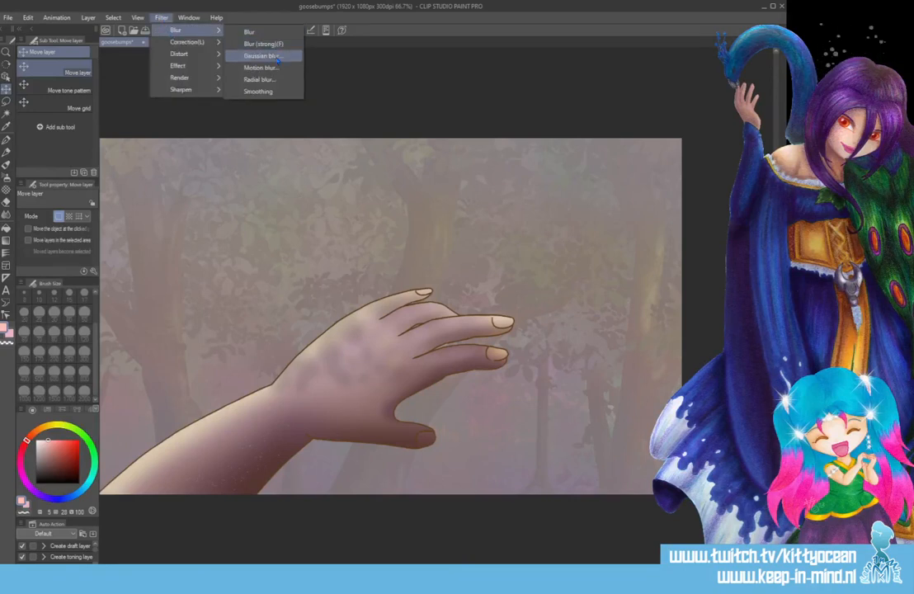
left_click(265, 51)
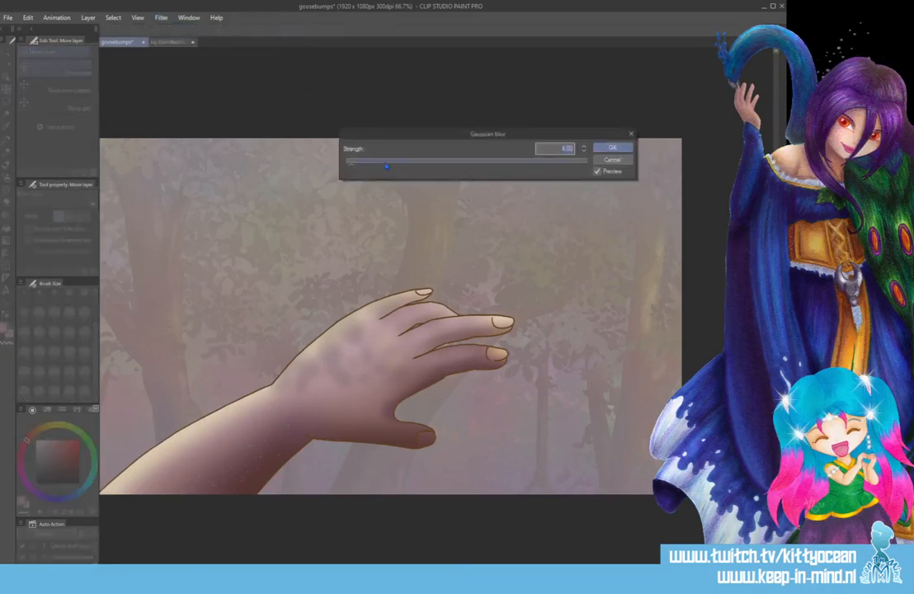
key("Return")
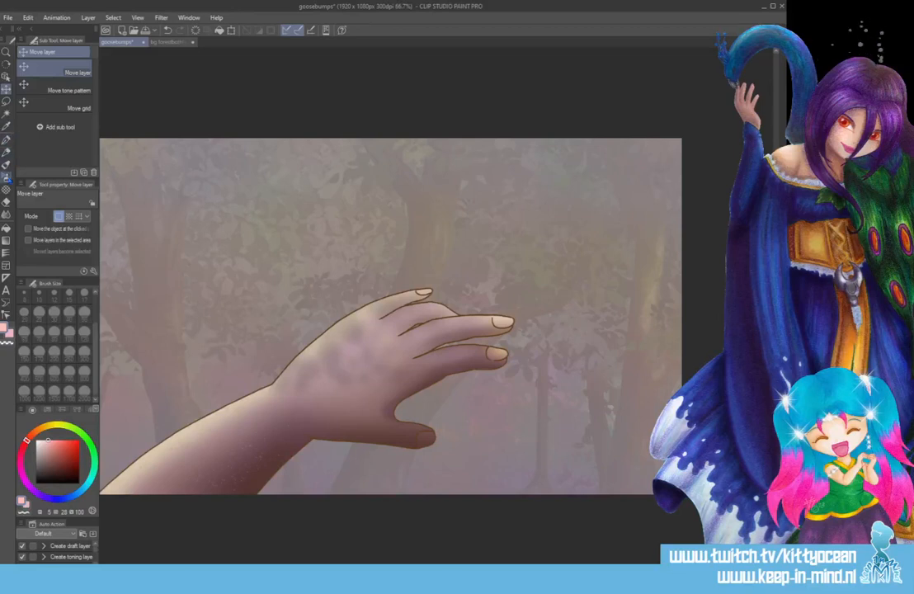
Try a light pink Droplet airbrush stroke at size 250 from the wrist down the forearm, and undo it.
left_click(6, 178)
left_click_drag(281, 418, 124, 493)
key("ctrl+z")
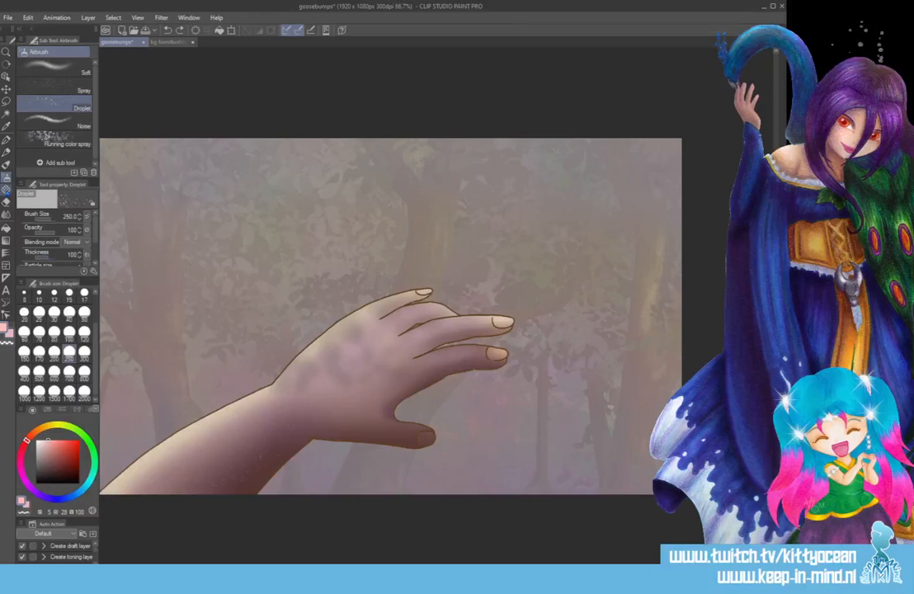
Set the Soft eraser to brush density 43 and size 300 for the forearm speckles.
left_click(6, 189)
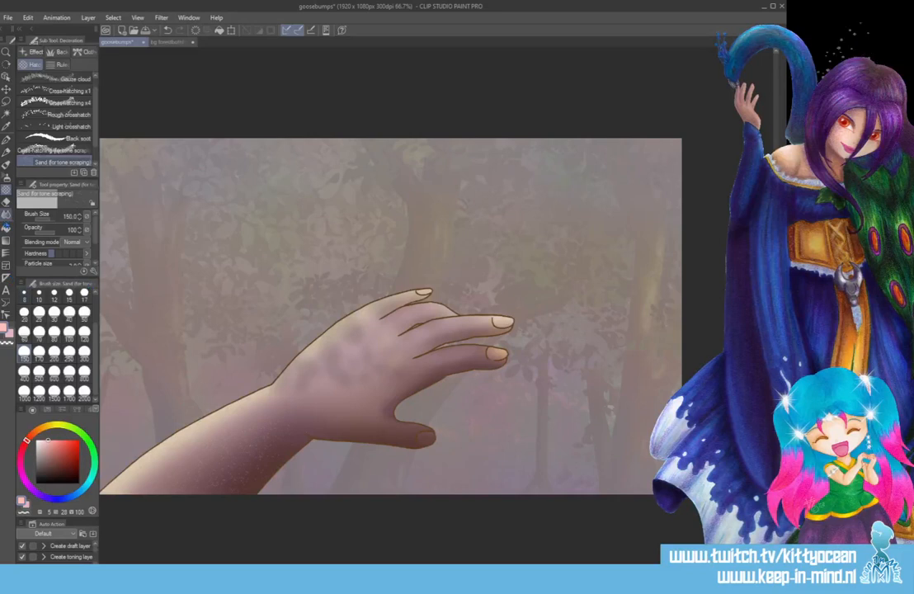
left_click(5, 202)
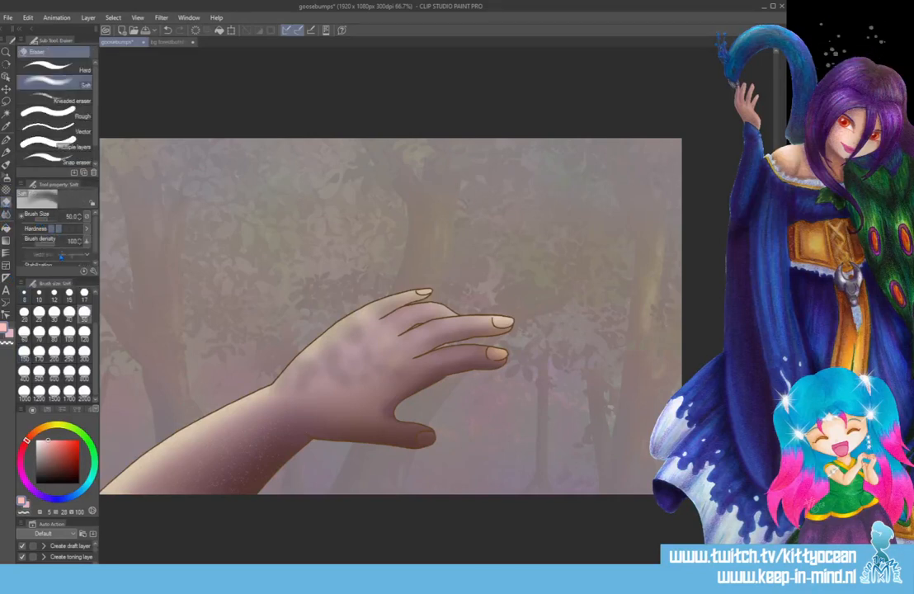
left_click(43, 245)
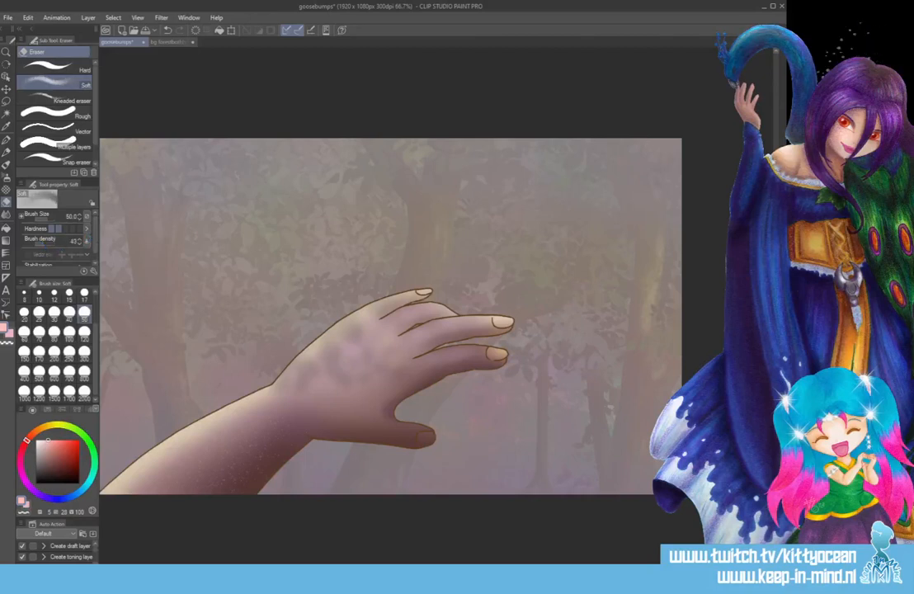
left_click(84, 352)
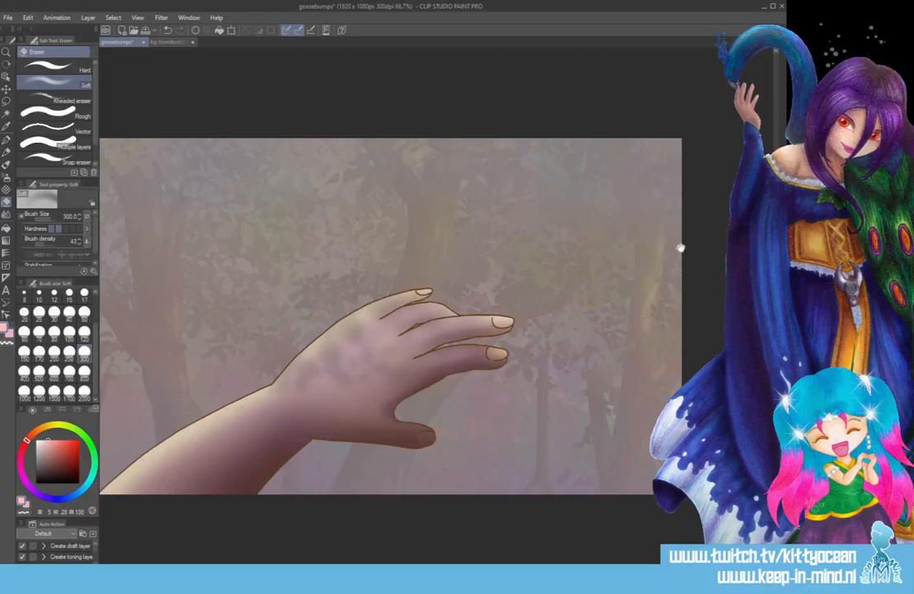
Try a muted red Droplet airbrush stroke at size 250 on the forearm, undo it and return to the Sand brush.
left_click(60, 453)
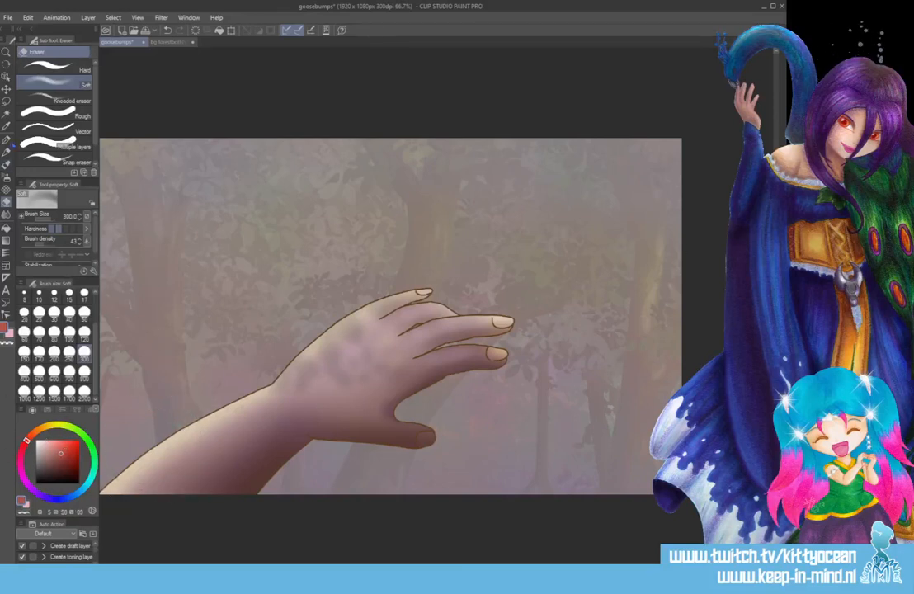
left_click(6, 177)
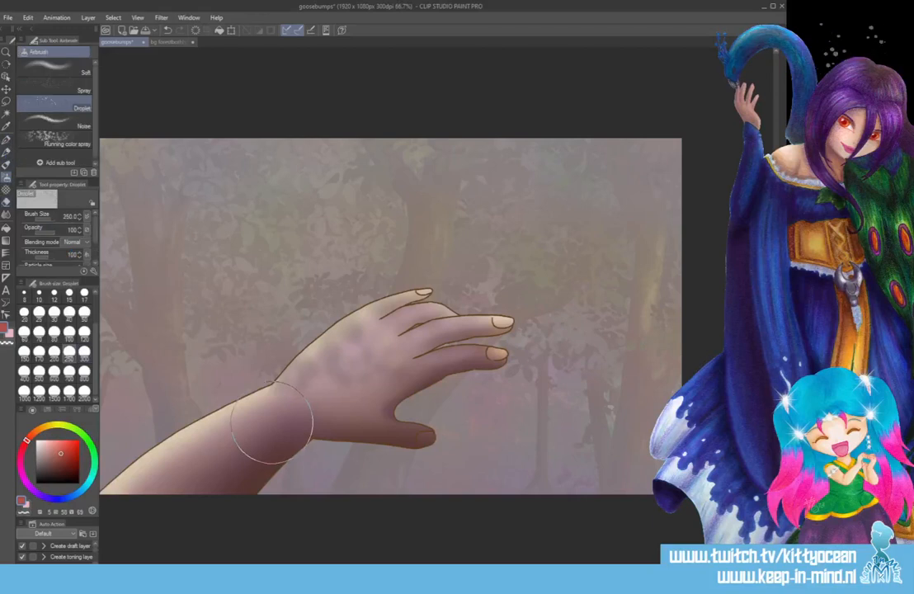
left_click_drag(261, 428, 206, 466)
key("ctrl+z")
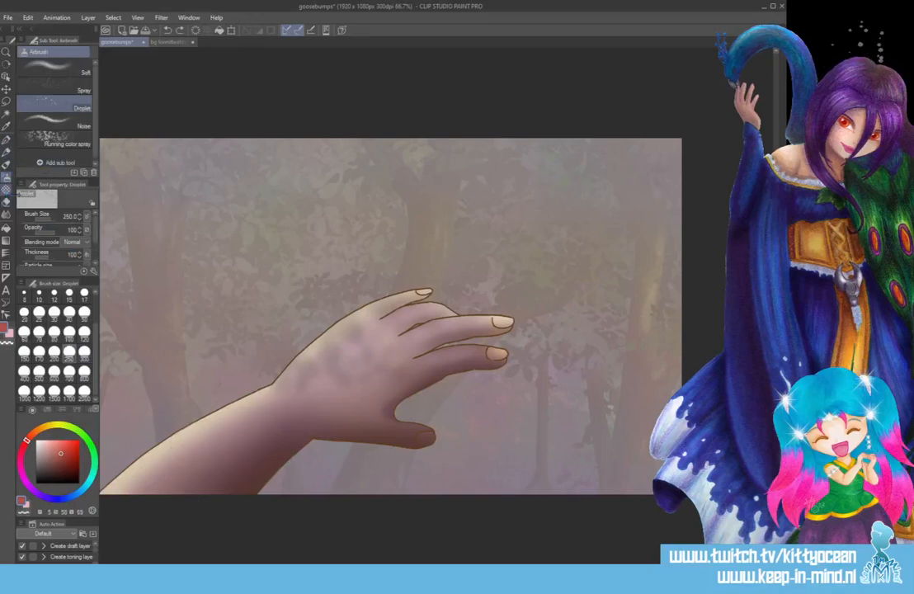
left_click(6, 189)
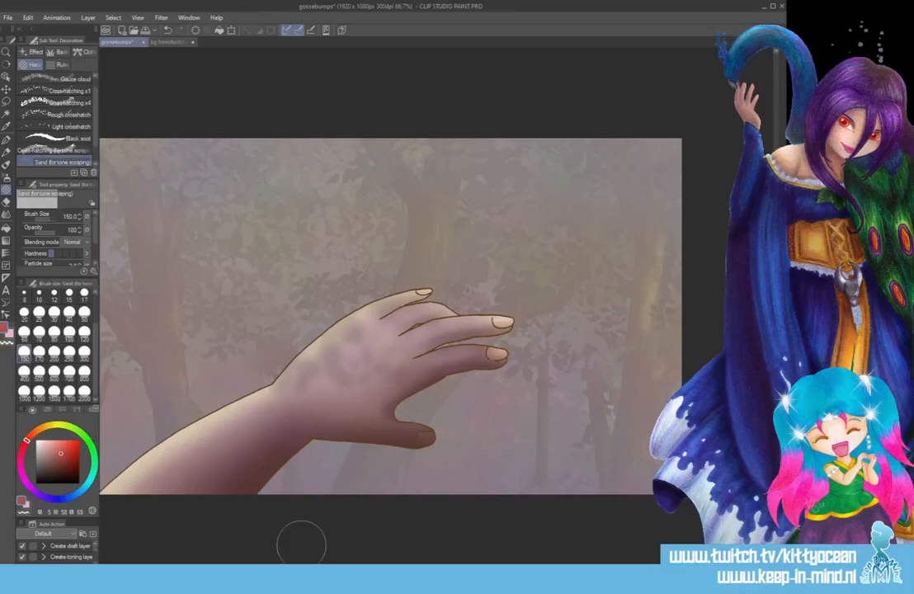
Switch to File Explorer, open the Grunge folder inside scans and preview the 01001 (54) texture image.
mouse_move(65, 578)
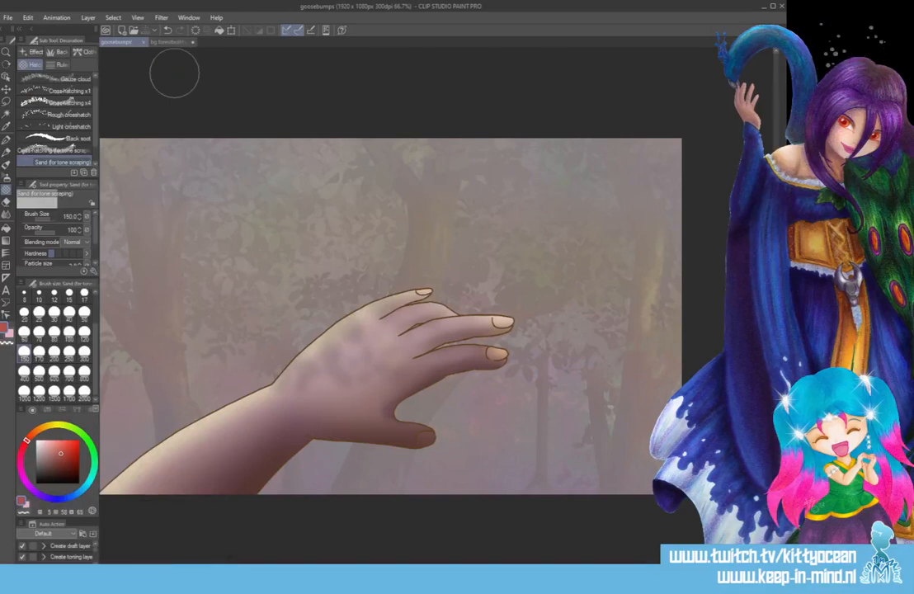
key("super+e")
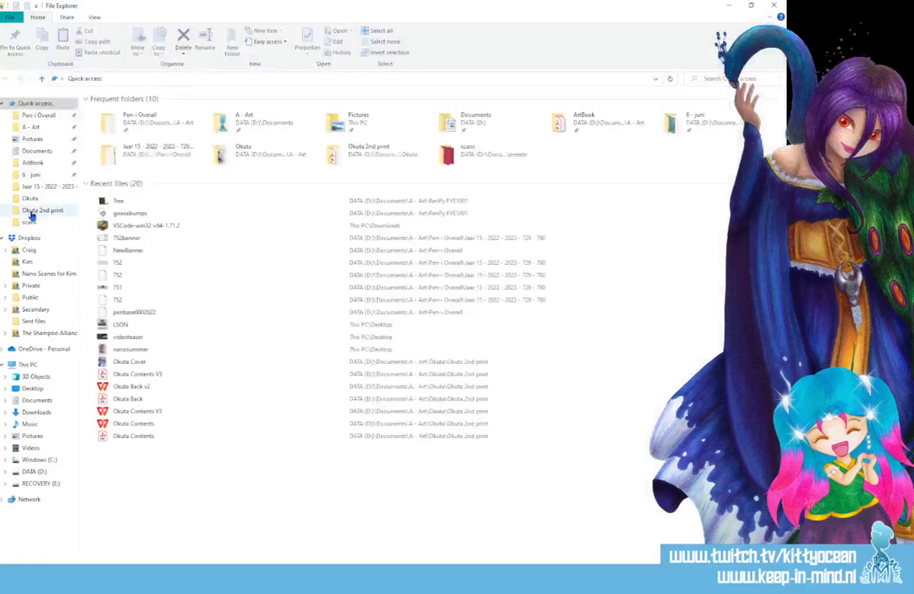
left_click(30, 222)
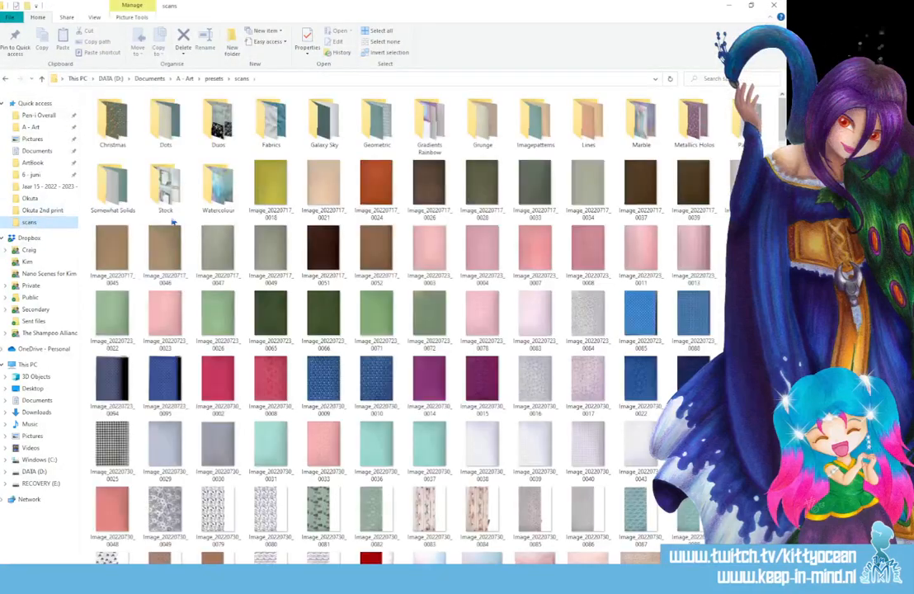
double_click(486, 118)
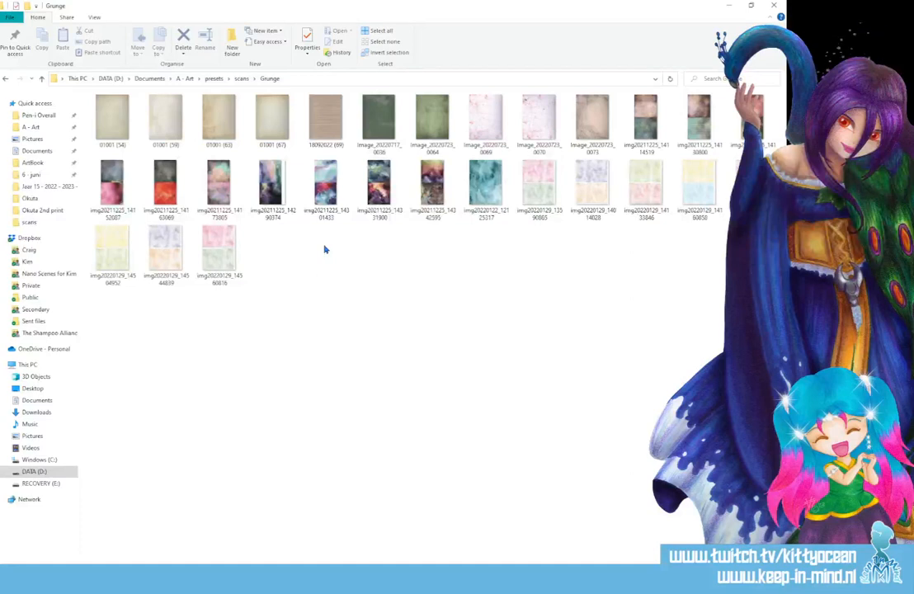
left_click(112, 113)
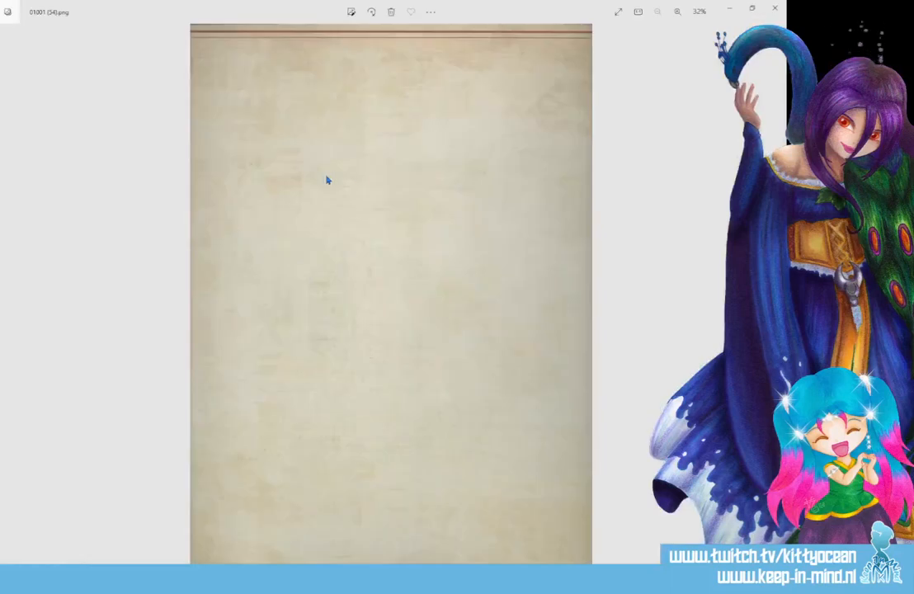
left_click(775, 8)
Return to the scans folder and preview the brown Image_20220717_0052 scan as a possible skin texture.
left_click(240, 78)
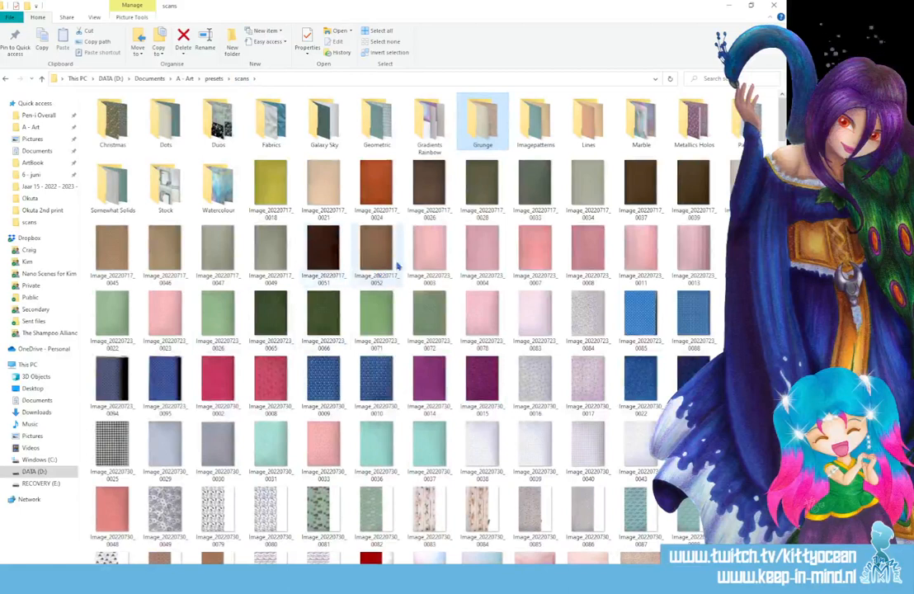
left_click(377, 260)
double_click(378, 260)
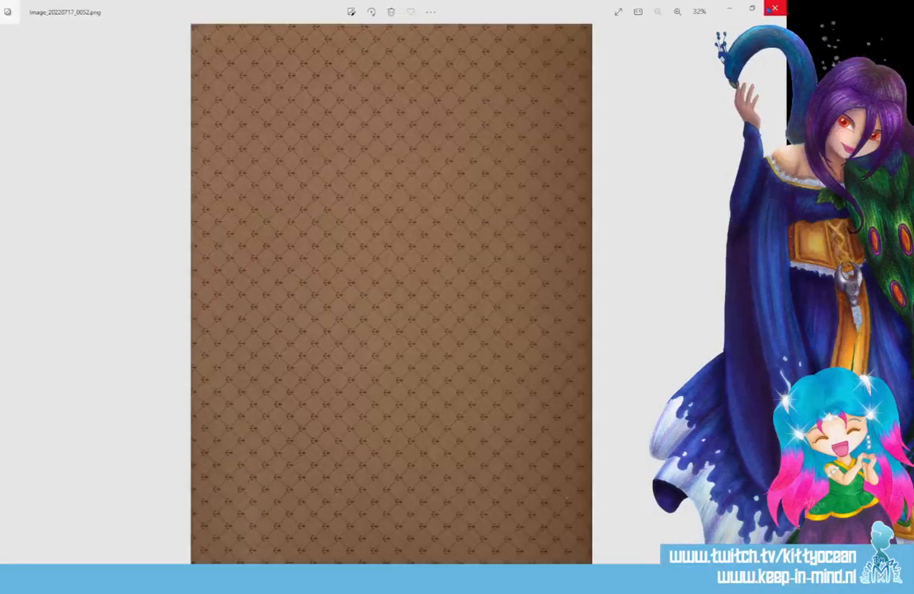
left_click(775, 7)
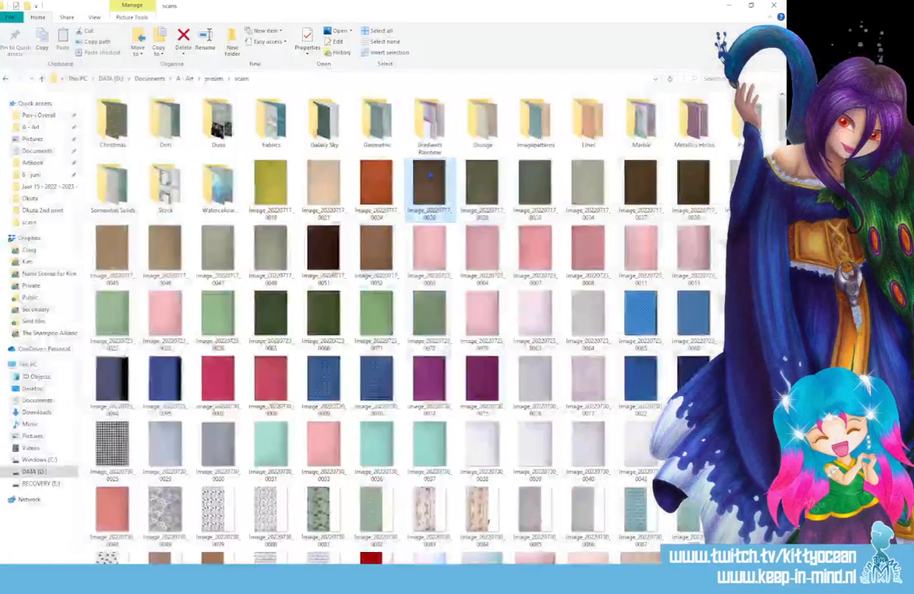
Preview the dotted brown Image_20220717_0026 scan and browse further through the scans folder for a skin texture.
double_click(429, 181)
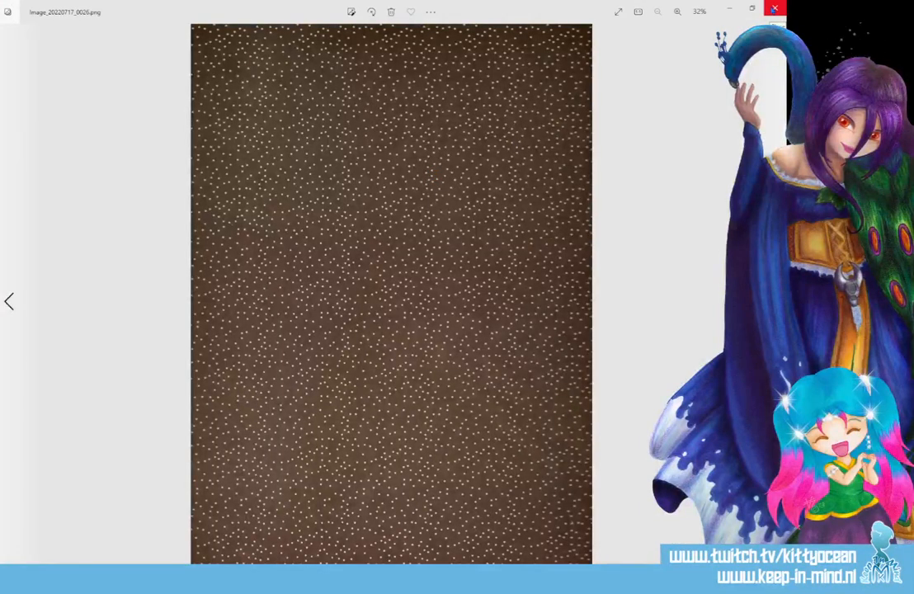
left_click(774, 8)
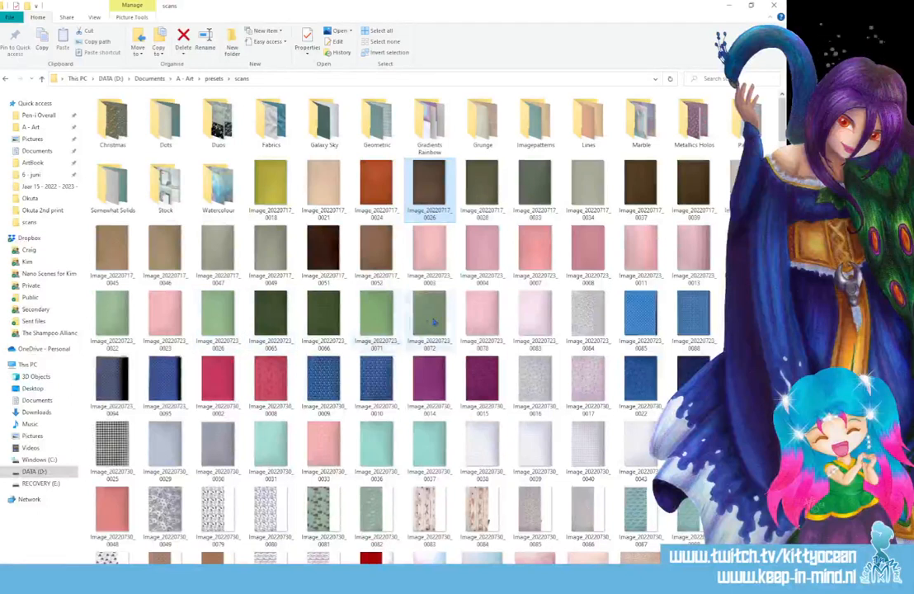
scroll(384, 321, "down", 3)
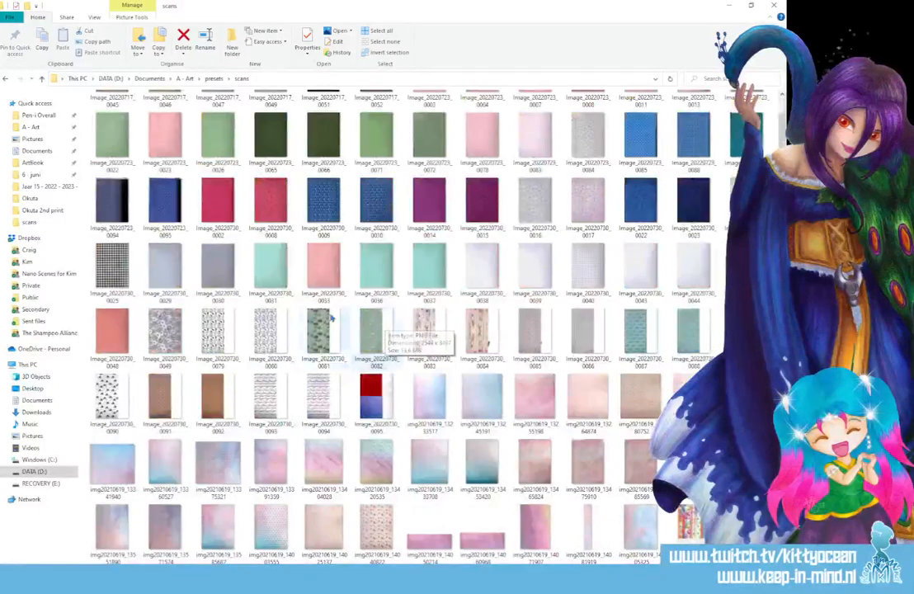
scroll(256, 336, "down", 3)
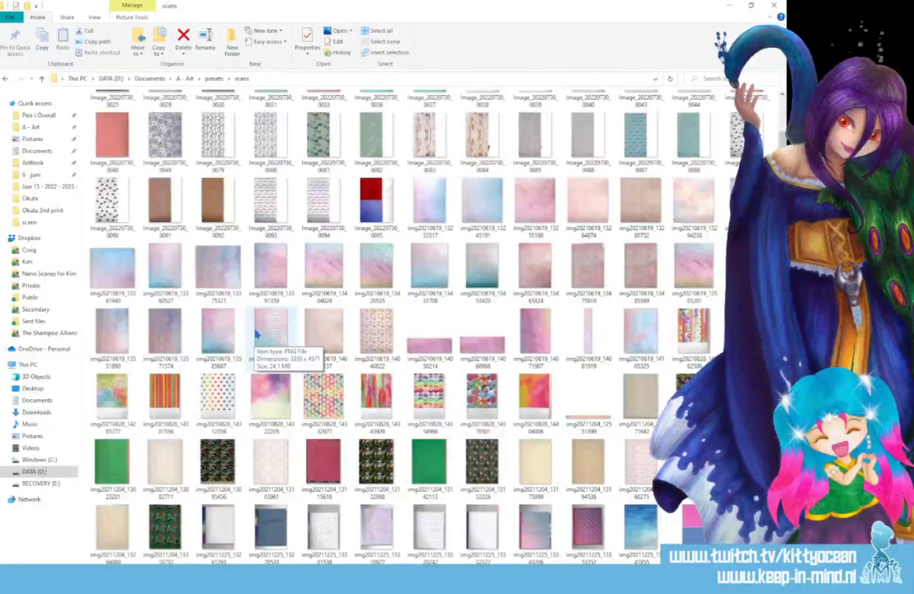
Preview the pastel scans img20210619_13391359 and img20210619_13551890 as possible skin textures.
double_click(237, 246)
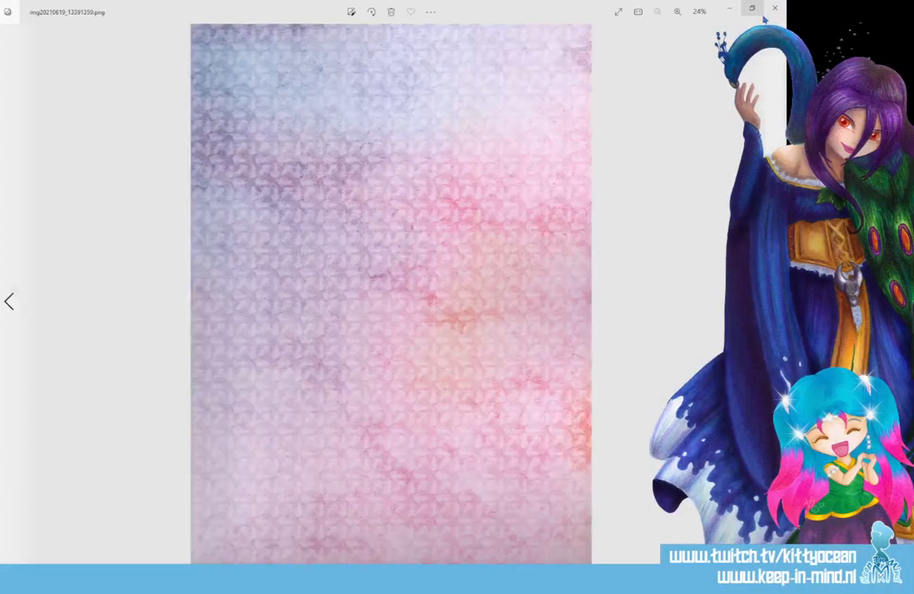
left_click(773, 10)
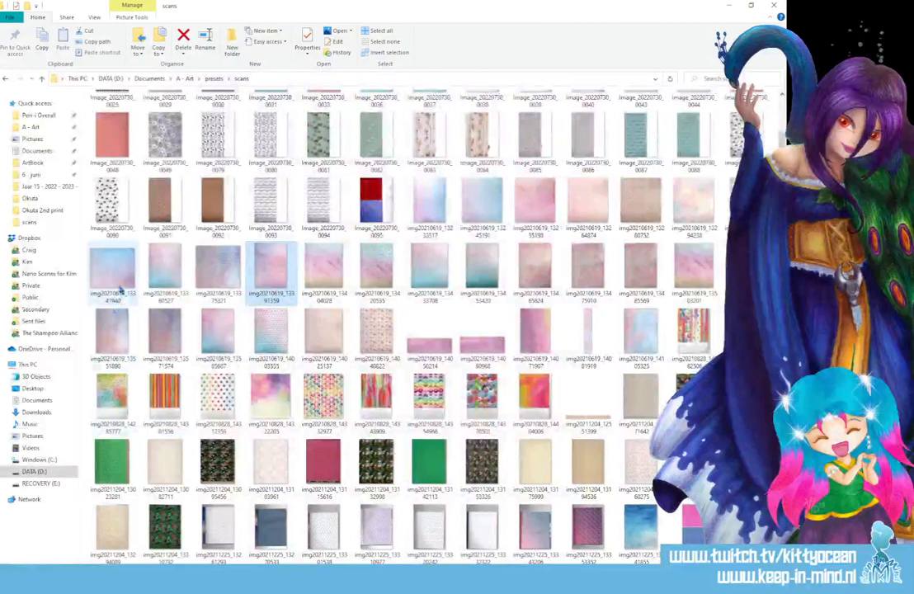
double_click(104, 285)
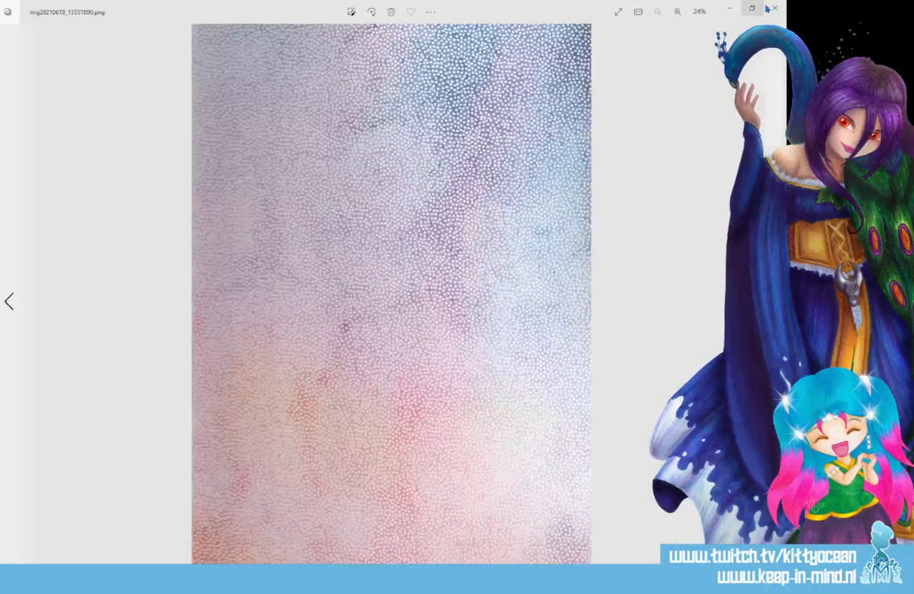
left_click(773, 8)
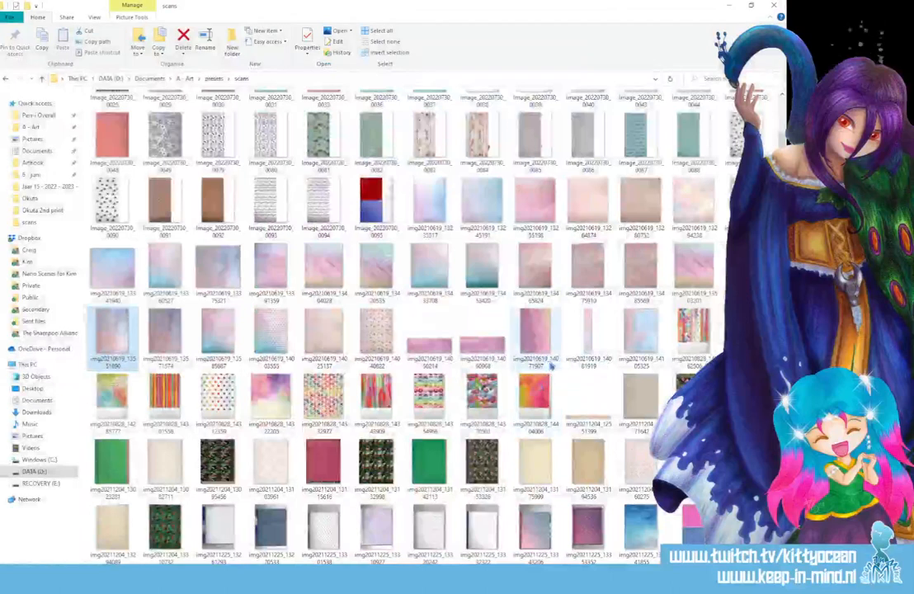
Preview the pastel watercolour scan img20210619_13294238 and open it in Clip Studio Paint.
double_click(691, 215)
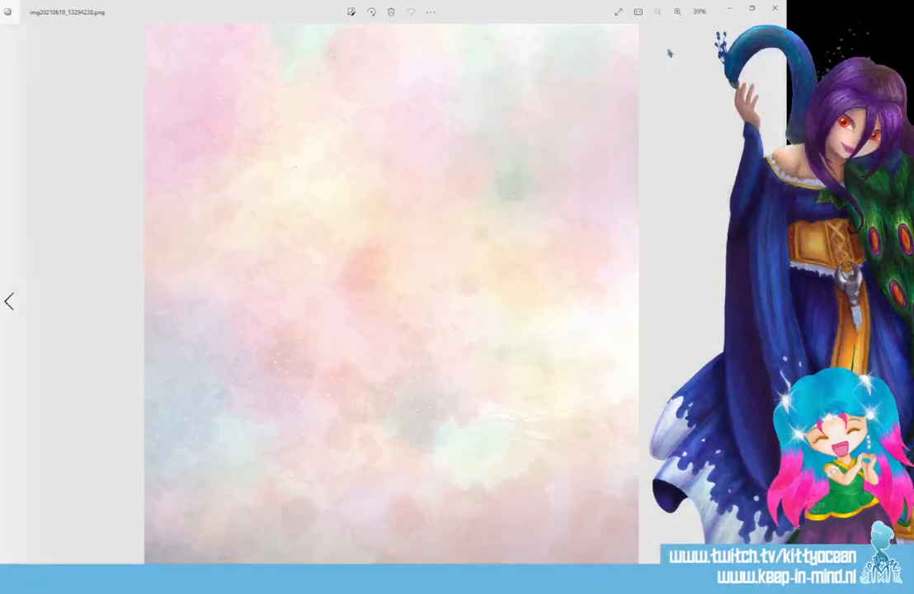
left_click(773, 8)
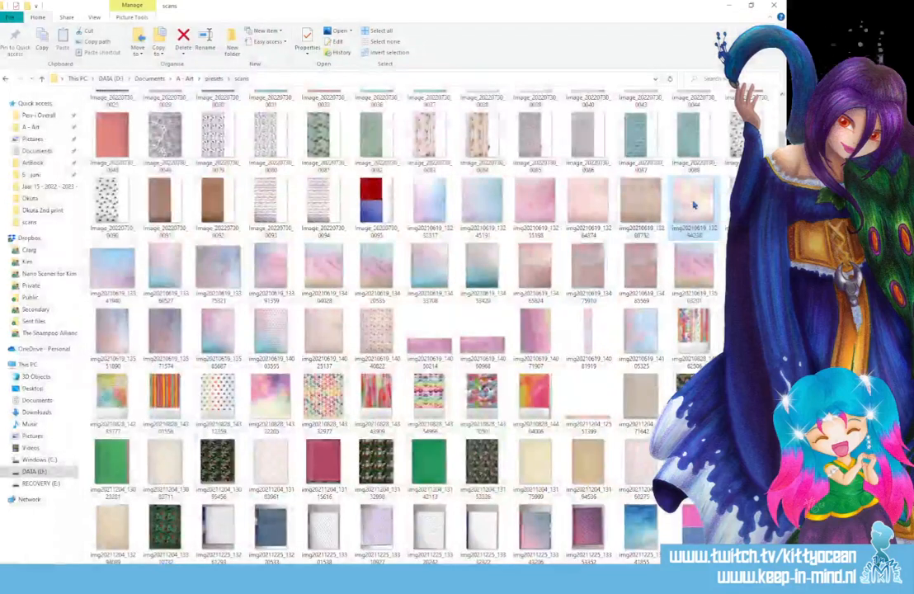
left_click(437, 575)
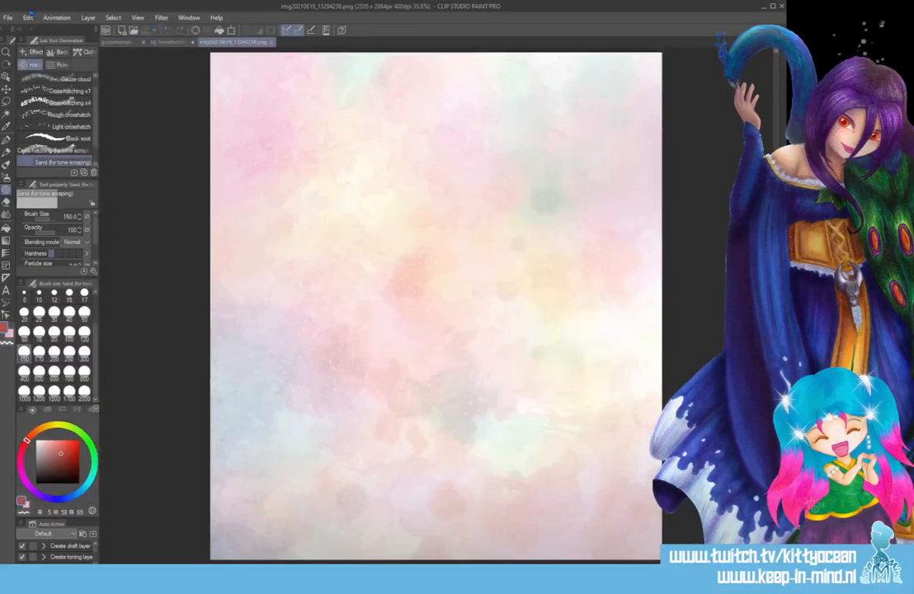
left_click(29, 17)
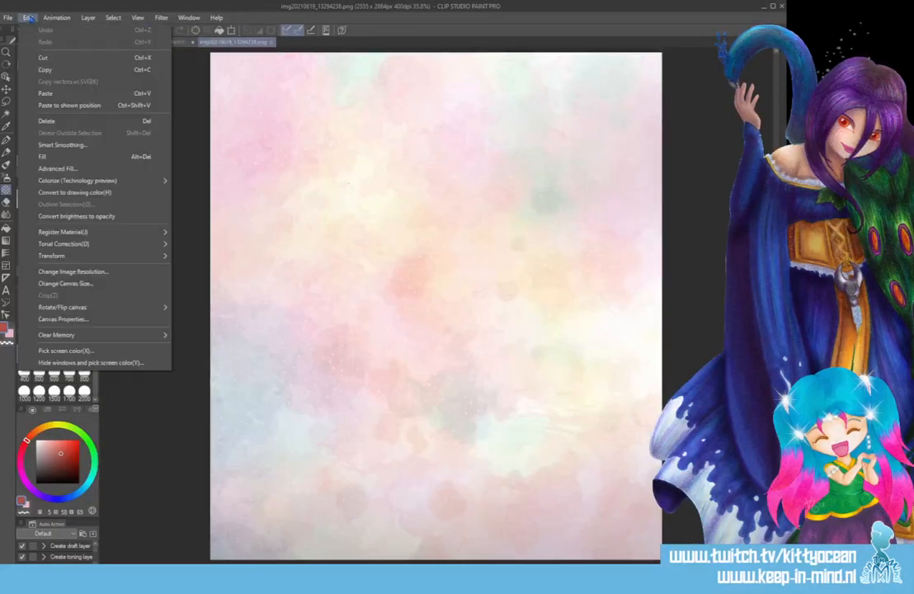
mouse_move(132, 245)
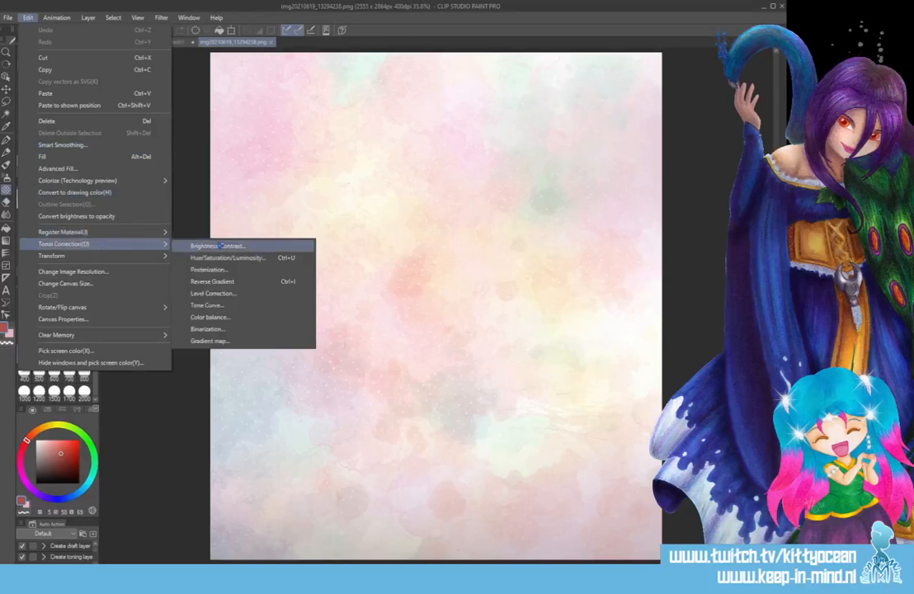
left_click(222, 246)
key("Escape")
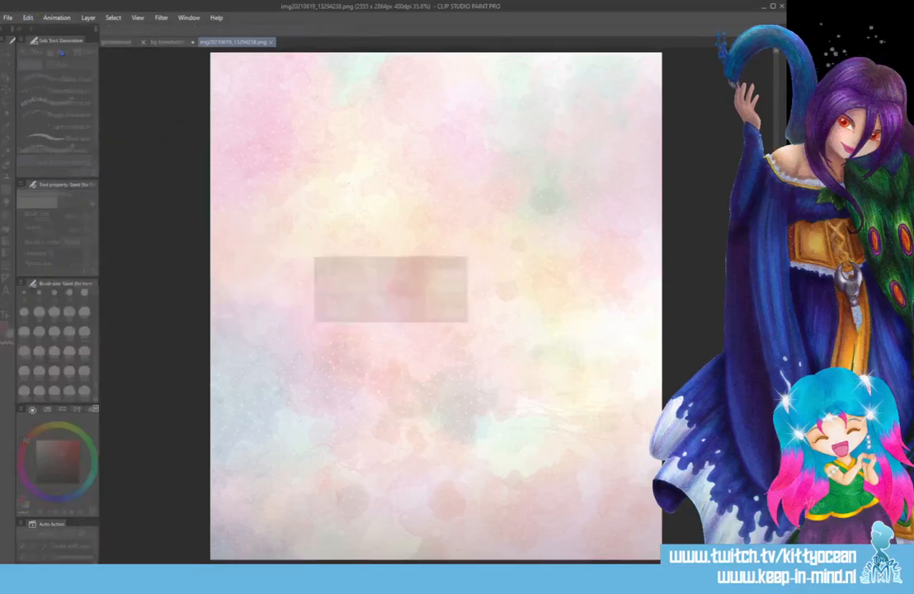
left_click(54, 18)
mouse_move(29, 19)
mouse_move(134, 245)
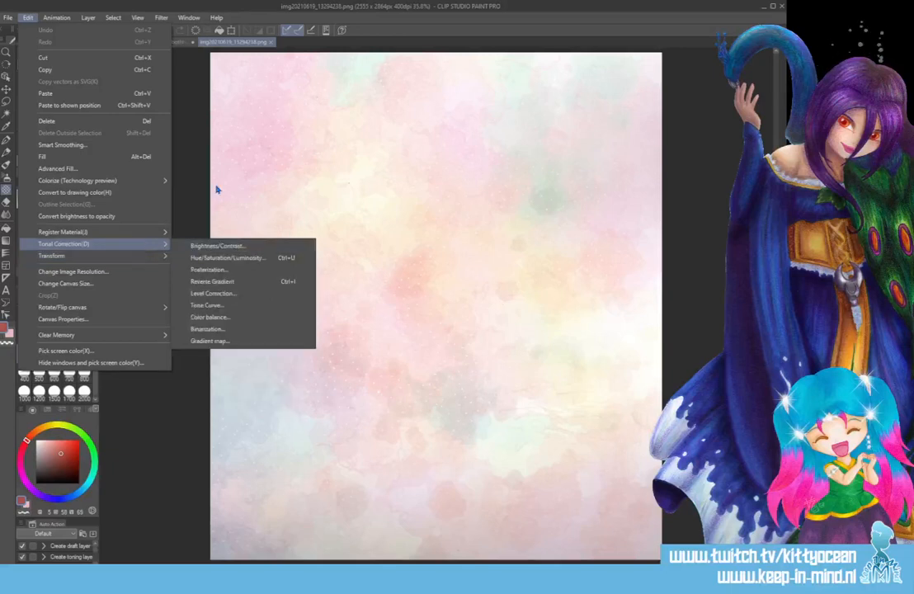
left_click(190, 169)
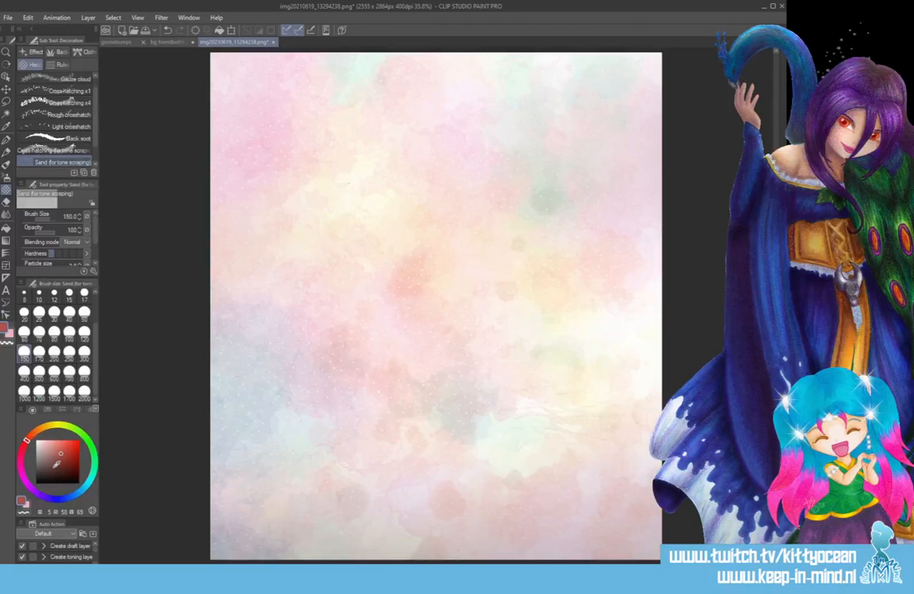
Fill the watercolour texture with brown (H 25, S 55, V 43) and blend the fill to tint the scan in warm skin tones.
left_click(36, 432)
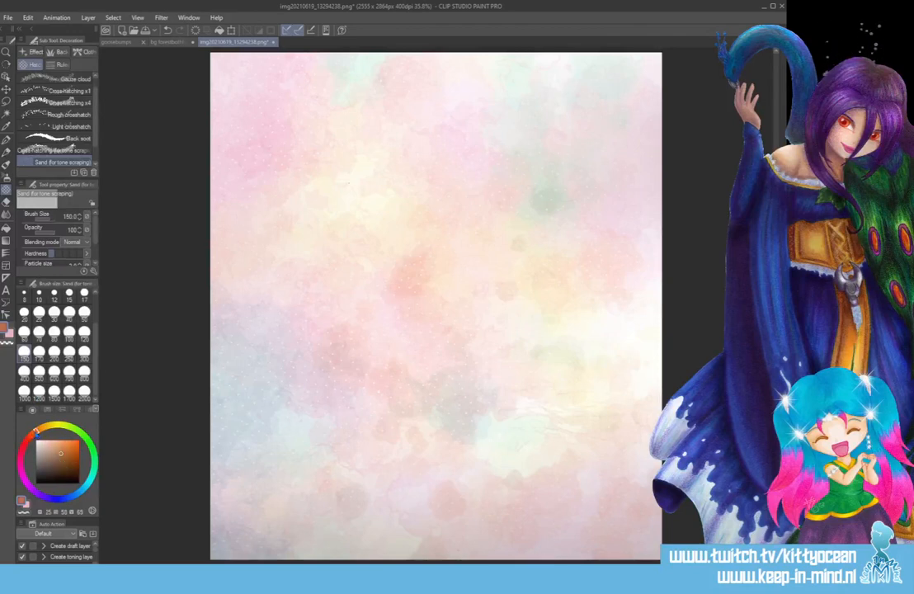
left_click(59, 465)
left_click(220, 30)
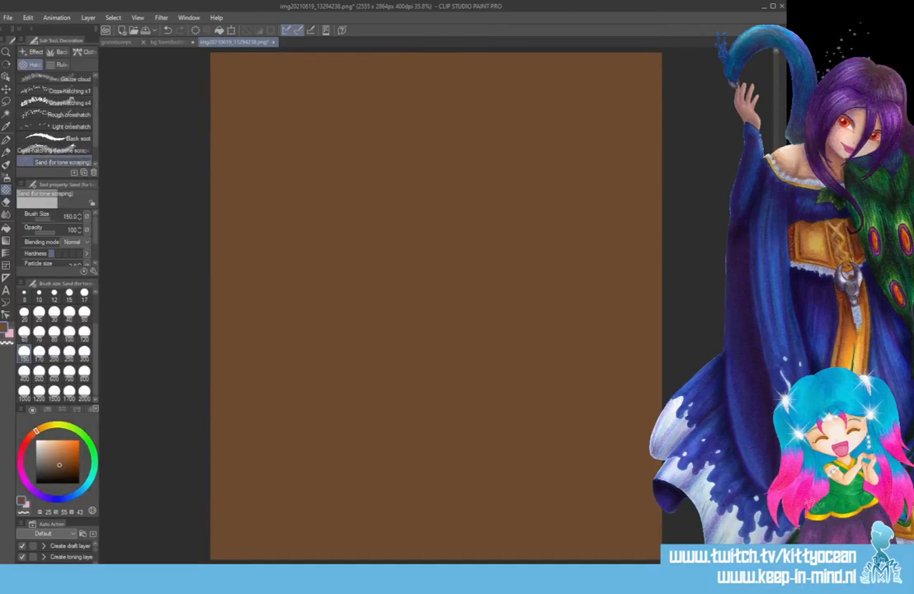
key("ctrl+z")
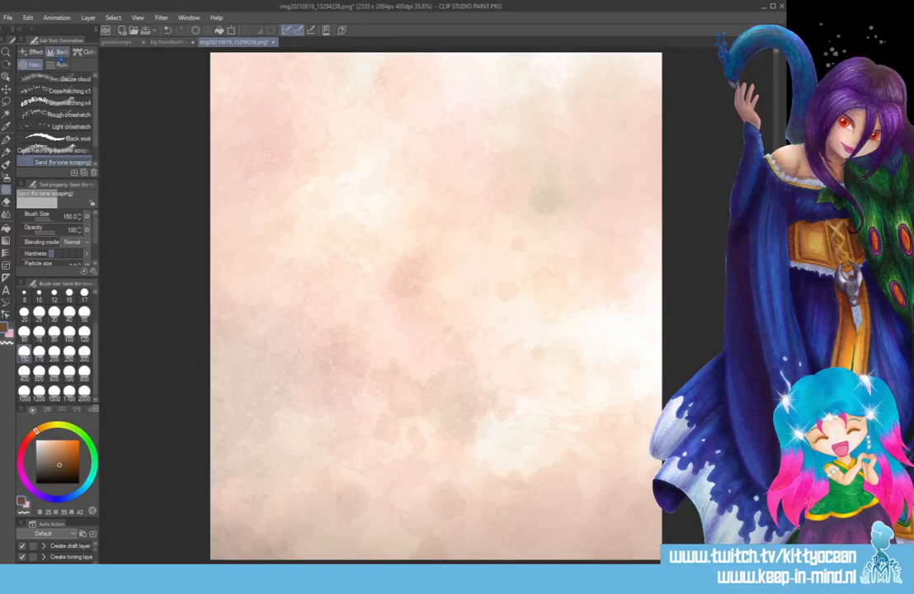
Reduce the tinted texture's saturation to -37 with a Hue/Saturation/Luminosity correction.
key("ctrl+u")
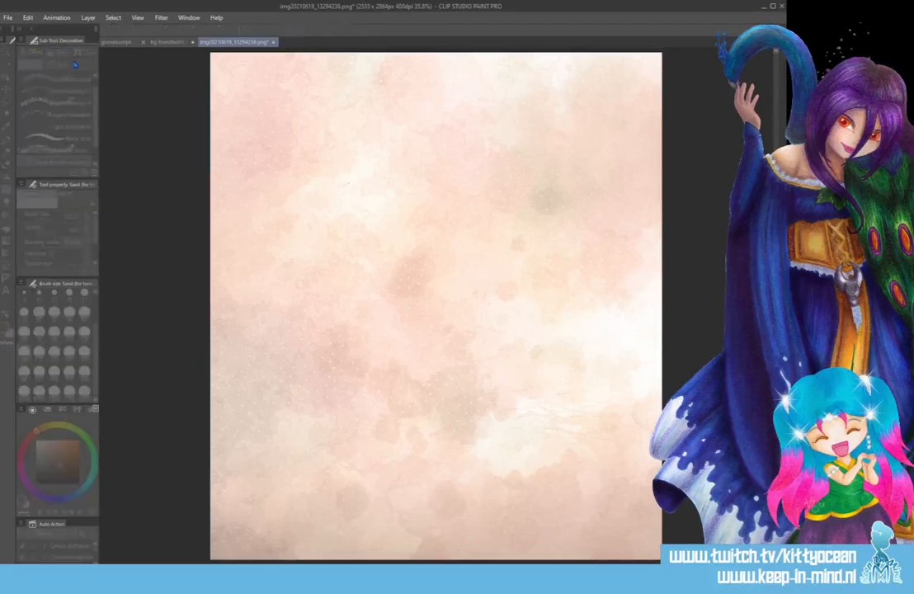
left_click(460, 351)
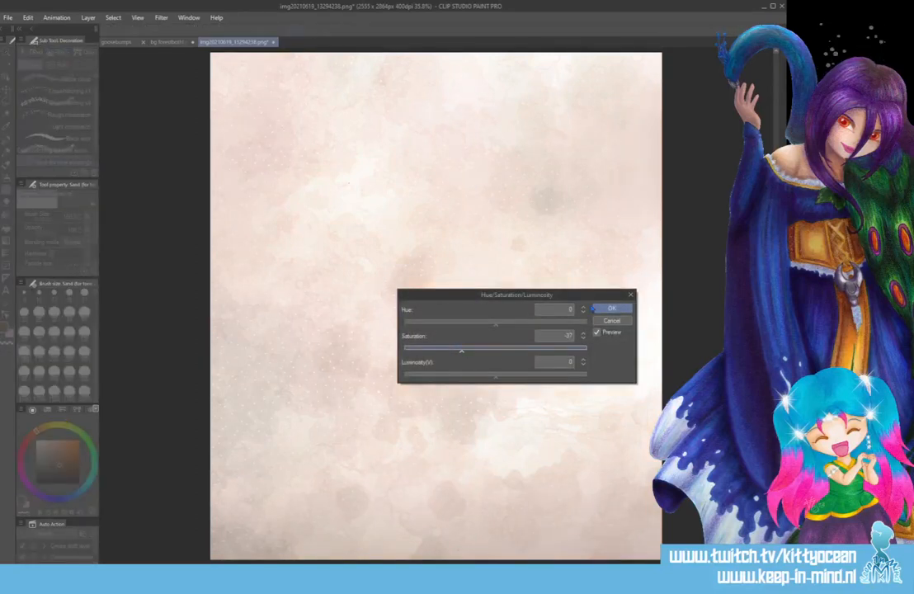
left_click(605, 309)
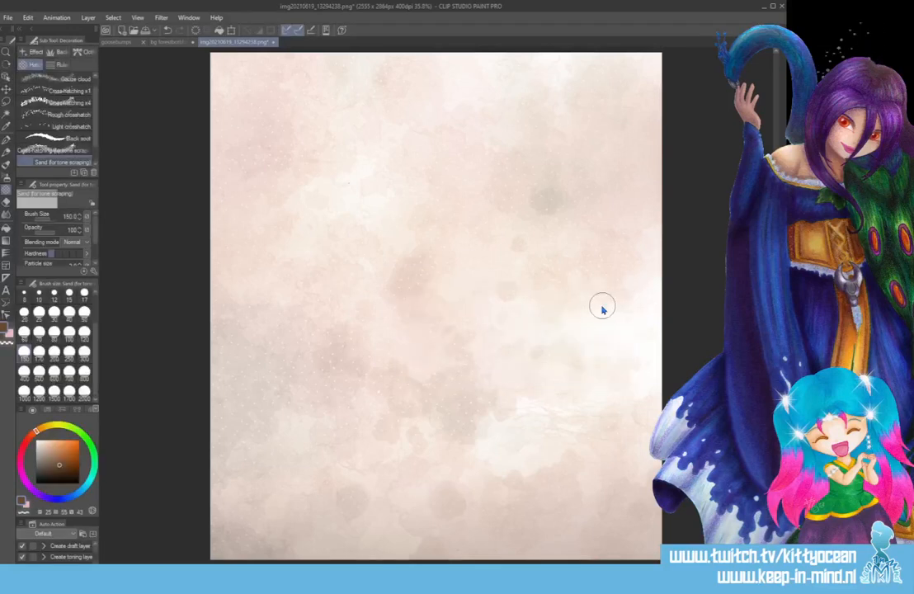
Copy the entire corrected texture and paste it into the goosebumps drawing.
key("ctrl+a")
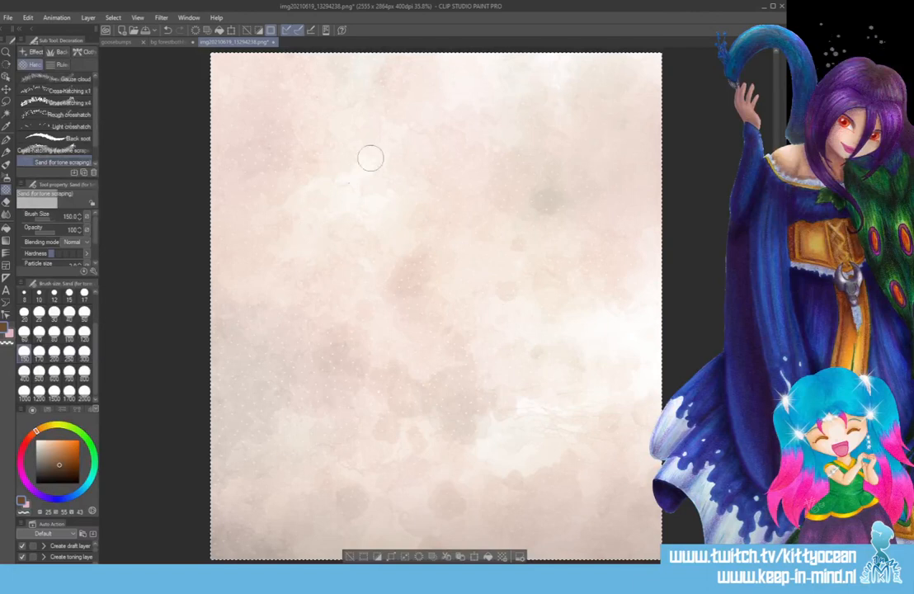
left_click(117, 41)
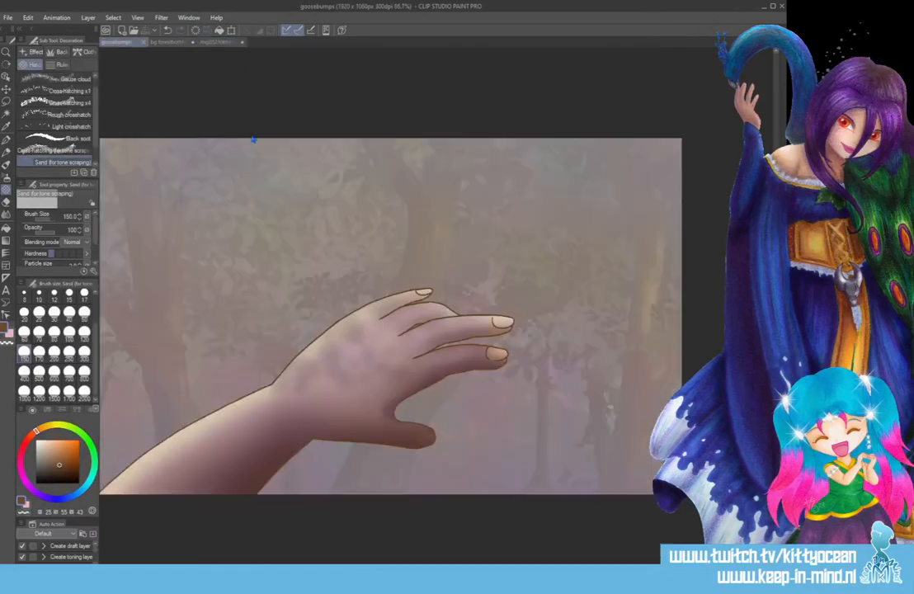
key("ctrl+v")
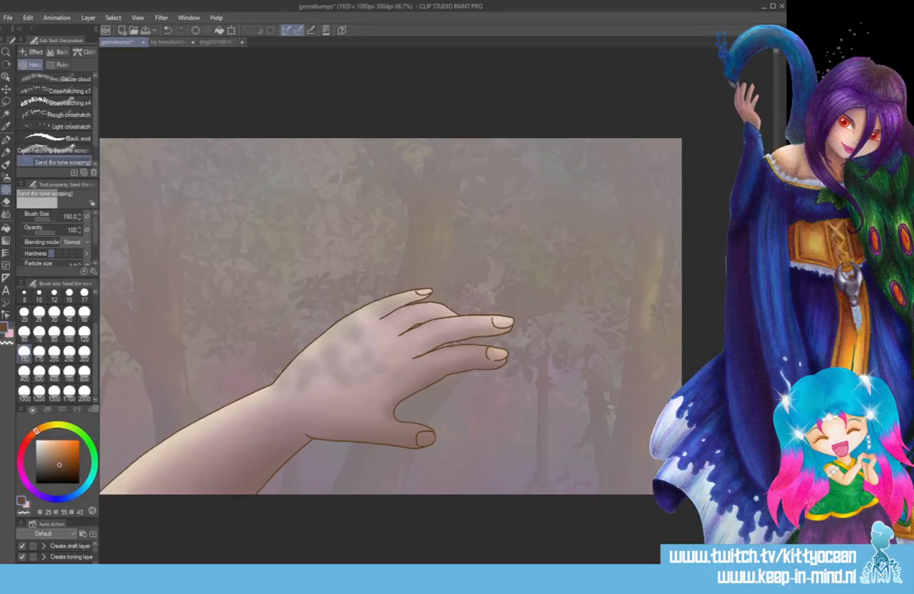
mouse_move(128, 403)
left_mouse_down()
mouse_move(352, 283)
mouse_move(417, 303)
left_mouse_up()
key("ctrl+z")
key("ctrl+y")
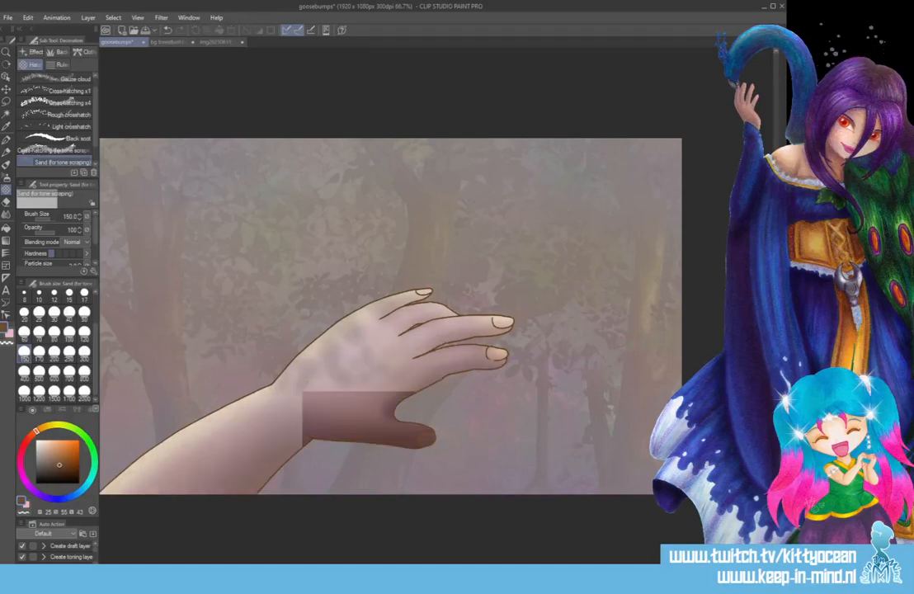
key("ctrl+z")
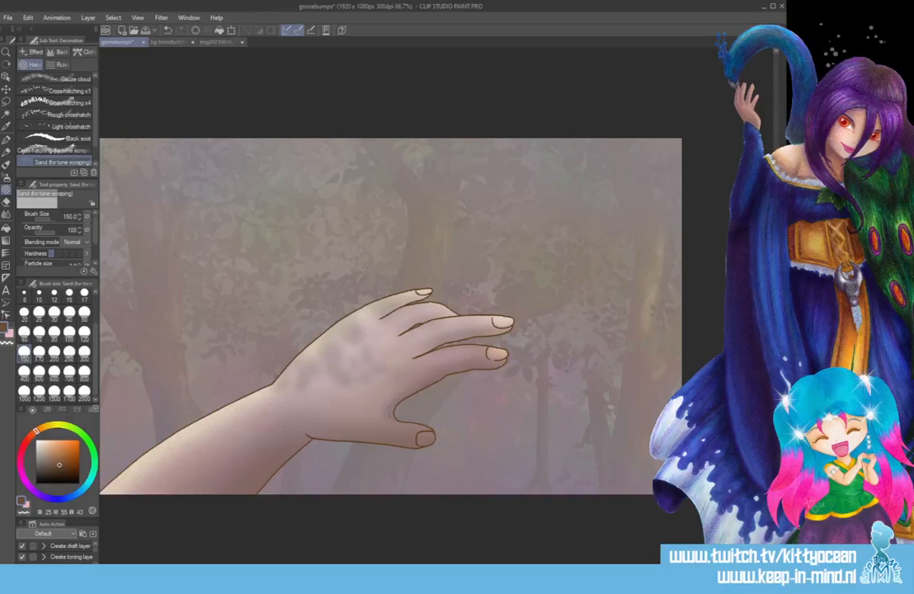
Deepen the soft brown shading on the thumb, the back of the hand and the underside of the forearm.
left_click_drag(420, 437, 256, 482)
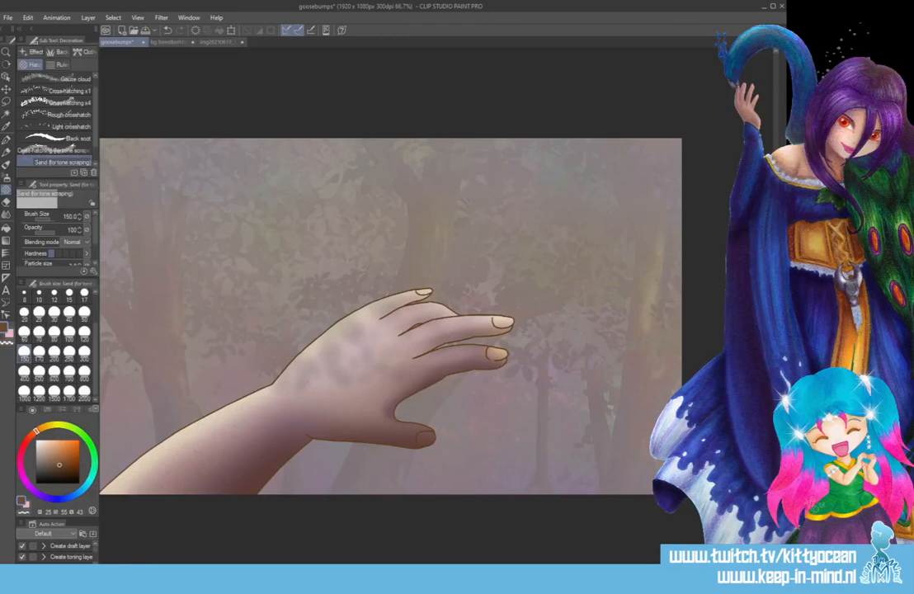
left_click_drag(368, 338, 309, 378)
left_click_drag(396, 371, 240, 454)
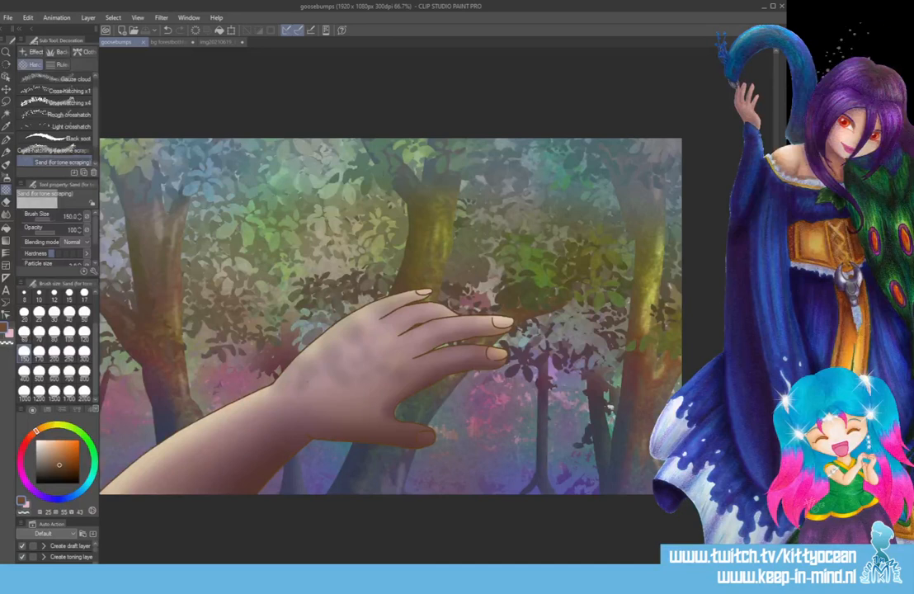
Clean up the edges around the fingers with the Finger tip blending tool at brush size 8.
key("ctrl+plus")
key("ctrl+plus")
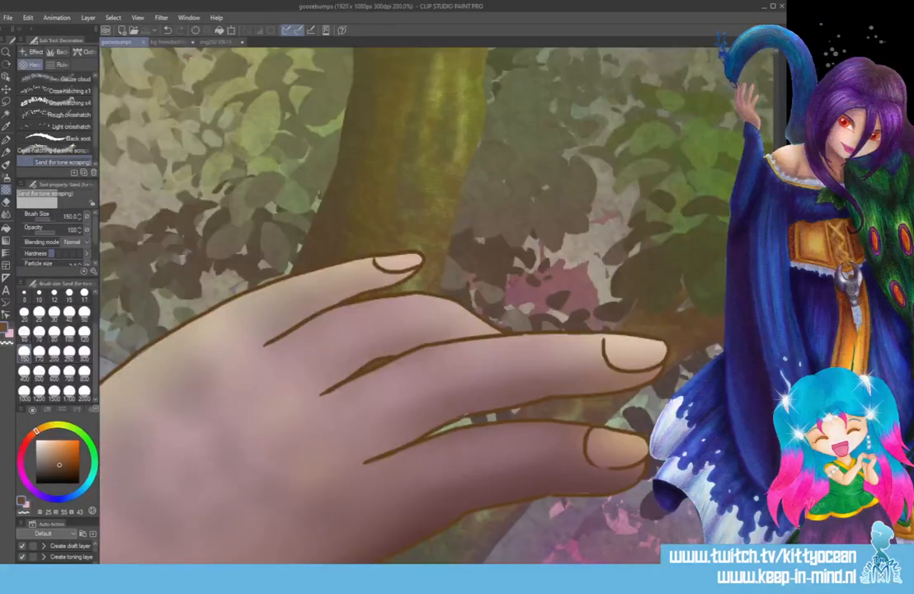
key("j")
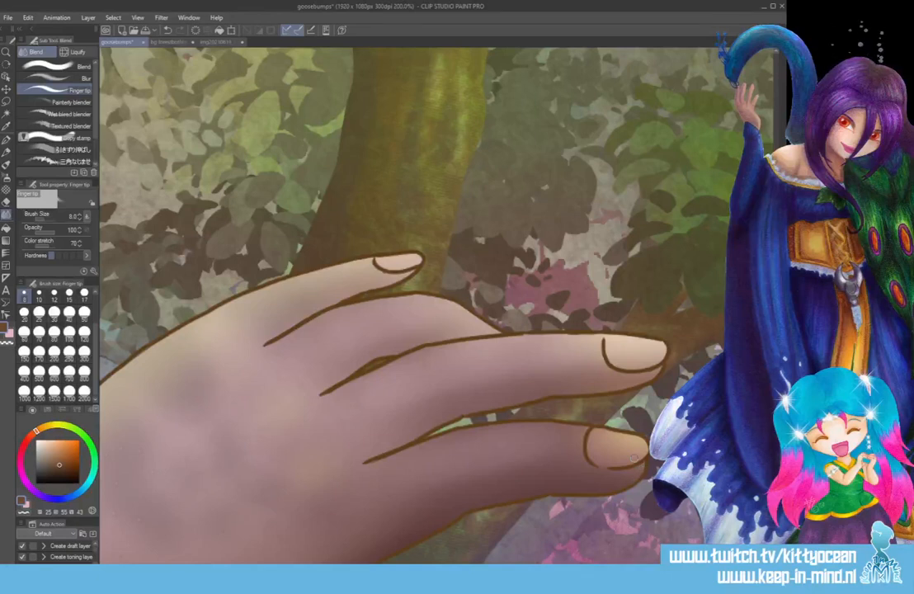
scroll(633, 456, "down", 3)
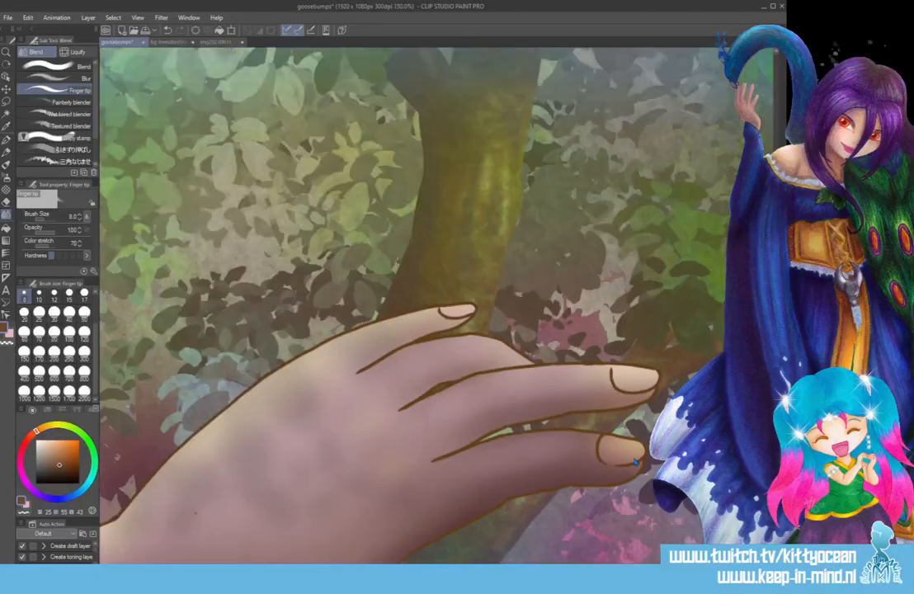
scroll(635, 463, "down", 2)
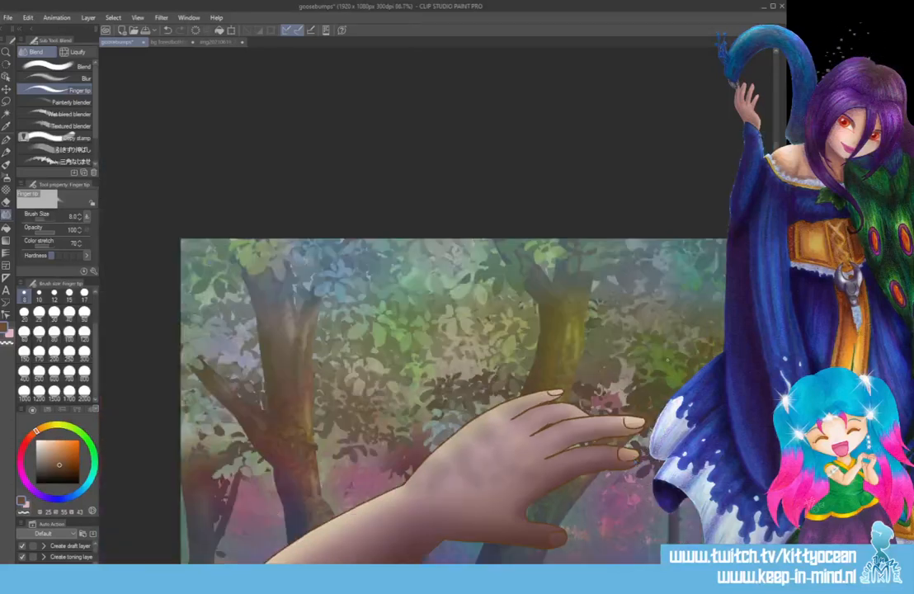
left_click_drag(776, 256, 775, 301)
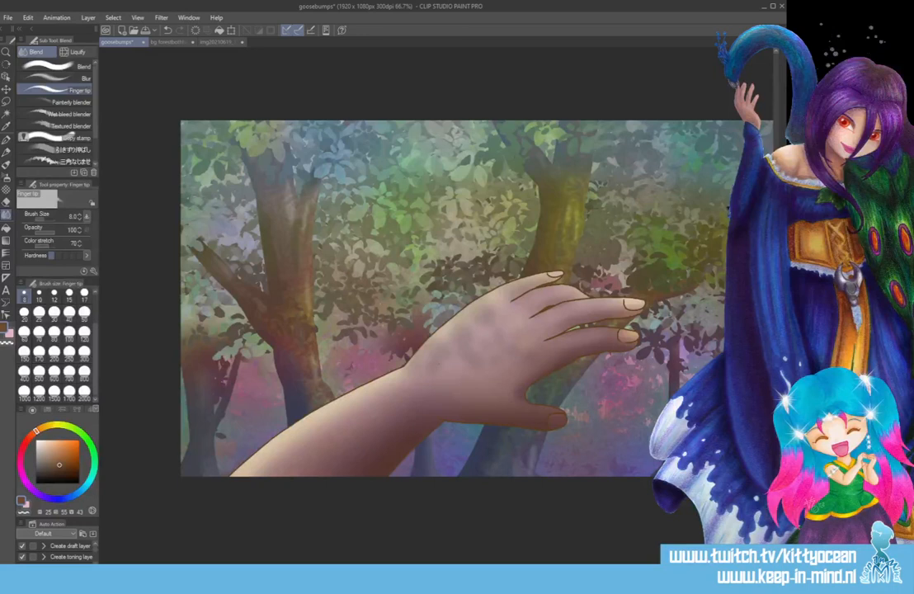
Save the drawing and smooth the skin edges along the finger and thumb outlines with the Finger tip blender.
key("ctrl+s")
key("ctrl+plus")
key("ctrl+plus")
key("ctrl+plus")
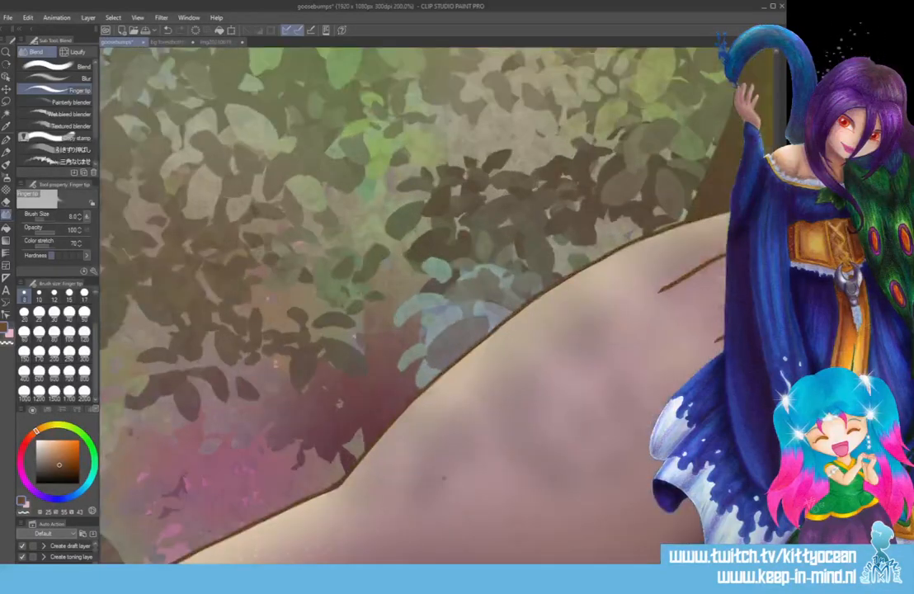
left_click_drag(491, 567, 580, 567)
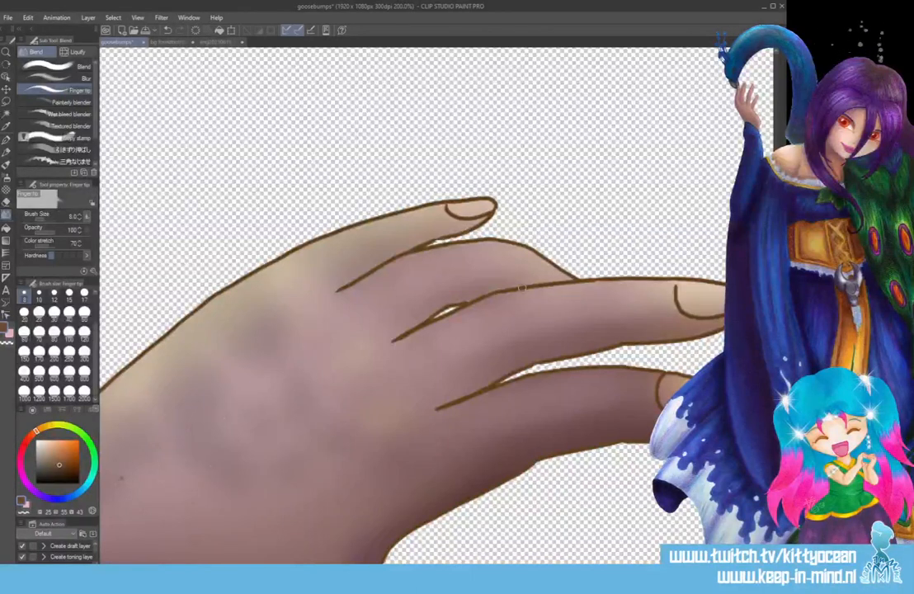
scroll(521, 287, "down", 3)
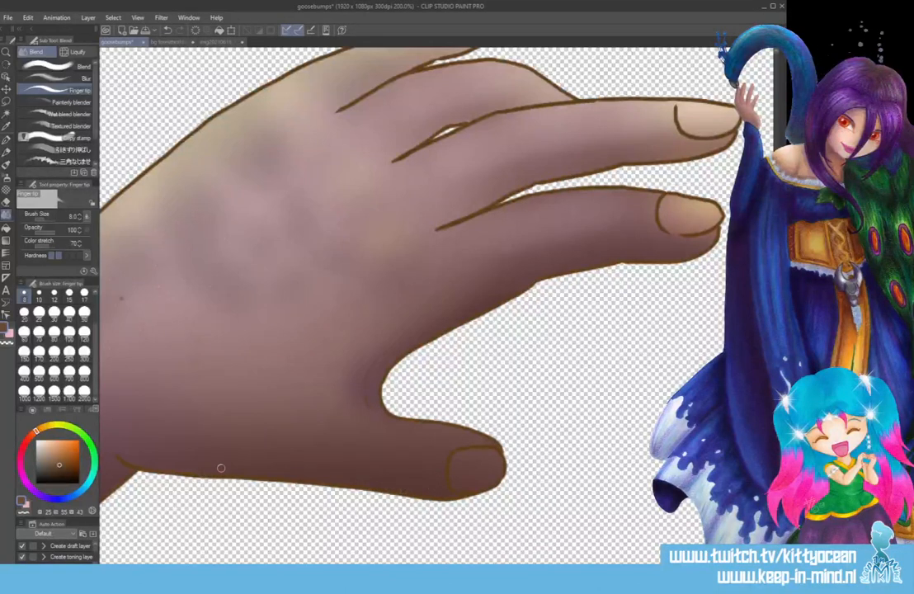
Clean up the wrist crease and blend away the dark speck on the back of the hand.
left_click_drag(198, 446, 446, 447)
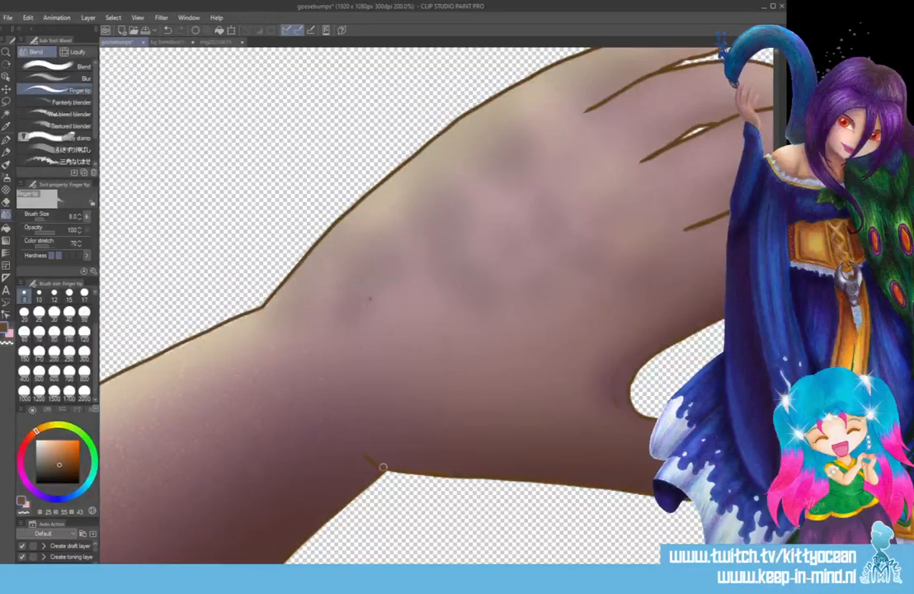
scroll(302, 343, "down", 3)
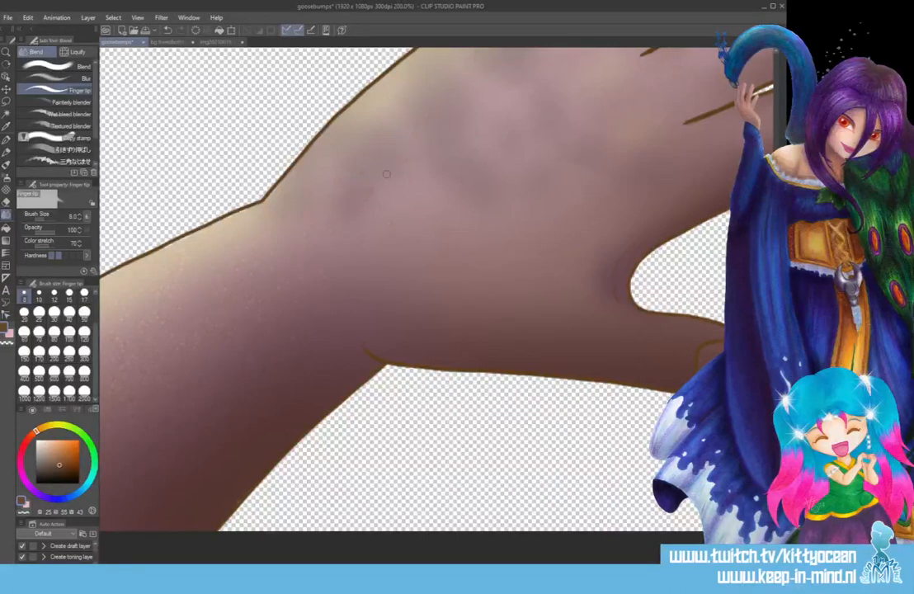
scroll(387, 178, "down", 3)
scroll(387, 178, "down", 1)
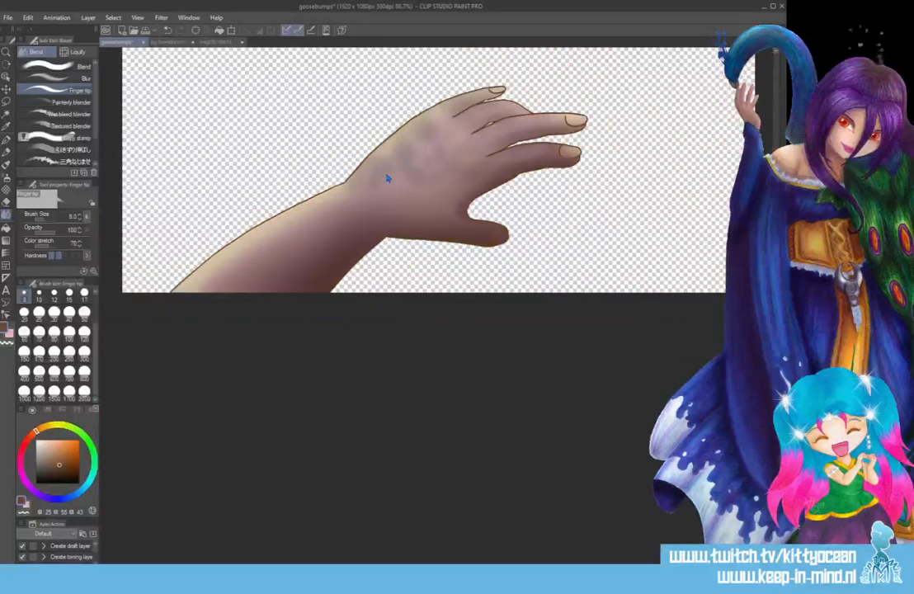
scroll(387, 179, "up", 3)
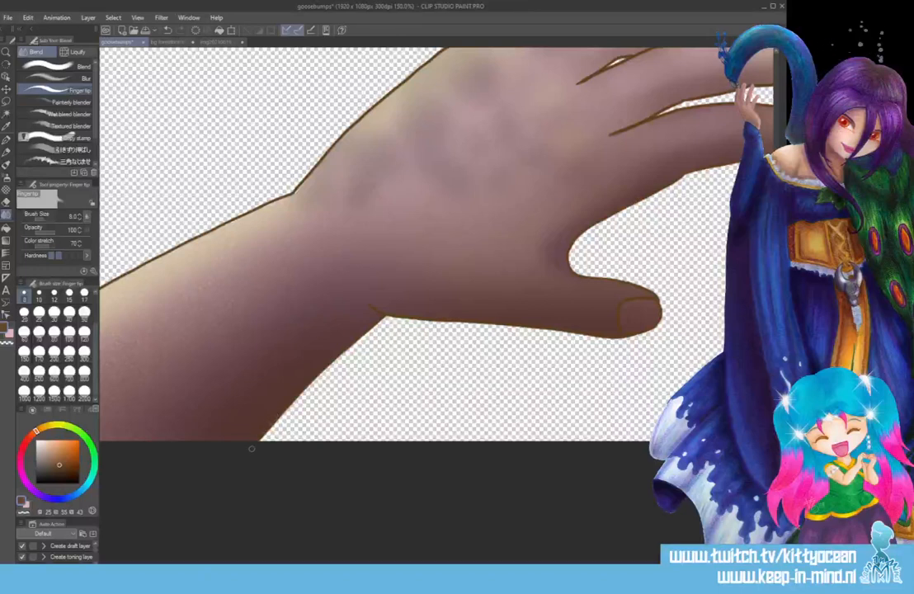
scroll(252, 452, "down", 3)
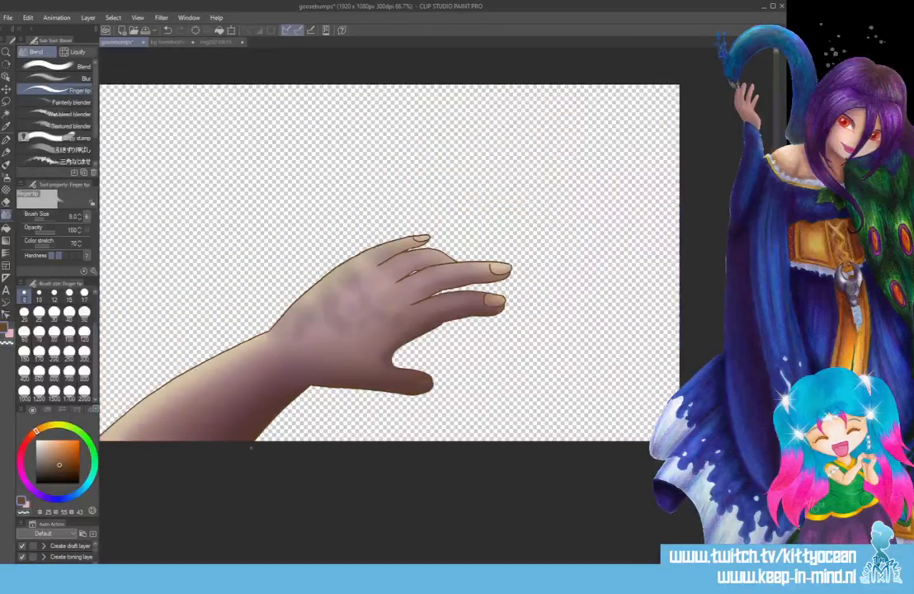
scroll(250, 449, "up", 3)
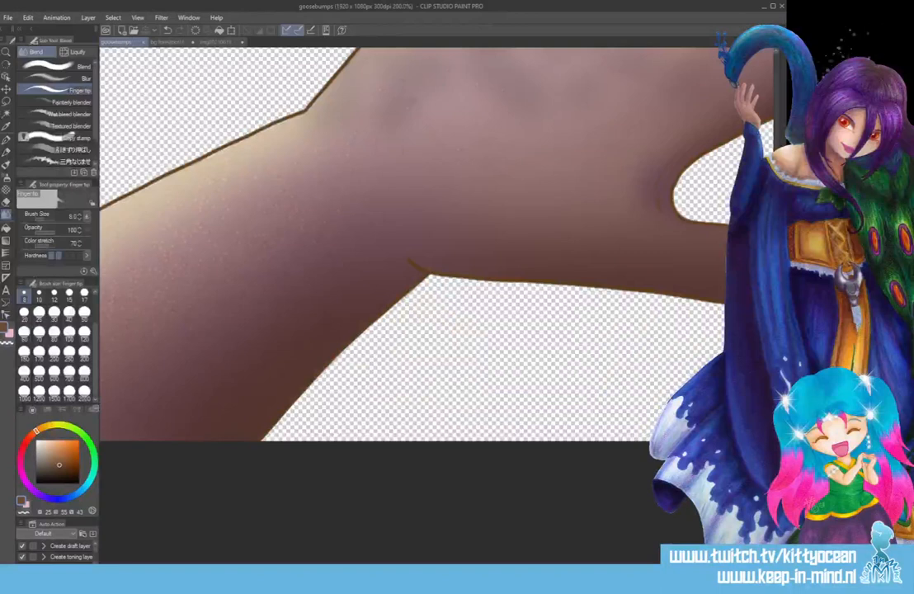
Touch up the narrow gap between the middle fingers with the Finger tip blender and save the drawing.
left_click_drag(779, 396, 779, 301)
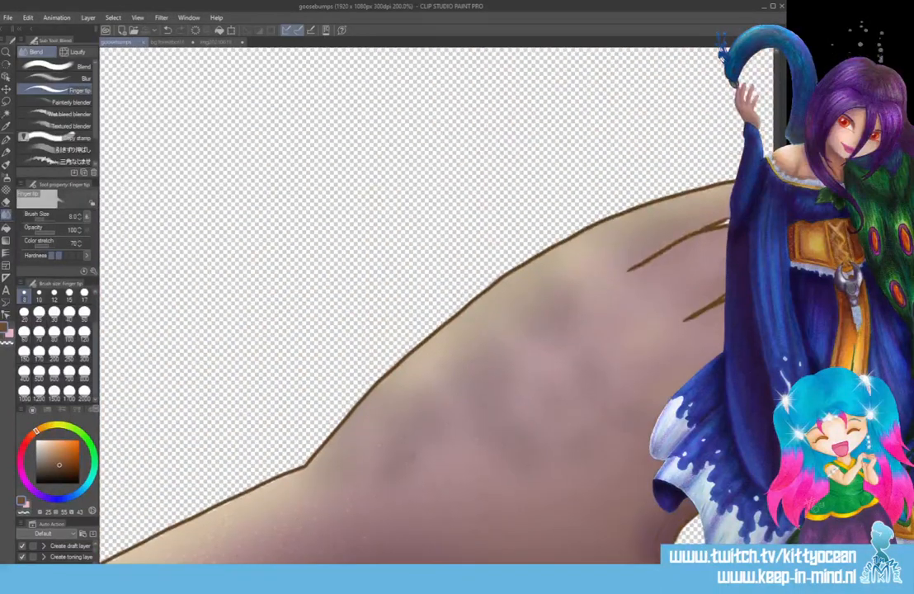
left_click_drag(472, 560, 568, 560)
left_click_drag(344, 278, 327, 284)
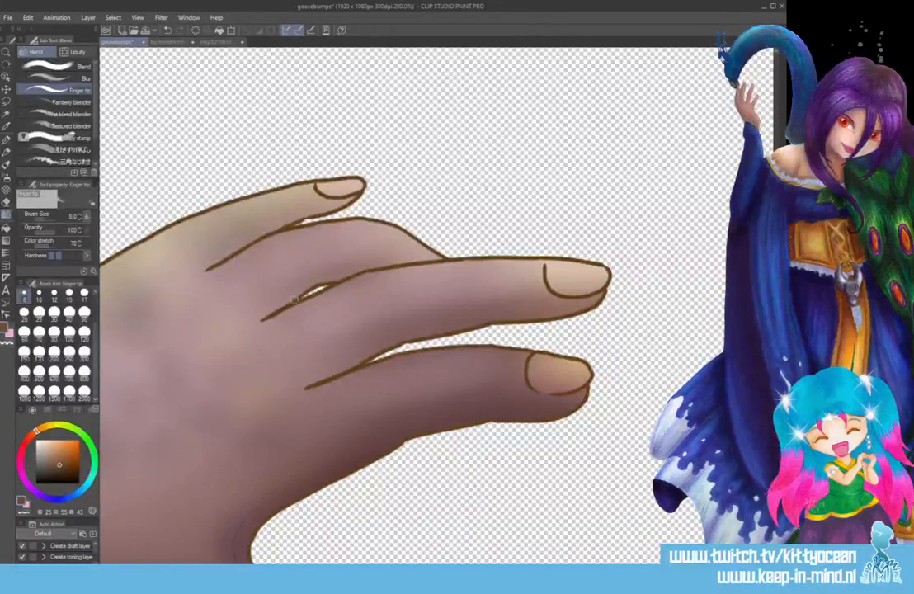
scroll(312, 294, "down", 5)
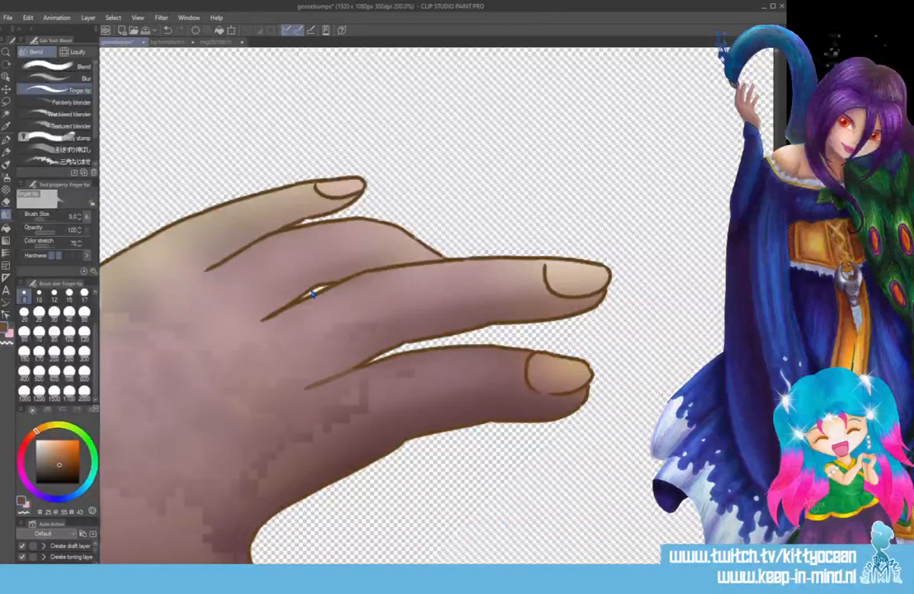
left_click_drag(495, 563, 397, 562)
key("ctrl+s")
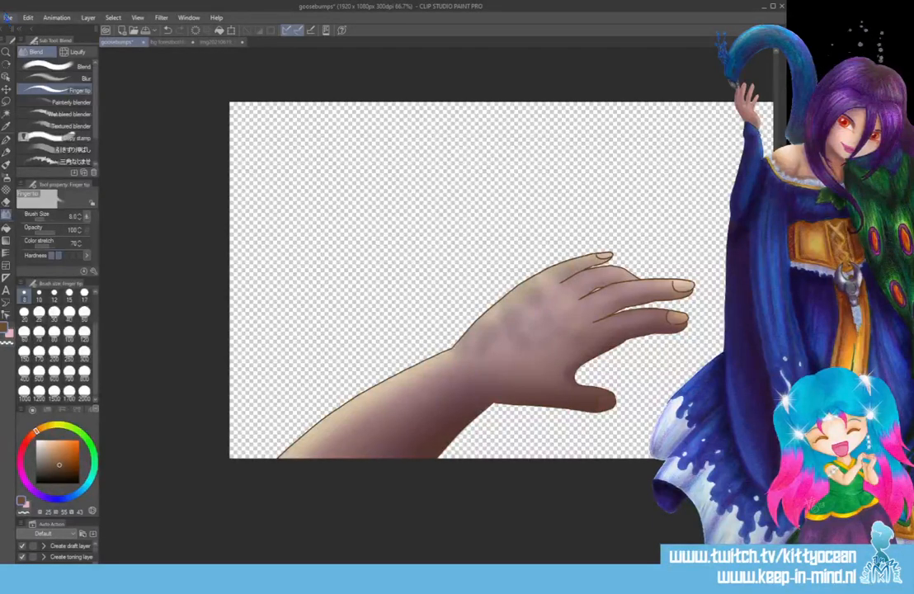
Save the arm as a PNG named ArmNoGoosebumps in the RenPy FYE1001 folder, accepting the loss of layer information.
left_click(7, 17)
left_click(51, 108)
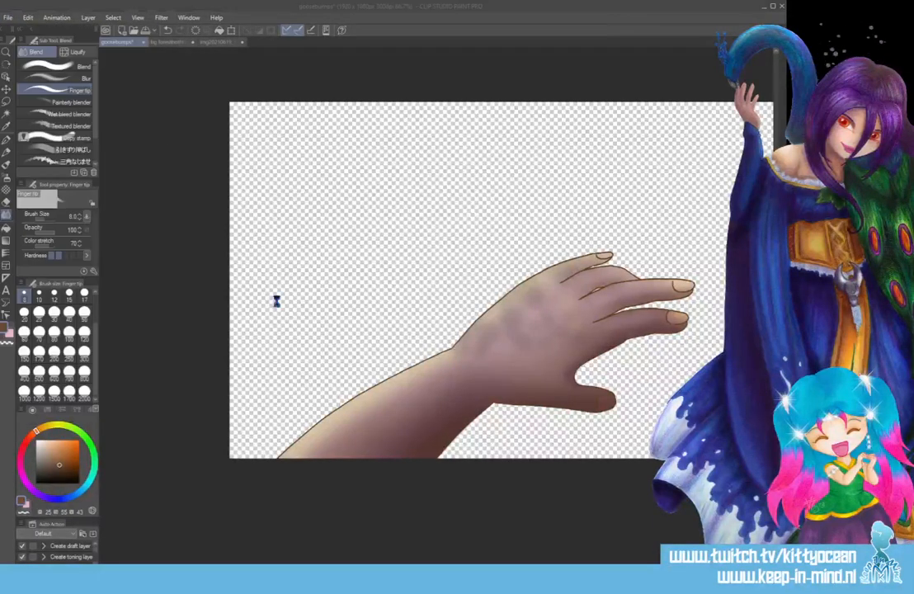
left_click(240, 345)
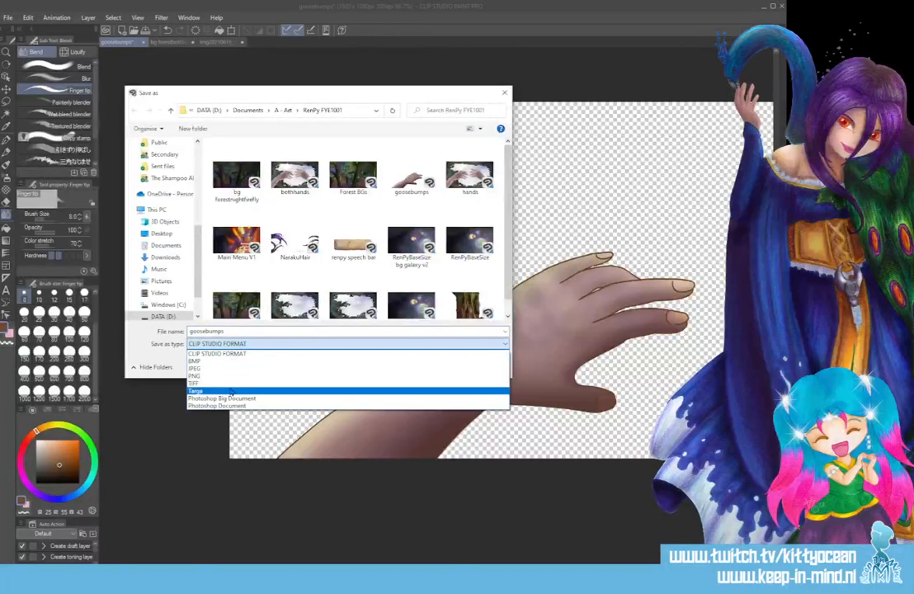
left_click(231, 375)
double_click(227, 330)
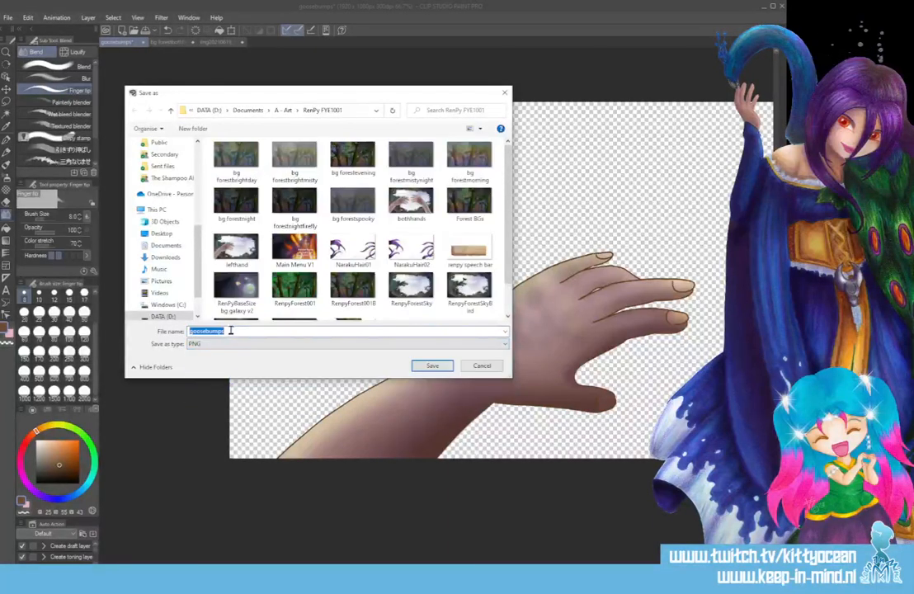
type("ArmNoG")
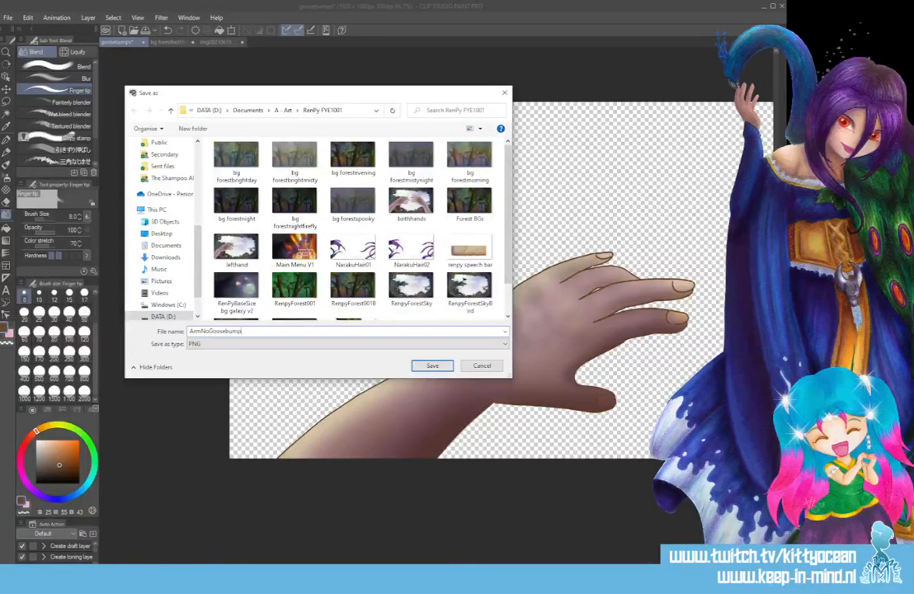
type("oosebump")
key("Return")
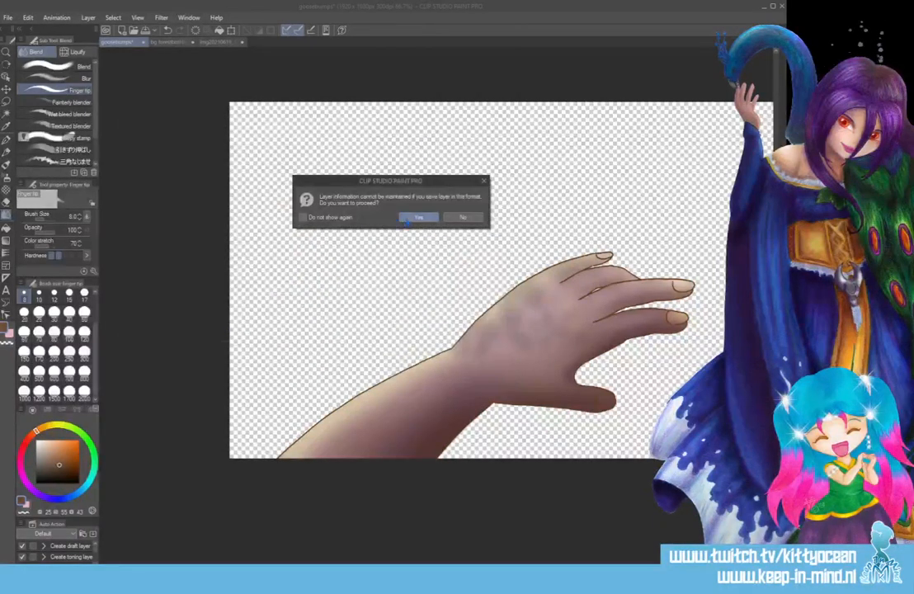
left_click(412, 218)
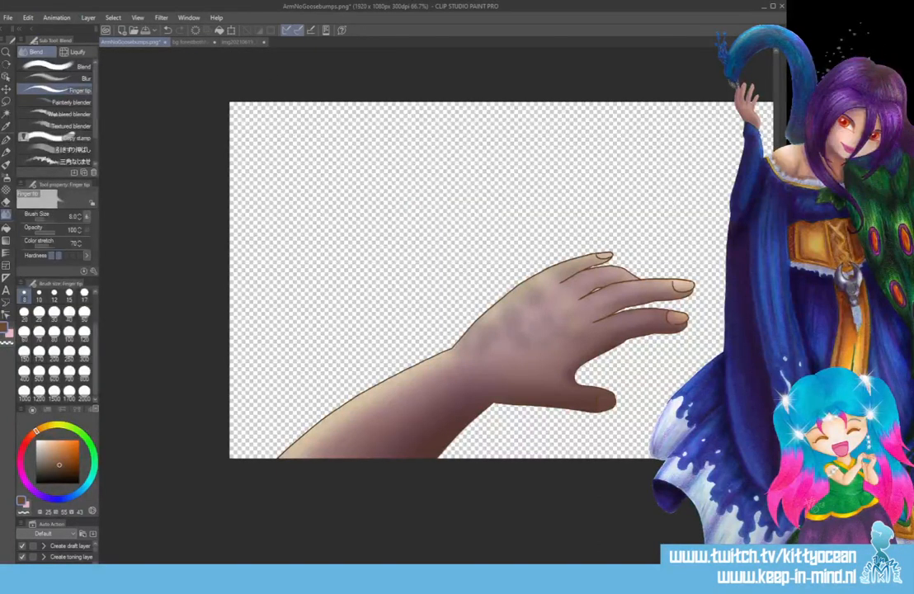
Save the goosebumps version of the arm as a PNG named ArmYesGoosebumps in the same folder.
left_click(8, 17)
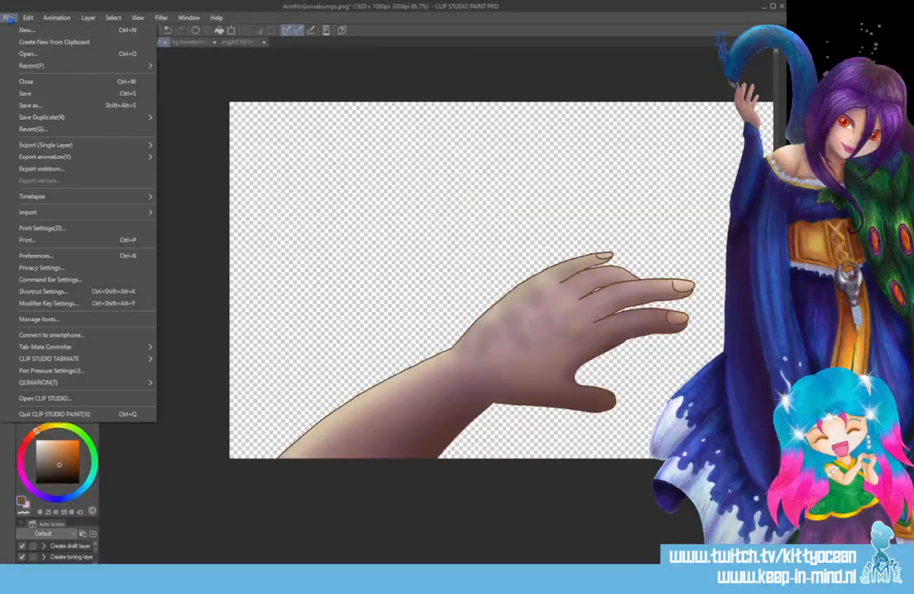
left_click(29, 91)
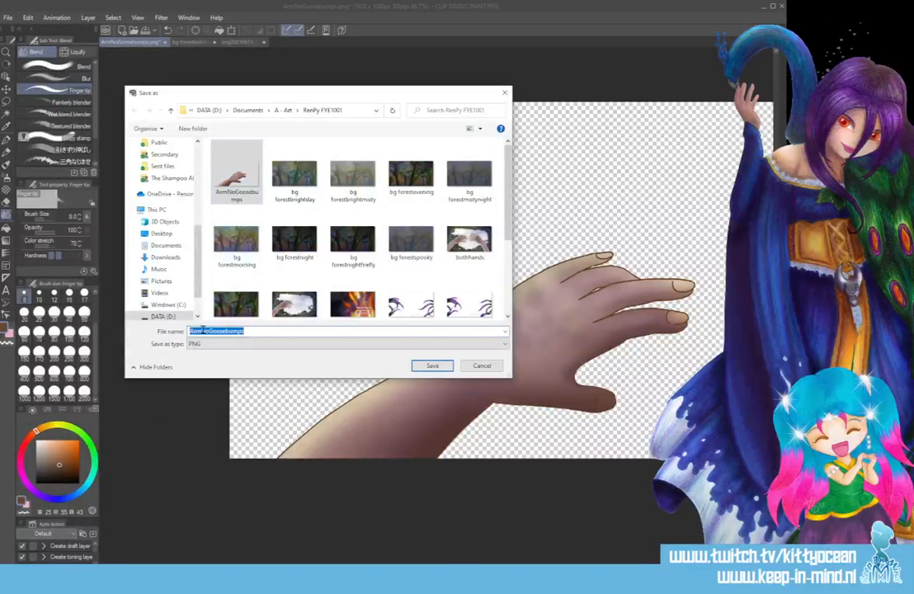
left_click_drag(200, 330, 216, 330)
type("With")
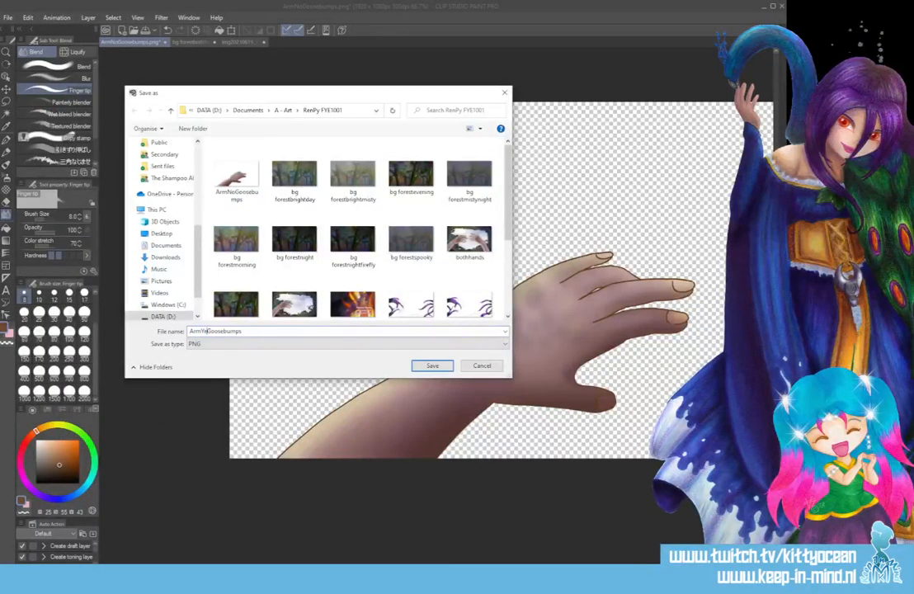
key("Return")
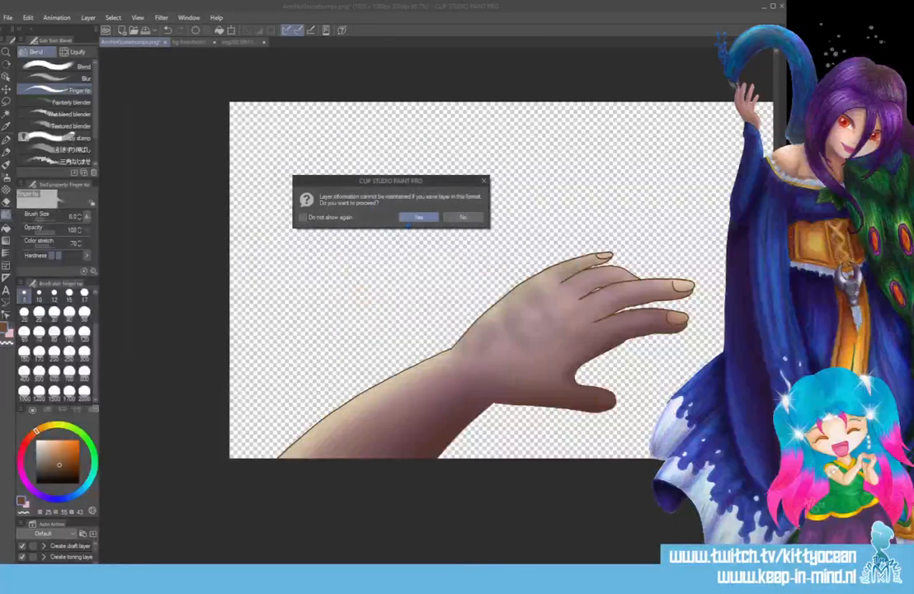
left_click(410, 218)
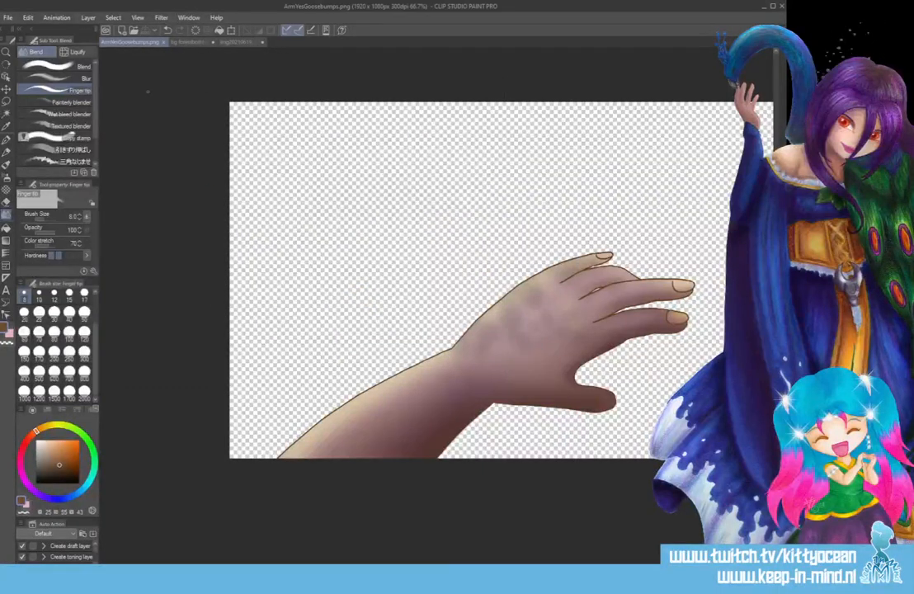
Close the arm image, the forest both-hands image and the watercolour scan.
left_click(164, 42)
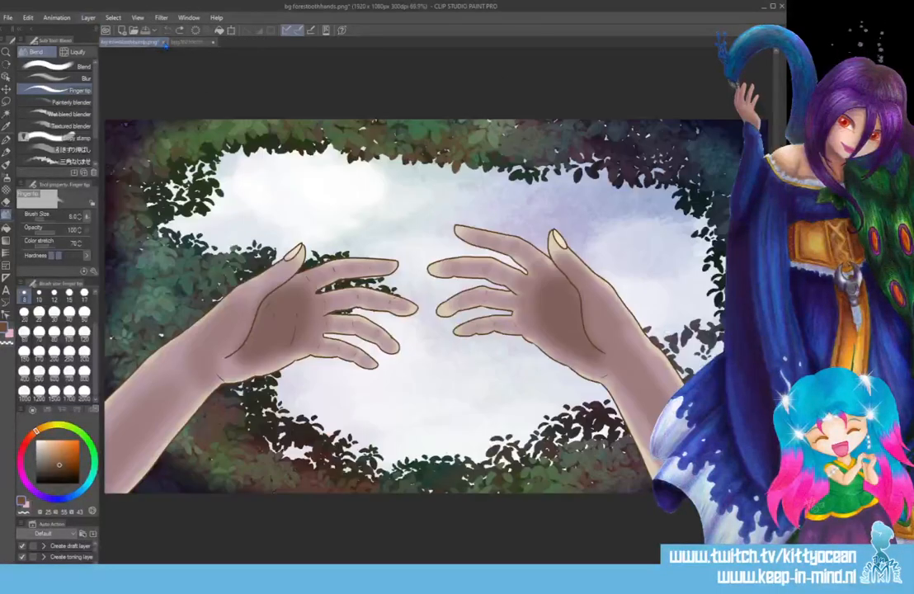
left_click(164, 42)
left_click(410, 218)
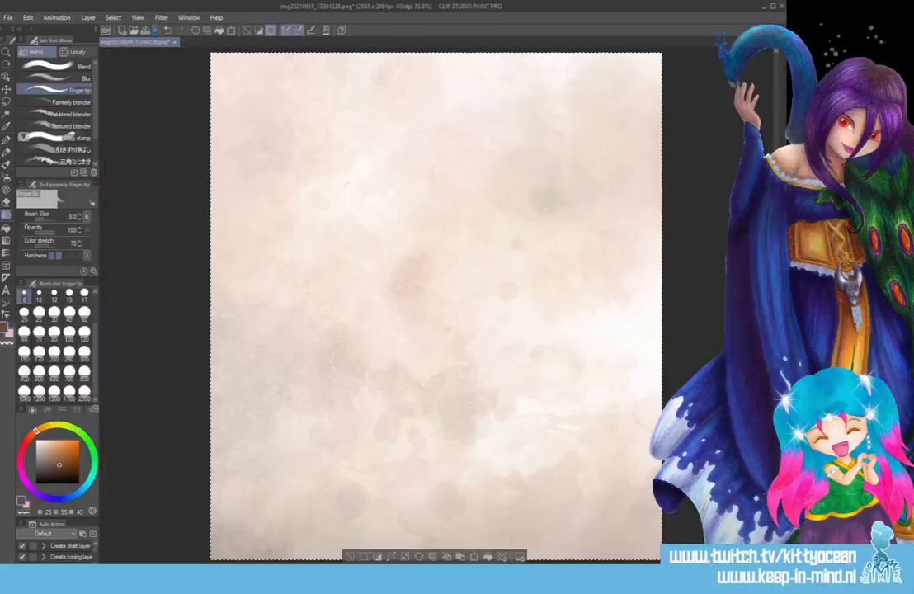
left_click(415, 217)
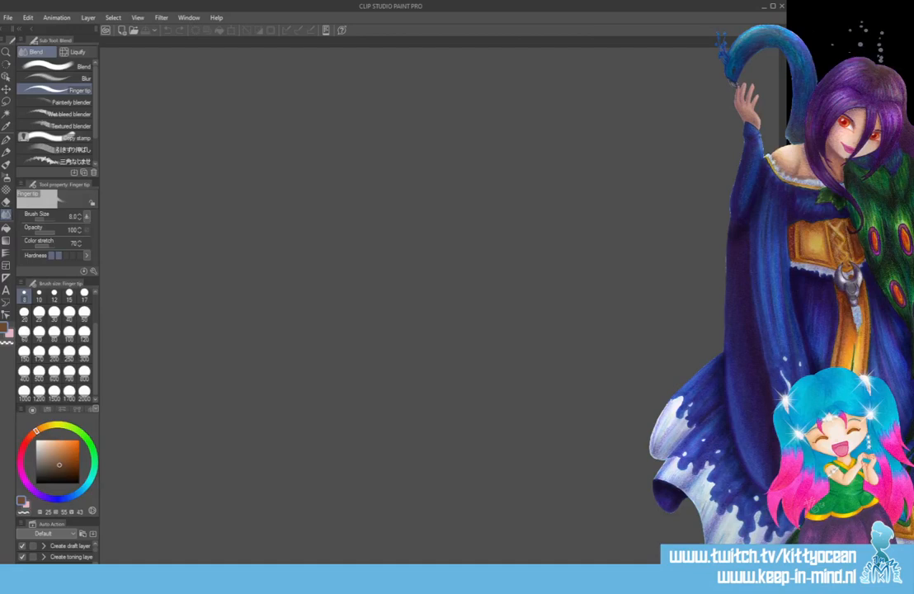
Switch to Visual Studio Code and find the passage about the girl's arms and little bumps in scene1.rpy.
key("alt+Tab")
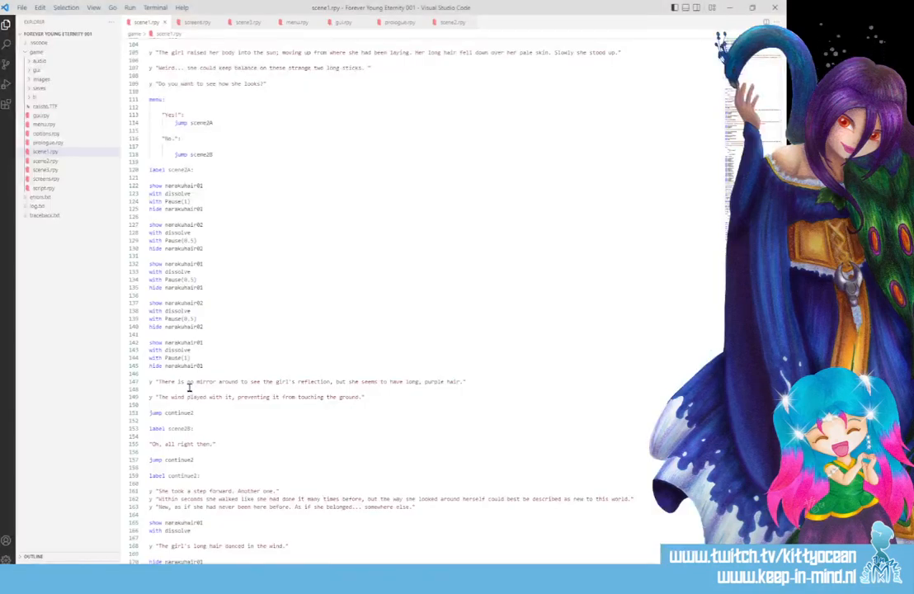
scroll(189, 386, "down", 4)
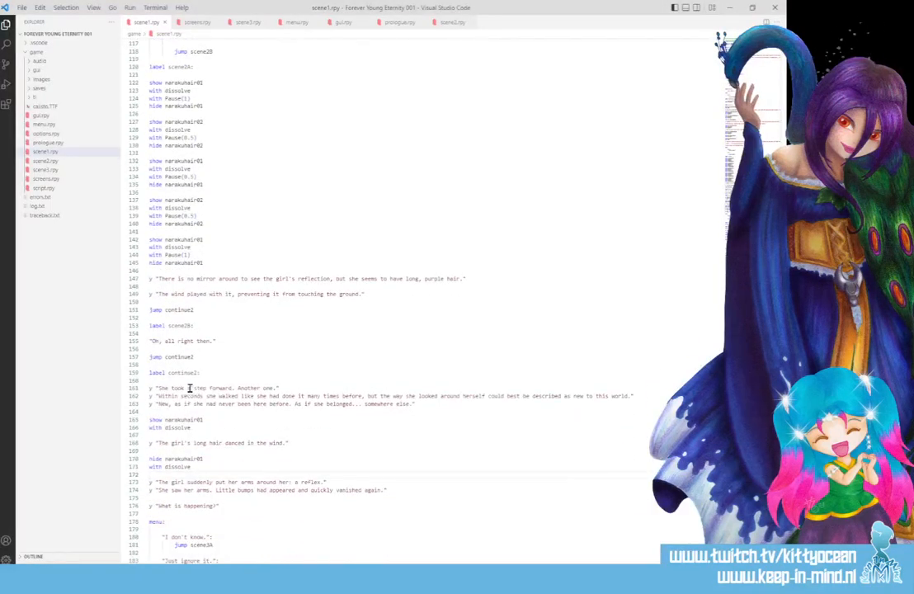
scroll(188, 387, "down", 3)
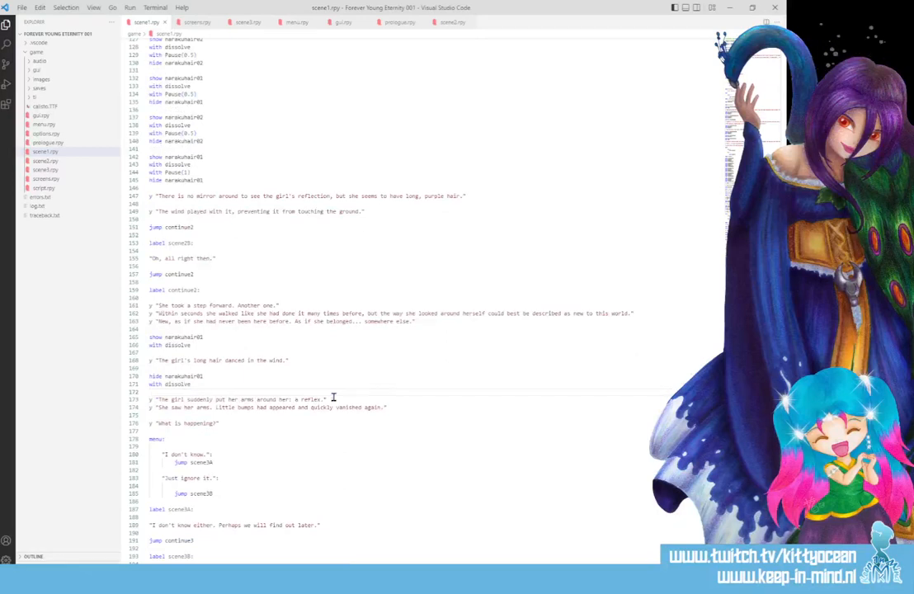
Copy ArmNoGoosebumps and ArmYesGoosebumps from RenPy FYE1001 into the game's images folder in File Explorer, and return to scene1.rpy in Visual Studio Code.
key("alt+Tab")
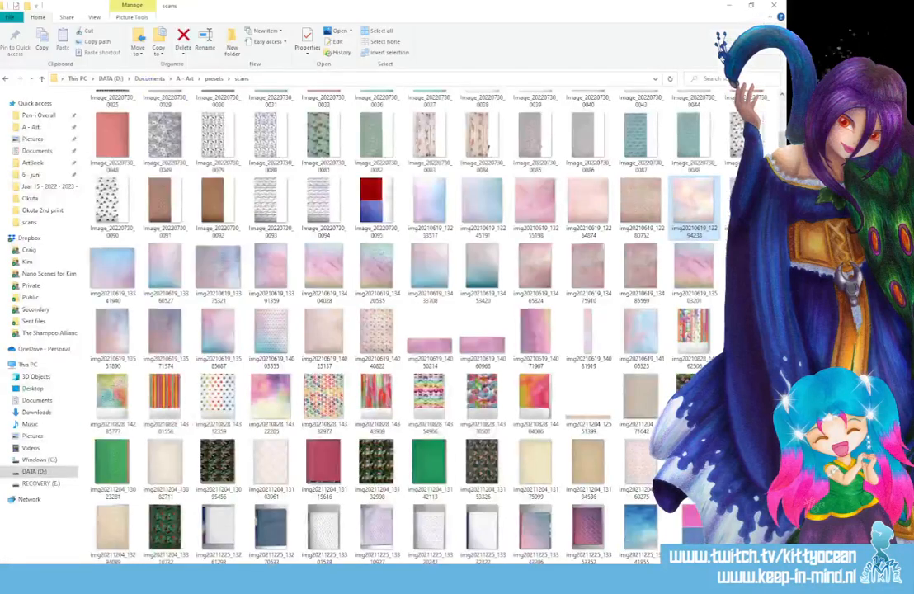
key("alt+Tab")
left_click(112, 130)
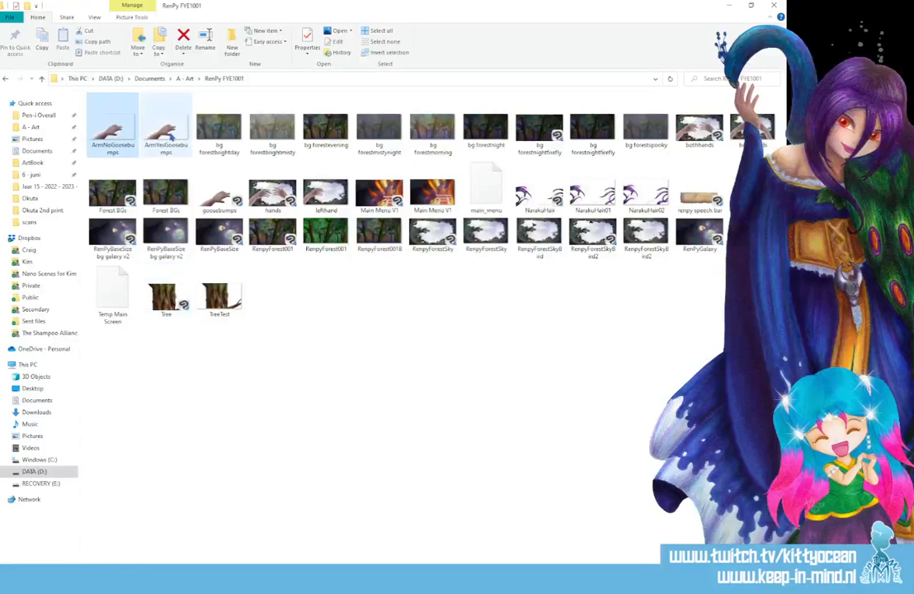
left_click(171, 138, "ctrl")
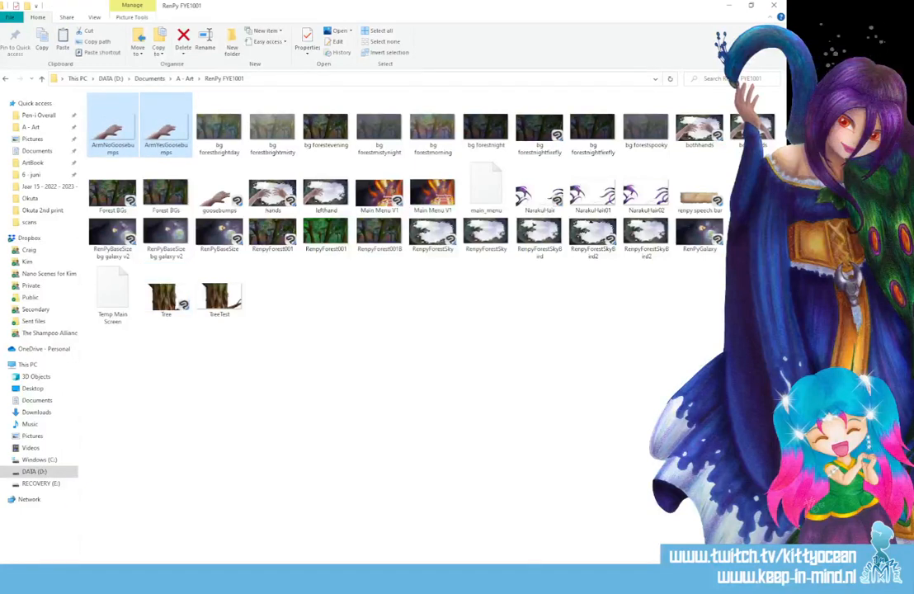
key("alt+Tab")
key("ctrl+v")
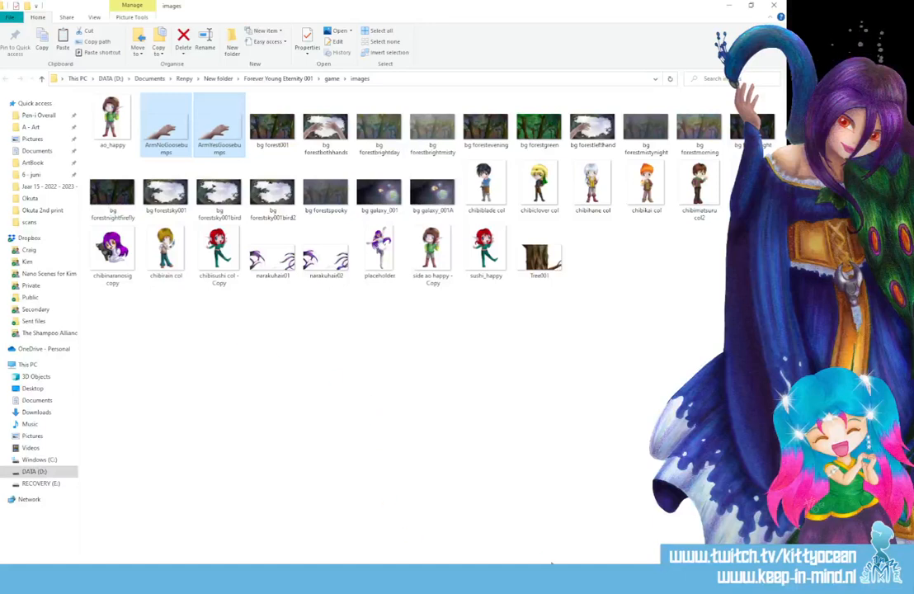
left_click(405, 579)
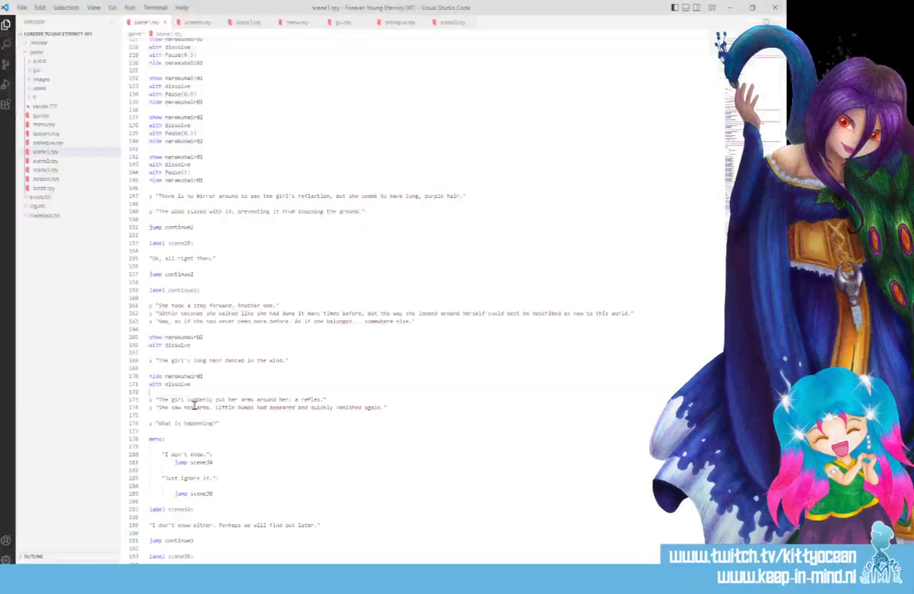
Insert "show ArmYesGoosebumps" after the "a reflex." line in scene1.rpy, taking the image name from its file in File Explorer.
left_click(333, 400)
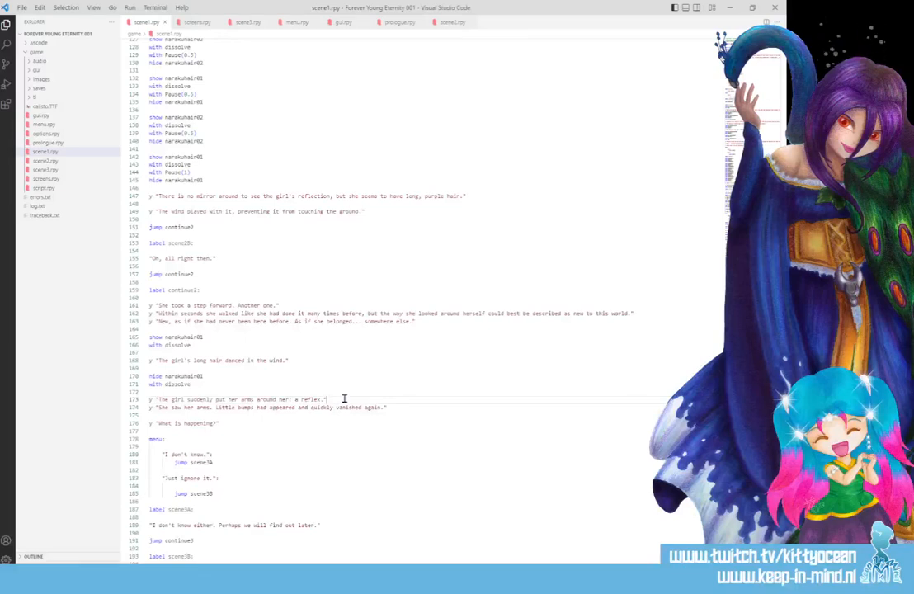
key("Return")
key("Return")
type("s")
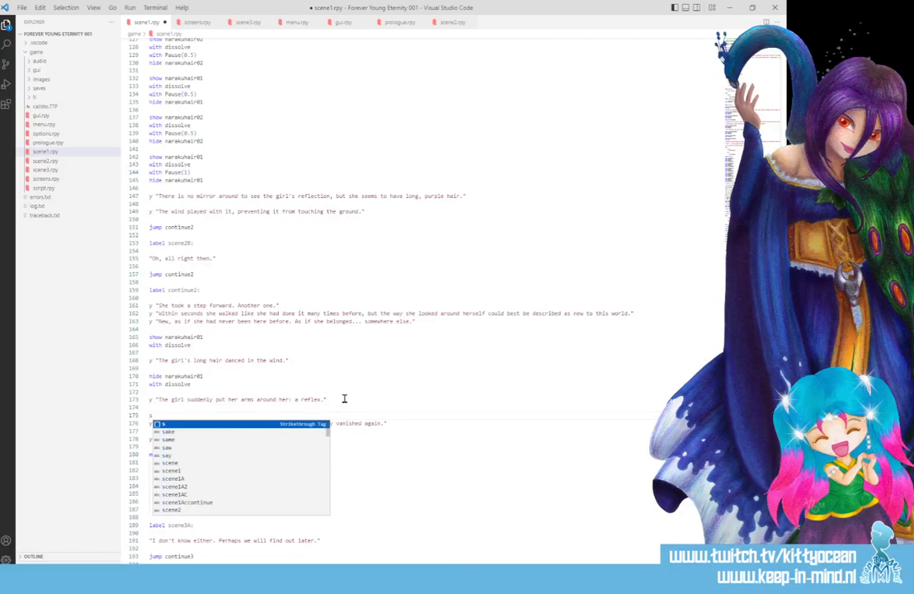
type("how")
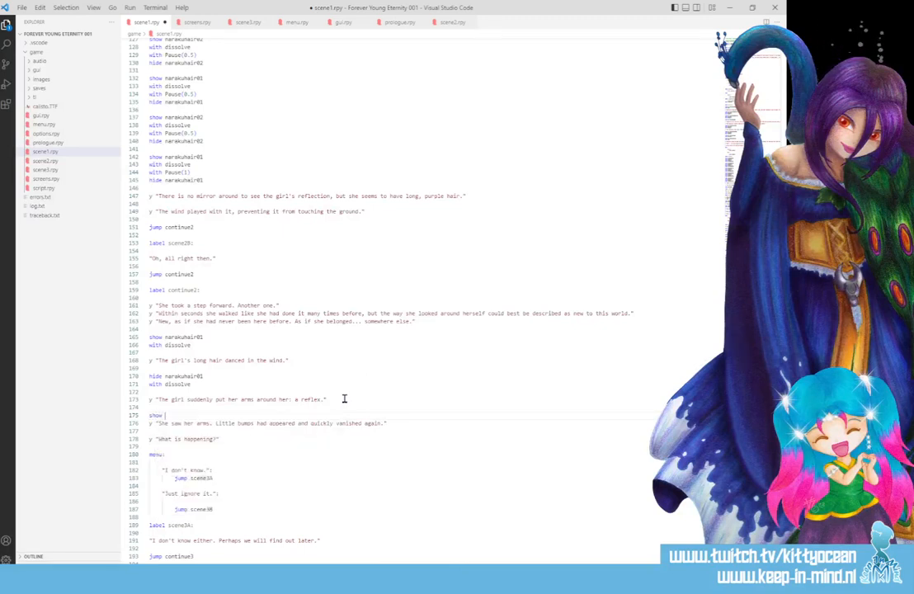
key("alt+Tab")
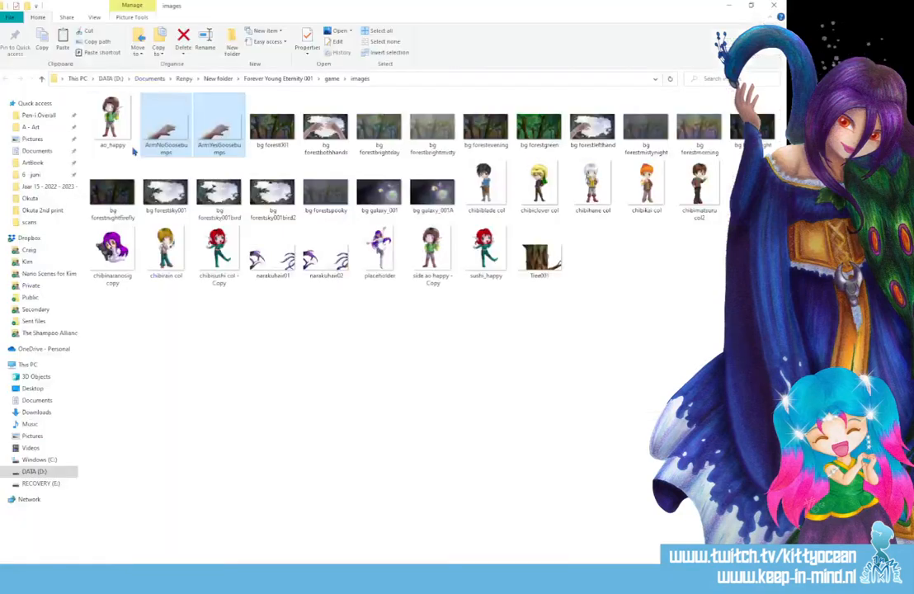
left_click(210, 148)
left_click(210, 147)
key("ctrl+c")
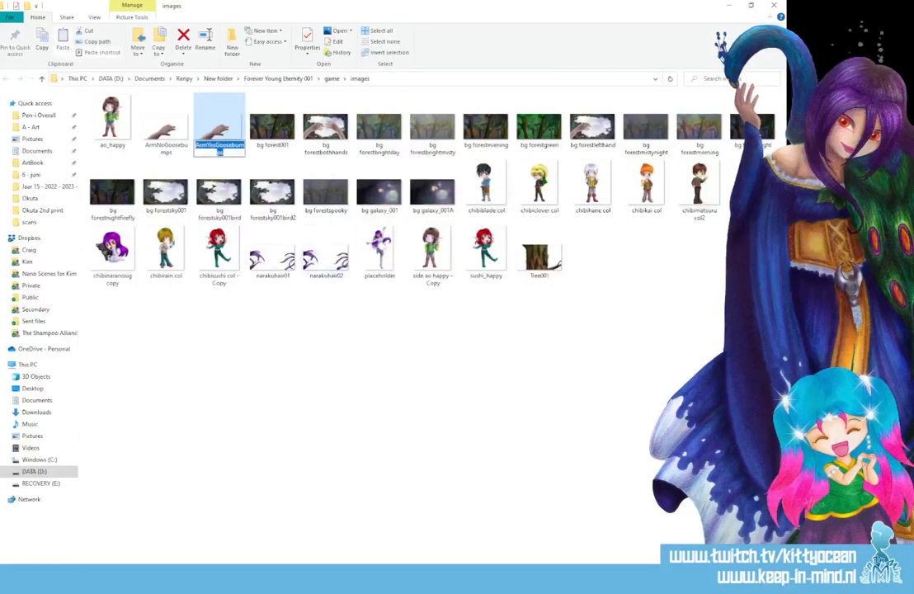
key("alt+Tab")
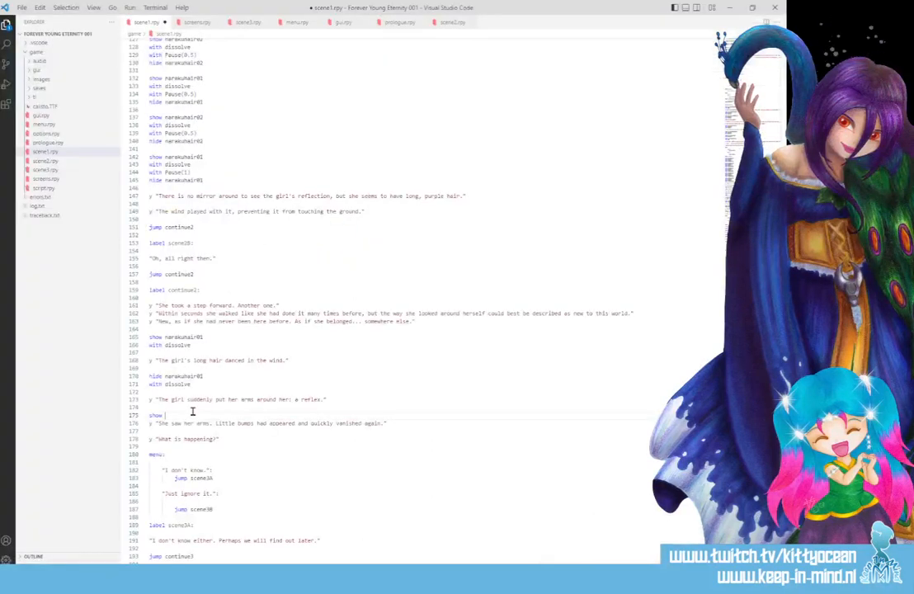
key("ctrl+v")
key("Return")
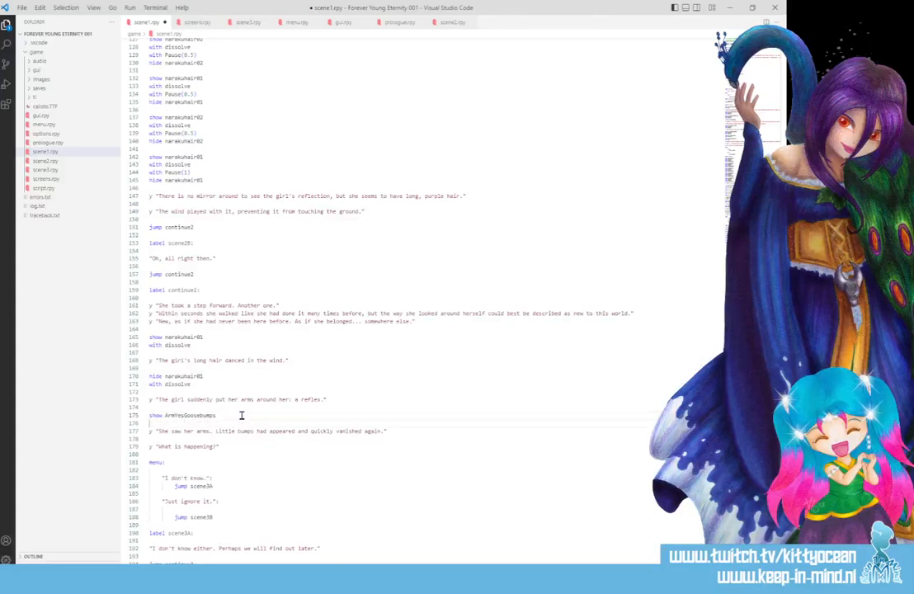
Add "show ArmNoGoosebumps" on its own line below the dialogue about little bumps appearing and vanishing.
left_click(402, 430)
key("Return")
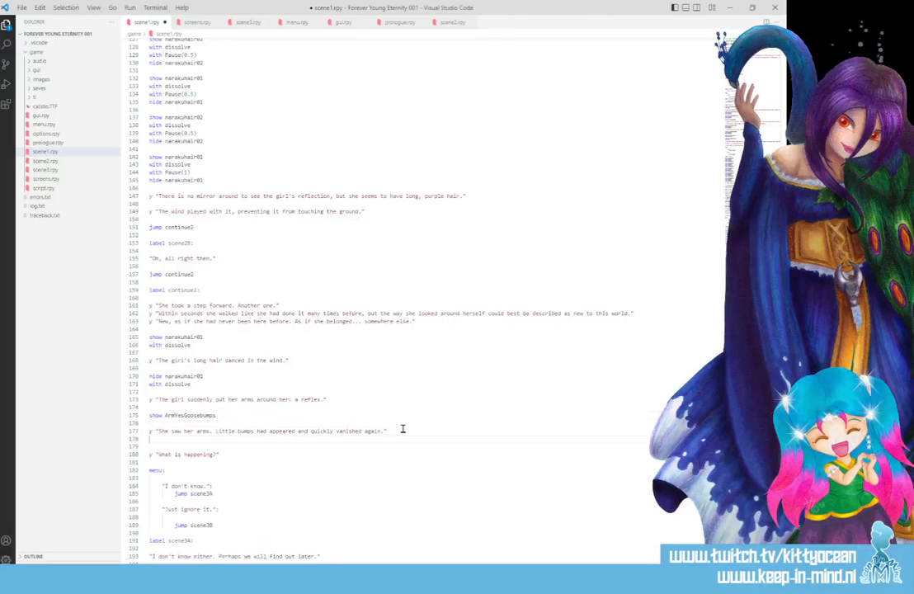
key("Return")
type("ArmYesGoosebumps")
double_click(151, 446)
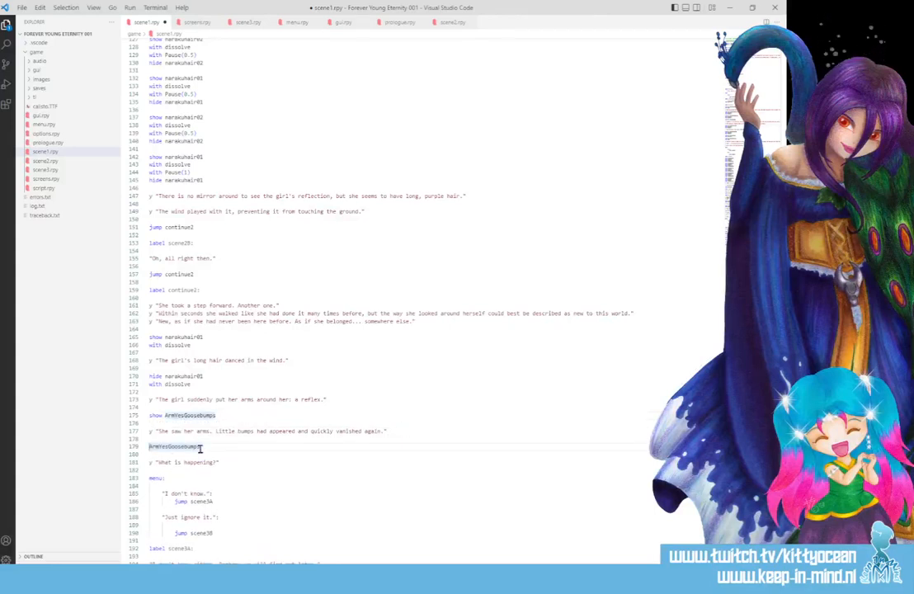
left_click(151, 447)
type("show")
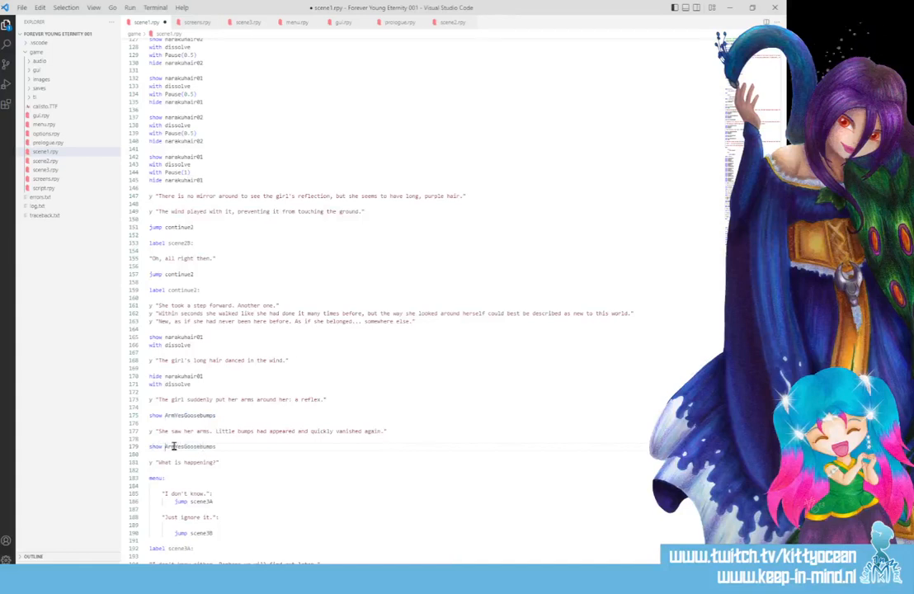
left_click_drag(174, 446, 181, 446)
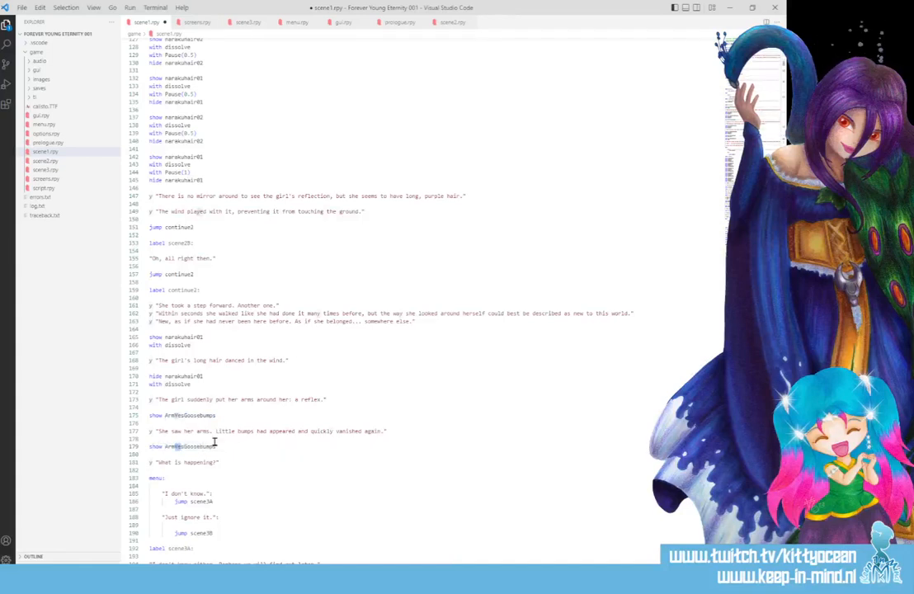
type("No")
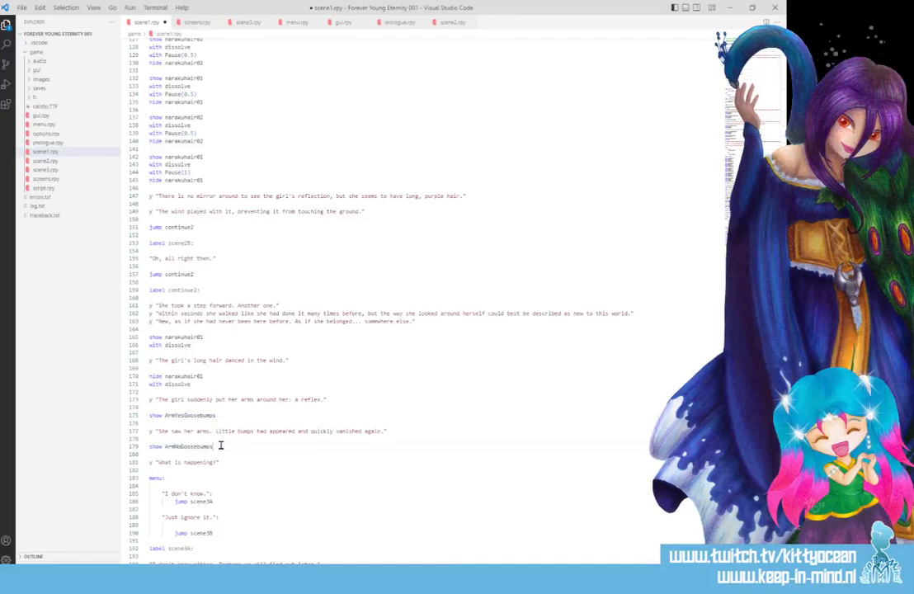
Add "hide ArmNoGoosebumps" and "with dissolve" beneath the show ArmNoGoosebumps line, reusing the narakuhair01 hide block.
double_click(220, 445)
left_click(229, 443)
key("Return")
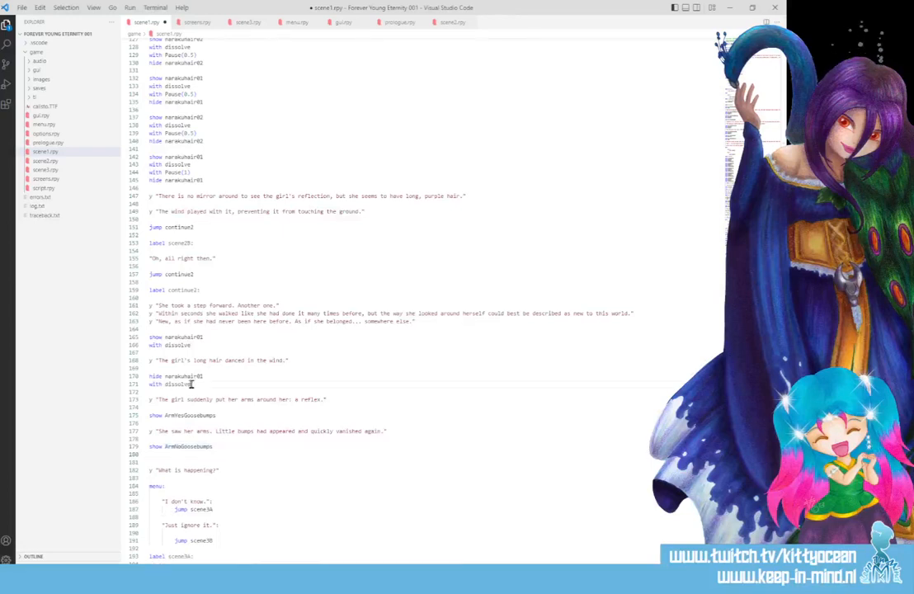
left_click_drag(191, 384, 148, 376)
key("ctrl+c")
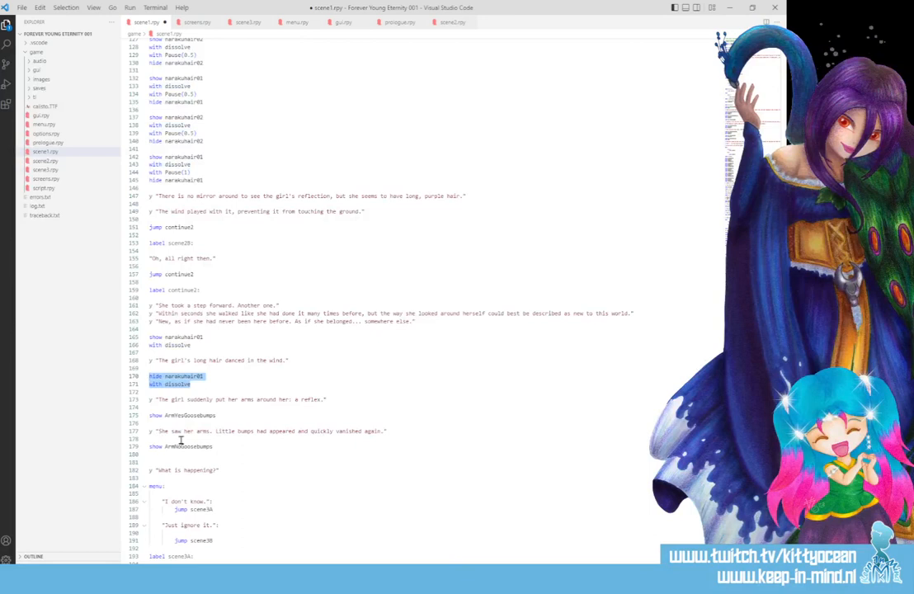
left_click(236, 445)
key("Return")
key("ctrl+v")
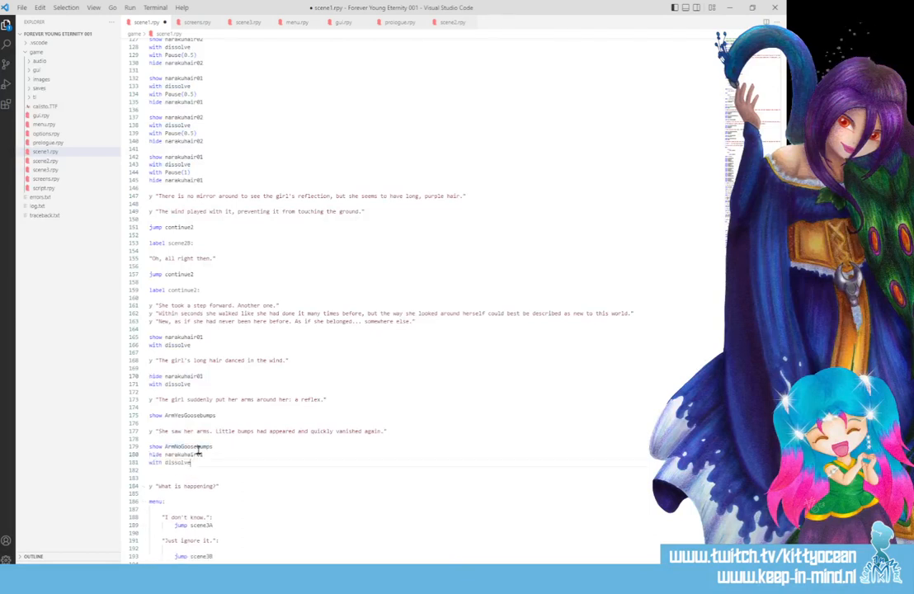
left_click_drag(212, 446, 165, 455)
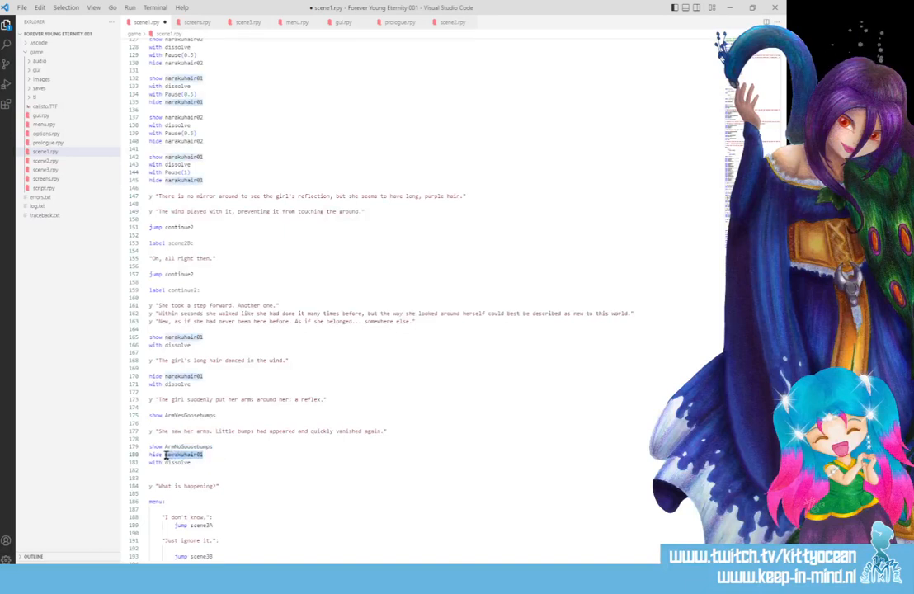
type("ArmNoGoosebumps")
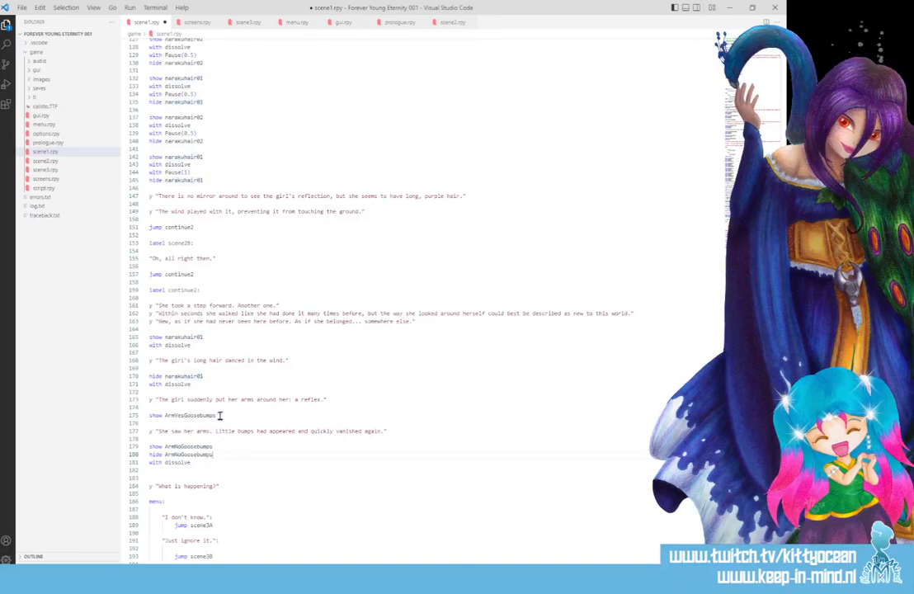
left_click_drag(191, 463, 138, 454)
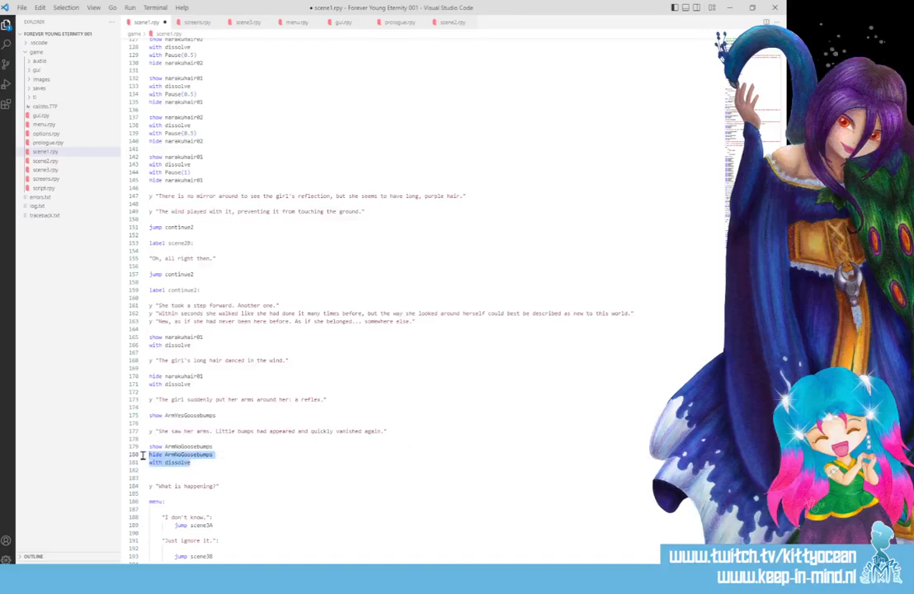
Add "with dissolve" beneath the show ArmYesGoosebumps line and save scene1.rpy.
double_click(220, 416)
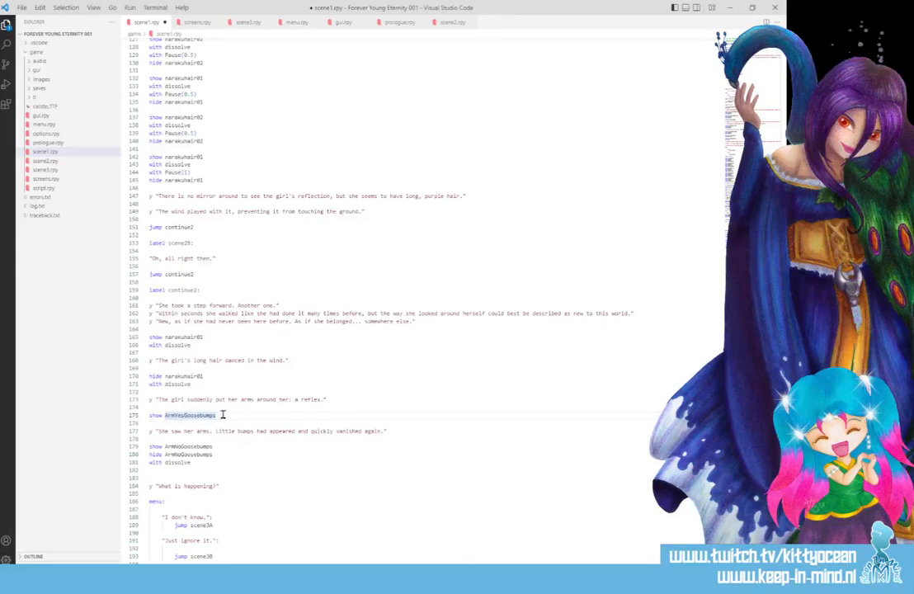
left_click_drag(191, 345, 148, 348)
key("ctrl+c")
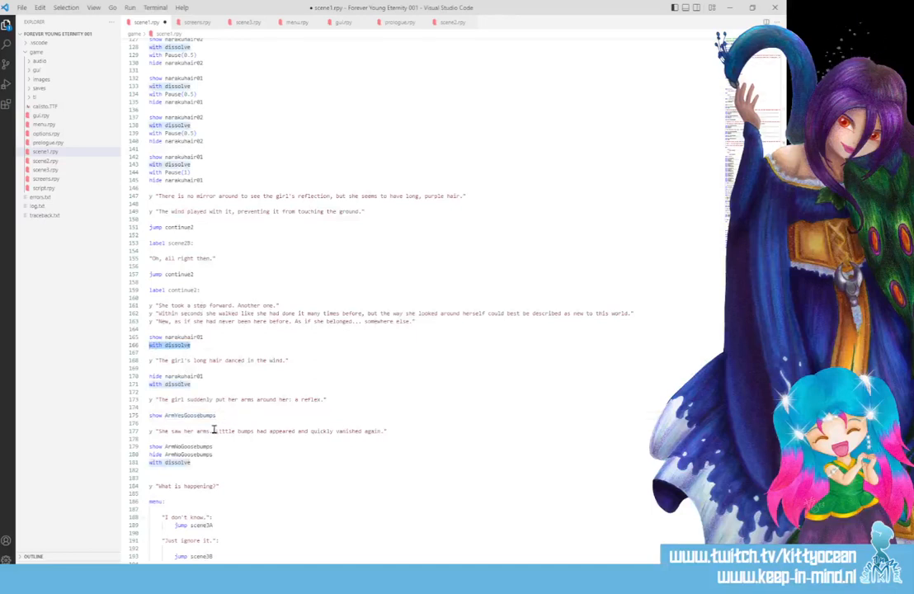
double_click(213, 415)
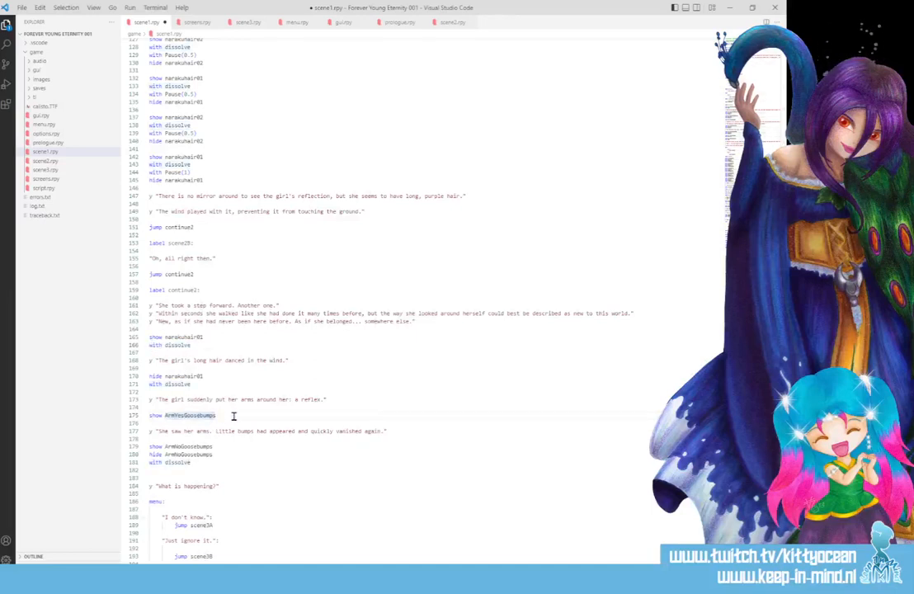
key("End")
key("Return")
key("ctrl+v")
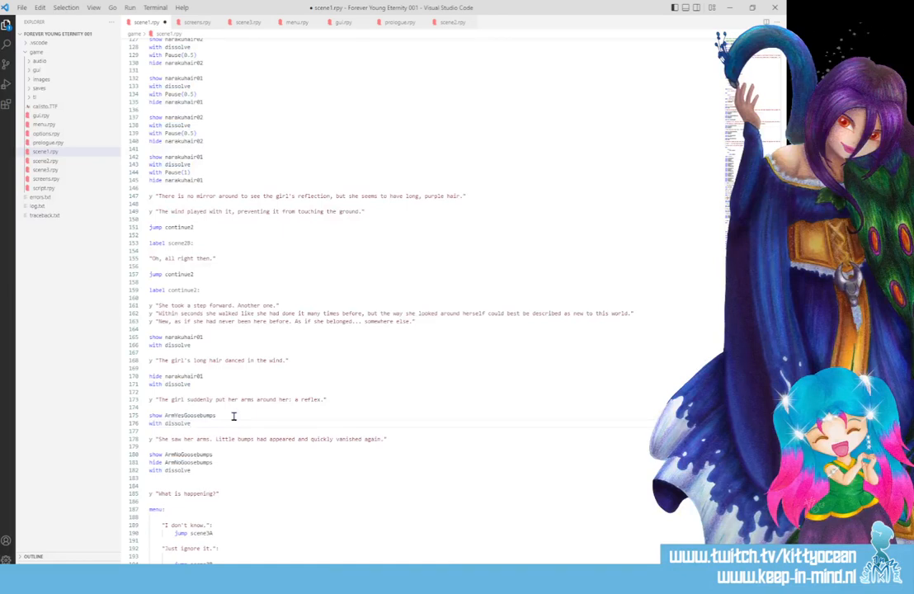
key("ctrl+s")
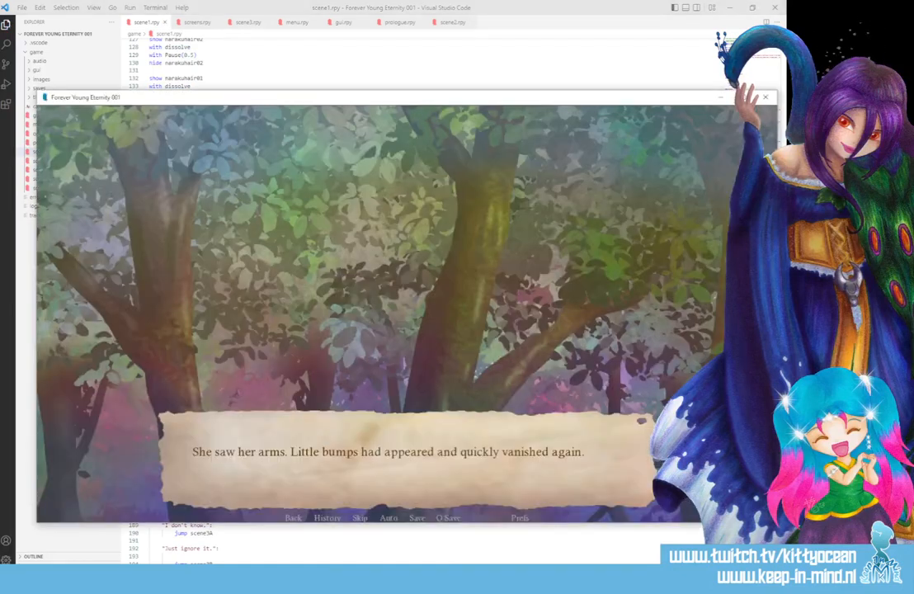
Quit the running game and relaunch the project from the Ren'Py Launcher.
left_click(765, 97)
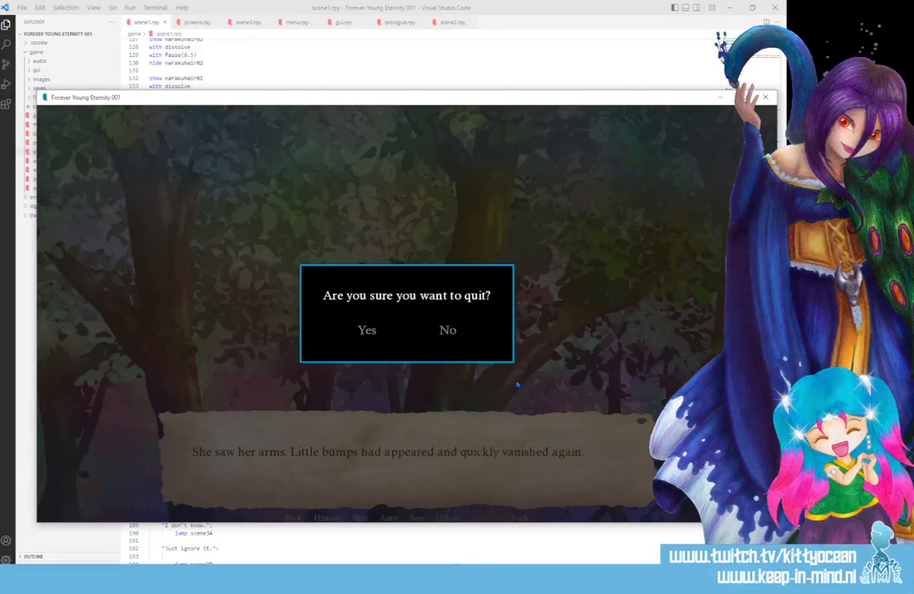
left_click(369, 334)
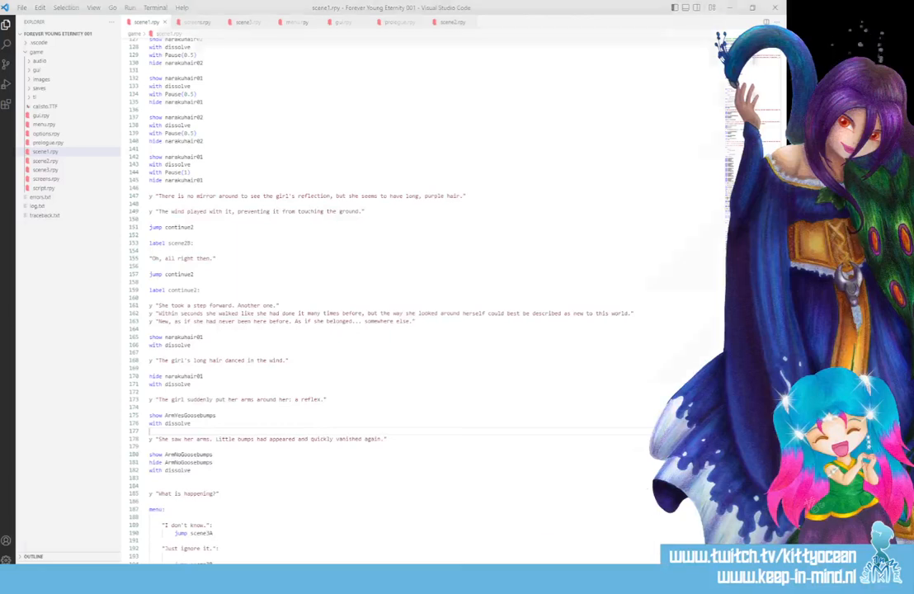
left_click(605, 485)
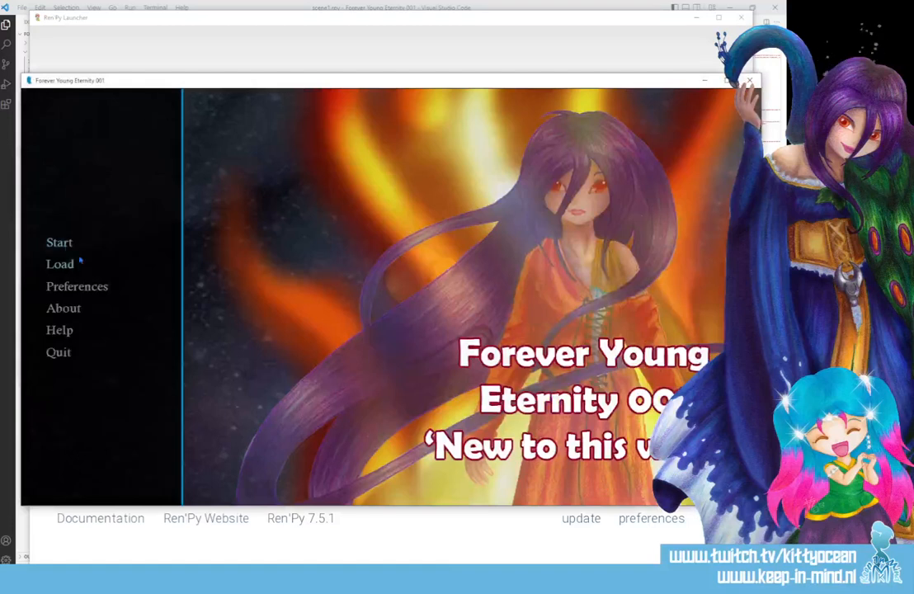
Start the game from the Prologue, fast-forwarding through the text and choosing "Open your eyes." and "Yes!".
left_click(59, 242)
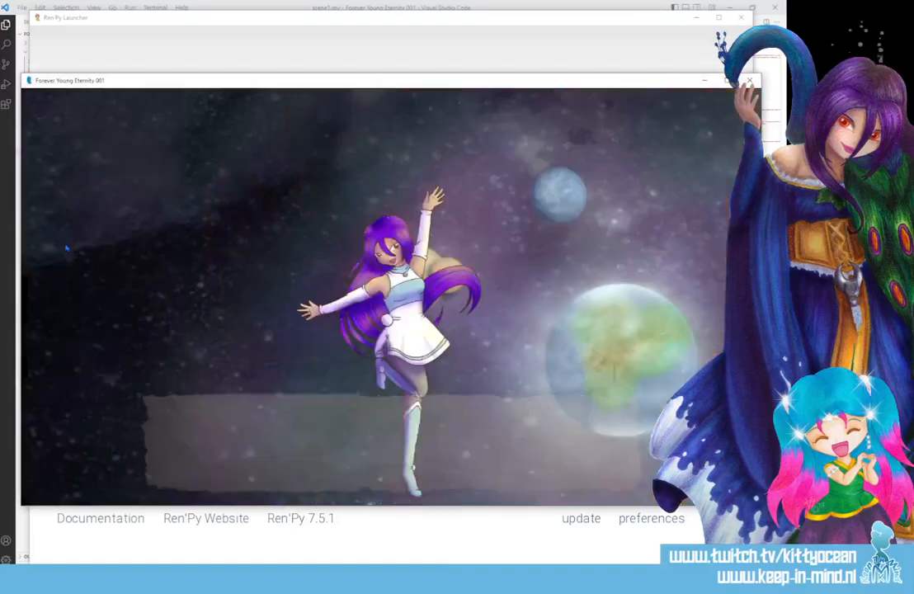
left_click(346, 501)
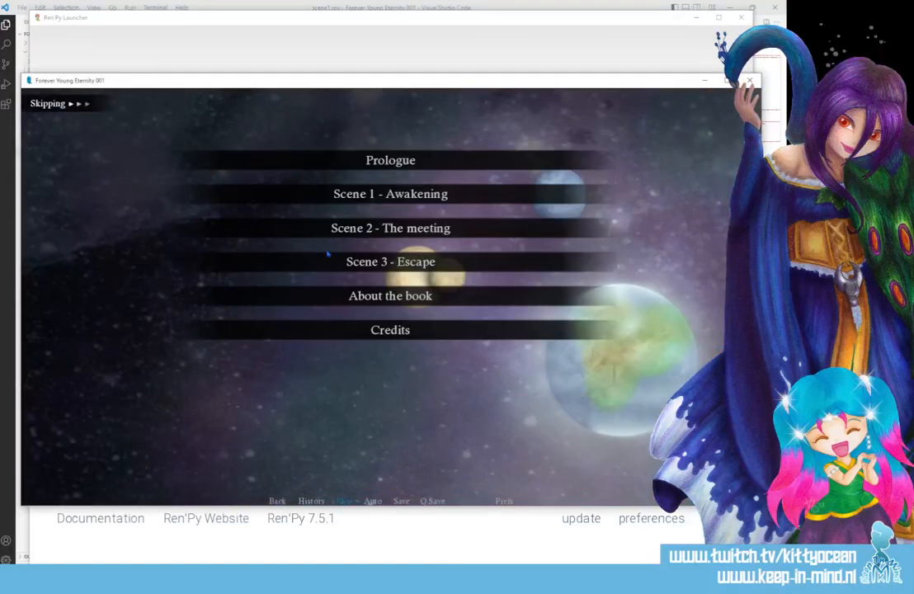
left_click(308, 162)
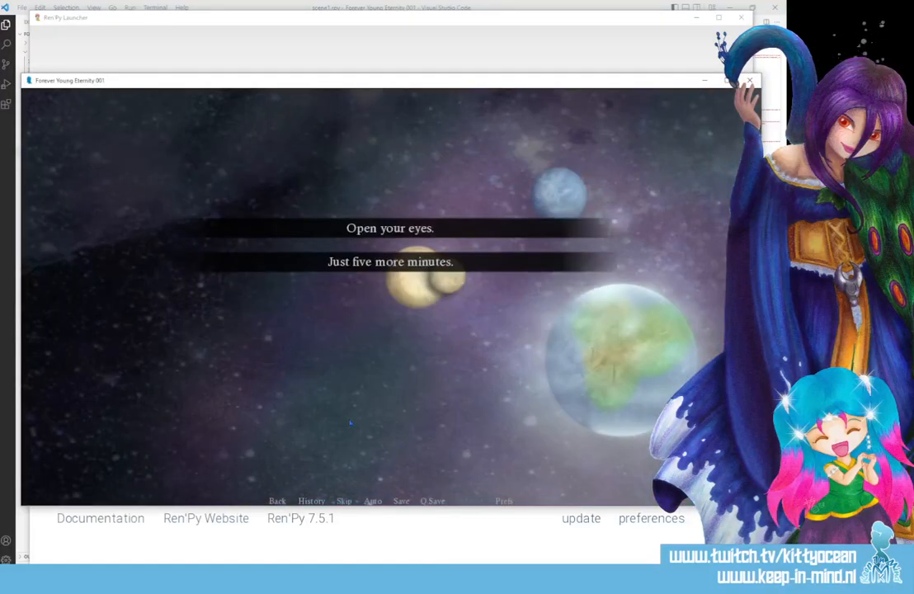
left_click(390, 228)
left_click(344, 502)
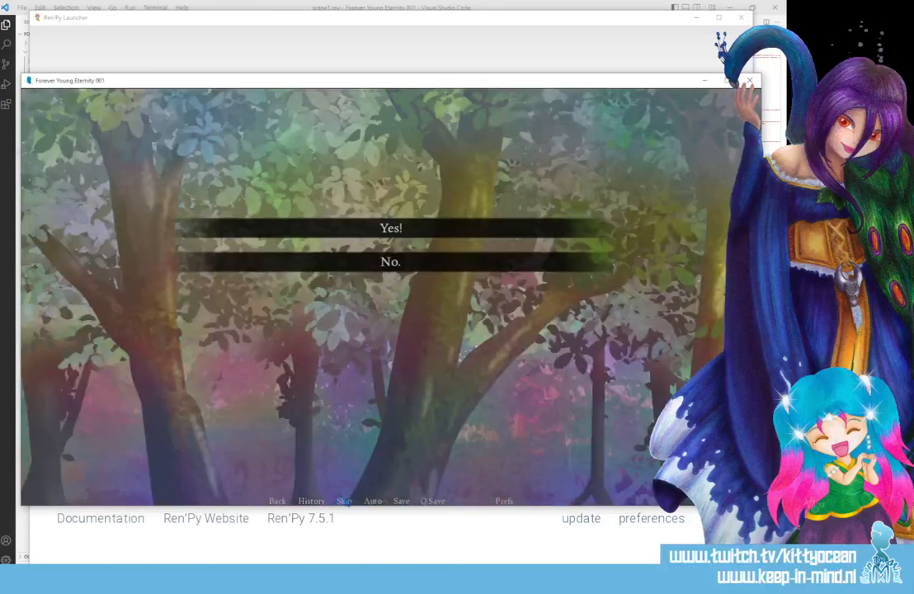
left_click(333, 230)
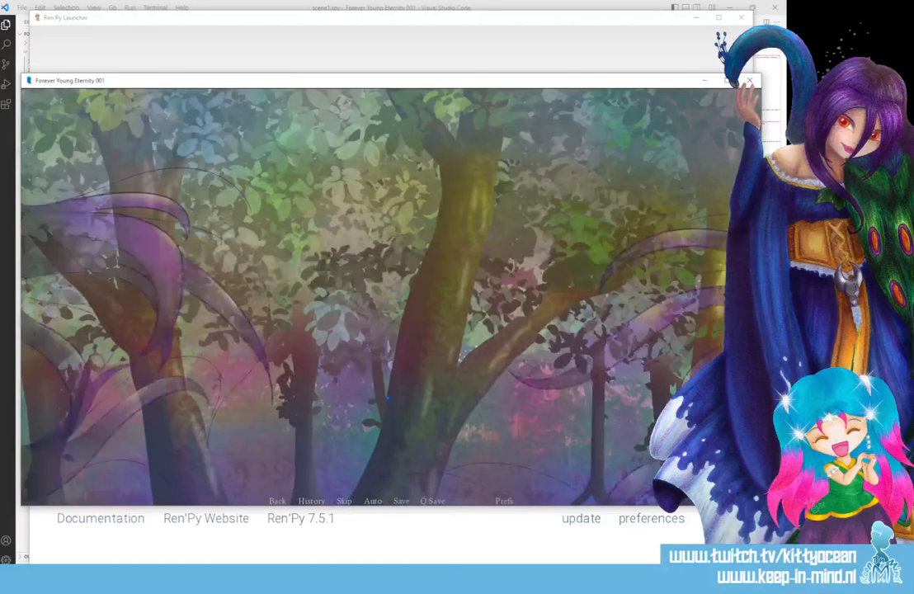
Advance through the dialogue after the purple hair animation to check the goosebumps arm image in scene 1.
left_click(347, 460)
left_click(347, 460)
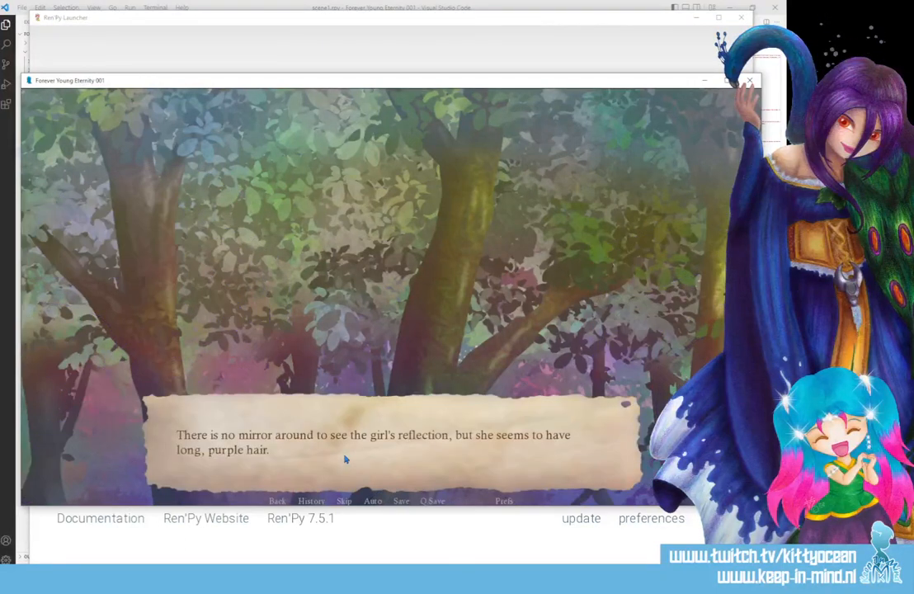
left_click(346, 460)
left_click(347, 460)
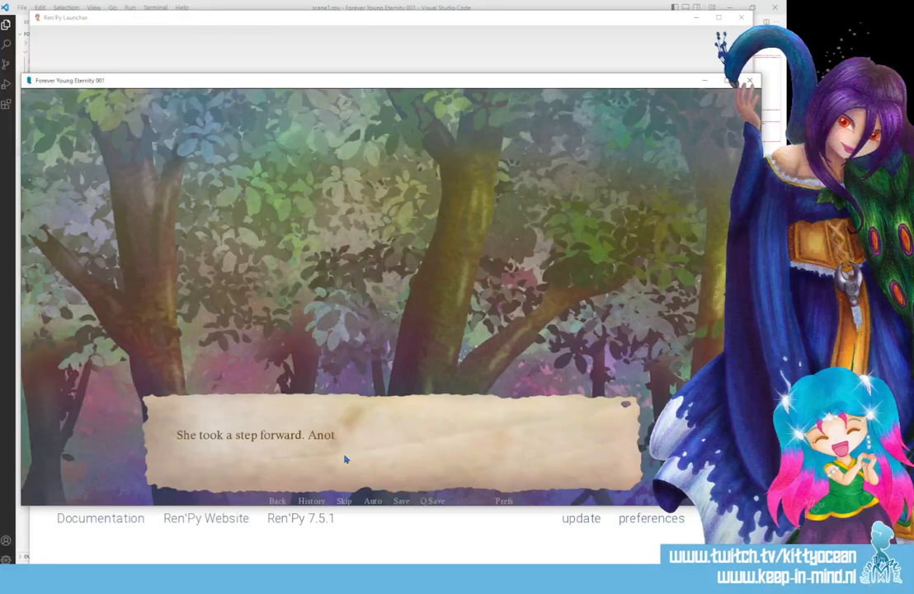
left_click(347, 459)
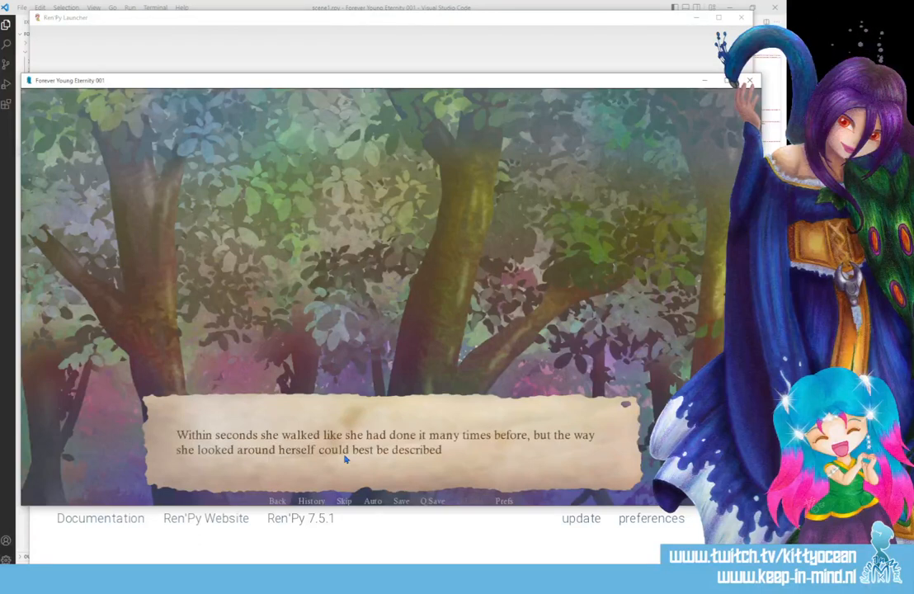
left_click(347, 459)
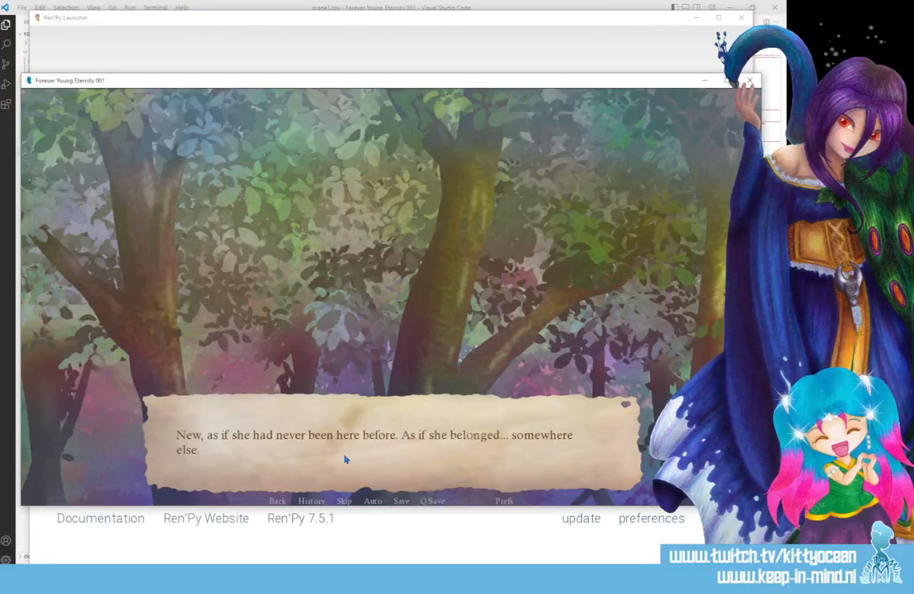
left_click(347, 460)
left_click(347, 460)
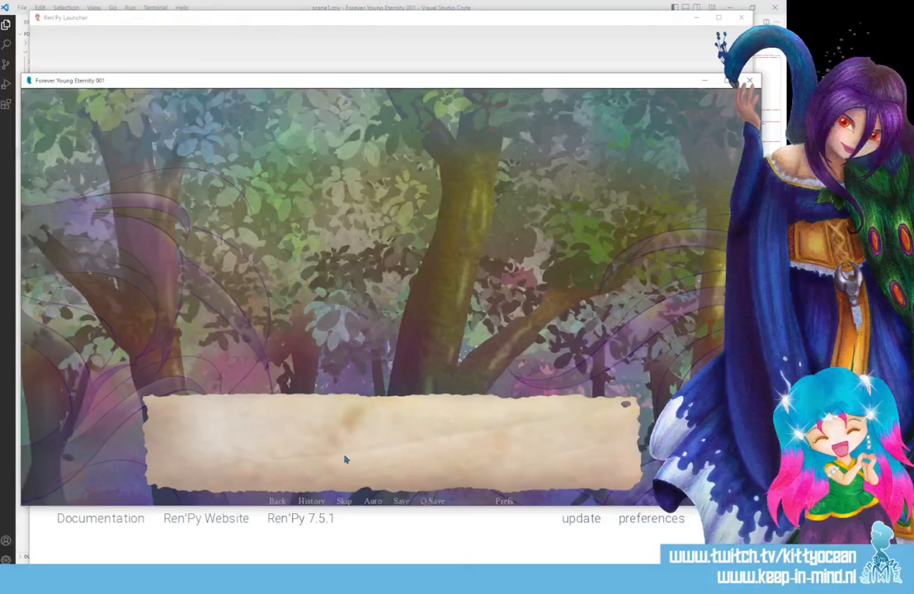
left_click(346, 459)
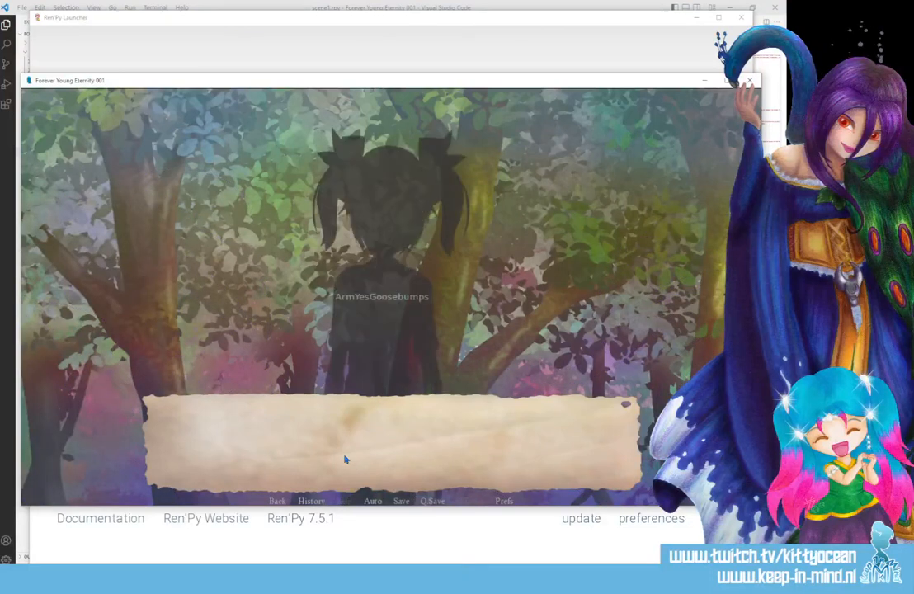